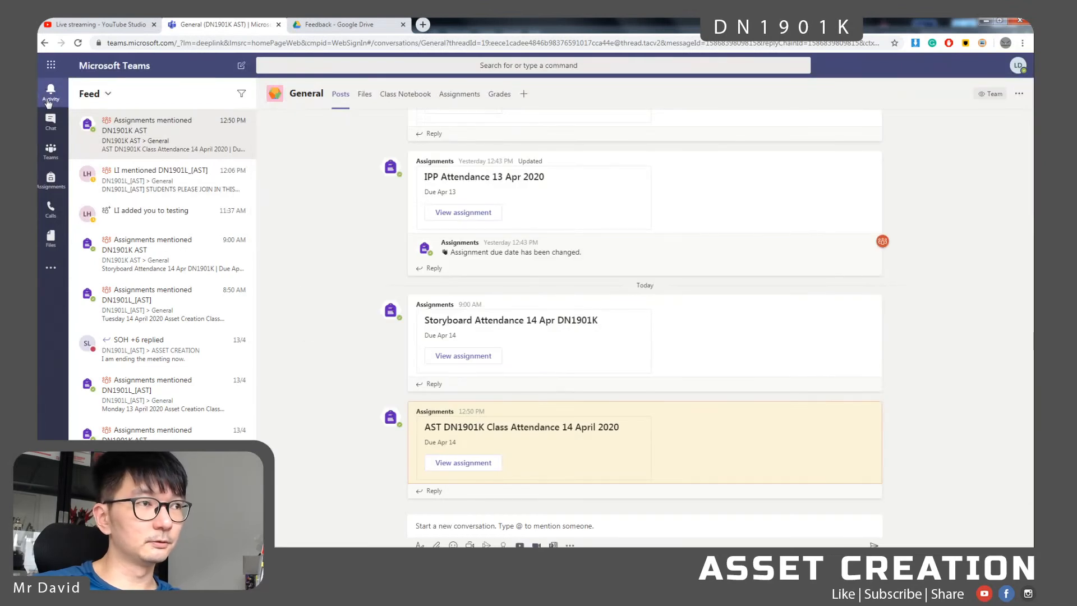
- Open the assignments list for the DN1901K AST class
{"action": "left_click", "coordinate": [48, 106]}
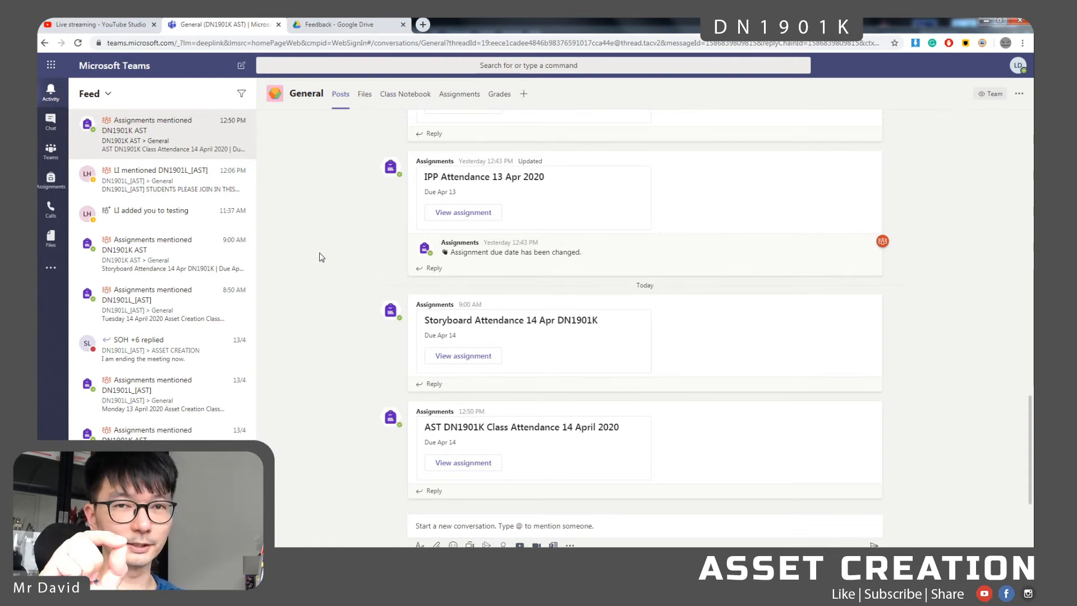
{"action": "left_click", "coordinate": [50, 181]}
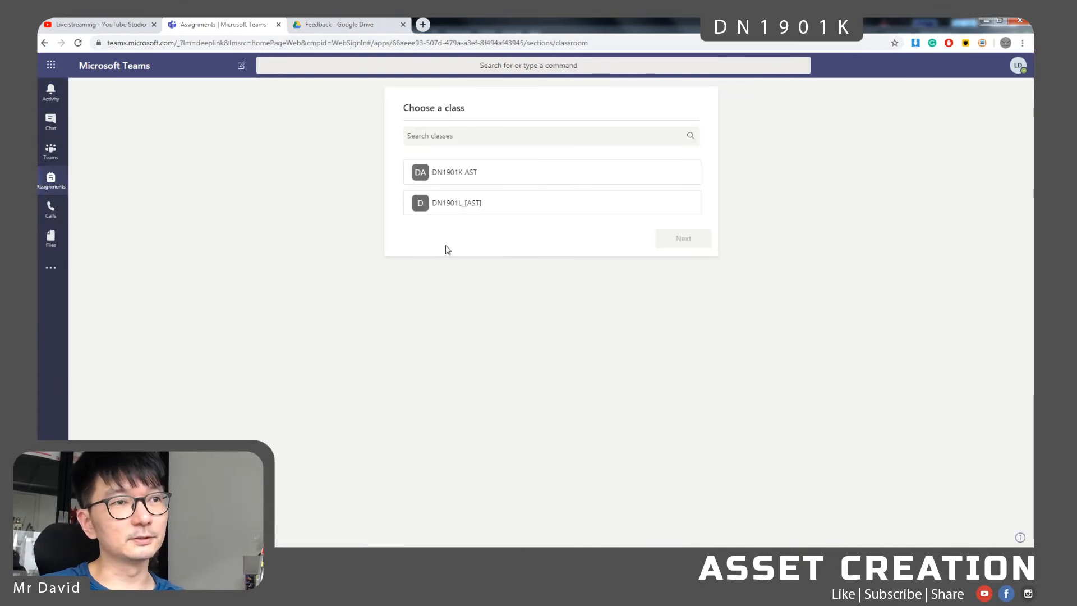
{"action": "left_click", "coordinate": [464, 174]}
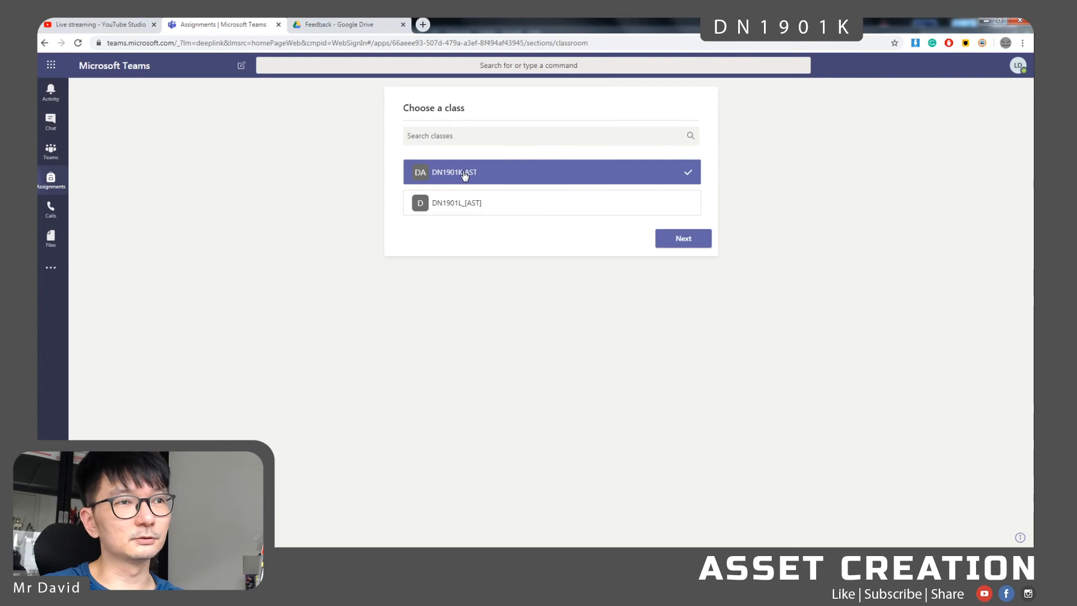
{"action": "left_click", "coordinate": [699, 243]}
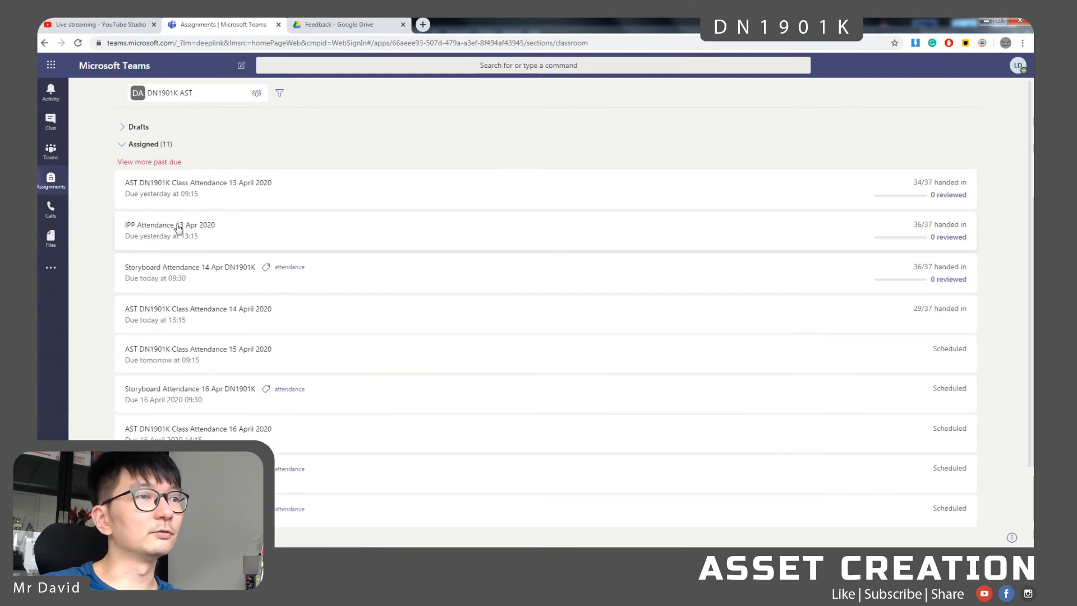
- Open the AST DN1901K Class Attendance 14 April 2020 assignment and sort the students by status to review who has not handed in
{"action": "left_click", "coordinate": [198, 315]}
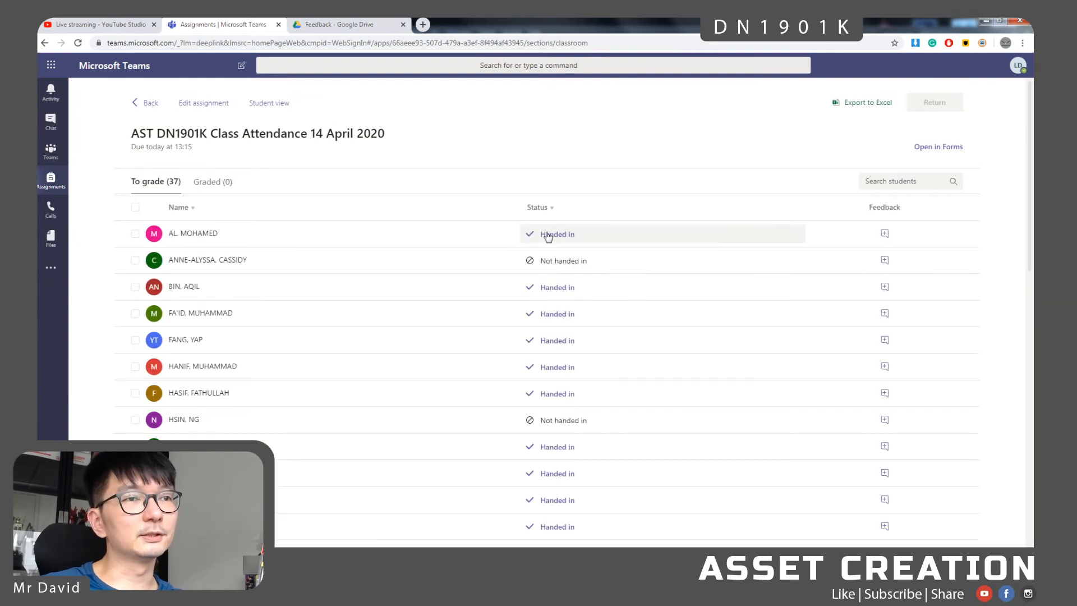
{"action": "left_click", "coordinate": [547, 208]}
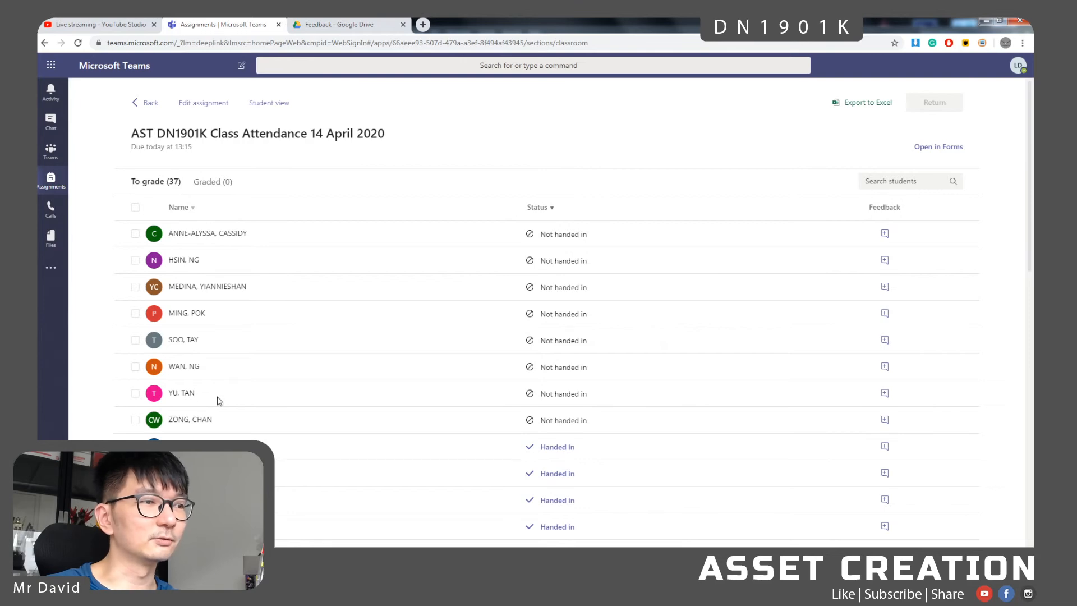
{"action": "right_click", "coordinate": [176, 260]}
{"action": "left_click", "coordinate": [199, 259]}
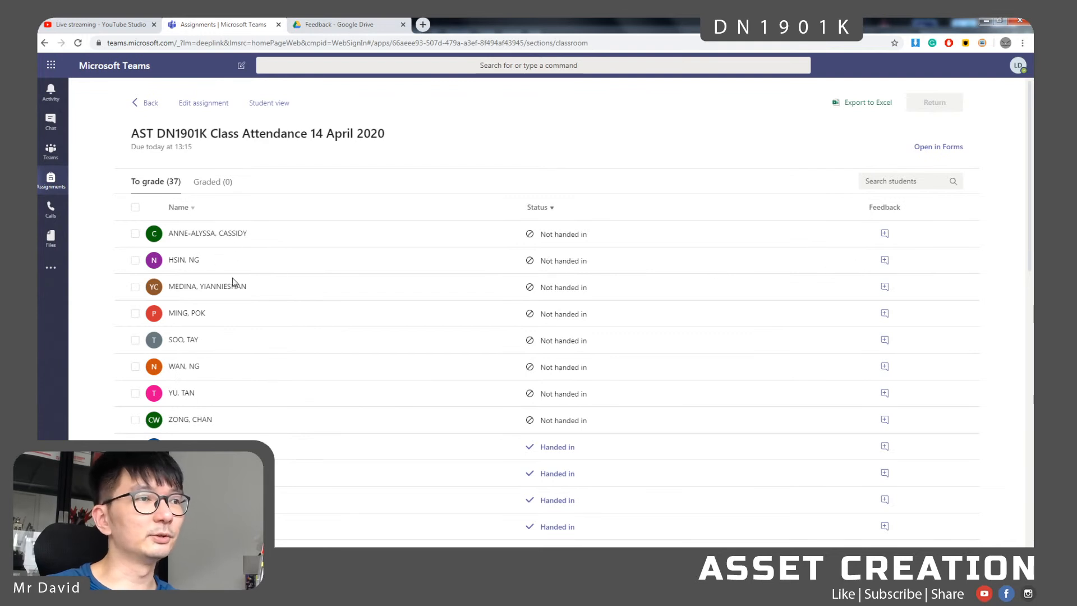
{"action": "left_click_drag", "start_coordinate": [230, 422], "coordinate": [179, 236]}
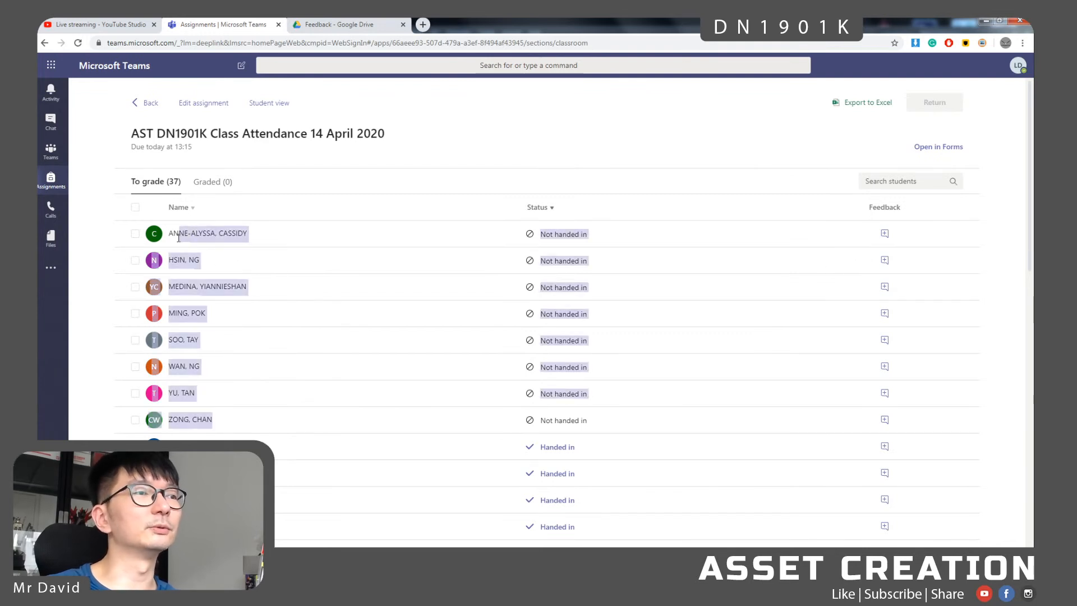
{"action": "left_click", "coordinate": [299, 248]}
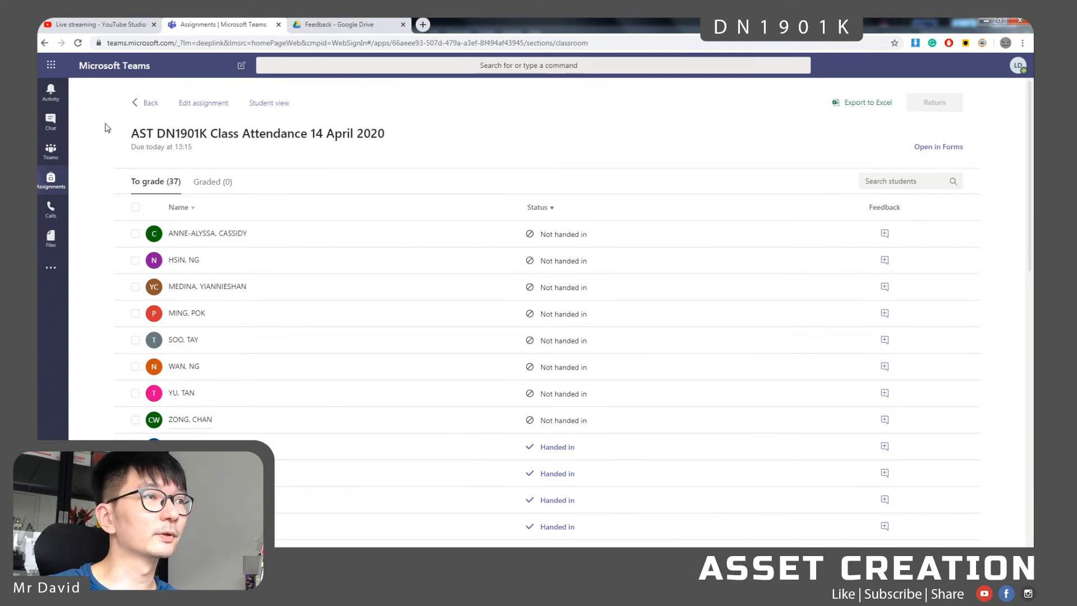
{"action": "left_click", "coordinate": [135, 107]}
- Switch to Google Drive and look through the student folders inside the Feedback folder
{"action": "left_click", "coordinate": [339, 24]}
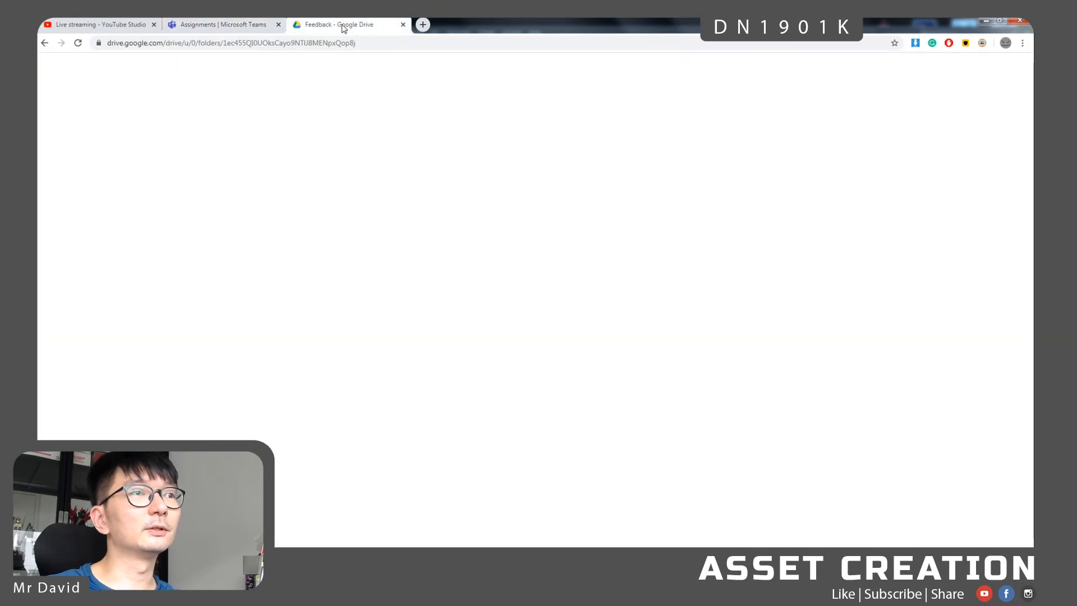
{"action": "scroll", "coordinate": [430, 337], "scroll_direction": "down", "scroll_amount": 3}
{"action": "scroll", "coordinate": [432, 337], "scroll_direction": "up", "scroll_amount": 3}
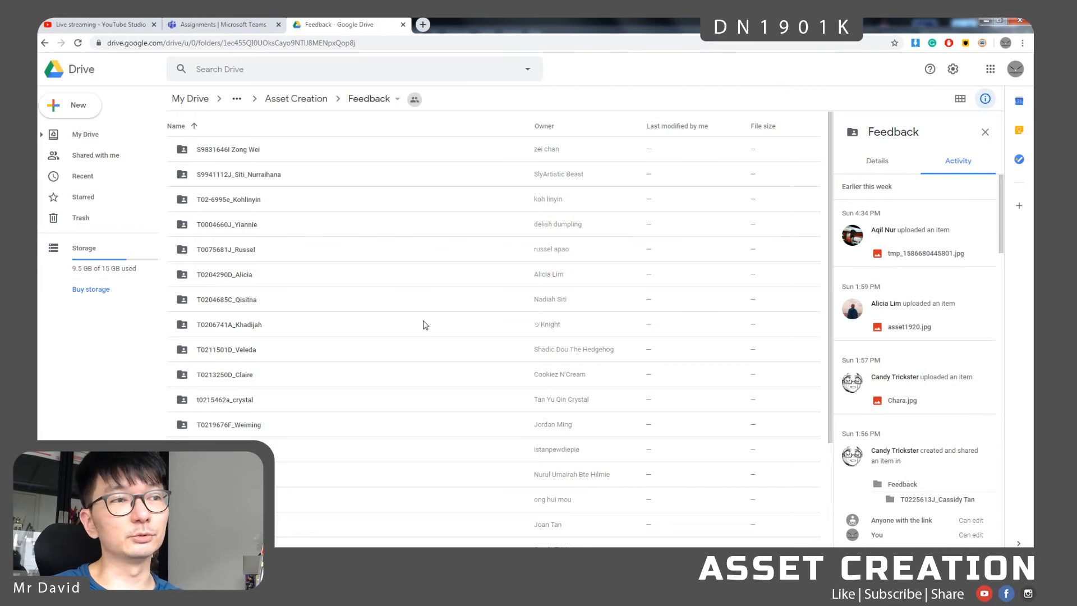
{"action": "scroll", "coordinate": [425, 325], "scroll_direction": "down", "scroll_amount": 3}
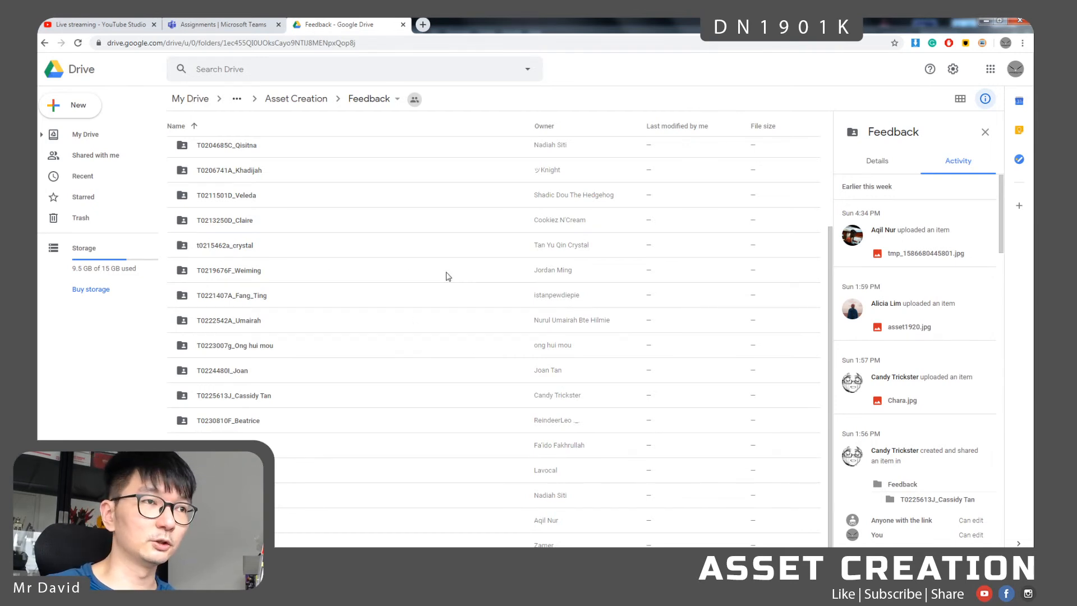
{"action": "scroll", "coordinate": [449, 276], "scroll_direction": "up", "scroll_amount": 3}
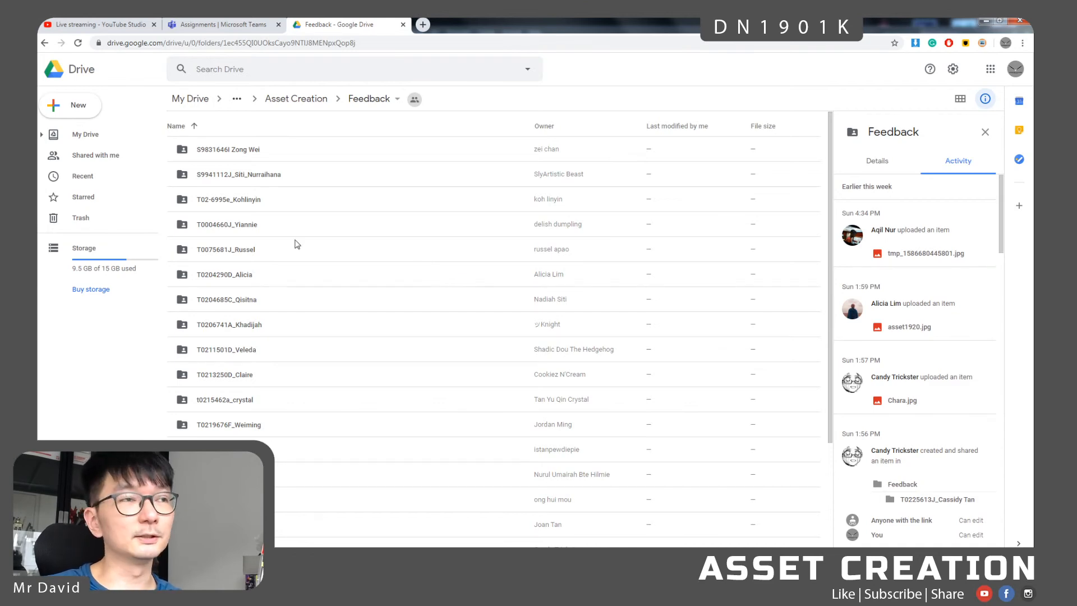
- Return to Microsoft Teams and open the body folder inside Week04 in the ASSET CREATION channel's files
{"action": "left_click", "coordinate": [105, 27]}
{"action": "left_click", "coordinate": [180, 25]}
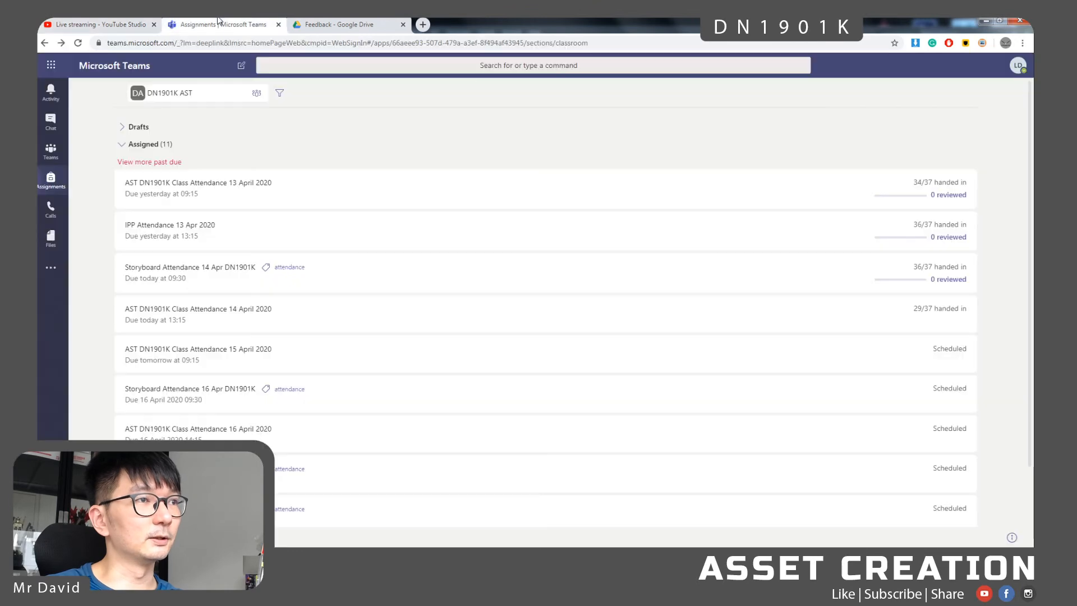
{"action": "left_click", "coordinate": [51, 148]}
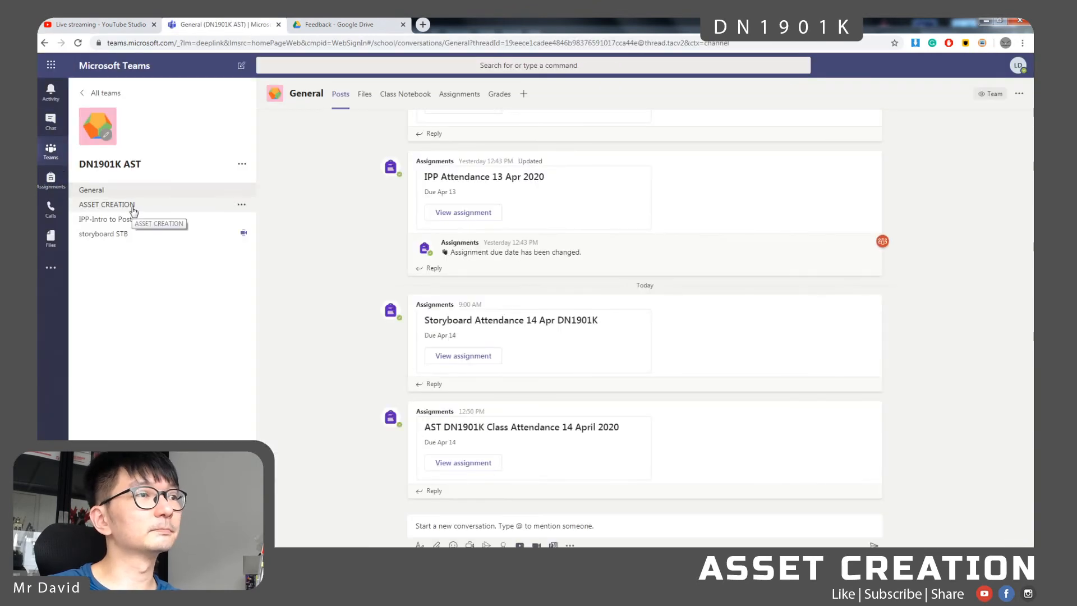
{"action": "left_click", "coordinate": [135, 211]}
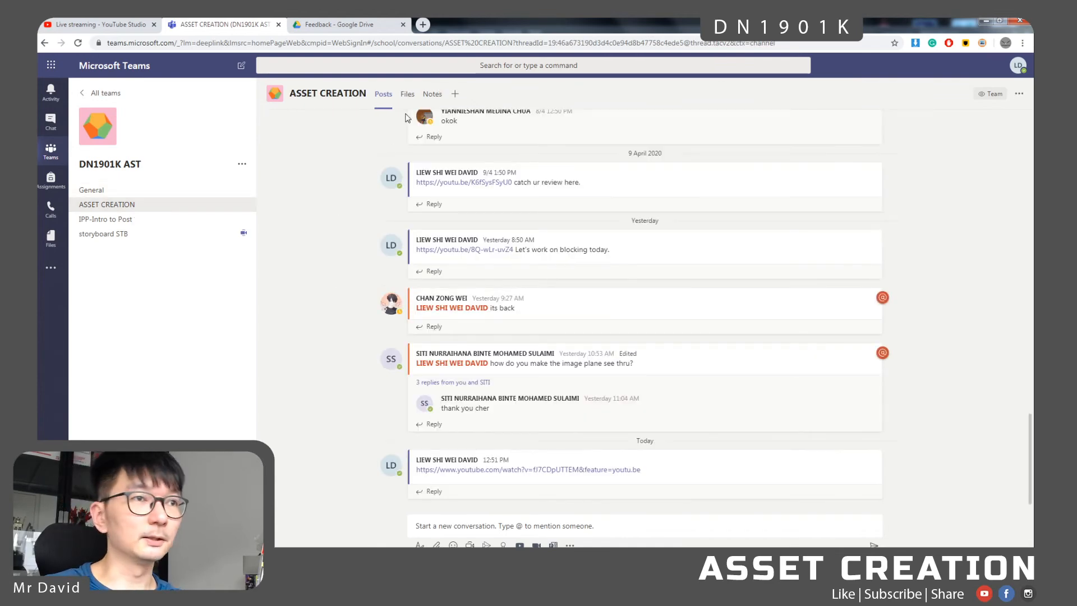
{"action": "left_click", "coordinate": [408, 96]}
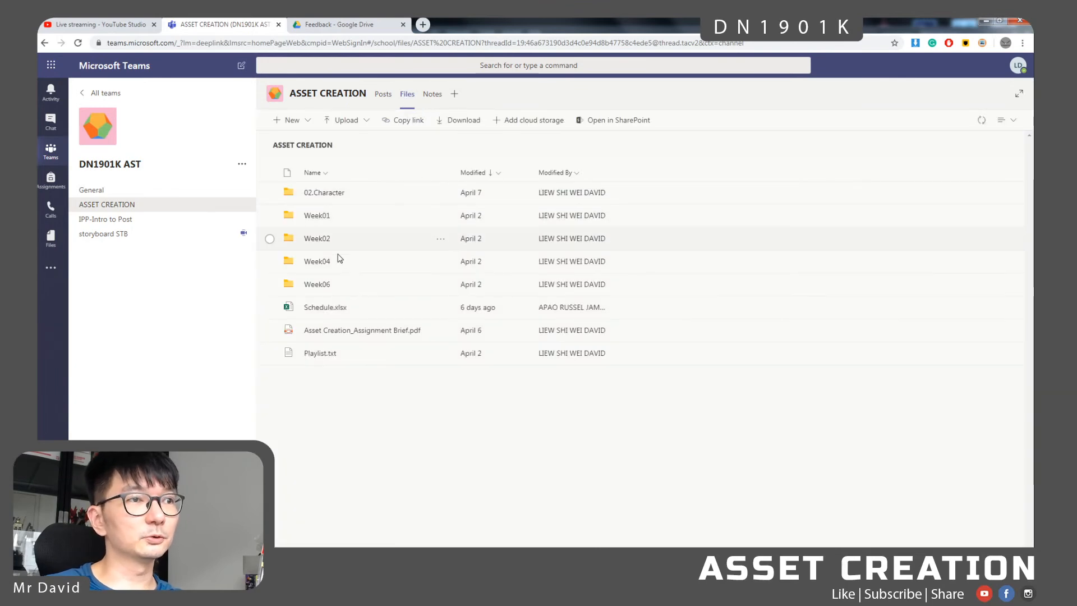
{"action": "left_click", "coordinate": [317, 261]}
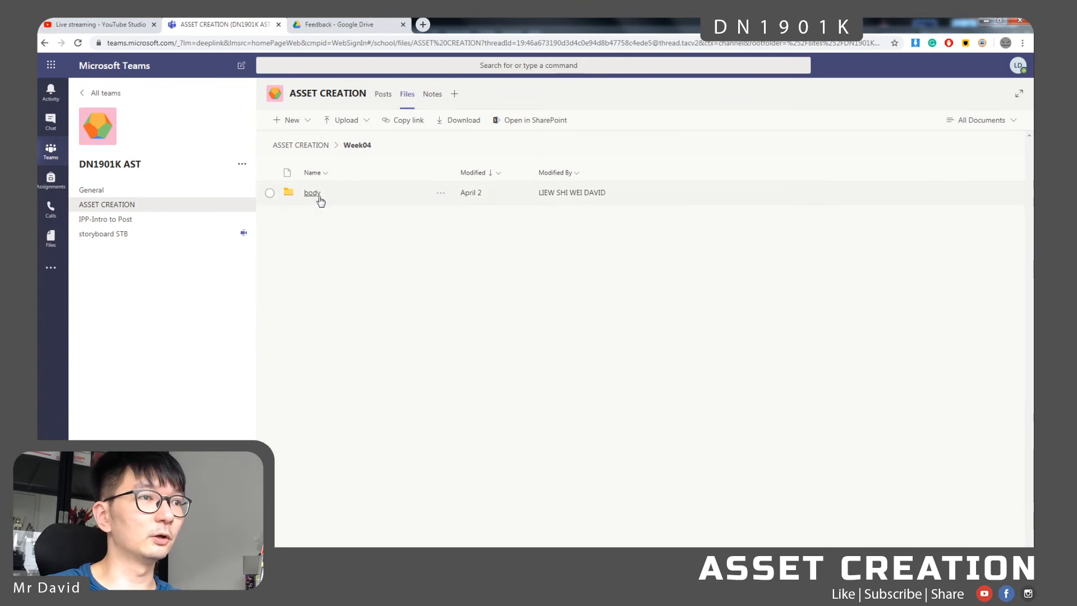
{"action": "left_click", "coordinate": [318, 196]}
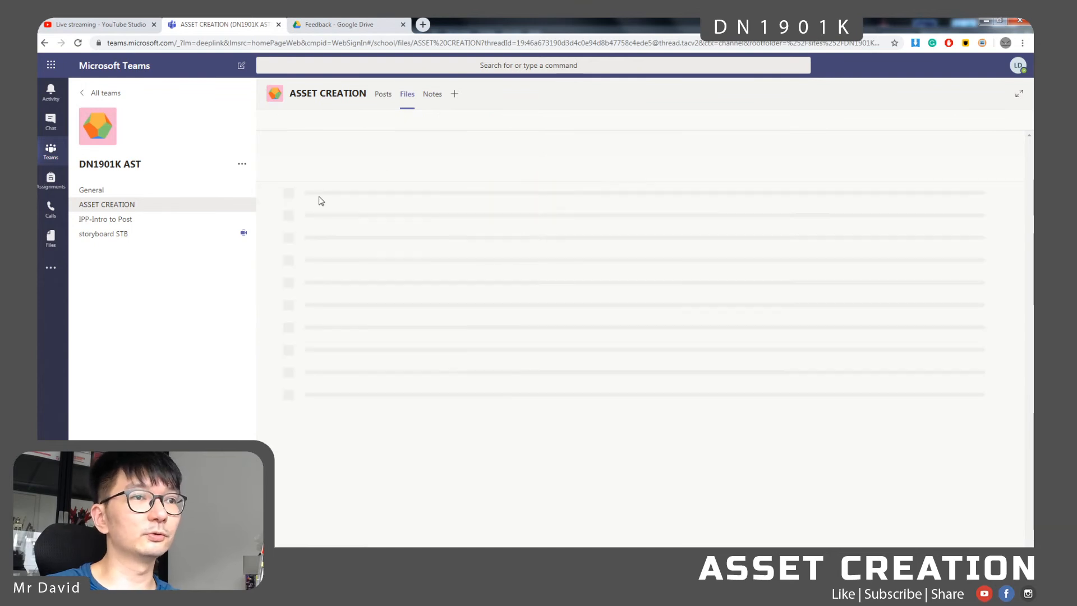
- View simple topo.jpg from the body folder in tile view, closing it to return to the ASSET CREATION channel's posts
{"action": "right_click", "coordinate": [719, 349]}
{"action": "left_click", "coordinate": [830, 457]}
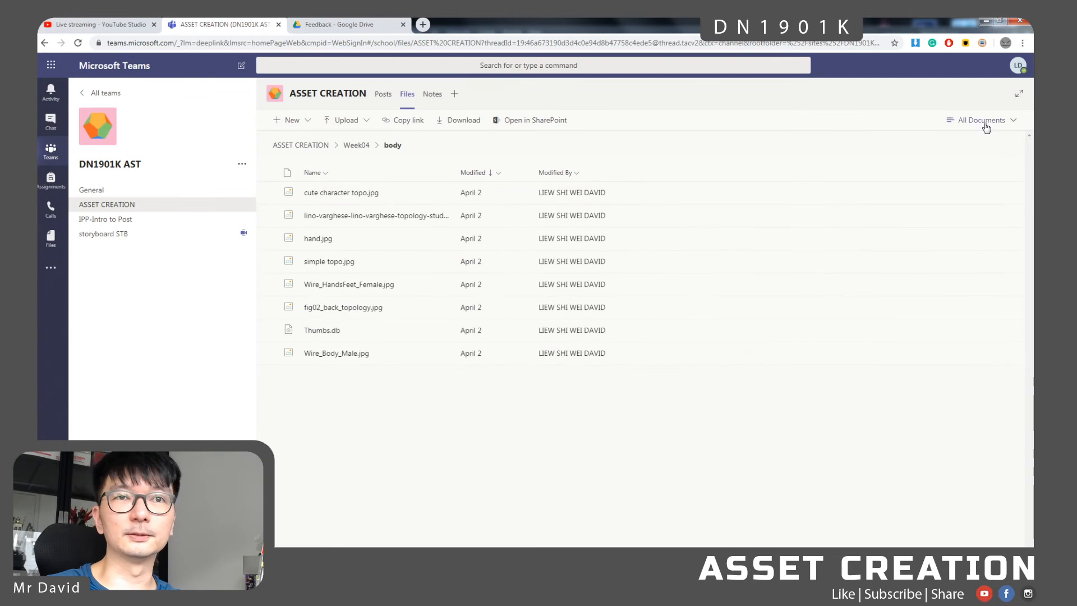
{"action": "left_click", "coordinate": [962, 124]}
{"action": "left_click", "coordinate": [953, 177]}
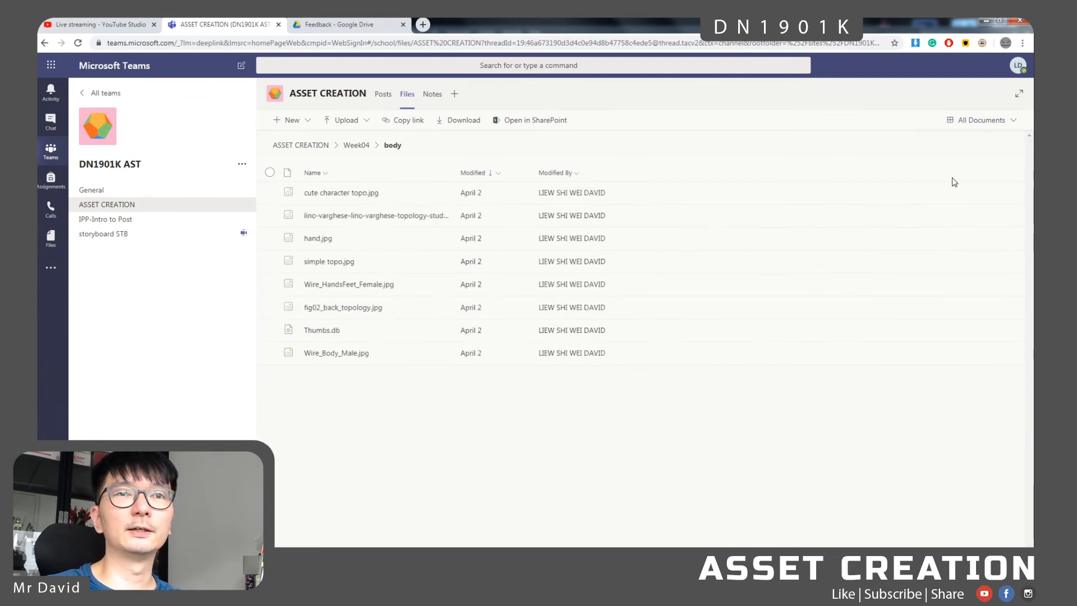
{"action": "left_click", "coordinate": [623, 230]}
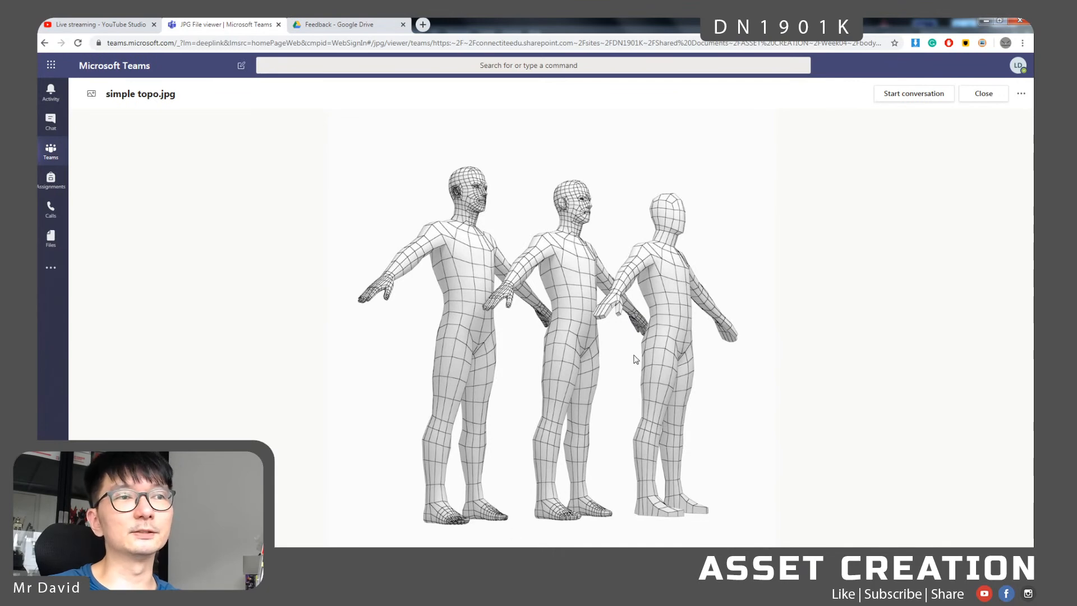
{"action": "left_click", "coordinate": [690, 478]}
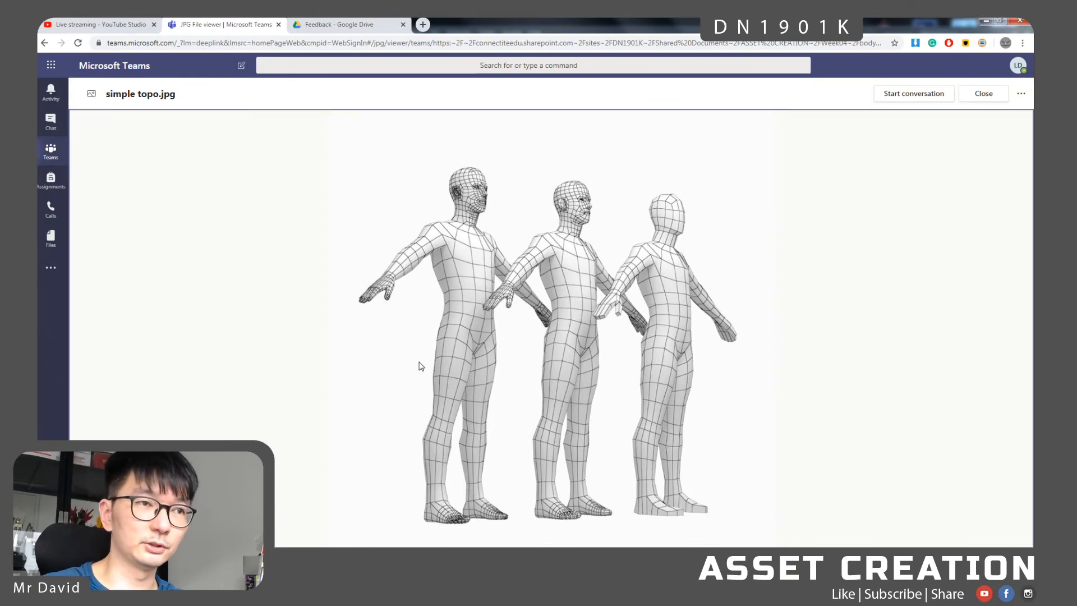
{"action": "left_click", "coordinate": [985, 94]}
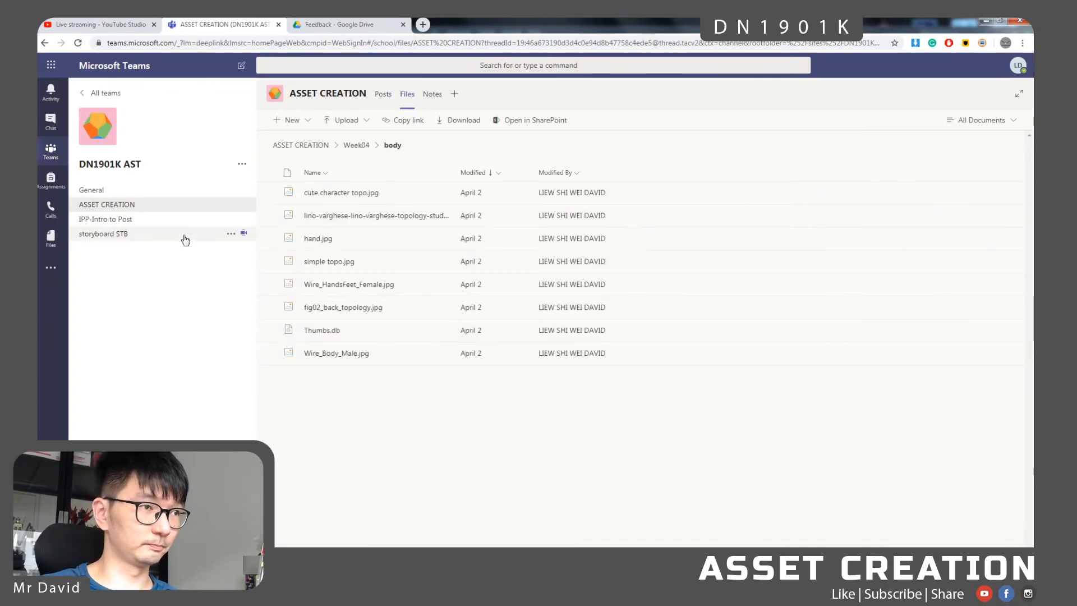
{"action": "left_click", "coordinate": [141, 211]}
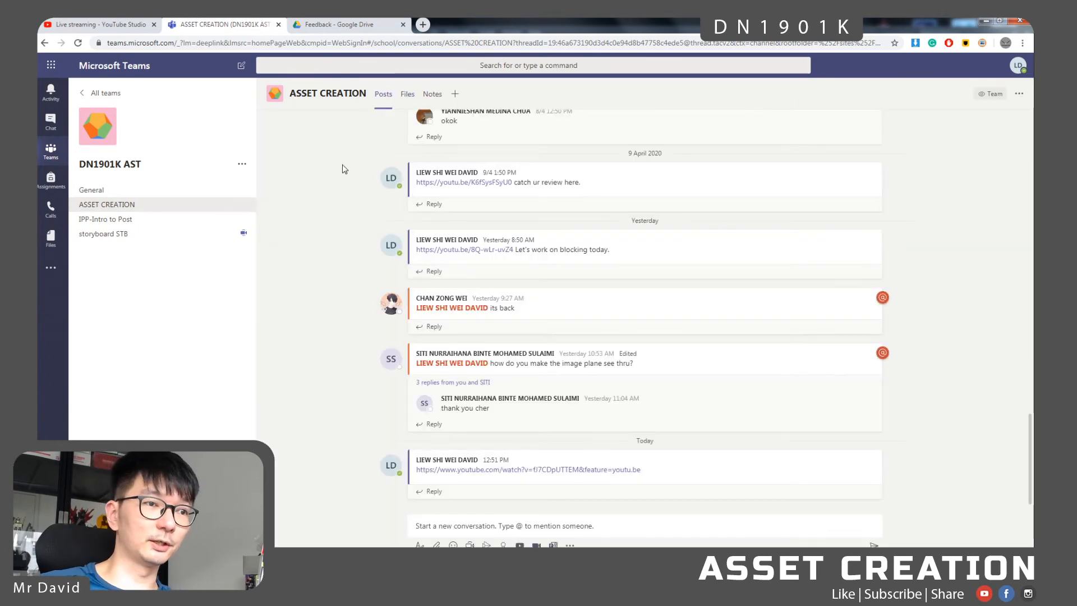
- Switch to Maya and set the current project to the recent ASSET CREATION\02.Character project
{"action": "left_click", "coordinate": [986, 21]}
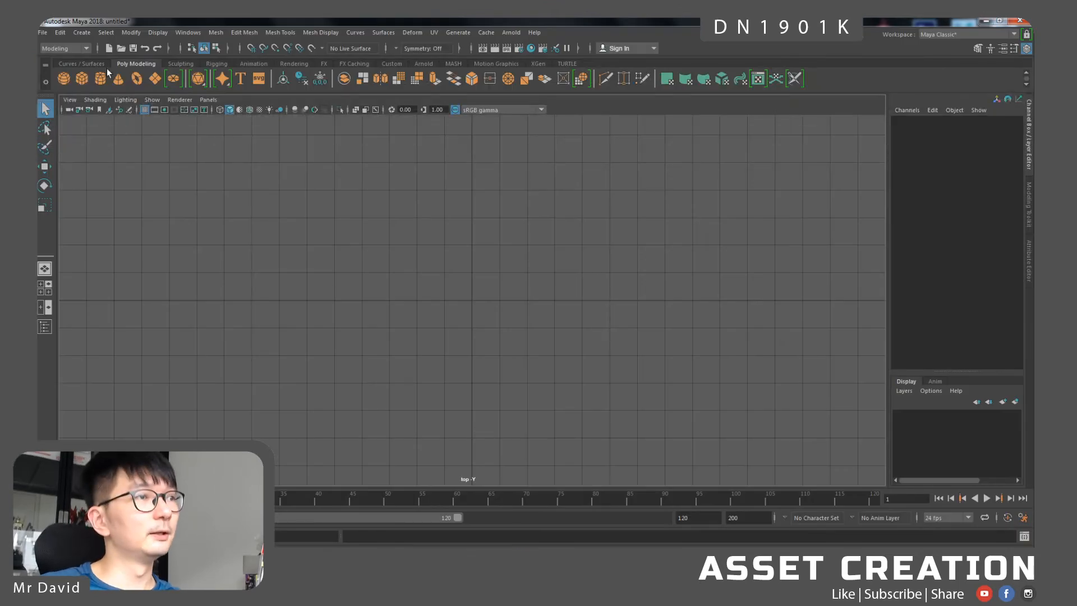
{"action": "left_click", "coordinate": [44, 33]}
{"action": "mouse_move", "coordinate": [146, 402]}
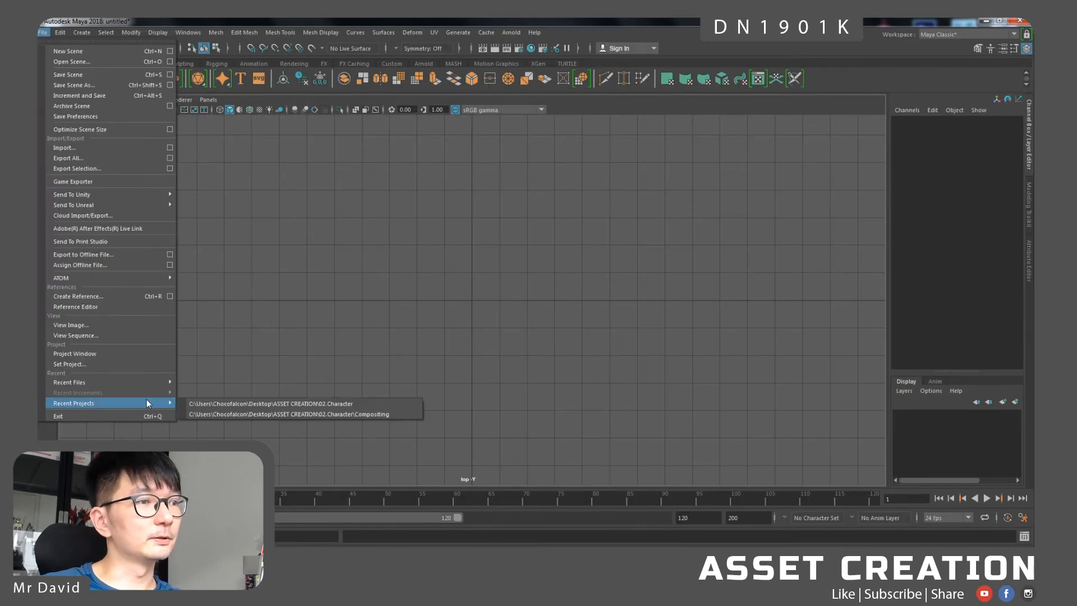
{"action": "left_click", "coordinate": [226, 403]}
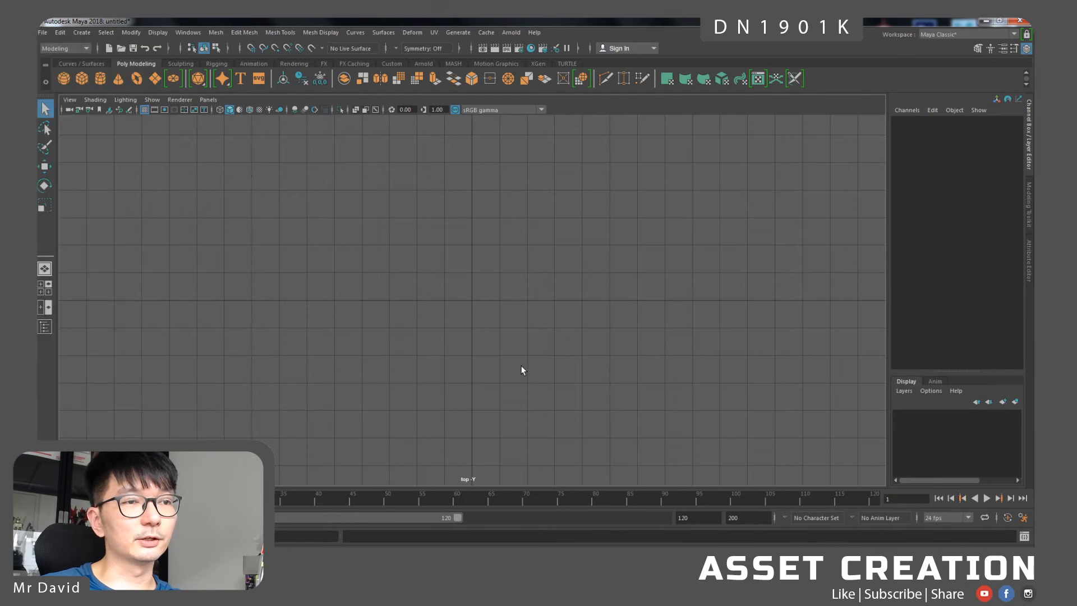
- Open the scene HM_v02.mb from the project's scenes folder without saving the untitled scene
{"action": "key", "text": "ctrl+o"}
{"action": "left_click", "coordinate": [248, 171]}
{"action": "left_click", "coordinate": [637, 410]}
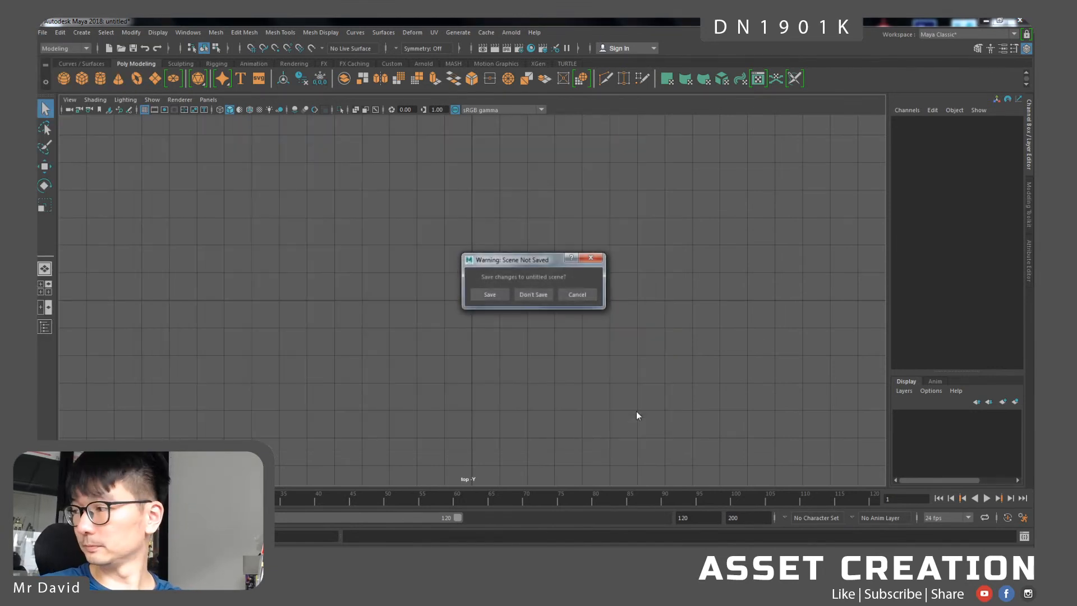
{"action": "left_click", "coordinate": [535, 296]}
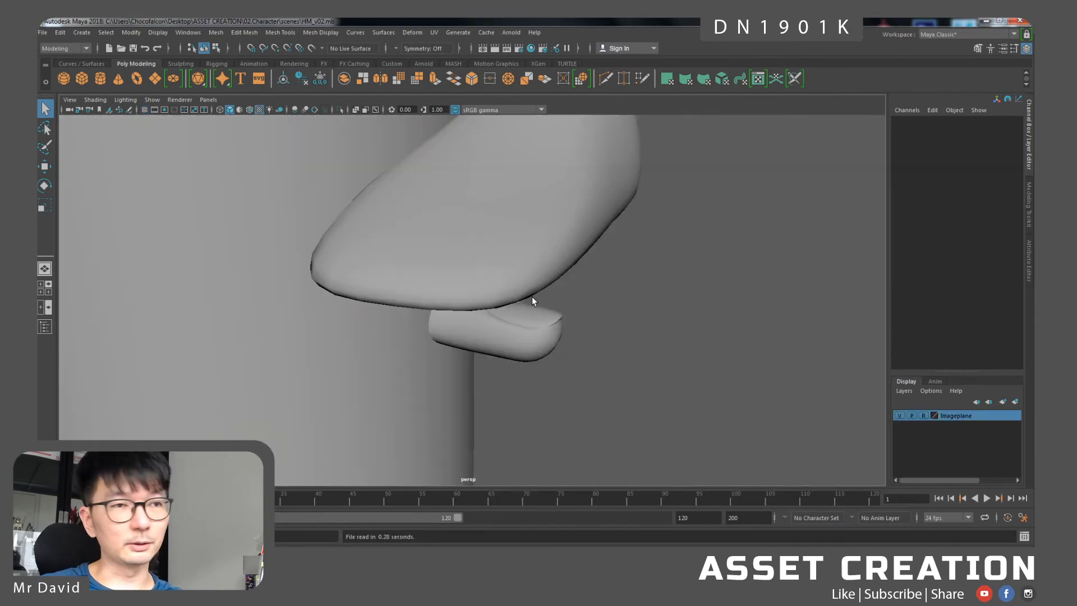
- Hide the large cylinder standing between the character's feet
{"action": "right_click_drag", "start_coordinate": [569, 327], "coordinate": [537, 320], "text": "alt"}
{"action": "left_click_drag", "start_coordinate": [537, 320], "coordinate": [579, 350], "text": "alt"}
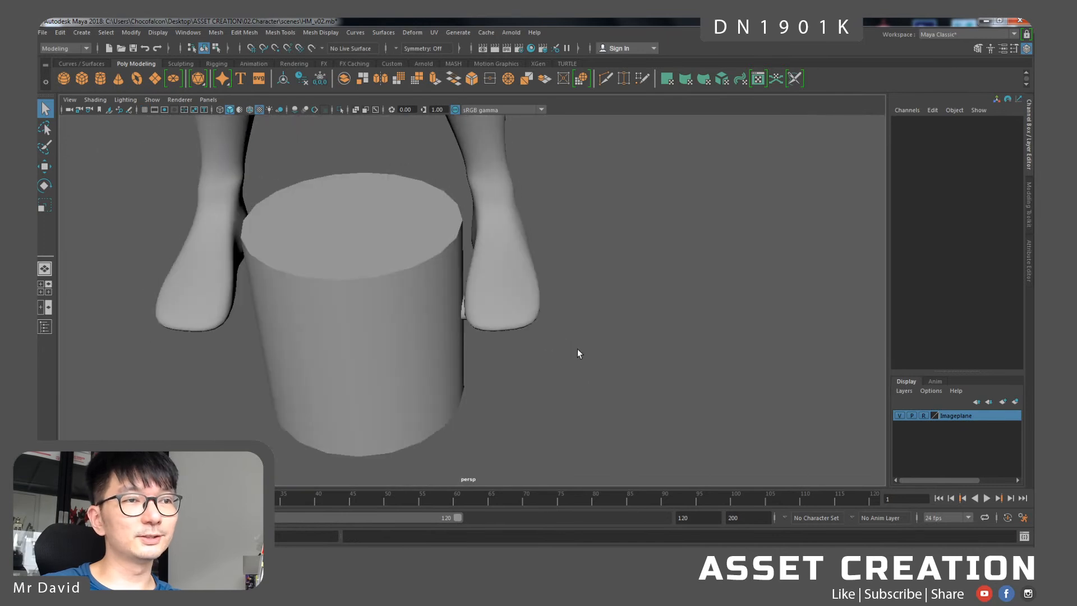
{"action": "middle_click_drag", "start_coordinate": [546, 338], "coordinate": [588, 343], "text": "alt"}
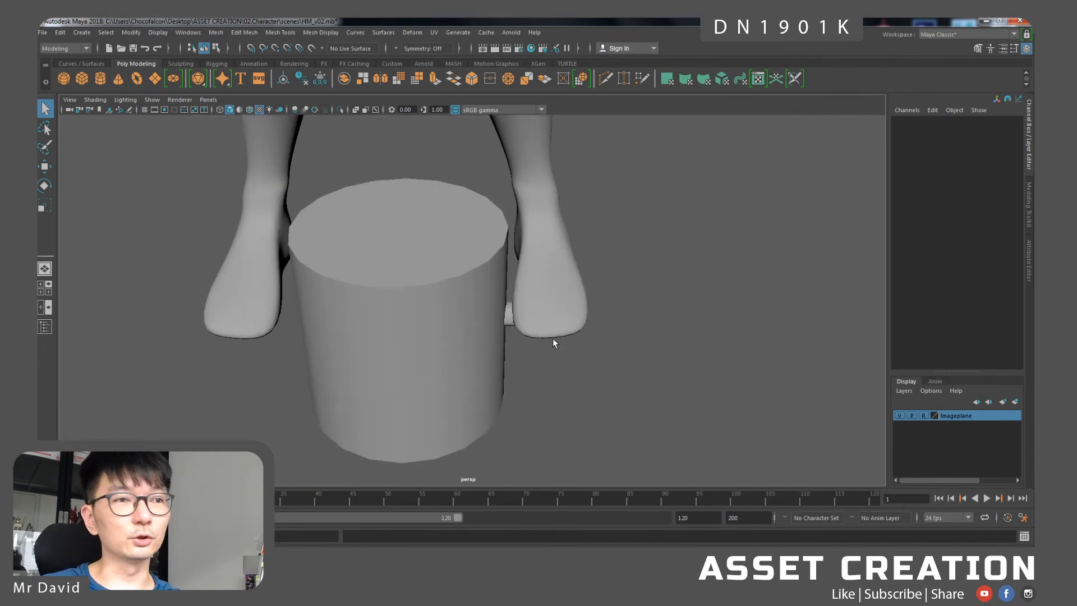
{"action": "left_click", "coordinate": [471, 315]}
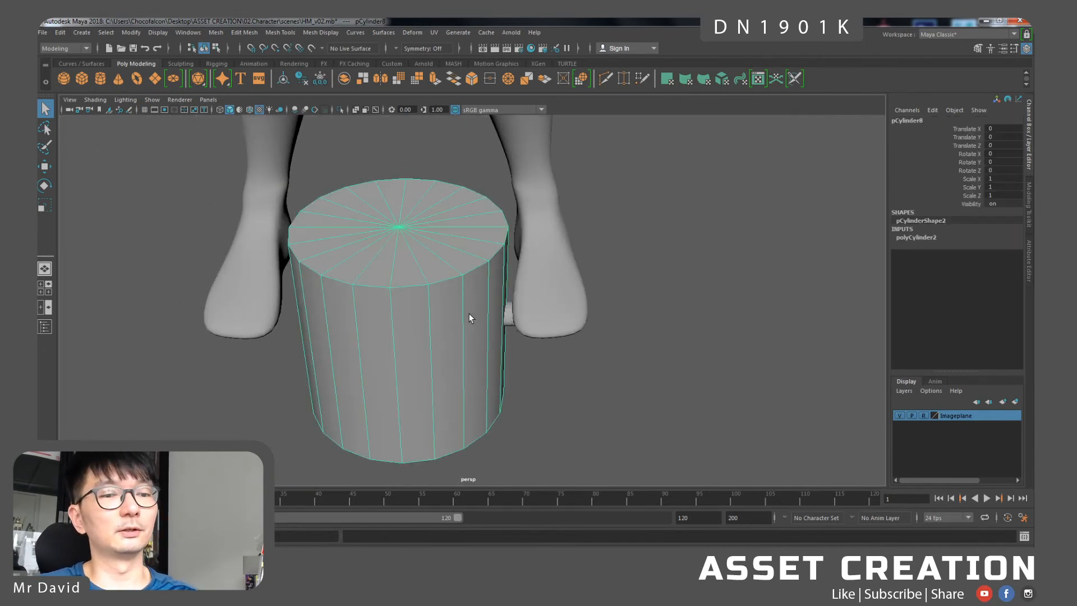
{"action": "key", "text": "ctrl+h"}
- Examine the whole character body beside the front reference image, selecting the mirrored half of the mesh
{"action": "left_click", "coordinate": [470, 314]}
{"action": "left_click", "coordinate": [441, 328]}
{"action": "key", "text": "w"}
{"action": "left_click_drag", "start_coordinate": [474, 341], "coordinate": [540, 331], "text": "alt"}
{"action": "middle_click_drag", "start_coordinate": [540, 331], "coordinate": [539, 412], "text": "alt"}
{"action": "right_click_drag", "start_coordinate": [540, 413], "coordinate": [500, 264], "text": "alt"}
{"action": "left_click_drag", "start_coordinate": [516, 323], "coordinate": [503, 299], "text": "alt"}
{"action": "middle_click_drag", "start_coordinate": [504, 299], "coordinate": [509, 349], "text": "alt"}
{"action": "left_click_drag", "start_coordinate": [509, 349], "coordinate": [519, 370], "text": "alt"}
{"action": "right_click_drag", "start_coordinate": [518, 370], "coordinate": [499, 281], "text": "alt"}
{"action": "left_click_drag", "start_coordinate": [499, 281], "coordinate": [519, 328], "text": "alt"}
{"action": "left_click", "coordinate": [443, 257]}
{"action": "left_click_drag", "start_coordinate": [449, 259], "coordinate": [387, 188], "text": "alt"}
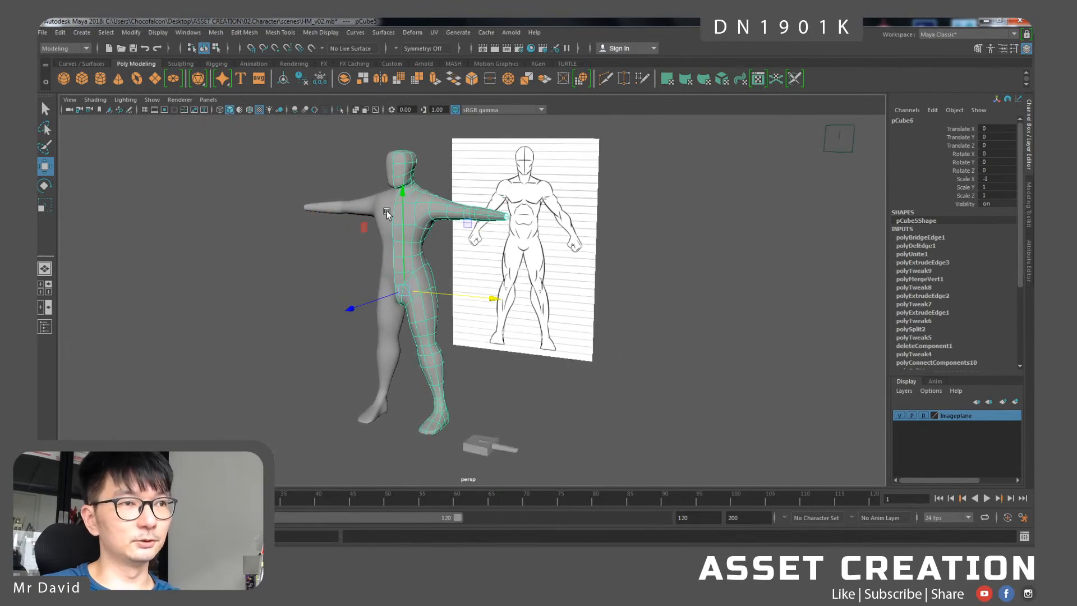
- Select the palm block and finger cylinder beside the character and isolate them in the viewport
{"action": "left_click_drag", "start_coordinate": [593, 417], "coordinate": [544, 396], "text": "alt"}
{"action": "left_click", "coordinate": [497, 387]}
{"action": "left_click_drag", "start_coordinate": [484, 362], "coordinate": [484, 362]}
{"action": "left_click_drag", "start_coordinate": [548, 428], "coordinate": [543, 431], "text": "alt"}
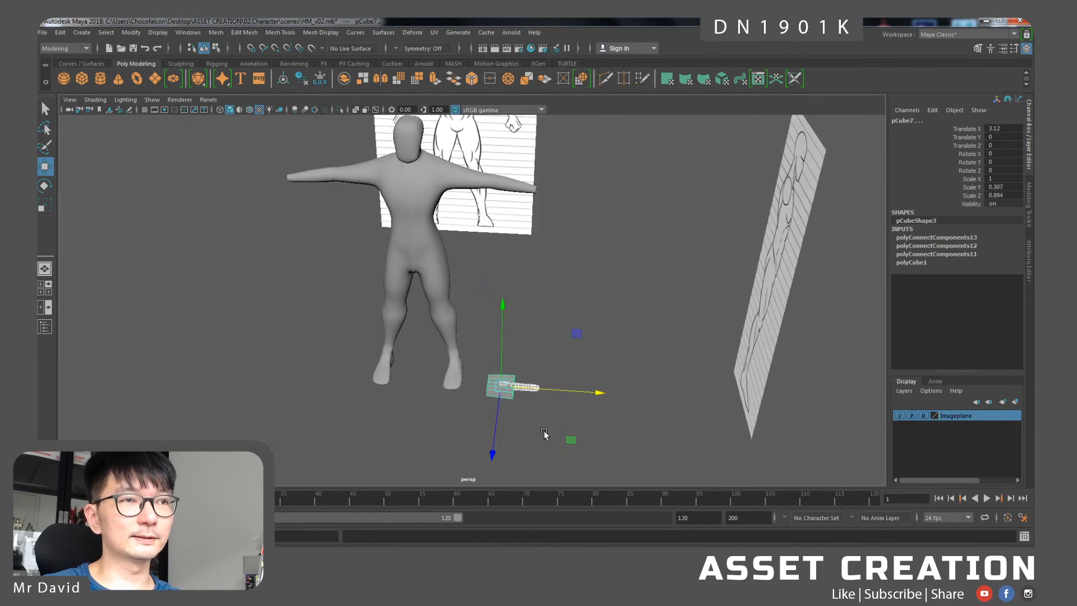
{"action": "left_click", "coordinate": [339, 110]}
{"action": "key", "text": "f"}
{"action": "left_click_drag", "start_coordinate": [412, 338], "coordinate": [514, 357], "text": "alt"}
{"action": "right_click_drag", "start_coordinate": [514, 356], "coordinate": [517, 331], "text": "alt"}
- Duplicate the finger cylinder three times and space the copies across the palm block to lay out four fingers
{"action": "left_click", "coordinate": [520, 279]}
{"action": "left_click", "coordinate": [489, 296]}
{"action": "right_click_drag", "start_coordinate": [489, 296], "coordinate": [495, 227], "text": "alt"}
{"action": "left_click_drag", "start_coordinate": [495, 226], "coordinate": [508, 187]}
{"action": "key", "text": "ctrl+d"}
{"action": "left_click_drag", "start_coordinate": [553, 257], "coordinate": [492, 250]}
{"action": "left_click", "coordinate": [488, 257]}
{"action": "key", "text": "ctrl+d"}
{"action": "key", "text": "ctrl+d"}
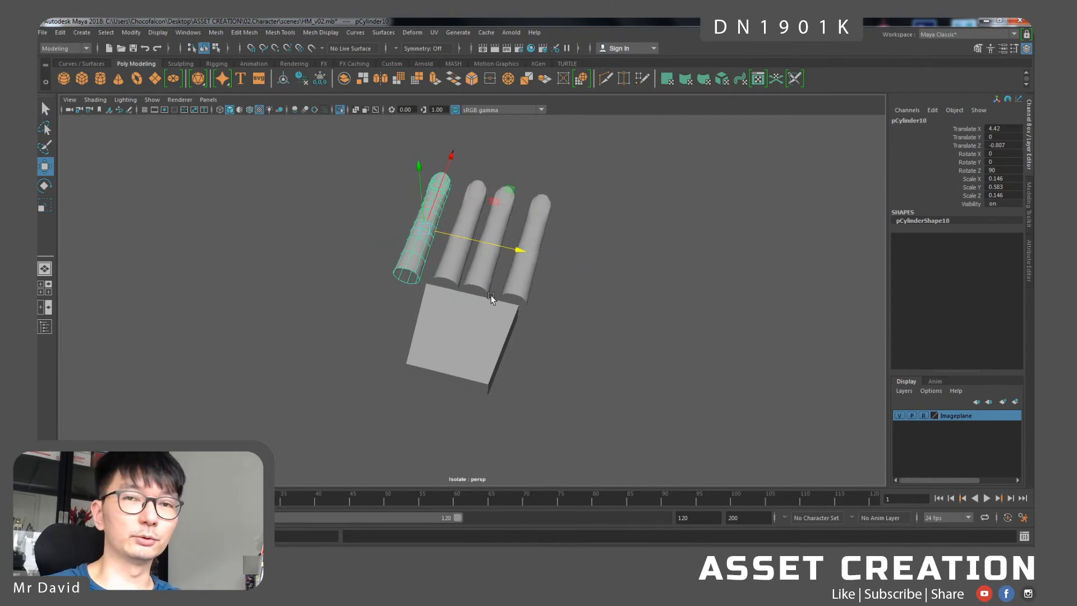
- Delete the palm block with all the finger cylinders and show the viewport grid
{"action": "left_click_drag", "start_coordinate": [528, 301], "coordinate": [553, 304], "text": "alt"}
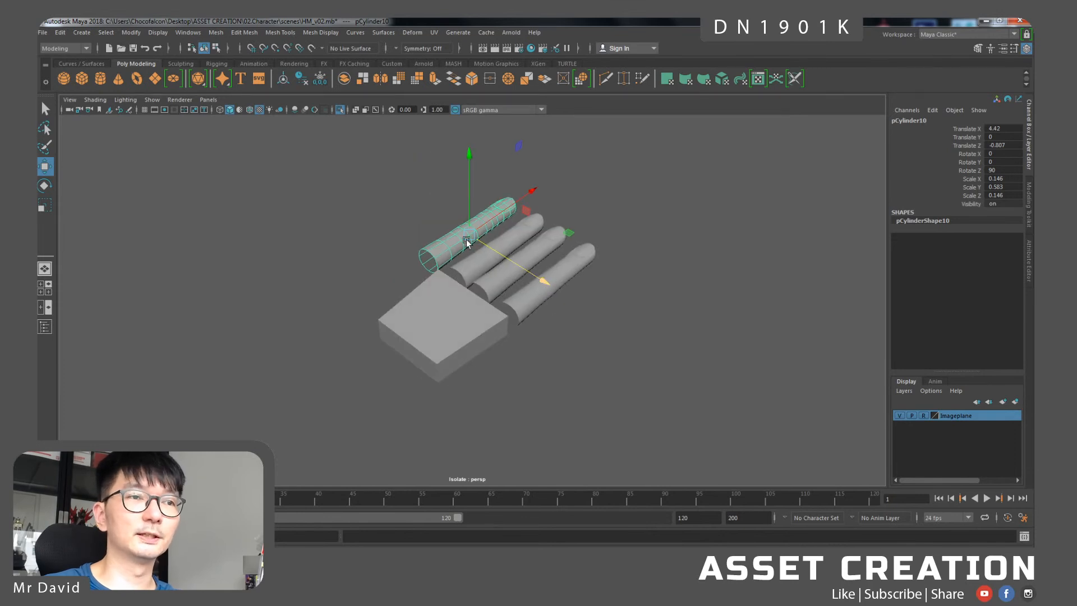
{"action": "left_click_drag", "start_coordinate": [438, 217], "coordinate": [596, 350]}
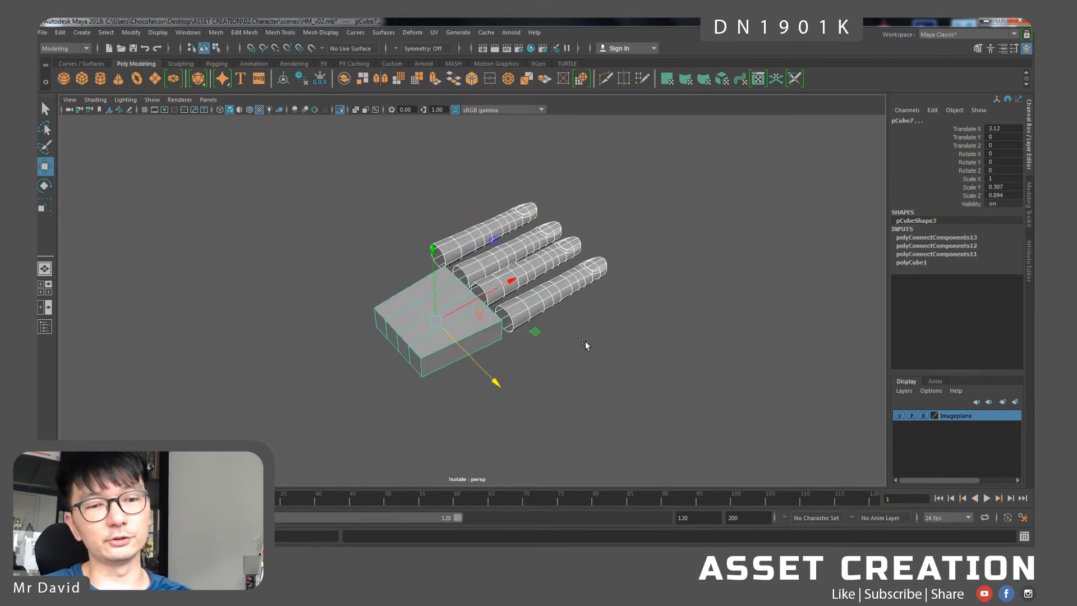
{"action": "key", "text": "Delete"}
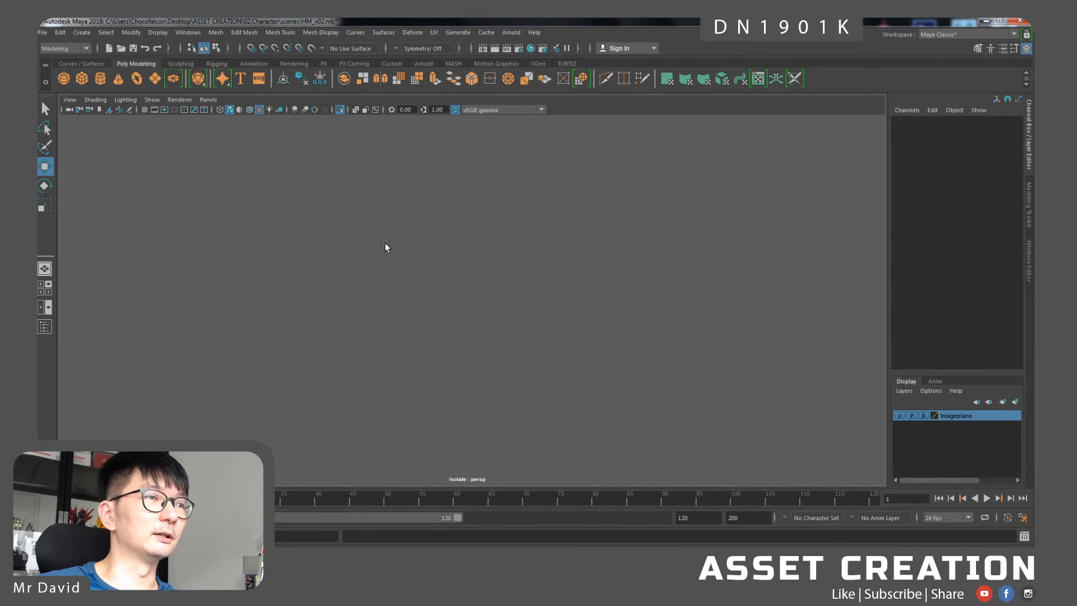
{"action": "left_click", "coordinate": [144, 110]}
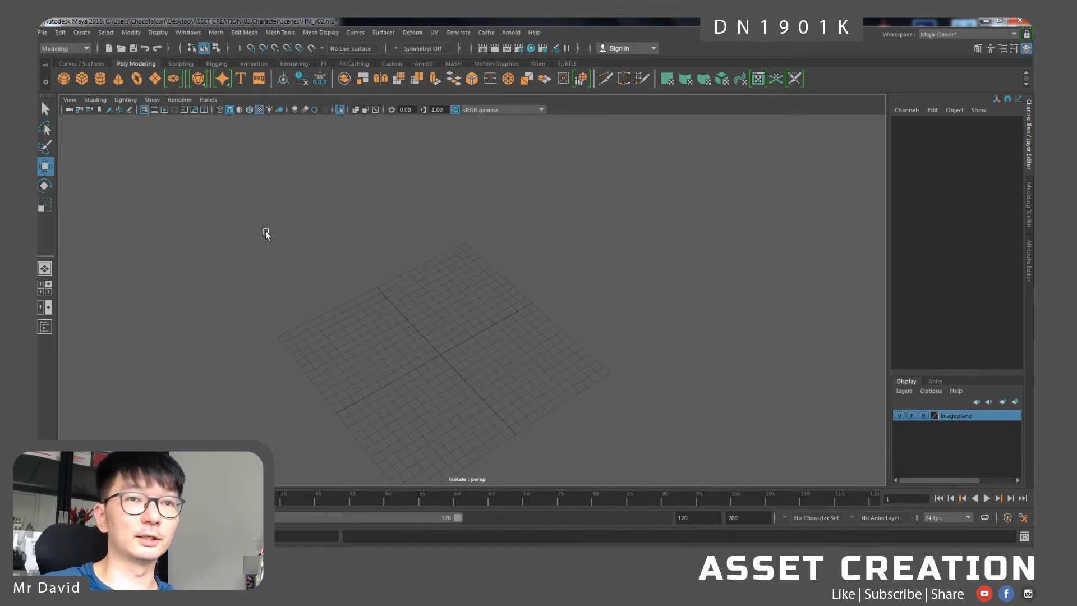
{"action": "scroll", "coordinate": [465, 281], "scroll_direction": "up", "scroll_amount": 3}
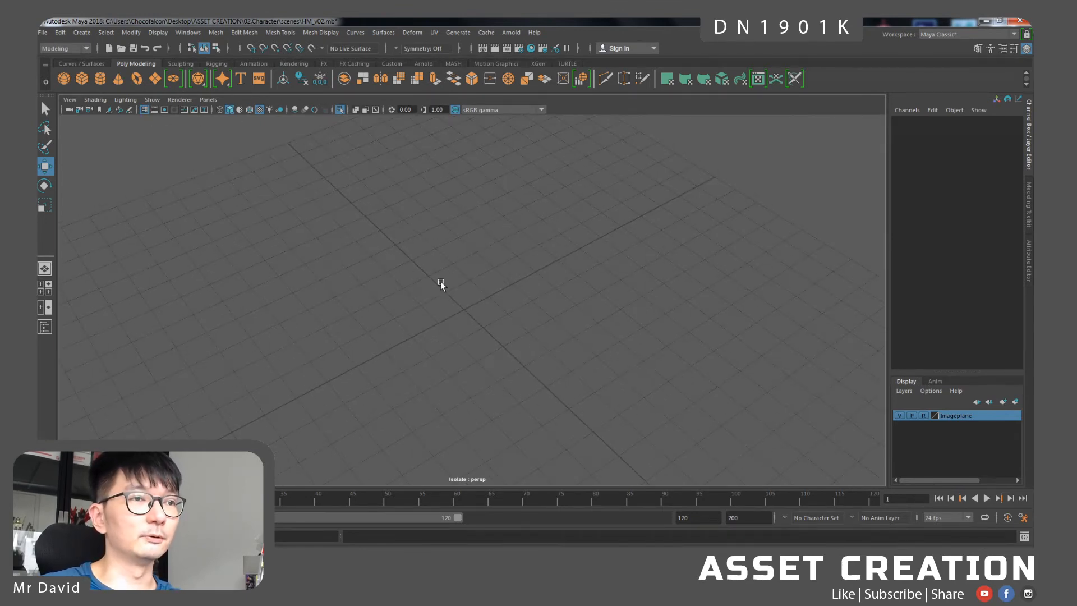
- Create a polygon cylinder at the origin with 8 axis subdivisions
{"action": "left_click", "coordinate": [100, 78]}
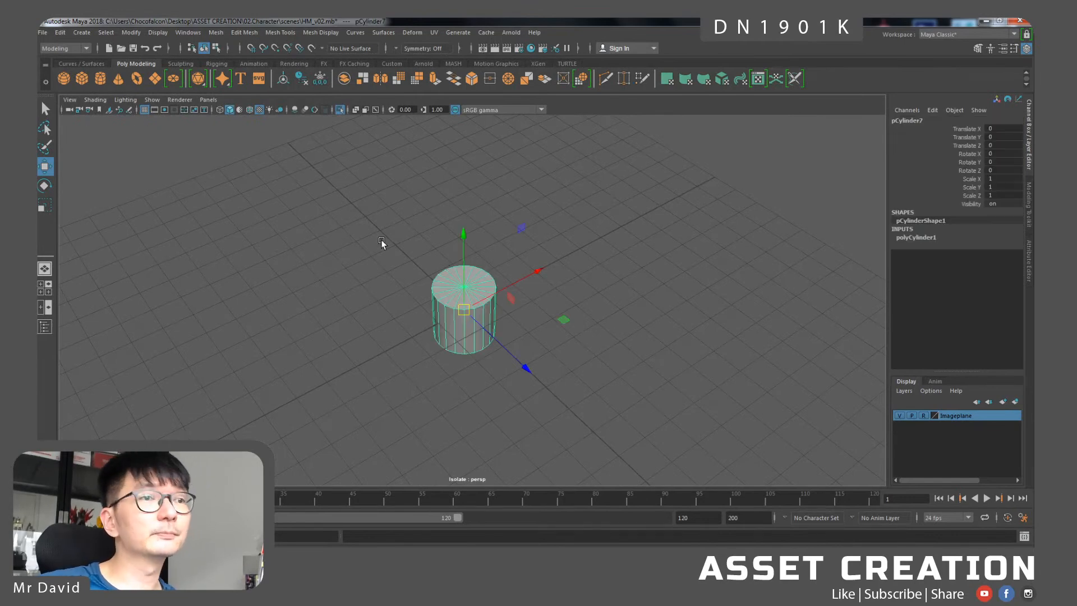
{"action": "scroll", "coordinate": [549, 299], "scroll_direction": "up", "scroll_amount": 2}
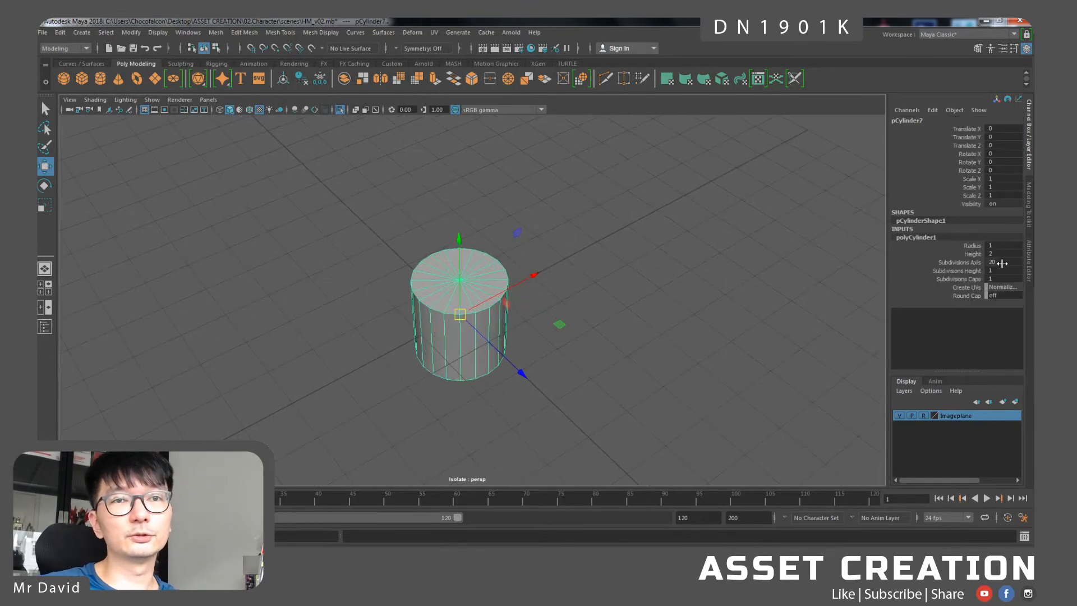
{"action": "type", "text": "8"}
{"action": "key", "text": "Return"}
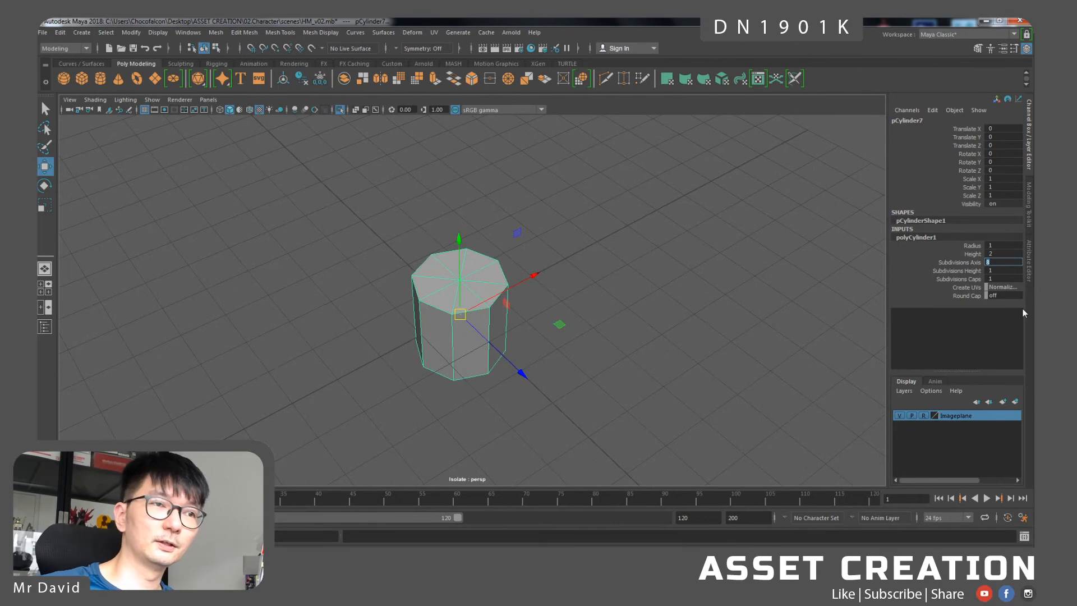
- Set the cylinder's Rotate Z to 90 and its height subdivisions to 3
{"action": "middle_click_drag", "start_coordinate": [592, 274], "coordinate": [580, 271], "text": "alt"}
{"action": "key", "text": "e"}
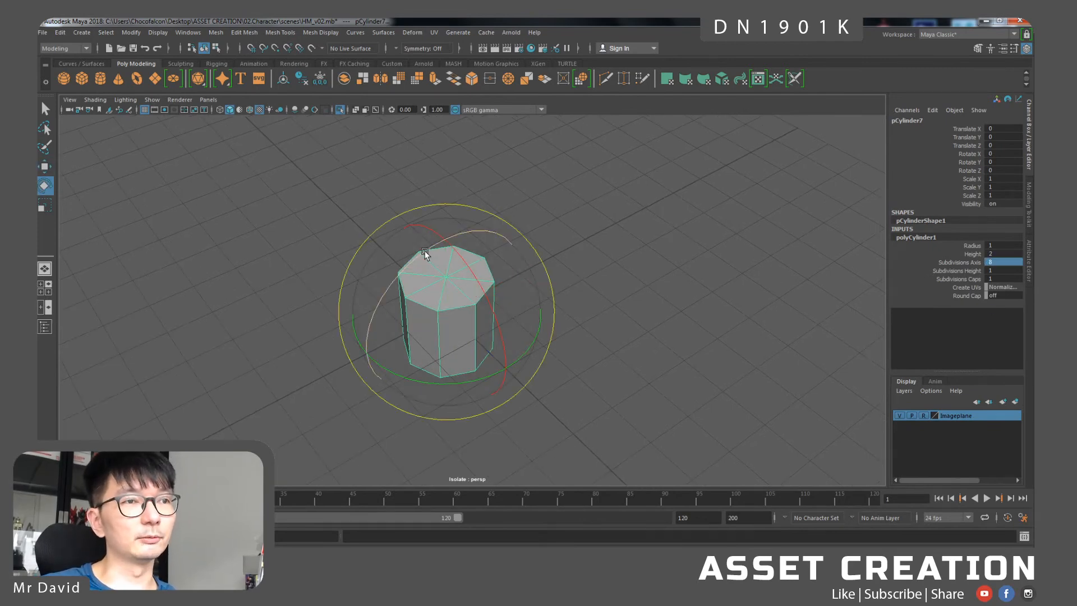
{"action": "left_click_drag", "start_coordinate": [426, 251], "coordinate": [521, 230]}
{"action": "double_click", "coordinate": [1002, 170]}
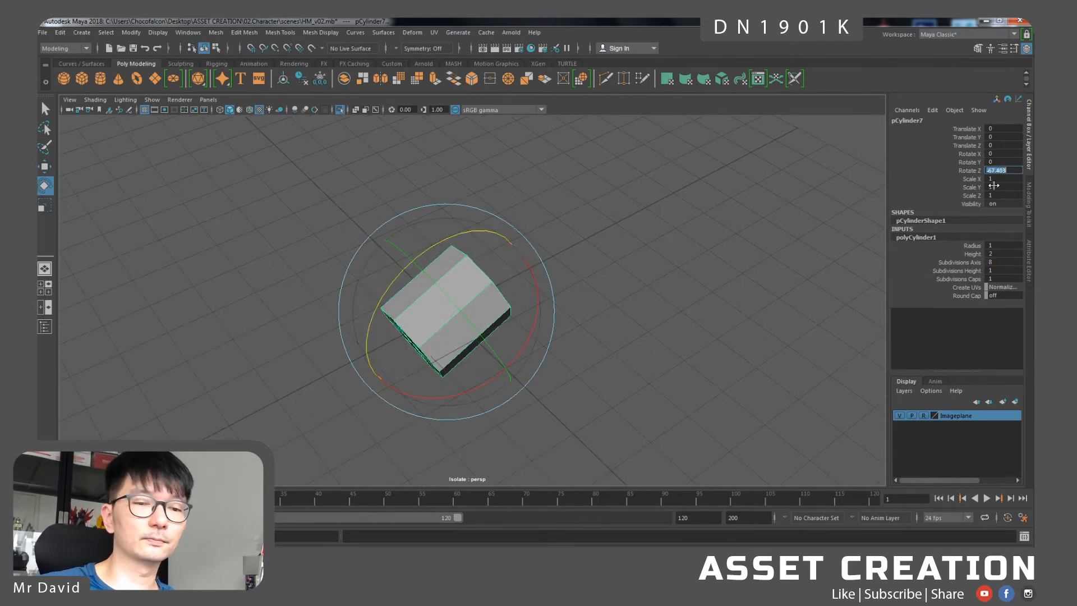
{"action": "type", "text": "90"}
{"action": "key", "text": "Return"}
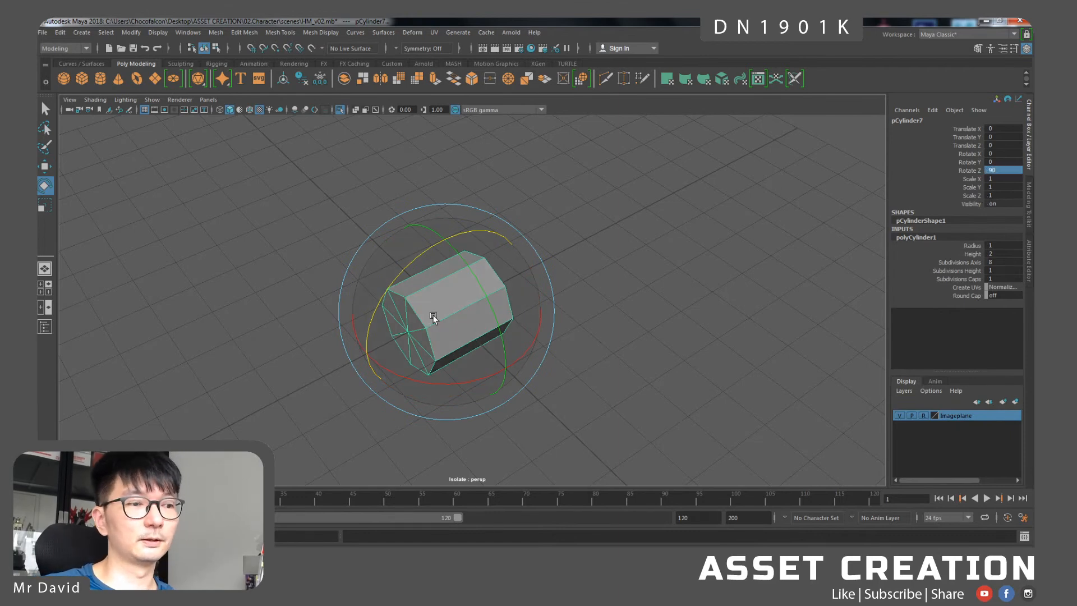
{"action": "double_click", "coordinate": [1006, 270]}
{"action": "type", "text": "3"}
{"action": "key", "text": "Return"}
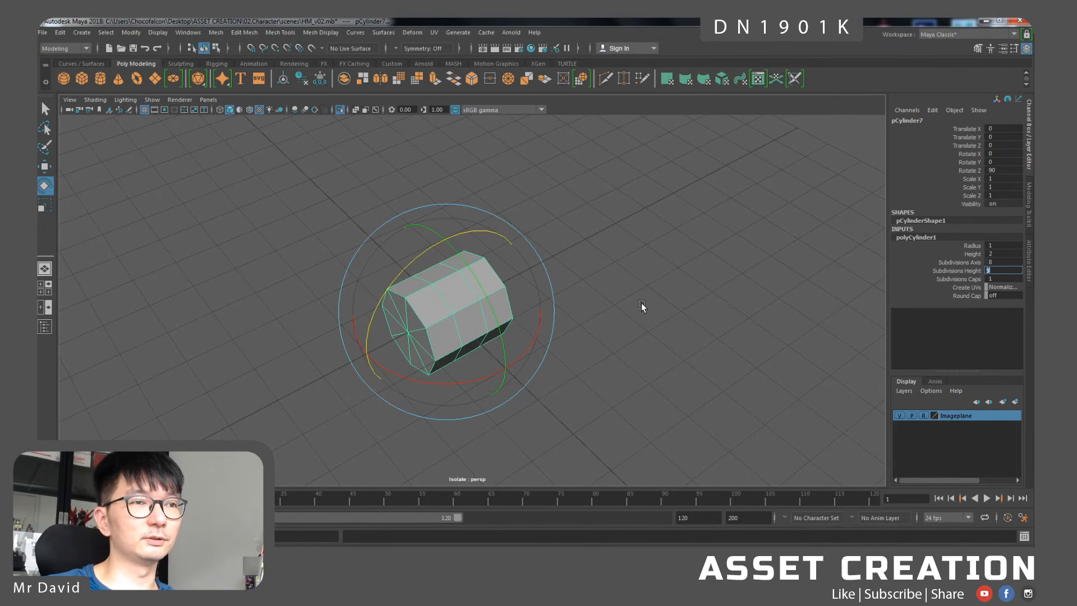
- Stretch the cylinder lengthwise to a Scale Y of about 4.53 and raise it to a Translate Y of about 0.92
{"action": "key", "text": "r"}
{"action": "left_click_drag", "start_coordinate": [373, 343], "coordinate": [242, 366]}
{"action": "key", "text": "f"}
{"action": "left_click_drag", "start_coordinate": [577, 298], "coordinate": [548, 308], "text": "alt"}
{"action": "scroll", "coordinate": [576, 274], "scroll_direction": "up", "scroll_amount": 3}
{"action": "key", "text": "w"}
{"action": "left_click_drag", "start_coordinate": [467, 240], "coordinate": [473, 191]}
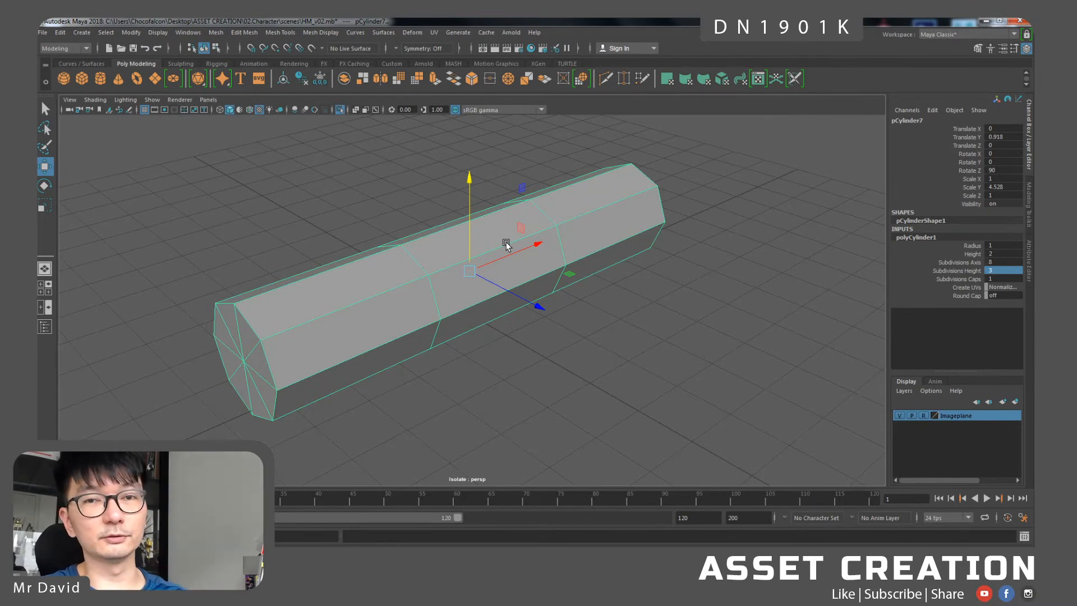
- Delete the cap faces at the cylinder's base end, leaving that end open
{"action": "left_click_drag", "start_coordinate": [353, 247], "coordinate": [474, 250], "text": "alt"}
{"action": "right_click_drag", "start_coordinate": [481, 252], "coordinate": [481, 279]}
{"action": "left_click_drag", "start_coordinate": [432, 274], "coordinate": [405, 276], "text": "alt"}
{"action": "right_click_drag", "start_coordinate": [405, 277], "coordinate": [382, 288], "text": "alt"}
{"action": "left_click_drag", "start_coordinate": [382, 289], "coordinate": [387, 293], "text": "alt"}
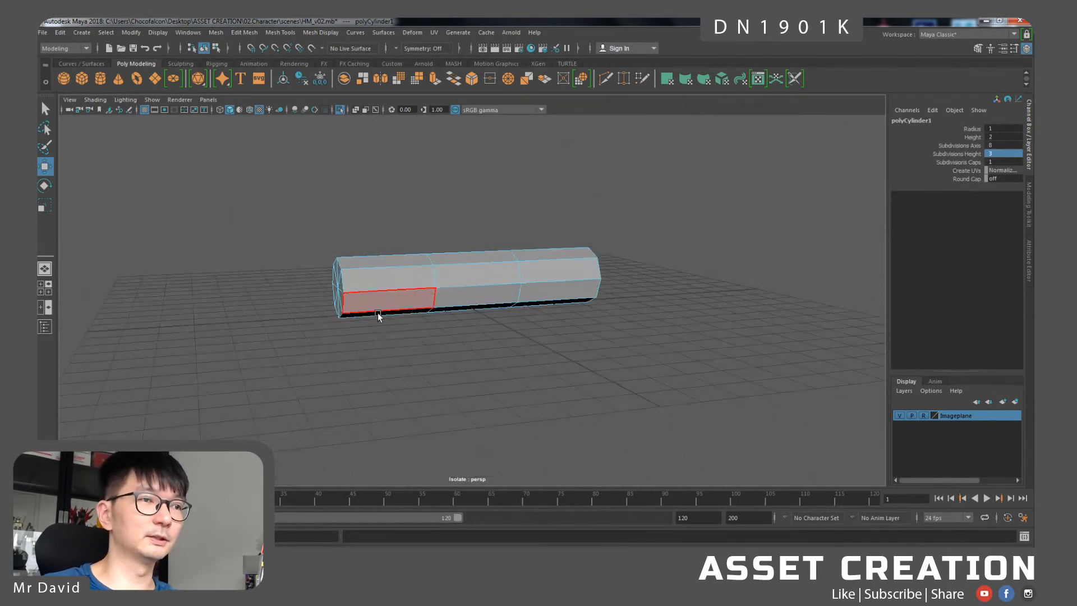
{"action": "left_click_drag", "start_coordinate": [387, 342], "coordinate": [322, 226]}
{"action": "left_click_drag", "start_coordinate": [404, 197], "coordinate": [449, 319], "text": "ctrl"}
{"action": "left_click", "coordinate": [473, 392]}
- Delete the four diagonal edges of the remaining end cap so that only its cross of edges is left
{"action": "right_click_drag", "start_coordinate": [531, 303], "coordinate": [589, 277], "text": "alt"}
{"action": "middle_click_drag", "start_coordinate": [579, 292], "coordinate": [480, 303], "text": "alt"}
{"action": "right_click_drag", "start_coordinate": [481, 303], "coordinate": [443, 284], "text": "alt"}
{"action": "left_click", "coordinate": [444, 285]}
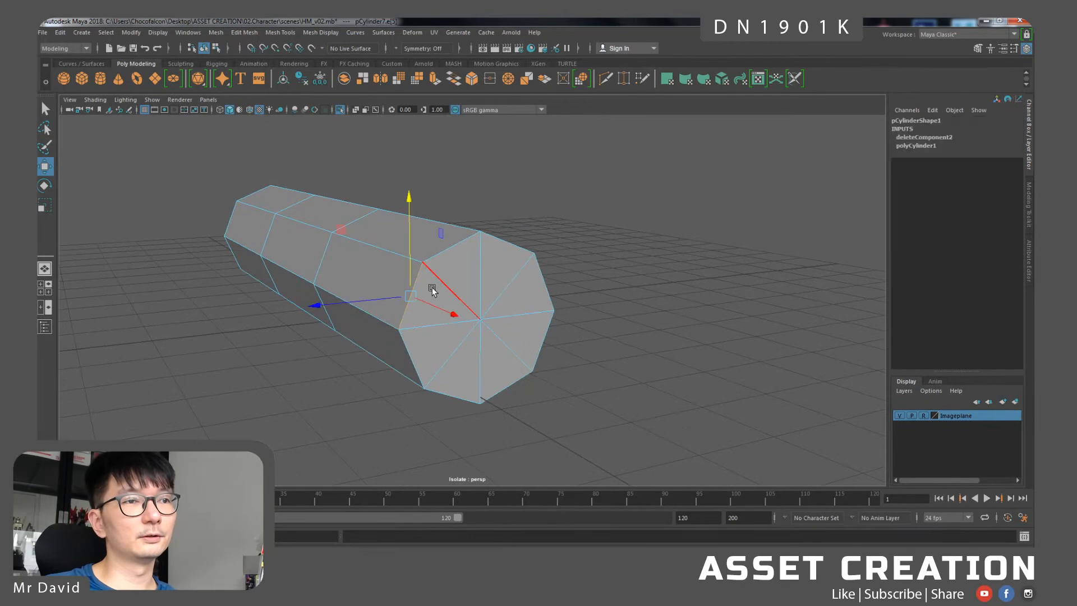
{"action": "left_click", "coordinate": [453, 353]}
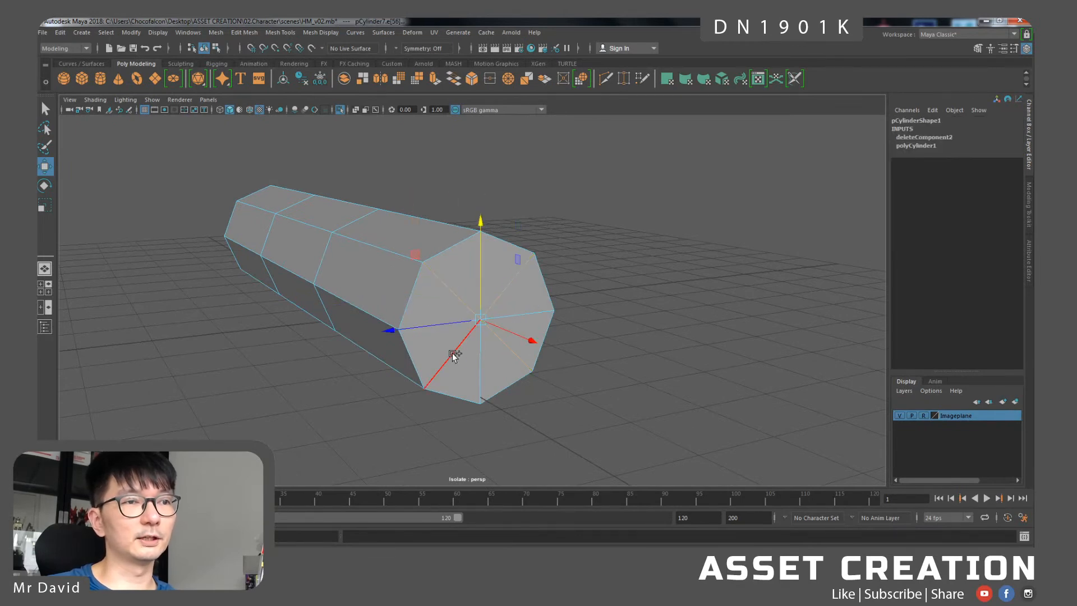
{"action": "key", "text": "ctrl+Delete"}
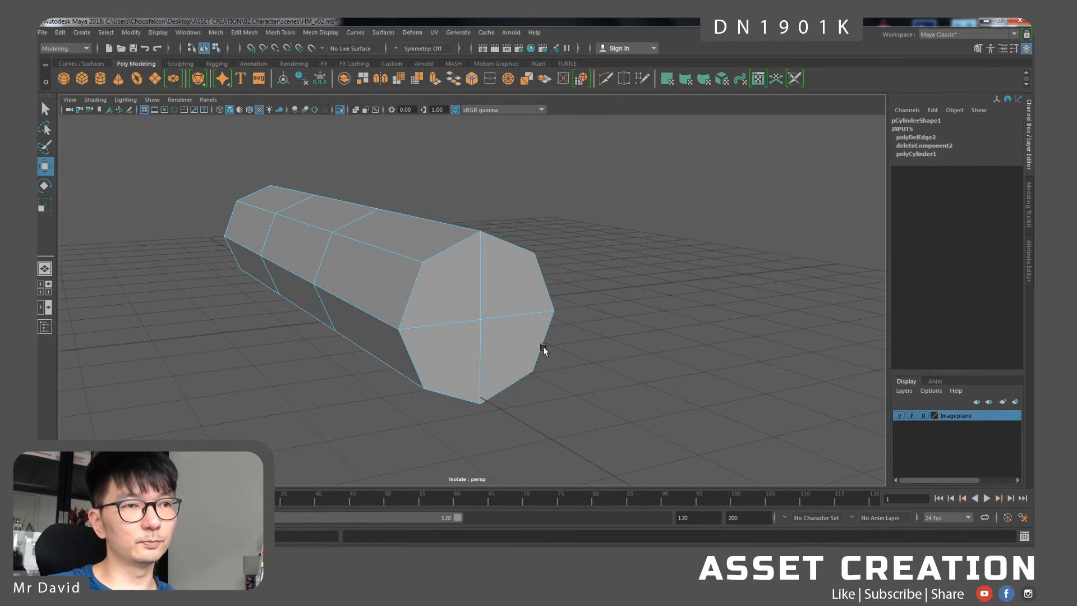
- Pull the end cap's centre vertices outward to form a fingertip and preview the smoothed shape
{"action": "left_click_drag", "start_coordinate": [543, 349], "coordinate": [578, 354], "text": "alt"}
{"action": "right_click_drag", "start_coordinate": [599, 235], "coordinate": [553, 235]}
{"action": "scroll", "coordinate": [553, 275], "scroll_direction": "down", "scroll_amount": 3}
{"action": "mouse_move", "coordinate": [553, 276]}
{"action": "left_mouse_down", "text": "alt"}
{"action": "mouse_move", "coordinate": [594, 281]}
{"action": "mouse_move", "coordinate": [564, 292]}
{"action": "left_mouse_up", "text": "alt"}
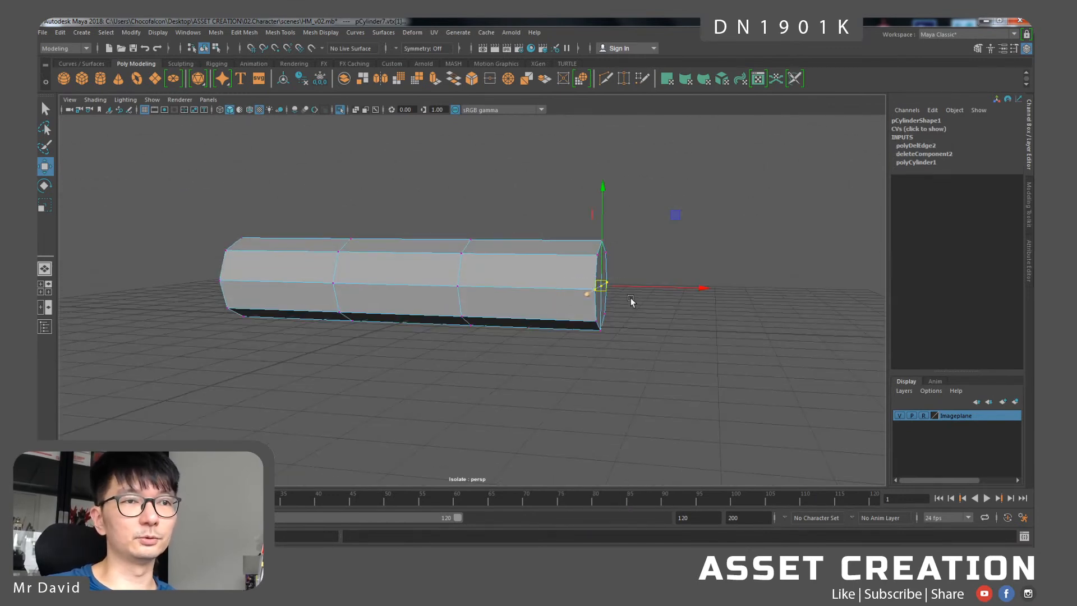
{"action": "left_click_drag", "start_coordinate": [660, 290], "coordinate": [457, 194]}
{"action": "key", "text": "3"}
{"action": "key", "text": "1"}
- Slide the two middle vertex loops along the finger toward its tip
{"action": "left_click_drag", "start_coordinate": [505, 283], "coordinate": [548, 304], "text": "alt"}
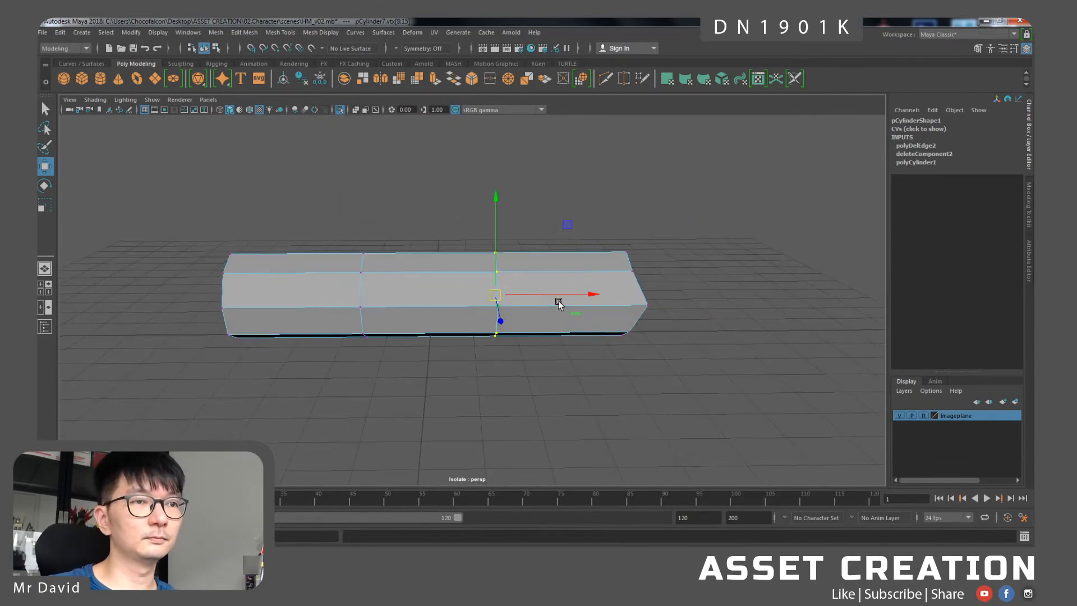
{"action": "left_click_drag", "start_coordinate": [426, 232], "coordinate": [318, 413], "text": "shift"}
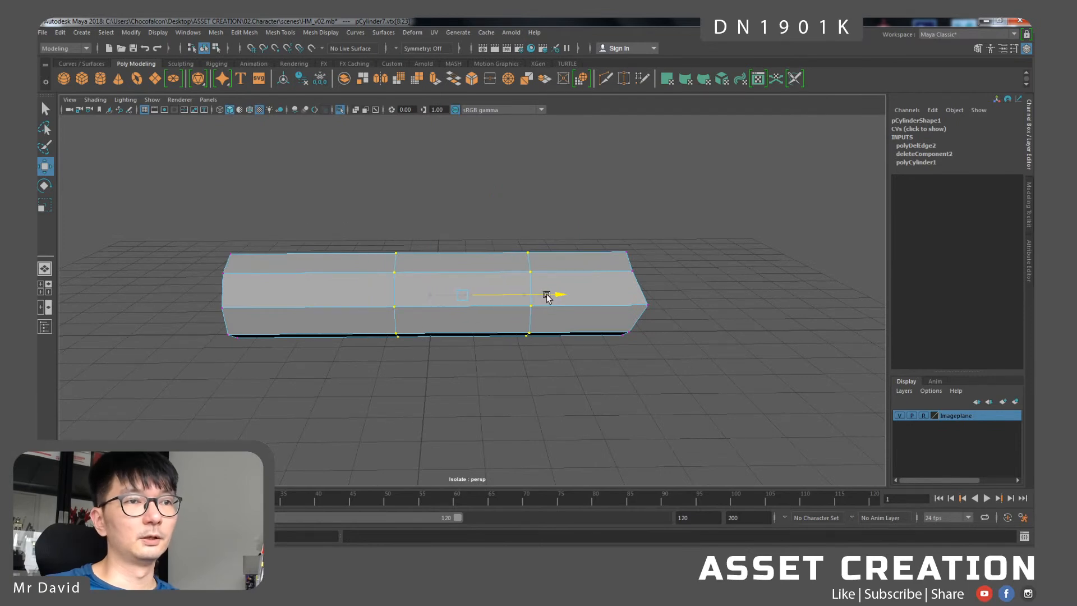
{"action": "left_click_drag", "start_coordinate": [305, 337], "coordinate": [472, 376], "text": "alt"}
{"action": "scroll", "coordinate": [473, 374], "scroll_direction": "up", "scroll_amount": 1}
{"action": "left_click_drag", "start_coordinate": [532, 408], "coordinate": [511, 386], "text": "alt"}
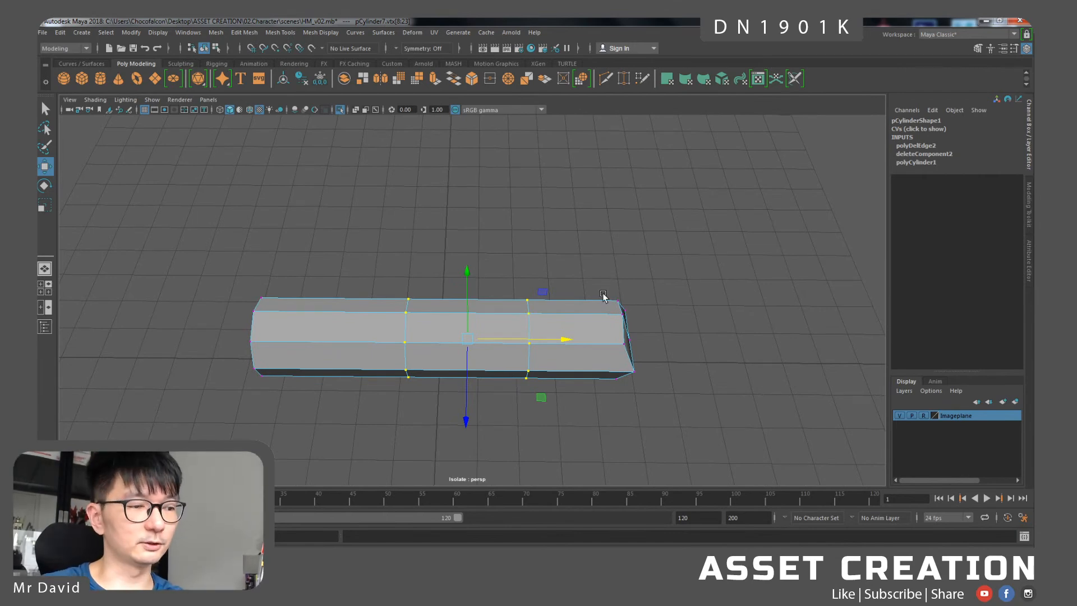
- Scale the finger's two rear vertex loops and its open base loop in smooth preview to taper it toward the tip
{"action": "key", "text": "3"}
{"action": "left_click_drag", "start_coordinate": [617, 305], "coordinate": [618, 312], "text": "alt"}
{"action": "key", "text": "1"}
{"action": "left_click_drag", "start_coordinate": [553, 335], "coordinate": [472, 110], "text": "alt"}
{"action": "left_click_drag", "start_coordinate": [542, 297], "coordinate": [514, 325], "text": "alt"}
{"action": "key", "text": "3"}
{"action": "left_click_drag", "start_coordinate": [563, 365], "coordinate": [443, 455]}
{"action": "left_click_drag", "start_coordinate": [542, 372], "coordinate": [542, 372], "text": "shift"}
{"action": "key", "text": "r"}
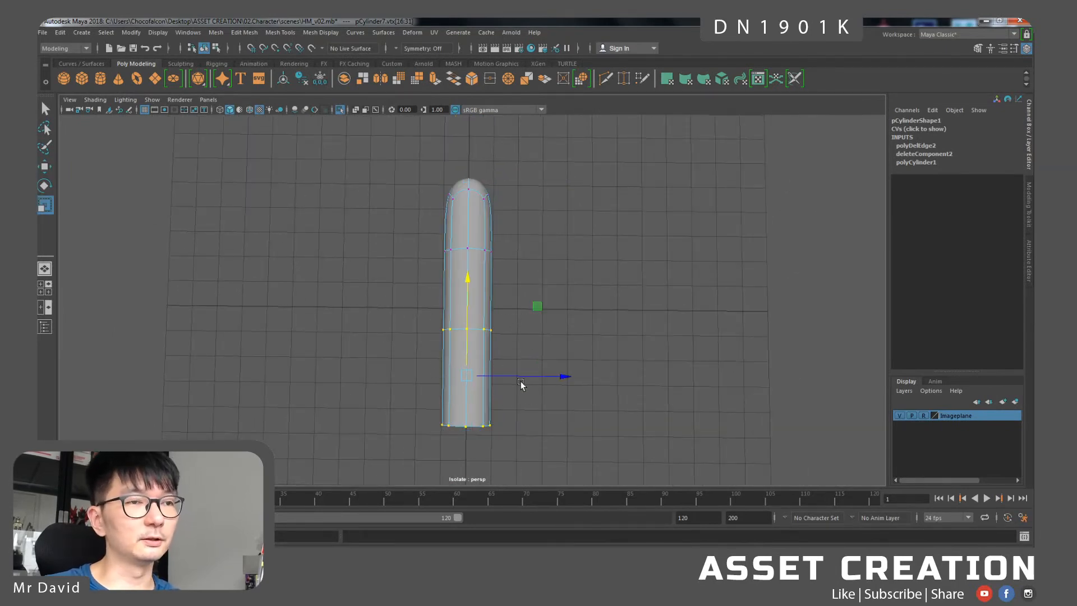
{"action": "left_click_drag", "start_coordinate": [540, 452], "coordinate": [521, 381], "text": "alt"}
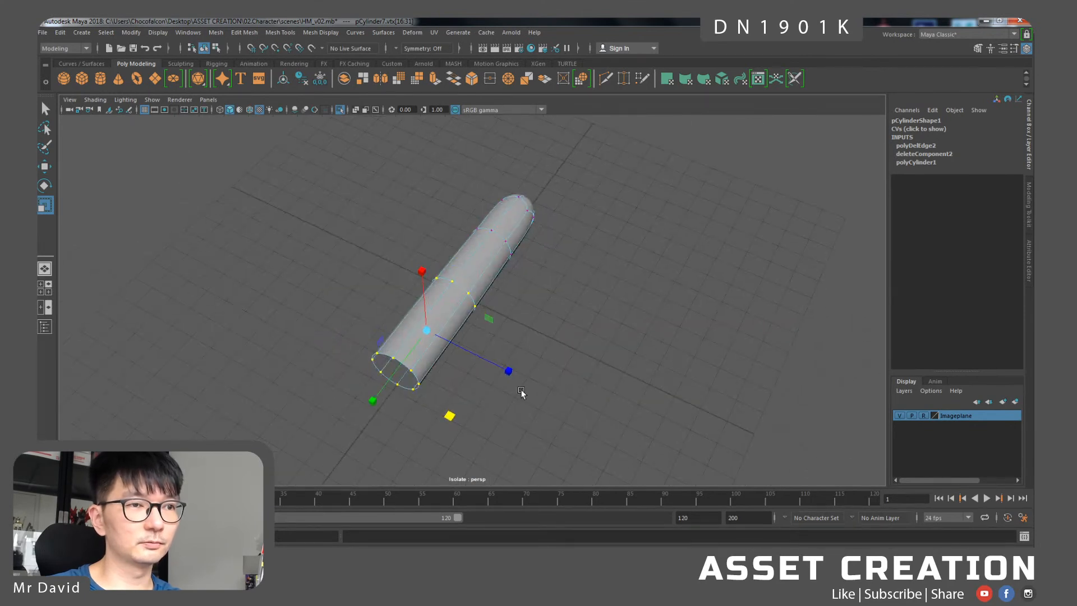
{"action": "left_click_drag", "start_coordinate": [538, 334], "coordinate": [393, 201], "text": "ctrl"}
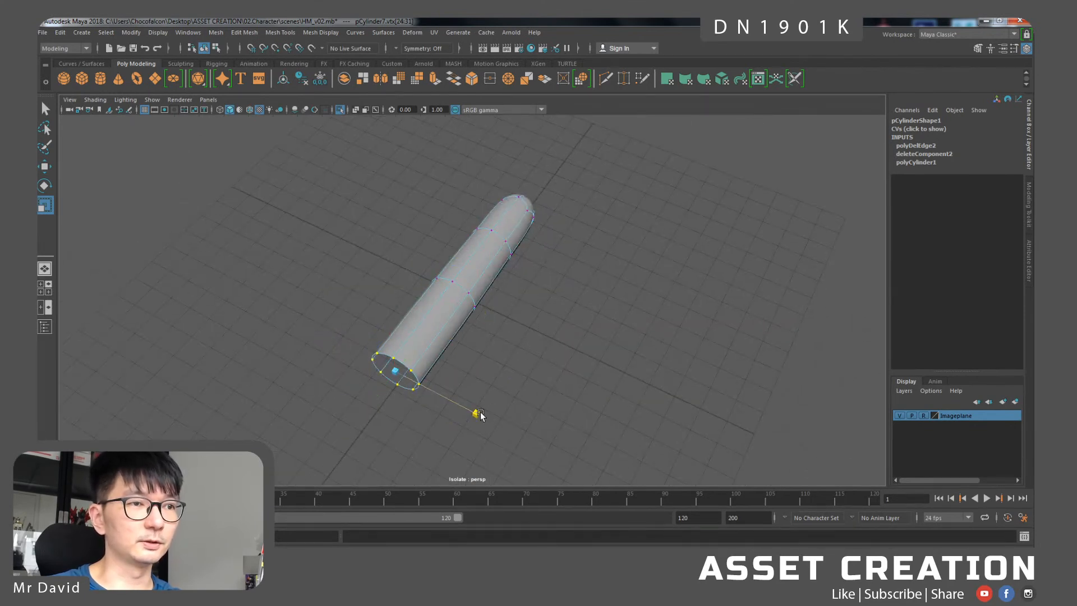
{"action": "left_click_drag", "start_coordinate": [489, 423], "coordinate": [539, 313], "text": "alt"}
- Bevel the two middle edge loops of the finger to build the joint segments
{"action": "key", "text": "w"}
{"action": "right_click_drag", "start_coordinate": [465, 264], "coordinate": [462, 243]}
{"action": "left_click_drag", "start_coordinate": [460, 393], "coordinate": [385, 170]}
{"action": "key", "text": "q"}
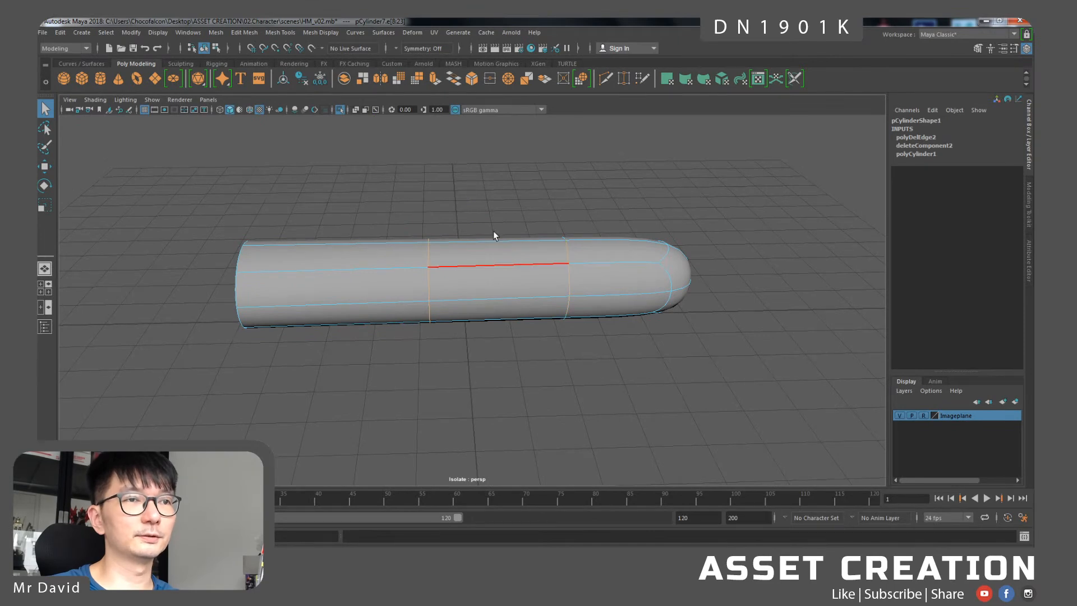
{"action": "scroll", "coordinate": [508, 267], "scroll_direction": "up", "scroll_amount": 3}
{"action": "left_click_drag", "start_coordinate": [504, 279], "coordinate": [501, 315], "text": "alt"}
{"action": "right_click_drag", "start_coordinate": [483, 274], "coordinate": [533, 282], "text": "shift"}
{"action": "left_click_drag", "start_coordinate": [690, 324], "coordinate": [697, 323]}
{"action": "key", "text": "w"}
- Raise the top edges of the centre loop at both finger joints to form knuckles
{"action": "left_click_drag", "start_coordinate": [582, 308], "coordinate": [410, 281], "text": "alt"}
{"action": "scroll", "coordinate": [546, 294], "scroll_direction": "down", "scroll_amount": 1}
{"action": "key", "text": "1"}
{"action": "left_click", "coordinate": [415, 285]}
{"action": "key", "text": "q"}
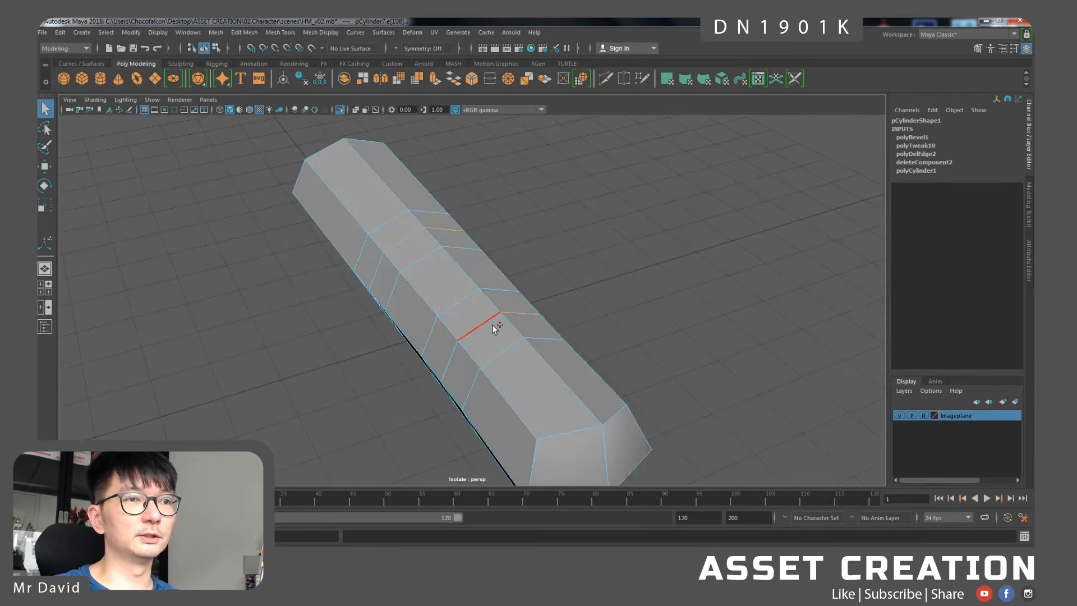
{"action": "key", "text": "w"}
{"action": "left_click_drag", "start_coordinate": [493, 325], "coordinate": [477, 271], "text": "alt"}
{"action": "key", "text": "3"}
- Examine the smoothed finger and its knuckles in object mode from several angles
{"action": "left_click", "coordinate": [565, 312]}
{"action": "left_click_drag", "start_coordinate": [565, 312], "coordinate": [591, 303], "text": "alt"}
{"action": "left_click", "coordinate": [548, 318]}
{"action": "right_click_drag", "start_coordinate": [549, 313], "coordinate": [616, 483]}
{"action": "left_click", "coordinate": [613, 301]}
{"action": "mouse_move", "coordinate": [613, 302]}
{"action": "left_mouse_down", "text": "alt"}
{"action": "mouse_move", "coordinate": [548, 344]}
{"action": "mouse_move", "coordinate": [476, 308]}
{"action": "mouse_move", "coordinate": [486, 360]}
{"action": "mouse_move", "coordinate": [637, 300]}
{"action": "mouse_move", "coordinate": [637, 312]}
{"action": "left_mouse_up", "text": "alt"}
{"action": "left_click", "coordinate": [460, 286]}
{"action": "left_click_drag", "start_coordinate": [481, 264], "coordinate": [443, 287], "text": "alt"}
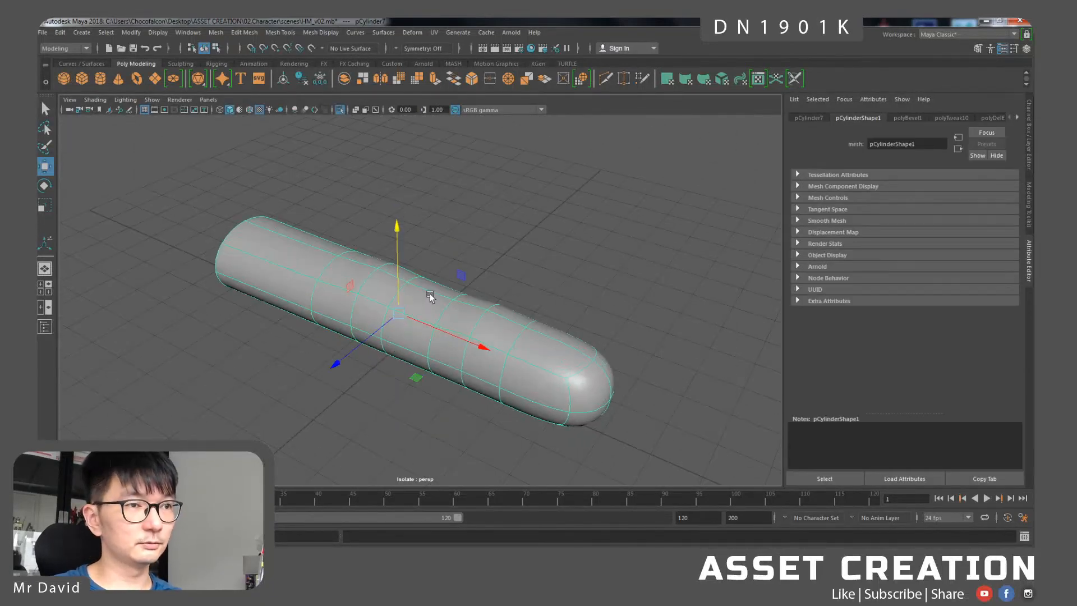
- Widen the finger's rear joint slightly by scaling the side vertices of its centre loop
{"action": "right_click_drag", "start_coordinate": [398, 285], "coordinate": [343, 285]}
{"action": "left_click_drag", "start_coordinate": [329, 294], "coordinate": [409, 353], "text": "alt"}
{"action": "left_click", "coordinate": [398, 358]}
{"action": "left_click", "coordinate": [408, 336]}
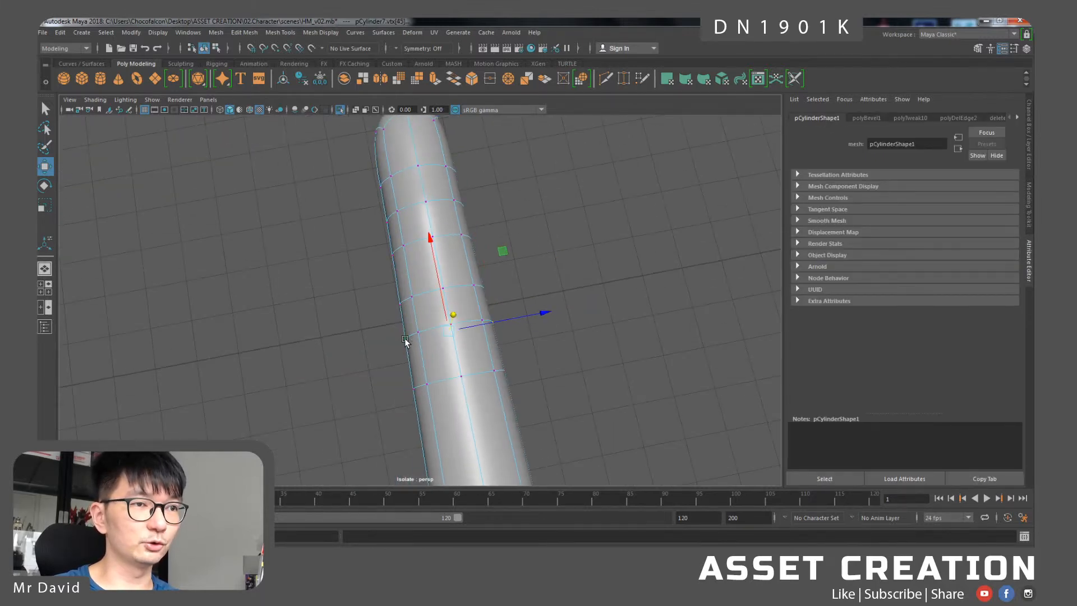
{"action": "left_click_drag", "start_coordinate": [422, 301], "coordinate": [435, 326], "text": "alt"}
{"action": "key", "text": "r"}
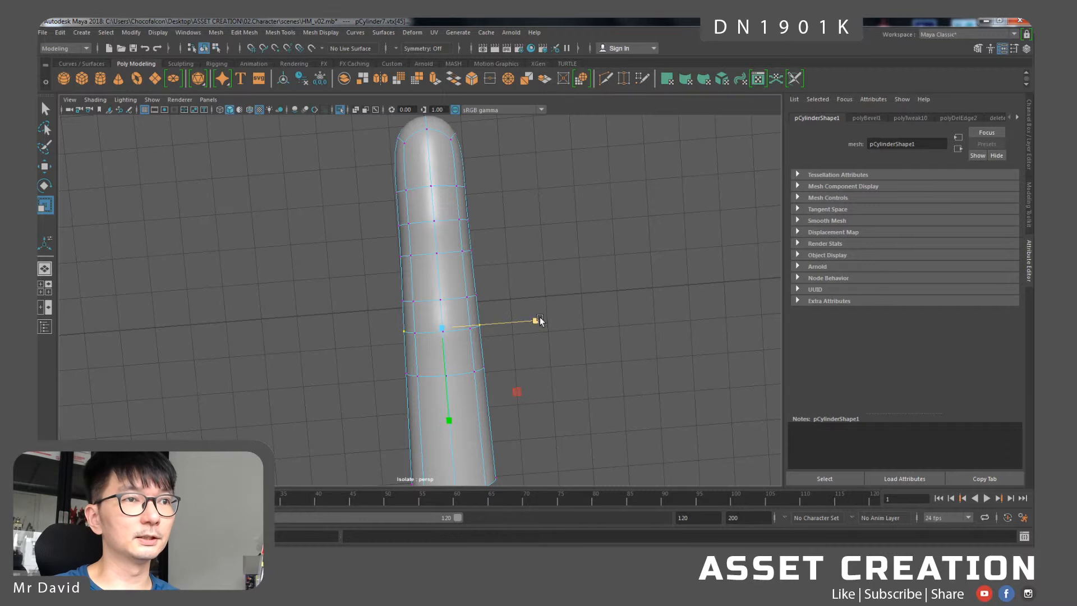
{"action": "left_click_drag", "start_coordinate": [537, 321], "coordinate": [666, 329]}
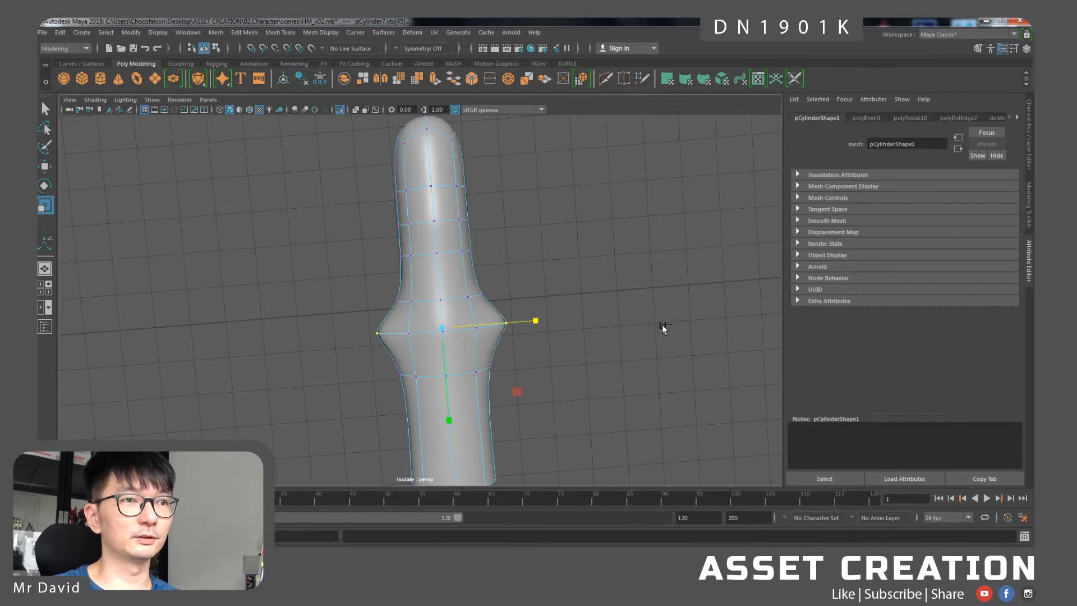
{"action": "key", "text": "ctrl+z"}
{"action": "left_click_drag", "start_coordinate": [537, 324], "coordinate": [541, 324]}
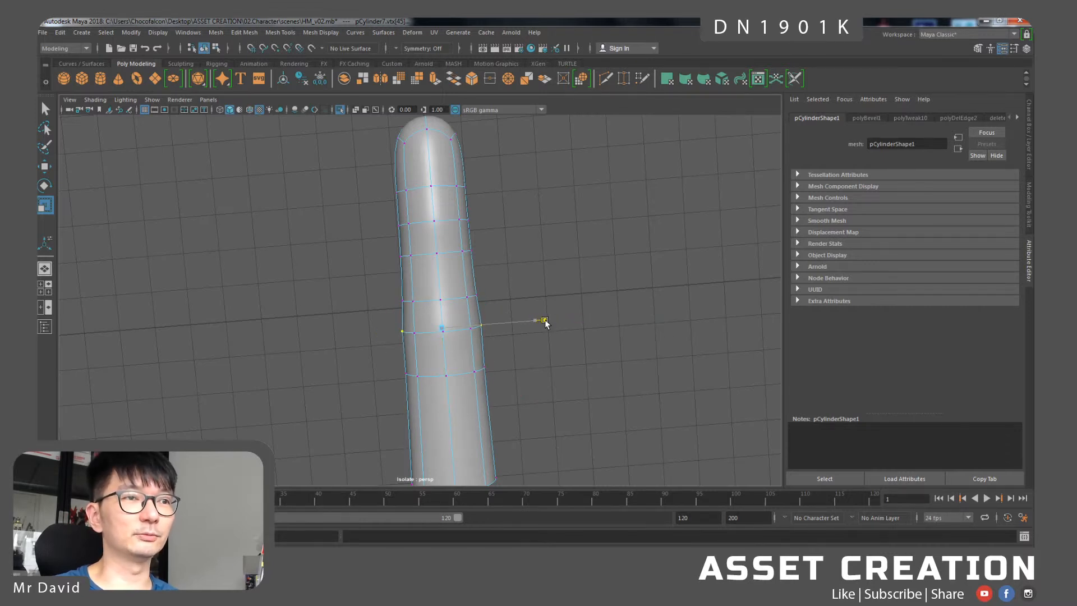
- Widen the finger's front joint slightly by scaling the side vertices of its centre loop
{"action": "left_click_drag", "start_coordinate": [510, 259], "coordinate": [399, 282], "text": "alt"}
{"action": "left_click", "coordinate": [372, 275]}
{"action": "left_click_drag", "start_coordinate": [524, 250], "coordinate": [531, 320], "text": "alt"}
{"action": "key", "text": "q"}
{"action": "key", "text": "w"}
{"action": "key", "text": "r"}
{"action": "left_click_drag", "start_coordinate": [524, 222], "coordinate": [528, 225]}
- Raise the underside vertices of the fingertip segment slightly to taper the finger from below
{"action": "left_click_drag", "start_coordinate": [486, 261], "coordinate": [402, 301], "text": "alt"}
{"action": "key", "text": "w"}
{"action": "left_click_drag", "start_coordinate": [491, 391], "coordinate": [293, 303]}
{"action": "left_click_drag", "start_coordinate": [356, 329], "coordinate": [500, 310], "text": "alt"}
{"action": "key", "text": "q"}
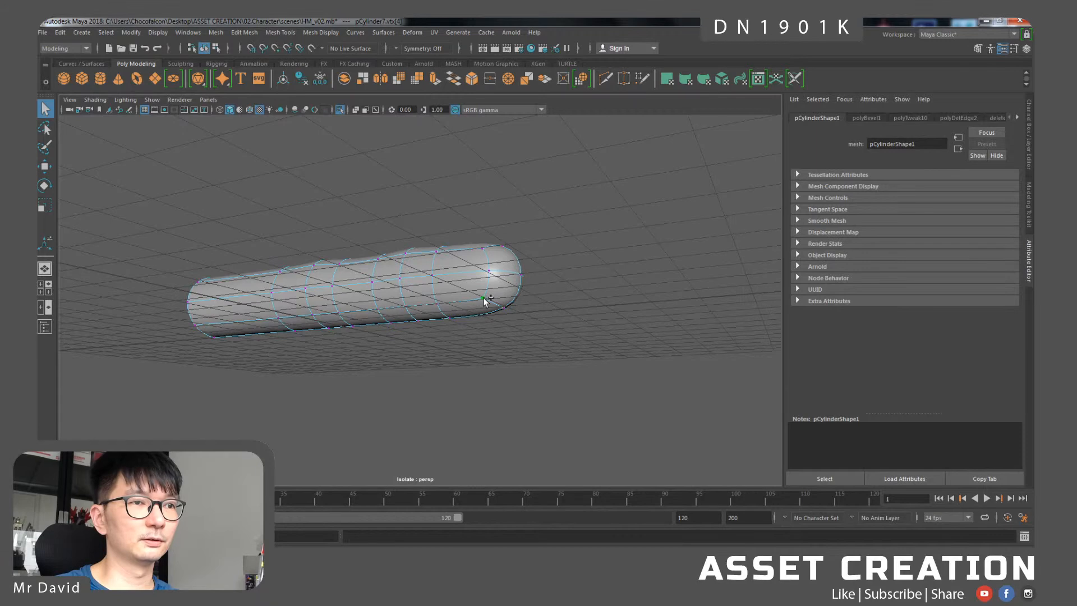
{"action": "key", "text": "ctrl+z"}
{"action": "left_click_drag", "start_coordinate": [462, 346], "coordinate": [274, 298], "text": "alt"}
{"action": "key", "text": "w"}
{"action": "left_click_drag", "start_coordinate": [435, 325], "coordinate": [445, 340], "text": "alt"}
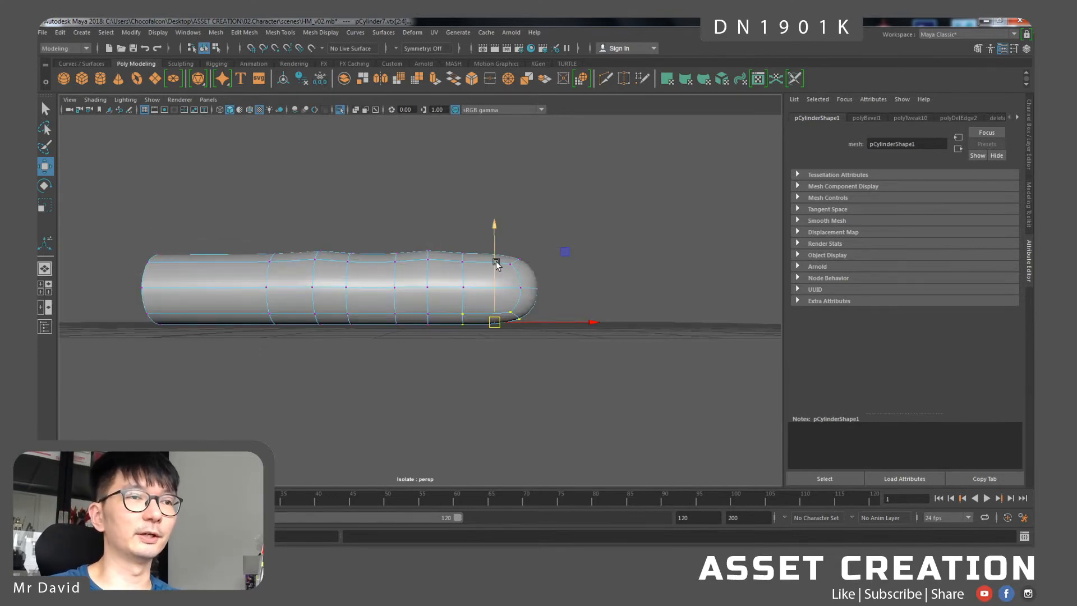
{"action": "left_click_drag", "start_coordinate": [495, 253], "coordinate": [493, 253]}
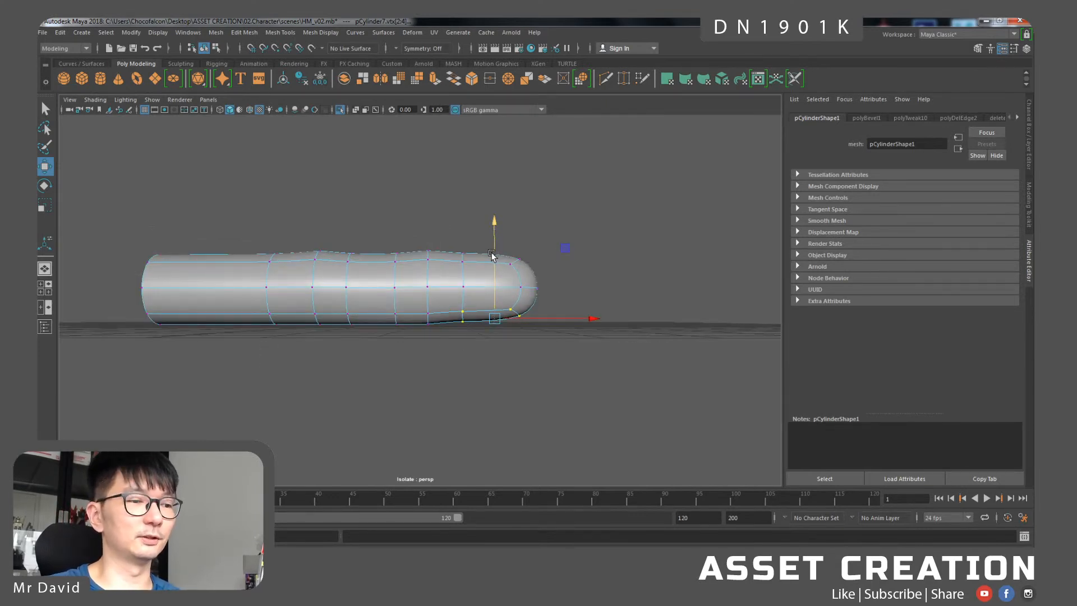
- Lower the underside vertices of the loop behind the front joint slightly to shape the finger's underside
{"action": "left_click_drag", "start_coordinate": [383, 310], "coordinate": [384, 309]}
{"action": "left_click_drag", "start_coordinate": [401, 245], "coordinate": [404, 248]}
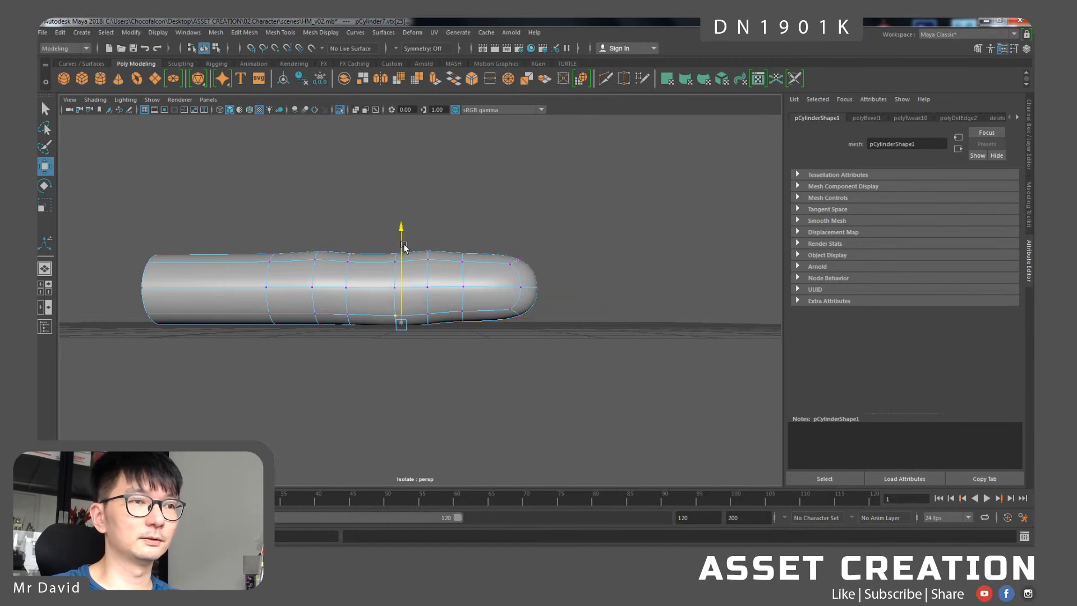
{"action": "left_click_drag", "start_coordinate": [416, 303], "coordinate": [317, 311]}
- Scale up the loop behind the rear joint and the open base loop slightly to thicken the finger's base
{"action": "key", "text": "r"}
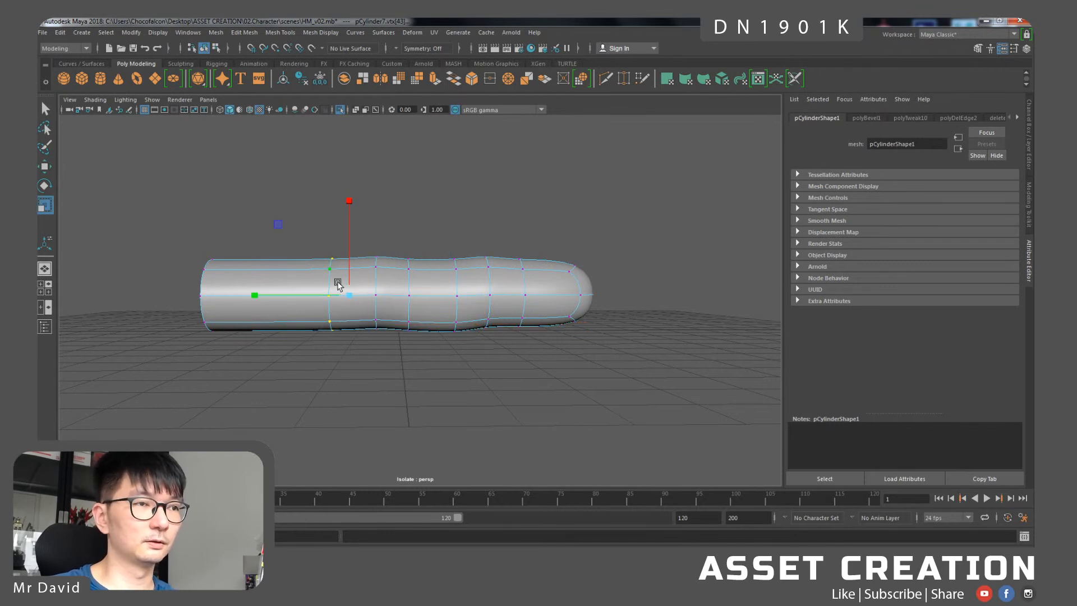
{"action": "left_click_drag", "start_coordinate": [350, 201], "coordinate": [352, 199]}
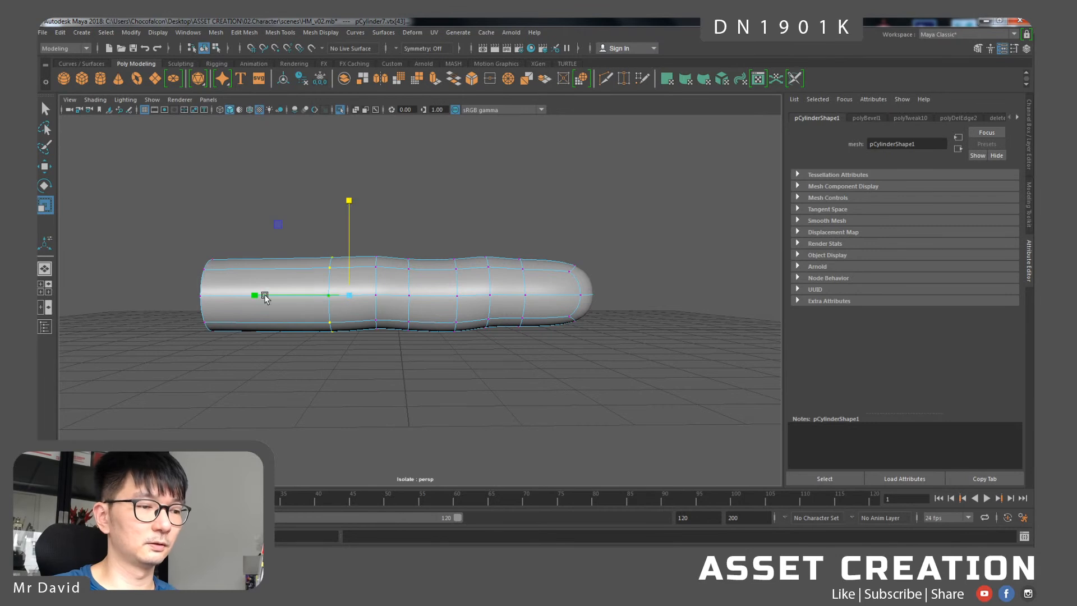
{"action": "left_click_drag", "start_coordinate": [192, 267], "coordinate": [187, 256]}
{"action": "left_click_drag", "start_coordinate": [212, 200], "coordinate": [212, 189]}
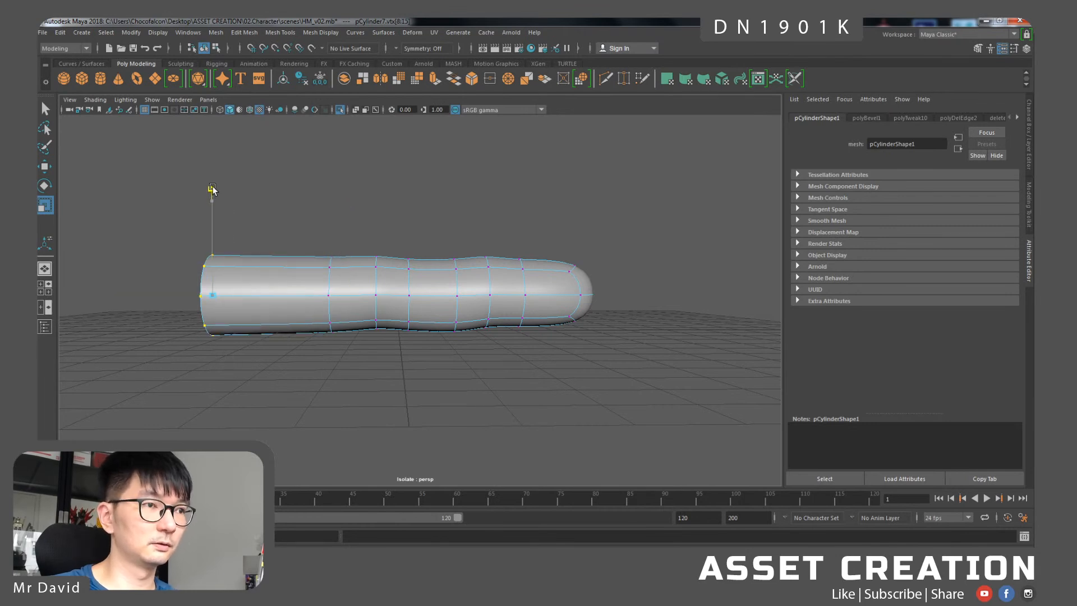
- Insert an edge loop across the finger's base segment with Connect and scale it up slightly
{"action": "right_click_drag", "start_coordinate": [309, 250], "coordinate": [309, 222]}
{"action": "left_click_drag", "start_coordinate": [295, 206], "coordinate": [281, 339]}
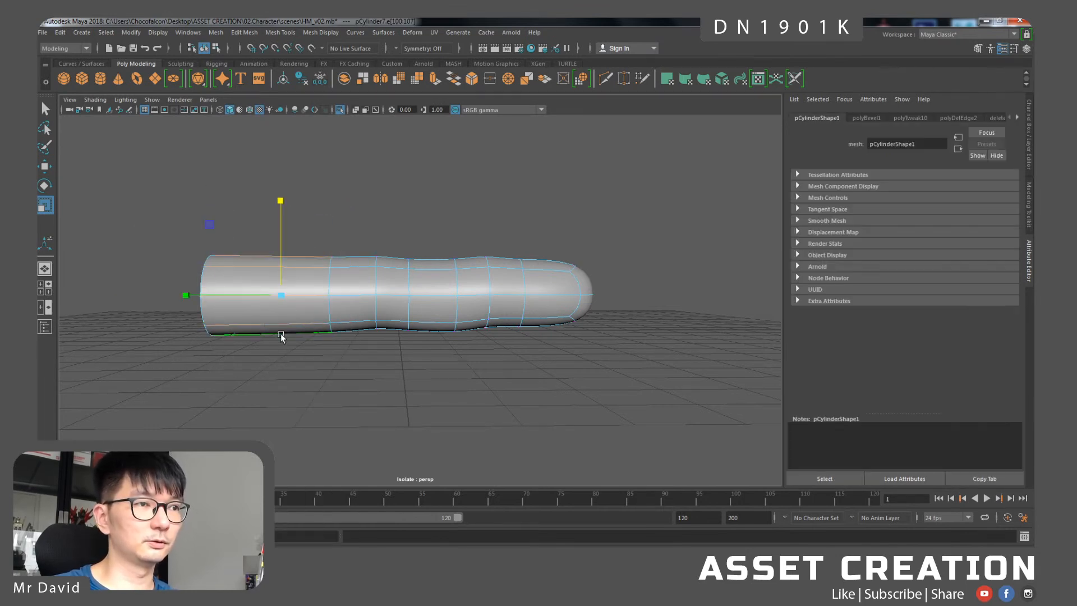
{"action": "middle_click_drag", "start_coordinate": [281, 339], "coordinate": [317, 355], "text": "alt"}
{"action": "right_click_drag", "start_coordinate": [329, 314], "coordinate": [331, 464], "text": "shift"}
{"action": "double_click", "coordinate": [310, 301]}
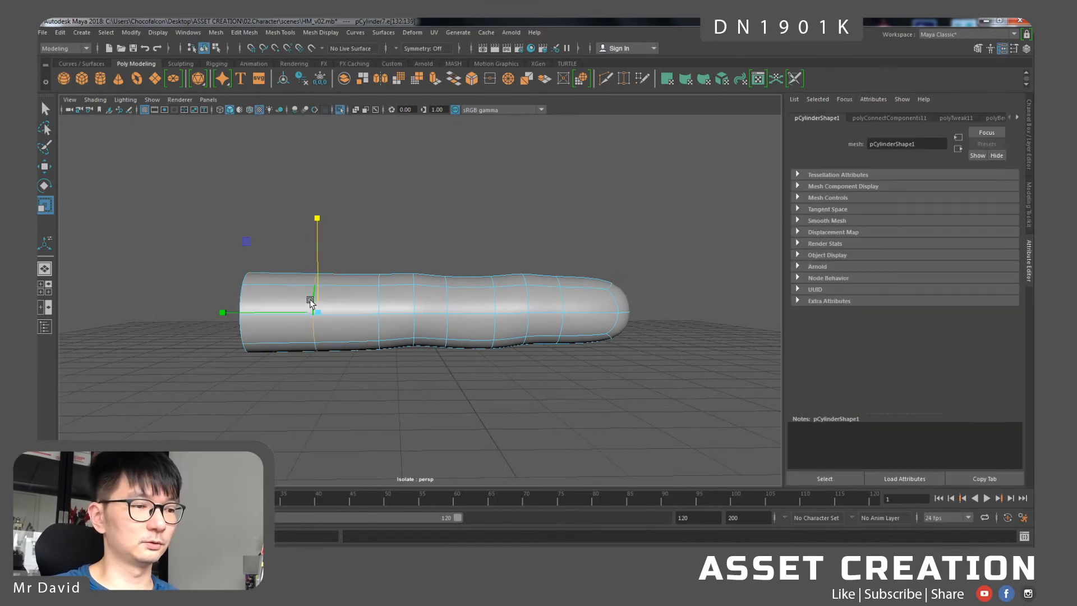
{"action": "left_click_drag", "start_coordinate": [316, 221], "coordinate": [319, 211]}
- Insert another edge loop across the segment between the two joints and scale it up slightly
{"action": "middle_click_drag", "start_coordinate": [465, 312], "coordinate": [386, 311], "text": "alt"}
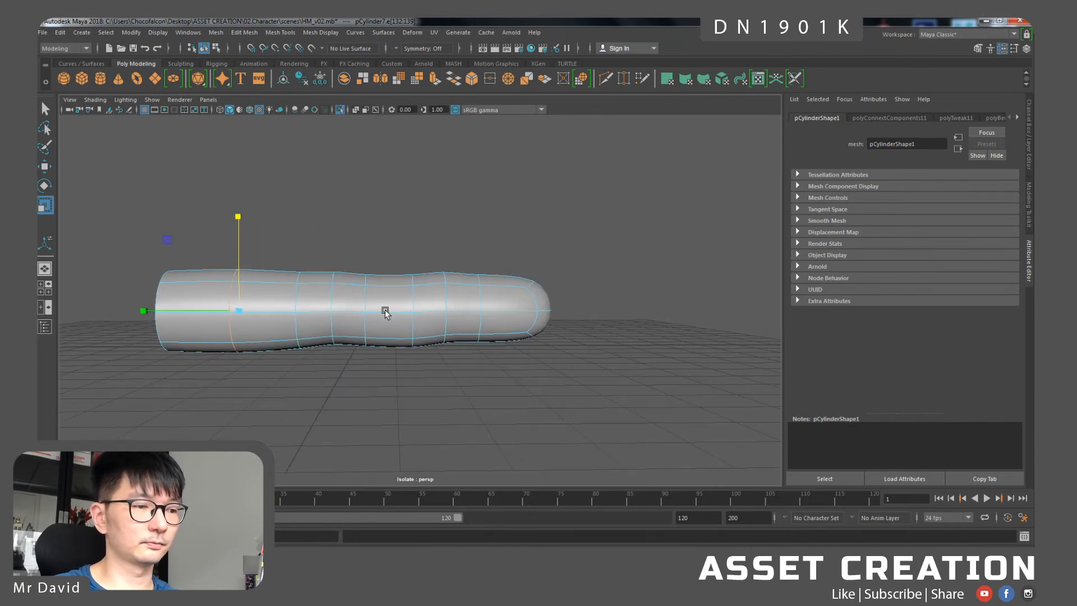
{"action": "double_click", "coordinate": [391, 311]}
{"action": "key", "text": "g"}
{"action": "double_click", "coordinate": [390, 303]}
{"action": "left_click_drag", "start_coordinate": [393, 335], "coordinate": [436, 348], "text": "alt"}
{"action": "left_click_drag", "start_coordinate": [404, 238], "coordinate": [404, 219]}
{"action": "left_click_drag", "start_coordinate": [457, 281], "coordinate": [420, 279], "text": "alt"}
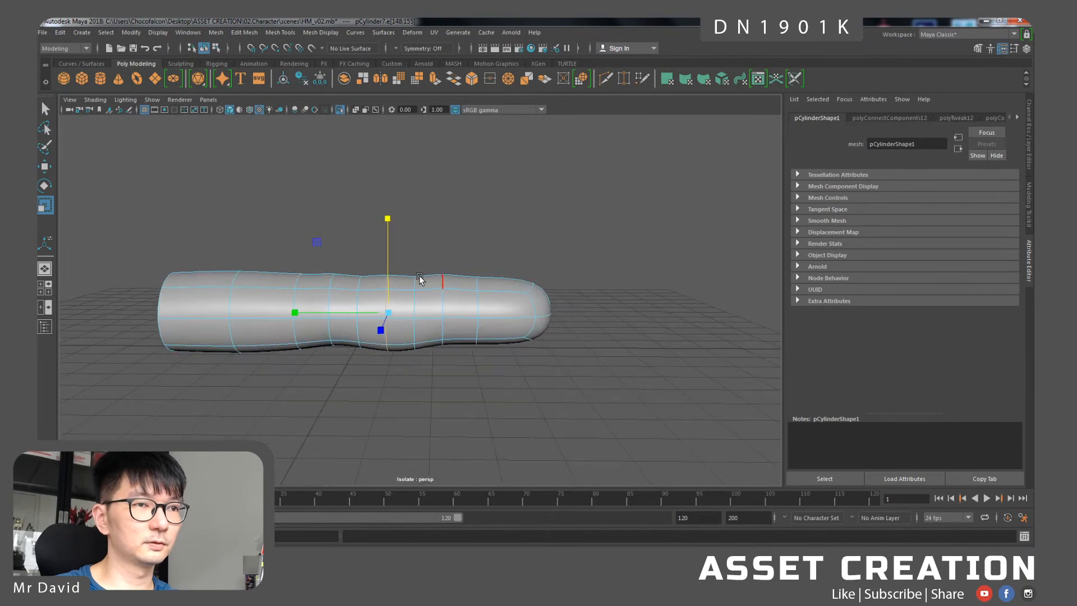
- Turn off the smooth preview and move the loop in front of the rear joint closer to the knuckle
{"action": "left_click_drag", "start_coordinate": [557, 319], "coordinate": [520, 333], "text": "alt"}
{"action": "key", "text": "1"}
{"action": "left_click_drag", "start_coordinate": [400, 308], "coordinate": [527, 322], "text": "alt"}
{"action": "double_click", "coordinate": [475, 311]}
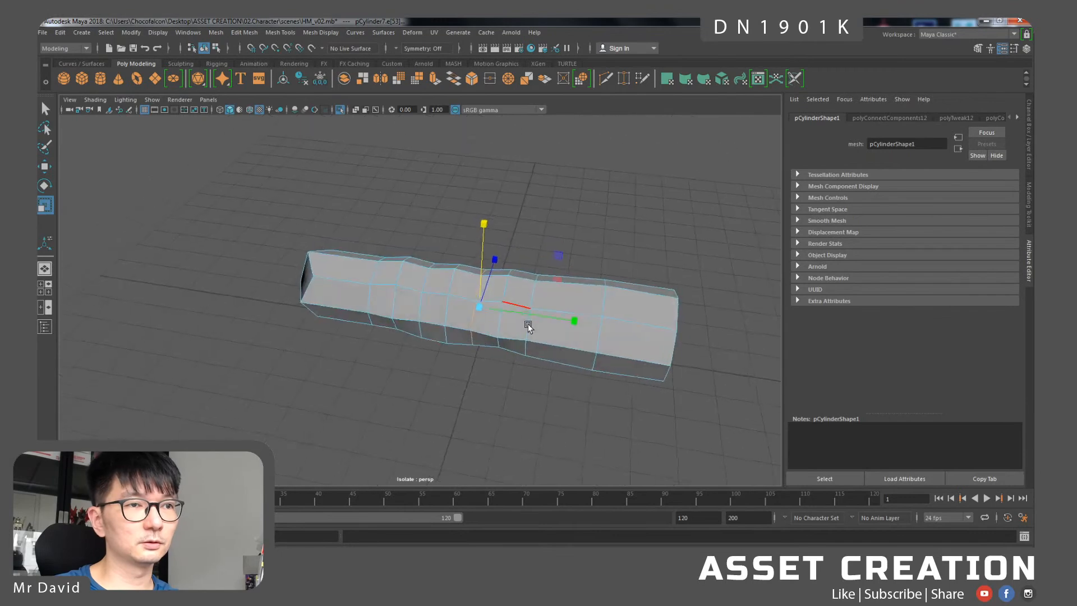
{"action": "key", "text": "w"}
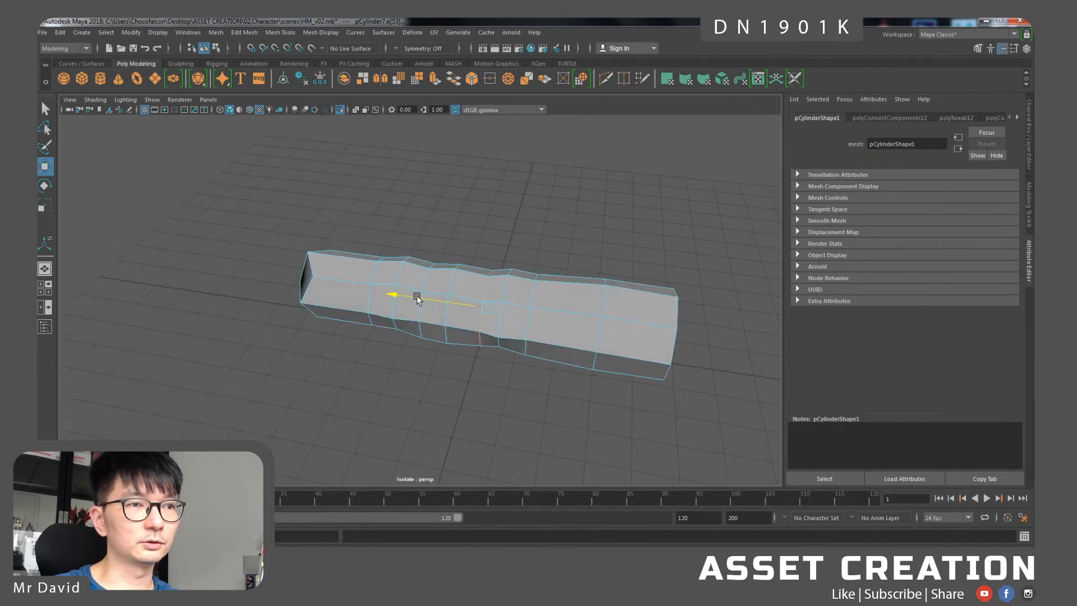
- Scale the two loops on either side of the front joint closer together along the finger
{"action": "double_click", "coordinate": [426, 283]}
{"action": "double_click", "coordinate": [376, 272], "text": "shift"}
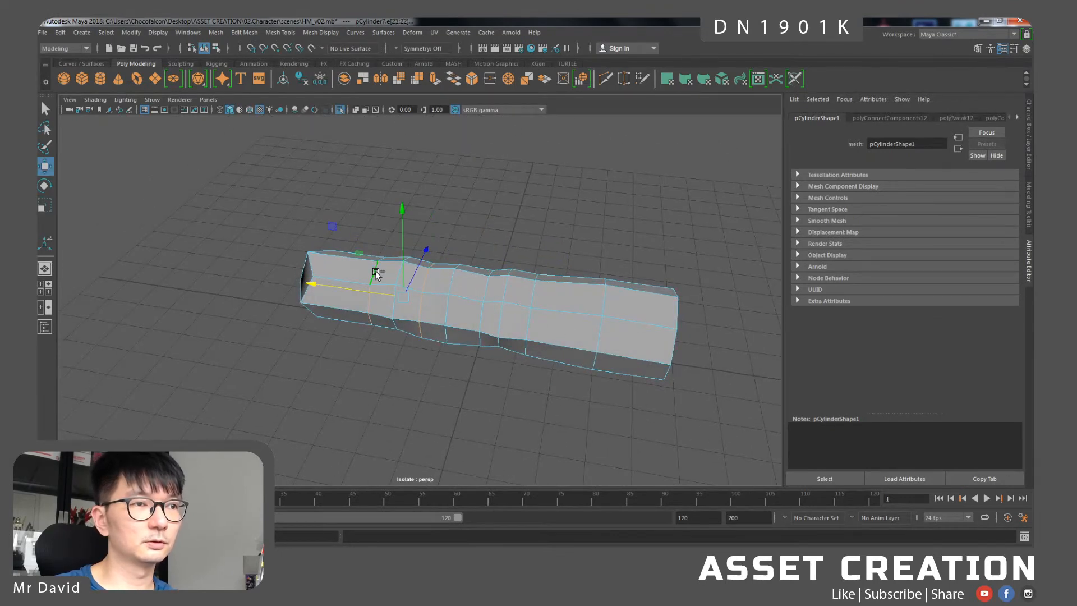
{"action": "key", "text": "r"}
{"action": "left_click_drag", "start_coordinate": [494, 312], "coordinate": [480, 310]}
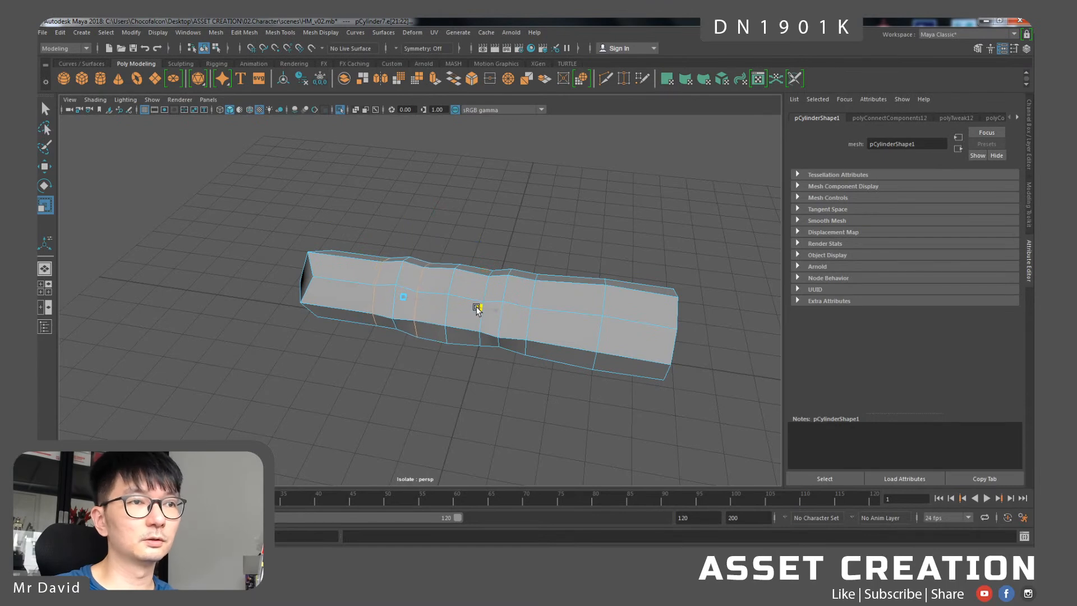
- Move the loop behind the rear joint closer to its knuckle and check the smoothed finger in object mode
{"action": "left_click", "coordinate": [532, 291]}
{"action": "key", "text": "w"}
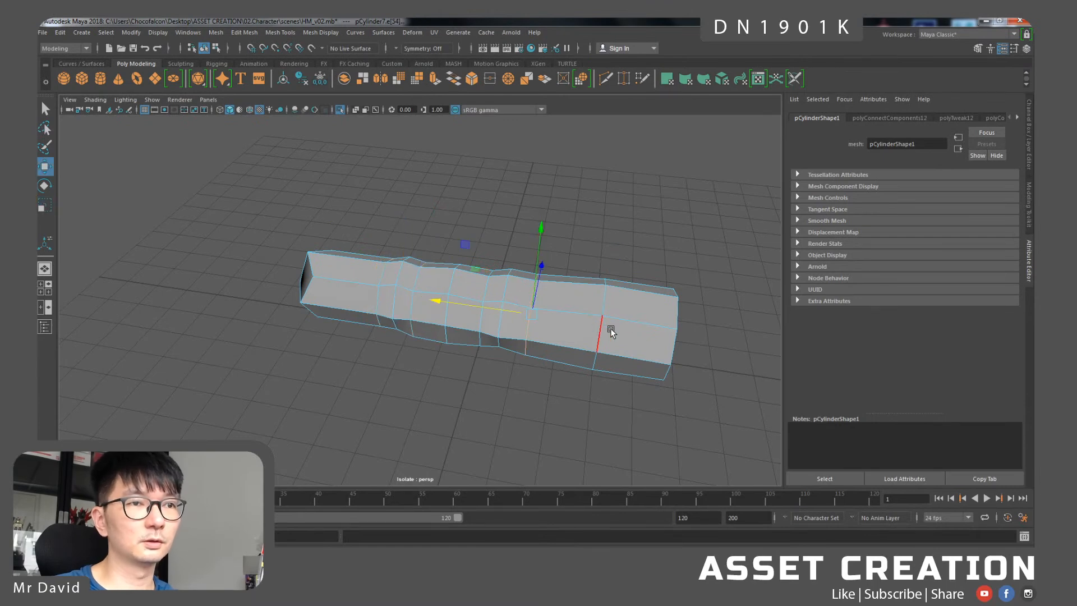
{"action": "key", "text": "3"}
{"action": "left_click_drag", "start_coordinate": [521, 327], "coordinate": [441, 342], "text": "alt"}
{"action": "right_click", "coordinate": [456, 254]}
{"action": "right_click_drag", "start_coordinate": [458, 253], "coordinate": [506, 239]}
{"action": "left_click", "coordinate": [580, 315]}
{"action": "right_click_drag", "start_coordinate": [580, 315], "coordinate": [530, 316], "text": "alt"}
{"action": "left_click_drag", "start_coordinate": [530, 317], "coordinate": [381, 264], "text": "alt"}
{"action": "scroll", "coordinate": [399, 312], "scroll_direction": "up", "scroll_amount": 5}
- Nudge the edges behind the front joint along the finger's length and return to object mode
{"action": "left_click", "coordinate": [383, 286]}
{"action": "right_click_drag", "start_coordinate": [381, 263], "coordinate": [377, 235]}
{"action": "left_click", "coordinate": [359, 300]}
{"action": "left_click_drag", "start_coordinate": [359, 300], "coordinate": [458, 314], "text": "alt"}
{"action": "left_click", "coordinate": [461, 296]}
{"action": "left_click", "coordinate": [455, 287]}
{"action": "left_click", "coordinate": [524, 311]}
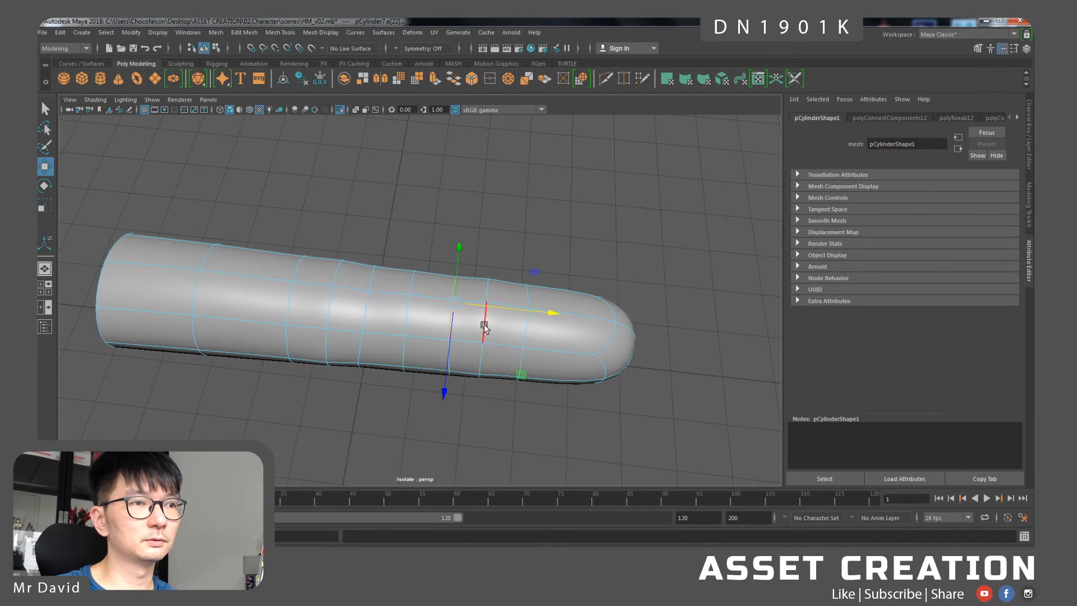
{"action": "right_click_drag", "start_coordinate": [447, 282], "coordinate": [493, 268]}
{"action": "left_click", "coordinate": [507, 279]}
{"action": "scroll", "coordinate": [507, 281], "scroll_direction": "down", "scroll_amount": 5}
{"action": "left_click_drag", "start_coordinate": [507, 285], "coordinate": [401, 286], "text": "alt"}
{"action": "left_click", "coordinate": [429, 327]}
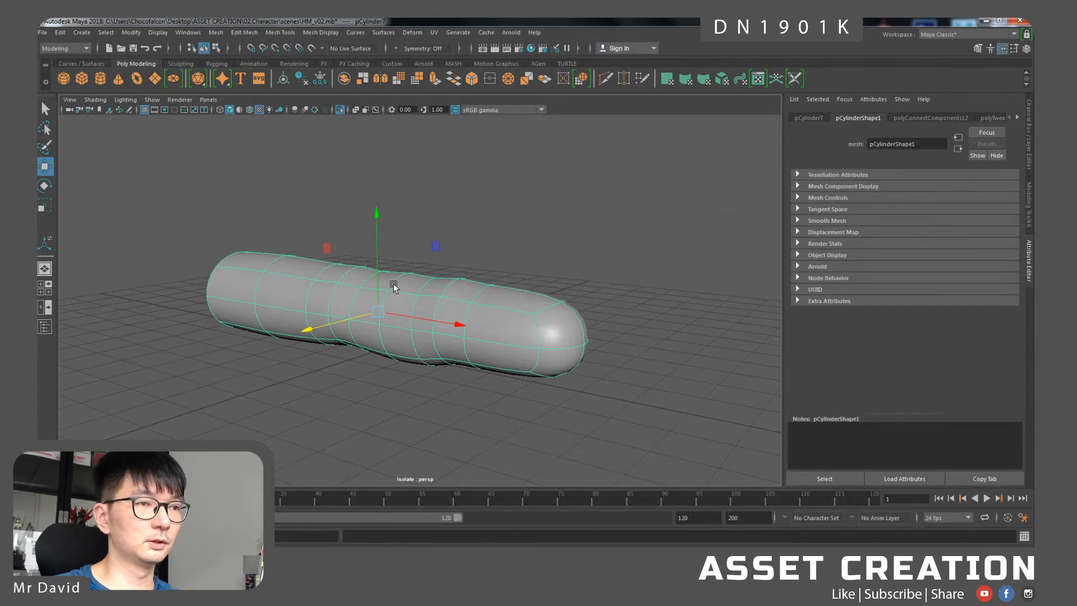
- Lower the row of vertices along the finger's top centre to flatten the upper side slightly
{"action": "right_click_drag", "start_coordinate": [317, 264], "coordinate": [272, 272]}
{"action": "left_click_drag", "start_coordinate": [272, 272], "coordinate": [404, 250], "text": "alt"}
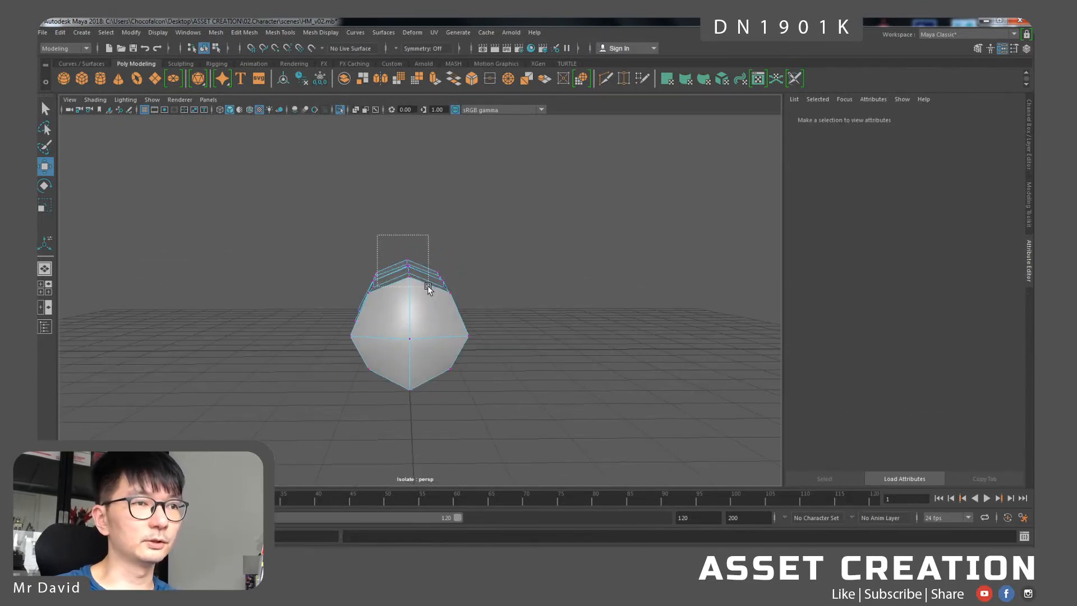
{"action": "left_click_drag", "start_coordinate": [428, 287], "coordinate": [426, 288]}
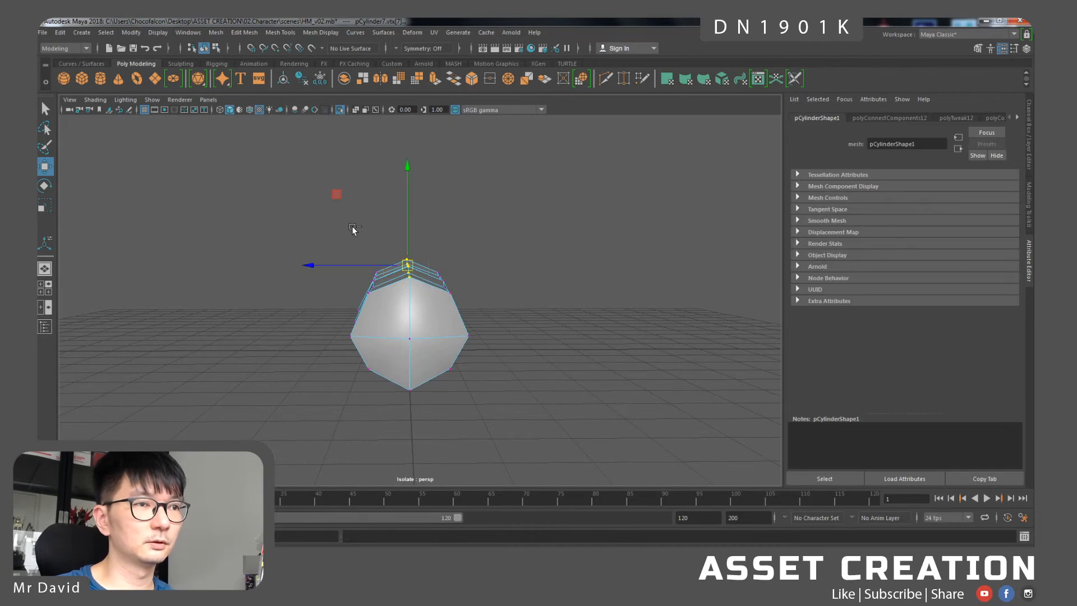
{"action": "key", "text": "3"}
{"action": "left_click_drag", "start_coordinate": [409, 196], "coordinate": [483, 257]}
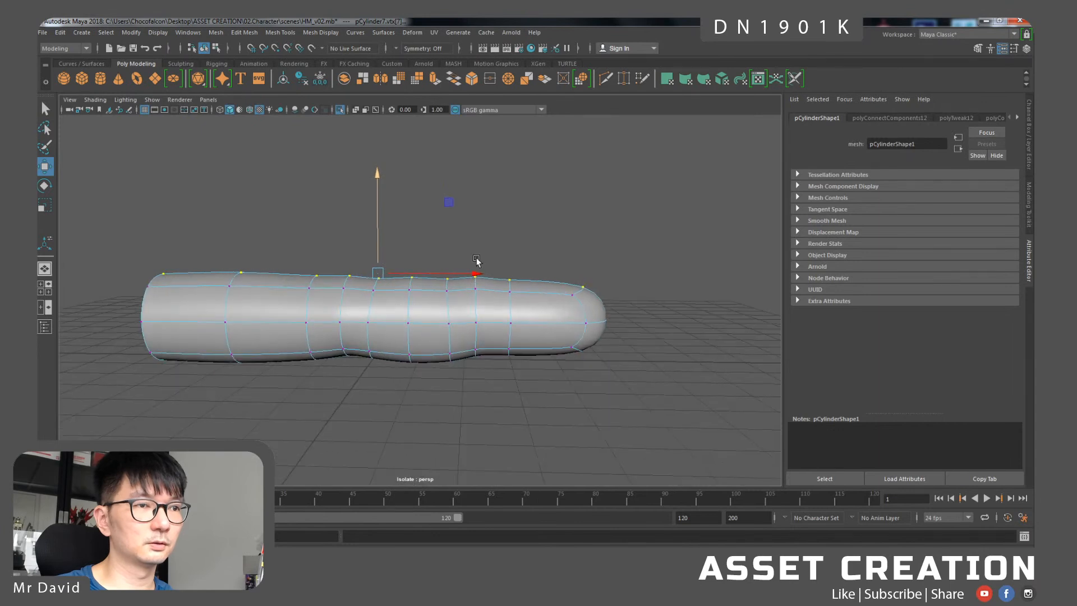
- Raise the underside vertices of the loop between the joints and of the loop behind the front joint
{"action": "left_click_drag", "start_coordinate": [432, 391], "coordinate": [395, 340]}
{"action": "left_click_drag", "start_coordinate": [410, 280], "coordinate": [410, 274]}
{"action": "left_click_drag", "start_coordinate": [434, 334], "coordinate": [434, 334]}
{"action": "left_click_drag", "start_coordinate": [455, 284], "coordinate": [454, 280]}
- Reshape the rounded fingertip by scaling and moving its end vertices
{"action": "middle_click_drag", "start_coordinate": [492, 335], "coordinate": [461, 338], "text": "alt"}
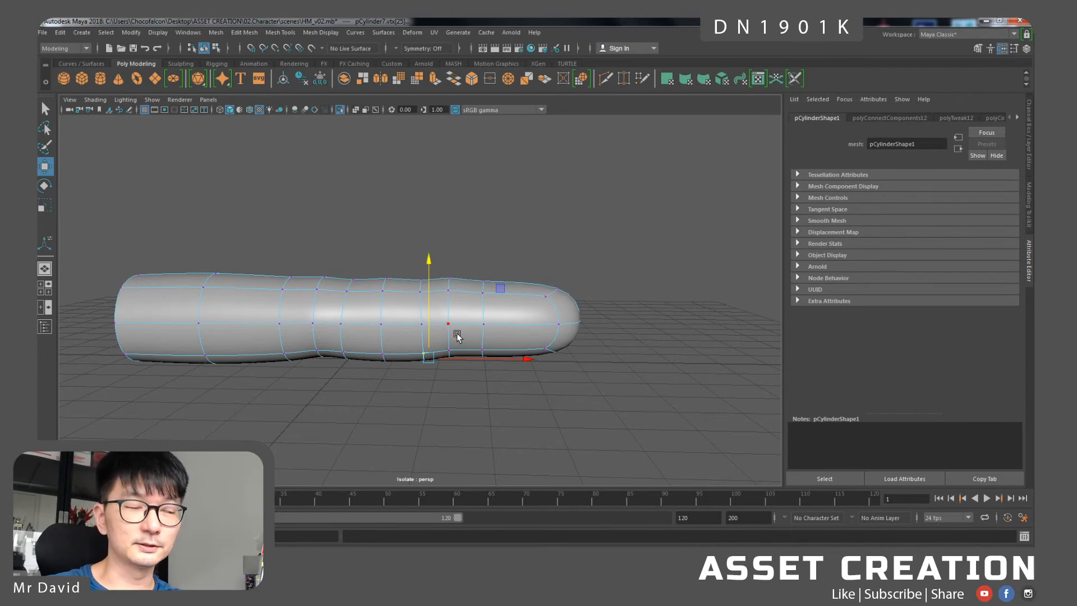
{"action": "left_click_drag", "start_coordinate": [560, 332], "coordinate": [557, 363], "text": "alt"}
{"action": "left_click_drag", "start_coordinate": [592, 400], "coordinate": [533, 267]}
{"action": "key", "text": "r"}
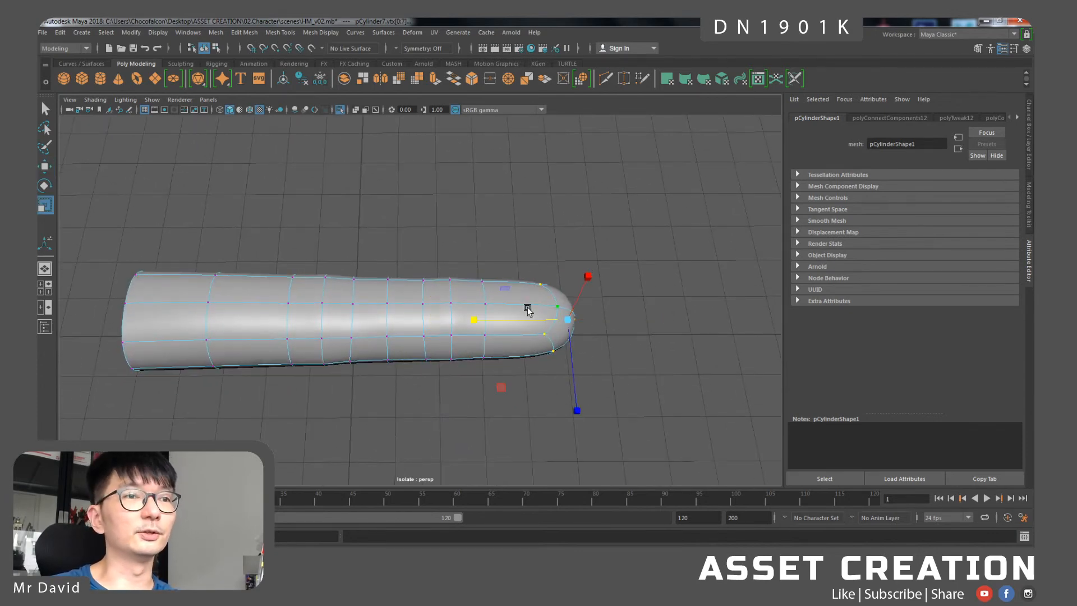
{"action": "left_click_drag", "start_coordinate": [524, 306], "coordinate": [599, 330], "text": "alt"}
{"action": "left_click_drag", "start_coordinate": [598, 264], "coordinate": [321, 331]}
{"action": "key", "text": "w"}
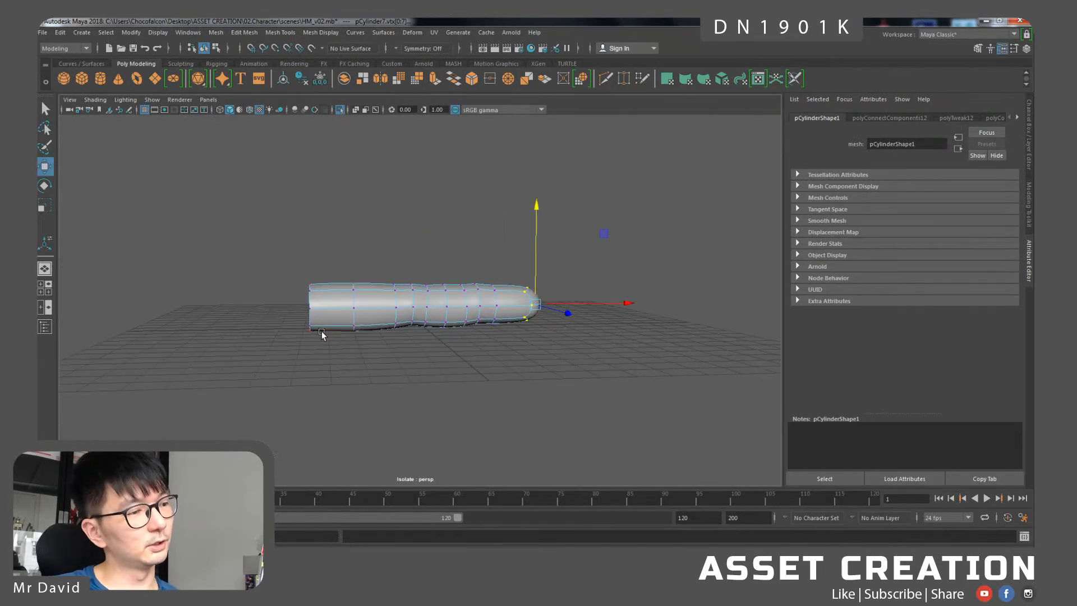
- Raise the row of vertices along the finger's bottom centre to flatten the underside, and return to object mode
{"action": "left_click_drag", "start_coordinate": [323, 331], "coordinate": [429, 351], "text": "alt"}
{"action": "left_click_drag", "start_coordinate": [451, 395], "coordinate": [443, 364]}
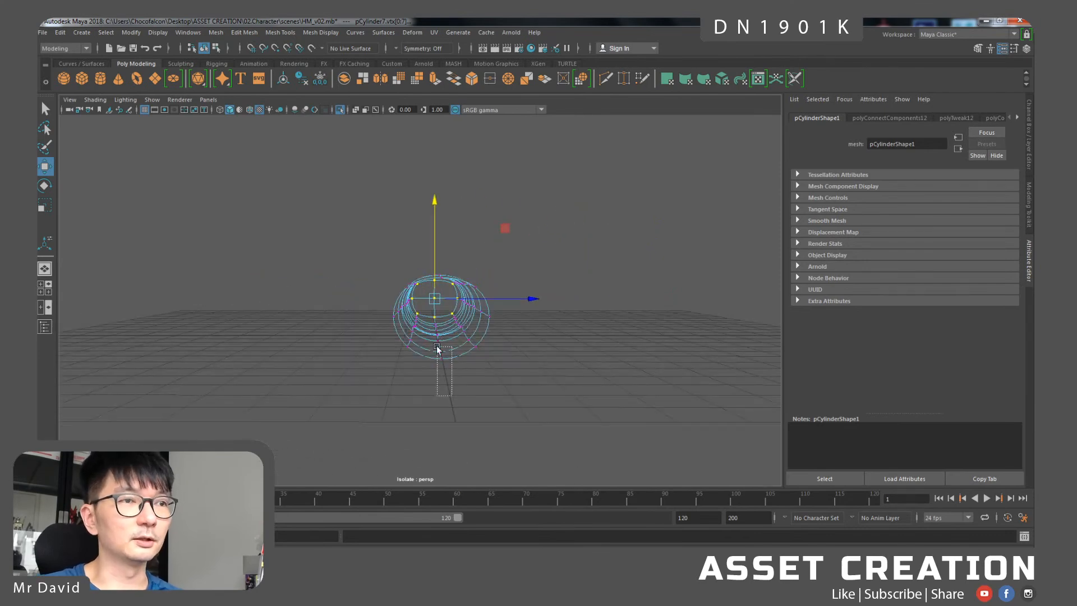
{"action": "left_click_drag", "start_coordinate": [428, 316], "coordinate": [428, 317]}
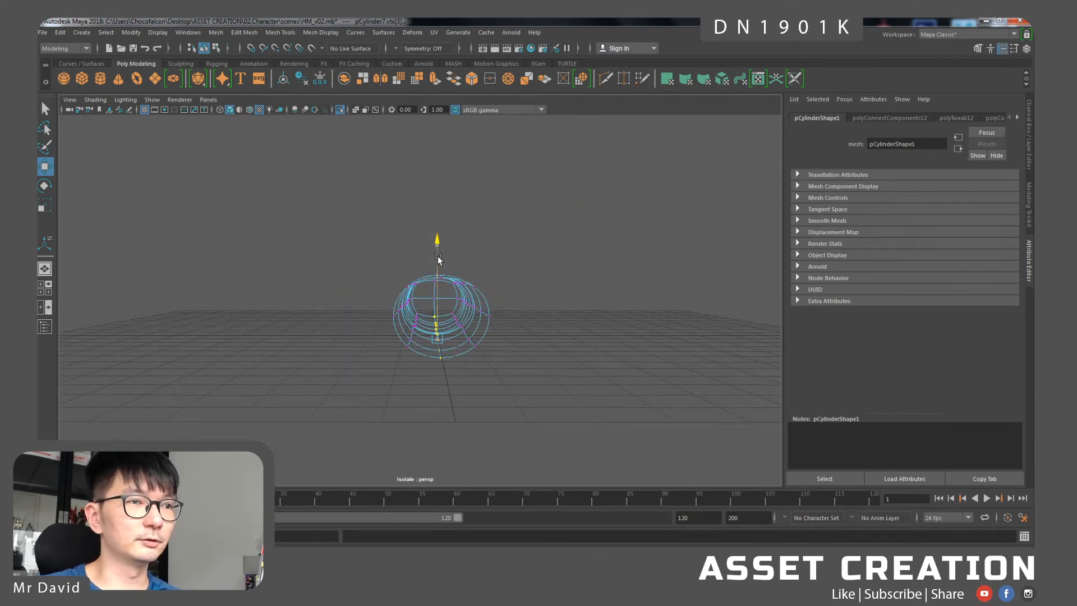
{"action": "left_click_drag", "start_coordinate": [439, 256], "coordinate": [528, 351], "text": "alt"}
{"action": "right_click_drag", "start_coordinate": [415, 297], "coordinate": [450, 267]}
{"action": "left_click", "coordinate": [520, 299]}
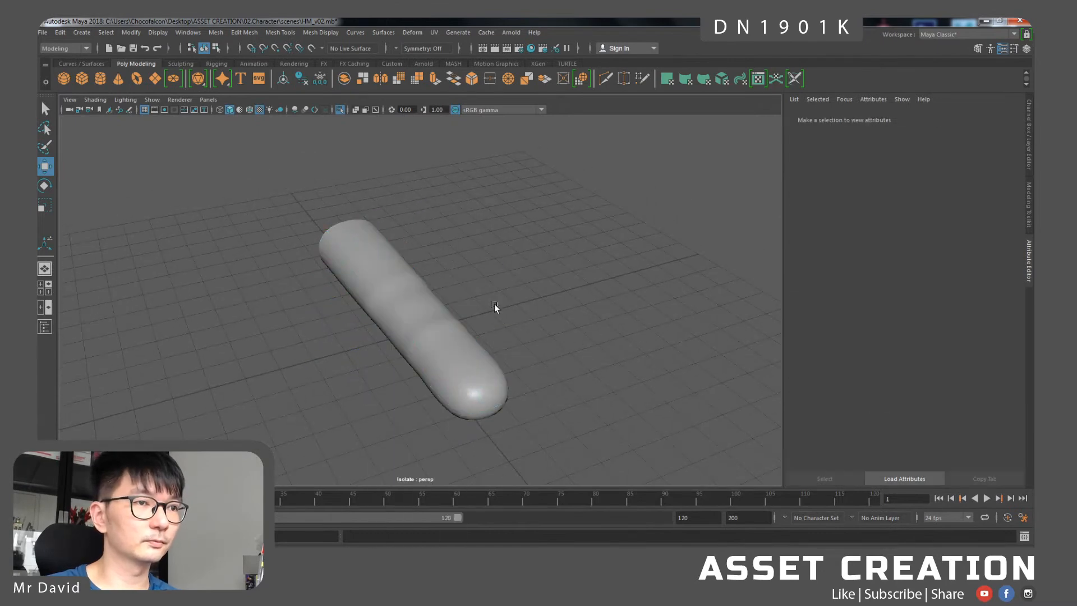
- Pull the underside vertices of the fingertip back slightly toward the finger's base
{"action": "left_click_drag", "start_coordinate": [511, 203], "coordinate": [492, 303], "text": "alt"}
{"action": "left_click", "coordinate": [436, 296]}
{"action": "scroll", "coordinate": [503, 298], "scroll_direction": "up", "scroll_amount": 5}
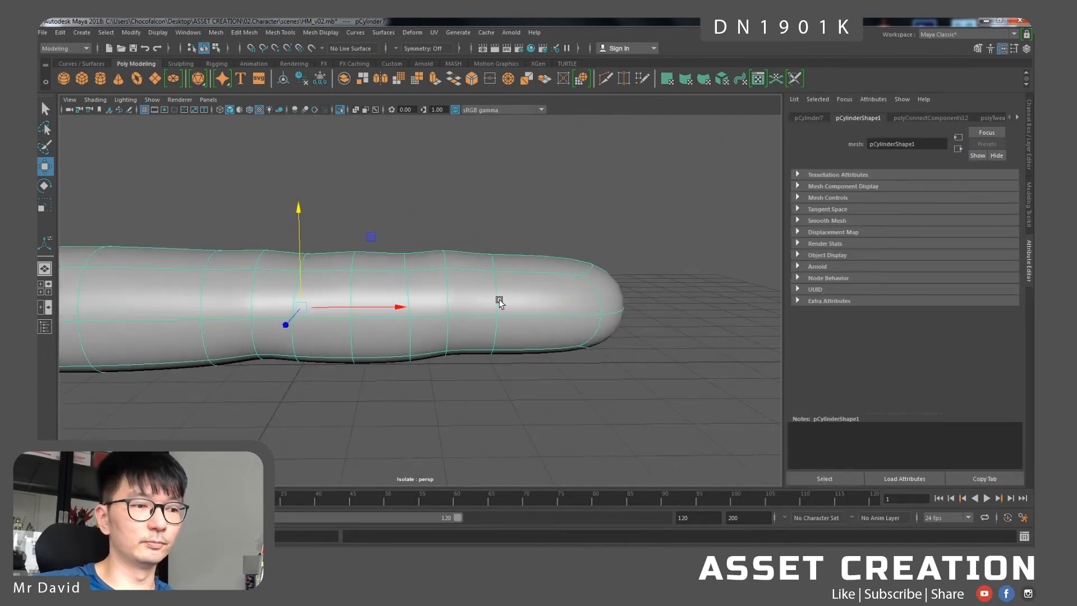
{"action": "right_click_drag", "start_coordinate": [605, 271], "coordinate": [558, 272]}
{"action": "left_click_drag", "start_coordinate": [695, 351], "coordinate": [673, 351], "text": "alt"}
{"action": "left_click_drag", "start_coordinate": [651, 376], "coordinate": [550, 304]}
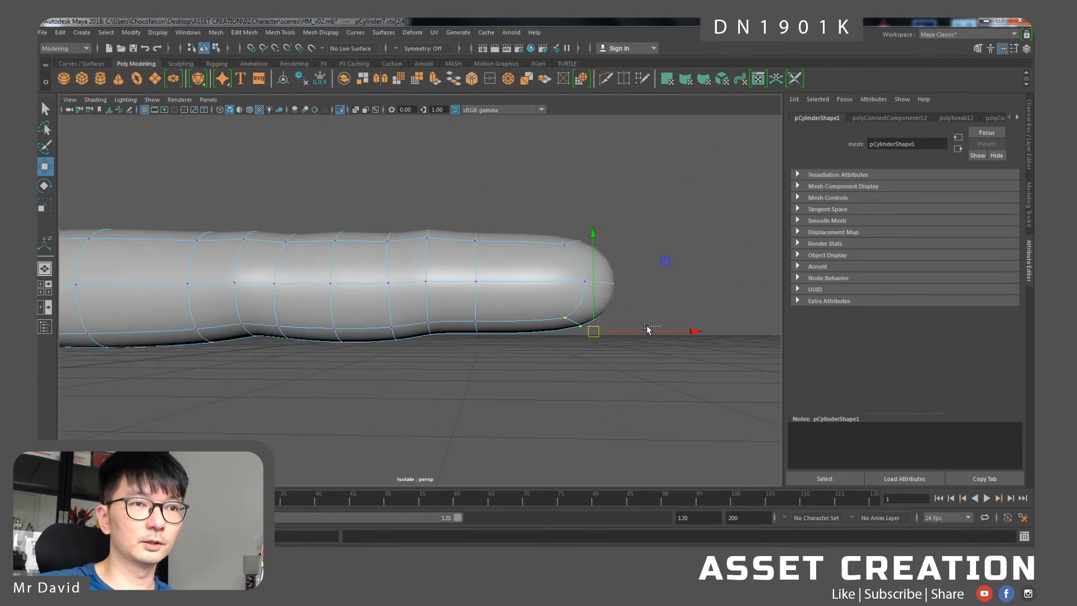
{"action": "left_click_drag", "start_coordinate": [648, 329], "coordinate": [629, 334]}
- Select the two vertices on one side of the fingertip's underside
{"action": "left_click_drag", "start_coordinate": [619, 298], "coordinate": [601, 290], "text": "alt"}
{"action": "left_click_drag", "start_coordinate": [511, 237], "coordinate": [585, 286]}
{"action": "left_click_drag", "start_coordinate": [588, 286], "coordinate": [358, 230], "text": "alt"}
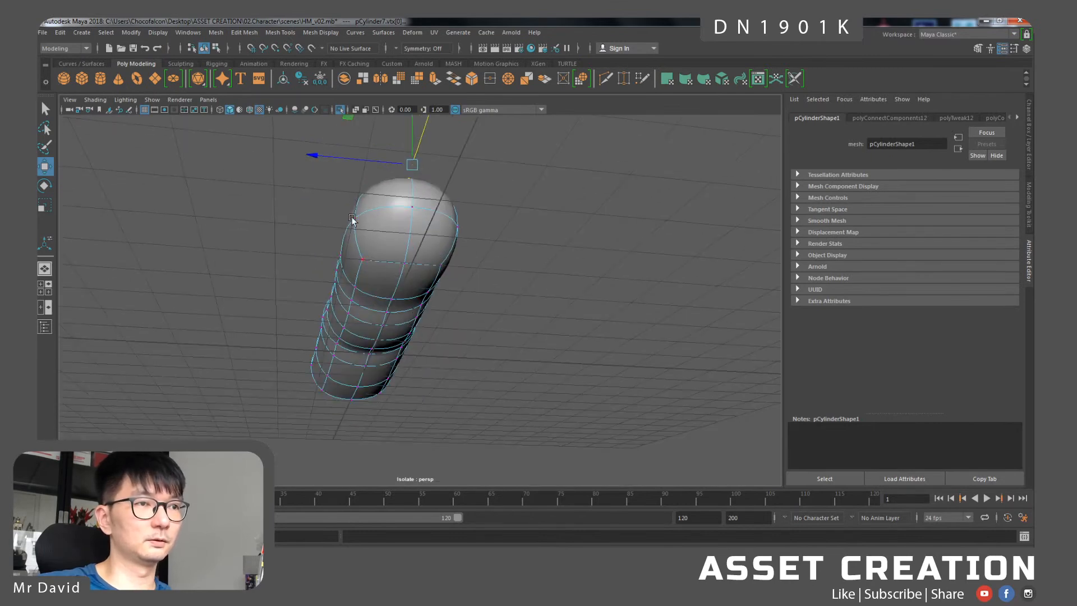
{"action": "left_click", "coordinate": [355, 228]}
{"action": "left_click", "coordinate": [364, 260], "text": "shift"}
{"action": "left_click_drag", "start_coordinate": [387, 265], "coordinate": [428, 286], "text": "alt"}
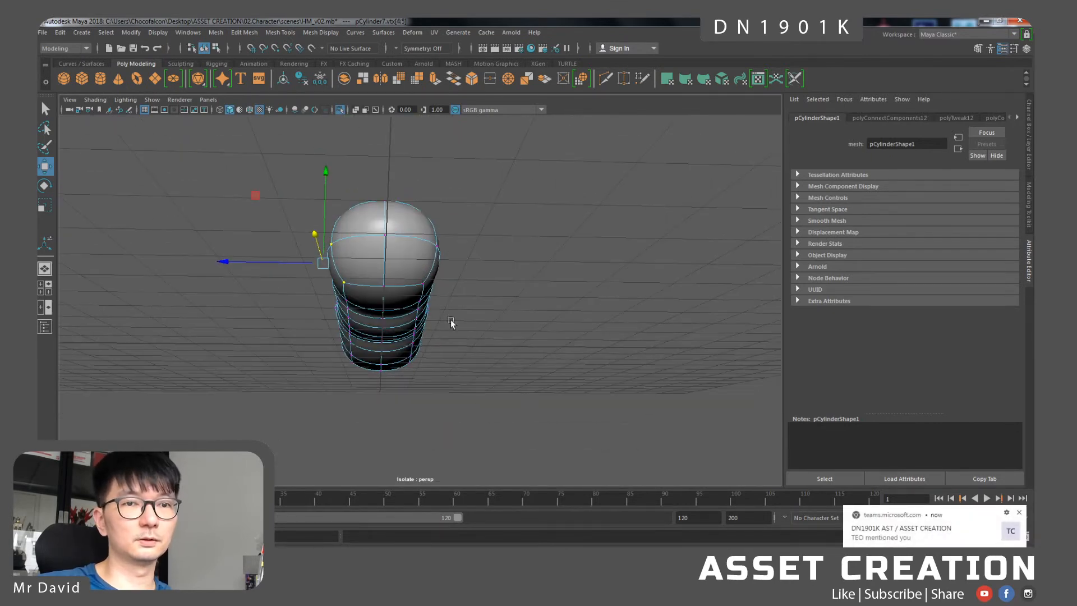
- Read the new mention in the ASSET CREATION channel of Microsoft Teams in the browser, and switch back to Maya
{"action": "left_click", "coordinate": [918, 534]}
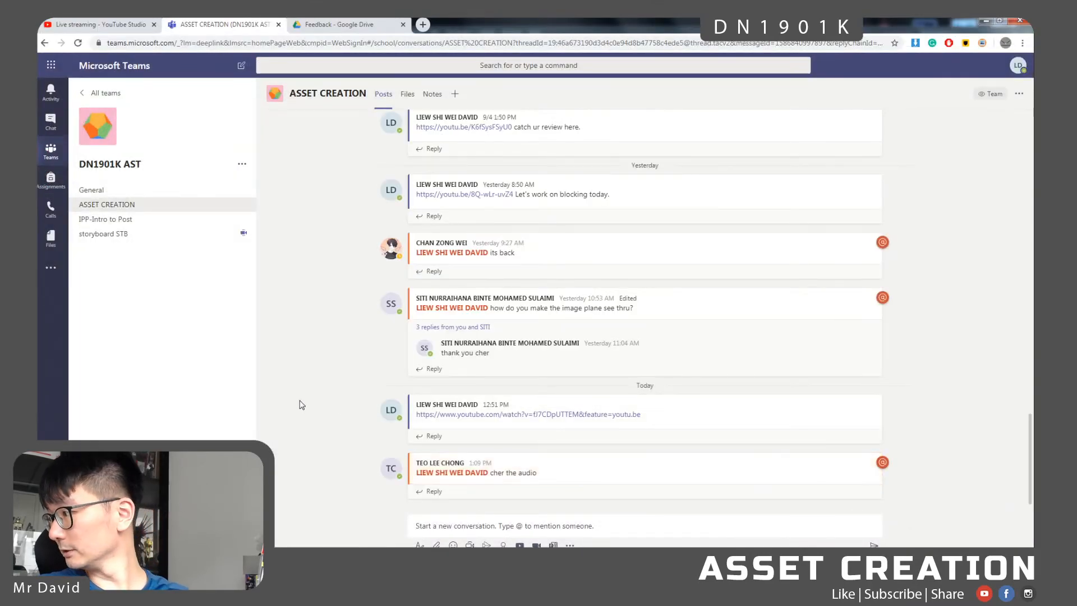
{"action": "left_click", "coordinate": [985, 21]}
{"action": "key", "text": "F1"}
{"action": "left_click", "coordinate": [527, 25]}
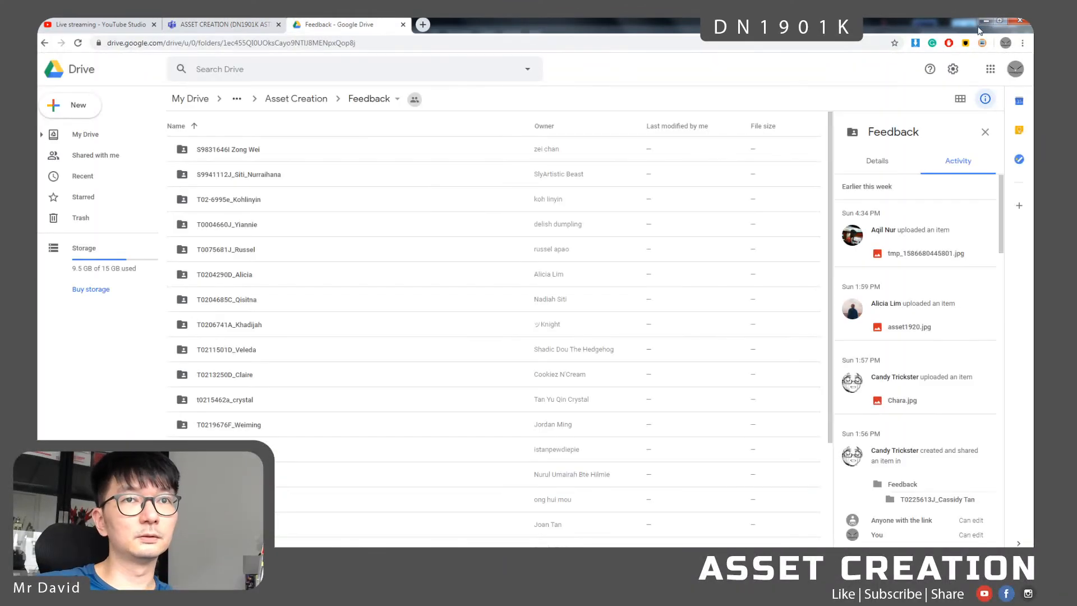
{"action": "left_click", "coordinate": [986, 21]}
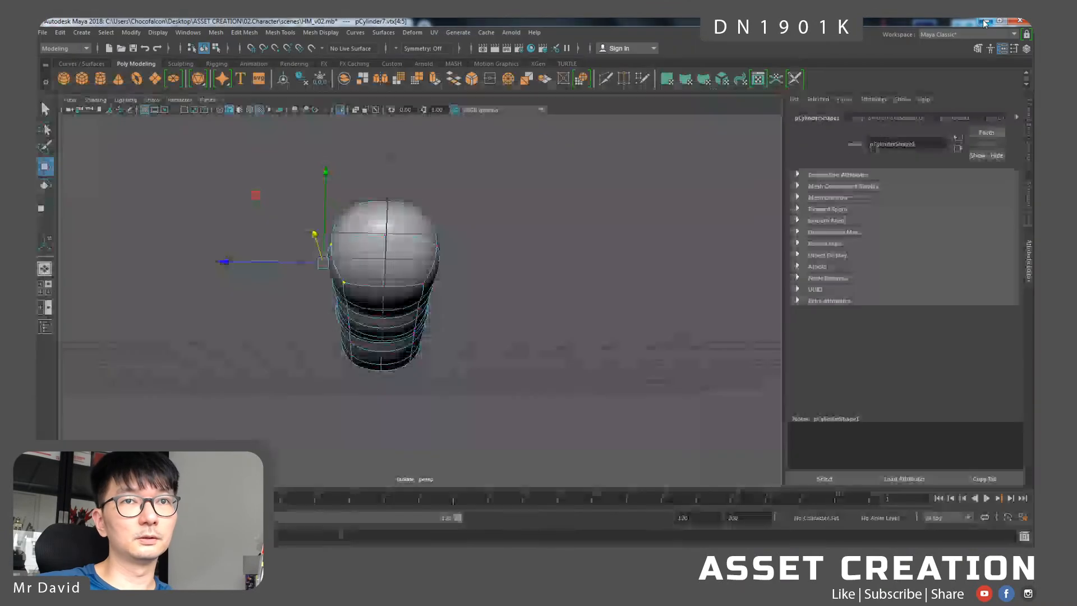
- Scale the side vertices of the fingertip's underside and examine the smoothed finger in object mode
{"action": "mouse_move", "coordinate": [499, 335]}
{"action": "left_mouse_down", "text": "alt"}
{"action": "mouse_move", "coordinate": [558, 354]}
{"action": "mouse_move", "coordinate": [549, 335]}
{"action": "mouse_move", "coordinate": [477, 337]}
{"action": "left_mouse_up", "text": "alt"}
{"action": "left_click", "coordinate": [403, 271]}
{"action": "left_click_drag", "start_coordinate": [384, 319], "coordinate": [561, 286], "text": "alt"}
{"action": "key", "text": "r"}
{"action": "key", "text": "q"}
{"action": "key", "text": "r"}
{"action": "right_click", "coordinate": [581, 281]}
{"action": "right_click_drag", "start_coordinate": [581, 289], "coordinate": [632, 266]}
{"action": "left_click", "coordinate": [637, 311]}
{"action": "right_click_drag", "start_coordinate": [637, 311], "coordinate": [529, 275], "text": "alt"}
{"action": "left_click_drag", "start_coordinate": [505, 340], "coordinate": [489, 291], "text": "alt"}
{"action": "scroll", "coordinate": [506, 305], "scroll_direction": "up", "scroll_amount": 3}
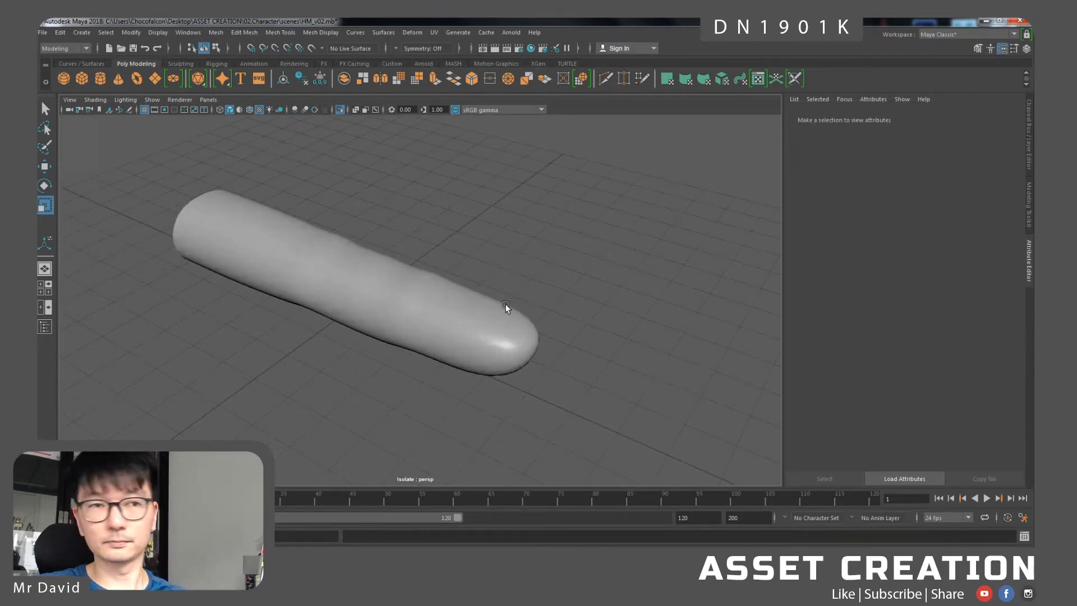
- Connect the lengthwise edges of the fingertip section to add a new edge loop around it in the unsmoothed view
{"action": "left_click", "coordinate": [505, 319]}
{"action": "scroll", "coordinate": [536, 303], "scroll_direction": "up", "scroll_amount": 1}
{"action": "right_click_drag", "start_coordinate": [536, 304], "coordinate": [536, 317]}
{"action": "key", "text": "1"}
{"action": "scroll", "coordinate": [509, 312], "scroll_direction": "up", "scroll_amount": 2}
{"action": "right_click_drag", "start_coordinate": [541, 274], "coordinate": [556, 245]}
{"action": "left_click_drag", "start_coordinate": [554, 244], "coordinate": [524, 292], "text": "alt"}
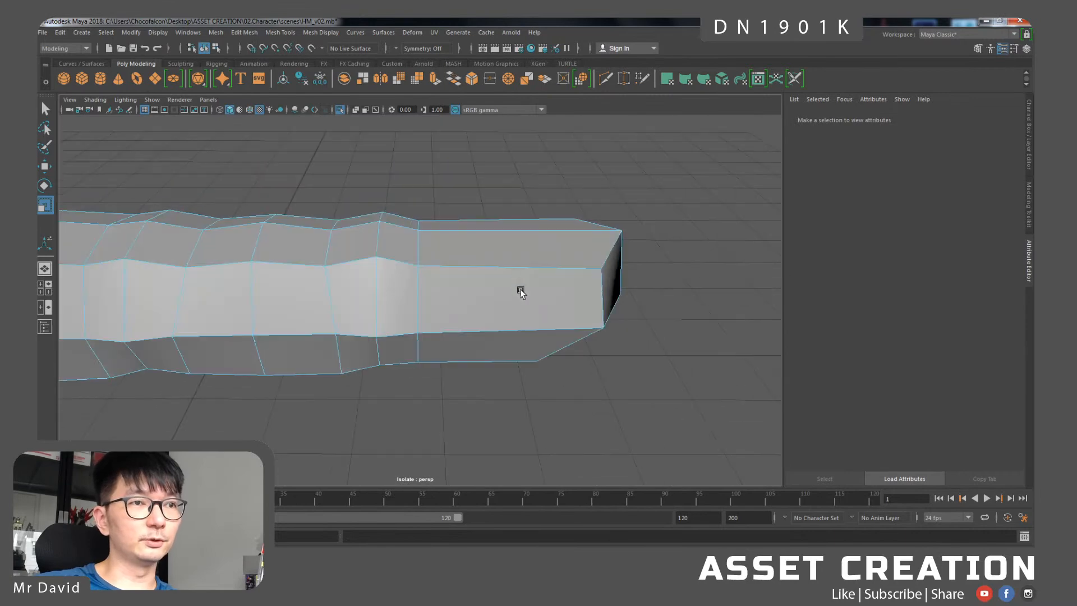
{"action": "left_click_drag", "start_coordinate": [472, 420], "coordinate": [486, 278]}
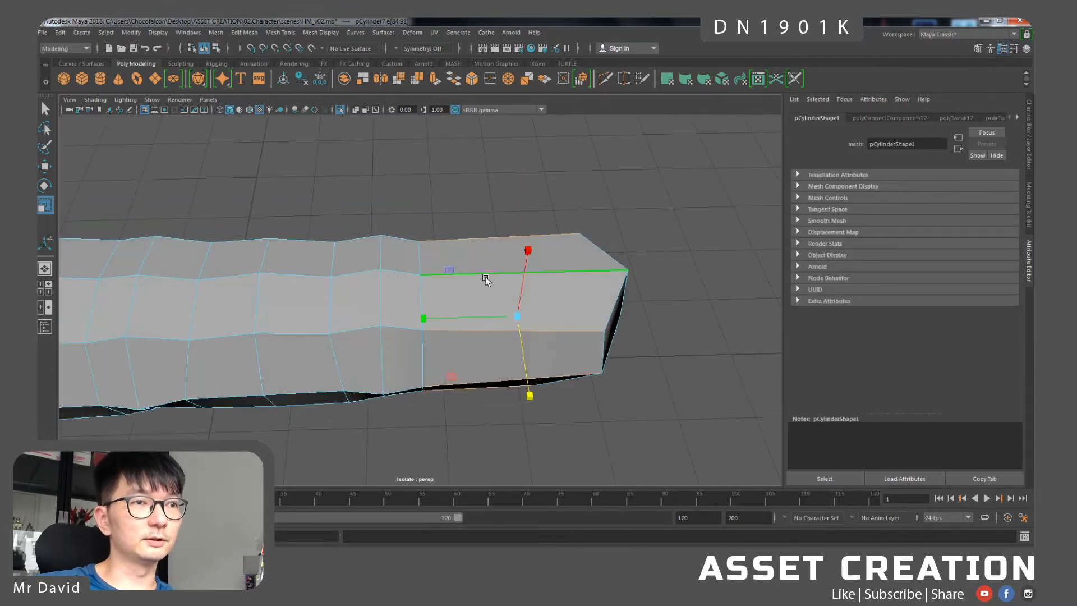
{"action": "right_click_drag", "start_coordinate": [510, 291], "coordinate": [511, 428], "text": "shift"}
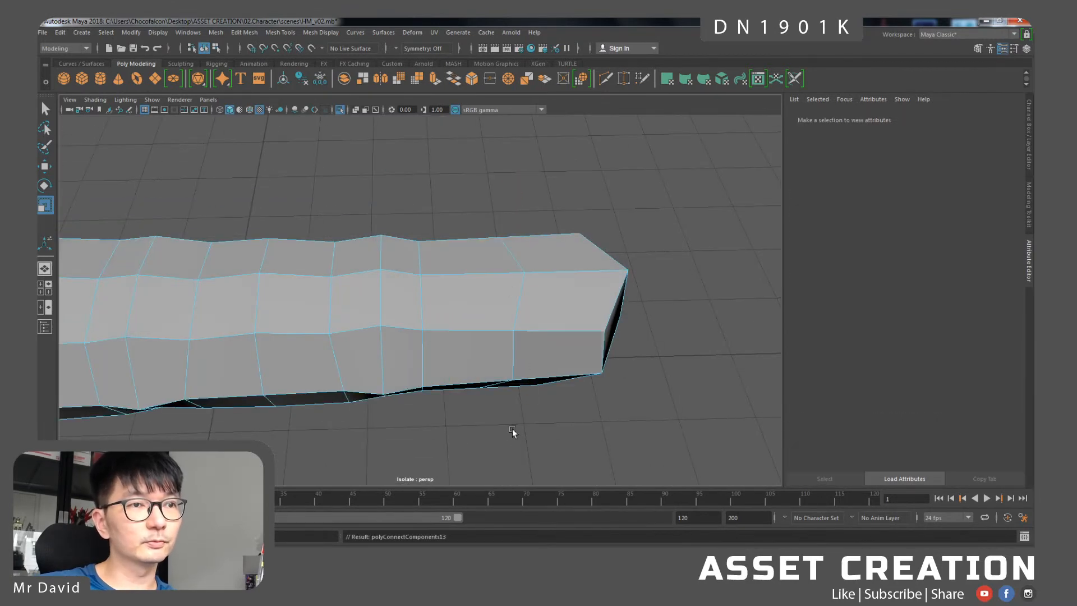
- Move the new fingertip edge loop back toward the last finger joint
{"action": "double_click", "coordinate": [527, 293]}
{"action": "middle_click_drag", "start_coordinate": [405, 318], "coordinate": [547, 330], "text": "shift"}
{"action": "key", "text": "w"}
{"action": "left_click_drag", "start_coordinate": [573, 317], "coordinate": [538, 317]}
- Select the two adjacent faces on top of the fingertip where the nail sits
{"action": "left_click_drag", "start_coordinate": [537, 316], "coordinate": [460, 320], "text": "alt"}
{"action": "right_click_drag", "start_coordinate": [459, 316], "coordinate": [473, 331]}
{"action": "left_click", "coordinate": [473, 331]}
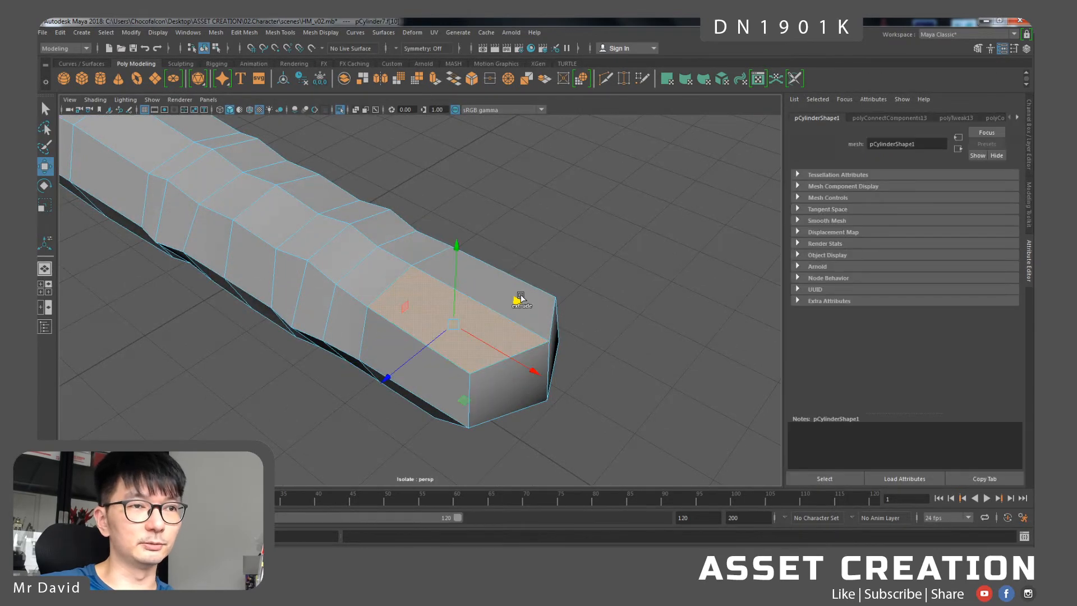
{"action": "left_click", "coordinate": [493, 277], "text": "shift"}
{"action": "mouse_move", "coordinate": [510, 315]}
{"action": "left_mouse_down", "text": "alt"}
{"action": "mouse_move", "coordinate": [548, 308]}
{"action": "mouse_move", "coordinate": [542, 320]}
{"action": "mouse_move", "coordinate": [510, 315]}
{"action": "left_mouse_up", "text": "alt"}
- Try extruding the two nail faces, adjusting their height and checking them in wireframe and smooth preview
{"action": "key", "text": "ctrl+e"}
{"action": "key", "text": "w"}
{"action": "left_click_drag", "start_coordinate": [512, 226], "coordinate": [511, 205]}
{"action": "key", "text": "ctrl+z"}
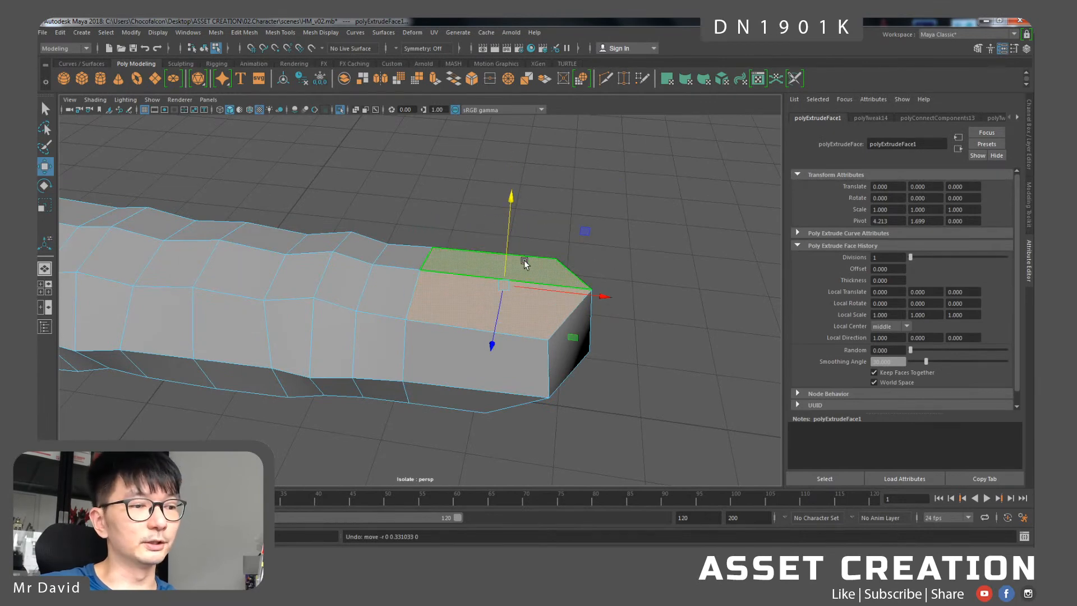
{"action": "key", "text": "4"}
{"action": "key", "text": "3"}
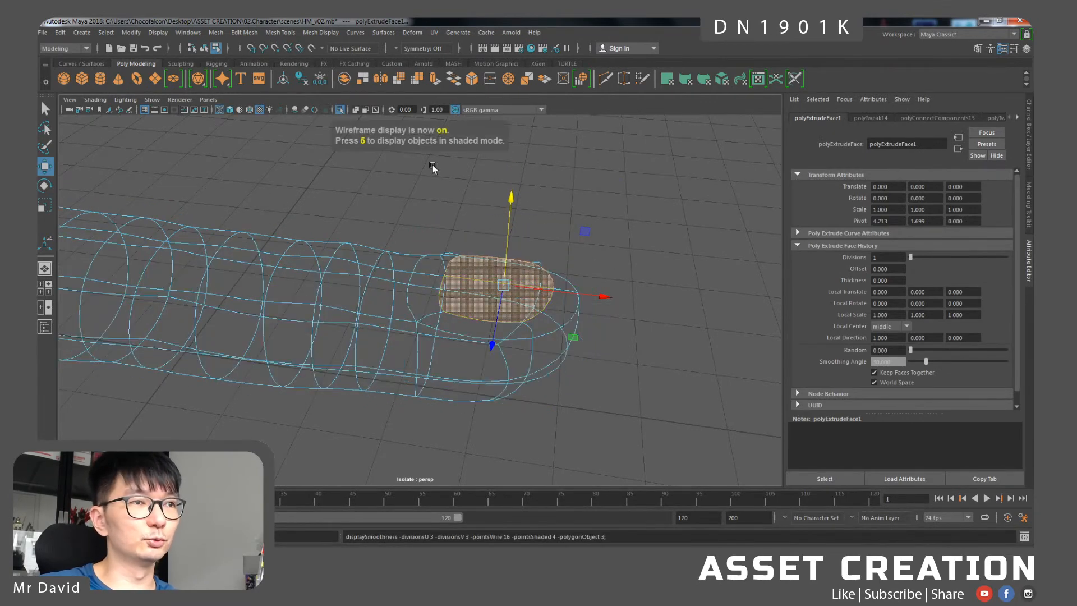
{"action": "key", "text": "5"}
{"action": "mouse_move", "coordinate": [443, 221]}
{"action": "left_mouse_down", "text": "alt"}
{"action": "mouse_move", "coordinate": [489, 243]}
{"action": "mouse_move", "coordinate": [493, 193]}
{"action": "mouse_move", "coordinate": [492, 231]}
{"action": "left_mouse_up", "text": "alt"}
{"action": "key", "text": "ctrl+z"}
{"action": "key", "text": "ctrl+z"}
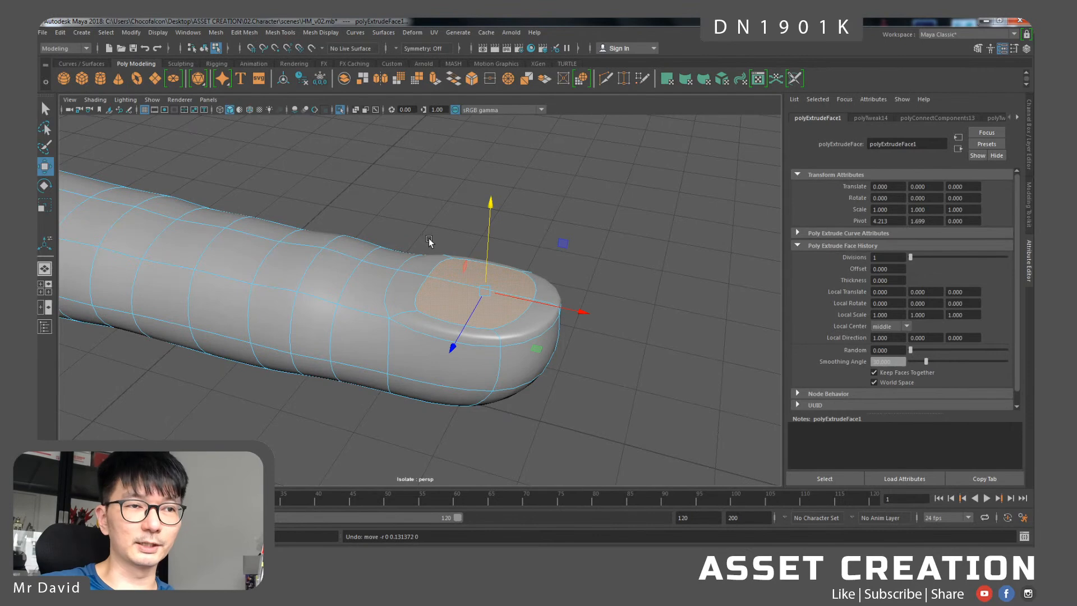
{"action": "key", "text": "ctrl+z"}
{"action": "key", "text": "ctrl+z"}
{"action": "left_click_drag", "start_coordinate": [573, 264], "coordinate": [573, 289], "text": "alt"}
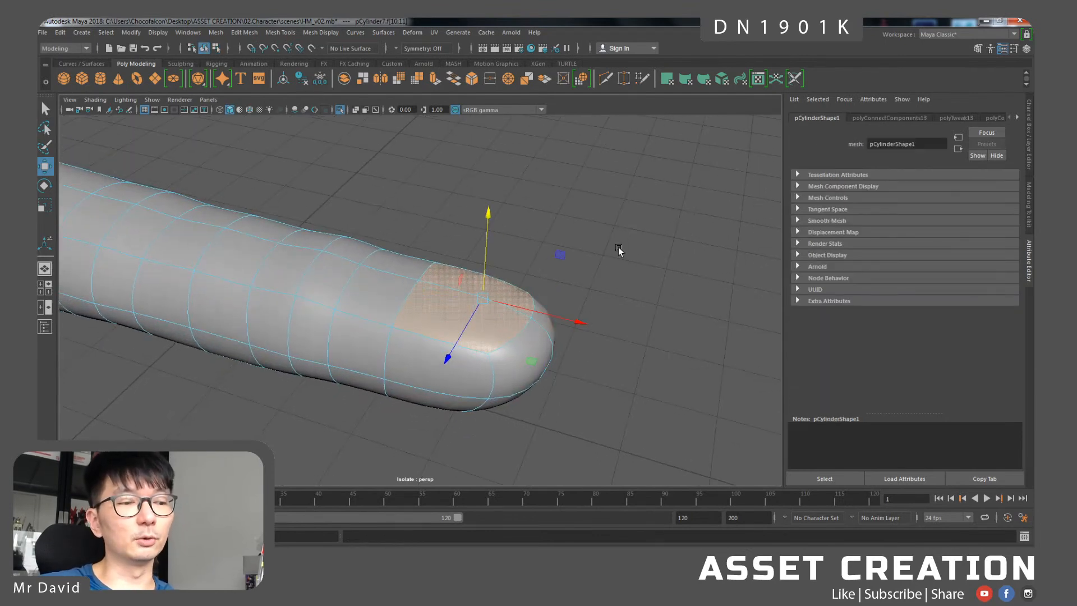
- Extrude the two nail faces and scale them inward to form an inset border, checking it in smooth preview
{"action": "key", "text": "ctrl+e"}
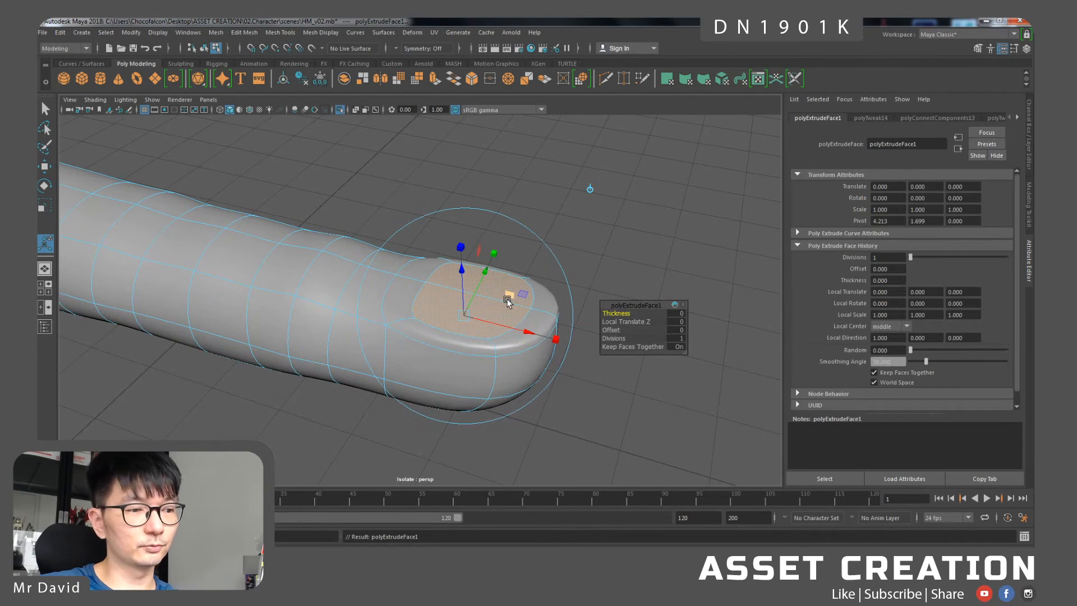
{"action": "key", "text": "r"}
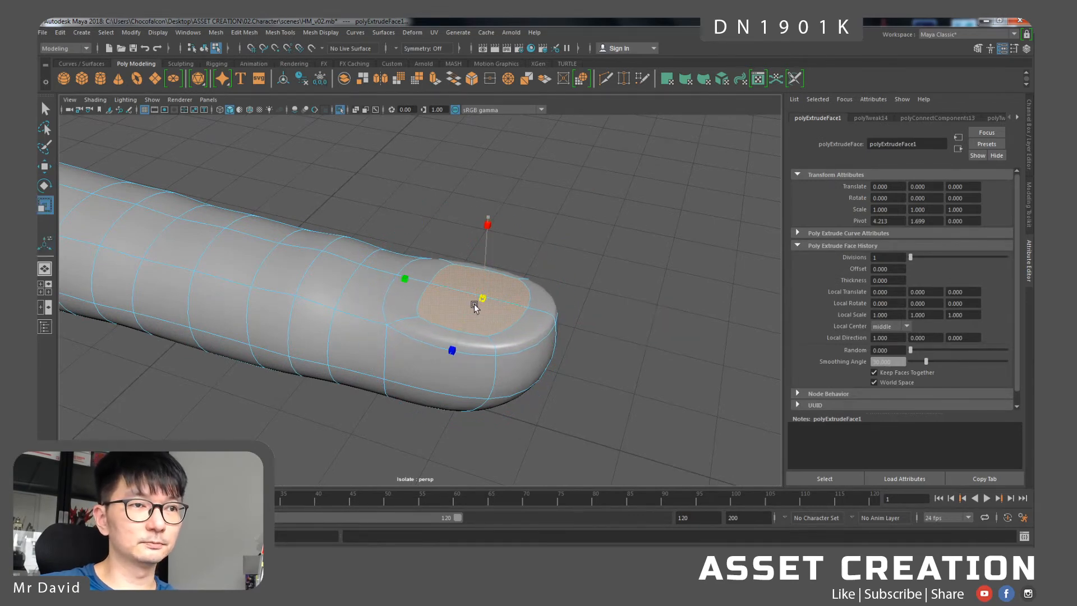
{"action": "left_click_drag", "start_coordinate": [469, 310], "coordinate": [469, 310]}
{"action": "left_click_drag", "start_coordinate": [538, 306], "coordinate": [528, 296], "text": "alt"}
{"action": "key", "text": "1"}
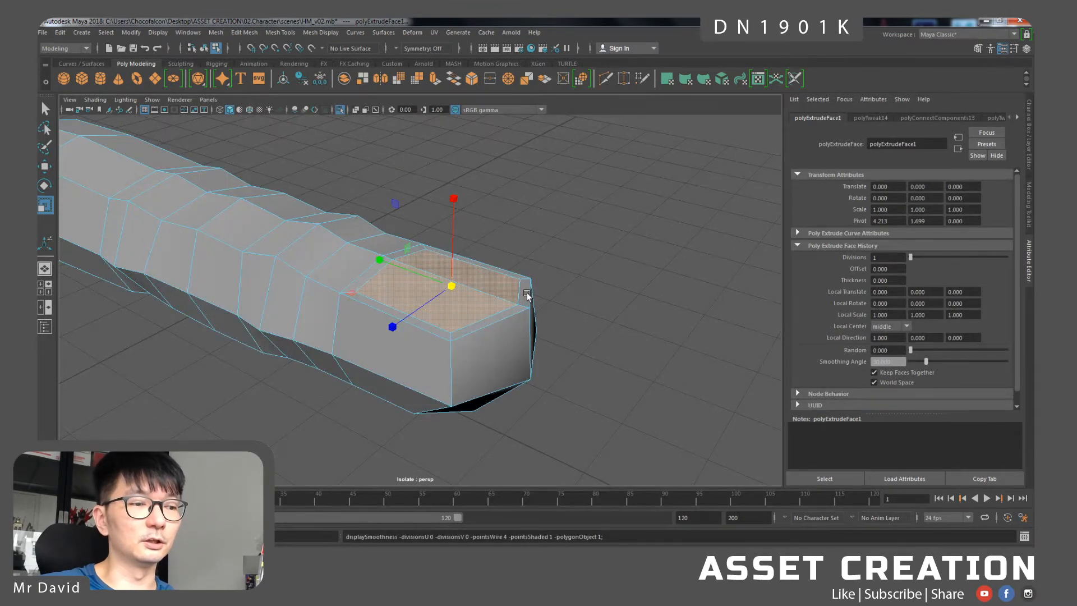
{"action": "key", "text": "3"}
{"action": "key", "text": "w"}
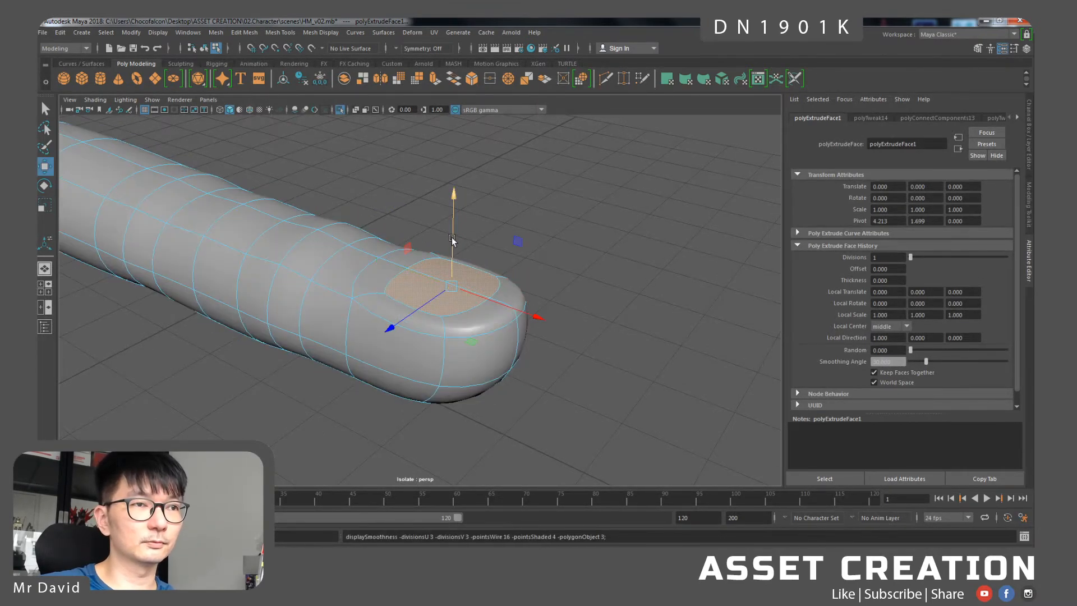
- Extrude the inset nail faces again and raise them slightly to form the nail plate
{"action": "key", "text": "ctrl+e"}
{"action": "left_click_drag", "start_coordinate": [454, 237], "coordinate": [486, 215], "text": "alt"}
{"action": "key", "text": "w"}
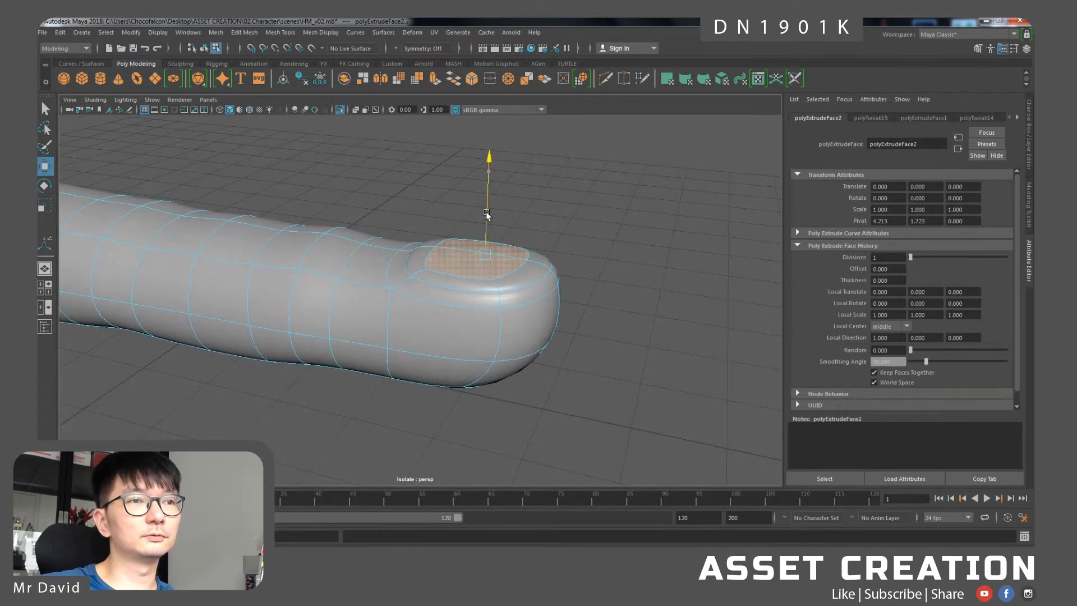
- Pull the front edge of the nail forward along the finger's length
{"action": "right_click", "coordinate": [532, 273]}
{"action": "right_click_drag", "start_coordinate": [530, 235], "coordinate": [530, 231]}
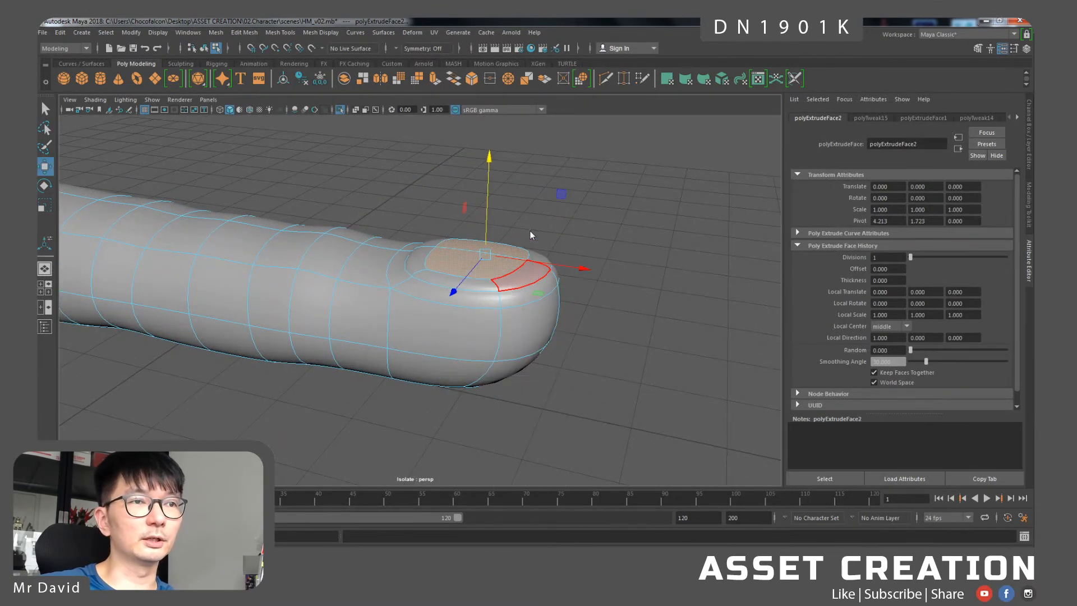
{"action": "left_click", "coordinate": [520, 269]}
{"action": "key", "text": "q"}
{"action": "left_click_drag", "start_coordinate": [567, 272], "coordinate": [555, 264], "text": "alt"}
{"action": "left_click", "coordinate": [507, 292]}
{"action": "key", "text": "w"}
{"action": "left_click_drag", "start_coordinate": [519, 296], "coordinate": [601, 307], "text": "alt"}
{"action": "mouse_move", "coordinate": [629, 274]}
{"action": "left_mouse_down"}
{"action": "mouse_move", "coordinate": [671, 279]}
{"action": "mouse_move", "coordinate": [644, 273]}
{"action": "left_mouse_up"}
{"action": "mouse_move", "coordinate": [547, 299]}
{"action": "left_mouse_down", "text": "alt"}
{"action": "mouse_move", "coordinate": [549, 285]}
{"action": "mouse_move", "coordinate": [534, 291]}
{"action": "left_mouse_up", "text": "alt"}
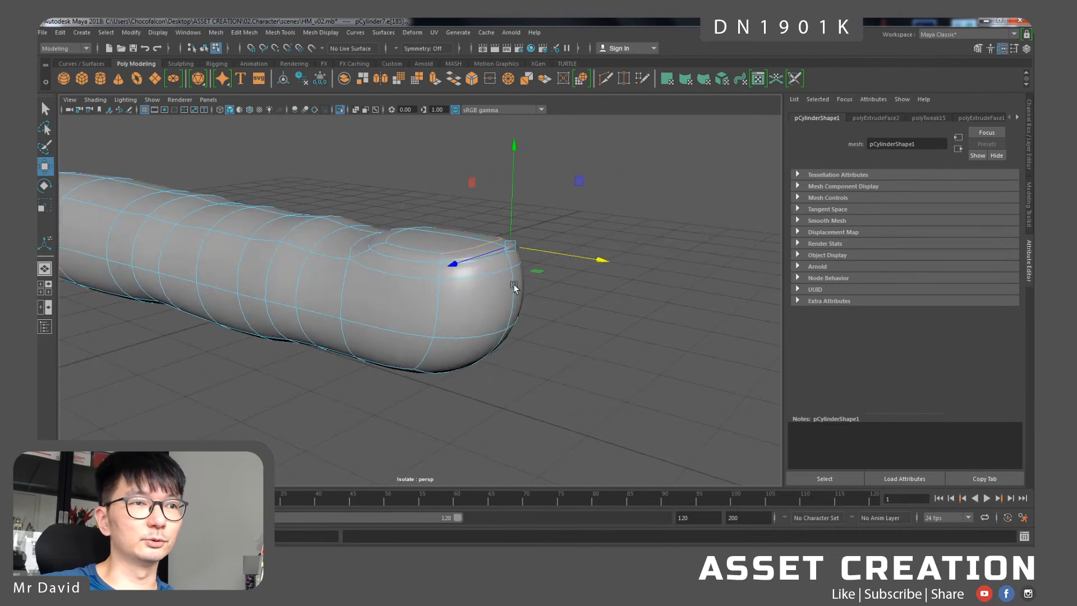
- Select the nail's two side edges and scale them across the finger's width
{"action": "key", "text": "q"}
{"action": "left_click_drag", "start_coordinate": [480, 264], "coordinate": [535, 211], "text": "alt"}
{"action": "left_click", "coordinate": [508, 254]}
{"action": "key", "text": "w"}
{"action": "left_click", "coordinate": [405, 262]}
{"action": "left_click_drag", "start_coordinate": [405, 262], "coordinate": [461, 271], "text": "alt"}
{"action": "left_click_drag", "start_coordinate": [434, 234], "coordinate": [389, 279]}
{"action": "left_click", "coordinate": [394, 269]}
{"action": "left_click", "coordinate": [421, 271], "text": "shift"}
{"action": "key", "text": "r"}
{"action": "double_click", "coordinate": [280, 298]}
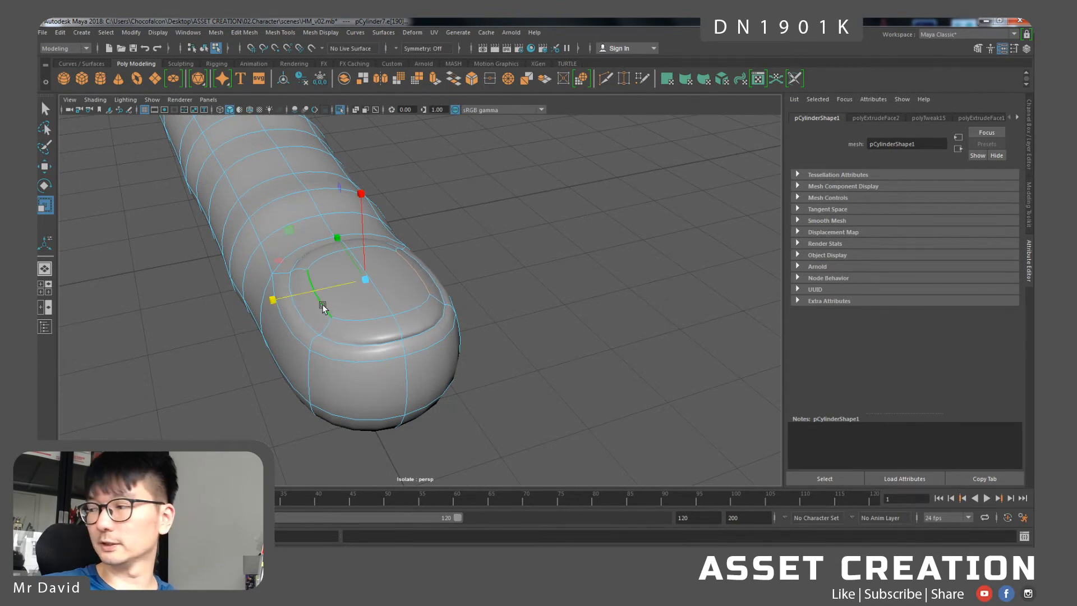
{"action": "left_click_drag", "start_coordinate": [359, 311], "coordinate": [445, 315], "text": "alt"}
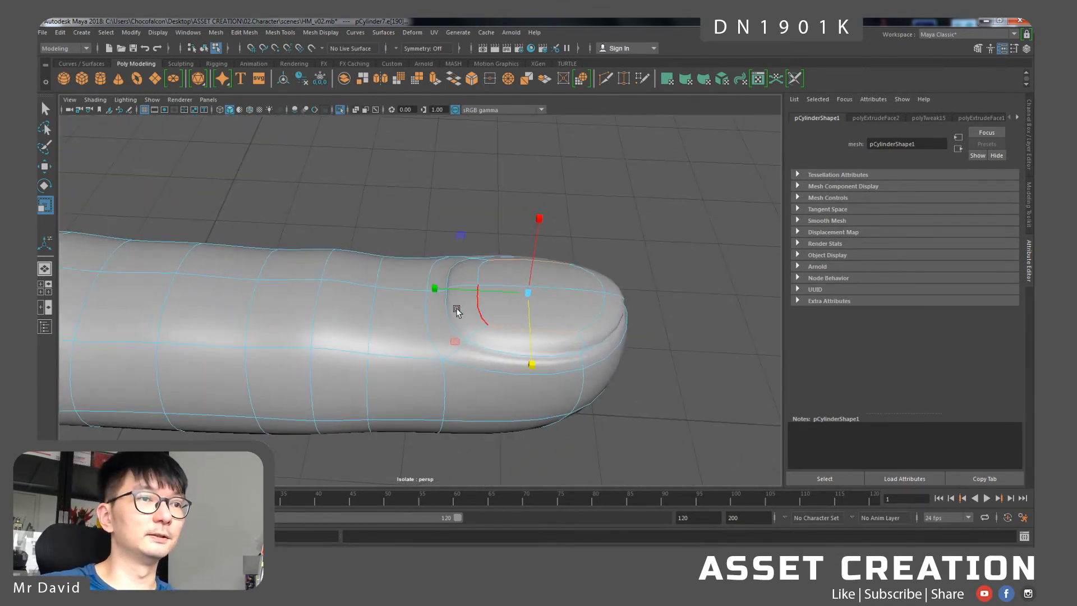
- Pull the vertices behind the nail back toward the knuckle to round the cuticle
{"action": "right_click_drag", "start_coordinate": [452, 281], "coordinate": [404, 281]}
{"action": "left_click_drag", "start_coordinate": [469, 317], "coordinate": [460, 361], "text": "alt"}
{"action": "left_click", "coordinate": [431, 365]}
{"action": "key", "text": "q"}
{"action": "key", "text": "w"}
{"action": "left_click_drag", "start_coordinate": [525, 310], "coordinate": [466, 337]}
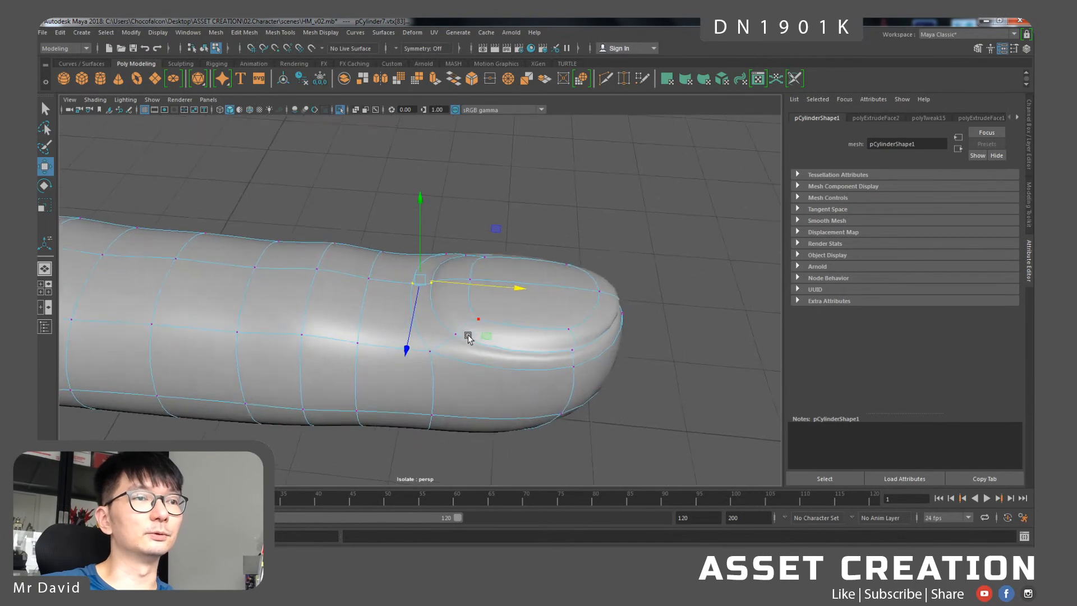
- Raise the two central vertices at the back of the nail slightly
{"action": "left_click", "coordinate": [469, 276]}
{"action": "left_click_drag", "start_coordinate": [469, 276], "coordinate": [432, 252], "text": "alt"}
{"action": "left_click", "coordinate": [422, 245]}
{"action": "key", "text": "q"}
{"action": "left_click", "coordinate": [440, 242], "text": "shift"}
{"action": "key", "text": "w"}
{"action": "left_click_drag", "start_coordinate": [427, 202], "coordinate": [427, 193]}
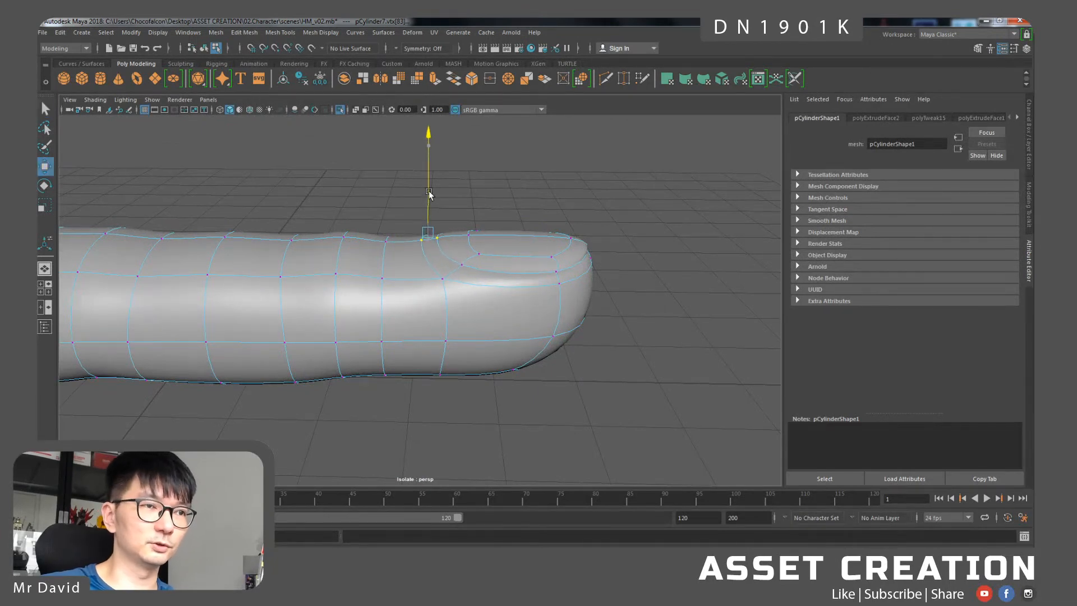
- Adjust the height of the individual vertices around the nail's cuticle and rear corners
{"action": "left_click", "coordinate": [442, 247]}
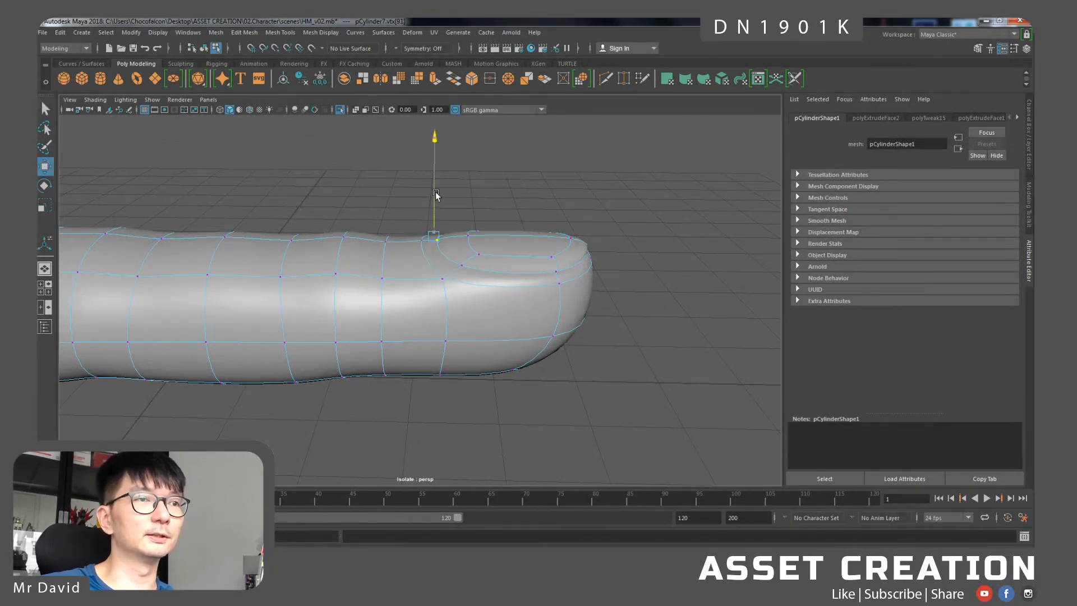
{"action": "left_click", "coordinate": [472, 237], "text": "shift"}
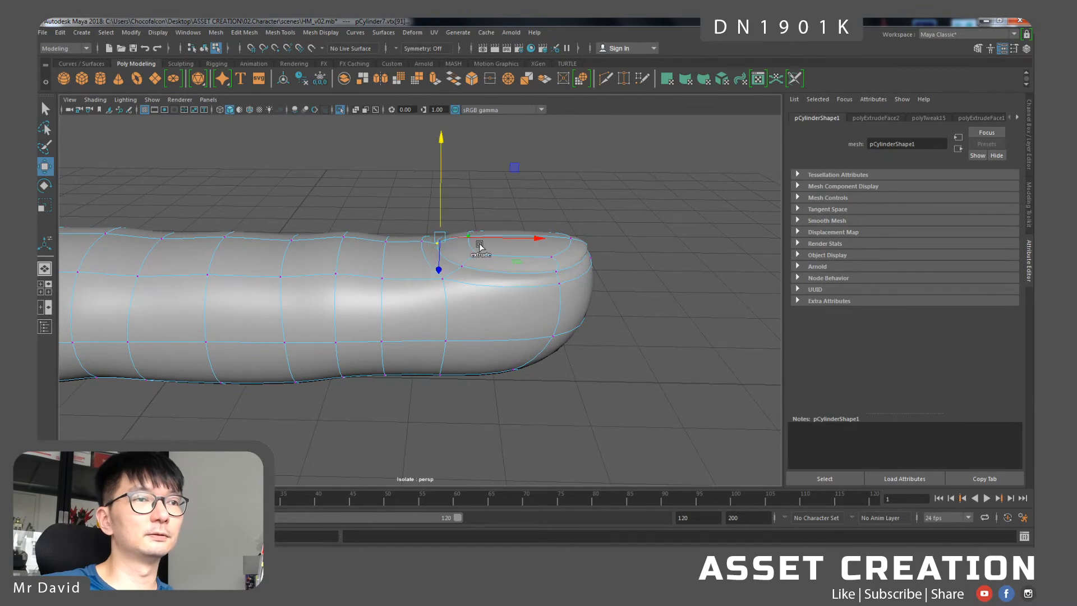
{"action": "left_click", "coordinate": [460, 268]}
{"action": "left_click_drag", "start_coordinate": [490, 199], "coordinate": [524, 293], "text": "alt"}
{"action": "left_click", "coordinate": [411, 319], "text": "shift"}
{"action": "left_click", "coordinate": [451, 291], "text": "shift"}
{"action": "left_click", "coordinate": [442, 272]}
{"action": "left_click", "coordinate": [440, 272]}
{"action": "key", "text": "q"}
{"action": "key", "text": "w"}
{"action": "left_click_drag", "start_coordinate": [496, 189], "coordinate": [334, 310]}
{"action": "left_click", "coordinate": [333, 310]}
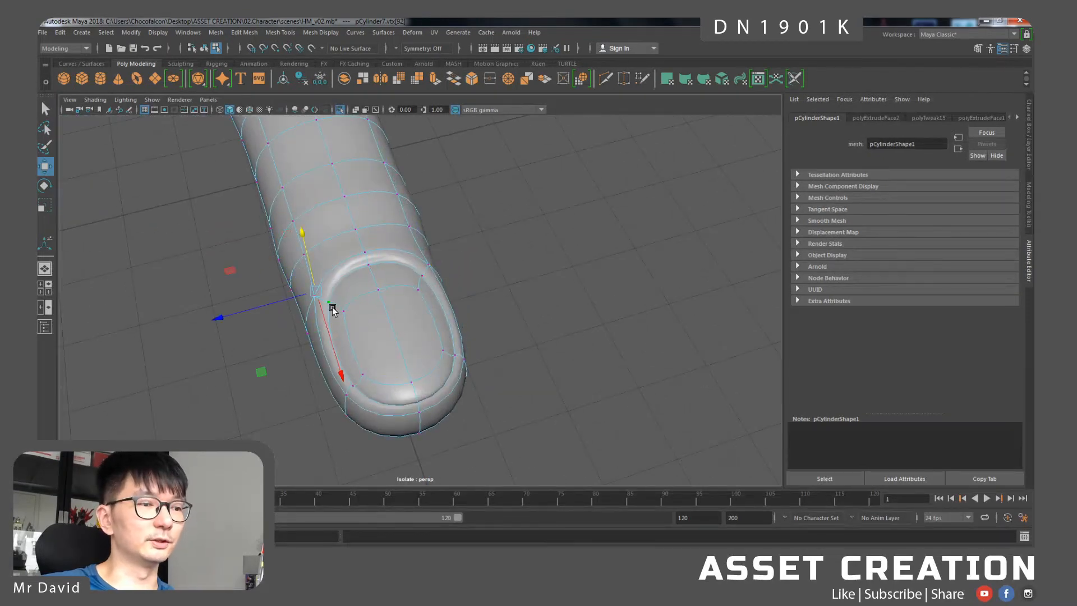
- Select the vertices around the rear half of the nail and scale them
{"action": "left_click_drag", "start_coordinate": [385, 341], "coordinate": [355, 340], "text": "alt"}
{"action": "key", "text": "q"}
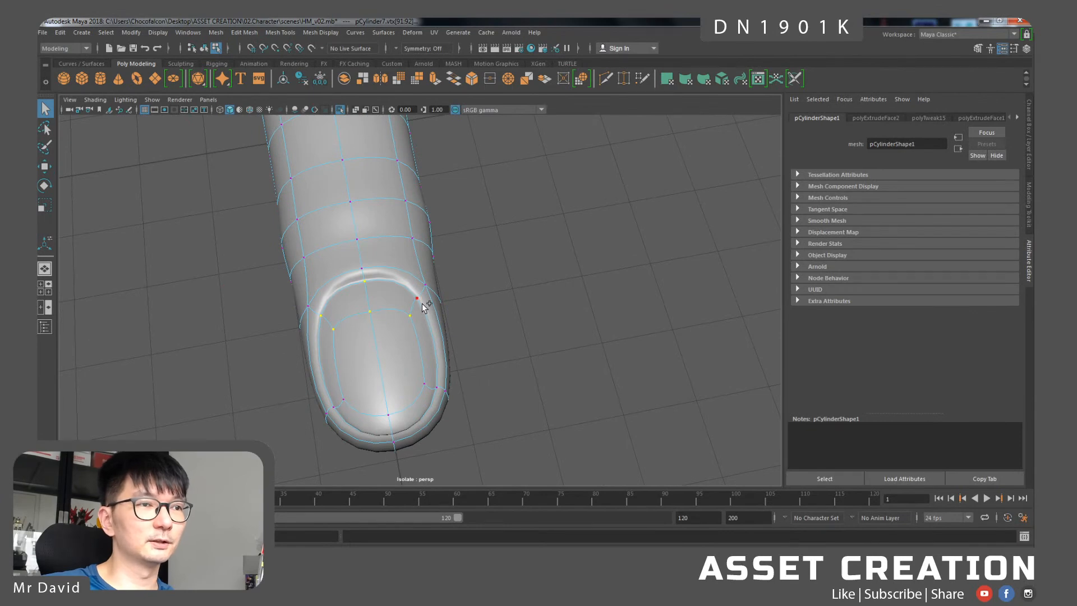
{"action": "key", "text": "r"}
{"action": "left_click_drag", "start_coordinate": [277, 301], "coordinate": [596, 232]}
- Select the three vertices at the nail's front and move them slightly
{"action": "left_click", "coordinate": [354, 378]}
{"action": "left_click", "coordinate": [390, 387], "text": "shift"}
{"action": "left_click", "coordinate": [426, 362], "text": "shift"}
{"action": "key", "text": "1"}
{"action": "key", "text": "w"}
{"action": "key", "text": "3"}
{"action": "mouse_move", "coordinate": [558, 187]}
{"action": "left_mouse_down"}
{"action": "mouse_move", "coordinate": [558, 177]}
{"action": "mouse_move", "coordinate": [555, 185]}
{"action": "left_mouse_up"}
{"action": "left_click_drag", "start_coordinate": [534, 234], "coordinate": [514, 216], "text": "alt"}
- Connect the ring of lengthwise edges through the nail and fingertip to add an edge loop across the middle
{"action": "right_click_drag", "start_coordinate": [492, 214], "coordinate": [490, 189]}
{"action": "left_click", "coordinate": [485, 198]}
{"action": "left_click_drag", "start_coordinate": [487, 219], "coordinate": [503, 306], "text": "alt"}
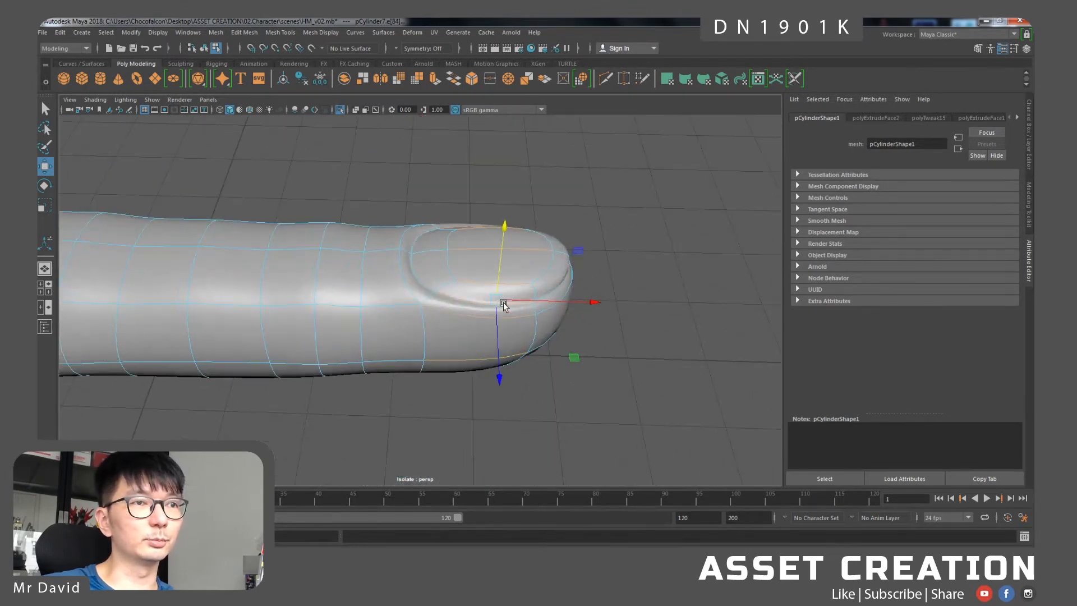
{"action": "right_click_drag", "start_coordinate": [517, 241], "coordinate": [520, 248], "text": "shift"}
{"action": "right_click_drag", "start_coordinate": [519, 382], "coordinate": [517, 389], "text": "shift"}
- Straighten the new mid-nail edge loop by scaling it along the finger's length with the transform constraint set to Edge Slide
{"action": "mouse_move", "coordinate": [511, 292]}
{"action": "left_mouse_down", "text": "alt"}
{"action": "mouse_move", "coordinate": [511, 308]}
{"action": "mouse_move", "coordinate": [499, 277]}
{"action": "mouse_move", "coordinate": [509, 271]}
{"action": "left_mouse_up", "text": "alt"}
{"action": "double_click", "coordinate": [501, 291]}
{"action": "key", "text": "1"}
{"action": "left_click", "coordinate": [493, 247]}
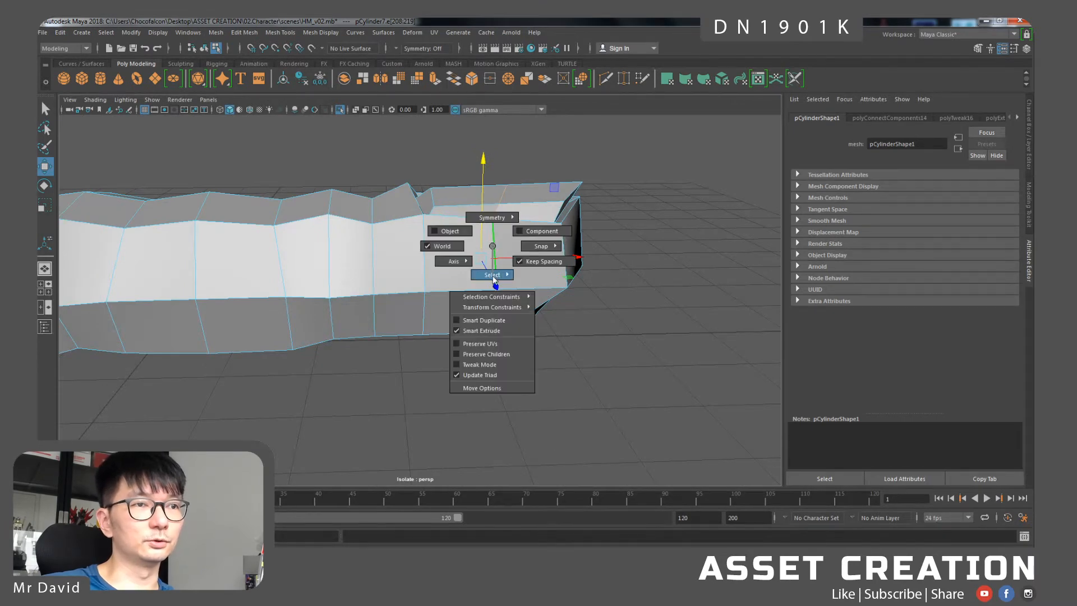
{"action": "left_click_drag", "start_coordinate": [494, 276], "coordinate": [496, 338]}
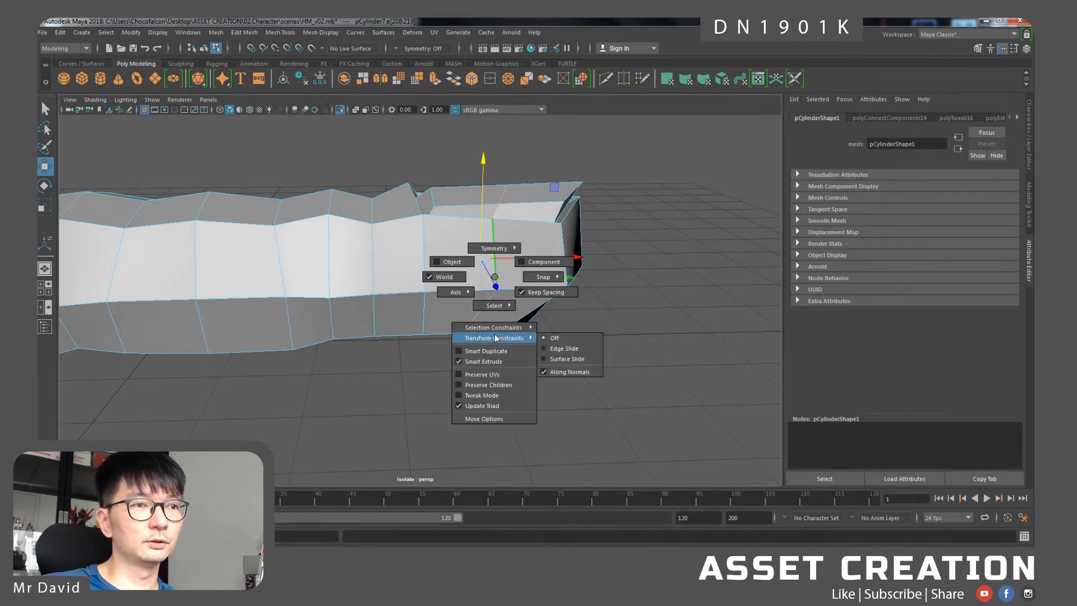
{"action": "left_click", "coordinate": [553, 350]}
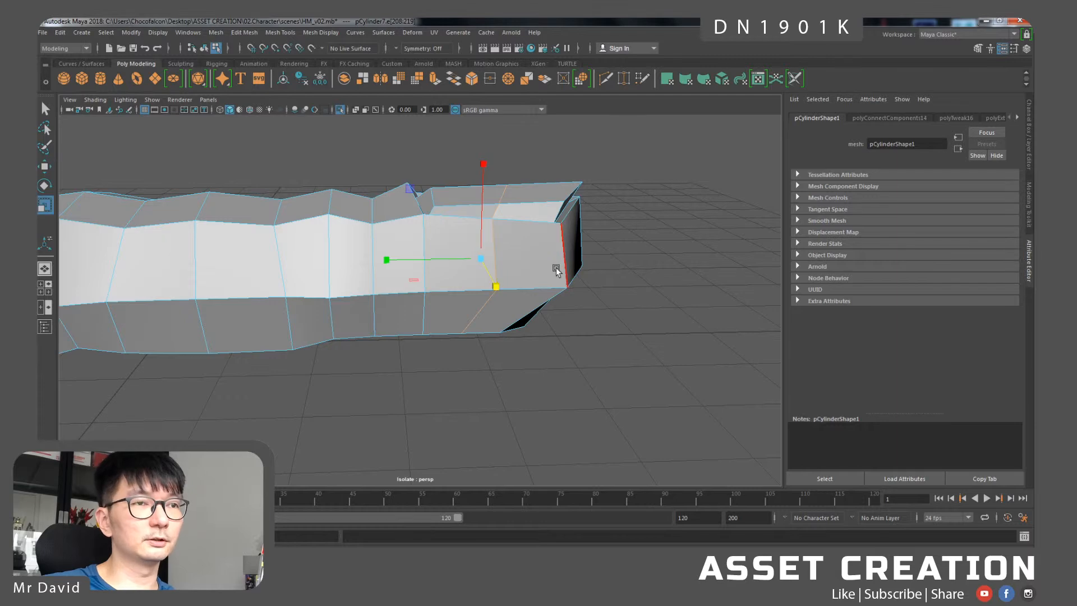
{"action": "left_click", "coordinate": [387, 260]}
{"action": "left_click_drag", "start_coordinate": [528, 267], "coordinate": [496, 275], "text": "alt"}
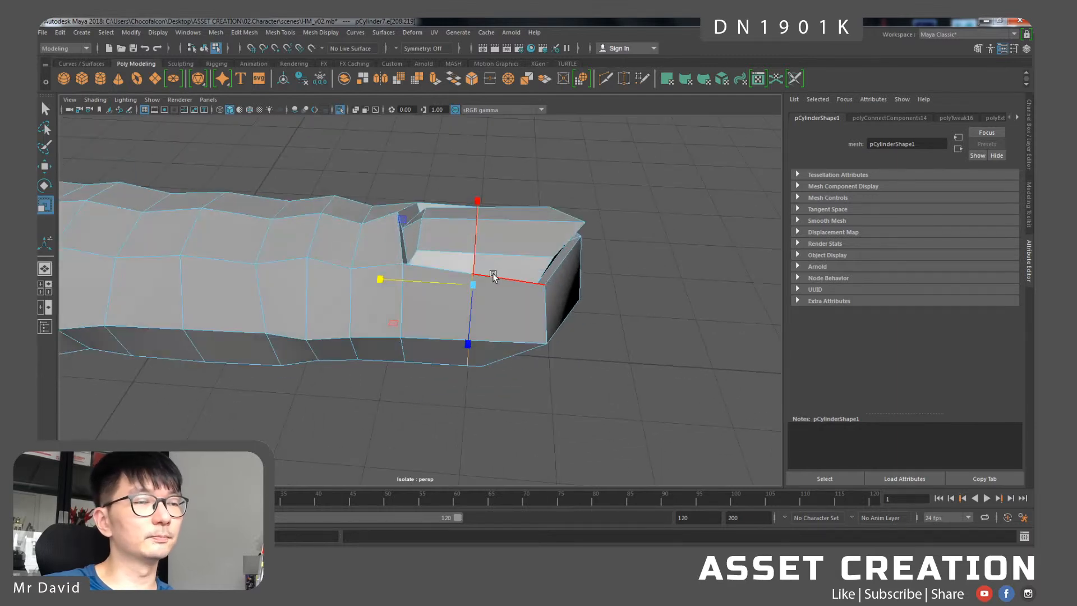
- Set the transform constraint to Off and check the smoothed finger in object mode
{"action": "right_click_drag", "start_coordinate": [492, 274], "coordinate": [552, 337], "text": "ctrl+shift"}
{"action": "middle_click_drag", "start_coordinate": [472, 260], "coordinate": [489, 267], "text": "alt"}
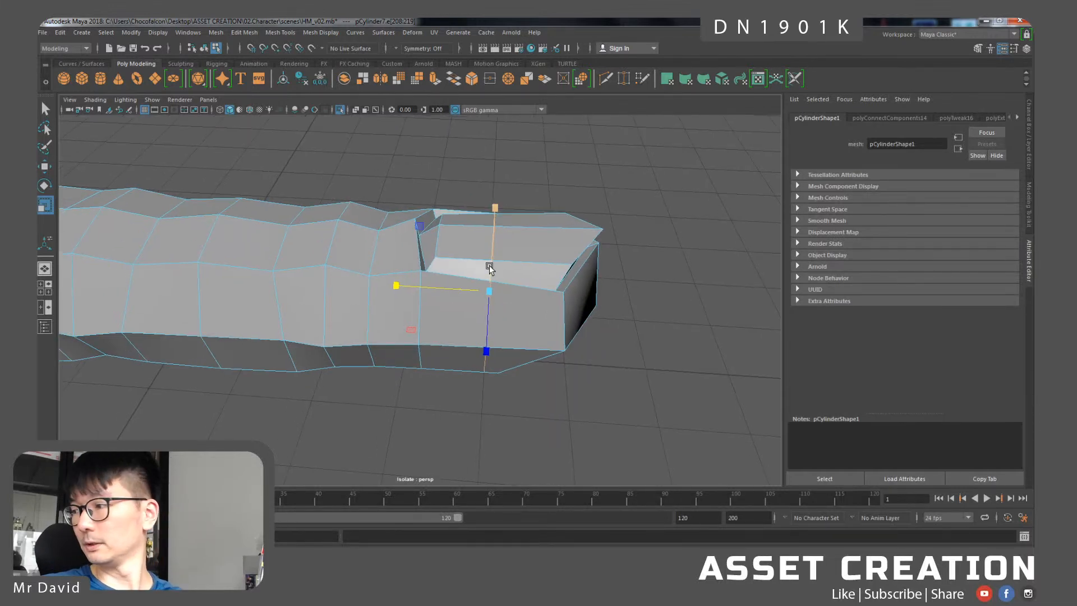
{"action": "key", "text": "w"}
{"action": "left_click_drag", "start_coordinate": [518, 249], "coordinate": [512, 283], "text": "alt"}
{"action": "key", "text": "3"}
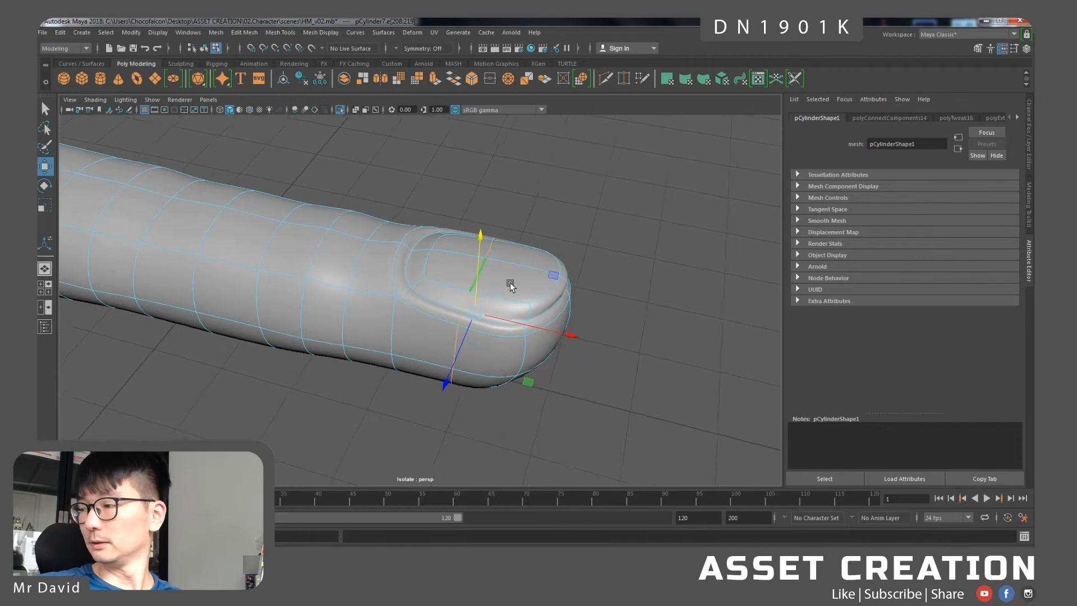
{"action": "right_click_drag", "start_coordinate": [504, 268], "coordinate": [556, 252]}
{"action": "scroll", "coordinate": [547, 269], "scroll_direction": "down", "scroll_amount": 5}
{"action": "left_click_drag", "start_coordinate": [542, 276], "coordinate": [474, 328], "text": "alt"}
- Select the upper vertices at the base of the finger and raise them slightly
{"action": "right_click_drag", "start_coordinate": [465, 281], "coordinate": [412, 281]}
{"action": "left_click_drag", "start_coordinate": [432, 317], "coordinate": [400, 315], "text": "alt"}
{"action": "left_click_drag", "start_coordinate": [482, 261], "coordinate": [482, 261]}
{"action": "left_click_drag", "start_coordinate": [565, 301], "coordinate": [411, 375], "text": "alt"}
{"action": "left_click_drag", "start_coordinate": [389, 308], "coordinate": [389, 308]}
{"action": "left_click_drag", "start_coordinate": [516, 340], "coordinate": [476, 341], "text": "alt"}
{"action": "left_click_drag", "start_coordinate": [537, 362], "coordinate": [446, 313], "text": "shift"}
{"action": "left_click_drag", "start_coordinate": [446, 314], "coordinate": [520, 365], "text": "alt"}
{"action": "mouse_move", "coordinate": [452, 419]}
{"action": "left_mouse_down", "text": "ctrl"}
{"action": "mouse_move", "coordinate": [435, 457]}
{"action": "mouse_move", "coordinate": [467, 431]}
{"action": "mouse_move", "coordinate": [451, 427]}
{"action": "left_mouse_up", "text": "ctrl"}
{"action": "left_click_drag", "start_coordinate": [450, 427], "coordinate": [478, 352], "text": "alt"}
{"action": "left_click_drag", "start_coordinate": [440, 225], "coordinate": [437, 215]}
- Select the topmost vertex at the finger's open base end and raise it
{"action": "right_click_drag", "start_coordinate": [426, 216], "coordinate": [394, 212], "text": "alt"}
{"action": "left_click_drag", "start_coordinate": [403, 247], "coordinate": [378, 230], "text": "alt"}
{"action": "key", "text": "q"}
{"action": "left_click", "coordinate": [376, 226]}
{"action": "key", "text": "w"}
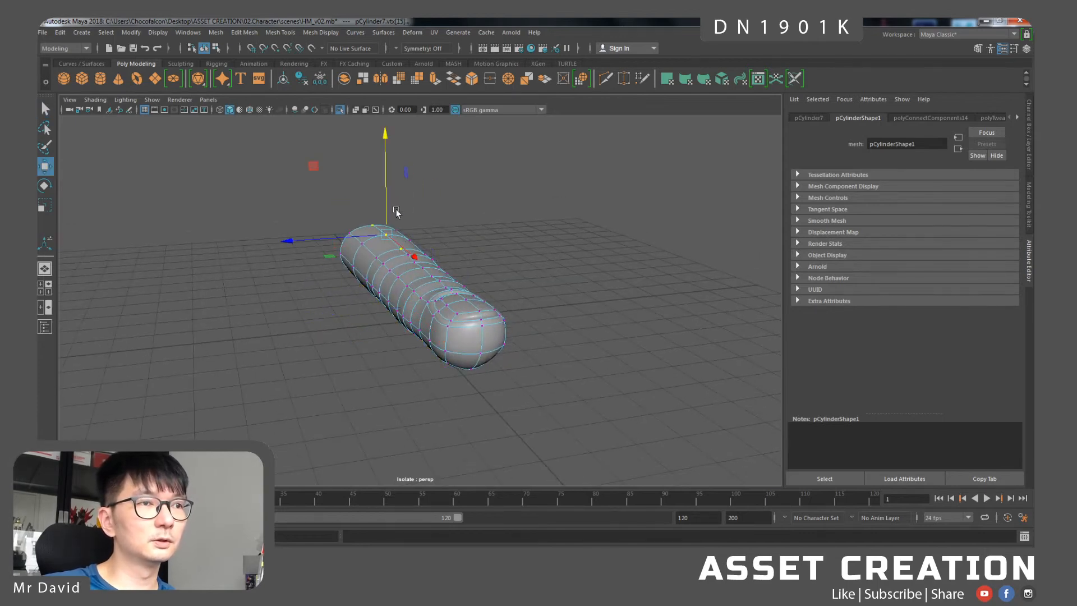
{"action": "left_click_drag", "start_coordinate": [383, 195], "coordinate": [372, 305], "text": "alt"}
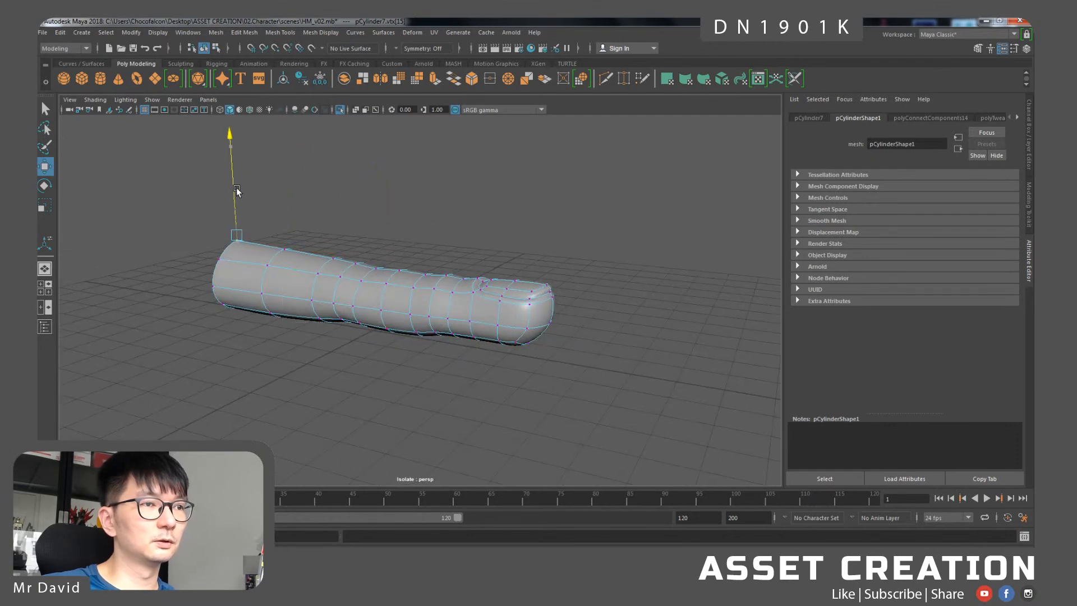
{"action": "left_click_drag", "start_coordinate": [236, 191], "coordinate": [352, 246], "text": "alt"}
- Return to object mode, select the finished finger and save the scene
{"action": "right_click_drag", "start_coordinate": [413, 287], "coordinate": [460, 266]}
{"action": "left_click", "coordinate": [510, 250]}
{"action": "scroll", "coordinate": [553, 295], "scroll_direction": "down", "scroll_amount": 4}
{"action": "left_click_drag", "start_coordinate": [553, 295], "coordinate": [465, 357], "text": "alt"}
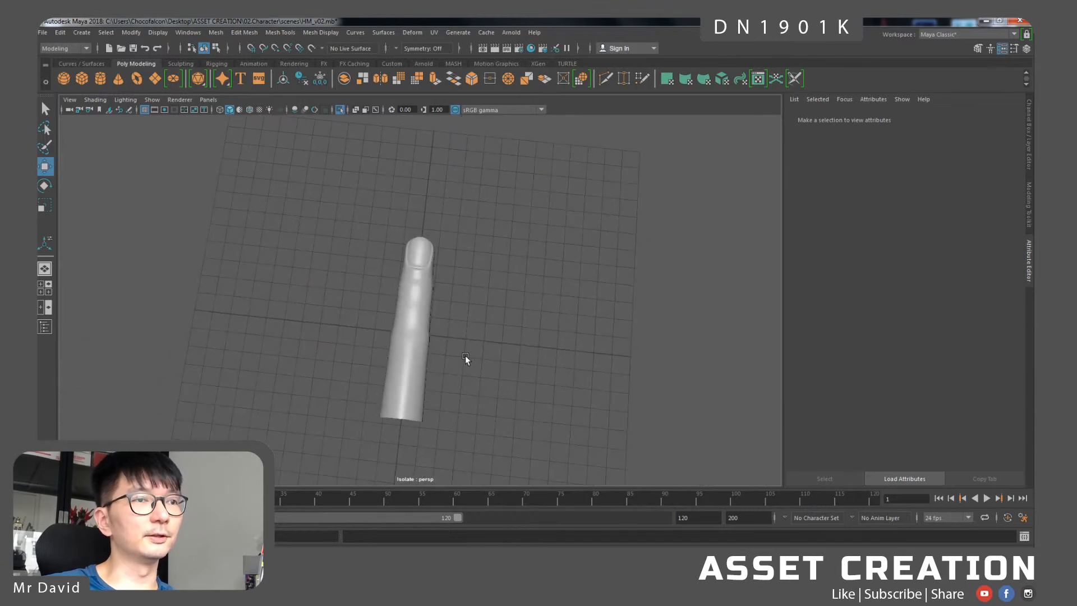
{"action": "left_click", "coordinate": [405, 331]}
{"action": "middle_click_drag", "start_coordinate": [438, 349], "coordinate": [517, 332], "text": "alt"}
{"action": "scroll", "coordinate": [522, 309], "scroll_direction": "up", "scroll_amount": 3}
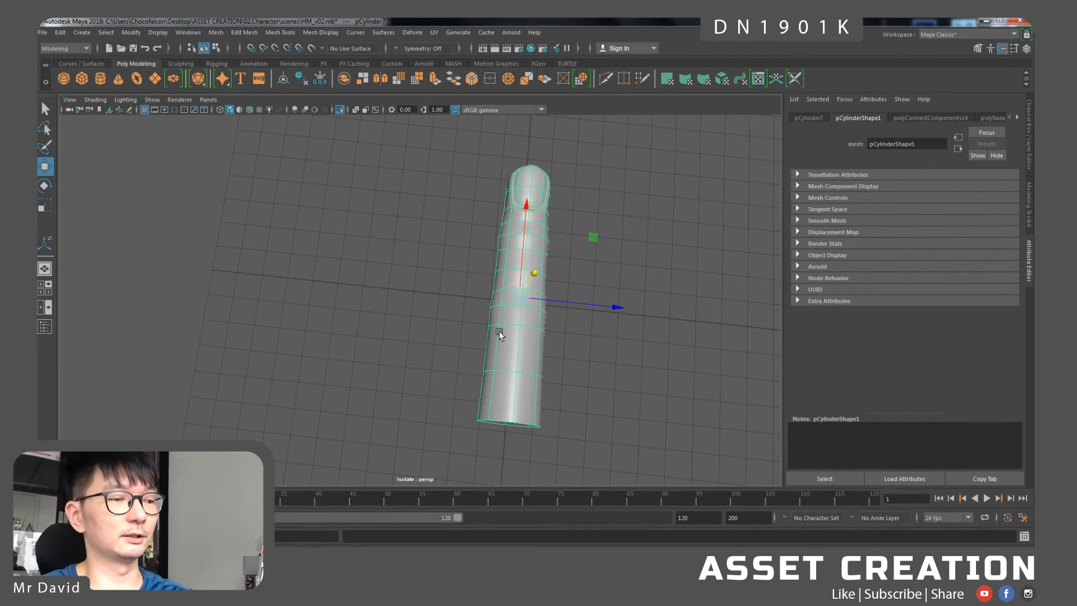
{"action": "key", "text": "ctrl+s"}
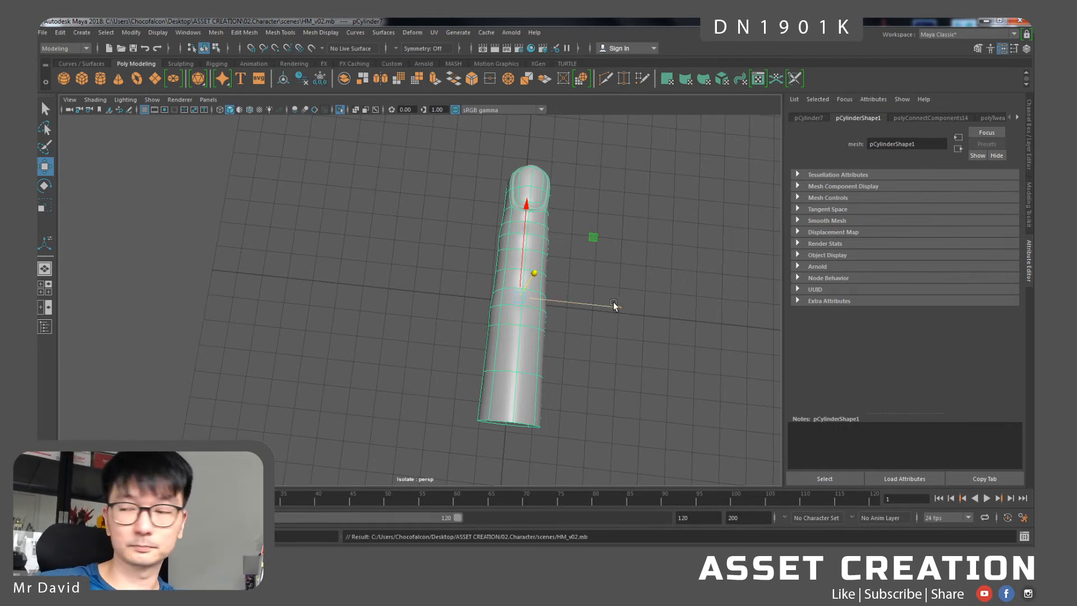
- Select the finger in object mode and snap its pivot to the open base end
{"action": "middle_click_drag", "start_coordinate": [602, 324], "coordinate": [486, 324], "text": "alt"}
{"action": "right_click_drag", "start_coordinate": [458, 280], "coordinate": [508, 266]}
{"action": "left_click", "coordinate": [503, 355]}
{"action": "left_click", "coordinate": [414, 327]}
{"action": "left_click_drag", "start_coordinate": [556, 393], "coordinate": [482, 326], "text": "alt"}
{"action": "key", "text": "d"}
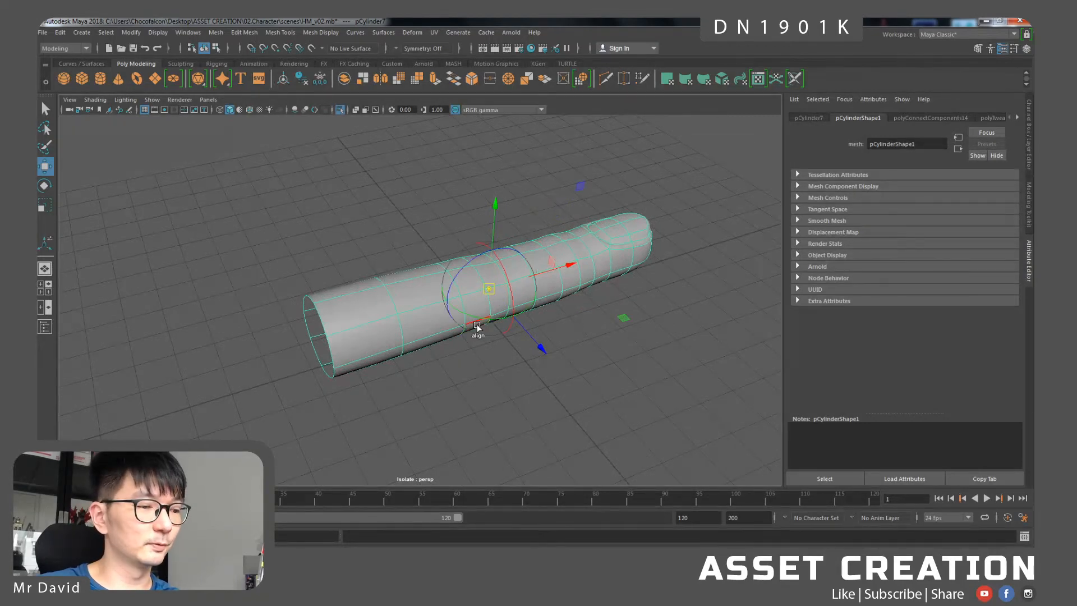
{"action": "key", "text": "v"}
{"action": "left_click_drag", "start_coordinate": [491, 291], "coordinate": [449, 331]}
{"action": "left_click_drag", "start_coordinate": [579, 166], "coordinate": [448, 280]}
{"action": "left_click_drag", "start_coordinate": [549, 320], "coordinate": [466, 327], "text": "alt"}
{"action": "left_click_drag", "start_coordinate": [713, 276], "coordinate": [303, 282]}
- Try rotating the finger about its relocated base pivot
{"action": "key", "text": "e"}
{"action": "left_click_drag", "start_coordinate": [361, 219], "coordinate": [345, 233]}
{"action": "key", "text": "ctrl+z"}
{"action": "key", "text": "q"}
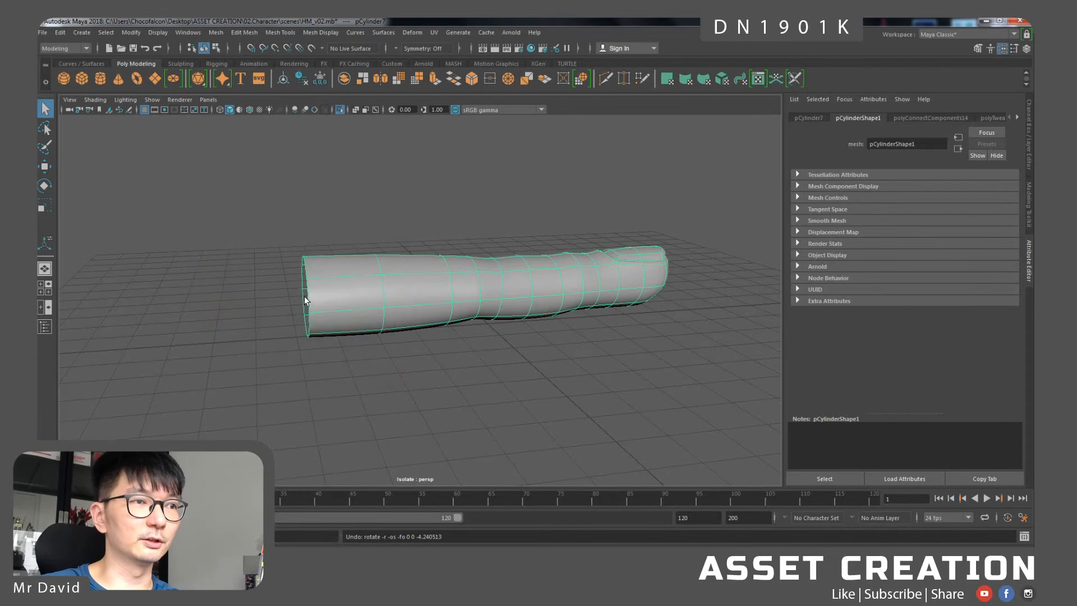
- Duplicate the finger, place the copy beside the original and scale it down slightly
{"action": "key", "text": "w"}
{"action": "left_click_drag", "start_coordinate": [304, 299], "coordinate": [521, 327], "text": "alt"}
{"action": "left_click_drag", "start_coordinate": [529, 280], "coordinate": [489, 311], "text": "alt"}
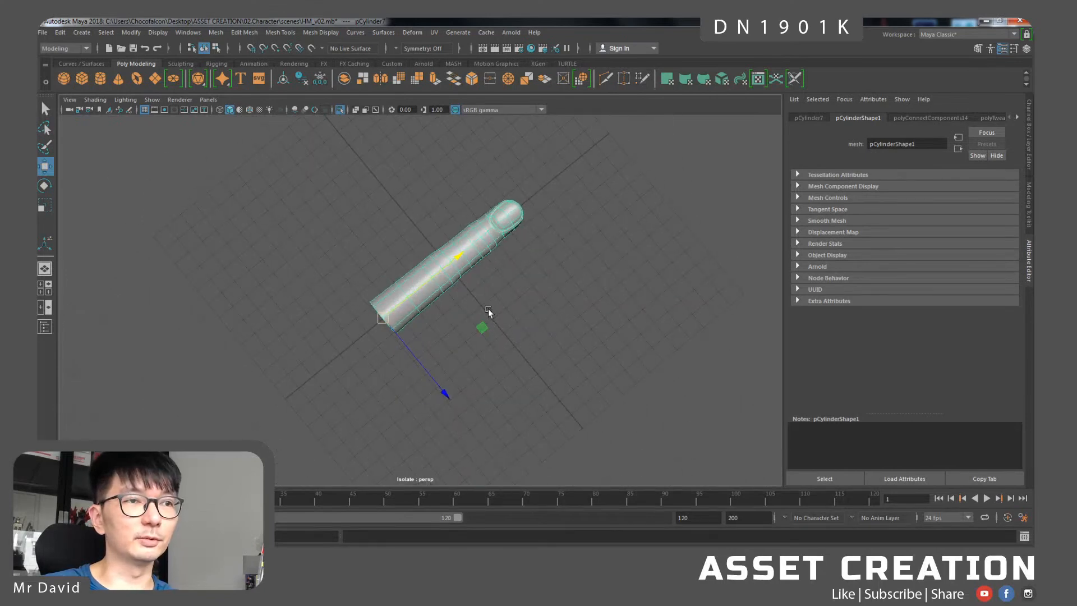
{"action": "left_click_drag", "start_coordinate": [419, 314], "coordinate": [470, 307], "text": "alt"}
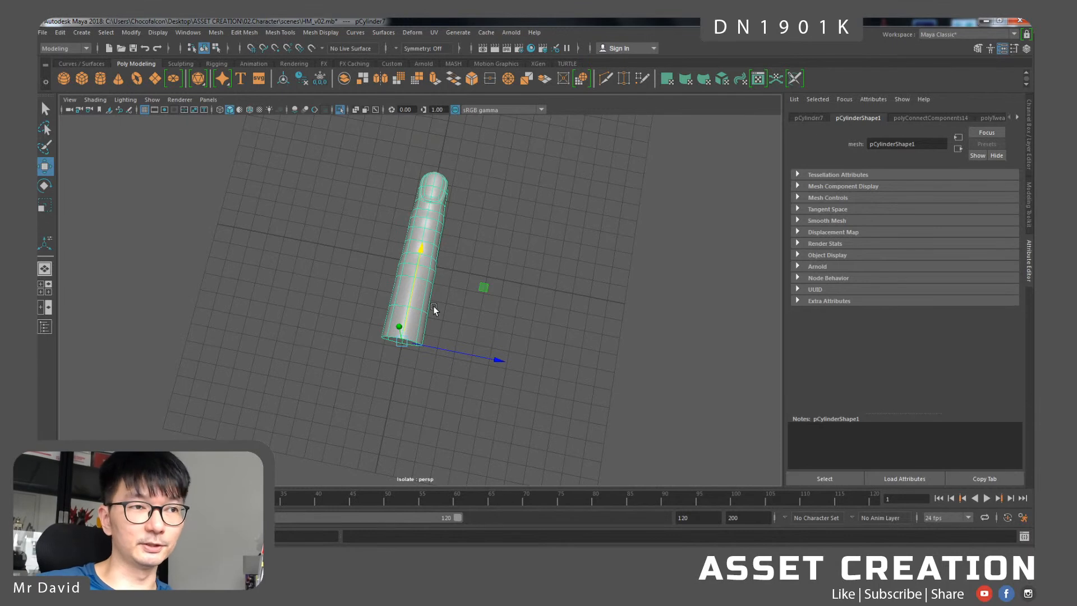
{"action": "key", "text": "ctrl+d"}
{"action": "mouse_move", "coordinate": [462, 353]}
{"action": "left_mouse_down"}
{"action": "mouse_move", "coordinate": [530, 368]}
{"action": "mouse_move", "coordinate": [481, 357]}
{"action": "left_mouse_up"}
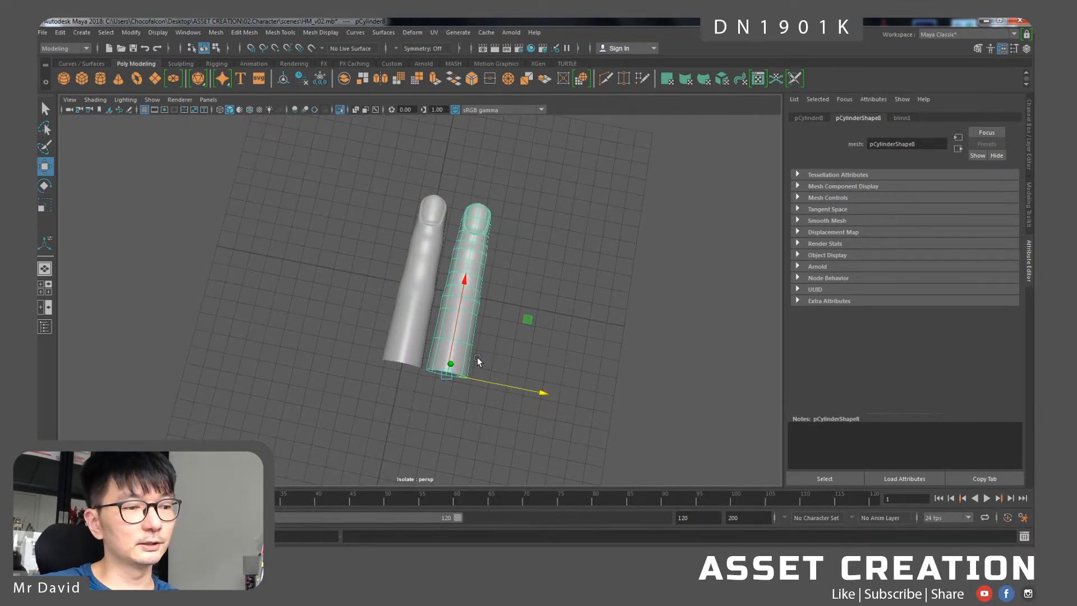
{"action": "key", "text": "r"}
{"action": "left_click_drag", "start_coordinate": [463, 398], "coordinate": [410, 390], "text": "alt"}
{"action": "left_click_drag", "start_coordinate": [455, 295], "coordinate": [472, 280], "text": "alt"}
{"action": "key", "text": "w"}
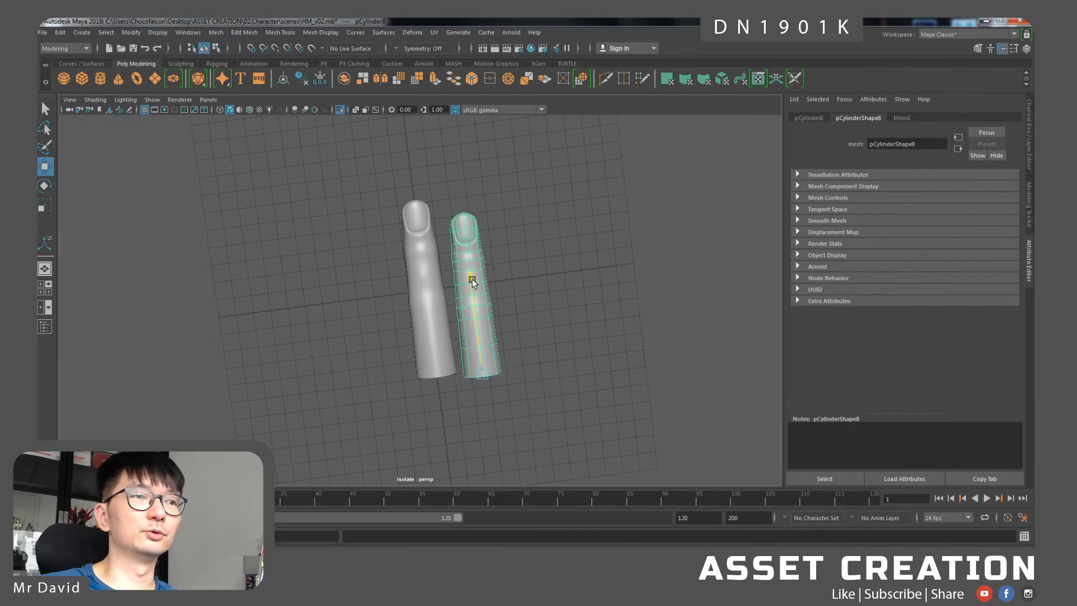
- Duplicate fingers onto the other side of the middle finger, scaling the outermost copy down as a little finger and spacing it
{"action": "left_click_drag", "start_coordinate": [573, 362], "coordinate": [439, 389]}
{"action": "key", "text": "ctrl+d"}
{"action": "left_click_drag", "start_coordinate": [339, 325], "coordinate": [335, 342]}
{"action": "key", "text": "r"}
{"action": "left_click_drag", "start_coordinate": [365, 425], "coordinate": [297, 420], "text": "alt"}
{"action": "key", "text": "w"}
{"action": "left_click_drag", "start_coordinate": [395, 345], "coordinate": [438, 344], "text": "alt"}
{"action": "left_click_drag", "start_coordinate": [433, 386], "coordinate": [436, 383]}
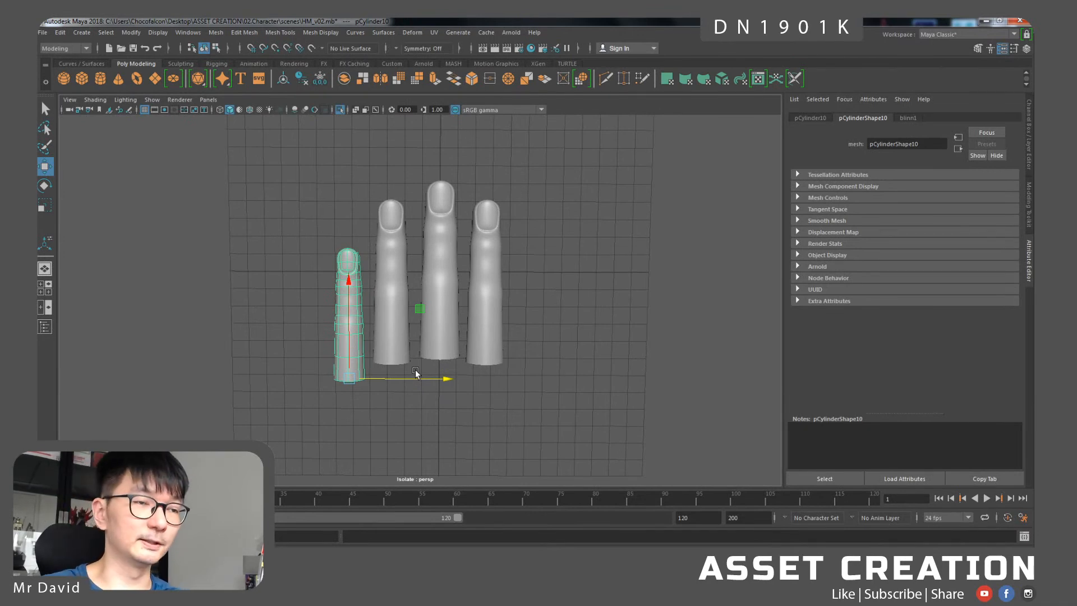
- Select all four fingers and move them forward along the X axis, clear of the grid centre
{"action": "left_click_drag", "start_coordinate": [416, 373], "coordinate": [483, 331], "text": "alt"}
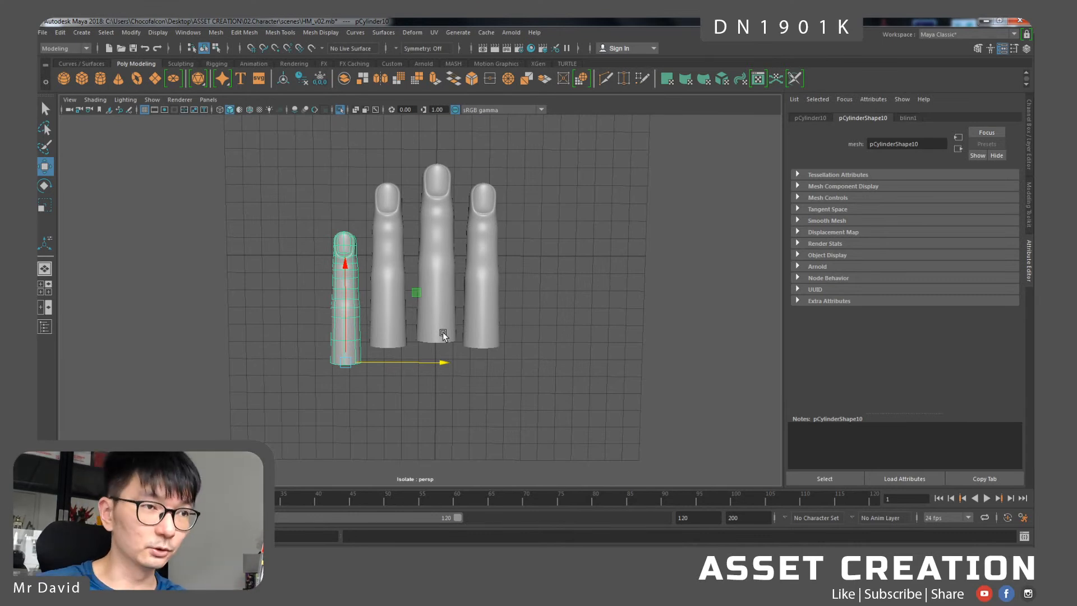
{"action": "left_click_drag", "start_coordinate": [493, 313], "coordinate": [226, 400], "text": "alt"}
{"action": "middle_click_drag", "start_coordinate": [432, 276], "coordinate": [413, 332], "text": "alt"}
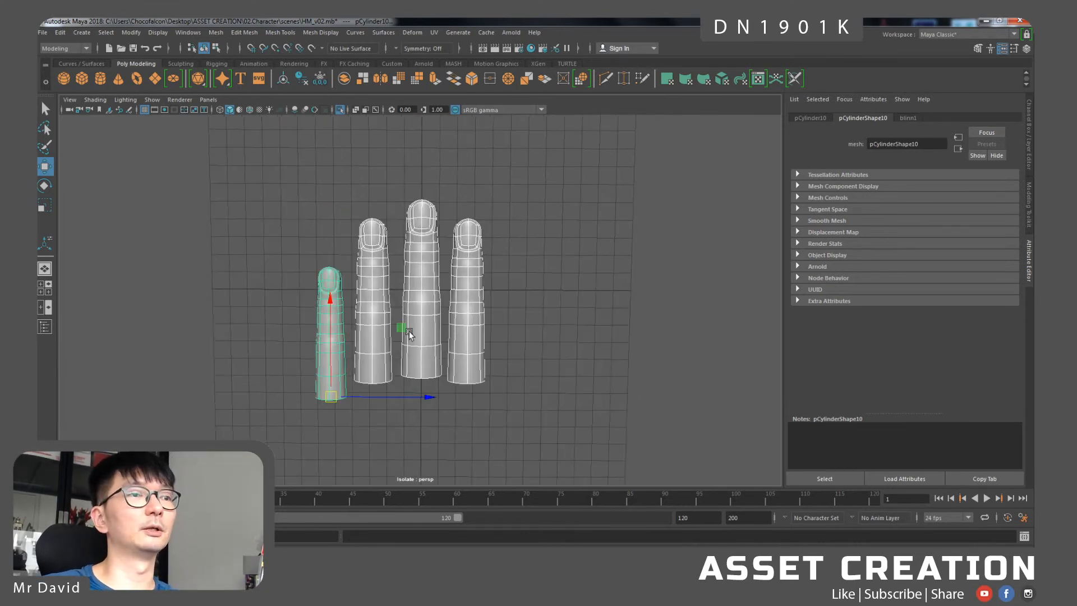
{"action": "left_click_drag", "start_coordinate": [337, 309], "coordinate": [339, 165]}
{"action": "middle_click_drag", "start_coordinate": [484, 239], "coordinate": [478, 297], "text": "alt"}
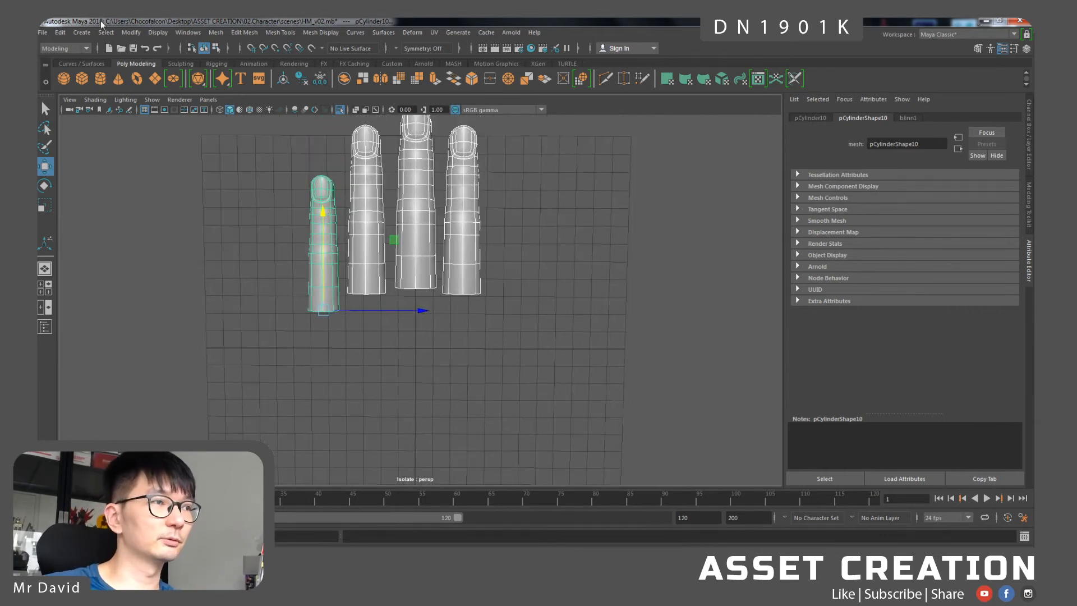
- Create a polygon cube at the grid centre and scale it up uniformly as the palm block
{"action": "left_click", "coordinate": [78, 83]}
{"action": "key", "text": "r"}
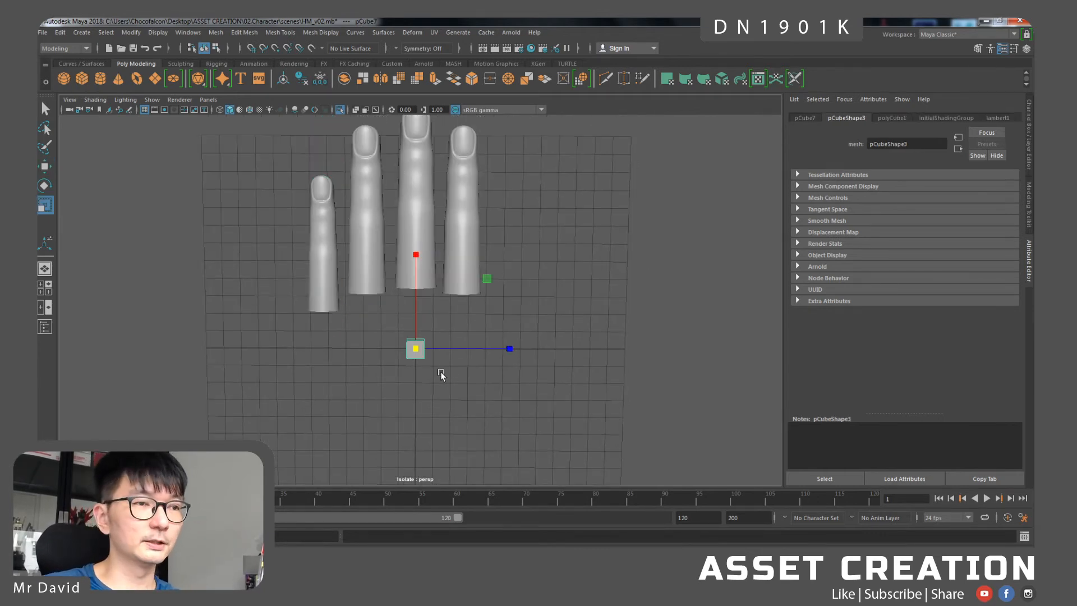
{"action": "left_click_drag", "start_coordinate": [415, 350], "coordinate": [517, 327]}
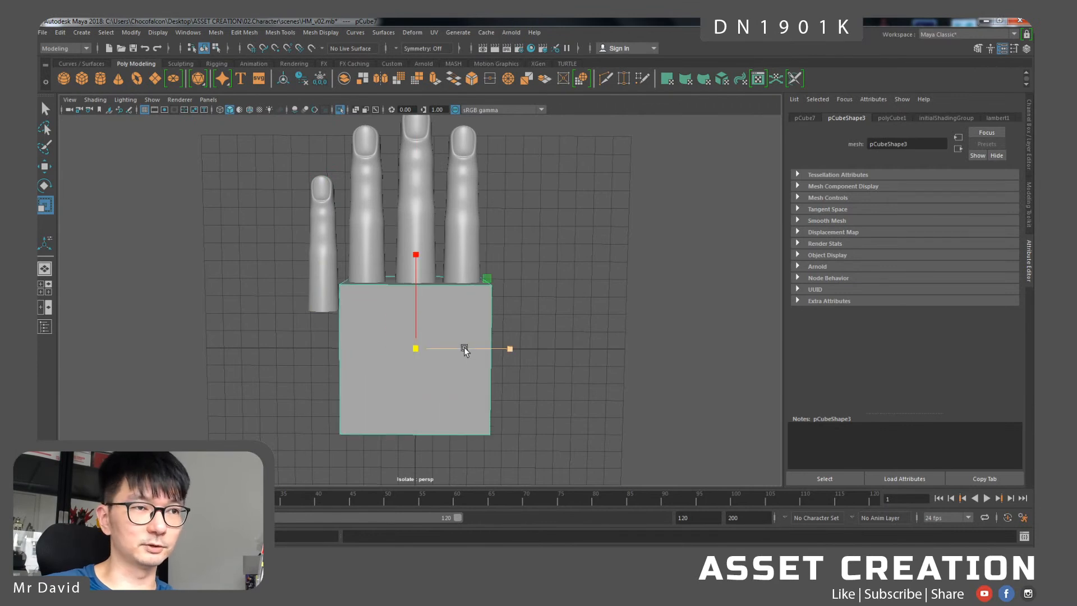
- Position the cube against the finger bases and scale it uniformly to about 8.91 so it spans all four fingers
{"action": "middle_click_drag", "start_coordinate": [464, 349], "coordinate": [468, 335], "text": "alt"}
{"action": "key", "text": "w"}
{"action": "left_click_drag", "start_coordinate": [428, 235], "coordinate": [428, 264]}
{"action": "key", "text": "r"}
{"action": "left_click_drag", "start_coordinate": [428, 357], "coordinate": [445, 351]}
{"action": "key", "text": "w"}
{"action": "left_click_drag", "start_coordinate": [519, 360], "coordinate": [493, 360]}
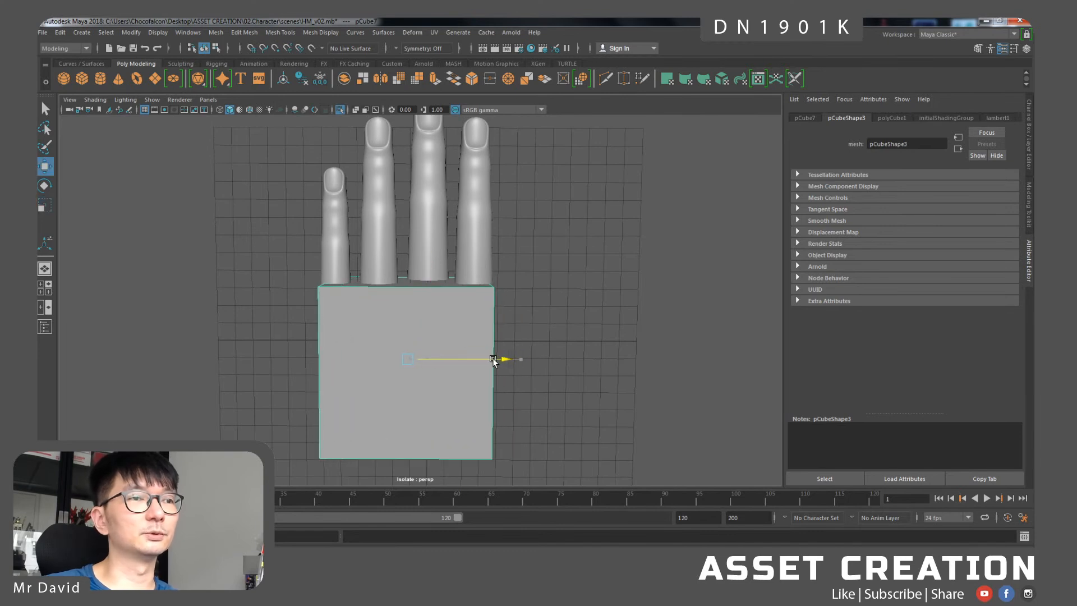
{"action": "mouse_move", "coordinate": [407, 272]}
{"action": "left_mouse_down"}
{"action": "mouse_move", "coordinate": [408, 282]}
{"action": "mouse_move", "coordinate": [409, 269]}
{"action": "left_mouse_up"}
- Show the cube's polyCube1 creation settings
{"action": "left_click_drag", "start_coordinate": [441, 305], "coordinate": [600, 261], "text": "alt"}
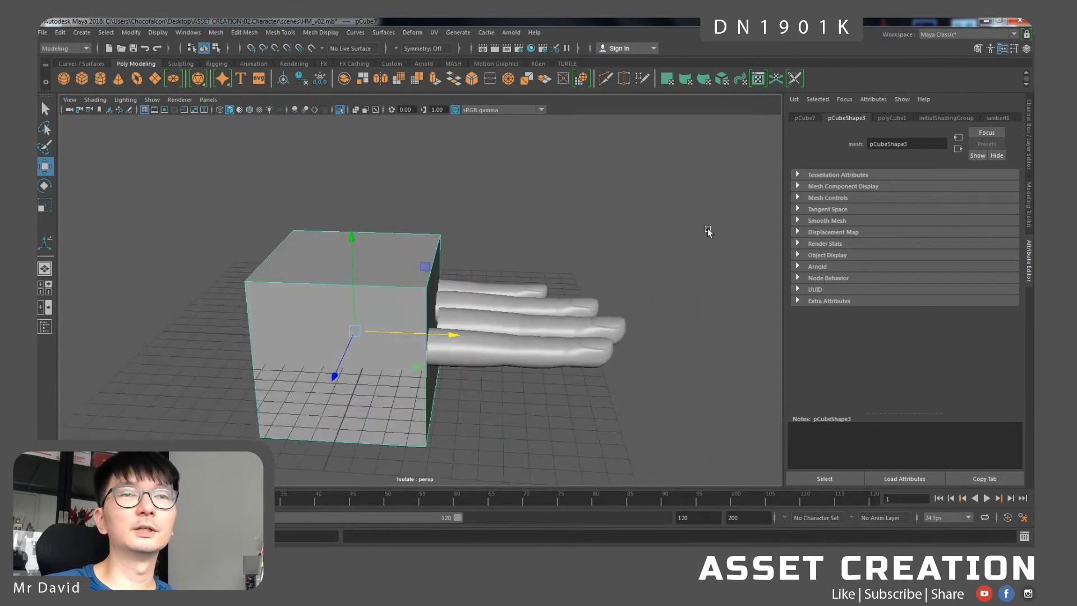
{"action": "left_click", "coordinate": [1029, 149]}
{"action": "left_click", "coordinate": [913, 238]}
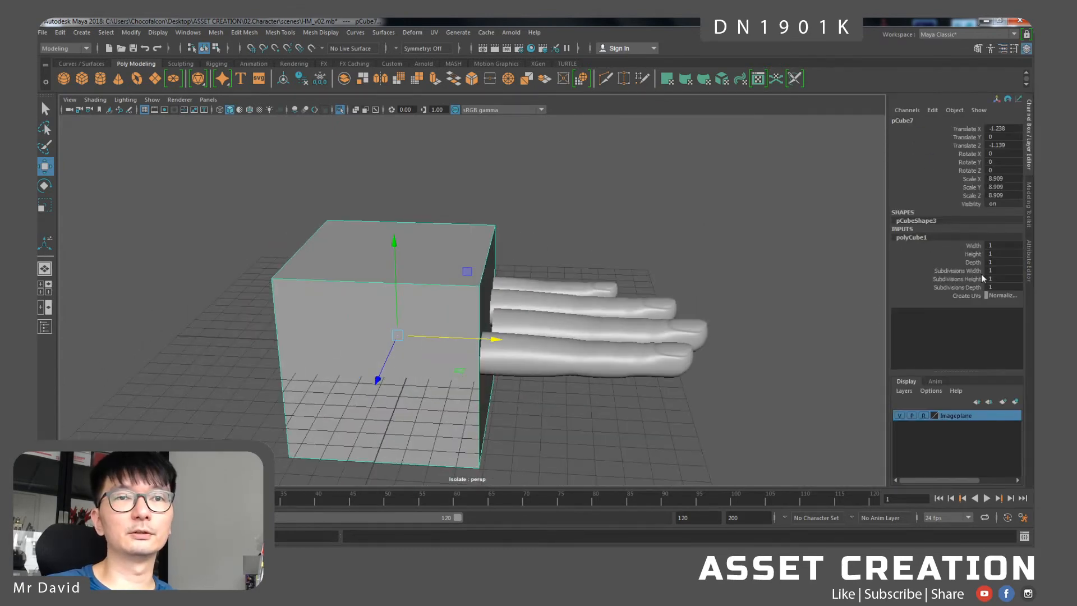
{"action": "type", "text": "2"}
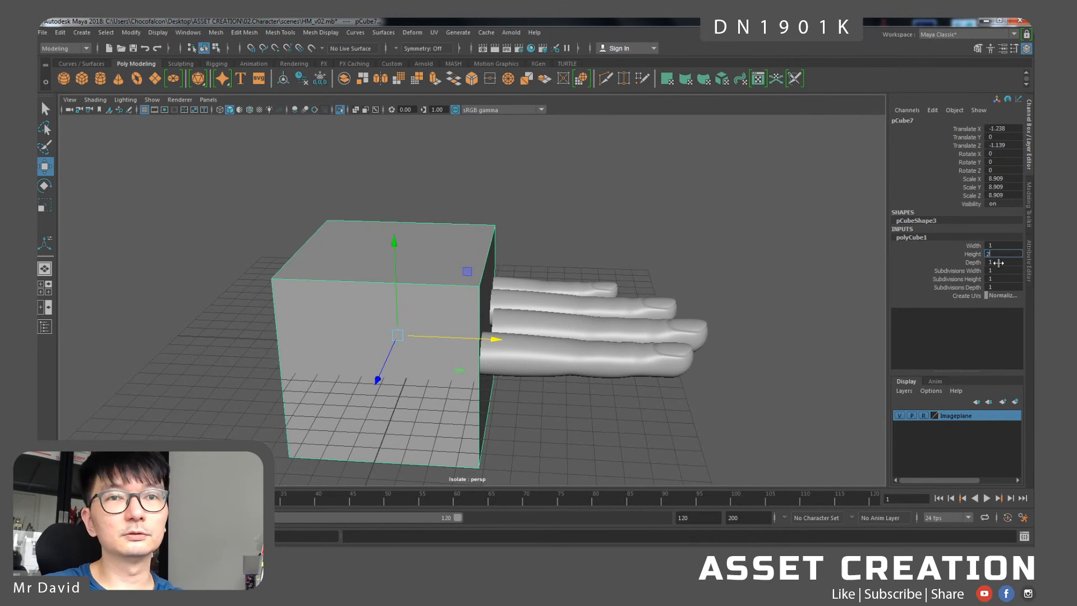
{"action": "left_click", "coordinate": [998, 262]}
{"action": "type", "text": "2"}
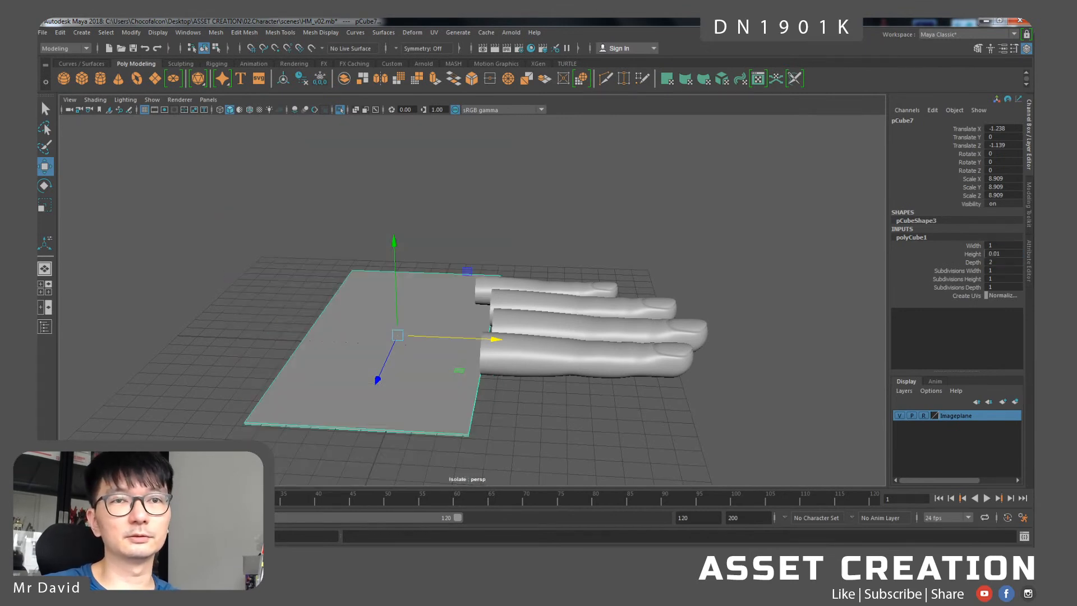
{"action": "key", "text": "1"}
{"action": "left_click", "coordinate": [1005, 262]}
{"action": "left_click", "coordinate": [1004, 254]}
{"action": "type", "text": "0.1"}
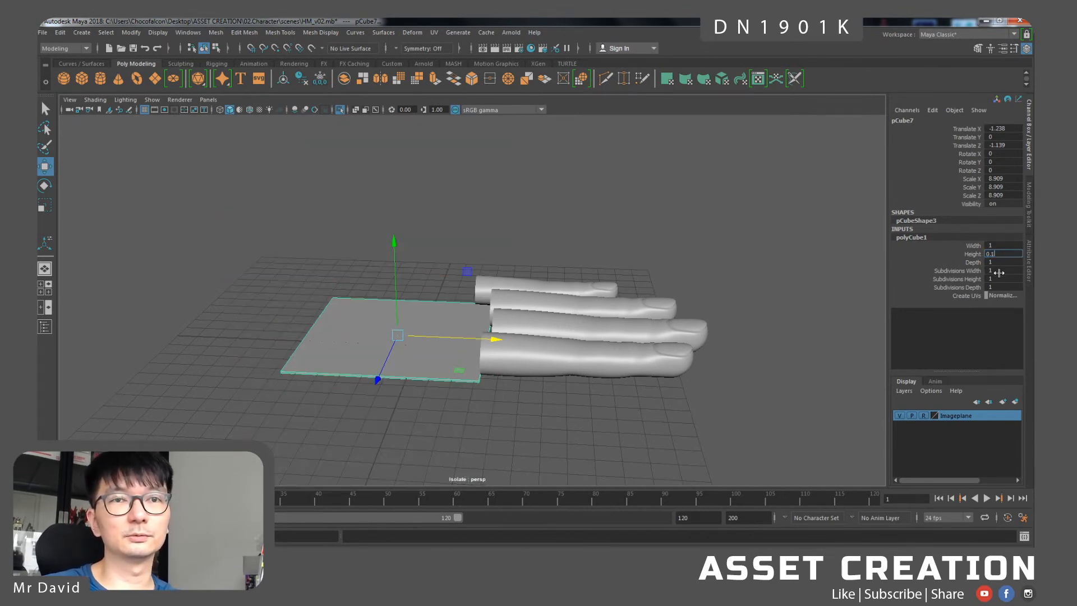
- Set the cube's width and depth subdivisions to 2
{"action": "left_click", "coordinate": [998, 271]}
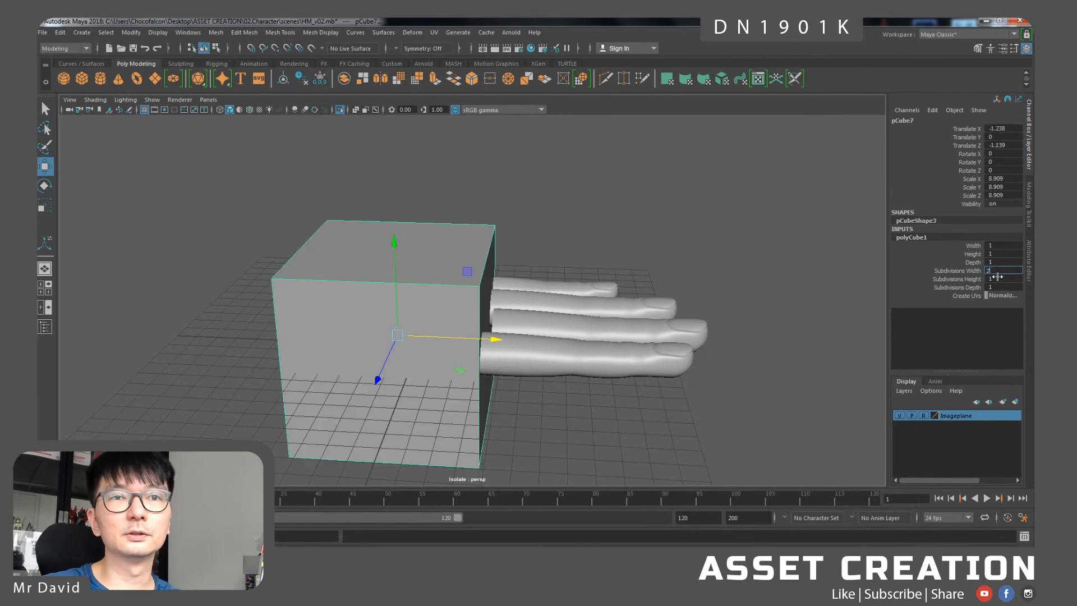
{"action": "type", "text": "2"}
{"action": "left_click", "coordinate": [1000, 278]}
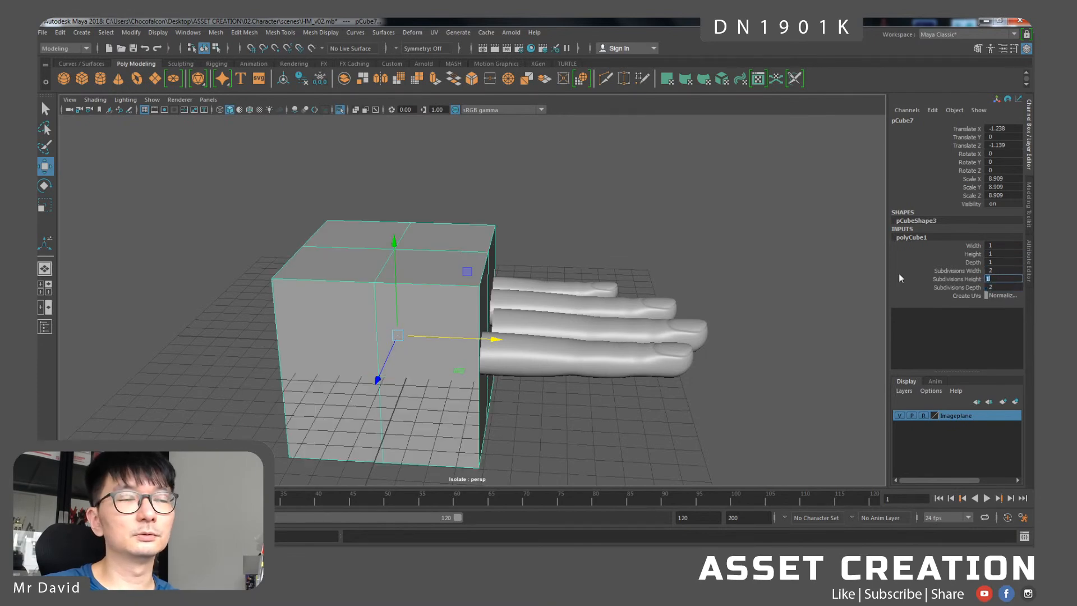
- Scale the cube down vertically into a flatter palm block
{"action": "left_click_drag", "start_coordinate": [616, 198], "coordinate": [557, 202], "text": "alt"}
{"action": "key", "text": "r"}
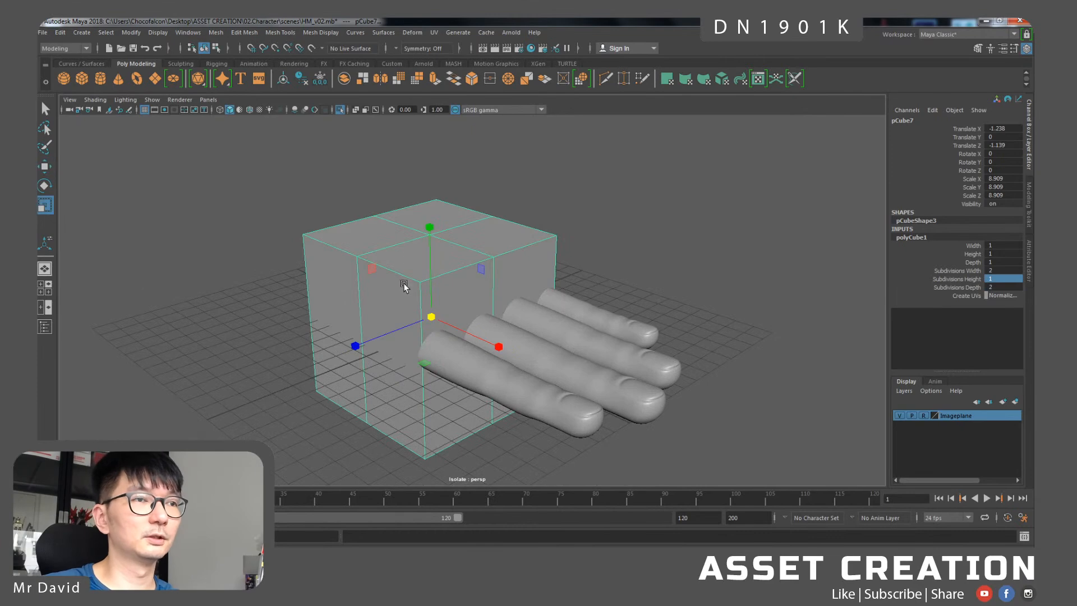
{"action": "mouse_move", "coordinate": [431, 229]}
{"action": "left_mouse_down"}
{"action": "mouse_move", "coordinate": [438, 295]}
{"action": "mouse_move", "coordinate": [430, 239]}
{"action": "left_mouse_up"}
{"action": "key", "text": "w"}
{"action": "left_click_drag", "start_coordinate": [517, 267], "coordinate": [512, 252], "text": "alt"}
- Select the two upper edges along the palm's index-finger side and lower them to slope the top
{"action": "right_click_drag", "start_coordinate": [511, 252], "coordinate": [532, 270]}
{"action": "left_click_drag", "start_coordinate": [608, 250], "coordinate": [577, 261], "text": "alt"}
{"action": "left_click_drag", "start_coordinate": [436, 292], "coordinate": [465, 308], "text": "alt"}
{"action": "right_click_drag", "start_coordinate": [476, 291], "coordinate": [466, 256]}
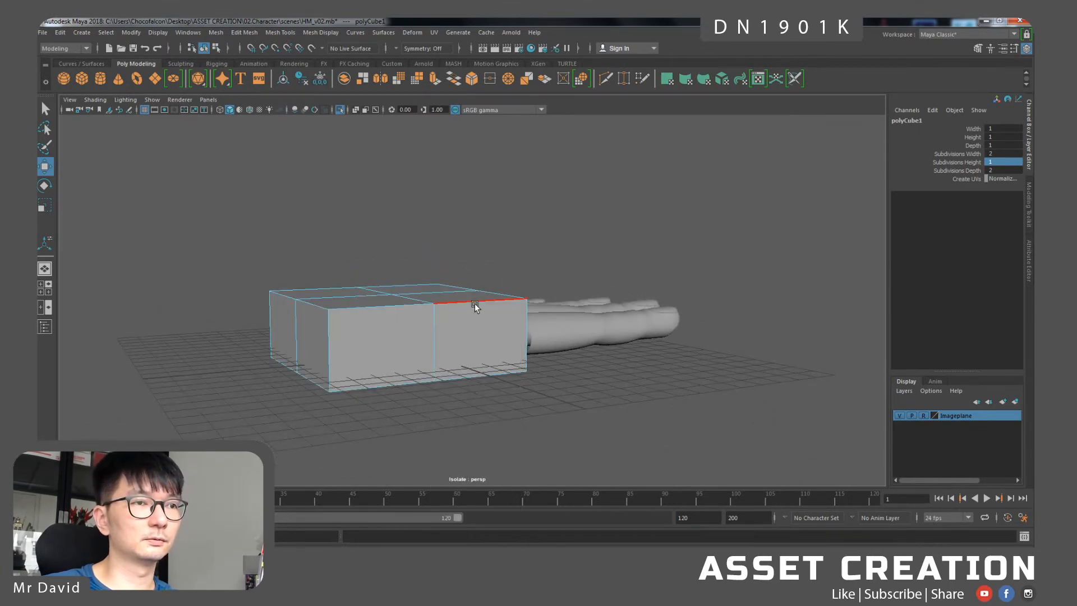
{"action": "left_click", "coordinate": [474, 304]}
{"action": "left_click", "coordinate": [352, 305], "text": "shift"}
{"action": "left_click_drag", "start_coordinate": [430, 230], "coordinate": [430, 253]}
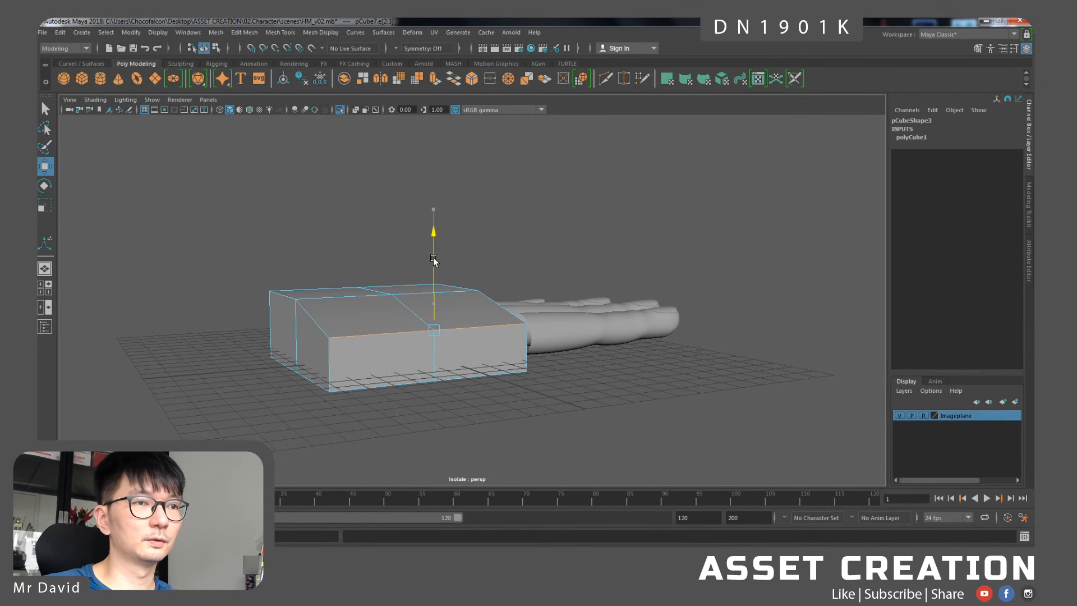
- Select the two side faces on the little-finger side of the palm and shift them along its width
{"action": "left_click_drag", "start_coordinate": [521, 310], "coordinate": [396, 320], "text": "alt"}
{"action": "right_click_drag", "start_coordinate": [395, 320], "coordinate": [372, 336]}
{"action": "left_click", "coordinate": [348, 317]}
{"action": "left_click", "coordinate": [397, 328], "text": "shift"}
{"action": "left_click_drag", "start_coordinate": [329, 336], "coordinate": [320, 337]}
{"action": "left_click_drag", "start_coordinate": [505, 312], "coordinate": [463, 322], "text": "alt"}
{"action": "left_click", "coordinate": [590, 341]}
{"action": "left_click_drag", "start_coordinate": [589, 340], "coordinate": [479, 301], "text": "alt"}
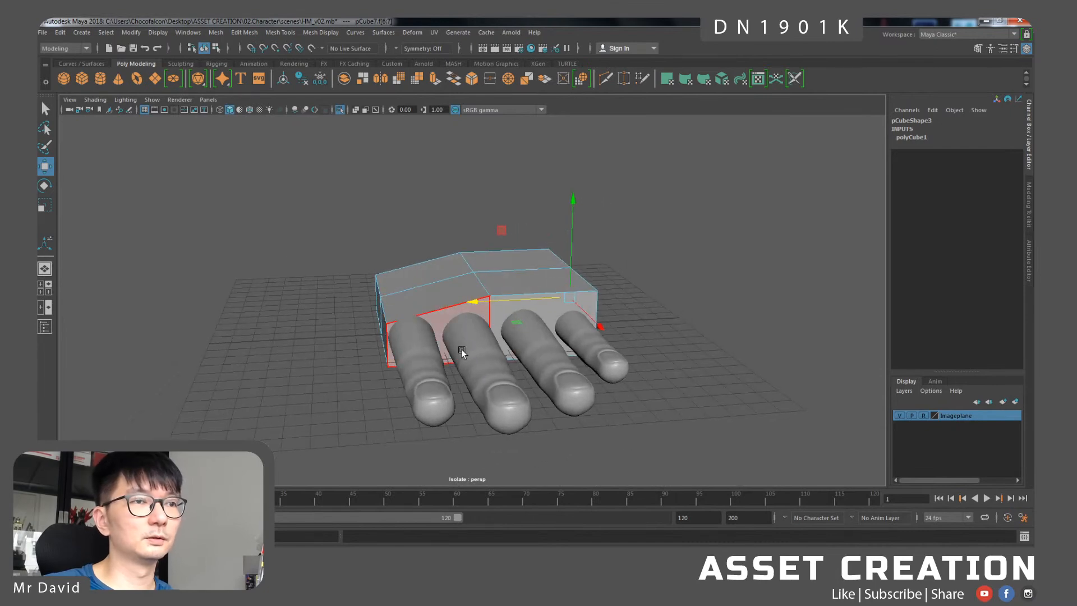
- Select the lengthwise middle edges on the palm's underside and adjust their height
{"action": "right_click_drag", "start_coordinate": [476, 281], "coordinate": [487, 251]}
{"action": "left_click_drag", "start_coordinate": [490, 361], "coordinate": [483, 363], "text": "alt"}
{"action": "double_click", "coordinate": [491, 364]}
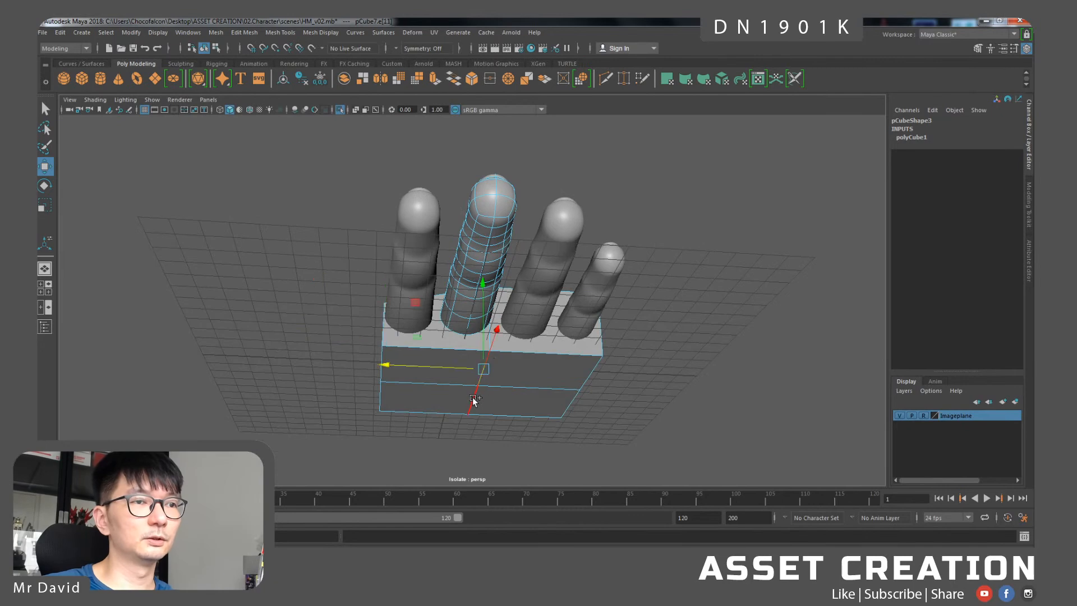
{"action": "left_click_drag", "start_coordinate": [477, 314], "coordinate": [530, 385], "text": "alt"}
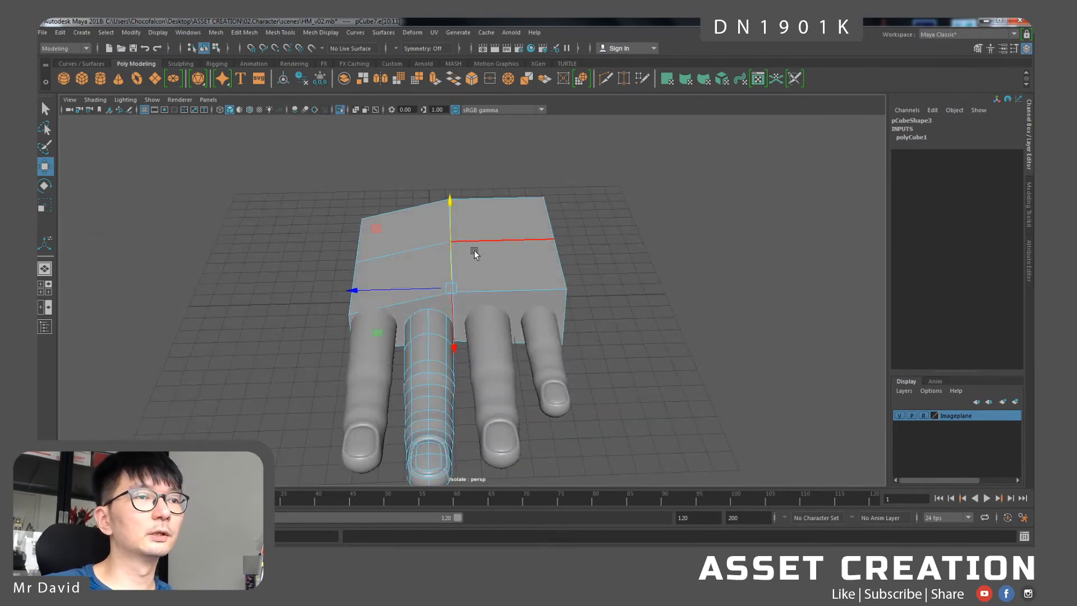
- Select the wrist-end edges, move them back to lengthen the palm and scale them across its width
{"action": "left_click_drag", "start_coordinate": [476, 250], "coordinate": [440, 312], "text": "alt"}
{"action": "left_click_drag", "start_coordinate": [366, 305], "coordinate": [529, 382]}
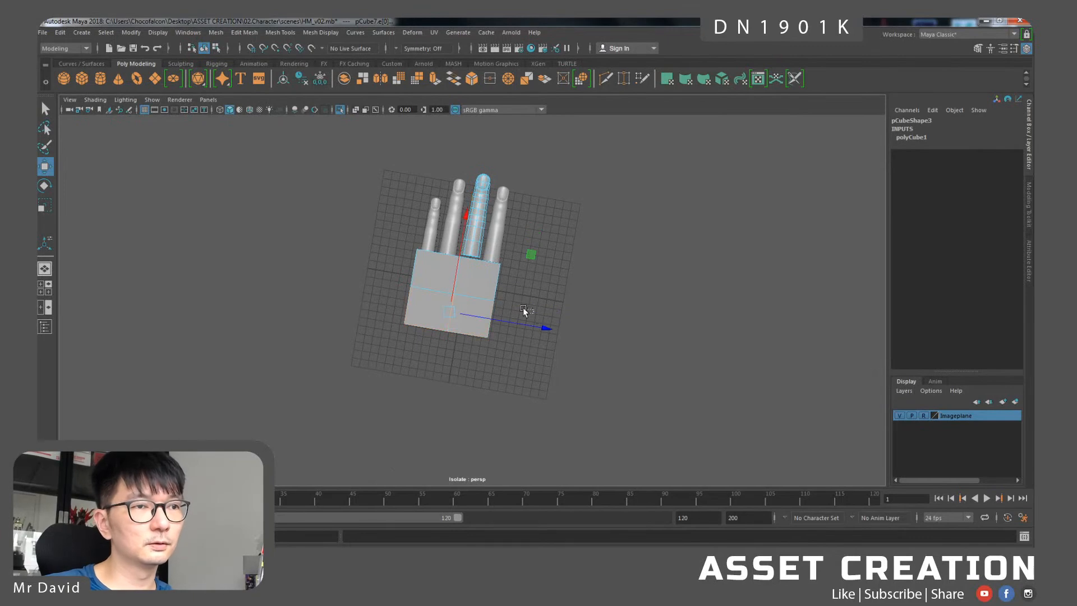
{"action": "left_click_drag", "start_coordinate": [379, 236], "coordinate": [379, 235], "text": "ctrl"}
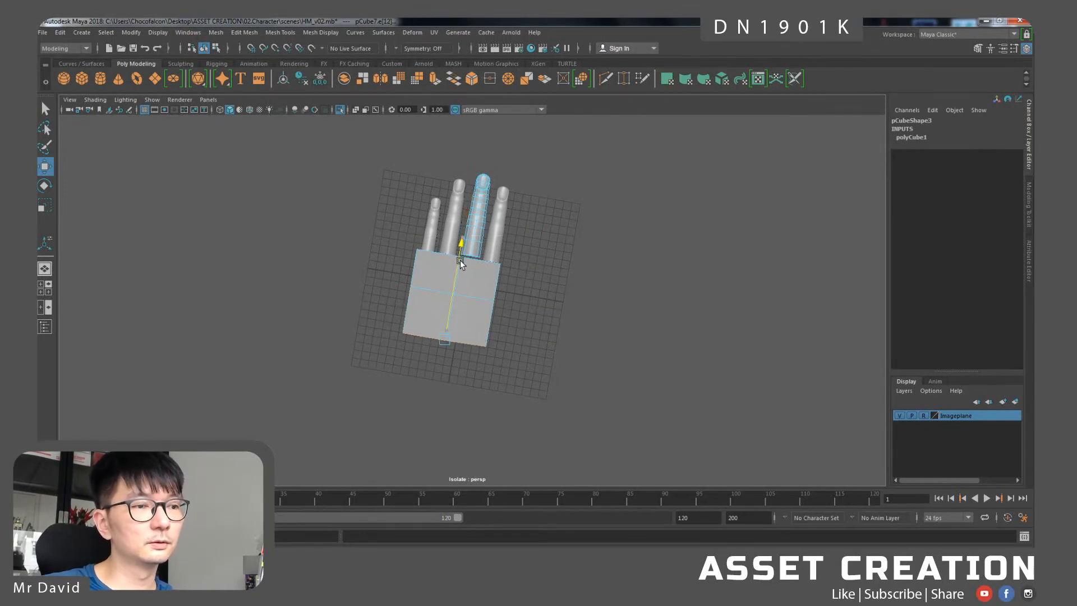
{"action": "key", "text": "r"}
{"action": "left_click_drag", "start_coordinate": [528, 355], "coordinate": [528, 354]}
{"action": "middle_click_drag", "start_coordinate": [444, 261], "coordinate": [406, 261], "text": "alt"}
{"action": "left_click_drag", "start_coordinate": [408, 412], "coordinate": [405, 275], "text": "alt"}
{"action": "right_click_drag", "start_coordinate": [415, 303], "coordinate": [463, 349], "text": "alt"}
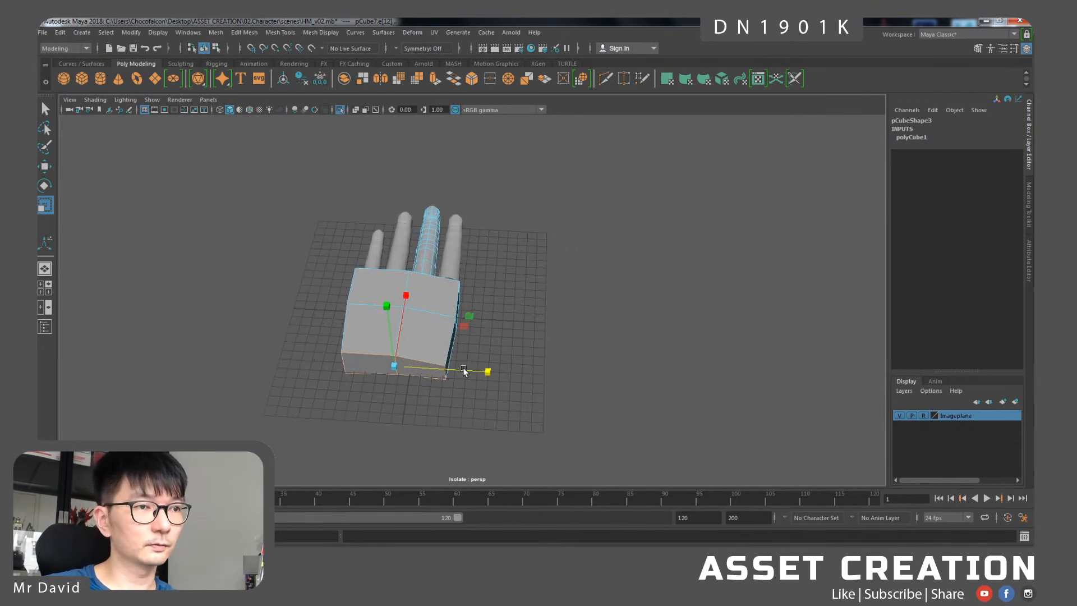
{"action": "left_click_drag", "start_coordinate": [456, 307], "coordinate": [335, 315], "text": "alt"}
{"action": "key", "text": "1"}
{"action": "left_click_drag", "start_coordinate": [364, 271], "coordinate": [411, 272], "text": "alt"}
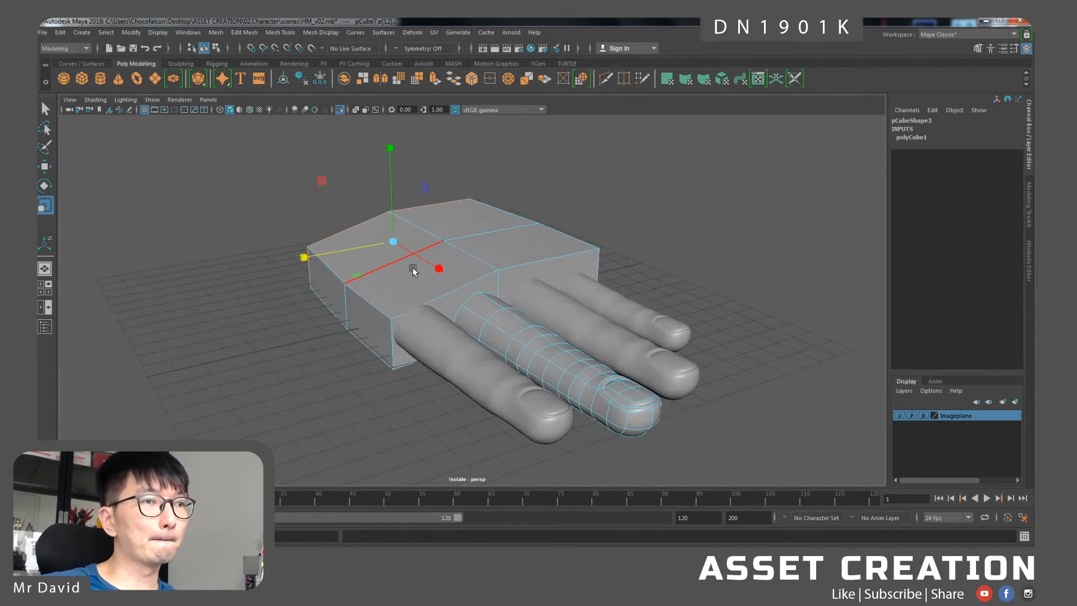
- Adjust the heights of the palm's upper knuckle-side edges and its upper middle crosswise edges
{"action": "left_click", "coordinate": [454, 286]}
{"action": "left_click", "coordinate": [505, 269], "text": "shift"}
{"action": "key", "text": "w"}
{"action": "left_click_drag", "start_coordinate": [504, 221], "coordinate": [352, 229]}
{"action": "left_click", "coordinate": [431, 262]}
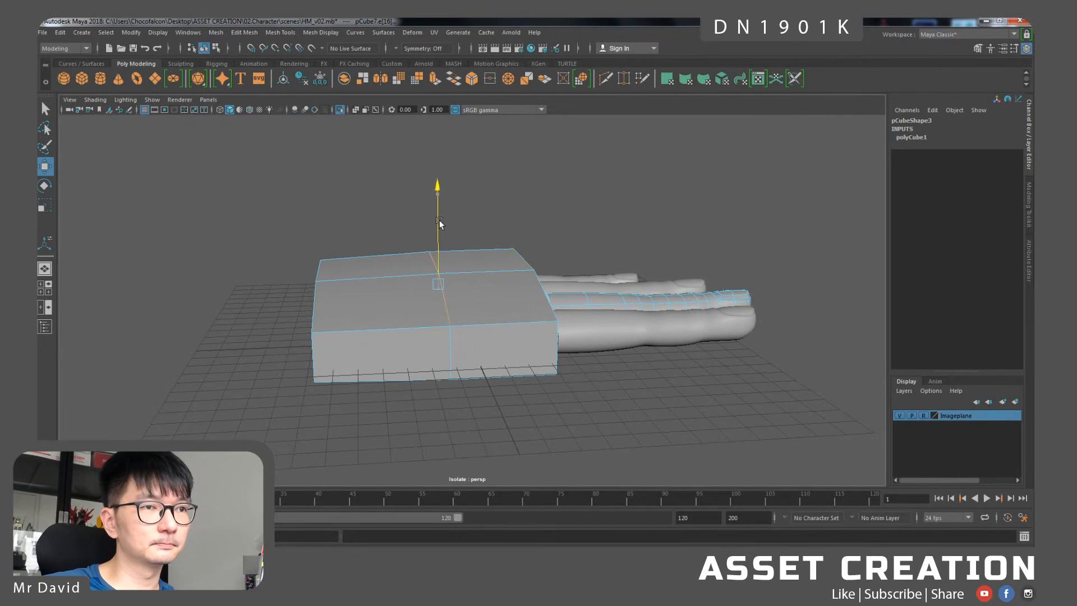
- Adjust the height of the palm's two upper wrist-end edges and fine-tune the neighbouring top edges
{"action": "left_click", "coordinate": [315, 273]}
{"action": "key", "text": "q"}
{"action": "left_click", "coordinate": [313, 307], "text": "shift"}
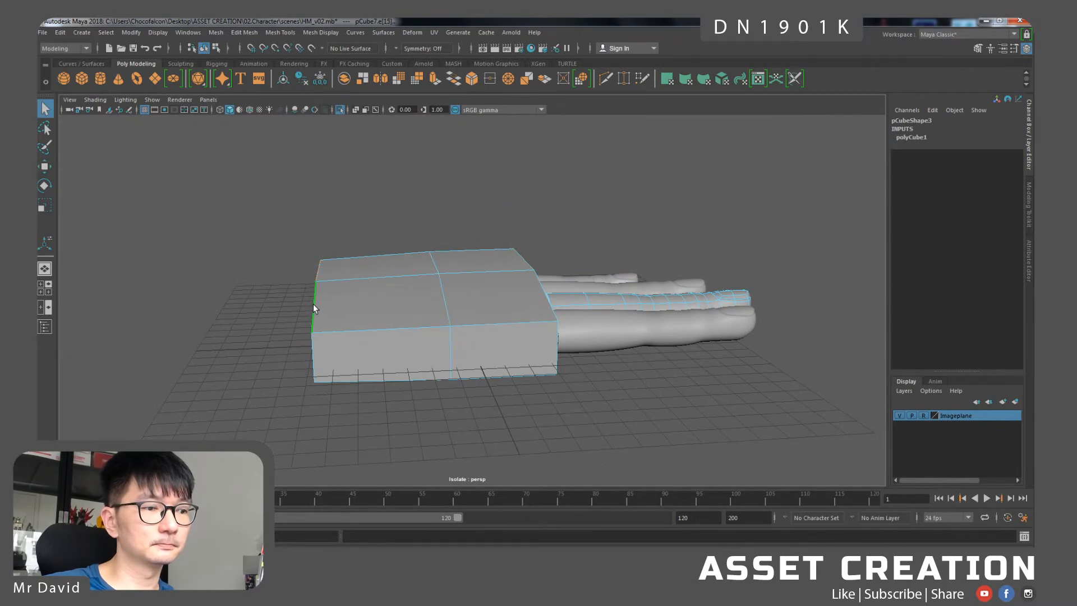
{"action": "scroll", "coordinate": [314, 307], "scroll_direction": "down", "scroll_amount": 1}
{"action": "key", "text": "w"}
{"action": "left_click_drag", "start_coordinate": [333, 231], "coordinate": [430, 337]}
{"action": "left_click", "coordinate": [432, 345]}
{"action": "left_click", "coordinate": [449, 295]}
{"action": "left_click", "coordinate": [432, 283]}
{"action": "key", "text": "ctrl+z"}
{"action": "left_click_drag", "start_coordinate": [440, 260], "coordinate": [440, 266]}
- Extrude the palm's two wrist-end faces outward with a Local Translate Z of 1.01
{"action": "right_click_drag", "start_coordinate": [407, 281], "coordinate": [406, 320]}
{"action": "left_click", "coordinate": [406, 320]}
{"action": "left_click", "coordinate": [492, 325], "text": "shift"}
{"action": "left_click_drag", "start_coordinate": [479, 336], "coordinate": [409, 342], "text": "alt"}
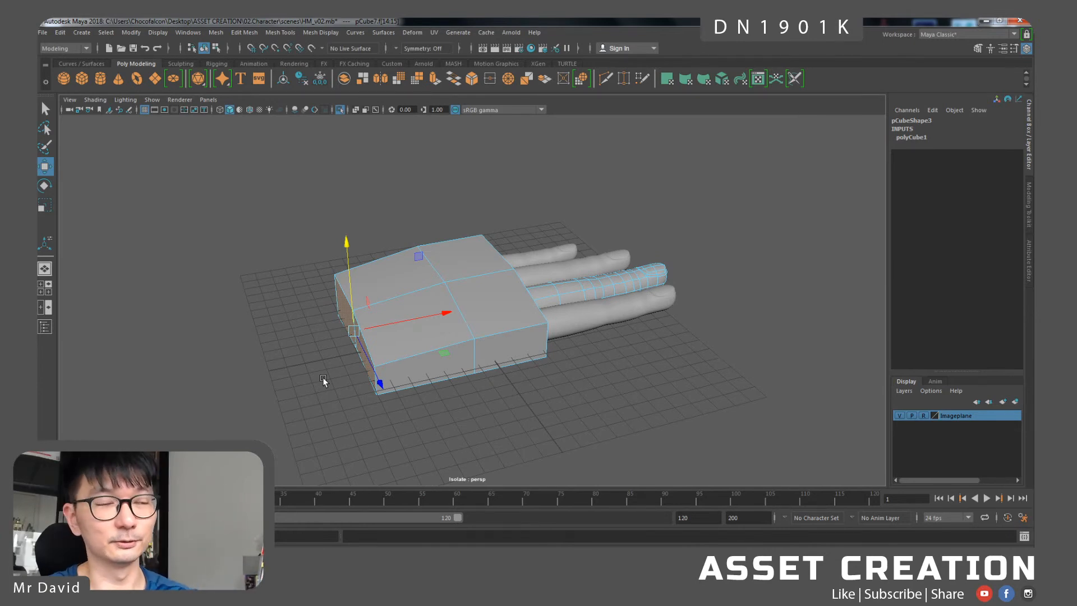
{"action": "key", "text": "ctrl+e"}
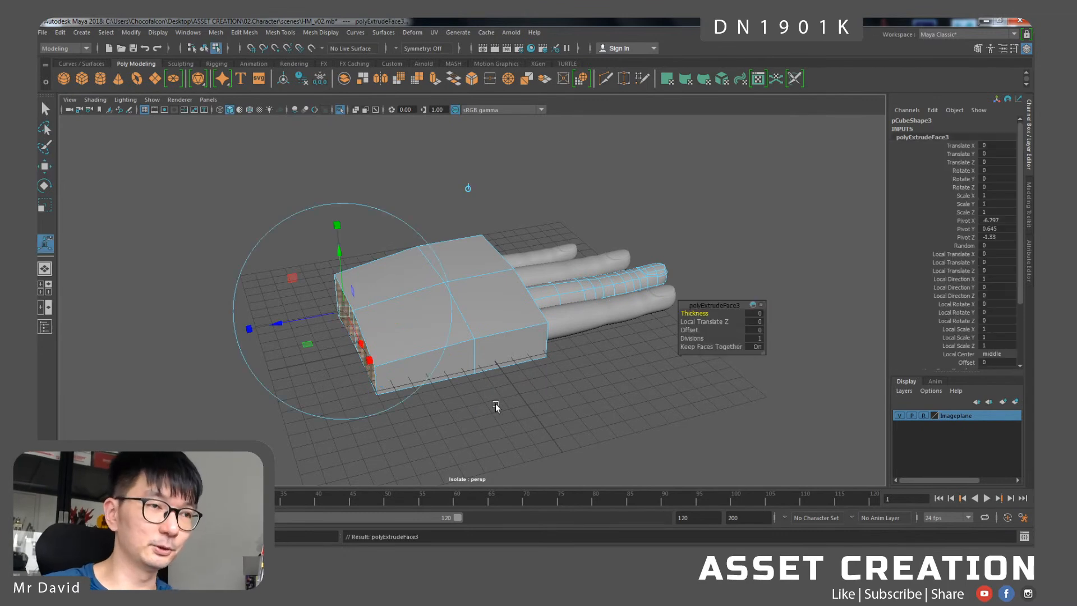
{"action": "left_click_drag", "start_coordinate": [276, 324], "coordinate": [259, 326]}
{"action": "key", "text": "r"}
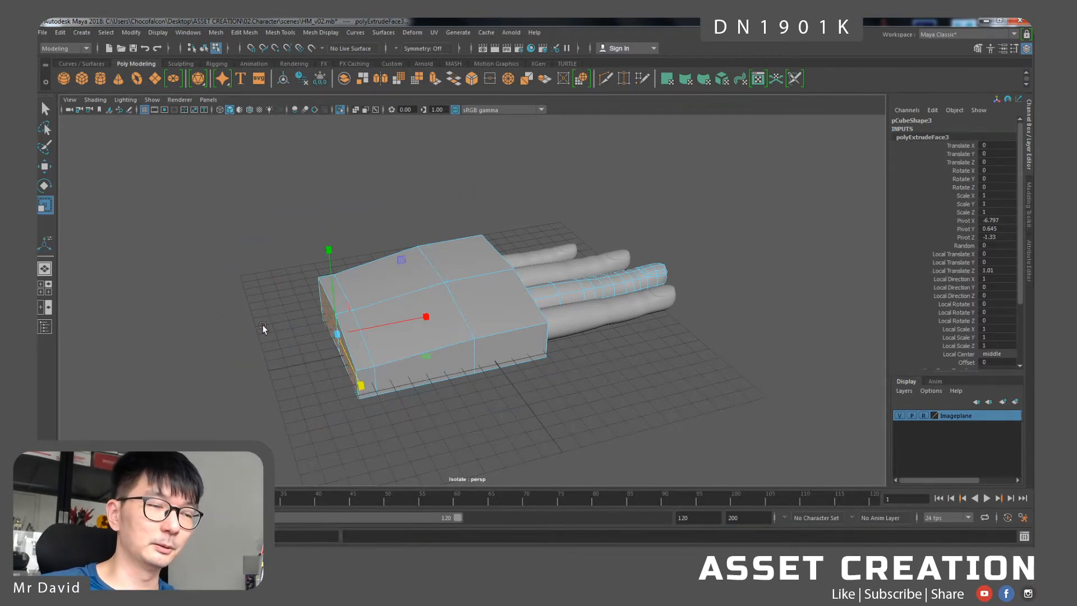
{"action": "mouse_move", "coordinate": [367, 349]}
{"action": "left_mouse_down", "text": "alt"}
{"action": "mouse_move", "coordinate": [409, 359]}
{"action": "mouse_move", "coordinate": [409, 385]}
{"action": "mouse_move", "coordinate": [409, 337]}
{"action": "mouse_move", "coordinate": [381, 365]}
{"action": "left_mouse_up", "text": "alt"}
{"action": "key", "text": "w"}
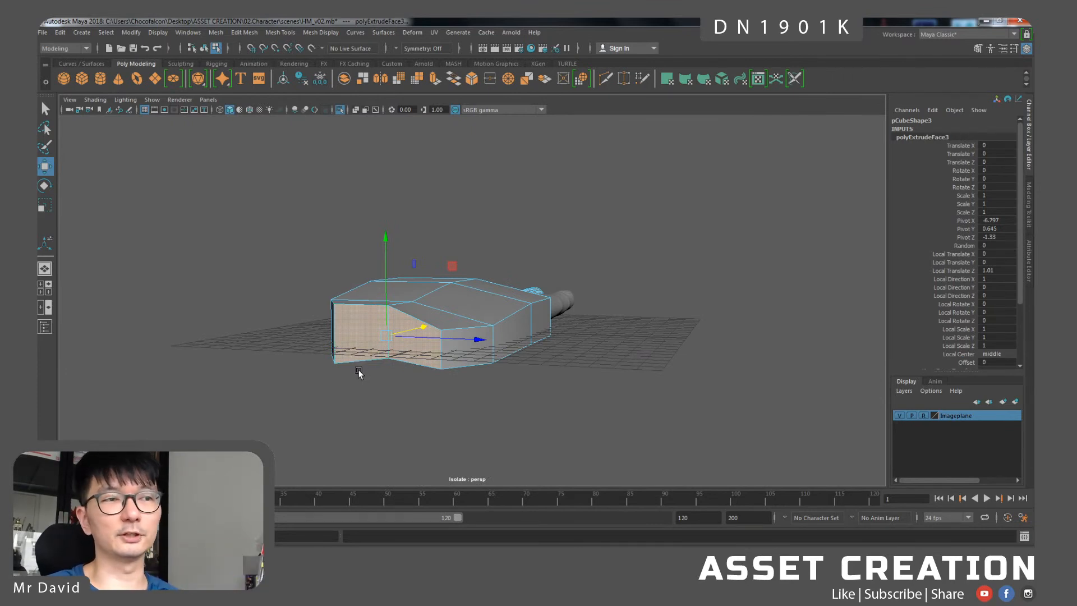
{"action": "left_click_drag", "start_coordinate": [317, 284], "coordinate": [365, 331], "text": "alt"}
- Scale the wrist end's two upper corner vertices closer together and adjust their heights to round the upper outline
{"action": "right_click_drag", "start_coordinate": [414, 280], "coordinate": [364, 281]}
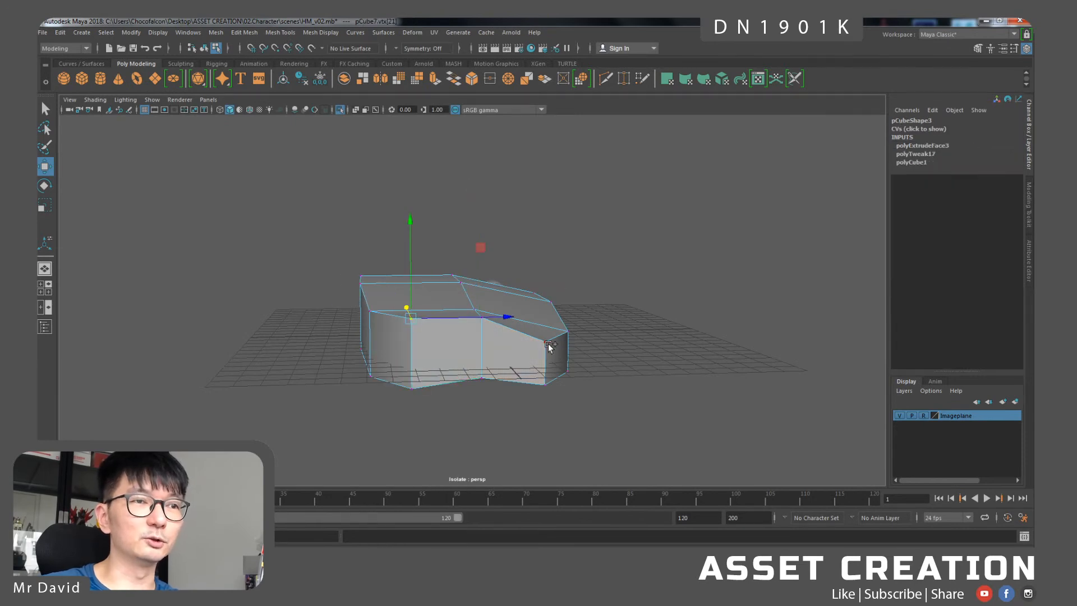
{"action": "key", "text": "r"}
{"action": "left_click", "coordinate": [566, 329]}
{"action": "key", "text": "ctrl+z"}
{"action": "left_click_drag", "start_coordinate": [570, 329], "coordinate": [552, 329]}
{"action": "key", "text": "w"}
{"action": "left_click_drag", "start_coordinate": [479, 247], "coordinate": [481, 261]}
{"action": "left_click_drag", "start_coordinate": [436, 362], "coordinate": [377, 256], "text": "ctrl"}
{"action": "left_click_drag", "start_coordinate": [533, 308], "coordinate": [534, 283]}
- Lower the wrist end's bottom middle vertex and scale its two bottom corner vertices closer together
{"action": "left_click", "coordinate": [481, 378]}
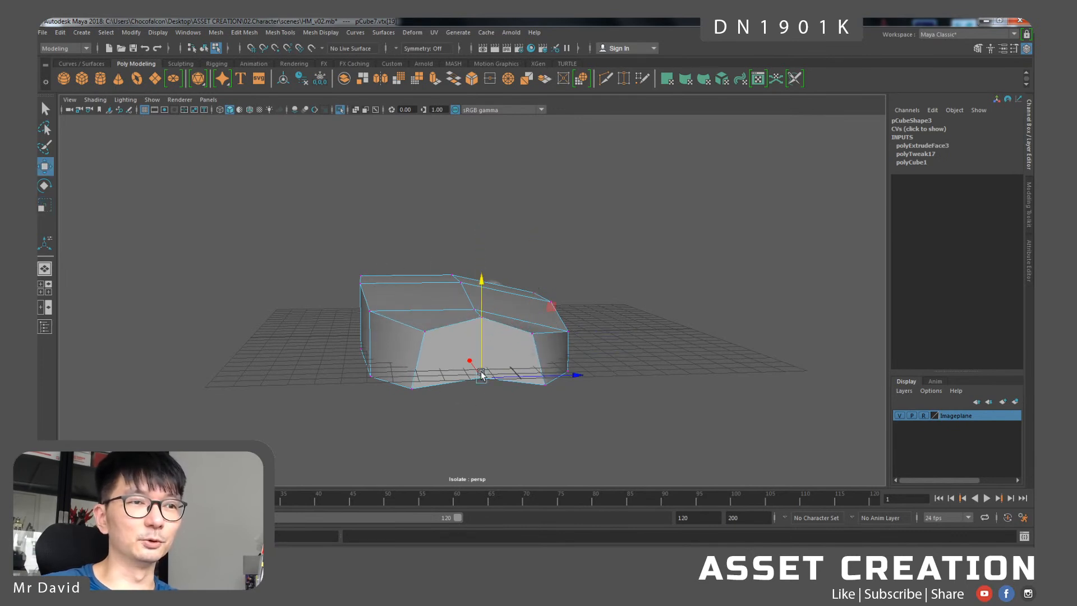
{"action": "left_click_drag", "start_coordinate": [482, 312], "coordinate": [482, 343]}
{"action": "left_click", "coordinate": [414, 388]}
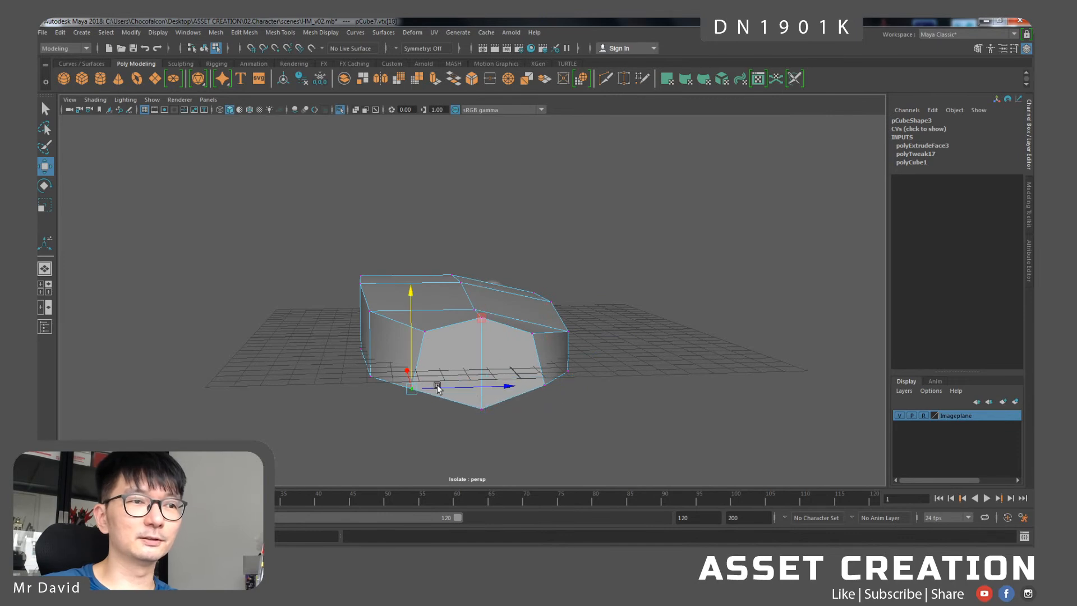
{"action": "left_click", "coordinate": [547, 386], "text": "shift"}
{"action": "key", "text": "r"}
{"action": "left_click_drag", "start_coordinate": [570, 385], "coordinate": [453, 364]}
- Delete the two end faces of the wrist to leave it open
{"action": "right_click_drag", "start_coordinate": [345, 379], "coordinate": [345, 303]}
{"action": "left_click", "coordinate": [332, 370]}
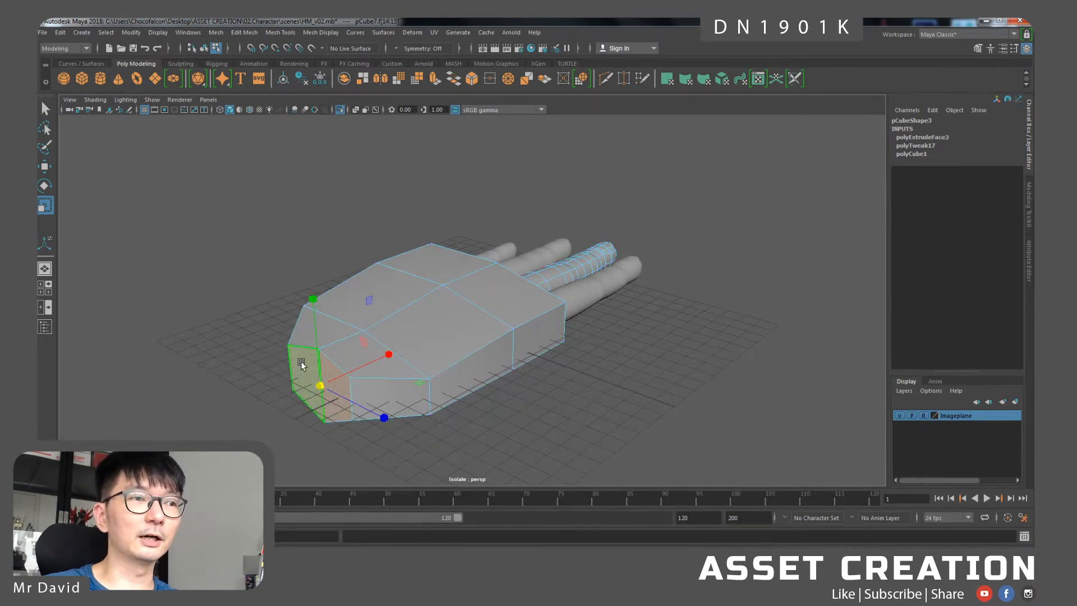
{"action": "key", "text": "Delete"}
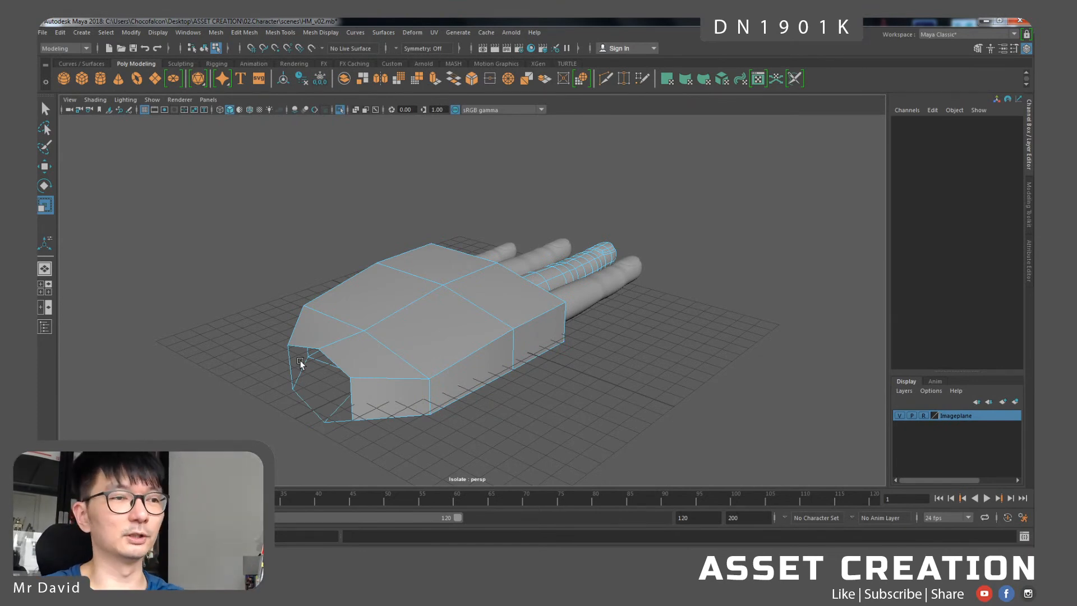
- Preview the palm in smooth mode, return it to the unsmoothed display and examine how its knuckle side fits the fingers
{"action": "left_click_drag", "start_coordinate": [325, 339], "coordinate": [448, 267], "text": "alt"}
{"action": "key", "text": "3"}
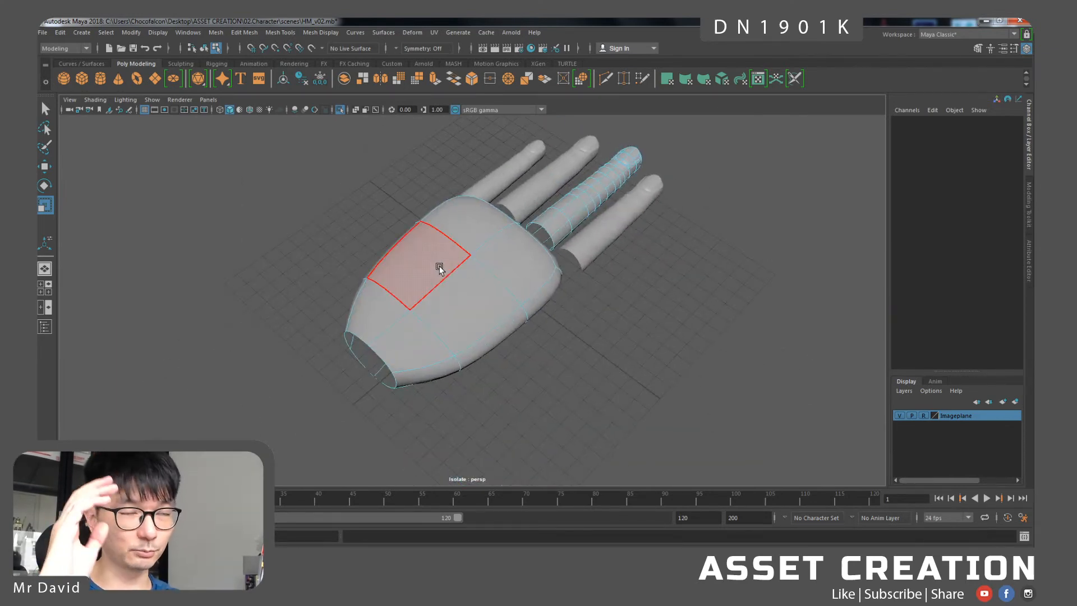
{"action": "right_click_drag", "start_coordinate": [479, 258], "coordinate": [508, 242]}
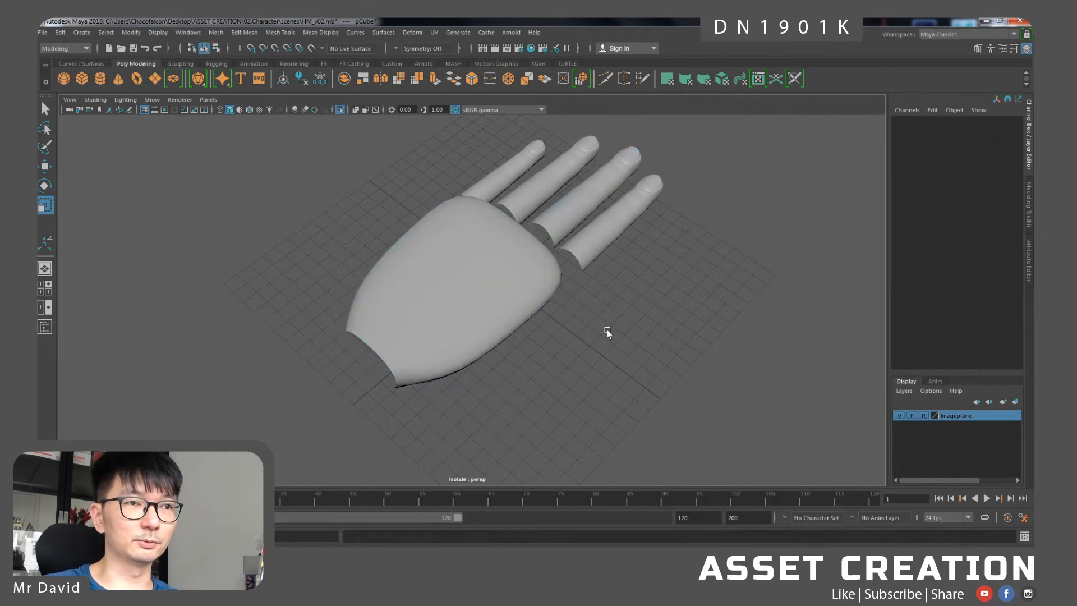
{"action": "left_click", "coordinate": [607, 329]}
{"action": "middle_click_drag", "start_coordinate": [570, 284], "coordinate": [556, 291], "text": "alt"}
{"action": "left_click_drag", "start_coordinate": [556, 292], "coordinate": [481, 272], "text": "alt"}
{"action": "left_click", "coordinate": [438, 247]}
{"action": "key", "text": "1"}
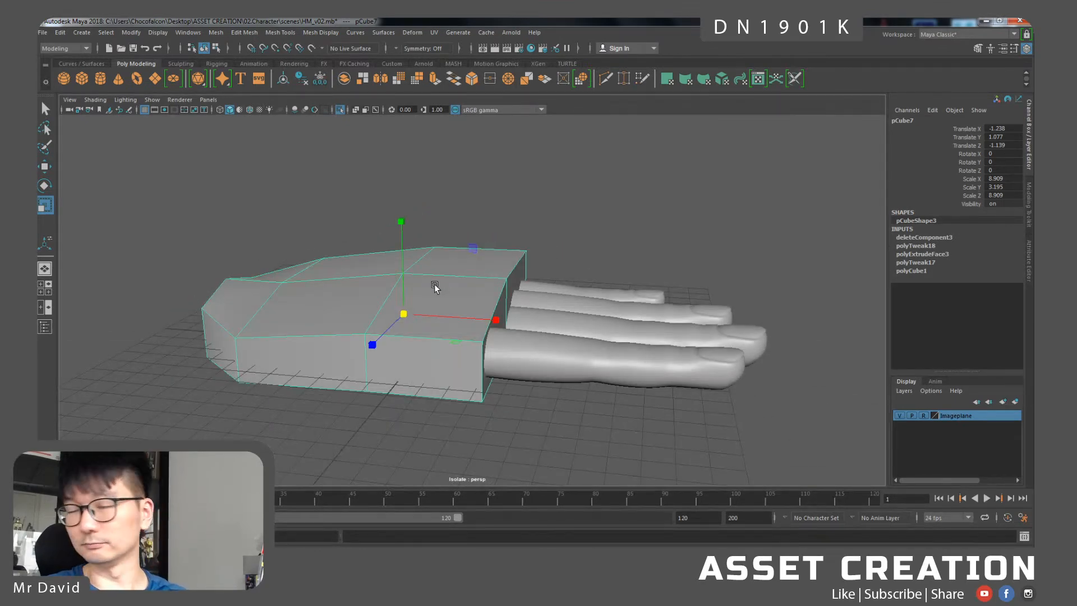
{"action": "left_click", "coordinate": [543, 356]}
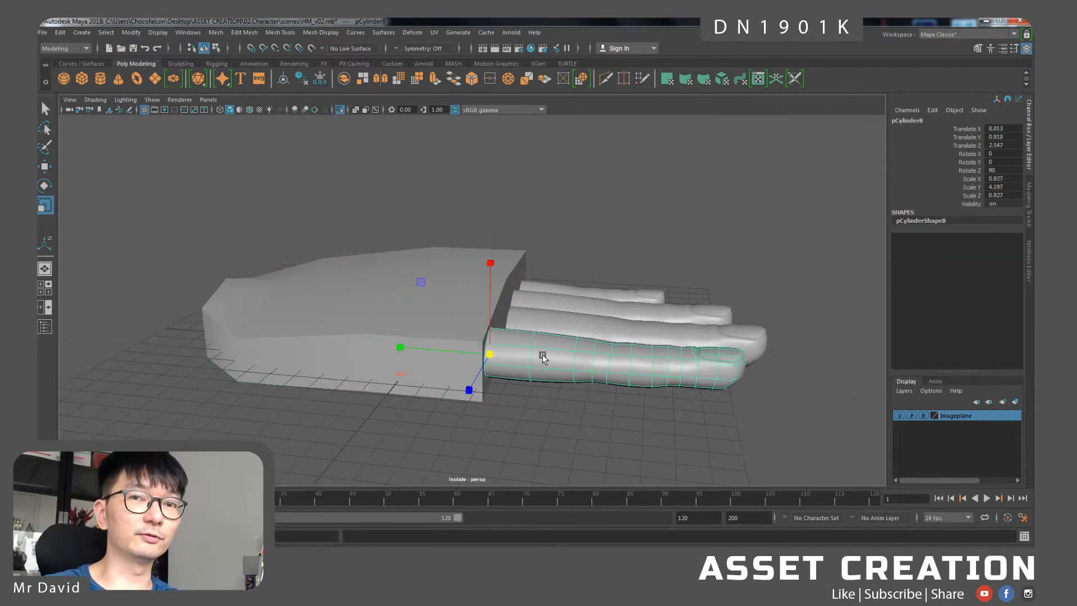
{"action": "left_click", "coordinate": [541, 331]}
{"action": "key", "text": "w"}
{"action": "mouse_move", "coordinate": [510, 342]}
{"action": "left_mouse_down", "text": "alt"}
{"action": "mouse_move", "coordinate": [454, 311]}
{"action": "mouse_move", "coordinate": [452, 326]}
{"action": "mouse_move", "coordinate": [506, 353]}
{"action": "left_mouse_up", "text": "alt"}
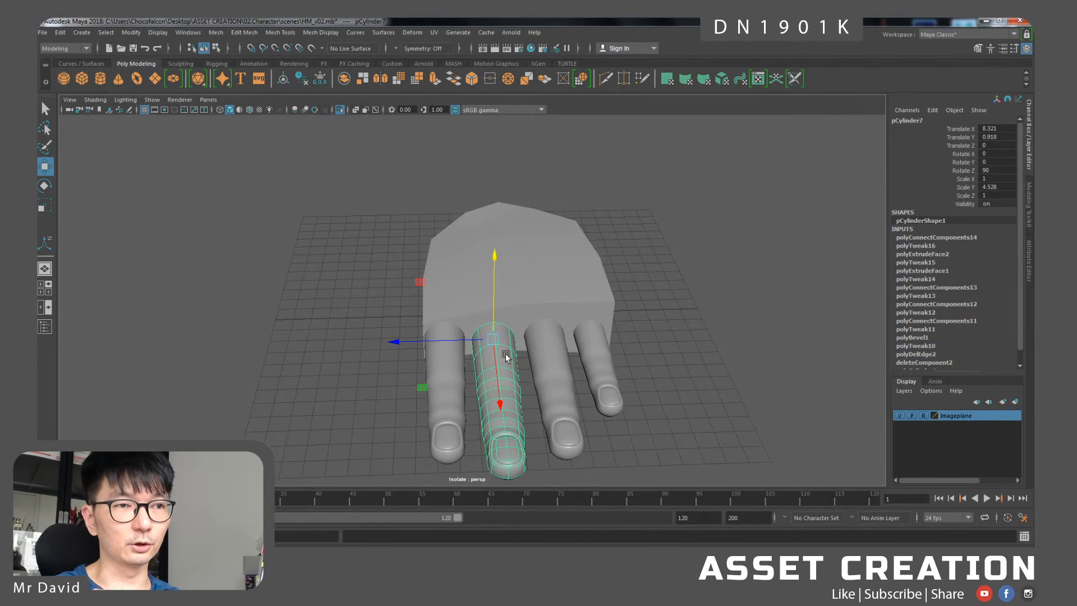
{"action": "left_click", "coordinate": [602, 261]}
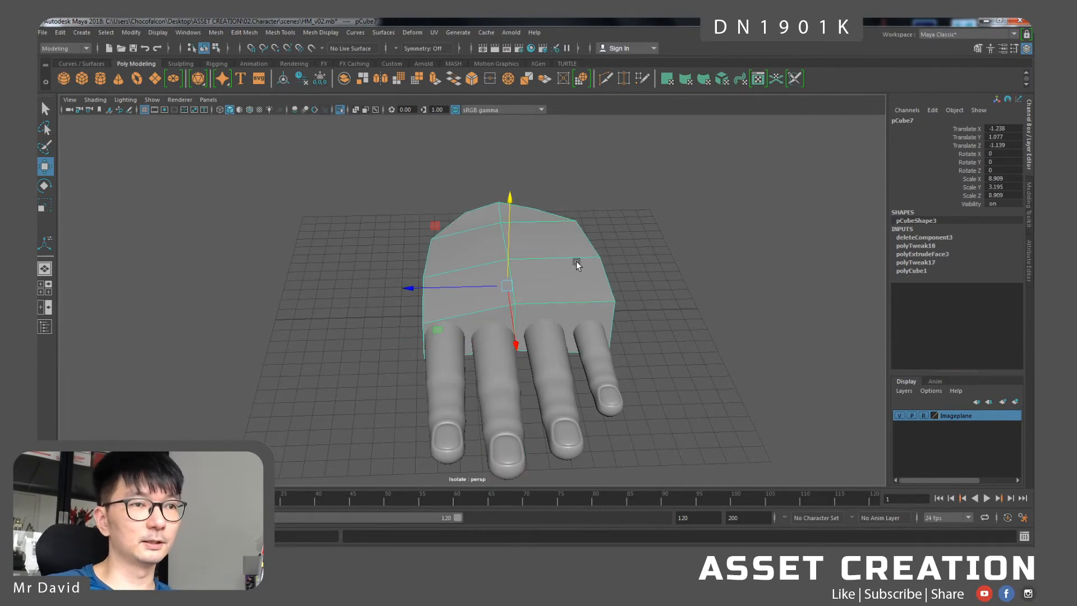
{"action": "left_click_drag", "start_coordinate": [577, 259], "coordinate": [547, 239], "text": "alt"}
{"action": "left_click_drag", "start_coordinate": [568, 292], "coordinate": [575, 309], "text": "alt"}
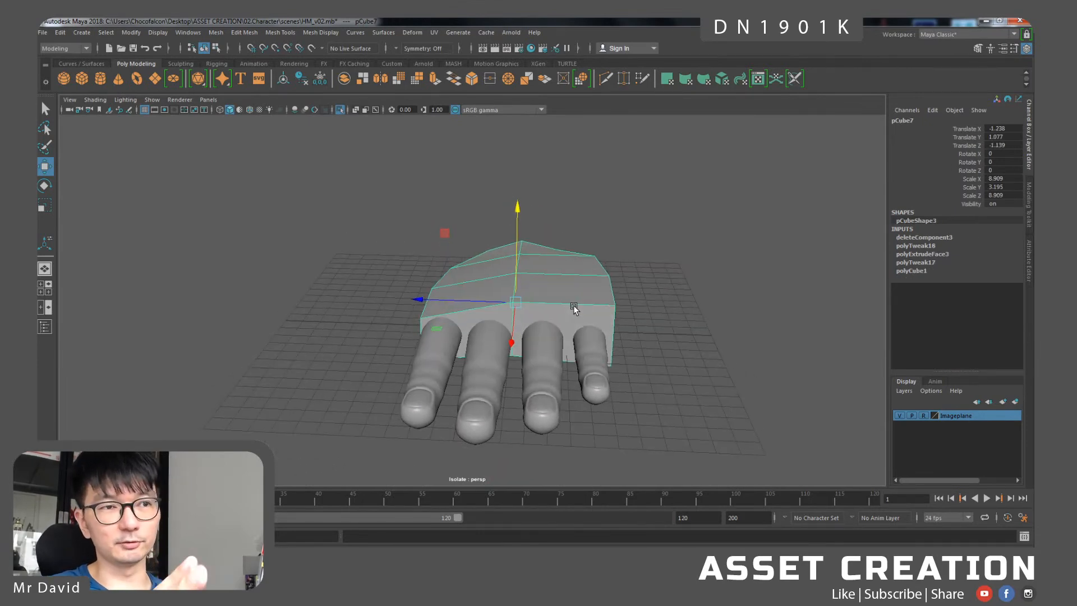
{"action": "key", "text": "r"}
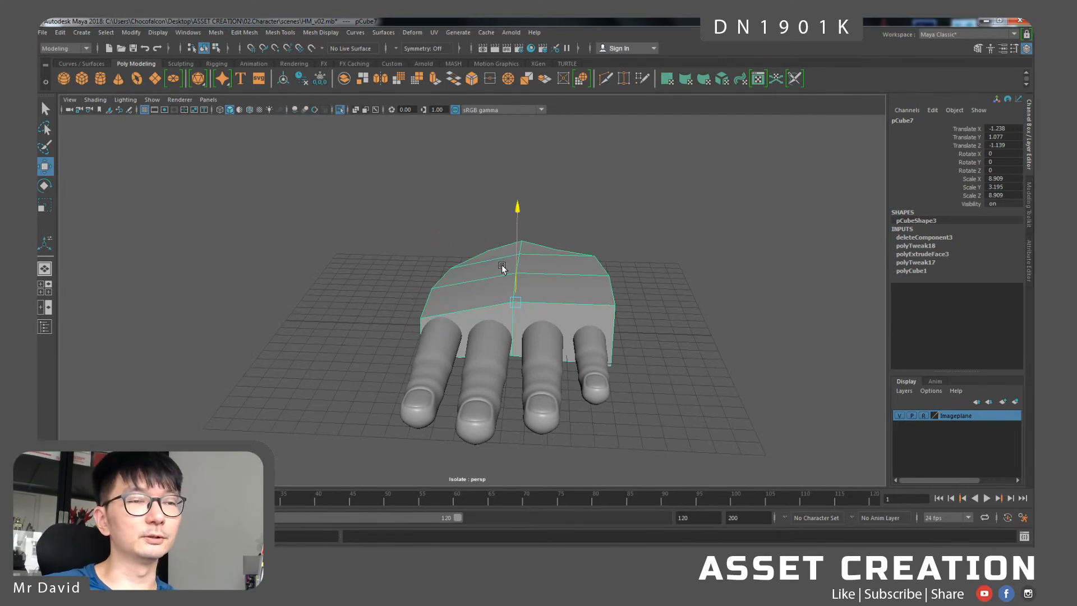
{"action": "scroll", "coordinate": [449, 274], "scroll_direction": "up", "scroll_amount": 2}
{"action": "left_click_drag", "start_coordinate": [429, 299], "coordinate": [603, 316]}
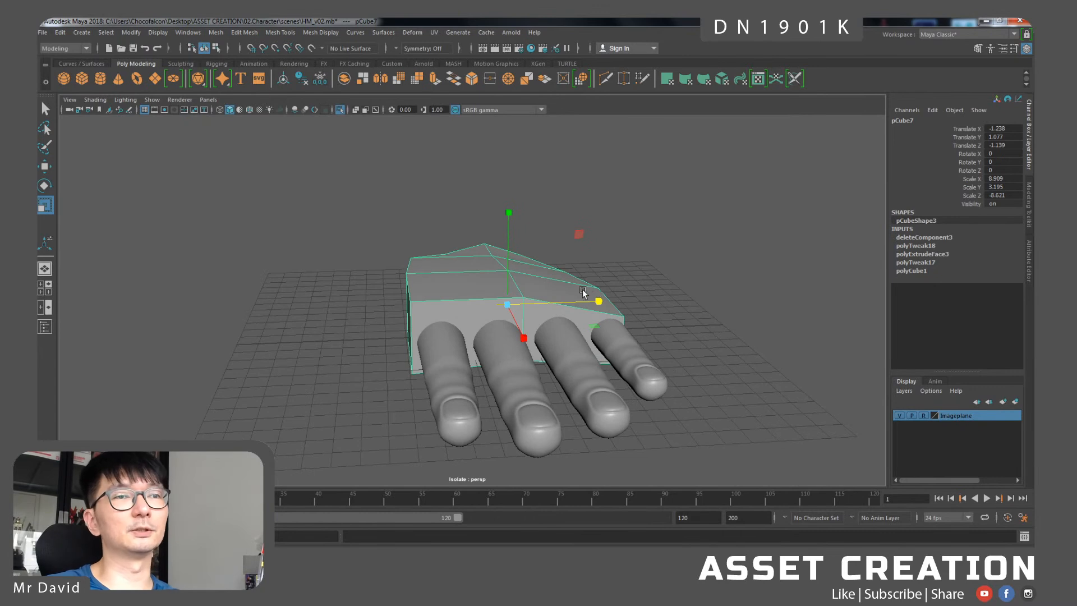
{"action": "left_click_drag", "start_coordinate": [416, 305], "coordinate": [603, 308]}
{"action": "key", "text": "ctrl+z"}
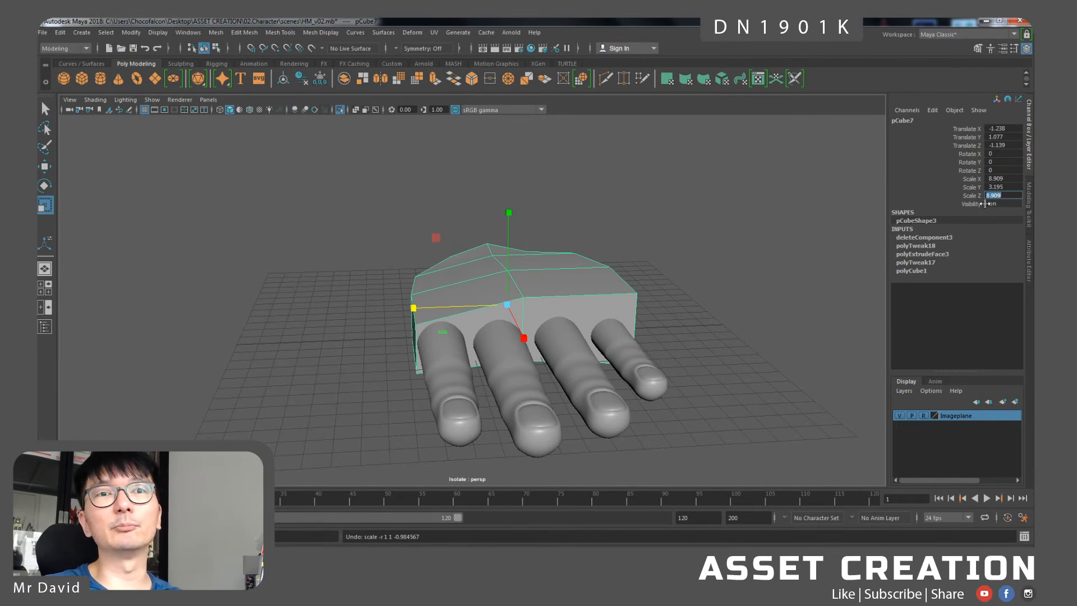
- Flip the palm across its width by setting its Scale Z to -8.909
{"action": "key", "text": "Left"}
{"action": "type", "text": "-"}
{"action": "key", "text": "Return"}
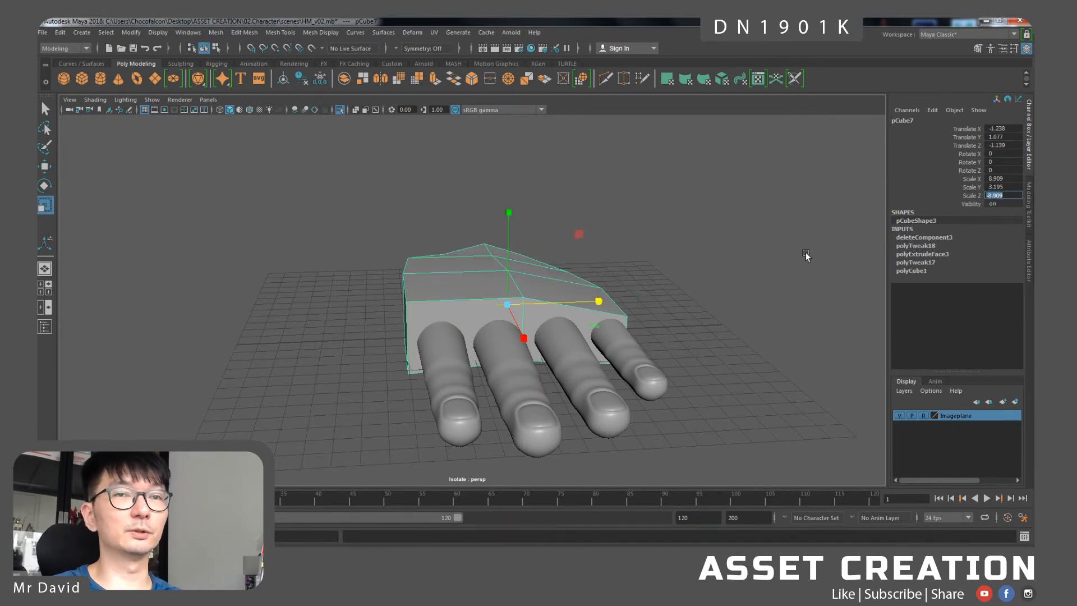
{"action": "left_click_drag", "start_coordinate": [769, 255], "coordinate": [688, 271], "text": "alt"}
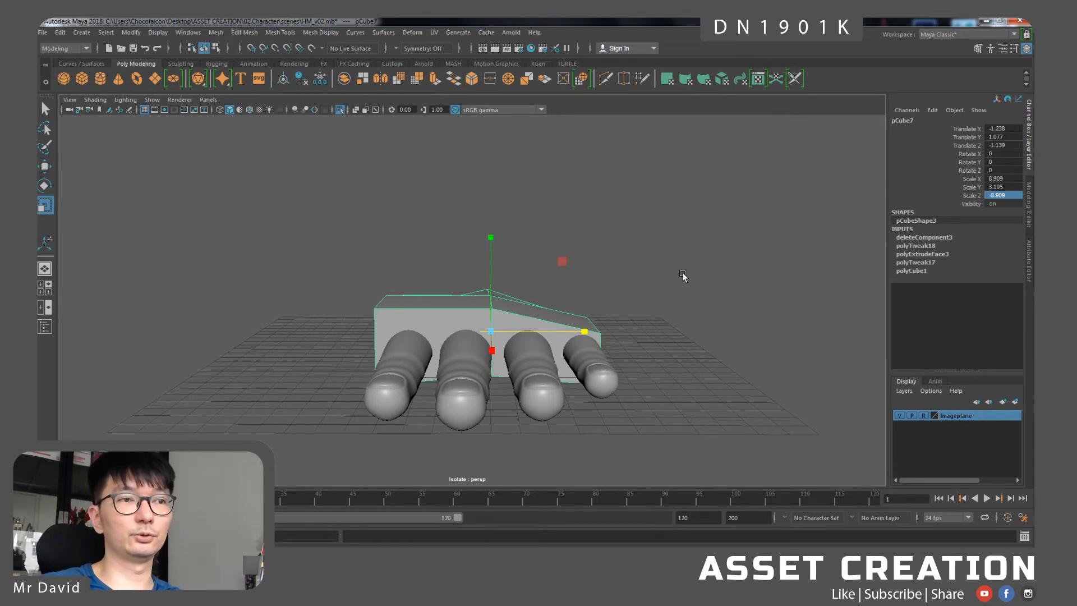
{"action": "left_click_drag", "start_coordinate": [633, 331], "coordinate": [587, 349], "text": "alt"}
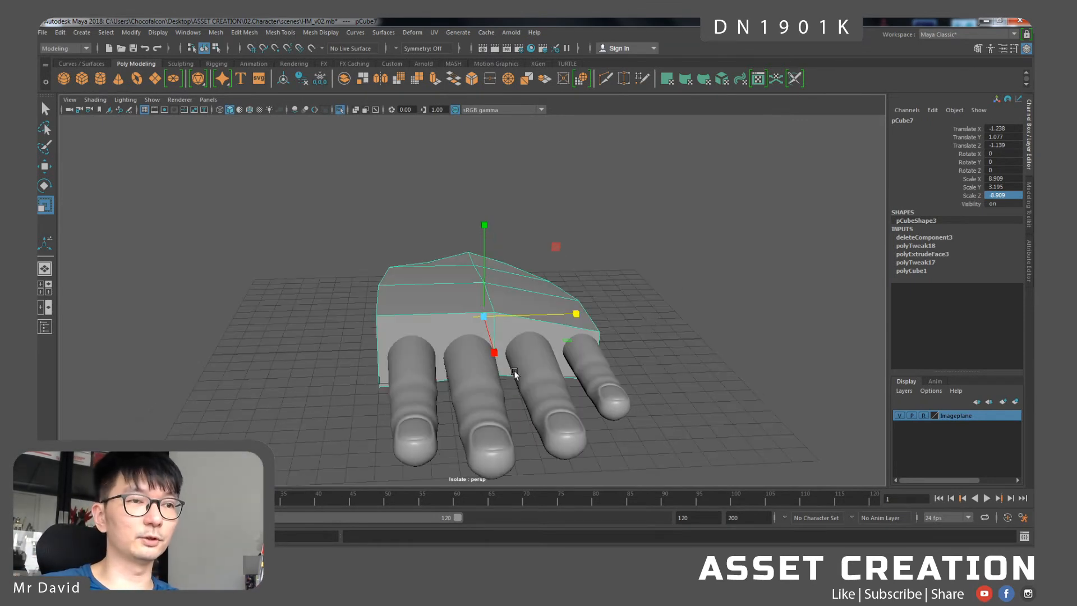
- Shift the palm sideways to a Translate Z of -0.455 so it lines up with the fingers
{"action": "key", "text": "w"}
{"action": "left_click", "coordinate": [457, 374]}
{"action": "left_click_drag", "start_coordinate": [456, 374], "coordinate": [479, 355], "text": "alt"}
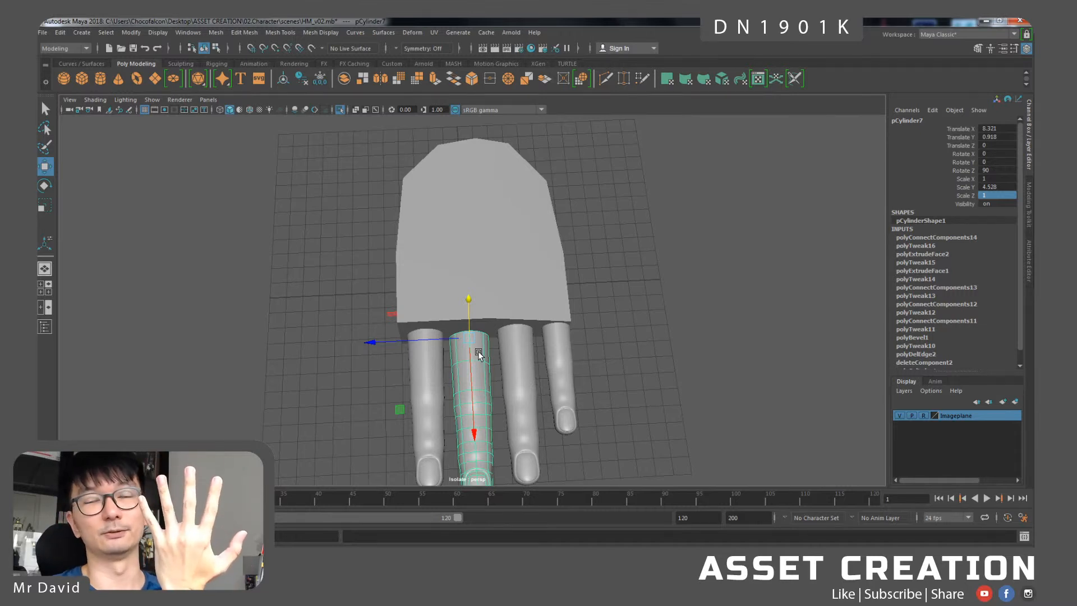
{"action": "left_click", "coordinate": [463, 254]}
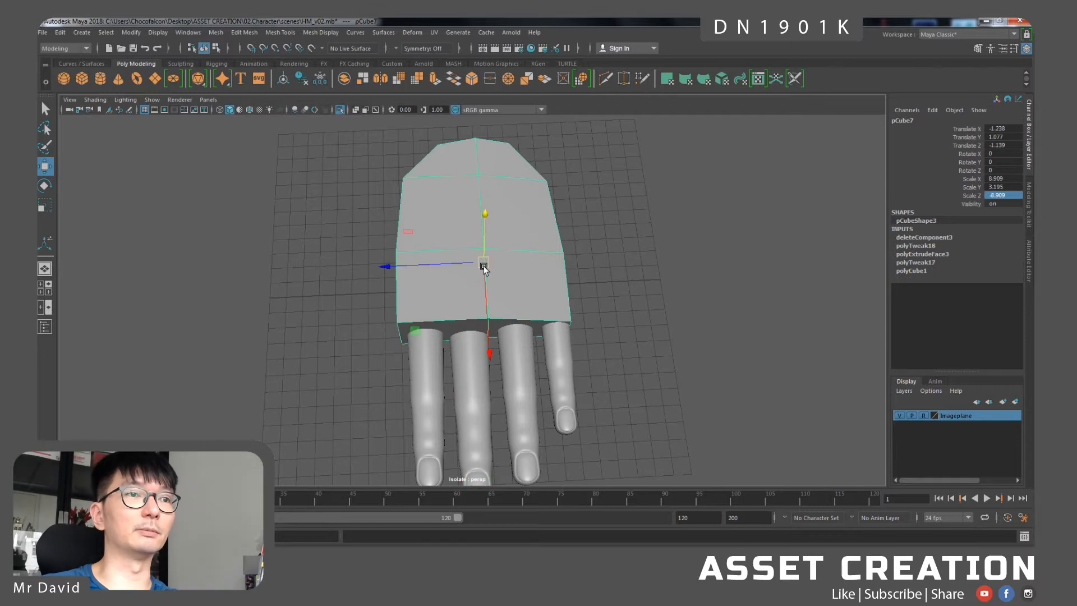
{"action": "scroll", "coordinate": [482, 303], "scroll_direction": "down", "scroll_amount": 5}
{"action": "left_click_drag", "start_coordinate": [440, 275], "coordinate": [432, 277]}
{"action": "key", "text": "ctrl+z"}
{"action": "scroll", "coordinate": [449, 297], "scroll_direction": "up", "scroll_amount": 2}
- Move the index finger outward, away from the middle finger, to a Translate Z of 2.772
{"action": "left_click", "coordinate": [459, 313]}
{"action": "left_click", "coordinate": [450, 324]}
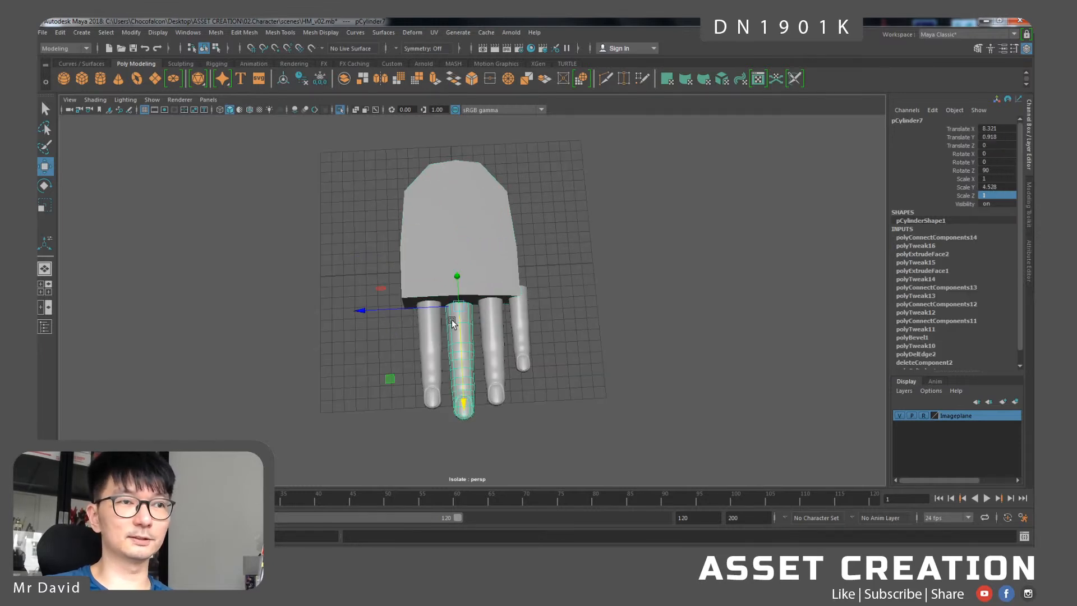
{"action": "left_click", "coordinate": [423, 339]}
{"action": "left_click_drag", "start_coordinate": [393, 307], "coordinate": [390, 307]}
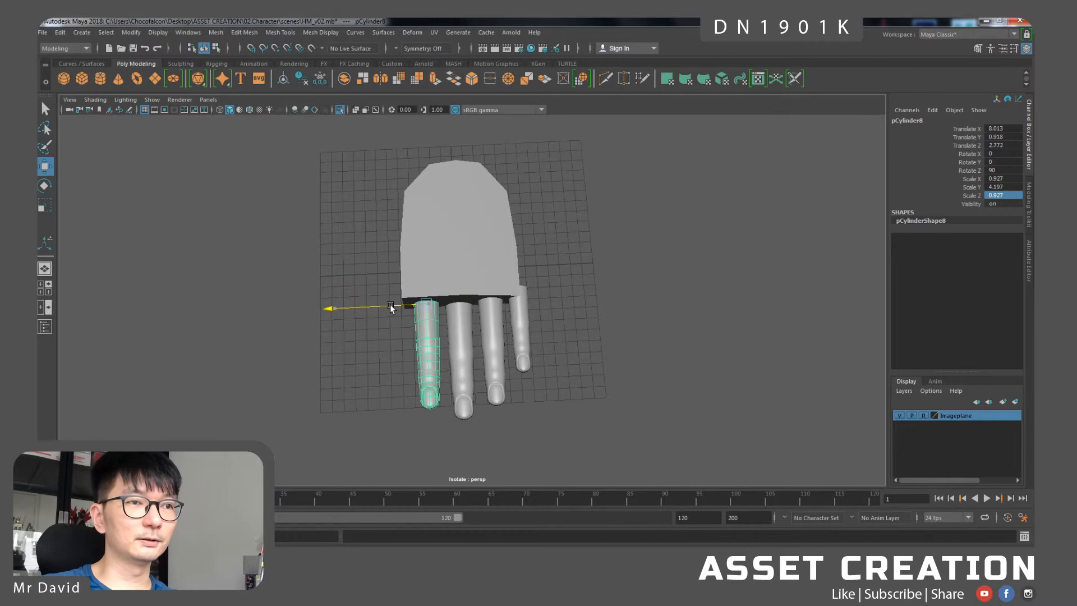
- Move the palm's outer vertices on the little-finger side outward, first at the knuckles and middle, then at the wrist
{"action": "right_click_drag", "start_coordinate": [493, 247], "coordinate": [429, 247]}
{"action": "left_click_drag", "start_coordinate": [554, 279], "coordinate": [514, 314]}
{"action": "left_click_drag", "start_coordinate": [550, 228], "coordinate": [495, 347]}
{"action": "left_click_drag", "start_coordinate": [485, 276], "coordinate": [493, 283]}
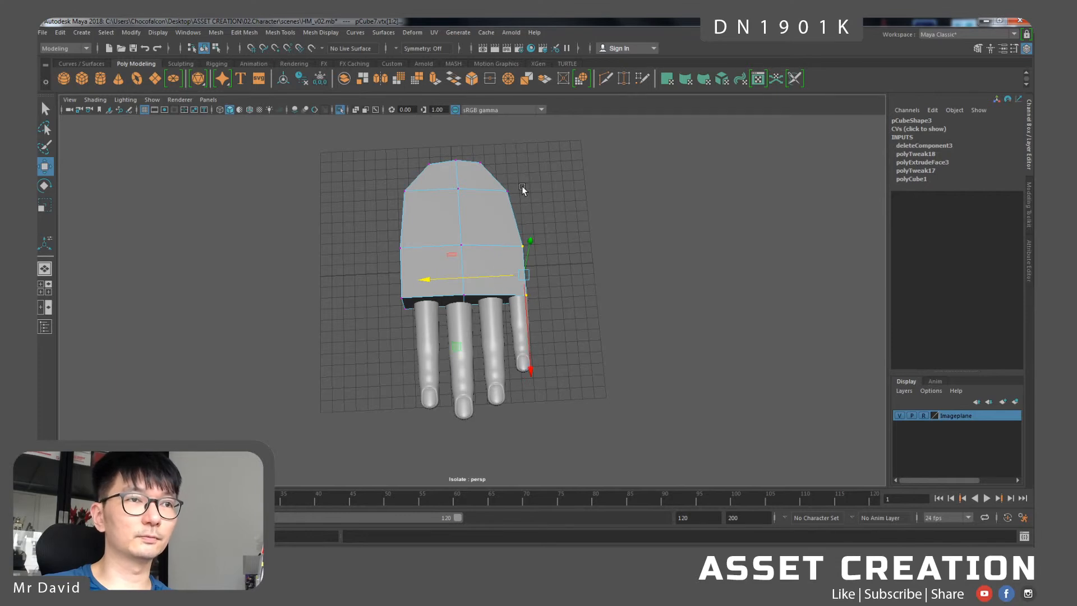
{"action": "middle_click_drag", "start_coordinate": [523, 189], "coordinate": [521, 228], "text": "alt"}
{"action": "left_click_drag", "start_coordinate": [472, 191], "coordinate": [522, 244]}
{"action": "left_click_drag", "start_coordinate": [464, 217], "coordinate": [473, 218]}
- Adjust the sideways position of the palm's outer knuckle and middle vertices on the index-finger side, then return to object selection
{"action": "left_click_drag", "start_coordinate": [514, 380], "coordinate": [510, 363], "text": "alt"}
{"action": "left_click", "coordinate": [515, 363]}
{"action": "left_click", "coordinate": [437, 296]}
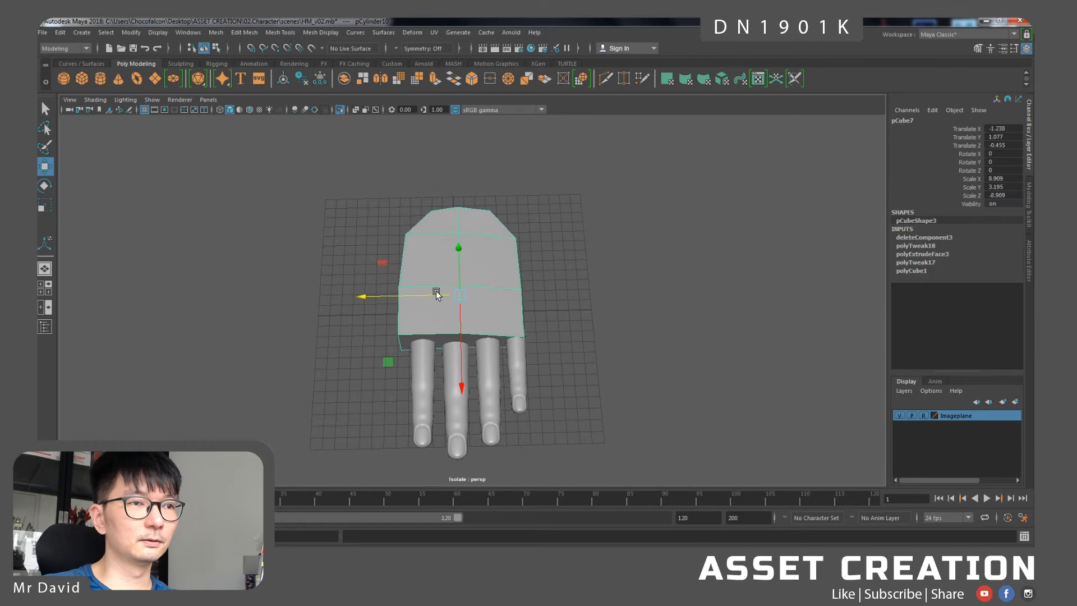
{"action": "right_click_drag", "start_coordinate": [414, 282], "coordinate": [364, 286]}
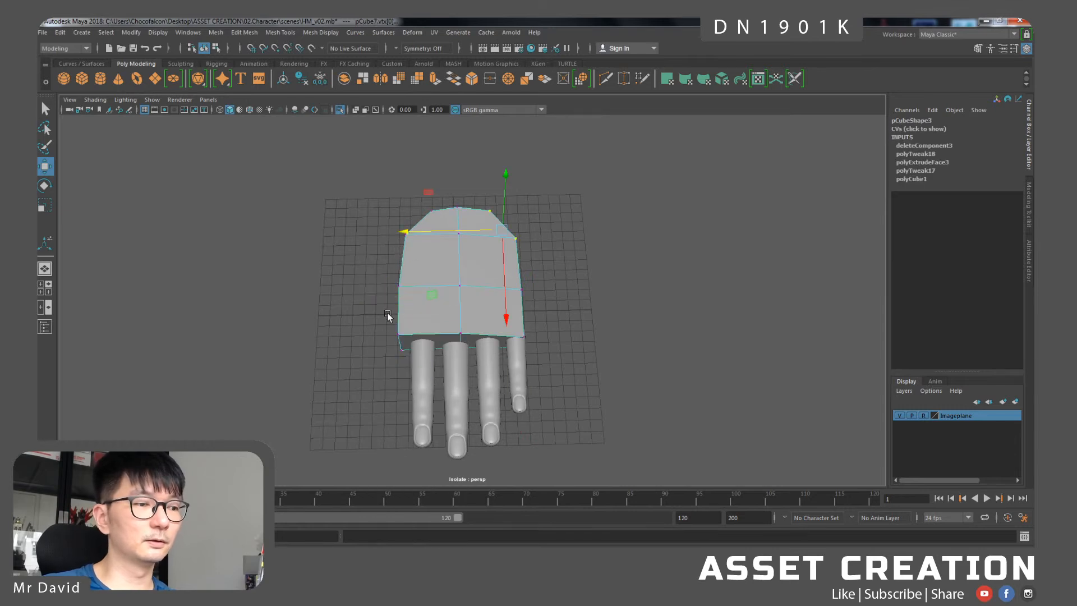
{"action": "key", "text": "3"}
{"action": "key", "text": "1"}
{"action": "left_click_drag", "start_coordinate": [412, 322], "coordinate": [384, 375]}
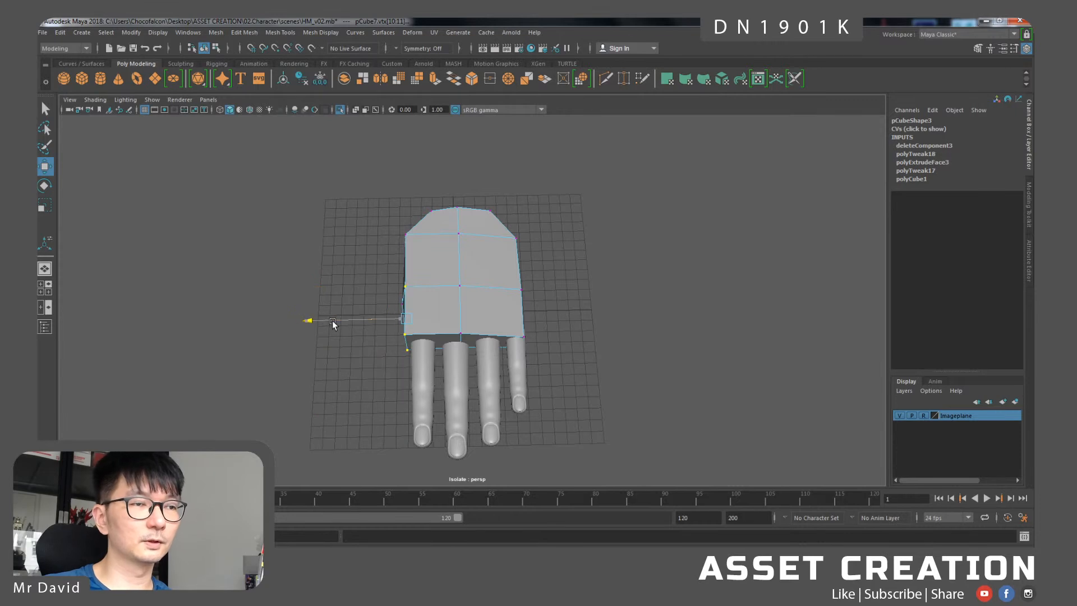
{"action": "left_click_drag", "start_coordinate": [364, 319], "coordinate": [368, 319]}
{"action": "left_click", "coordinate": [516, 350]}
{"action": "middle_click_drag", "start_coordinate": [516, 350], "coordinate": [519, 321], "text": "alt"}
{"action": "right_click_drag", "start_coordinate": [518, 321], "coordinate": [553, 301]}
{"action": "left_click", "coordinate": [594, 357]}
- Raise the middle finger to a Translate Y of 1.505 and lower the little finger to a Translate Y of 0.149
{"action": "scroll", "coordinate": [594, 357], "scroll_direction": "up", "scroll_amount": 1}
{"action": "mouse_move", "coordinate": [595, 357]}
{"action": "left_mouse_down", "text": "alt"}
{"action": "mouse_move", "coordinate": [602, 405]}
{"action": "mouse_move", "coordinate": [602, 350]}
{"action": "left_mouse_up", "text": "alt"}
{"action": "left_click", "coordinate": [454, 349]}
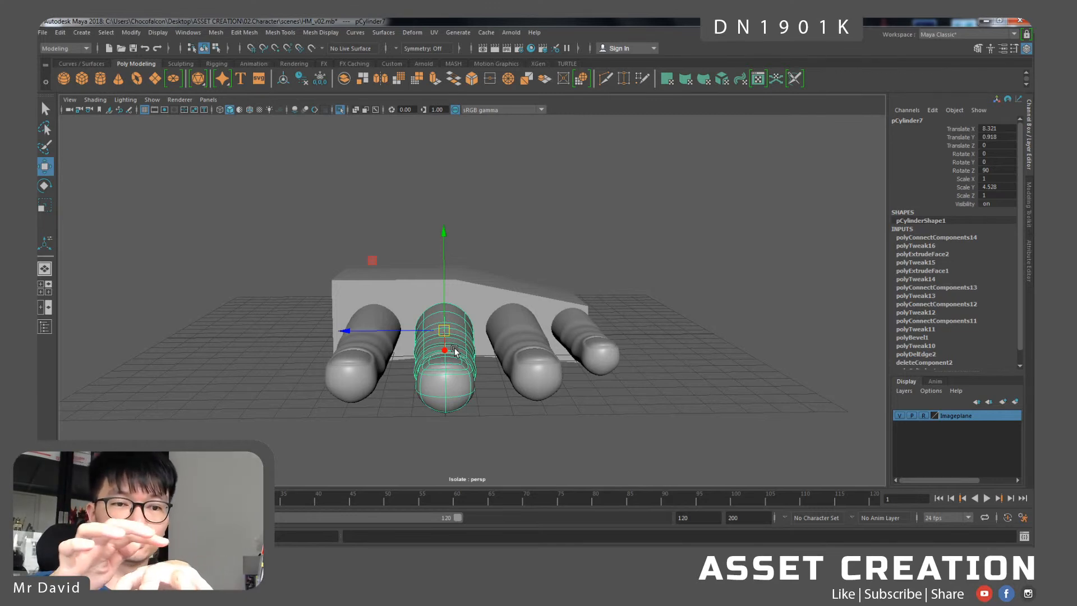
{"action": "middle_click_drag", "start_coordinate": [450, 346], "coordinate": [446, 344], "text": "alt"}
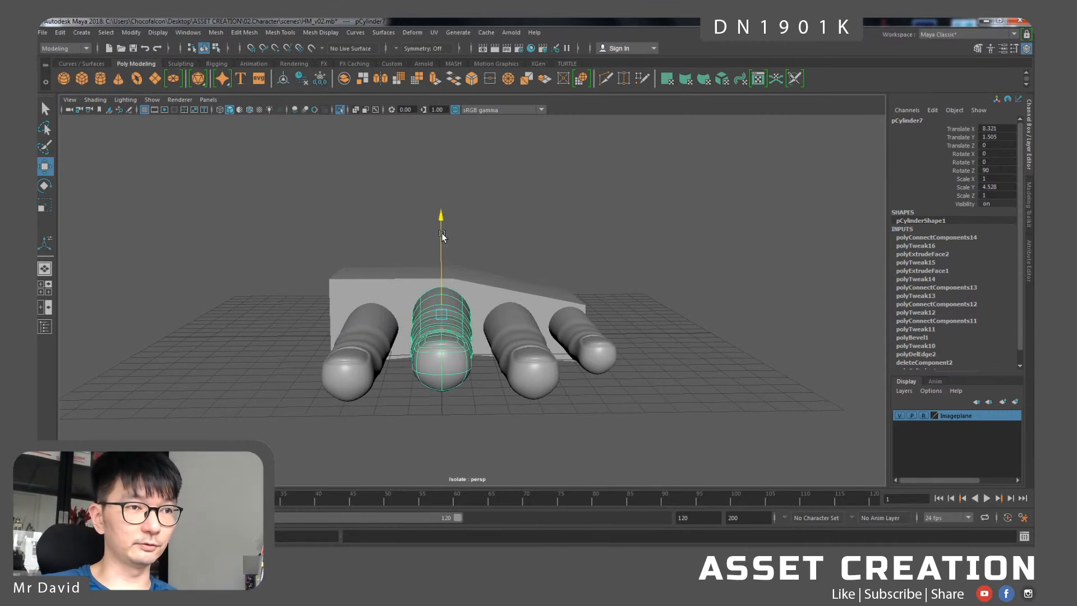
{"action": "left_click", "coordinate": [592, 329]}
{"action": "left_click_drag", "start_coordinate": [575, 264], "coordinate": [557, 279]}
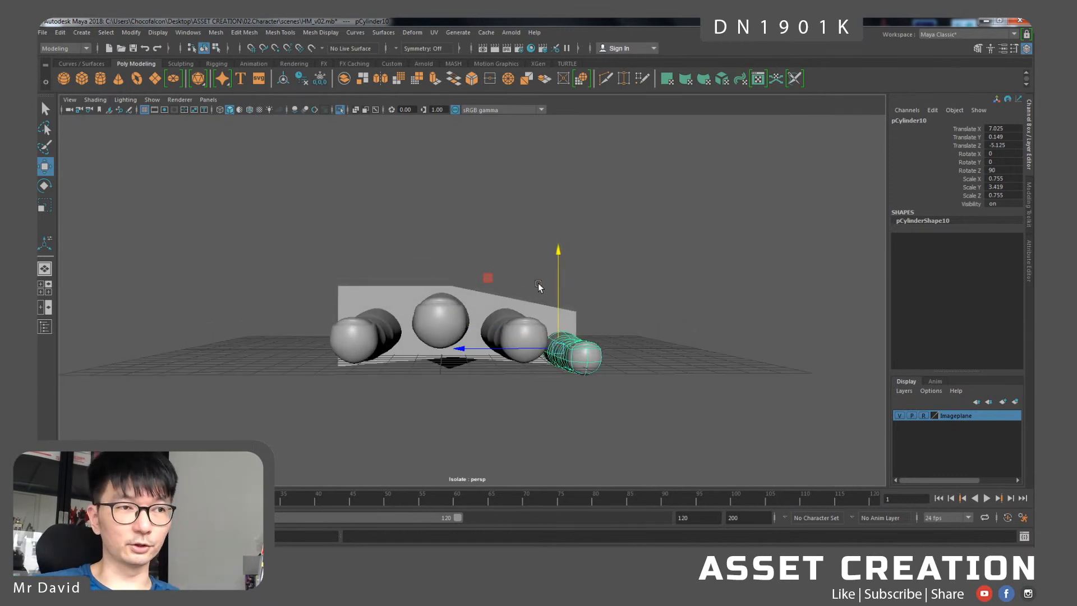
{"action": "left_click", "coordinate": [372, 327]}
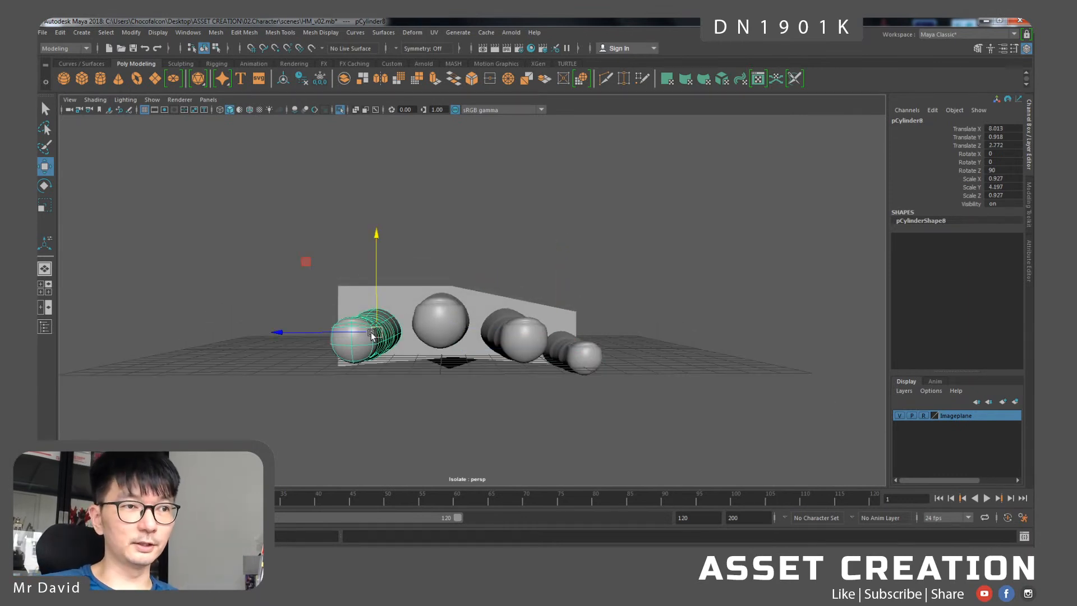
{"action": "left_click", "coordinate": [444, 314]}
{"action": "left_click", "coordinate": [515, 322]}
{"action": "left_click", "coordinate": [585, 352]}
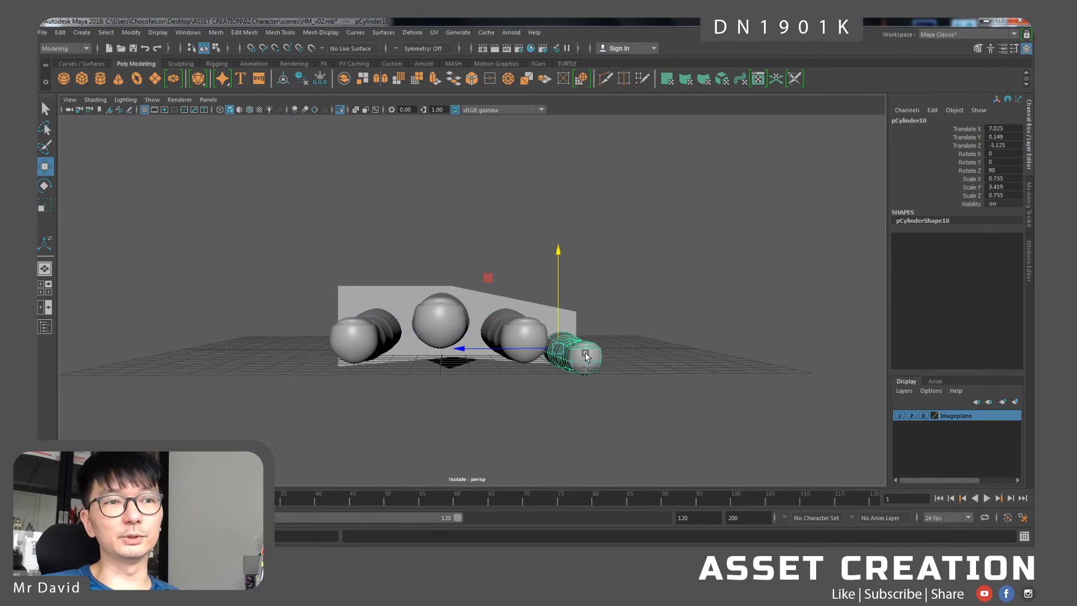
- Rotate the little finger outward to a Rotate X of 5.874 and the index finger outward to a Rotate X of -5.212
{"action": "left_click_drag", "start_coordinate": [584, 352], "coordinate": [426, 303], "text": "alt"}
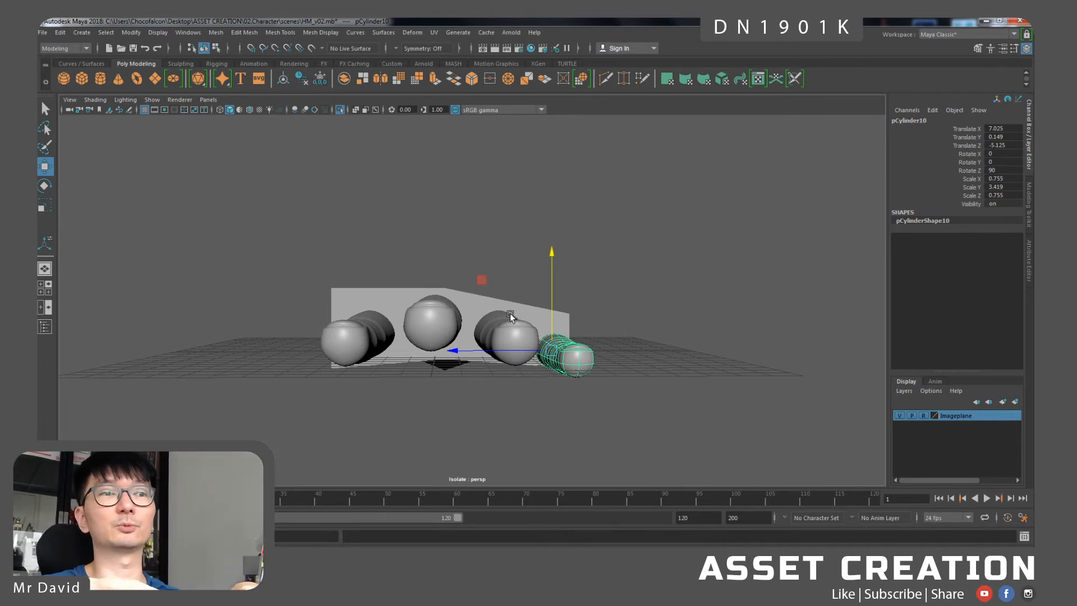
{"action": "left_click_drag", "start_coordinate": [536, 267], "coordinate": [573, 365], "text": "alt"}
{"action": "key", "text": "e"}
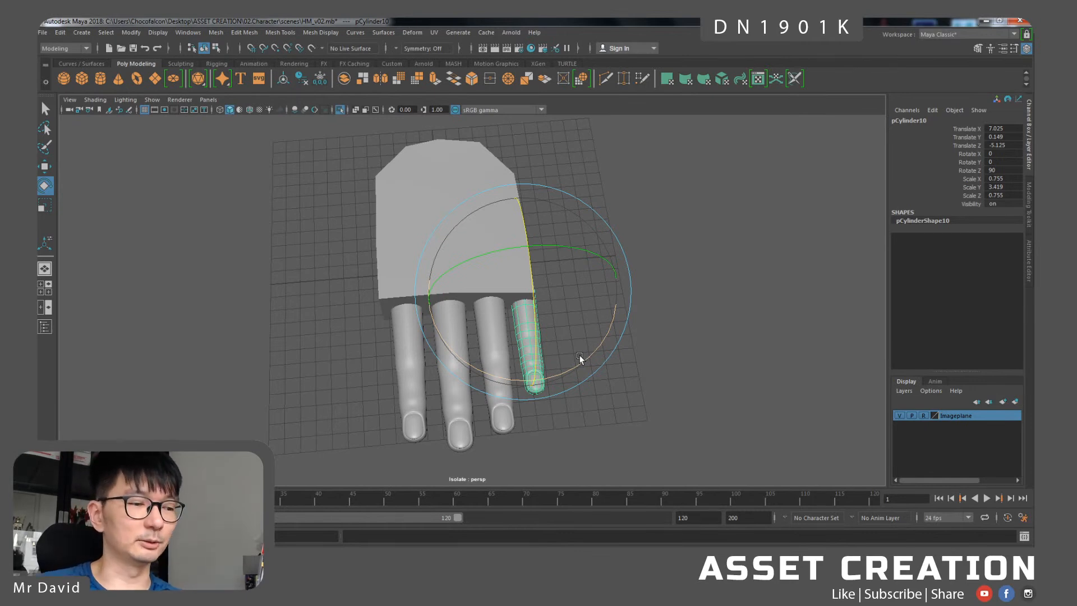
{"action": "mouse_move", "coordinate": [581, 355]}
{"action": "left_mouse_down"}
{"action": "mouse_move", "coordinate": [592, 357]}
{"action": "mouse_move", "coordinate": [635, 254]}
{"action": "mouse_move", "coordinate": [595, 350]}
{"action": "left_mouse_up"}
{"action": "left_click", "coordinate": [395, 344]}
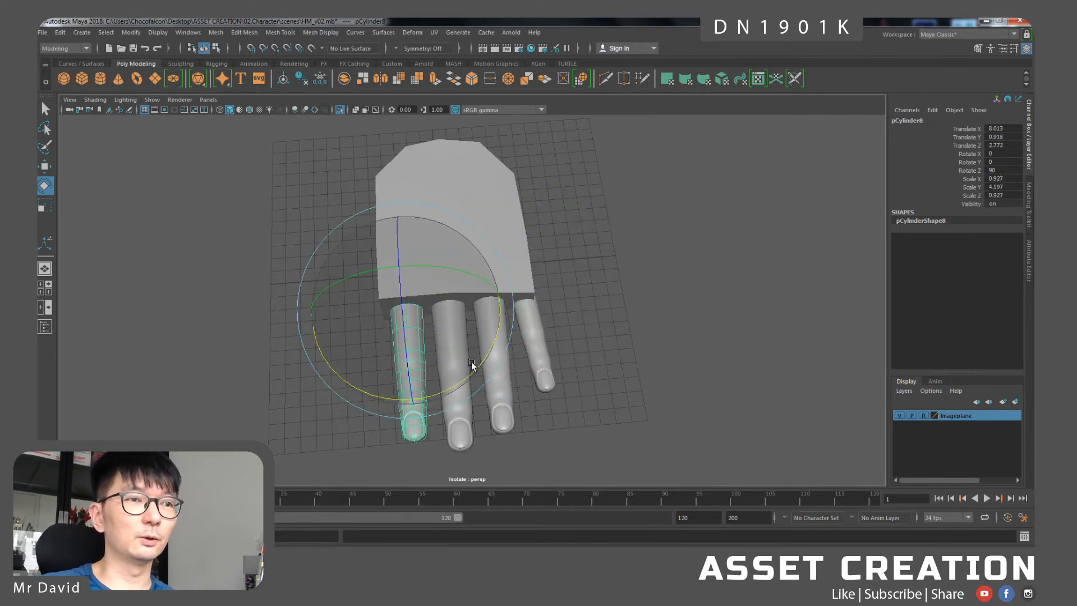
{"action": "left_click_drag", "start_coordinate": [475, 365], "coordinate": [472, 369]}
- Shift the little finger inward to a Translate Z of -4.962 and the index finger inward to a Translate Z of 2.672
{"action": "left_click", "coordinate": [498, 385]}
{"action": "key", "text": "w"}
{"action": "key", "text": "e"}
{"action": "left_click_drag", "start_coordinate": [536, 382], "coordinate": [581, 223]}
{"action": "key", "text": "w"}
{"action": "left_click", "coordinate": [525, 356]}
{"action": "left_click_drag", "start_coordinate": [513, 330], "coordinate": [511, 332]}
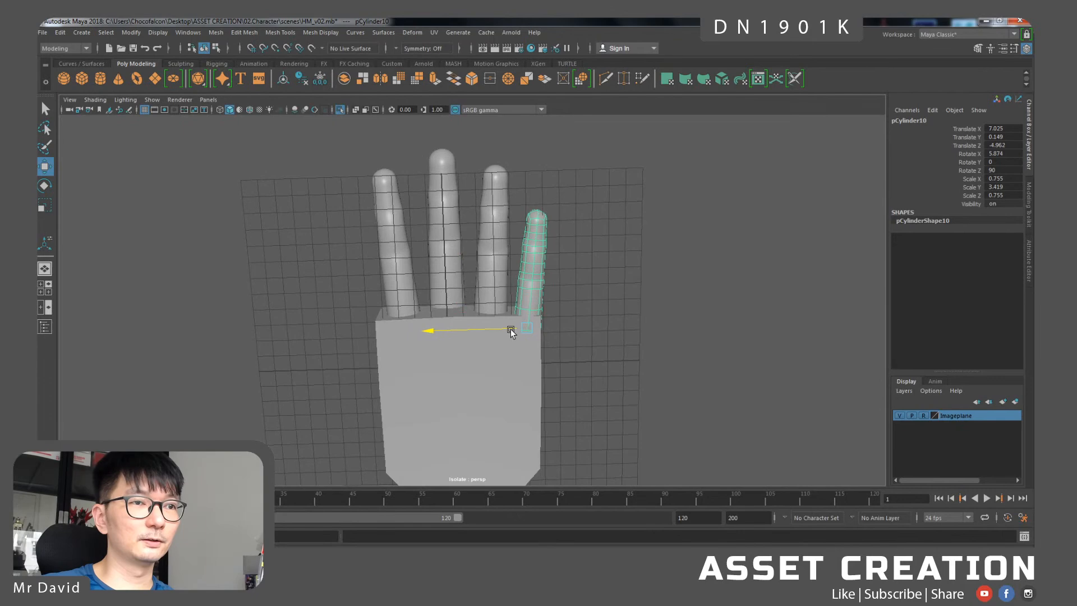
{"action": "left_click", "coordinate": [409, 297]}
{"action": "left_click_drag", "start_coordinate": [372, 312], "coordinate": [375, 310]}
- Try to move the palm back from the finger bases
{"action": "right_click_drag", "start_coordinate": [535, 287], "coordinate": [563, 303], "text": "alt"}
{"action": "left_click_drag", "start_coordinate": [563, 303], "coordinate": [566, 337], "text": "alt"}
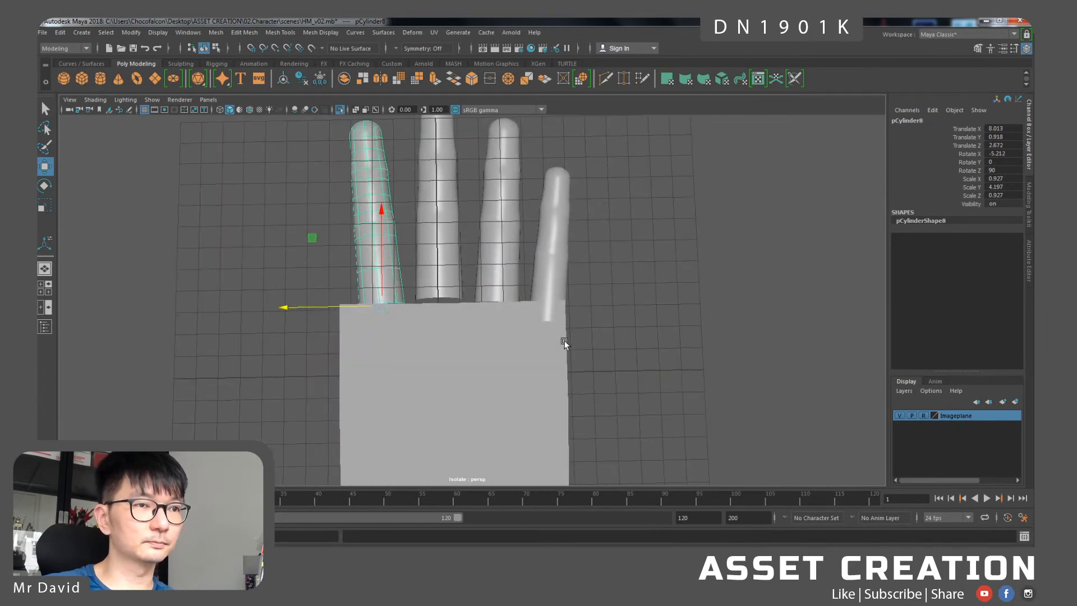
{"action": "left_click", "coordinate": [531, 356]}
{"action": "left_click_drag", "start_coordinate": [449, 318], "coordinate": [452, 345]}
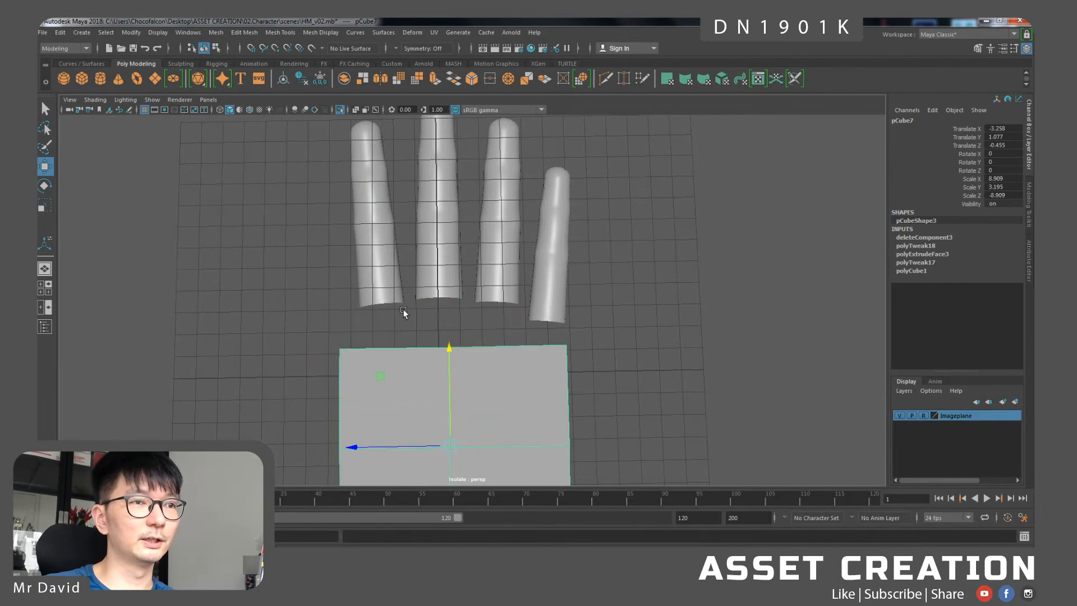
{"action": "key", "text": "ctrl+z"}
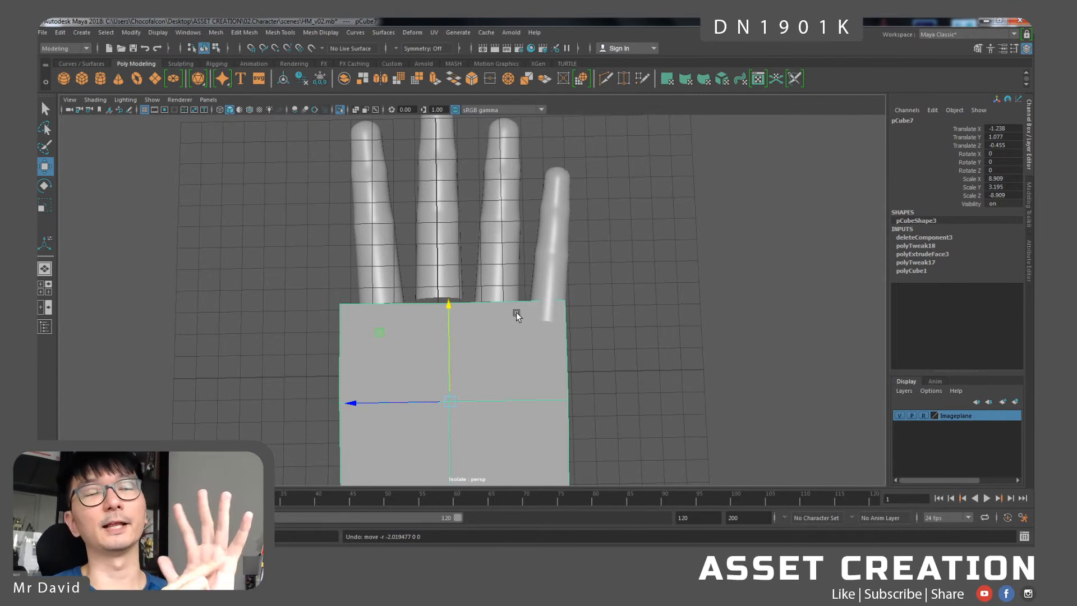
- Switch back from the browser to Maya and shift the palm sideways to a Translate Z of -0.745
{"action": "left_click_drag", "start_coordinate": [509, 320], "coordinate": [502, 358], "text": "alt"}
{"action": "left_click_drag", "start_coordinate": [411, 416], "coordinate": [475, 335]}
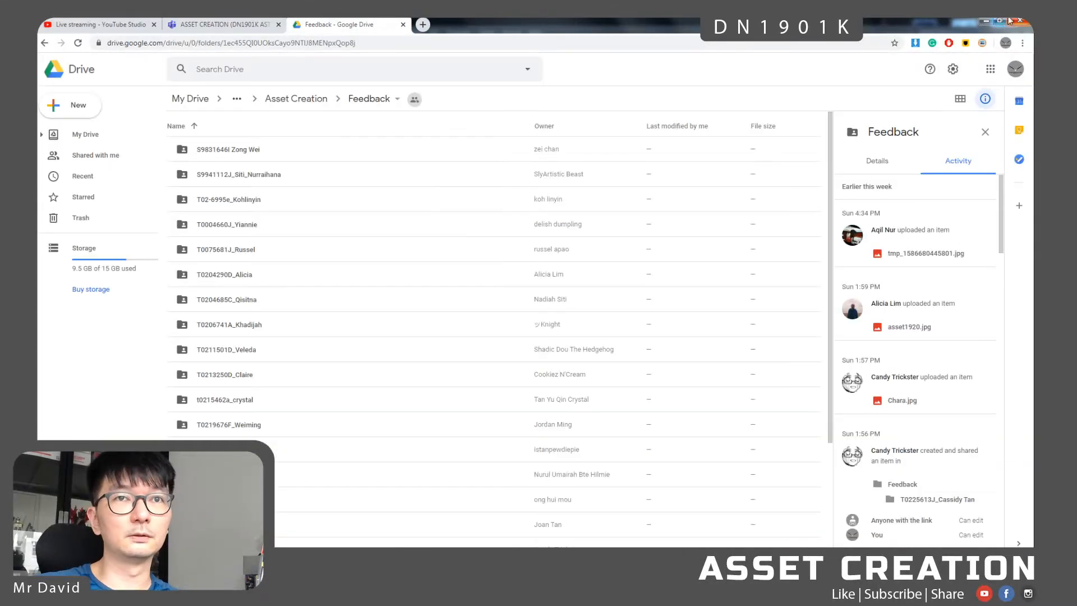
{"action": "left_click", "coordinate": [986, 21]}
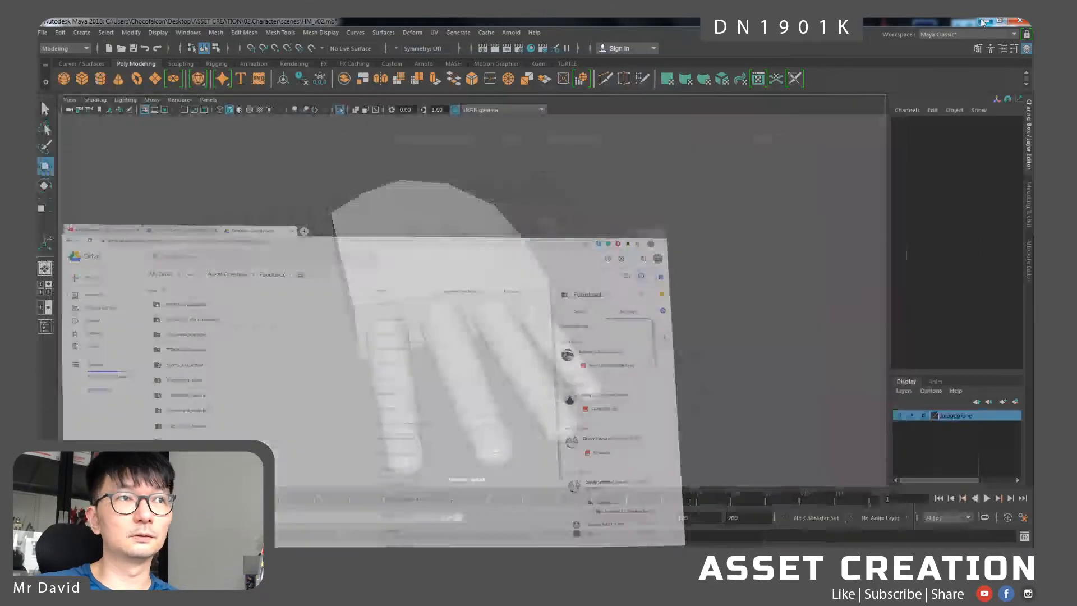
{"action": "left_click_drag", "start_coordinate": [569, 385], "coordinate": [533, 333], "text": "alt"}
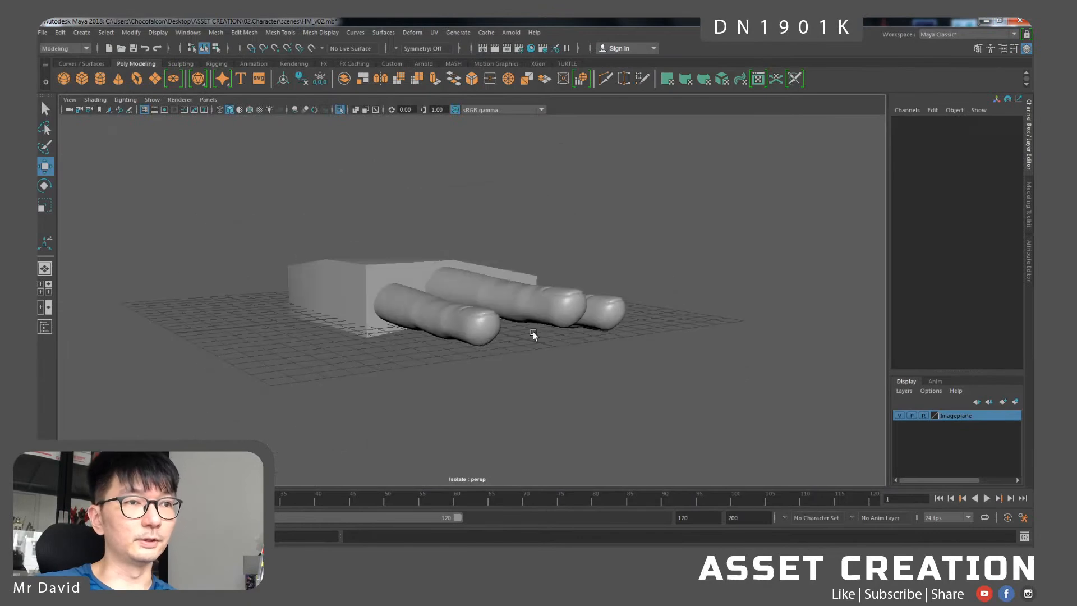
{"action": "left_click", "coordinate": [459, 285]}
{"action": "left_click", "coordinate": [403, 275]}
{"action": "mouse_move", "coordinate": [403, 275]}
{"action": "left_mouse_down", "text": "alt"}
{"action": "mouse_move", "coordinate": [416, 284]}
{"action": "mouse_move", "coordinate": [411, 255]}
{"action": "left_mouse_up", "text": "alt"}
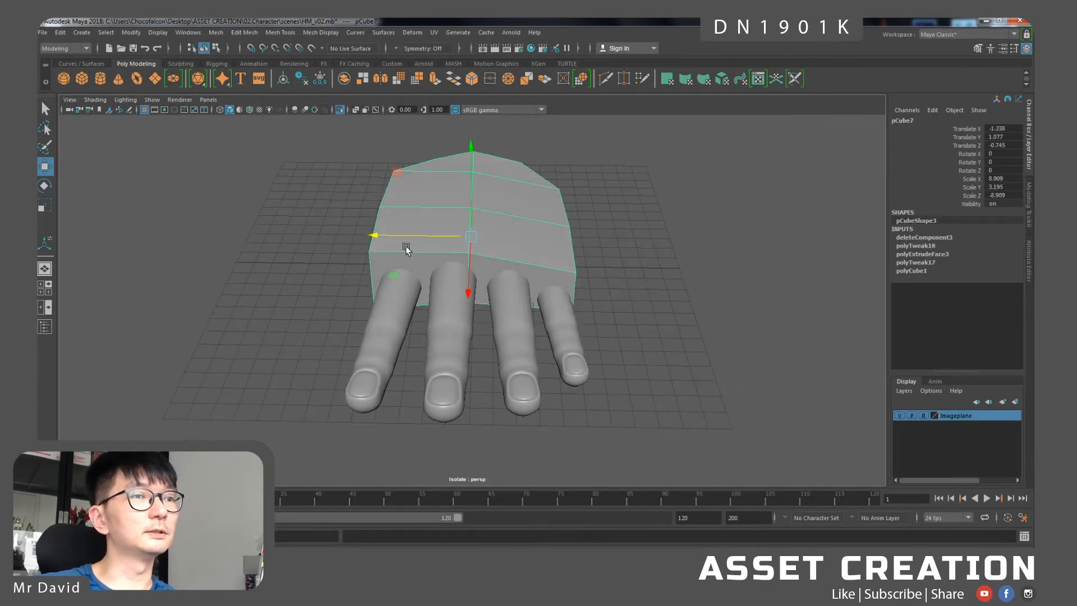
- Try to connect the upper and lower edges of the palm's knuckle end, adding a vertical edge through each half
{"action": "scroll", "coordinate": [408, 251], "scroll_direction": "up", "scroll_amount": 3}
{"action": "scroll", "coordinate": [409, 308], "scroll_direction": "up", "scroll_amount": 3}
{"action": "middle_click_drag", "start_coordinate": [390, 230], "coordinate": [454, 288], "text": "alt"}
{"action": "right_click_drag", "start_coordinate": [432, 266], "coordinate": [437, 230]}
{"action": "left_click", "coordinate": [446, 283]}
{"action": "left_click", "coordinate": [610, 307], "text": "shift"}
{"action": "middle_click_drag", "start_coordinate": [586, 381], "coordinate": [580, 348], "text": "alt"}
{"action": "right_click_drag", "start_coordinate": [611, 314], "coordinate": [606, 465], "text": "shift"}
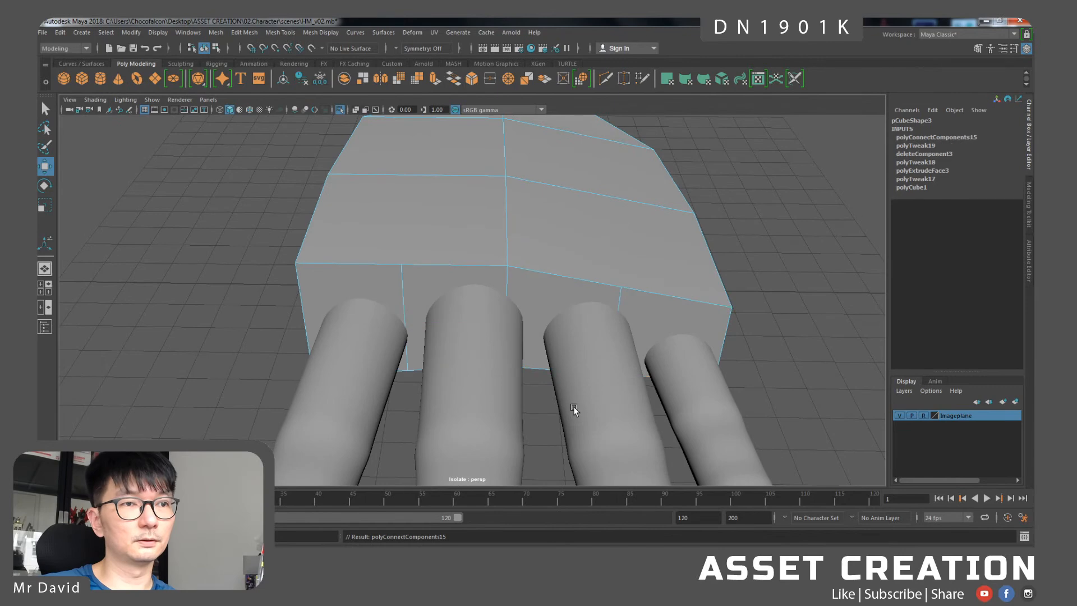
- Select the vertical edges of the knuckle end, and undo back past the last edge connection
{"action": "left_click", "coordinate": [403, 300]}
{"action": "middle_click_drag", "start_coordinate": [409, 308], "coordinate": [460, 292], "text": "alt"}
{"action": "left_click", "coordinate": [460, 292]}
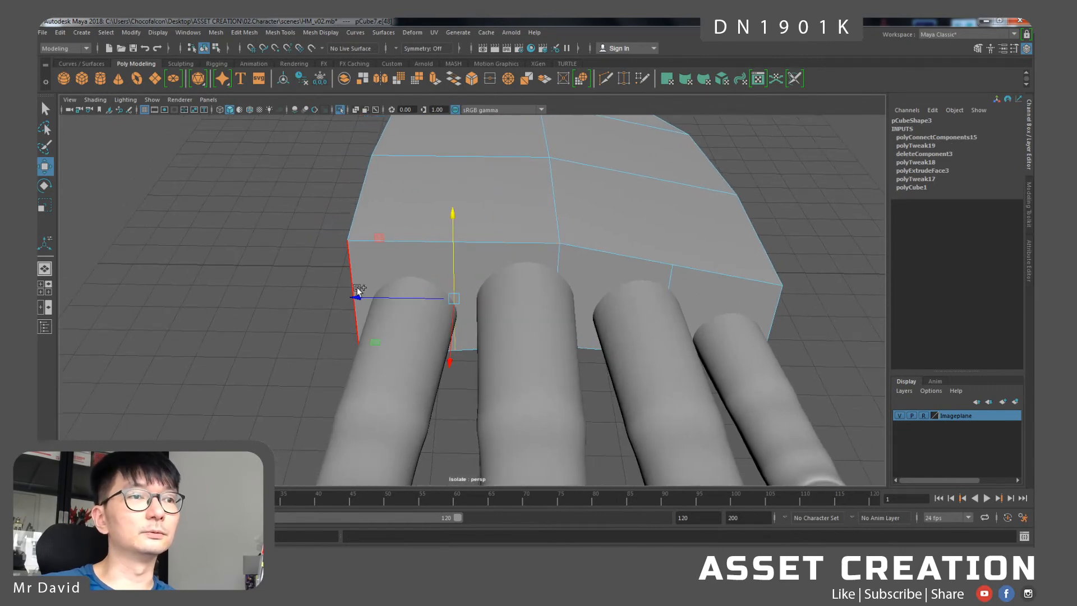
{"action": "left_click", "coordinate": [351, 278]}
{"action": "left_click", "coordinate": [458, 275], "text": "shift"}
{"action": "left_click", "coordinate": [552, 264], "text": "shift"}
{"action": "key", "text": "ctrl+z"}
{"action": "key", "text": "ctrl+z"}
{"action": "key", "text": "ctrl+z"}
{"action": "key", "text": "ctrl+z"}
{"action": "key", "text": "ctrl+z"}
{"action": "key", "text": "ctrl+z"}
{"action": "key", "text": "ctrl+z"}
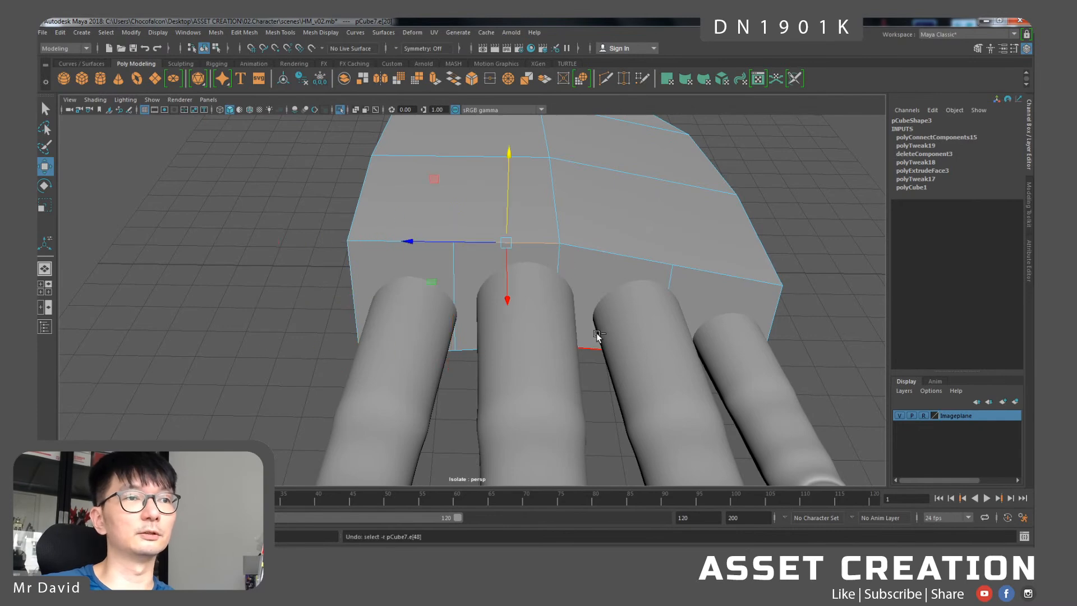
- Add the palm's middle cross edges on the top and underside to the selection and connect them with lengthwise edges
{"action": "left_click", "coordinate": [653, 170], "text": "shift"}
{"action": "left_click_drag", "start_coordinate": [649, 238], "coordinate": [487, 401], "text": "alt"}
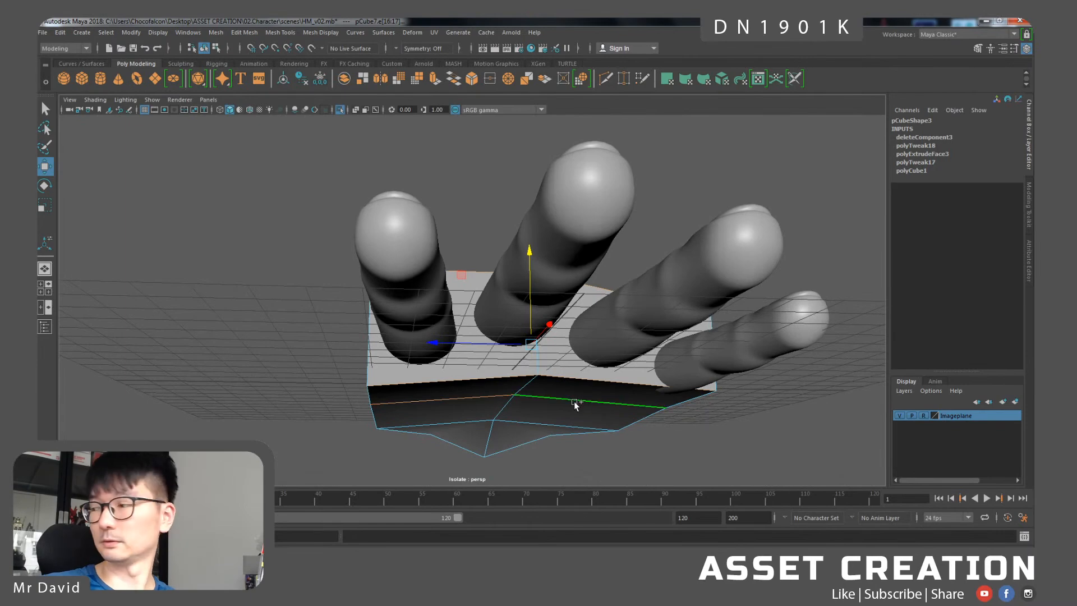
{"action": "left_click_drag", "start_coordinate": [575, 404], "coordinate": [568, 369], "text": "alt"}
{"action": "right_click", "coordinate": [465, 327], "text": "shift"}
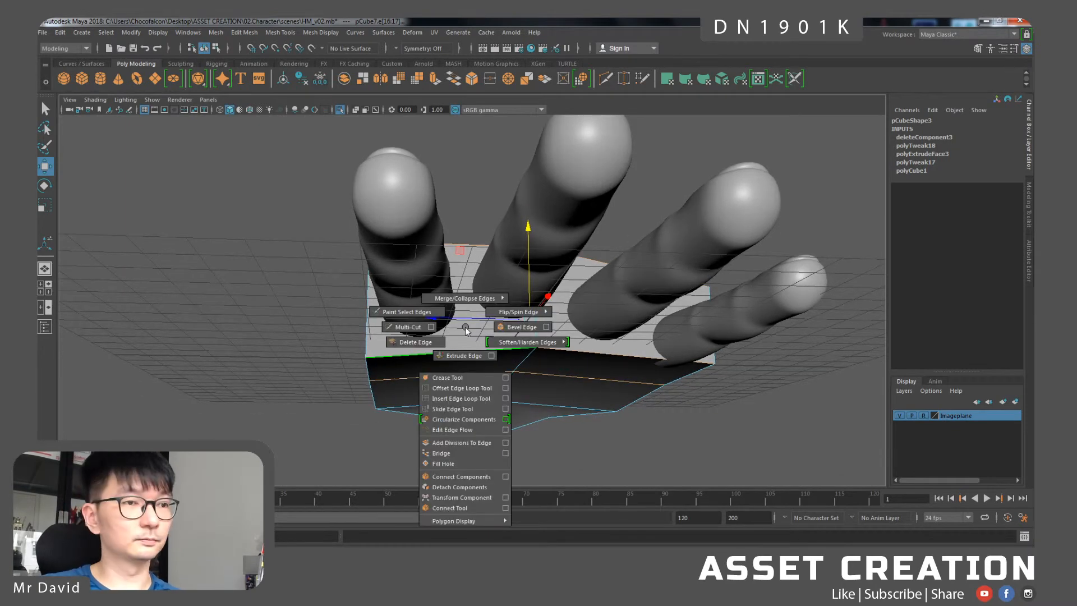
{"action": "left_click", "coordinate": [461, 476]}
- Connect the vertical edges around the palm to add a horizontal edge line at mid-height
{"action": "left_click_drag", "start_coordinate": [462, 460], "coordinate": [715, 366], "text": "alt"}
{"action": "left_click", "coordinate": [346, 281]}
{"action": "left_click", "coordinate": [698, 361]}
{"action": "left_click_drag", "start_coordinate": [536, 338], "coordinate": [685, 345], "text": "alt"}
{"action": "key", "text": "g"}
- Delete the palm's knuckle-end faces directly behind the index finger
{"action": "left_click_drag", "start_coordinate": [457, 297], "coordinate": [433, 277], "text": "alt"}
{"action": "right_click_drag", "start_coordinate": [433, 278], "coordinate": [435, 304]}
{"action": "left_click", "coordinate": [407, 344]}
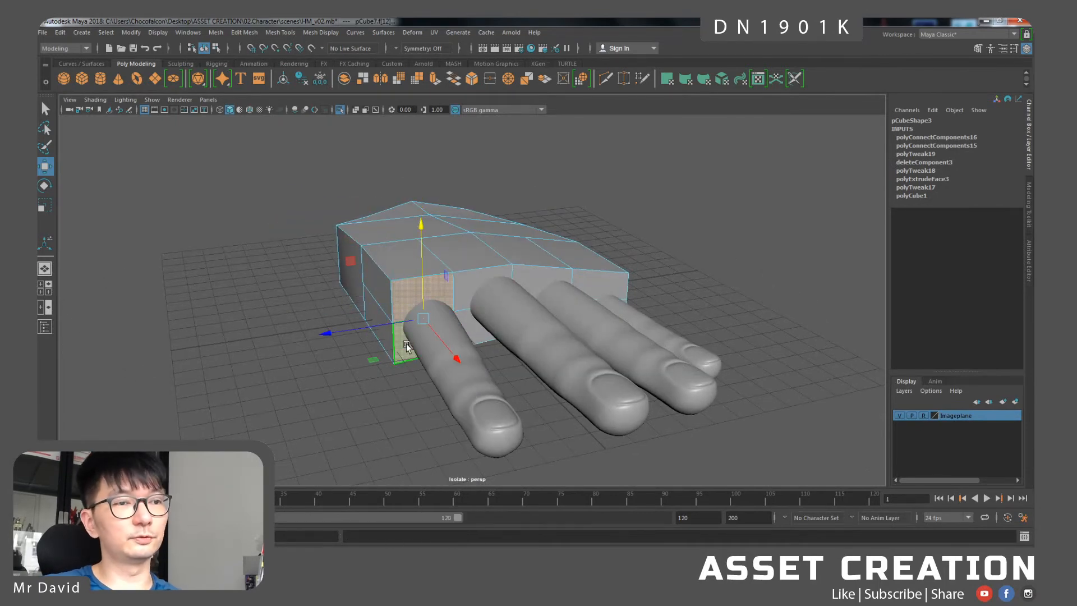
{"action": "key", "text": "Delete"}
- Select a side edge of the palm's index-finger opening and show the Modeling Toolkit
{"action": "scroll", "coordinate": [426, 279], "scroll_direction": "up", "scroll_amount": 3}
{"action": "left_click_drag", "start_coordinate": [425, 278], "coordinate": [445, 250], "text": "alt"}
{"action": "right_click_drag", "start_coordinate": [444, 249], "coordinate": [443, 259]}
{"action": "left_click", "coordinate": [396, 281]}
{"action": "key", "text": "q"}
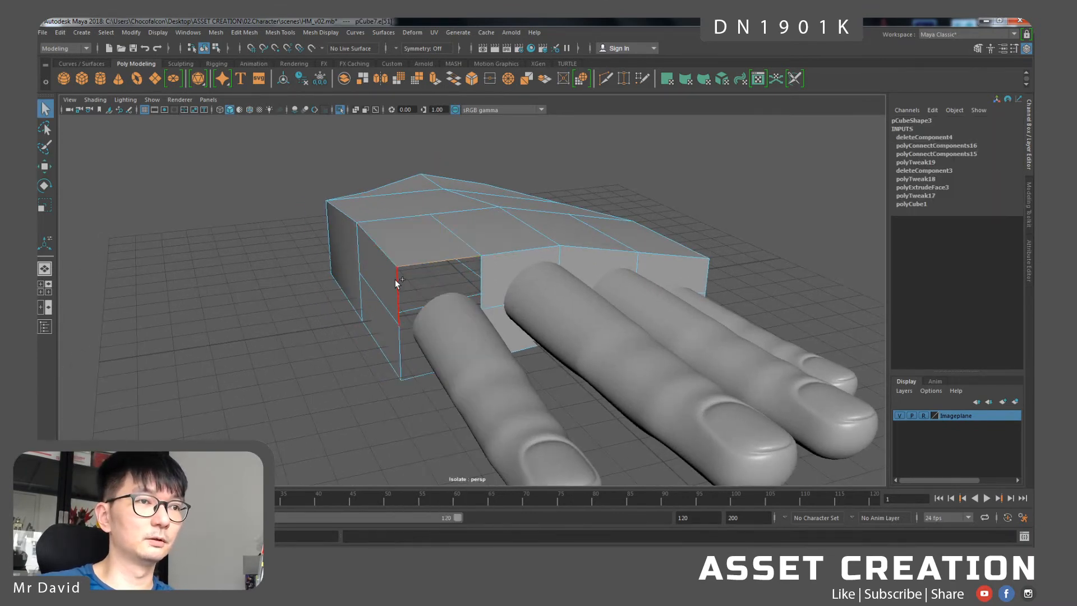
{"action": "left_click", "coordinate": [978, 49]}
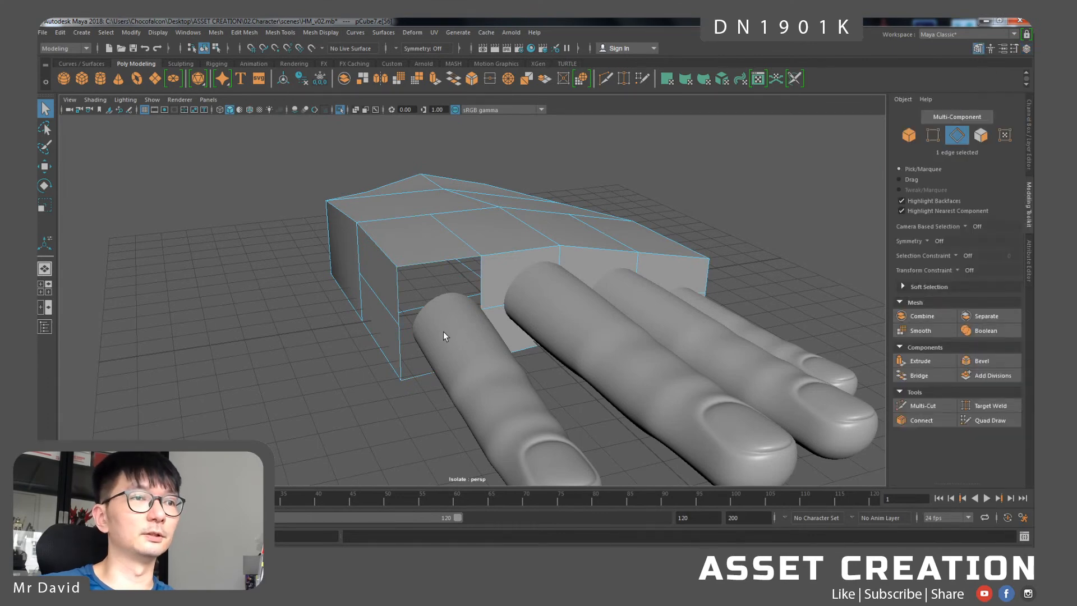
- Preview the palm in smoothed display and return it to unsmoothed display
{"action": "left_click_drag", "start_coordinate": [452, 336], "coordinate": [503, 336], "text": "alt"}
{"action": "right_click_drag", "start_coordinate": [501, 337], "coordinate": [520, 276]}
{"action": "left_click_drag", "start_coordinate": [510, 338], "coordinate": [488, 354], "text": "alt"}
{"action": "left_click", "coordinate": [443, 272]}
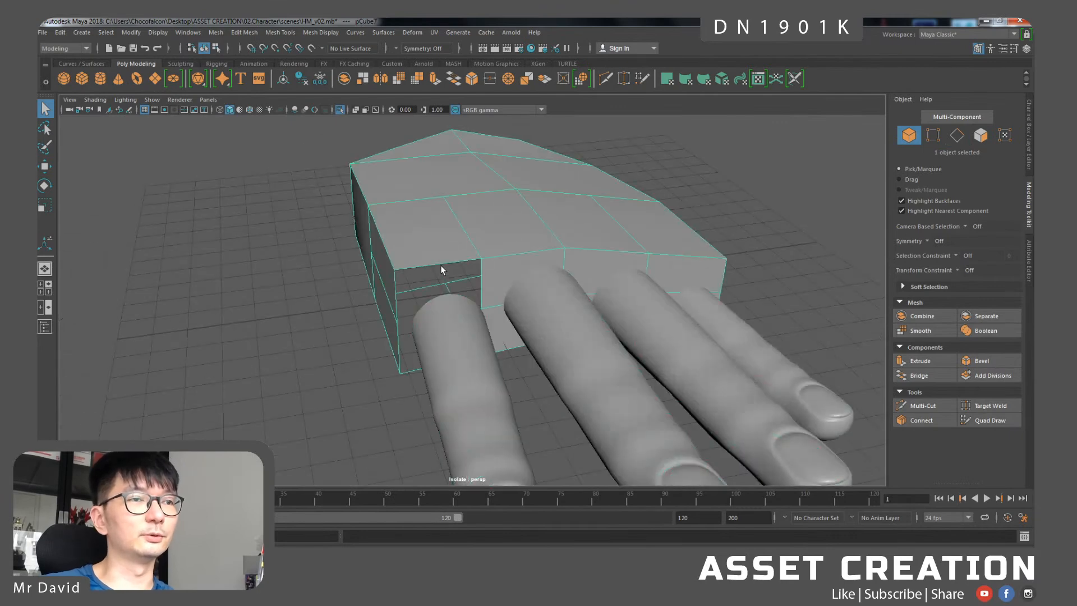
{"action": "key", "text": "3"}
{"action": "key", "text": "1"}
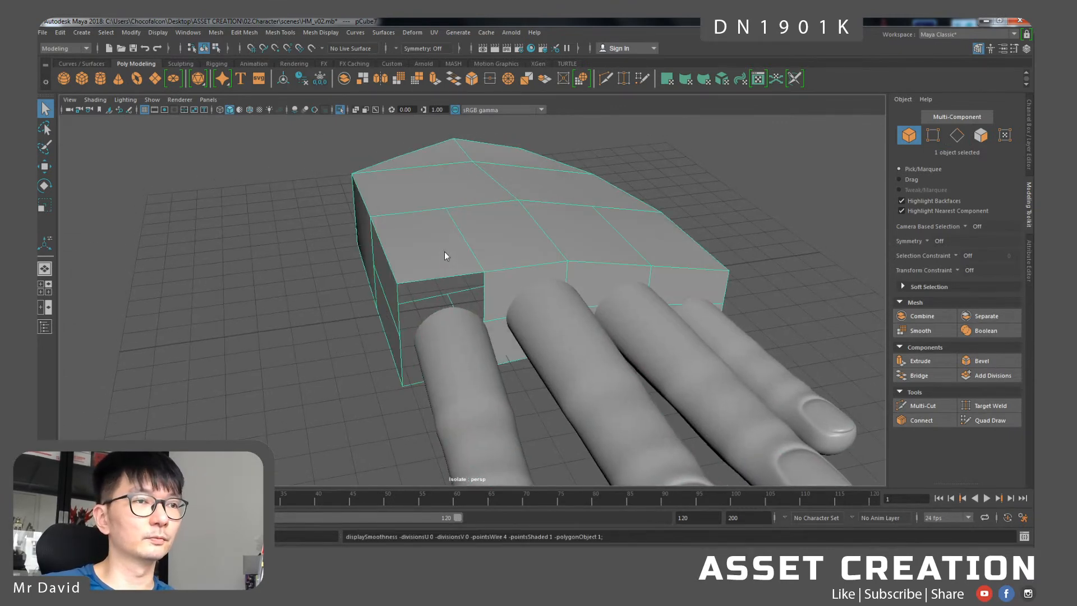
- Connect the edge pairs on the palm's top and underside at the index-finger opening, adding a lengthwise edge to each
{"action": "right_click_drag", "start_coordinate": [444, 250], "coordinate": [435, 224]}
{"action": "left_click", "coordinate": [435, 224]}
{"action": "left_click", "coordinate": [442, 273], "text": "shift"}
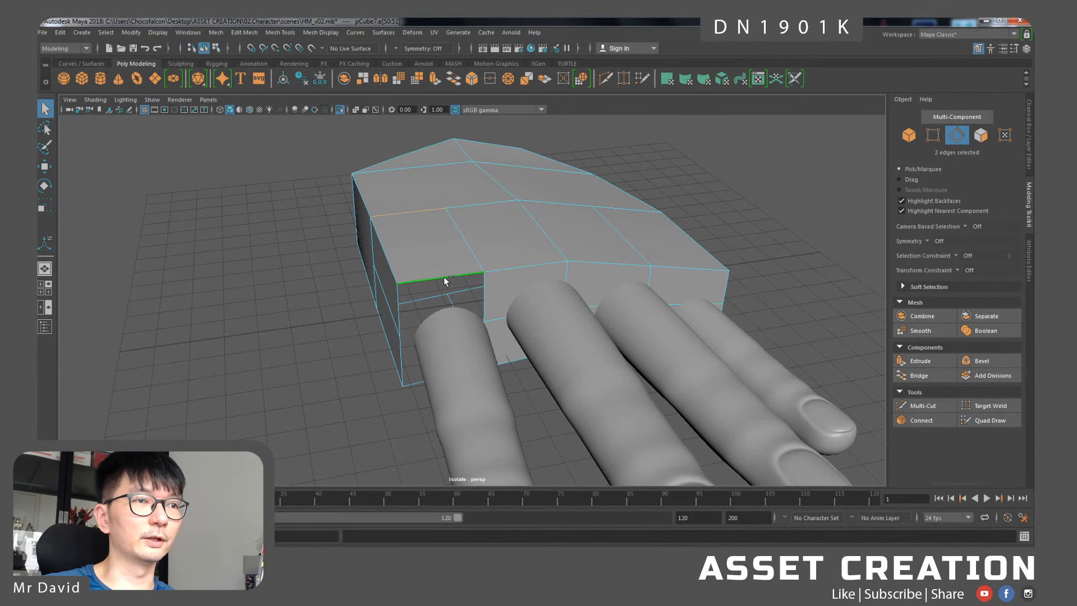
{"action": "key", "text": "g"}
{"action": "left_click_drag", "start_coordinate": [432, 317], "coordinate": [439, 248], "text": "alt"}
{"action": "left_click", "coordinate": [439, 350]}
{"action": "left_click", "coordinate": [395, 437], "text": "shift"}
{"action": "key", "text": "g"}
- Compare the edge counts of the palm's opening and the index finger's open base
{"action": "left_click_drag", "start_coordinate": [395, 437], "coordinate": [428, 279], "text": "alt"}
{"action": "left_click", "coordinate": [455, 276]}
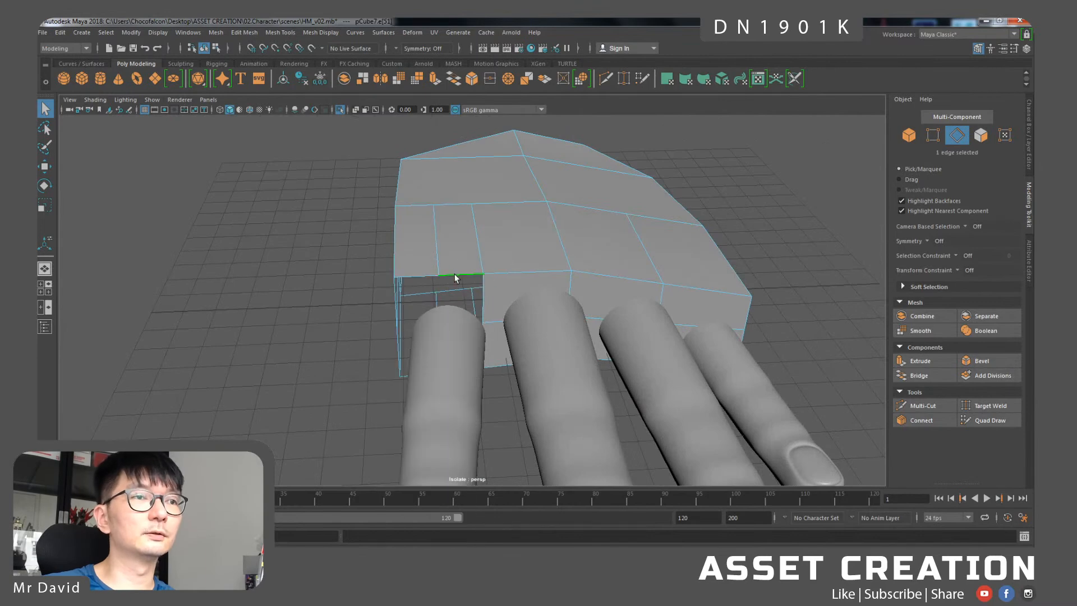
{"action": "left_click_drag", "start_coordinate": [471, 326], "coordinate": [510, 352], "text": "alt"}
{"action": "left_click", "coordinate": [510, 353]}
{"action": "right_click_drag", "start_coordinate": [510, 280], "coordinate": [561, 266]}
{"action": "left_click", "coordinate": [477, 393]}
{"action": "right_click_drag", "start_coordinate": [428, 325], "coordinate": [445, 302]}
{"action": "left_click", "coordinate": [457, 329]}
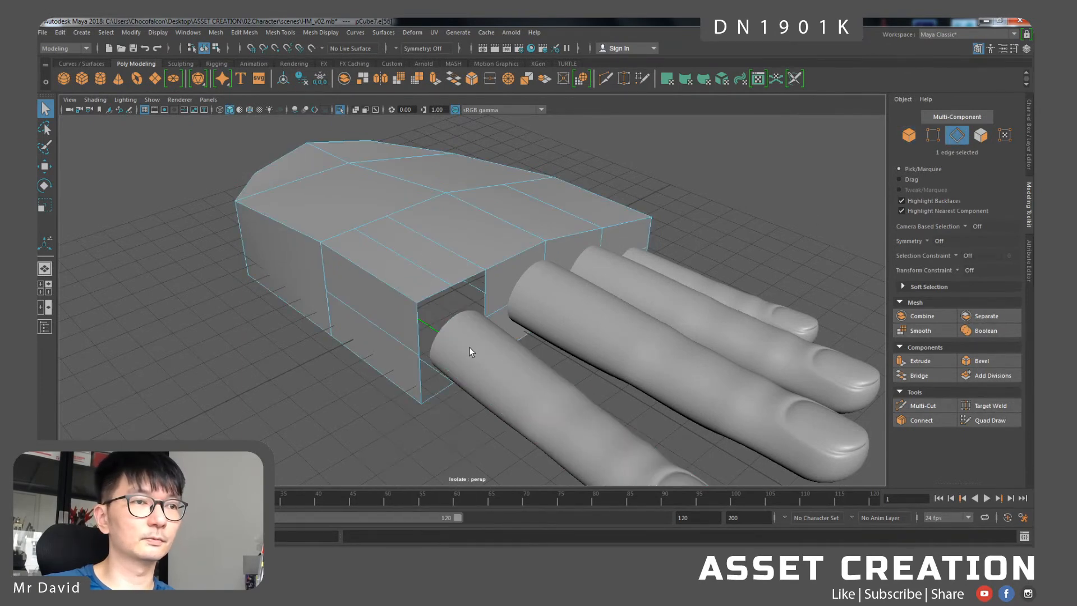
{"action": "left_click", "coordinate": [528, 389]}
{"action": "right_click_drag", "start_coordinate": [525, 329], "coordinate": [517, 263]}
{"action": "double_click", "coordinate": [455, 320]}
- Select the palm and index finger together, save the scene, and combine them into one mesh
{"action": "left_click", "coordinate": [481, 236], "text": "shift"}
{"action": "right_click_drag", "start_coordinate": [481, 235], "coordinate": [510, 217]}
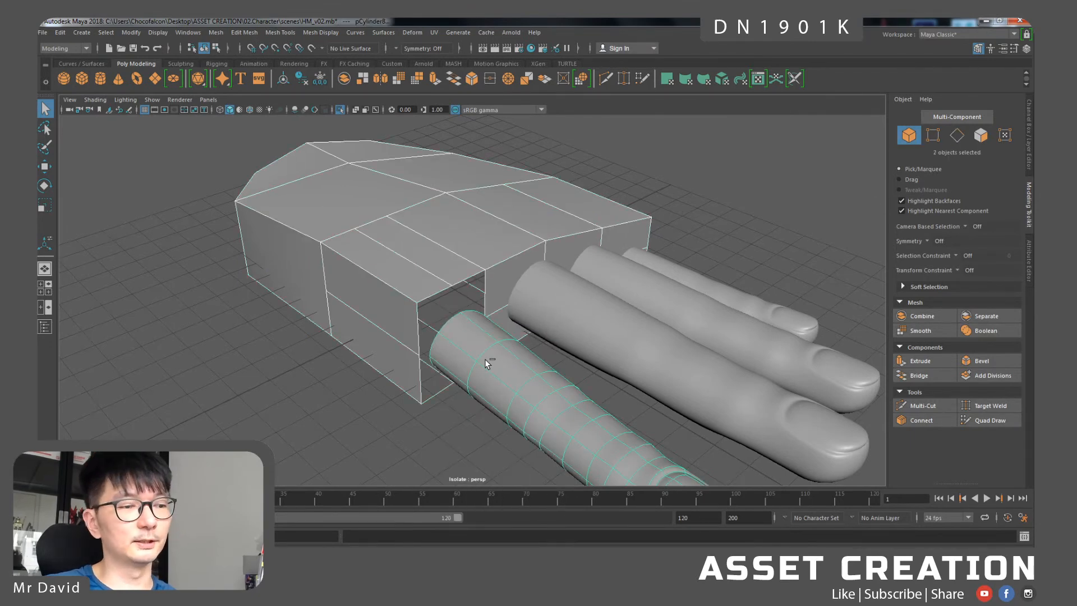
{"action": "key", "text": "ctrl+s"}
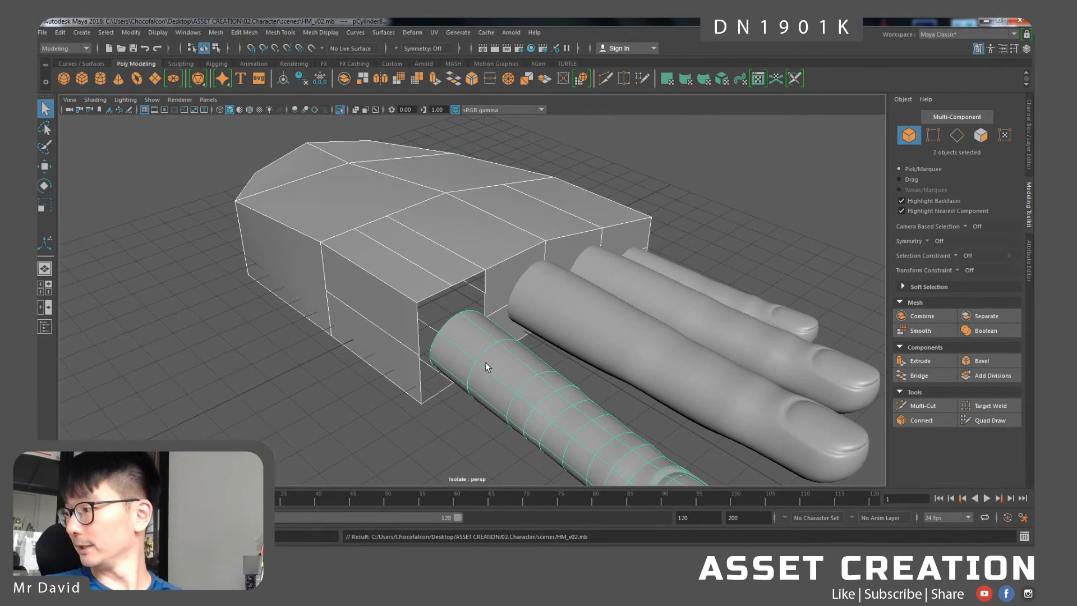
{"action": "left_click_drag", "start_coordinate": [483, 328], "coordinate": [486, 320], "text": "alt"}
{"action": "scroll", "coordinate": [486, 320], "scroll_direction": "up", "scroll_amount": 1}
{"action": "middle_click_drag", "start_coordinate": [486, 320], "coordinate": [503, 289], "text": "alt"}
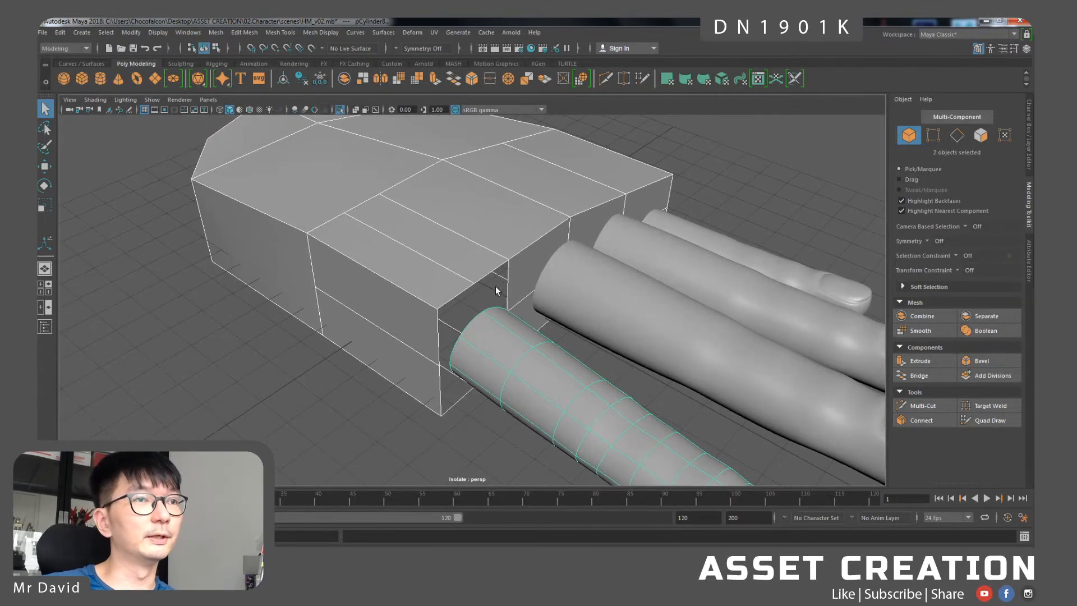
{"action": "left_click", "coordinate": [345, 79]}
- Bridge the two top edges of the palm's opening to the top edges of the index finger's base
{"action": "left_click_drag", "start_coordinate": [508, 363], "coordinate": [419, 271], "text": "alt"}
{"action": "scroll", "coordinate": [493, 367], "scroll_direction": "up", "scroll_amount": 1}
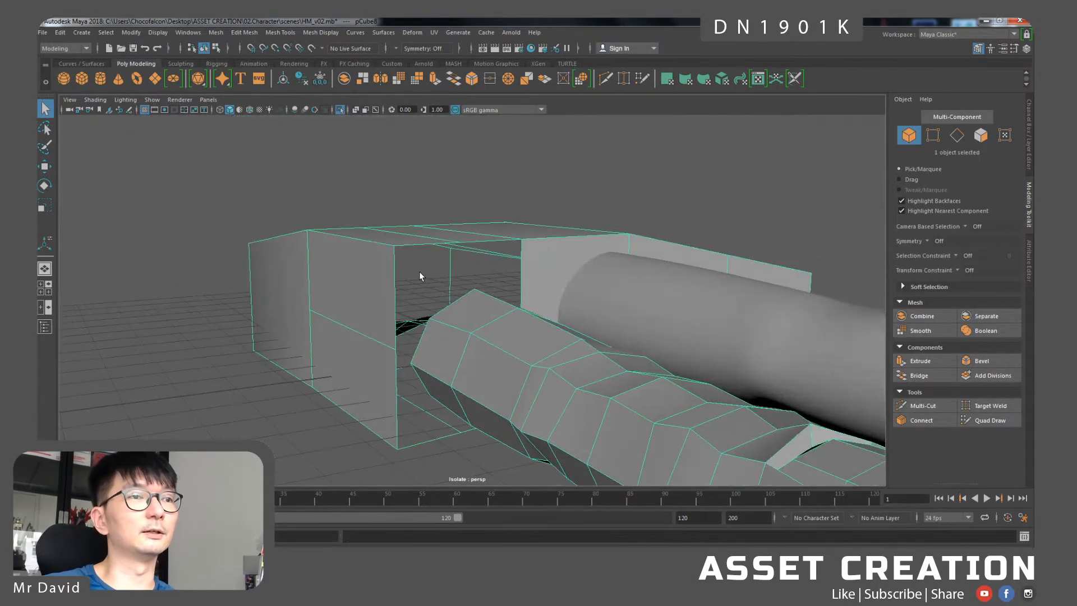
{"action": "right_click_drag", "start_coordinate": [497, 227], "coordinate": [493, 195]}
{"action": "left_click", "coordinate": [443, 242]}
{"action": "left_click_drag", "start_coordinate": [443, 241], "coordinate": [459, 336], "text": "alt"}
{"action": "left_click", "coordinate": [486, 266], "text": "shift"}
{"action": "right_click_drag", "start_coordinate": [444, 326], "coordinate": [445, 457], "text": "shift"}
{"action": "left_click_drag", "start_coordinate": [442, 346], "coordinate": [448, 328], "text": "alt"}
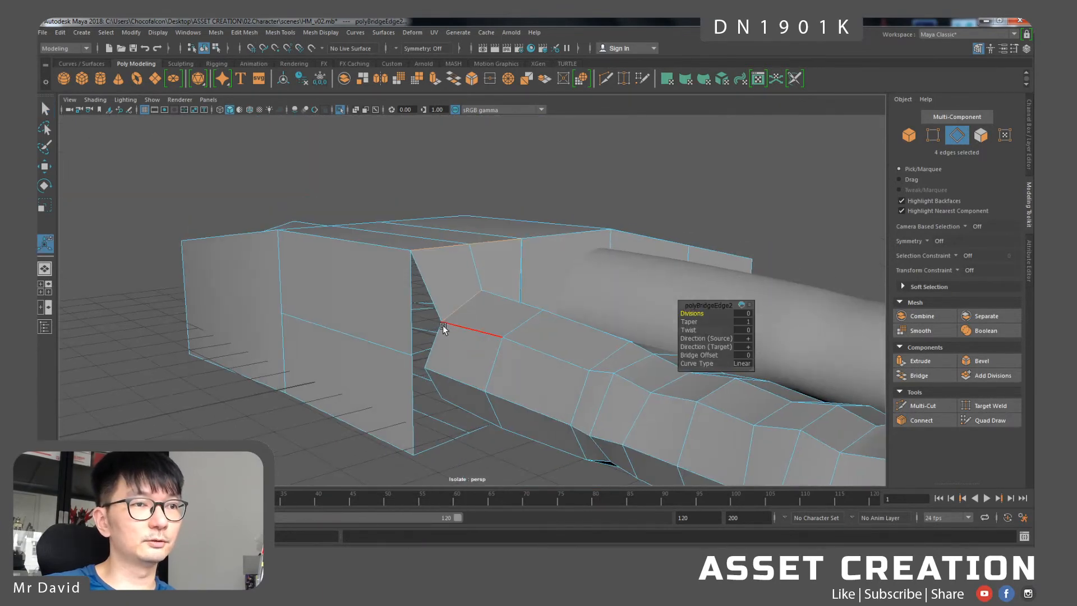
- Bridge the outer side edges of the palm's opening to the matching edges of the index finger's base
{"action": "left_click", "coordinate": [432, 342]}
{"action": "left_click", "coordinate": [411, 319], "text": "shift"}
{"action": "left_click", "coordinate": [437, 391], "text": "shift"}
{"action": "left_click", "coordinate": [417, 402], "text": "shift"}
{"action": "key", "text": "g"}
- Bridge the underside edges of the palm's opening to the bottom edges of the index finger's base
{"action": "left_click_drag", "start_coordinate": [437, 416], "coordinate": [501, 294], "text": "alt"}
{"action": "left_click", "coordinate": [429, 293]}
{"action": "left_click", "coordinate": [393, 315], "text": "shift"}
{"action": "left_click", "coordinate": [466, 310], "text": "shift"}
{"action": "key", "text": "g"}
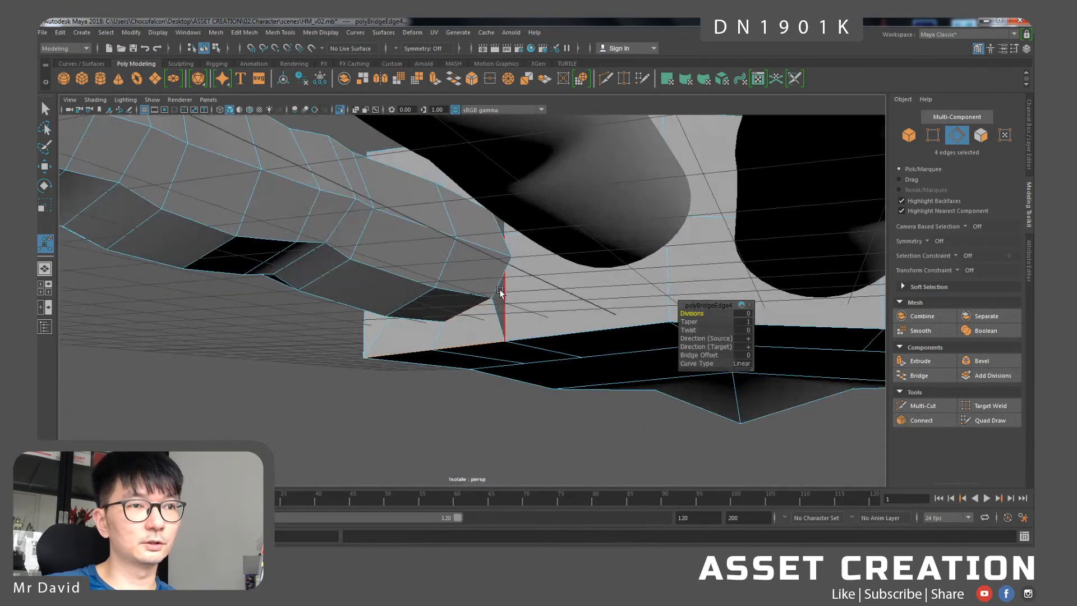
- Bridge the remaining edges of the index finger's base to the opening's inner side, beside the middle finger
{"action": "left_click", "coordinate": [499, 297]}
{"action": "left_click", "coordinate": [505, 303], "text": "shift"}
{"action": "left_click_drag", "start_coordinate": [449, 222], "coordinate": [499, 276], "text": "alt"}
{"action": "left_click", "coordinate": [507, 242], "text": "shift"}
{"action": "left_click", "coordinate": [482, 262], "text": "shift"}
{"action": "key", "text": "g"}
{"action": "left_click", "coordinate": [499, 276]}
{"action": "left_click", "coordinate": [510, 223], "text": "shift"}
{"action": "key", "text": "g"}
- Preview the joined palm and finger smoothed, then return to unsmoothed display with vertex selection
{"action": "left_click_drag", "start_coordinate": [510, 238], "coordinate": [497, 216], "text": "alt"}
{"action": "key", "text": "3"}
{"action": "right_click_drag", "start_coordinate": [496, 215], "coordinate": [447, 213]}
{"action": "key", "text": "1"}
- Try to move a vertex where the index finger joins the palm
{"action": "left_click_drag", "start_coordinate": [429, 258], "coordinate": [411, 192], "text": "alt"}
{"action": "left_click", "coordinate": [408, 191]}
{"action": "key", "text": "w"}
{"action": "left_click_drag", "start_coordinate": [469, 141], "coordinate": [448, 178]}
{"action": "key", "text": "ctrl+z"}
{"action": "left_click", "coordinate": [403, 197], "text": "shift"}
- Raise the corner and neighbouring vertices on the palm's lower knuckle edge beneath the index finger to a Y of -0.27
{"action": "left_click_drag", "start_coordinate": [394, 341], "coordinate": [382, 331], "text": "alt"}
{"action": "left_click", "coordinate": [387, 337]}
{"action": "left_click_drag", "start_coordinate": [441, 352], "coordinate": [428, 330], "text": "alt"}
{"action": "left_click", "coordinate": [442, 332], "text": "shift"}
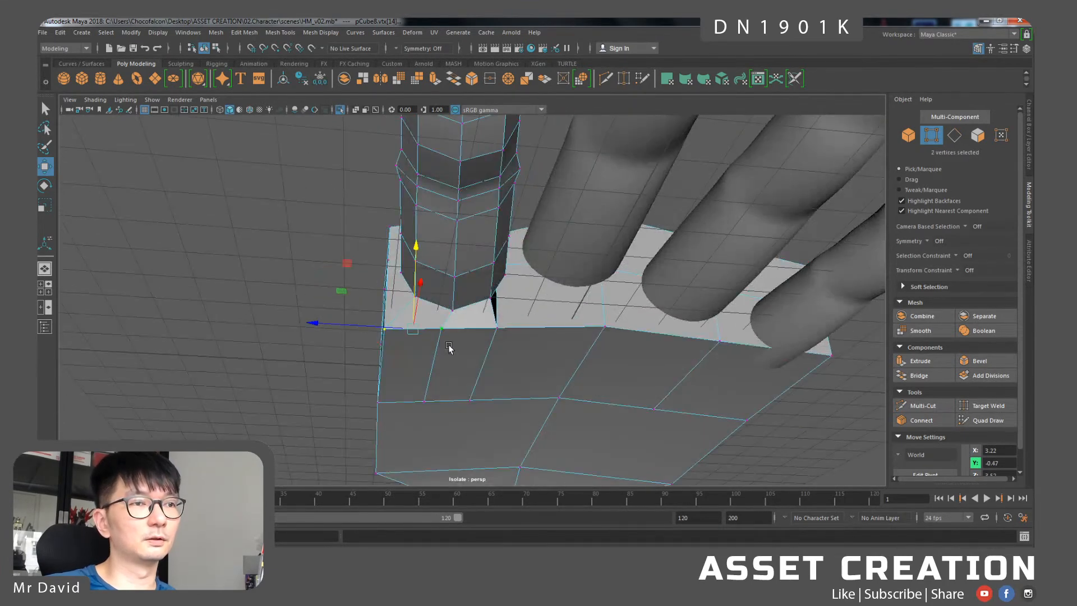
{"action": "left_click_drag", "start_coordinate": [422, 256], "coordinate": [423, 307]}
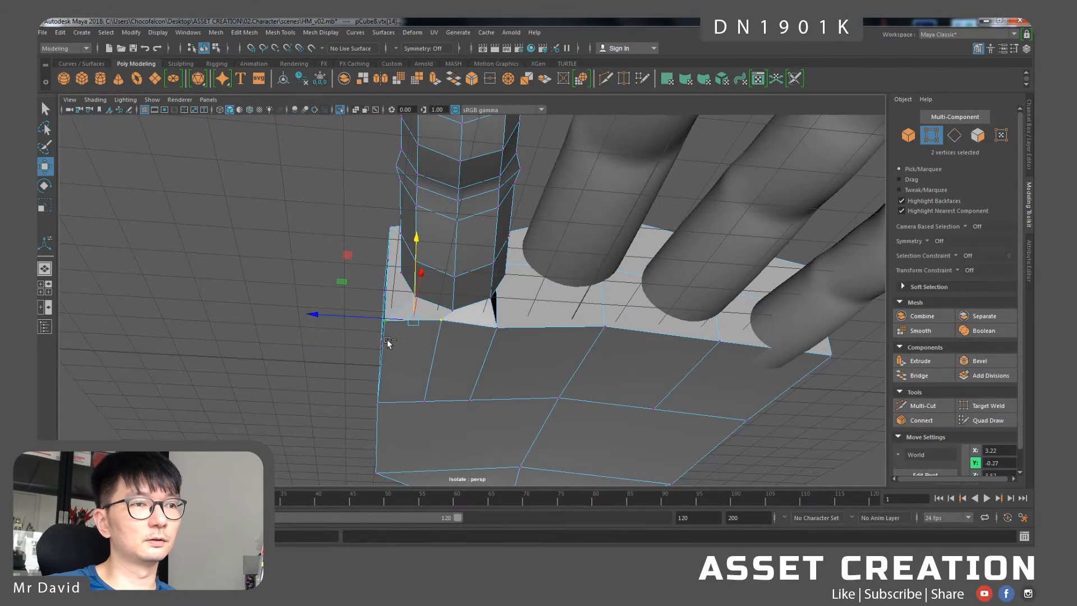
- Move the lower corner vertex beneath the index finger inward, and pull it and its neighbour back toward the wrist
{"action": "left_click", "coordinate": [386, 319]}
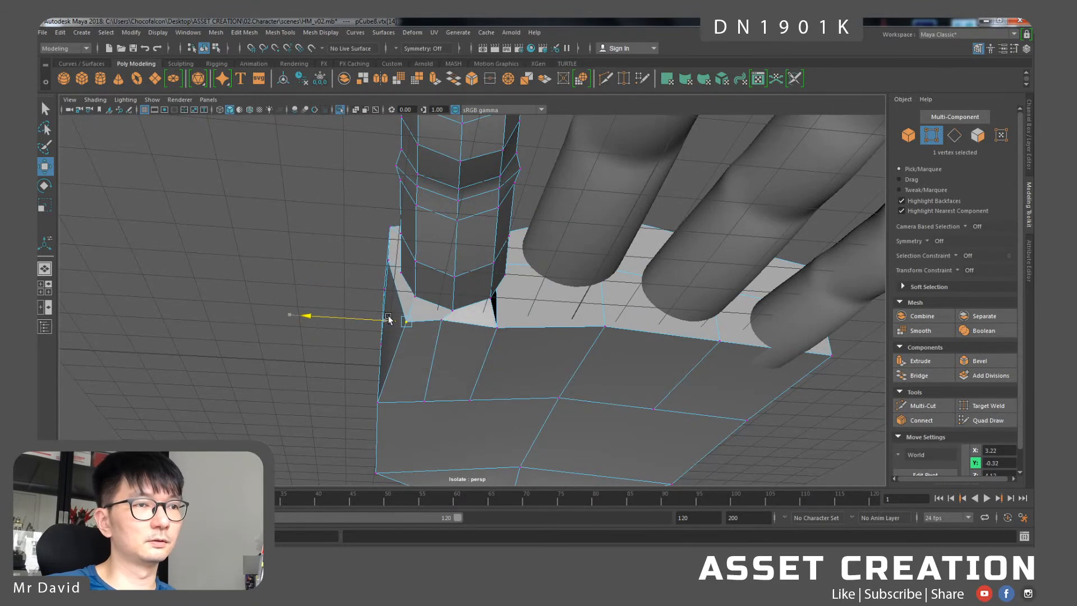
{"action": "left_click", "coordinate": [442, 321]}
{"action": "left_click_drag", "start_coordinate": [441, 321], "coordinate": [435, 294], "text": "alt"}
{"action": "left_click", "coordinate": [403, 300], "text": "shift"}
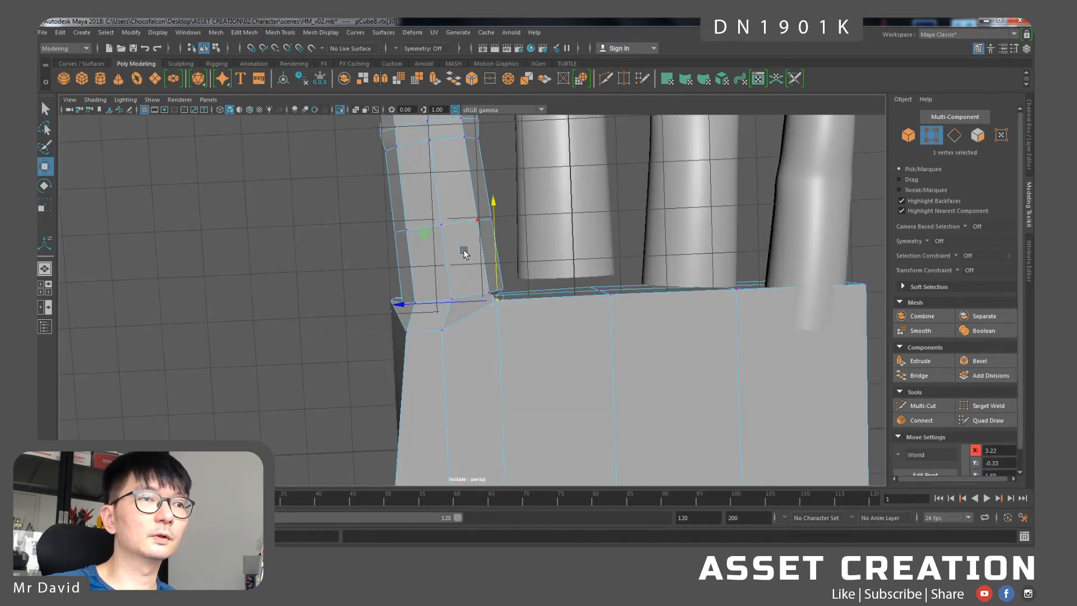
- Reposition the middle and lower vertices on the palm's knuckle edge between the index and middle fingers
{"action": "left_click_drag", "start_coordinate": [432, 238], "coordinate": [511, 249], "text": "alt"}
{"action": "left_click", "coordinate": [512, 269], "text": "shift"}
{"action": "key", "text": "q"}
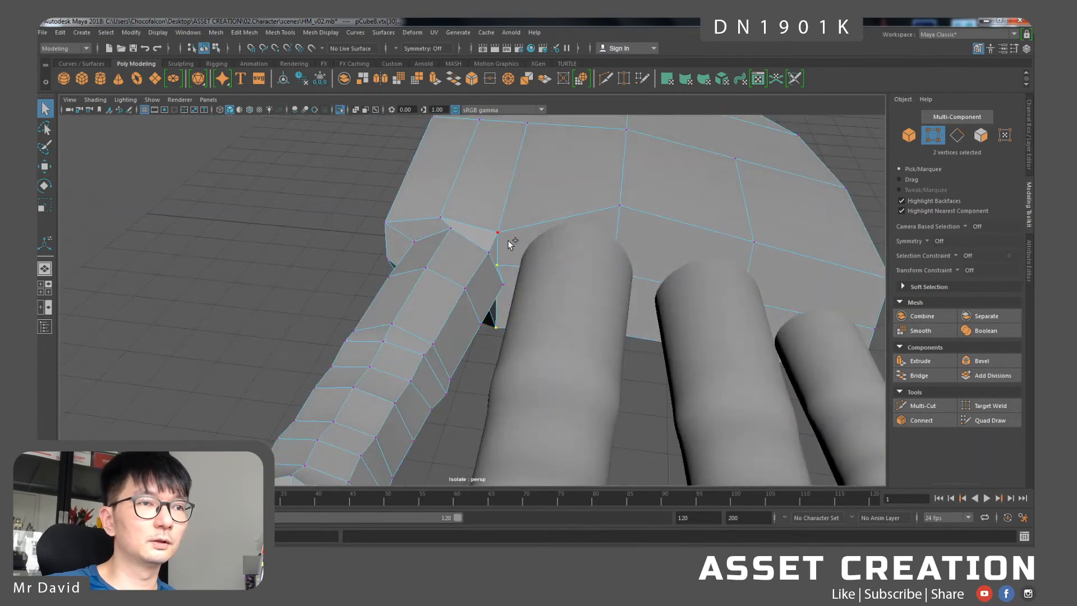
{"action": "key", "text": "w"}
{"action": "left_click_drag", "start_coordinate": [443, 271], "coordinate": [562, 365]}
{"action": "left_click", "coordinate": [517, 328]}
{"action": "left_click", "coordinate": [388, 234]}
{"action": "left_click_drag", "start_coordinate": [390, 234], "coordinate": [420, 231], "text": "alt"}
- Select neighbouring vertices around the index finger's joint with the palm and adjust their placement
{"action": "key", "text": "q"}
{"action": "key", "text": "1"}
{"action": "left_click", "coordinate": [394, 206], "text": "shift"}
{"action": "left_click", "coordinate": [383, 197], "text": "shift"}
{"action": "left_click_drag", "start_coordinate": [384, 200], "coordinate": [396, 220], "text": "alt"}
{"action": "key", "text": "w"}
{"action": "left_click_drag", "start_coordinate": [359, 365], "coordinate": [400, 324], "text": "alt"}
- Refine the vertices along the lower side of the index finger's joint to even out its transition into the palm
{"action": "left_click", "coordinate": [427, 360]}
{"action": "left_click_drag", "start_coordinate": [421, 382], "coordinate": [415, 319], "text": "alt"}
{"action": "left_click", "coordinate": [398, 404], "text": "shift"}
{"action": "left_click", "coordinate": [392, 450], "text": "shift"}
{"action": "mouse_move", "coordinate": [409, 375]}
{"action": "left_mouse_down"}
{"action": "mouse_move", "coordinate": [410, 351]}
{"action": "mouse_move", "coordinate": [507, 340]}
{"action": "mouse_move", "coordinate": [486, 308]}
{"action": "mouse_move", "coordinate": [426, 325]}
{"action": "mouse_move", "coordinate": [418, 358]}
{"action": "left_mouse_up"}
{"action": "middle_click_drag", "start_coordinate": [545, 332], "coordinate": [494, 327], "text": "alt"}
{"action": "left_click", "coordinate": [512, 308]}
{"action": "left_click", "coordinate": [499, 247]}
{"action": "right_click_drag", "start_coordinate": [478, 360], "coordinate": [468, 256], "text": "alt"}
{"action": "left_click_drag", "start_coordinate": [468, 257], "coordinate": [476, 303], "text": "alt"}
- Connect the upper, knuckle and underside palm edges behind the middle finger with a new lengthwise edge in unsmoothed display
{"action": "key", "text": "1"}
{"action": "right_click_drag", "start_coordinate": [508, 227], "coordinate": [509, 213]}
{"action": "left_click_drag", "start_coordinate": [413, 241], "coordinate": [470, 229], "text": "alt"}
{"action": "double_click", "coordinate": [389, 239]}
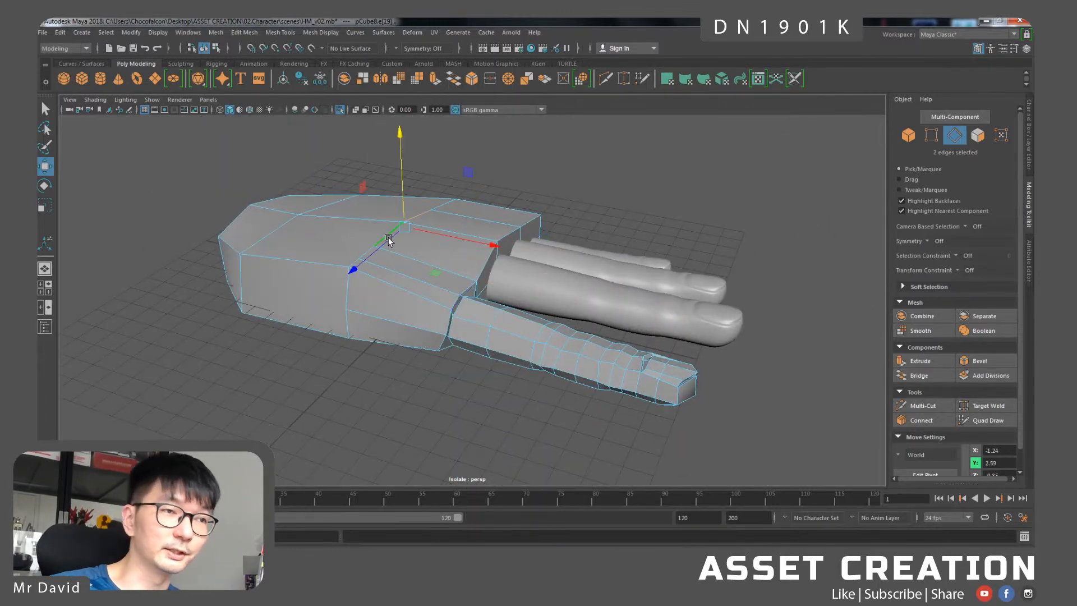
{"action": "left_click_drag", "start_coordinate": [453, 291], "coordinate": [373, 262], "text": "alt"}
{"action": "scroll", "coordinate": [457, 274], "scroll_direction": "up", "scroll_amount": 2}
{"action": "left_click", "coordinate": [494, 261]}
{"action": "key", "text": "q"}
{"action": "left_click", "coordinate": [481, 210], "text": "shift"}
{"action": "left_click_drag", "start_coordinate": [506, 262], "coordinate": [481, 289], "text": "alt"}
{"action": "left_click", "coordinate": [492, 400], "text": "shift"}
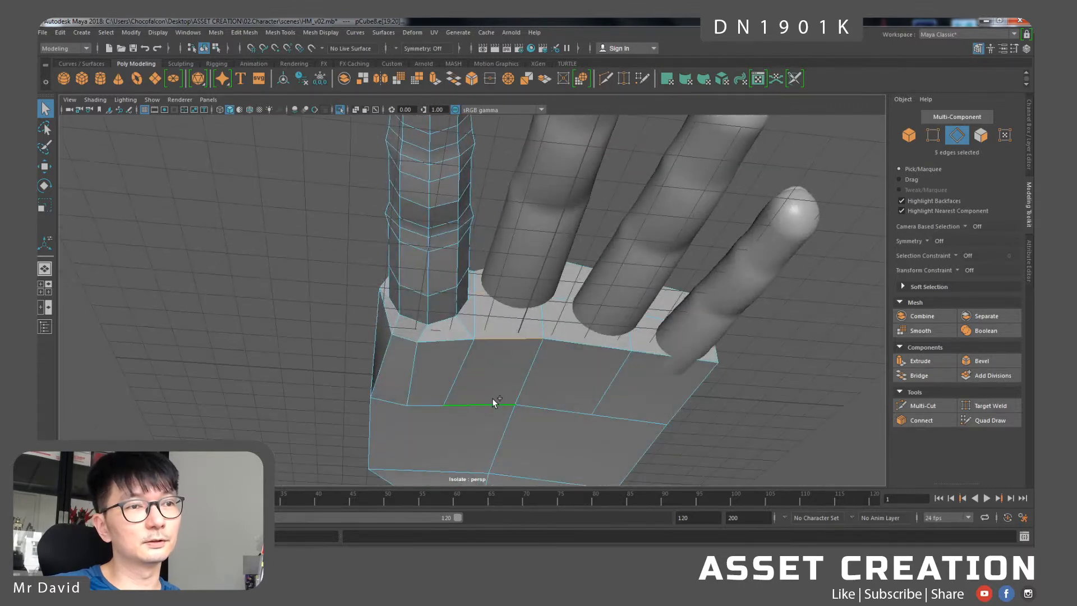
{"action": "key", "text": "g"}
{"action": "right_click_drag", "start_coordinate": [506, 345], "coordinate": [497, 496], "text": "shift"}
{"action": "left_click_drag", "start_coordinate": [522, 359], "coordinate": [547, 353], "text": "alt"}
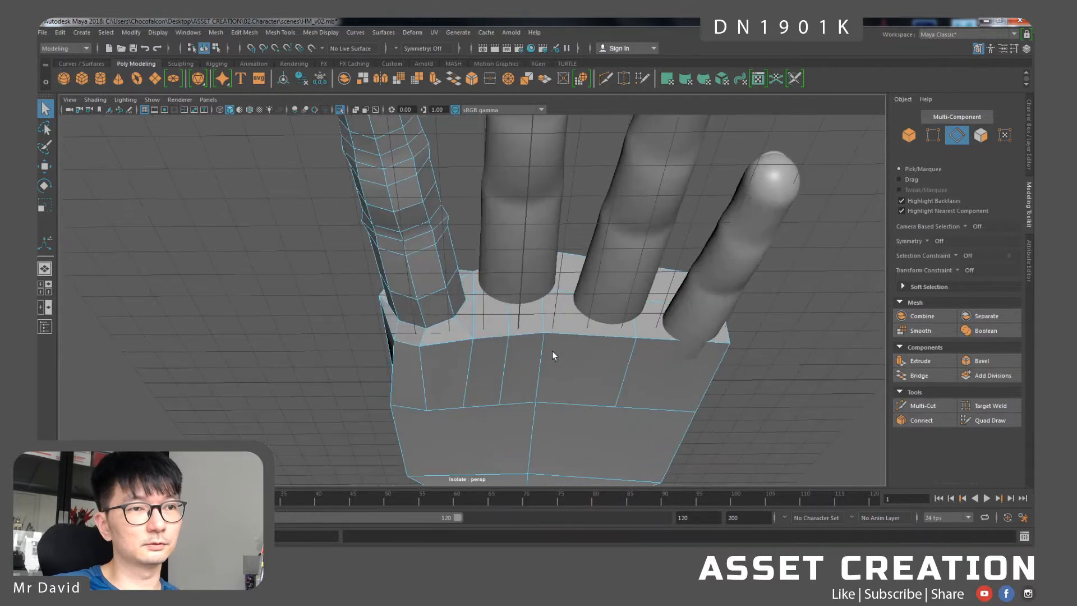
- Connect the palm edges behind the ring finger with a new lengthwise edge across the knuckle section
{"action": "left_click", "coordinate": [588, 400]}
{"action": "left_click", "coordinate": [583, 336], "text": "shift"}
{"action": "left_click", "coordinate": [574, 300], "text": "shift"}
{"action": "left_click_drag", "start_coordinate": [583, 258], "coordinate": [587, 280], "text": "alt"}
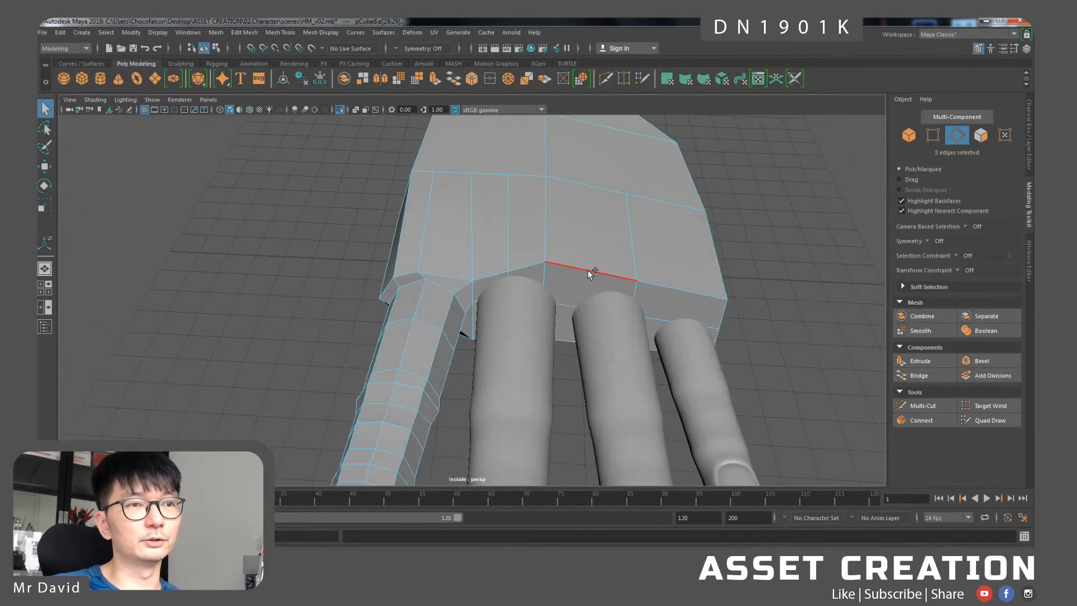
{"action": "left_click", "coordinate": [601, 202]}
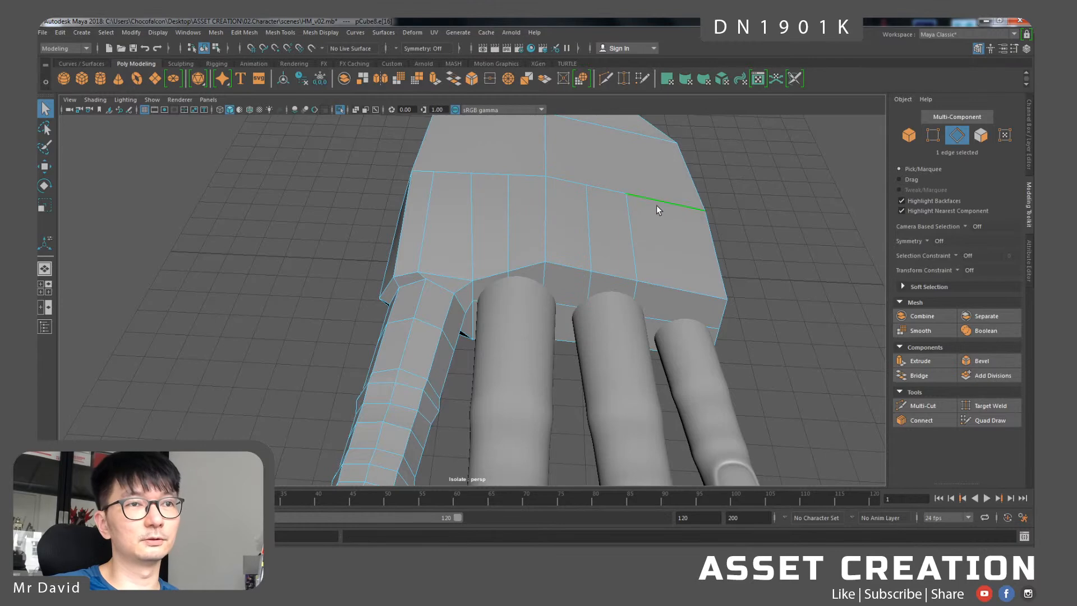
- Connect the palm edges behind the little finger with a new lengthwise edge across the knuckle section
{"action": "left_click_drag", "start_coordinate": [654, 206], "coordinate": [641, 285], "text": "alt"}
{"action": "left_click", "coordinate": [602, 299], "text": "shift"}
{"action": "left_click_drag", "start_coordinate": [601, 334], "coordinate": [597, 288], "text": "alt"}
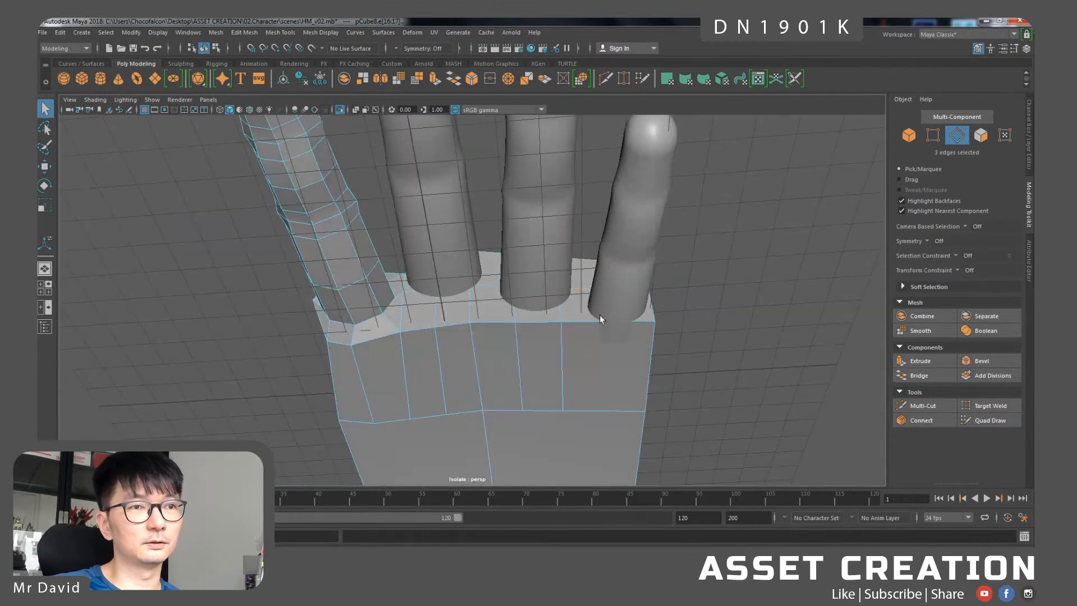
- Delete the four palm faces behind the middle finger's base
{"action": "left_click_drag", "start_coordinate": [577, 366], "coordinate": [447, 260], "text": "alt"}
{"action": "right_click_drag", "start_coordinate": [453, 222], "coordinate": [457, 250]}
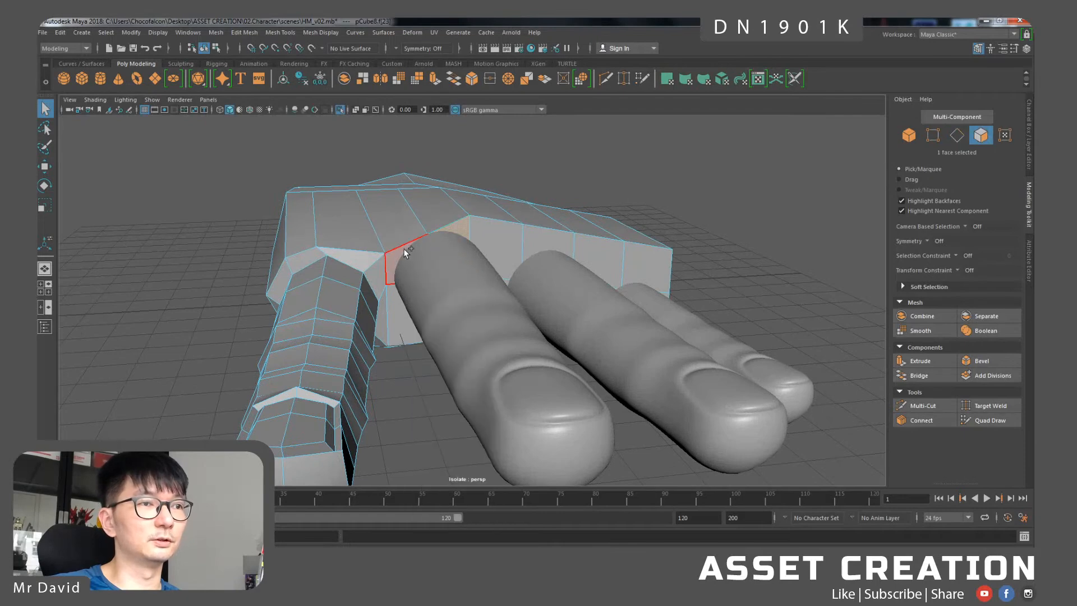
{"action": "left_click", "coordinate": [403, 256], "text": "shift"}
{"action": "left_click", "coordinate": [398, 308], "text": "shift"}
{"action": "left_click_drag", "start_coordinate": [426, 359], "coordinate": [449, 309], "text": "alt"}
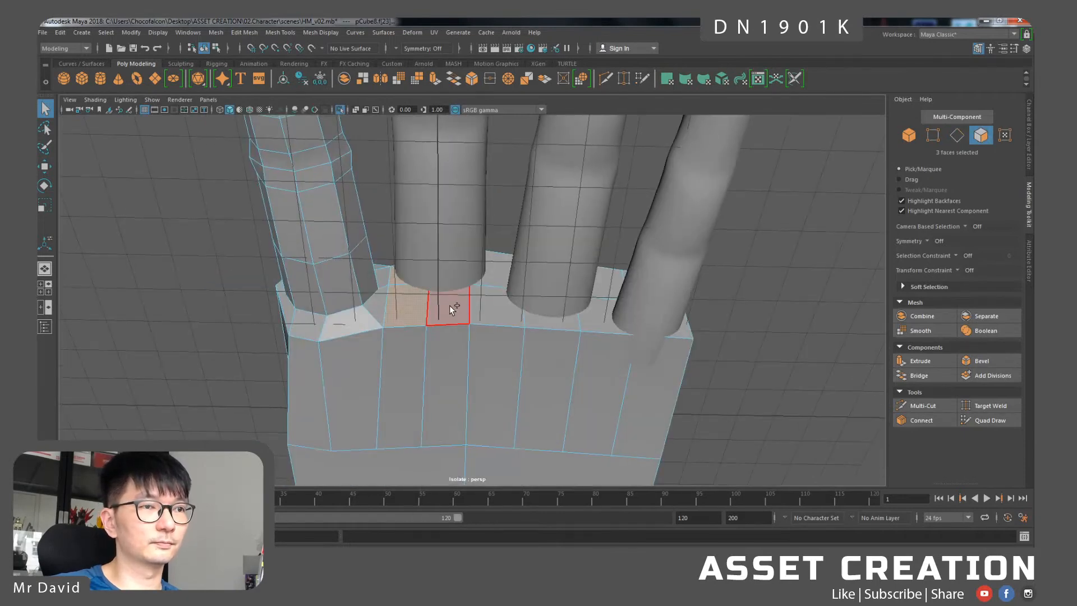
{"action": "key", "text": "Delete"}
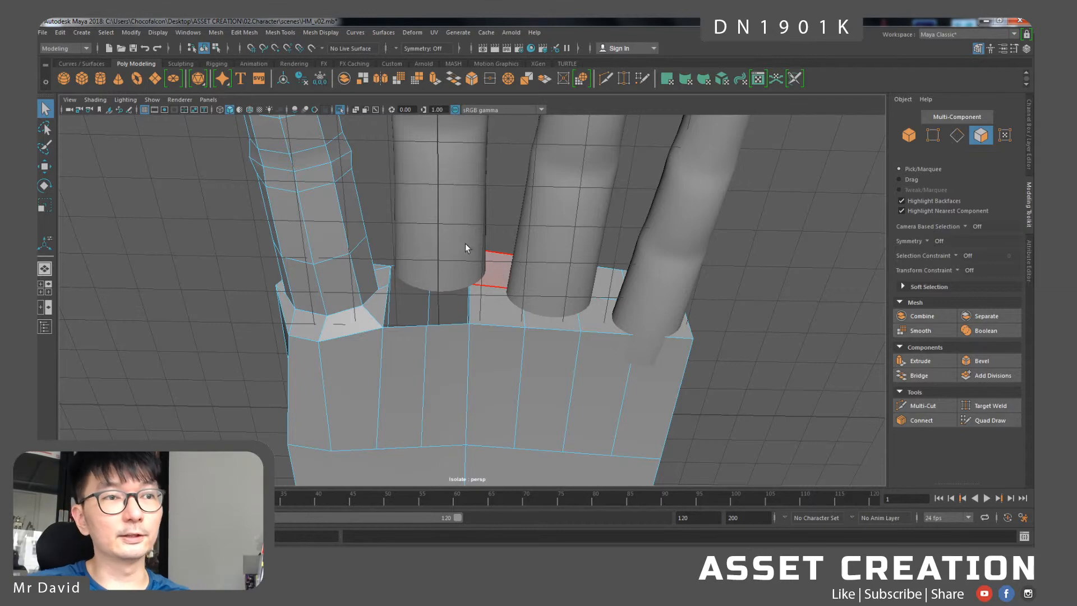
- Combine the middle finger with the palm mesh, undoing the accidental face extraction
{"action": "left_click_drag", "start_coordinate": [744, 332], "coordinate": [424, 244], "text": "alt"}
{"action": "right_click_drag", "start_coordinate": [421, 236], "coordinate": [430, 222]}
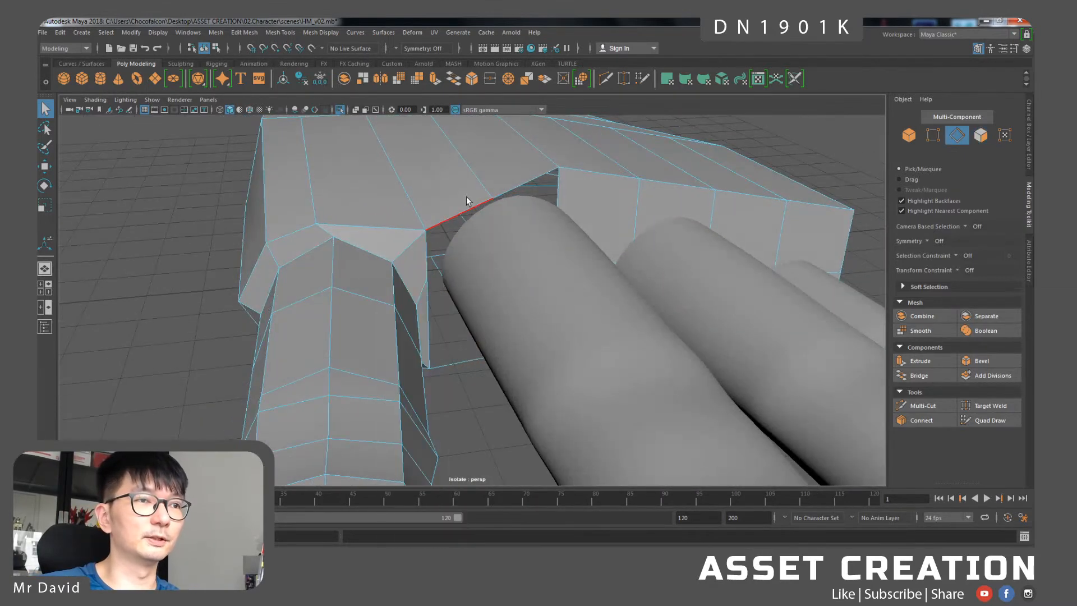
{"action": "left_click", "coordinate": [464, 205]}
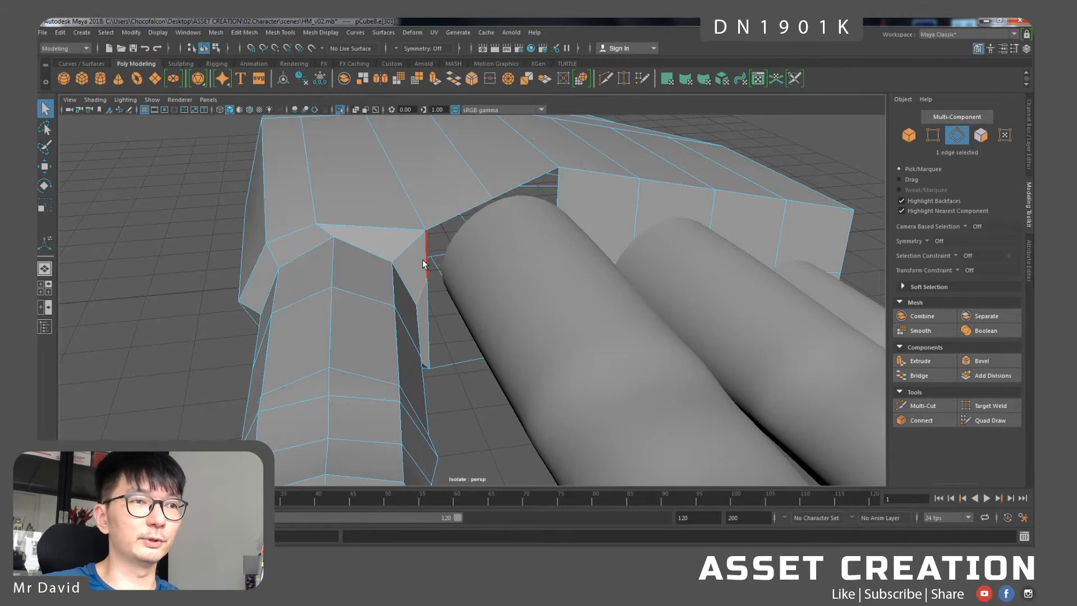
{"action": "left_click_drag", "start_coordinate": [496, 261], "coordinate": [427, 282], "text": "alt"}
{"action": "right_click_drag", "start_coordinate": [498, 272], "coordinate": [571, 255]}
{"action": "left_click", "coordinate": [524, 297]}
{"action": "left_click", "coordinate": [446, 161], "text": "shift"}
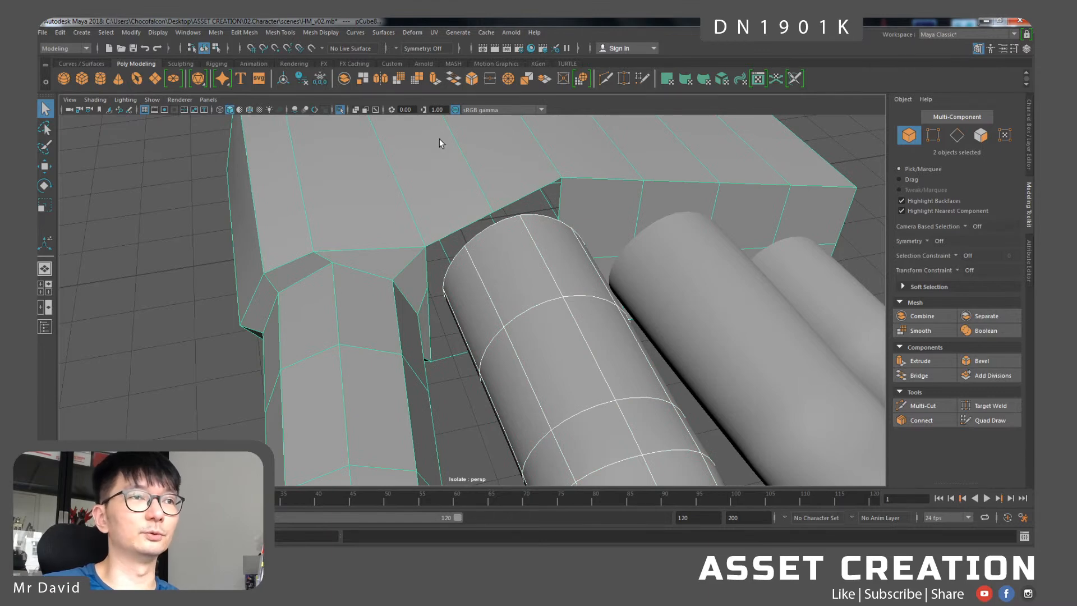
{"action": "left_click", "coordinate": [362, 79]}
{"action": "key", "text": "ctrl+z"}
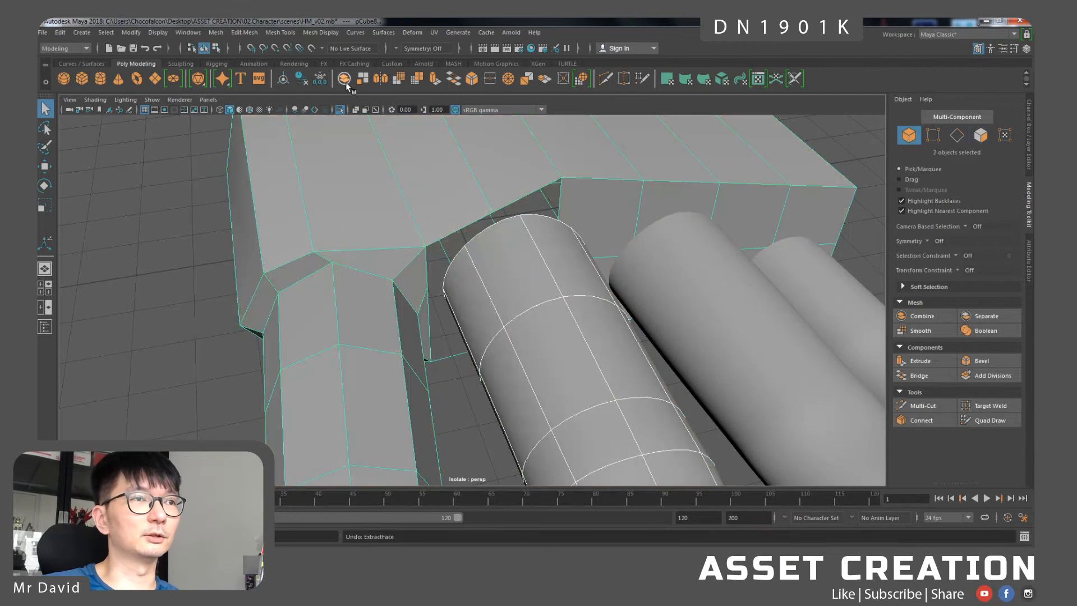
- Bridge an upper edge of the palm opening to the matching edge of the middle finger's base
{"action": "key", "text": "3"}
{"action": "right_click_drag", "start_coordinate": [510, 238], "coordinate": [512, 214]}
{"action": "left_click", "coordinate": [516, 210]}
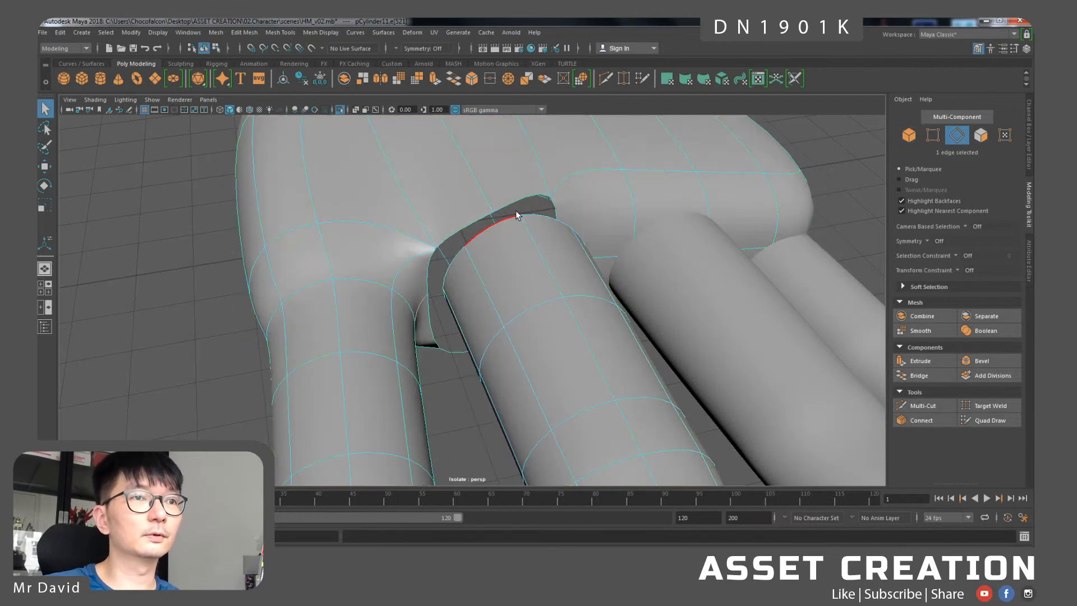
{"action": "key", "text": "1"}
{"action": "left_click_drag", "start_coordinate": [520, 210], "coordinate": [483, 235], "text": "alt"}
{"action": "left_click", "coordinate": [481, 235]}
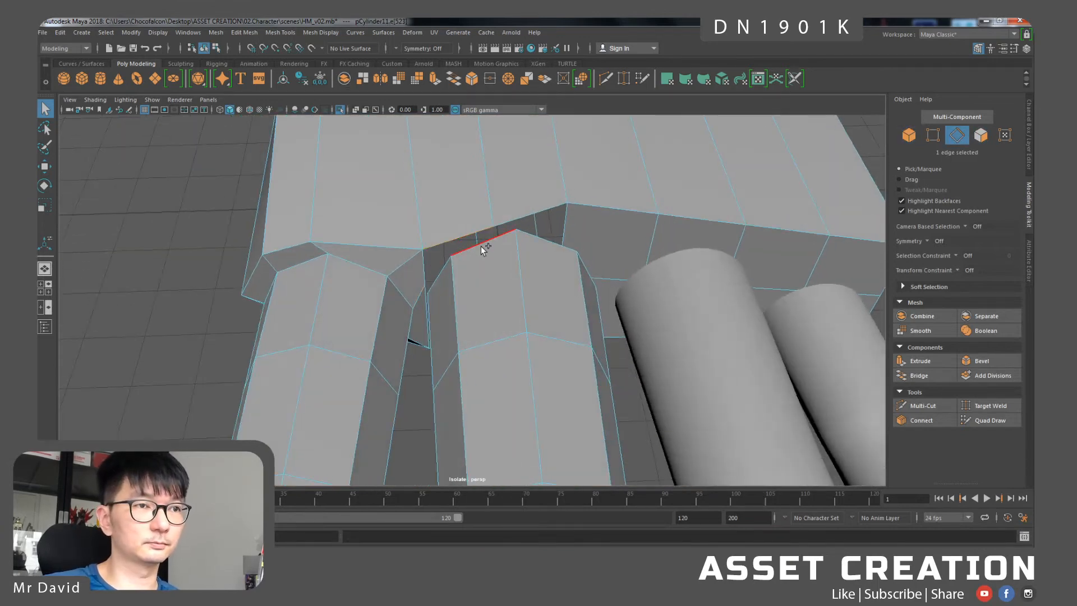
{"action": "left_click", "coordinate": [481, 247], "text": "shift"}
{"action": "right_click_drag", "start_coordinate": [481, 247], "coordinate": [481, 247], "text": "shift"}
{"action": "left_click", "coordinate": [457, 373]}
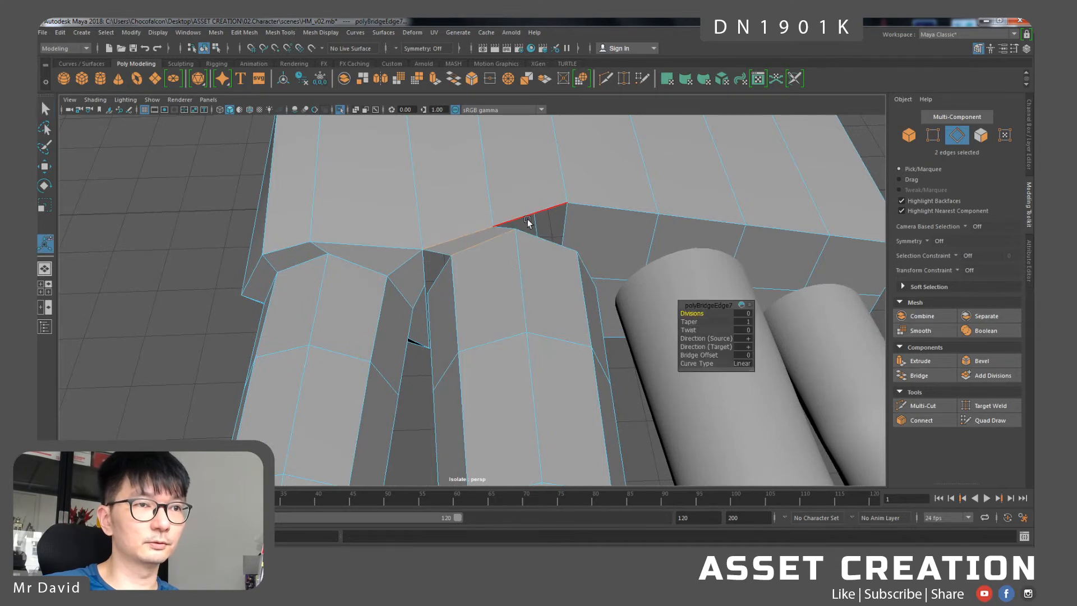
- Bridge the remaining border edges between the palm opening and the middle finger, leaving out the finished bridge's side edges
{"action": "left_click", "coordinate": [565, 230]}
{"action": "left_click_drag", "start_coordinate": [538, 241], "coordinate": [500, 259], "text": "alt"}
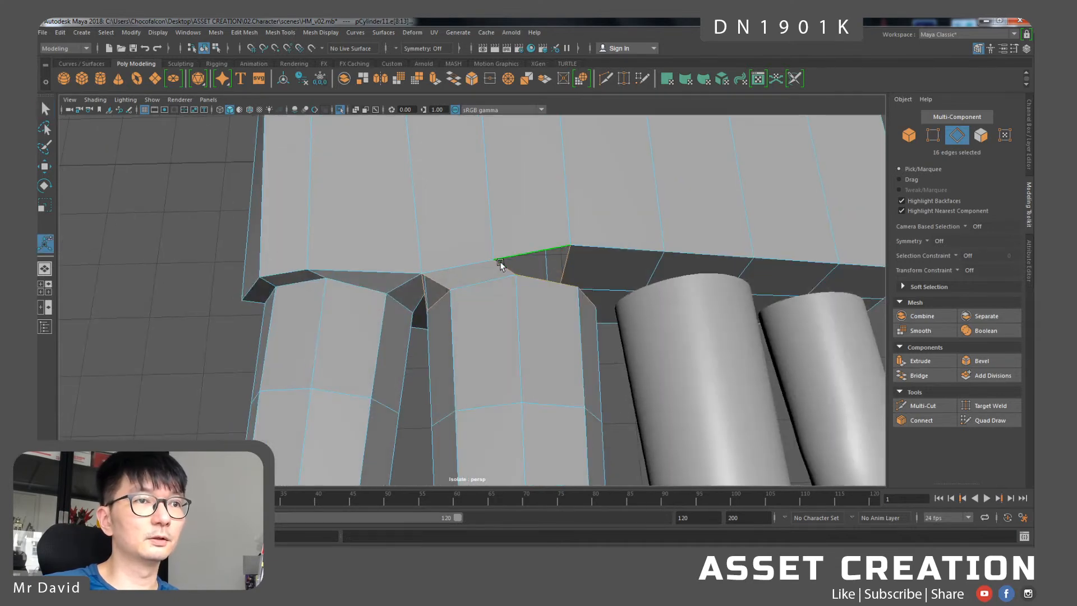
{"action": "left_click_drag", "start_coordinate": [441, 280], "coordinate": [472, 270], "text": "alt"}
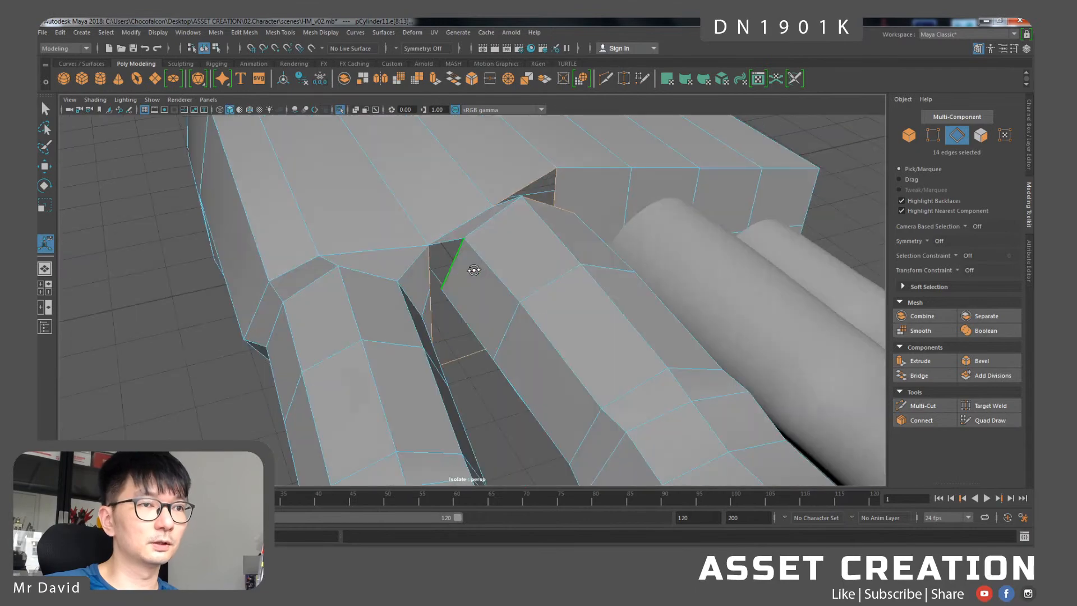
{"action": "key", "text": "g"}
- Examine the joint between the middle finger and palm in smoothed display, selecting edges around it
{"action": "mouse_move", "coordinate": [537, 319]}
{"action": "left_mouse_down", "text": "alt"}
{"action": "mouse_move", "coordinate": [554, 330]}
{"action": "mouse_move", "coordinate": [517, 306]}
{"action": "mouse_move", "coordinate": [543, 247]}
{"action": "mouse_move", "coordinate": [519, 308]}
{"action": "mouse_move", "coordinate": [572, 303]}
{"action": "mouse_move", "coordinate": [561, 291]}
{"action": "mouse_move", "coordinate": [583, 299]}
{"action": "mouse_move", "coordinate": [570, 258]}
{"action": "mouse_move", "coordinate": [532, 273]}
{"action": "mouse_move", "coordinate": [555, 308]}
{"action": "left_mouse_up", "text": "alt"}
{"action": "key", "text": "3"}
{"action": "left_click", "coordinate": [561, 290]}
{"action": "left_click", "coordinate": [567, 253], "text": "shift"}
{"action": "key", "text": "w"}
{"action": "double_click", "coordinate": [436, 252], "text": "shift"}
{"action": "left_click_drag", "start_coordinate": [437, 249], "coordinate": [442, 292], "text": "alt"}
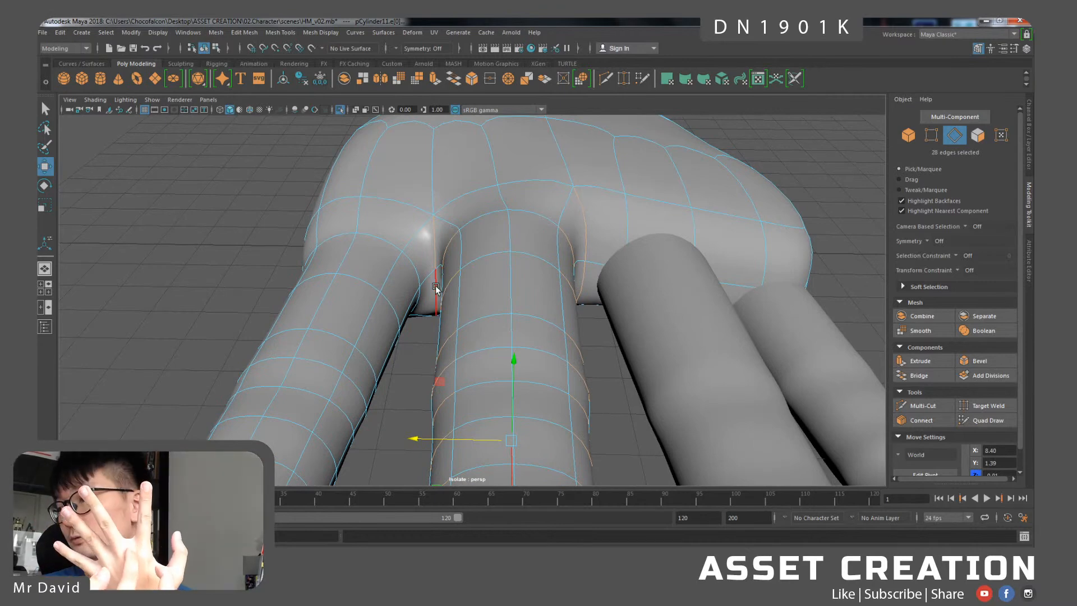
{"action": "left_click_drag", "start_coordinate": [436, 285], "coordinate": [576, 214], "text": "alt"}
{"action": "right_click_drag", "start_coordinate": [528, 282], "coordinate": [505, 211], "text": "alt"}
{"action": "left_click_drag", "start_coordinate": [505, 211], "coordinate": [478, 238], "text": "alt"}
- Lower the two upper vertices where the middle finger joins the palm in unsmoothed display
{"action": "key", "text": "1"}
{"action": "right_click_drag", "start_coordinate": [477, 240], "coordinate": [432, 245]}
{"action": "left_click", "coordinate": [487, 257]}
{"action": "left_click", "coordinate": [445, 268], "text": "shift"}
{"action": "left_click_drag", "start_coordinate": [446, 269], "coordinate": [441, 227], "text": "alt"}
{"action": "left_click", "coordinate": [553, 216]}
{"action": "left_click", "coordinate": [490, 198]}
{"action": "left_click", "coordinate": [379, 242]}
{"action": "left_click", "coordinate": [443, 214]}
{"action": "left_click", "coordinate": [485, 190], "text": "shift"}
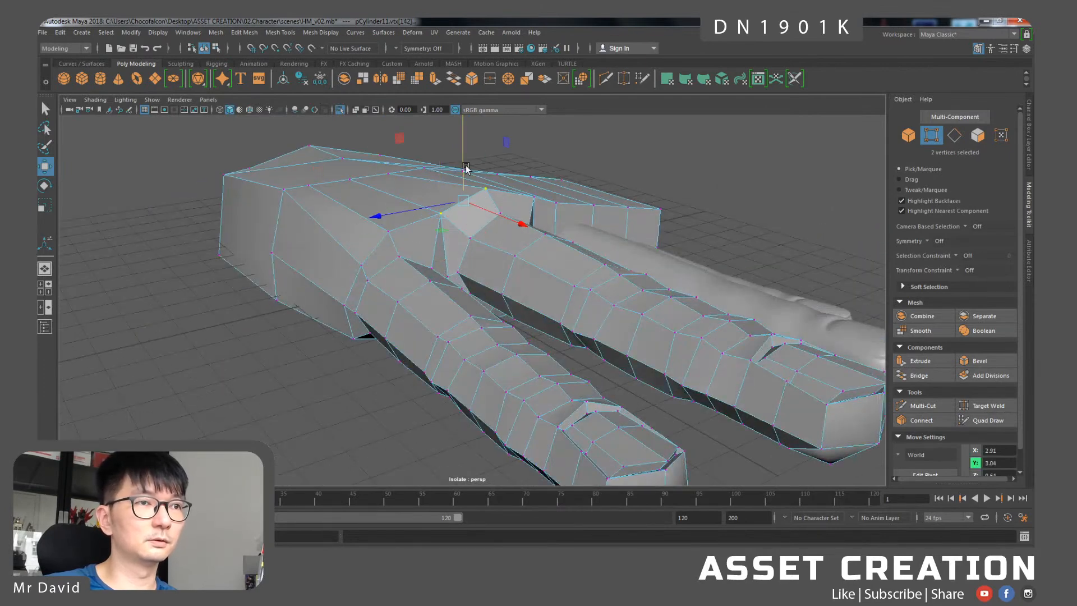
{"action": "left_click_drag", "start_coordinate": [464, 167], "coordinate": [462, 184]}
- Delete the four palm faces behind the ring finger's base, with the mesh displayed smoothed
{"action": "key", "text": "3"}
{"action": "mouse_move", "coordinate": [493, 248]}
{"action": "left_mouse_down", "text": "alt"}
{"action": "mouse_move", "coordinate": [486, 233]}
{"action": "mouse_move", "coordinate": [398, 243]}
{"action": "mouse_move", "coordinate": [548, 269]}
{"action": "mouse_move", "coordinate": [509, 254]}
{"action": "left_mouse_up", "text": "alt"}
{"action": "right_click_drag", "start_coordinate": [510, 239], "coordinate": [509, 268]}
{"action": "left_click", "coordinate": [507, 241]}
{"action": "left_click", "coordinate": [462, 232], "text": "shift"}
{"action": "left_click_drag", "start_coordinate": [466, 314], "coordinate": [455, 230], "text": "alt"}
{"action": "left_click", "coordinate": [453, 286], "text": "shift"}
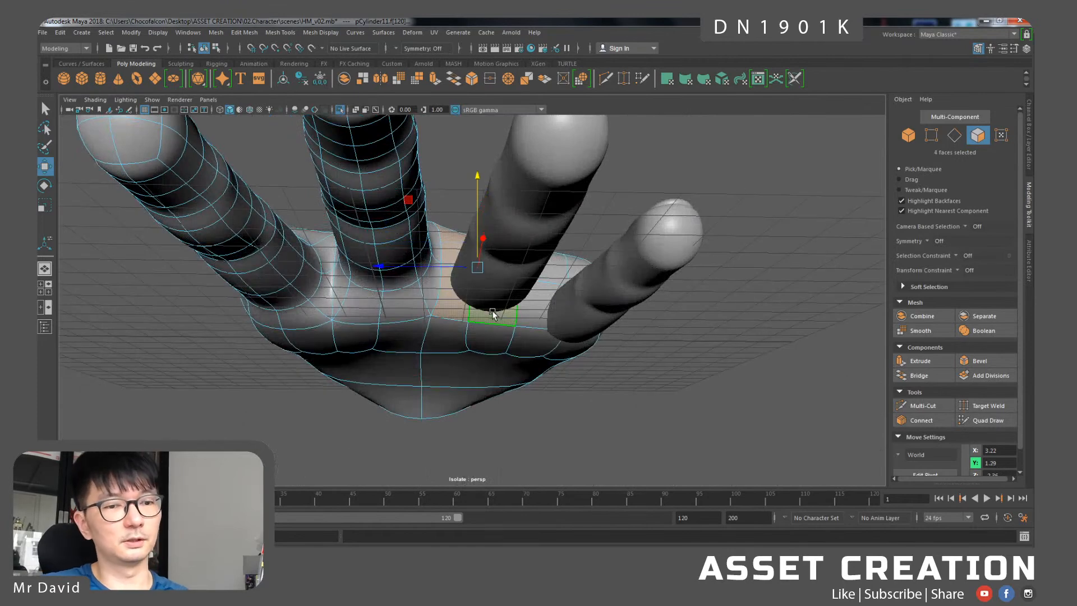
{"action": "key", "text": "Delete"}
- Combine the ring finger with the palm mesh
{"action": "left_click", "coordinate": [497, 293]}
{"action": "left_click_drag", "start_coordinate": [497, 286], "coordinate": [495, 404], "text": "alt"}
{"action": "right_click_drag", "start_coordinate": [489, 177], "coordinate": [521, 162]}
{"action": "left_click", "coordinate": [519, 302], "text": "shift"}
{"action": "left_click", "coordinate": [343, 83]}
- Try to bridge the ring finger's whole base border to the palm opening at once
{"action": "middle_click_drag", "start_coordinate": [559, 279], "coordinate": [523, 263], "text": "alt"}
{"action": "scroll", "coordinate": [465, 216], "scroll_direction": "up", "scroll_amount": 3}
{"action": "right_click_drag", "start_coordinate": [460, 182], "coordinate": [462, 174]}
{"action": "double_click", "coordinate": [461, 168]}
{"action": "left_click_drag", "start_coordinate": [461, 169], "coordinate": [473, 233], "text": "alt"}
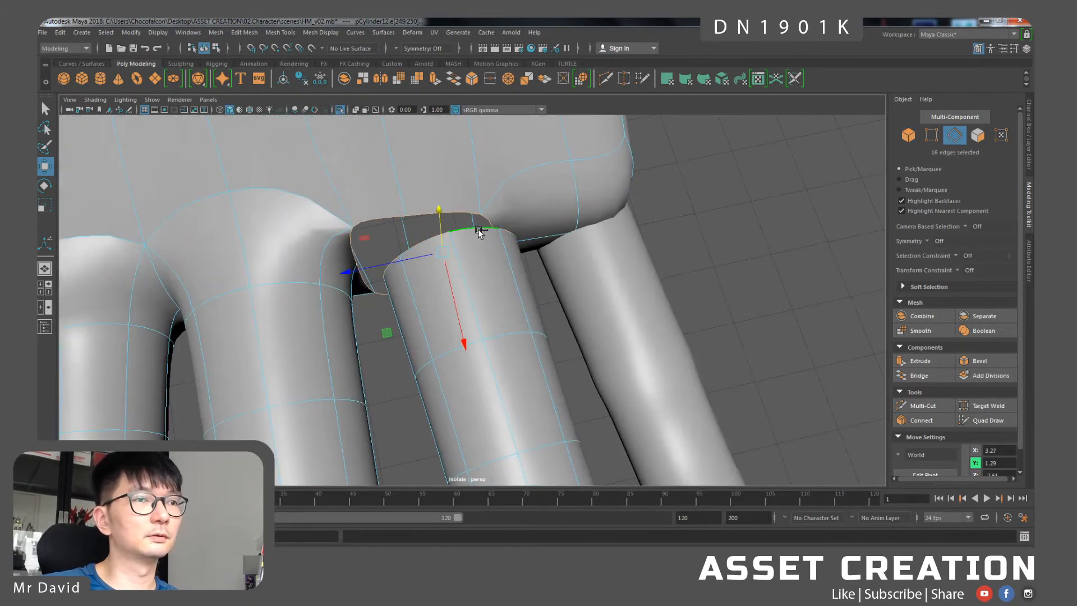
{"action": "right_click_drag", "start_coordinate": [490, 245], "coordinate": [460, 374], "text": "shift"}
{"action": "left_click_drag", "start_coordinate": [490, 282], "coordinate": [469, 256], "text": "alt"}
{"action": "key", "text": "w"}
{"action": "scroll", "coordinate": [467, 258], "scroll_direction": "down", "scroll_amount": 10}
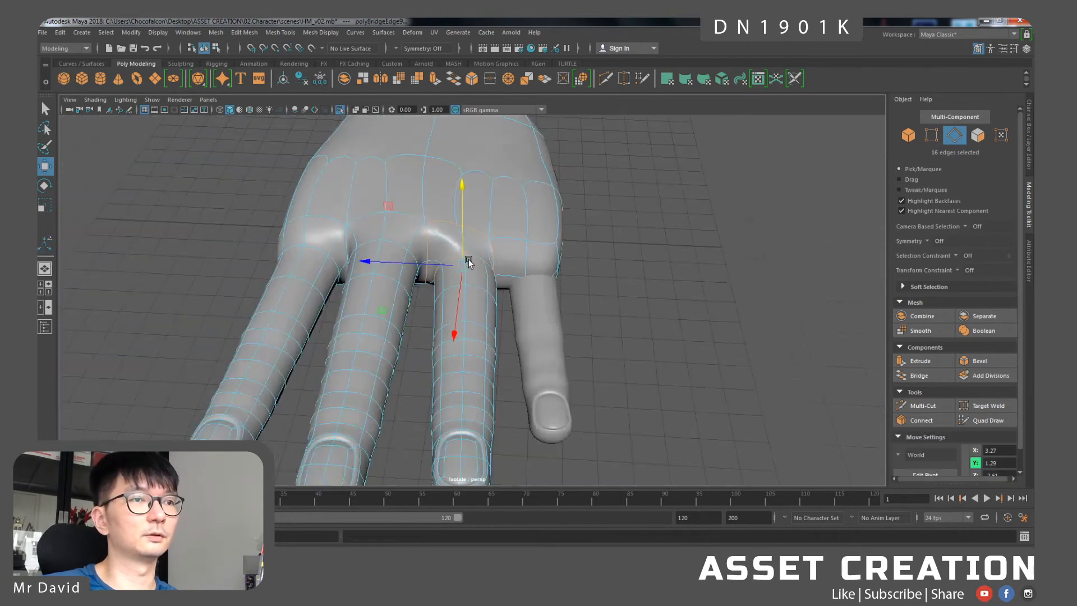
- Examine how the ring finger's bridge connects to the palm in smoothed and unsmoothed display
{"action": "scroll", "coordinate": [472, 280], "scroll_direction": "up", "scroll_amount": 5}
{"action": "middle_click_drag", "start_coordinate": [483, 321], "coordinate": [468, 237], "text": "alt"}
{"action": "scroll", "coordinate": [468, 237], "scroll_direction": "up", "scroll_amount": 3}
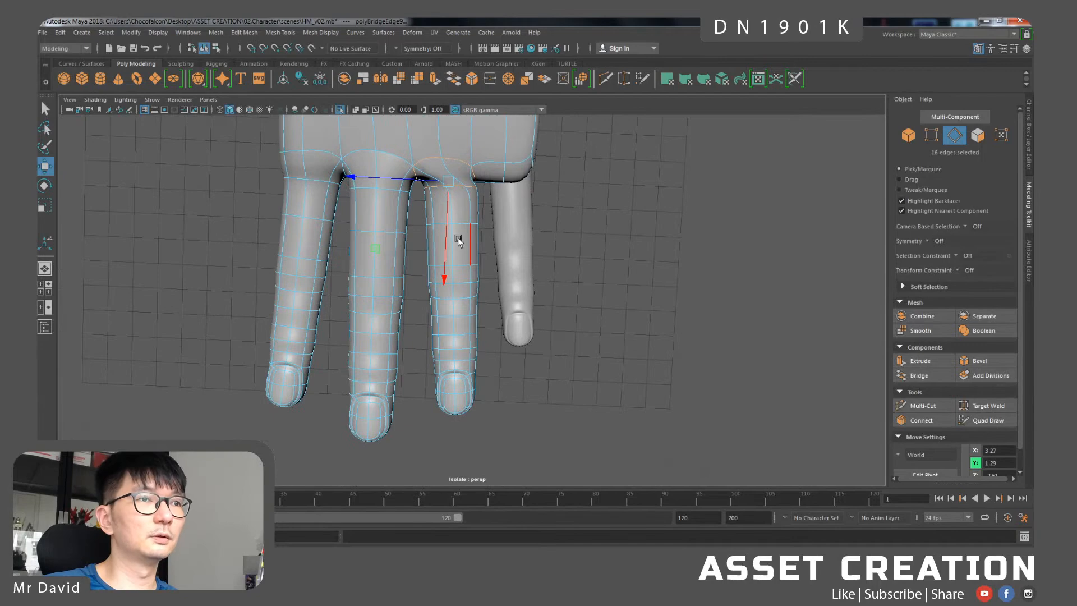
{"action": "left_click_drag", "start_coordinate": [453, 240], "coordinate": [449, 233], "text": "alt"}
{"action": "middle_click_drag", "start_coordinate": [432, 185], "coordinate": [435, 281], "text": "alt"}
{"action": "scroll", "coordinate": [436, 281], "scroll_direction": "up", "scroll_amount": 3}
{"action": "key", "text": "1"}
{"action": "mouse_move", "coordinate": [426, 265]}
{"action": "left_mouse_down", "text": "alt"}
{"action": "mouse_move", "coordinate": [412, 239]}
{"action": "mouse_move", "coordinate": [445, 223]}
{"action": "left_mouse_up", "text": "alt"}
{"action": "left_click", "coordinate": [442, 228]}
{"action": "key", "text": "4"}
{"action": "key", "text": "5"}
{"action": "scroll", "coordinate": [444, 223], "scroll_direction": "up", "scroll_amount": 1}
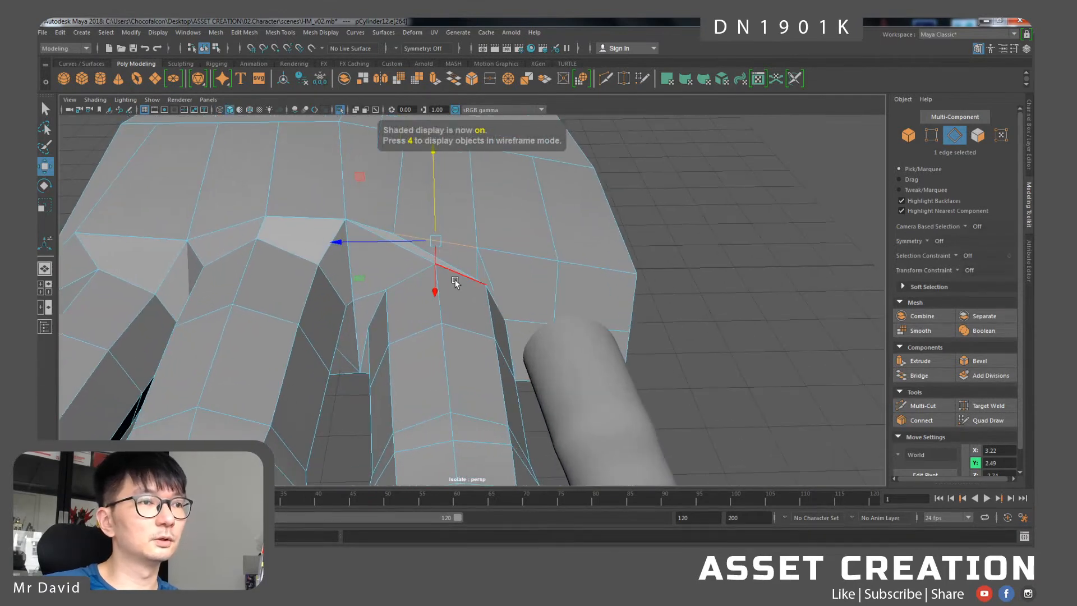
{"action": "key", "text": "3"}
{"action": "left_click_drag", "start_coordinate": [456, 278], "coordinate": [474, 284], "text": "alt"}
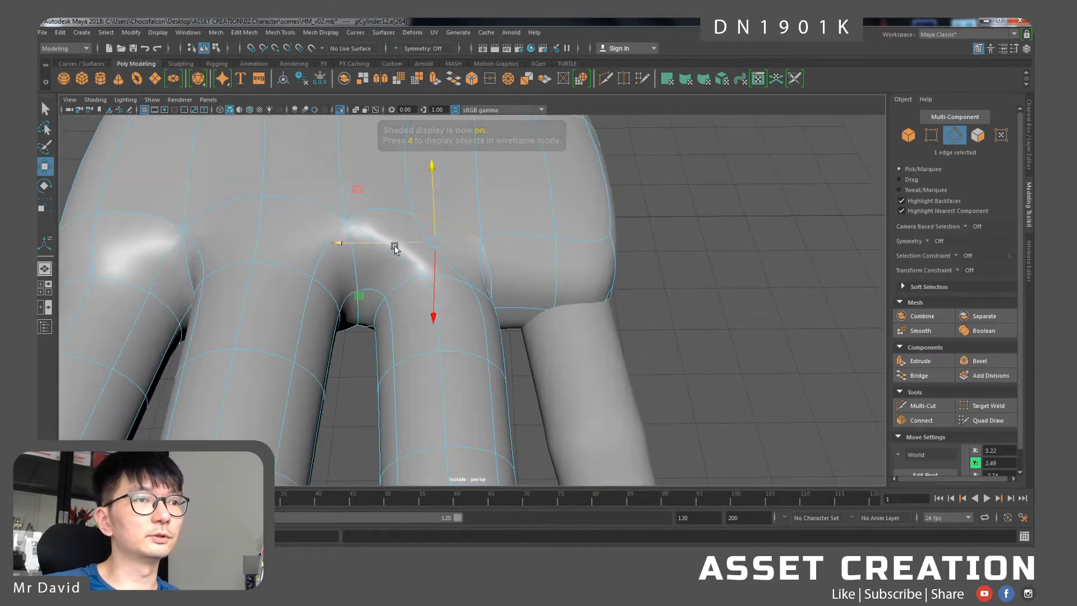
{"action": "left_click_drag", "start_coordinate": [396, 243], "coordinate": [417, 245], "text": "alt"}
- Undo the bridge between the ring finger and the palm
{"action": "right_click_drag", "start_coordinate": [409, 248], "coordinate": [409, 272]}
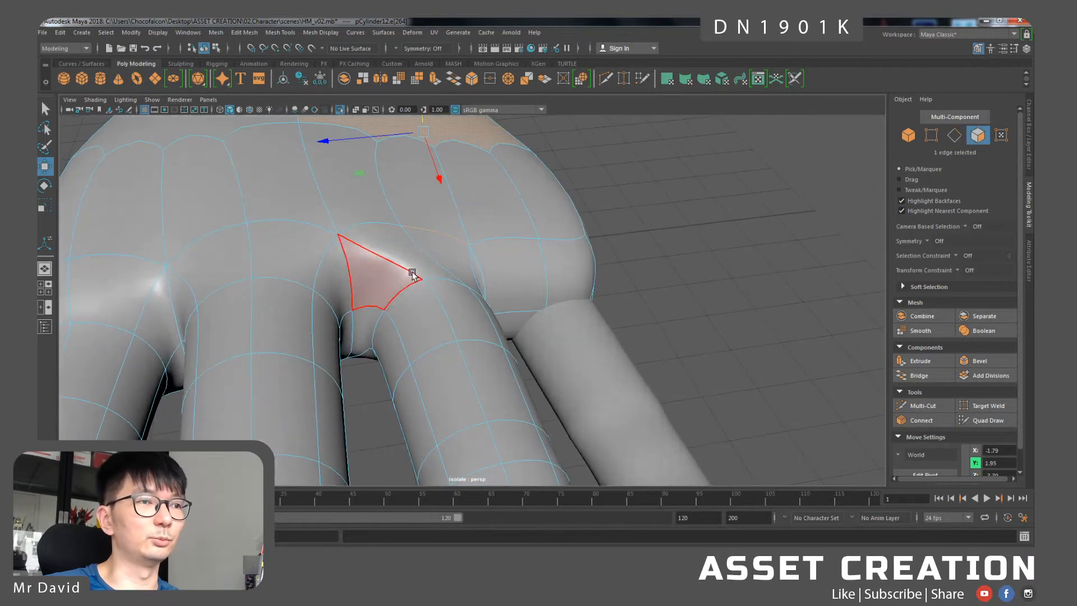
{"action": "key", "text": "ctrl+z"}
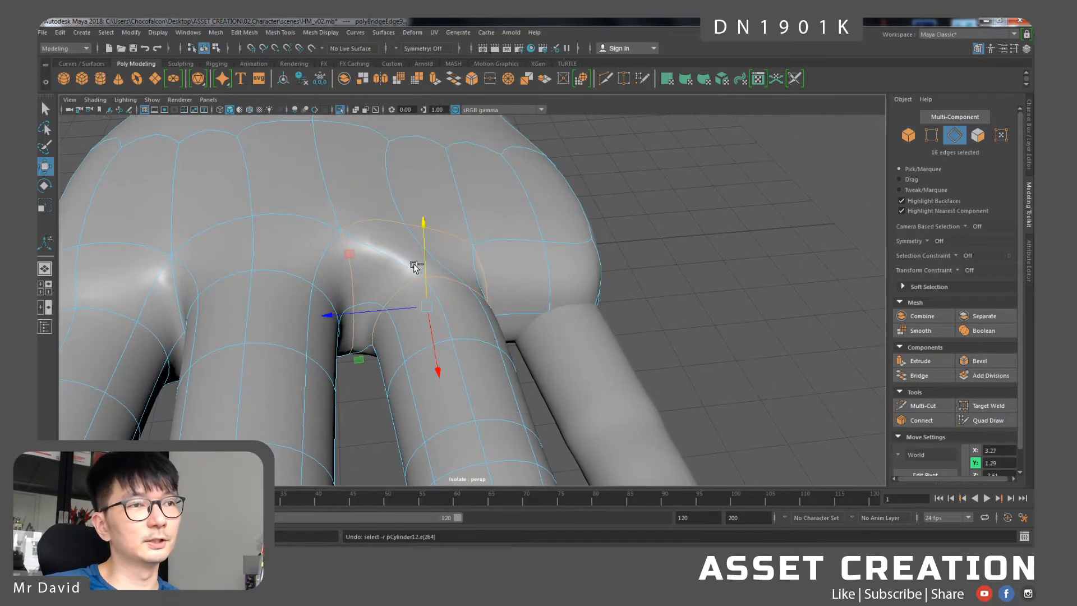
{"action": "key", "text": "ctrl+z"}
- Bridge one upper edge of the ring finger's base to its matching edge on the palm opening
{"action": "left_click_drag", "start_coordinate": [477, 265], "coordinate": [451, 268], "text": "alt"}
{"action": "right_click_drag", "start_coordinate": [428, 241], "coordinate": [434, 219]}
{"action": "left_click", "coordinate": [437, 240]}
{"action": "left_click", "coordinate": [465, 275], "text": "shift"}
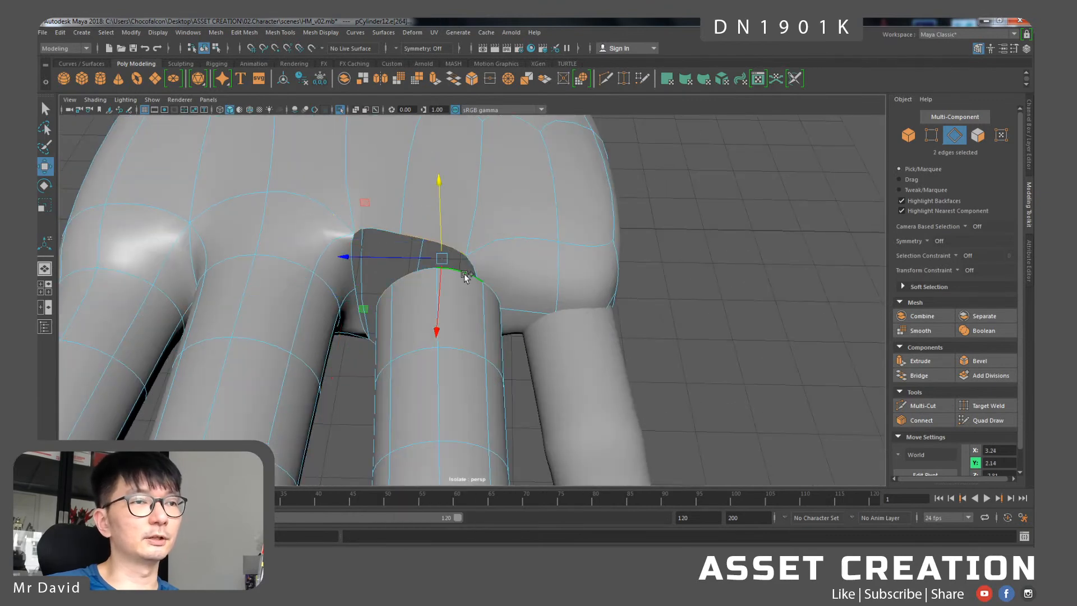
{"action": "right_click", "coordinate": [465, 275], "text": "shift"}
{"action": "right_click_drag", "start_coordinate": [460, 384], "coordinate": [457, 400], "text": "shift"}
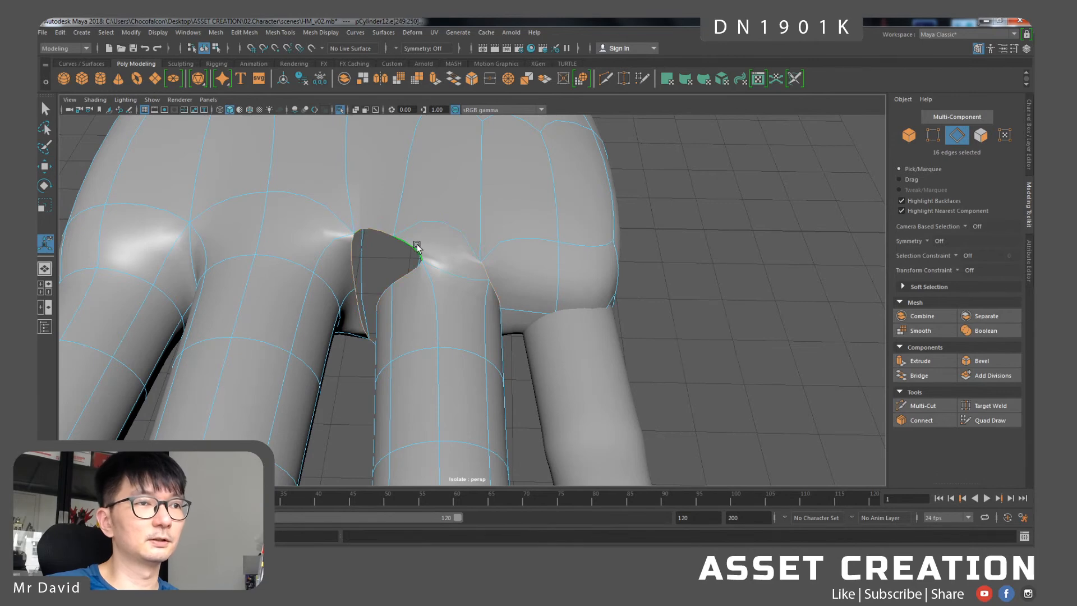
- Bridge the remaining border edges between the ring finger and the palm opening
{"action": "left_click_drag", "start_coordinate": [487, 259], "coordinate": [485, 283], "text": "alt"}
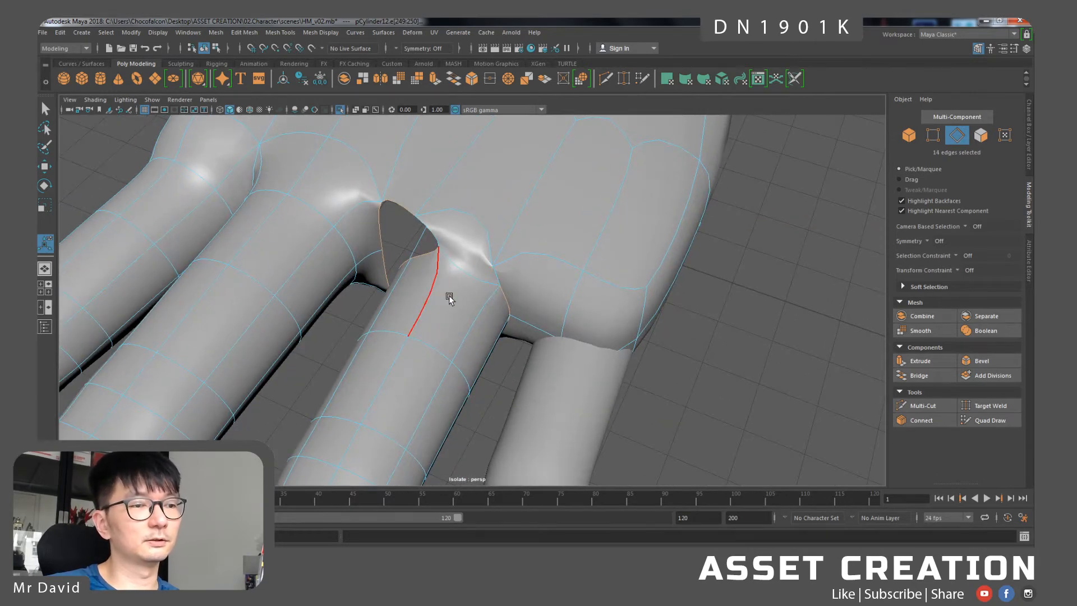
{"action": "key", "text": "g"}
{"action": "left_click_drag", "start_coordinate": [416, 274], "coordinate": [446, 254], "text": "alt"}
- Shift the edges at the ring finger's base sideways along the Z axis
{"action": "left_click", "coordinate": [447, 219]}
{"action": "key", "text": "w"}
{"action": "left_click_drag", "start_coordinate": [375, 251], "coordinate": [446, 332]}
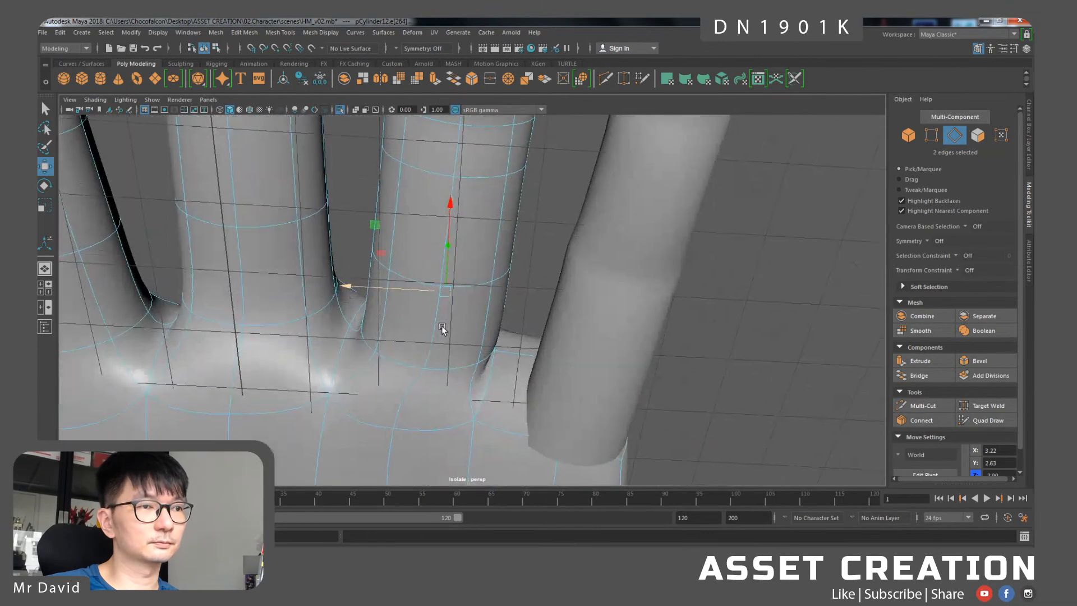
{"action": "middle_click_drag", "start_coordinate": [446, 332], "coordinate": [444, 245], "text": "alt"}
{"action": "right_click_drag", "start_coordinate": [443, 245], "coordinate": [423, 193], "text": "alt"}
{"action": "left_click", "coordinate": [462, 327]}
{"action": "left_click_drag", "start_coordinate": [462, 327], "coordinate": [421, 314], "text": "alt"}
{"action": "left_click_drag", "start_coordinate": [393, 247], "coordinate": [414, 254]}
- Adjust the corner vertex on the ring finger's base that faces the little finger
{"action": "left_click_drag", "start_coordinate": [478, 244], "coordinate": [481, 269], "text": "alt"}
{"action": "left_click", "coordinate": [462, 309], "text": "shift"}
{"action": "right_click_drag", "start_coordinate": [500, 282], "coordinate": [464, 287]}
{"action": "left_click", "coordinate": [465, 288]}
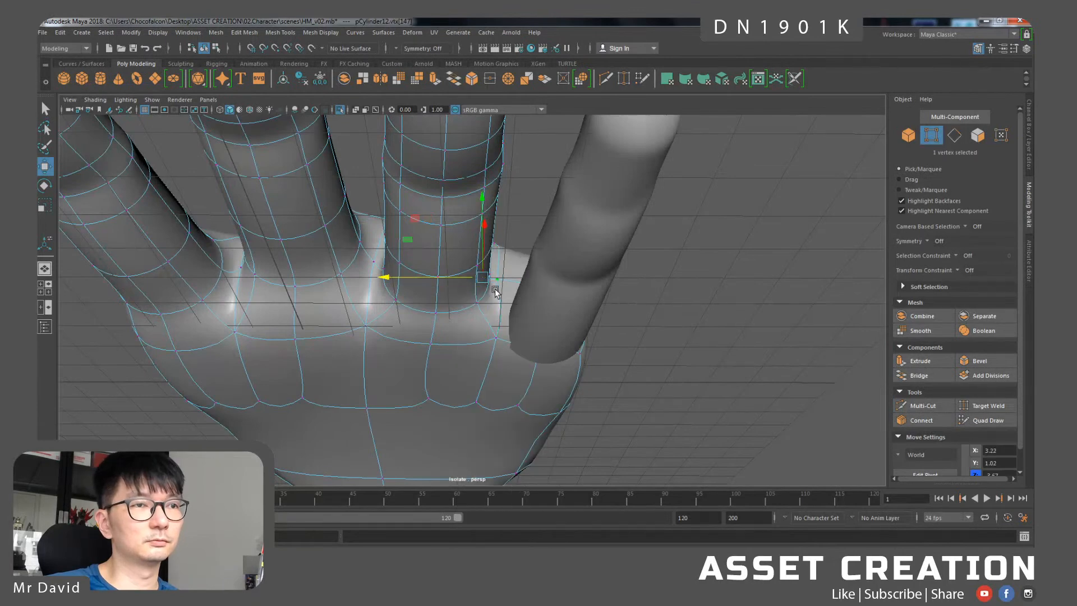
- Delete the palm faces behind the little finger to open the mesh for its connection
{"action": "left_click_drag", "start_coordinate": [460, 284], "coordinate": [508, 336], "text": "alt"}
{"action": "right_click_drag", "start_coordinate": [522, 281], "coordinate": [522, 317]}
{"action": "left_click", "coordinate": [522, 297]}
{"action": "left_click", "coordinate": [556, 302], "text": "shift"}
{"action": "left_click", "coordinate": [523, 310], "text": "shift"}
{"action": "left_click", "coordinate": [515, 327], "text": "shift"}
{"action": "left_click_drag", "start_coordinate": [571, 332], "coordinate": [526, 346], "text": "alt"}
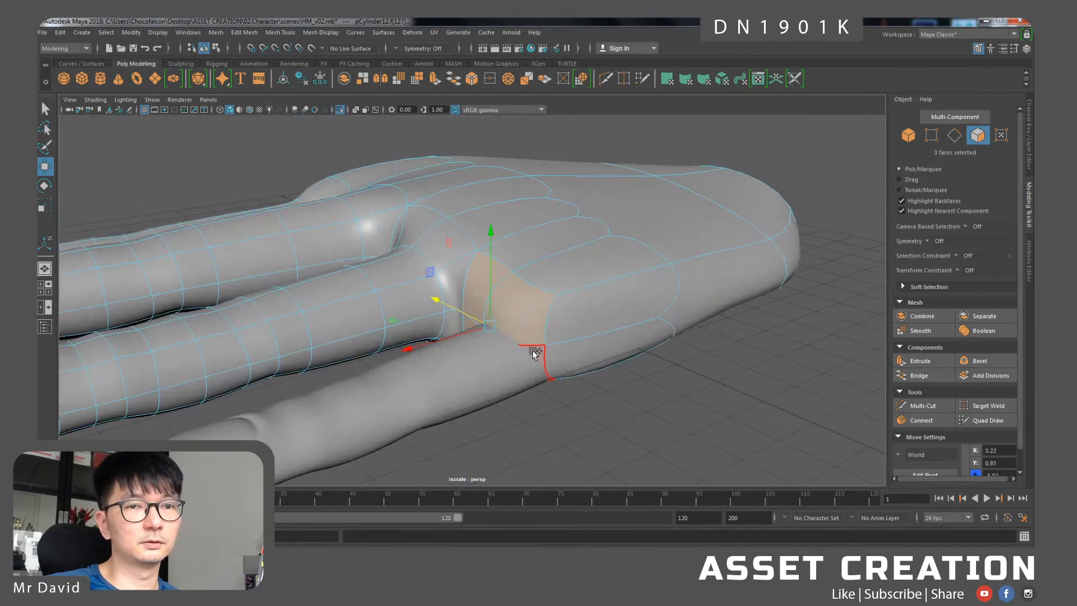
{"action": "left_click", "coordinate": [533, 351], "text": "shift"}
{"action": "key", "text": "Delete"}
- Rotate and move the separate little finger to line it up with the new palm opening
{"action": "left_click_drag", "start_coordinate": [493, 330], "coordinate": [537, 327], "text": "alt"}
{"action": "left_click", "coordinate": [537, 330]}
{"action": "right_click_drag", "start_coordinate": [538, 280], "coordinate": [583, 267]}
{"action": "left_click", "coordinate": [515, 379]}
{"action": "scroll", "coordinate": [517, 376], "scroll_direction": "down", "scroll_amount": 5}
{"action": "left_click_drag", "start_coordinate": [517, 377], "coordinate": [505, 291], "text": "alt"}
{"action": "key", "text": "e"}
{"action": "key", "text": "w"}
- Adjust the border edge loop at the little finger's connection using the Move and Scale tools
{"action": "left_click", "coordinate": [464, 319]}
{"action": "right_click_drag", "start_coordinate": [464, 318], "coordinate": [454, 281]}
{"action": "double_click", "coordinate": [466, 323]}
{"action": "left_click_drag", "start_coordinate": [466, 324], "coordinate": [528, 345], "text": "alt"}
{"action": "scroll", "coordinate": [481, 319], "scroll_direction": "up", "scroll_amount": 2}
{"action": "key", "text": "r"}
{"action": "key", "text": "w"}
{"action": "key", "text": "r"}
- Combine the little finger and the hand into one mesh
{"action": "left_click", "coordinate": [542, 378]}
{"action": "right_click_drag", "start_coordinate": [500, 238], "coordinate": [533, 223]}
{"action": "left_click", "coordinate": [527, 387], "text": "shift"}
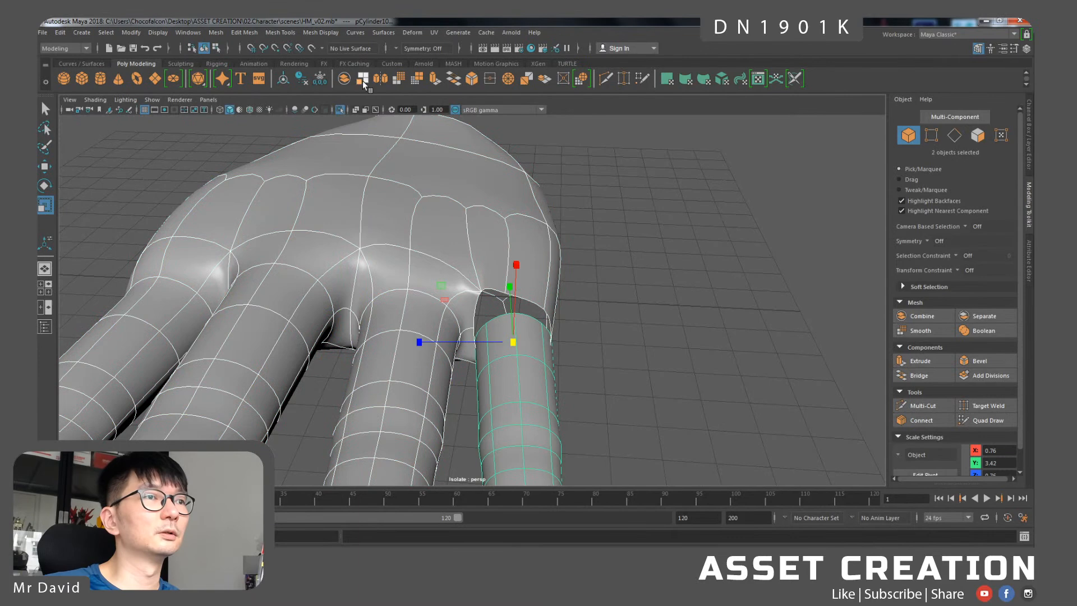
{"action": "key", "text": "g"}
- Bridge the border edges between the little finger and the palm opening, leaving out the unmatched top edges
{"action": "right_click_drag", "start_coordinate": [561, 272], "coordinate": [560, 234]}
{"action": "left_click", "coordinate": [526, 298]}
{"action": "key", "text": "q"}
{"action": "left_click_drag", "start_coordinate": [515, 307], "coordinate": [525, 279], "text": "alt"}
{"action": "double_click", "coordinate": [496, 253]}
{"action": "left_click", "coordinate": [520, 293], "text": "ctrl"}
{"action": "left_click", "coordinate": [521, 286], "text": "ctrl"}
{"action": "right_click_drag", "start_coordinate": [528, 310], "coordinate": [512, 437], "text": "shift"}
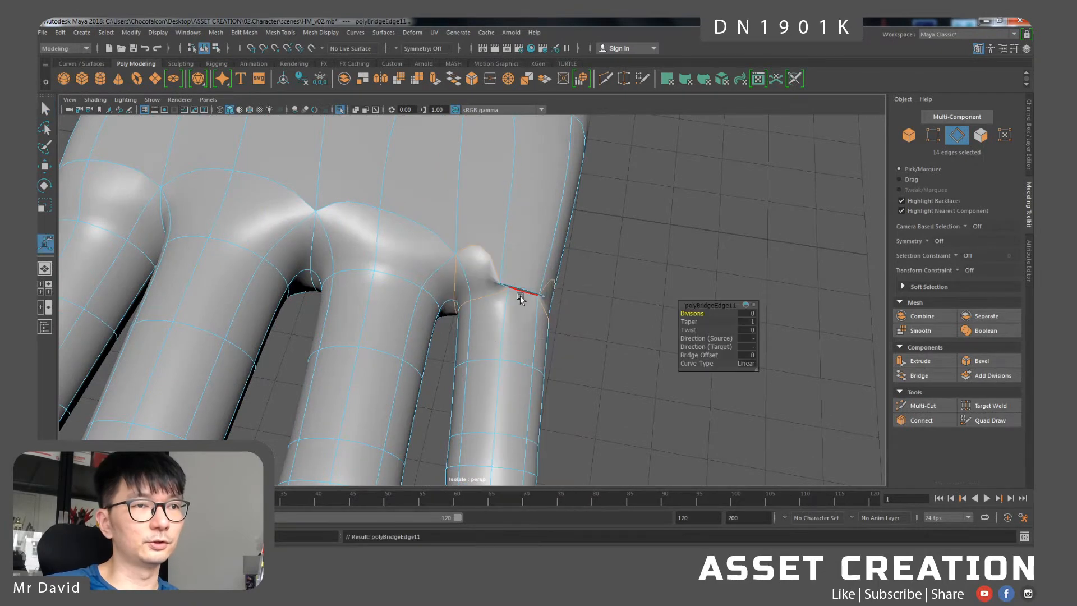
- Bridge the remaining pair of top edges between the little finger and the palm
{"action": "left_click", "coordinate": [524, 287]}
{"action": "left_click", "coordinate": [524, 295], "text": "shift"}
{"action": "key", "text": "g"}
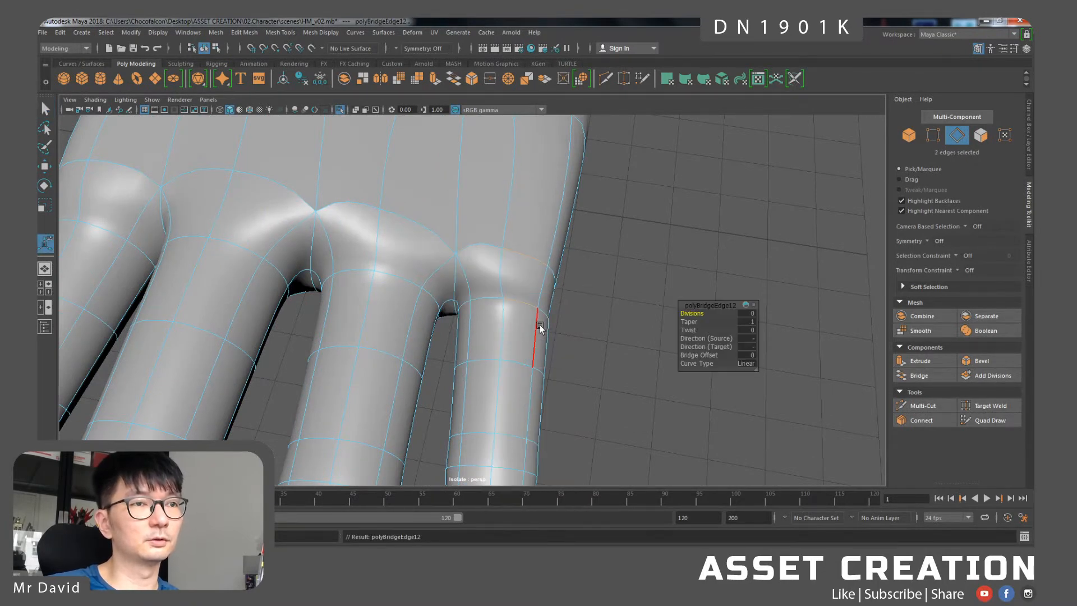
- Select the palm edges behind the little finger and shift them along the X axis in unsmoothed display
{"action": "left_click_drag", "start_coordinate": [541, 327], "coordinate": [483, 301], "text": "alt"}
{"action": "right_click_drag", "start_coordinate": [500, 248], "coordinate": [503, 234]}
{"action": "key", "text": "q"}
{"action": "double_click", "coordinate": [502, 244]}
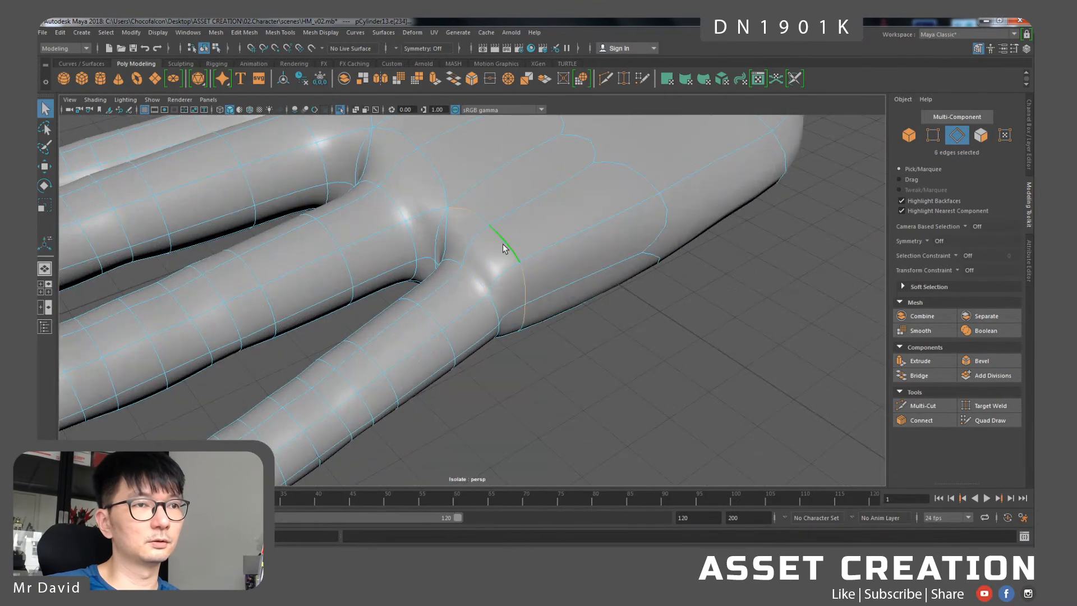
{"action": "left_click_drag", "start_coordinate": [507, 245], "coordinate": [486, 315], "text": "alt"}
{"action": "key", "text": "1"}
{"action": "key", "text": "w"}
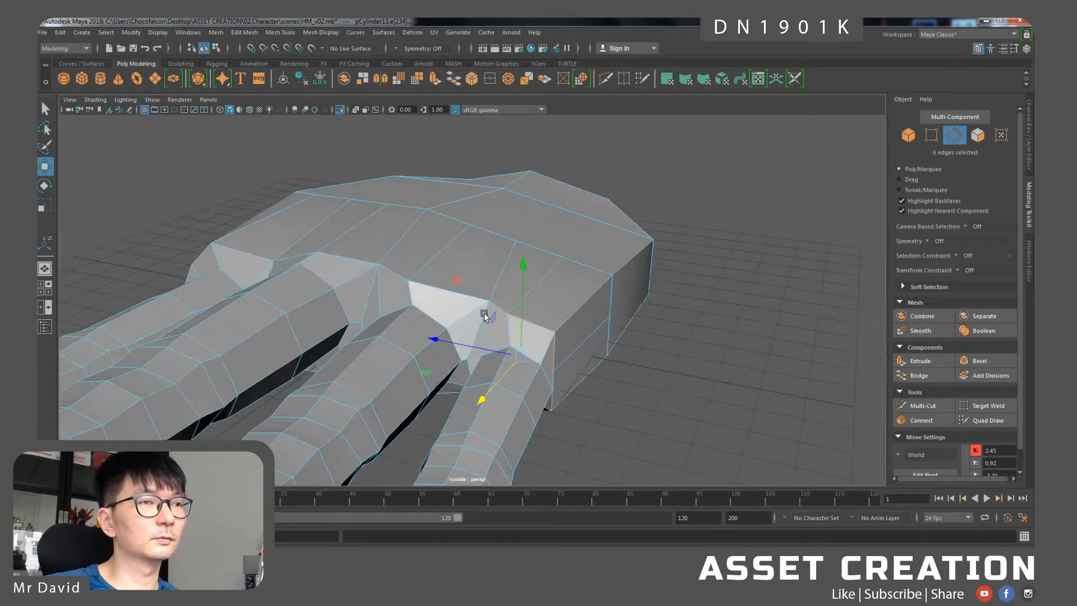
- Examine the unsmoothed hand from the side and from above to check its overall shape
{"action": "scroll", "coordinate": [486, 315], "scroll_direction": "down", "scroll_amount": 3}
{"action": "left_click_drag", "start_coordinate": [553, 299], "coordinate": [529, 281], "text": "alt"}
{"action": "right_click_drag", "start_coordinate": [529, 281], "coordinate": [555, 250]}
{"action": "scroll", "coordinate": [551, 262], "scroll_direction": "down", "scroll_amount": 3}
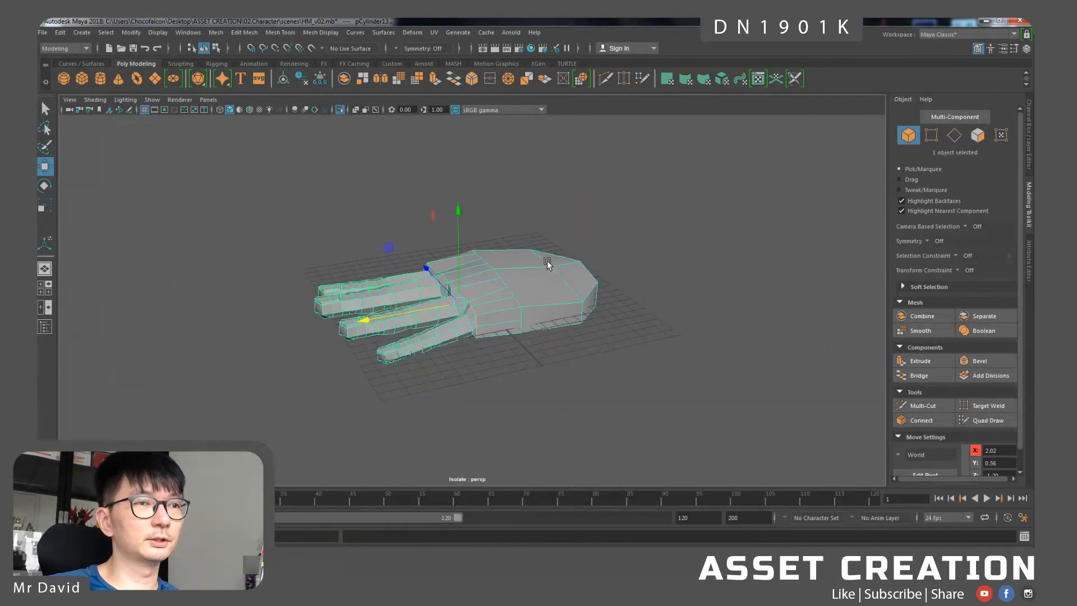
{"action": "left_click", "coordinate": [518, 212]}
{"action": "left_click_drag", "start_coordinate": [546, 261], "coordinate": [408, 316], "text": "alt"}
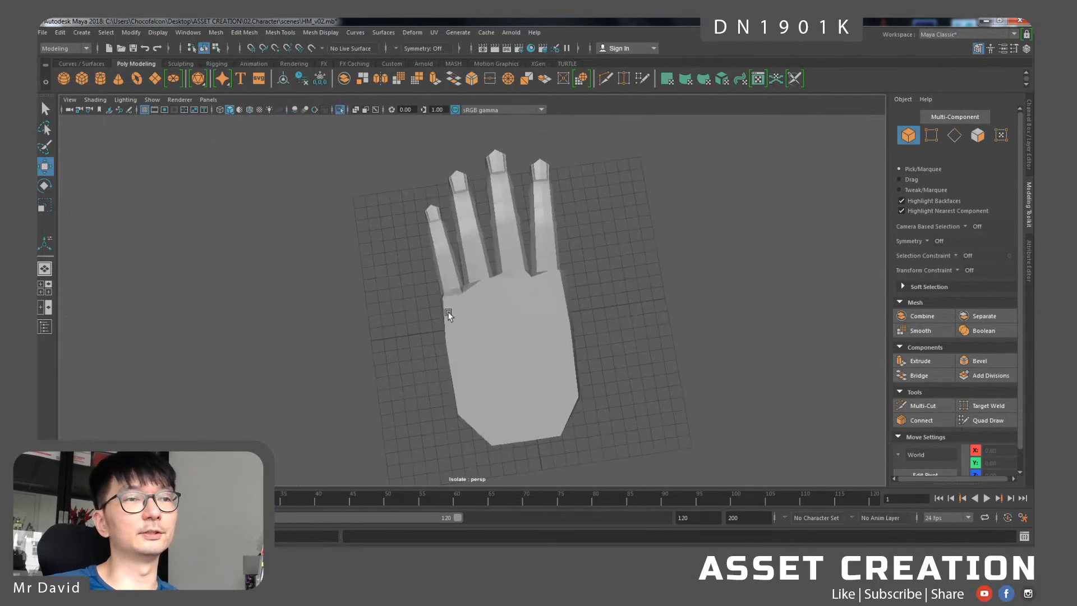
{"action": "left_click", "coordinate": [519, 320]}
{"action": "left_click_drag", "start_coordinate": [520, 320], "coordinate": [469, 292], "text": "alt"}
{"action": "scroll", "coordinate": [469, 293], "scroll_direction": "up", "scroll_amount": 5}
- Reshape the top of the little finger's base by moving its knuckle vertices
{"action": "right_click_drag", "start_coordinate": [465, 293], "coordinate": [420, 289]}
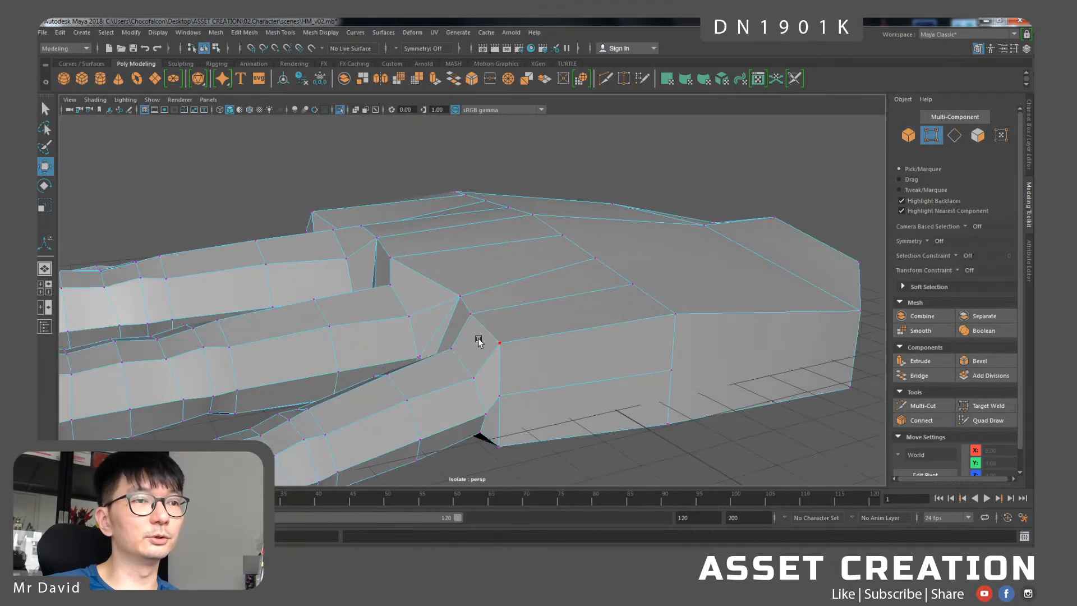
{"action": "left_click_drag", "start_coordinate": [479, 335], "coordinate": [506, 332], "text": "alt"}
{"action": "left_click", "coordinate": [543, 321]}
{"action": "left_click_drag", "start_coordinate": [543, 274], "coordinate": [508, 329]}
{"action": "left_click", "coordinate": [544, 373]}
- Reposition the top vertices around the ring and middle finger knuckles
{"action": "left_click", "coordinate": [515, 305]}
{"action": "left_click_drag", "start_coordinate": [454, 235], "coordinate": [430, 329]}
{"action": "left_click", "coordinate": [505, 312]}
{"action": "left_click_drag", "start_coordinate": [432, 255], "coordinate": [493, 296]}
{"action": "left_click", "coordinate": [392, 258]}
{"action": "left_click_drag", "start_coordinate": [410, 276], "coordinate": [417, 278]}
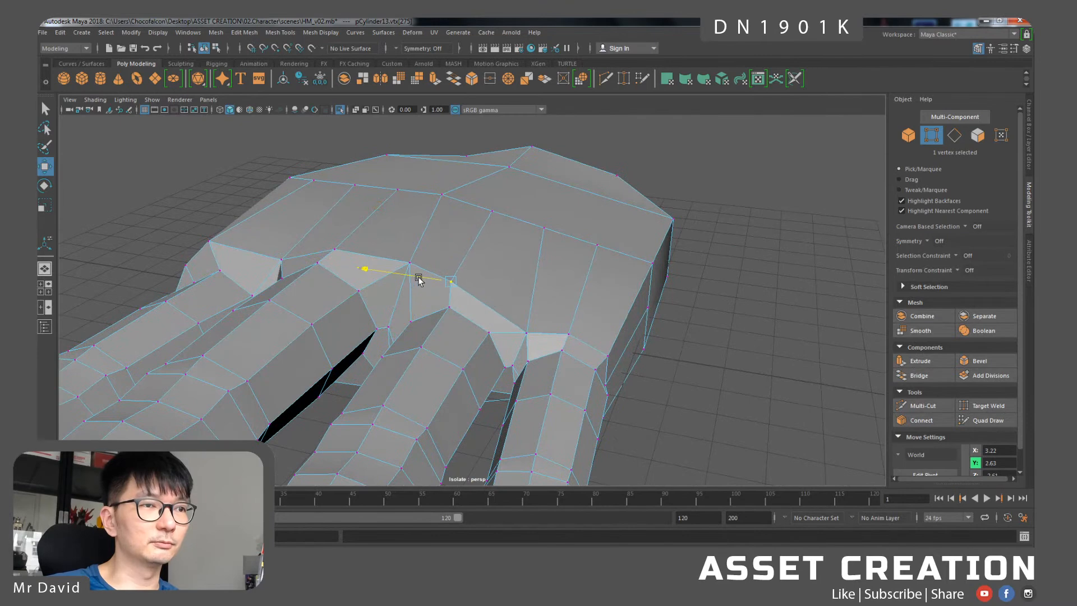
- Adjust the top vertices around the middle and index finger bases to even out the knuckle line
{"action": "left_click_drag", "start_coordinate": [514, 303], "coordinate": [448, 248], "text": "alt"}
{"action": "left_click_drag", "start_coordinate": [382, 202], "coordinate": [443, 258]}
{"action": "left_click", "coordinate": [427, 246]}
{"action": "left_click_drag", "start_coordinate": [377, 280], "coordinate": [461, 273], "text": "alt"}
{"action": "left_click_drag", "start_coordinate": [396, 285], "coordinate": [465, 277], "text": "alt"}
{"action": "left_click", "coordinate": [297, 282]}
{"action": "left_click_drag", "start_coordinate": [237, 281], "coordinate": [259, 282]}
- Pull the two outer corner vertices of the index finger's base back toward the palm along the X axis
{"action": "left_click_drag", "start_coordinate": [374, 308], "coordinate": [451, 303], "text": "alt"}
{"action": "left_click_drag", "start_coordinate": [509, 252], "coordinate": [522, 283]}
{"action": "left_click", "coordinate": [435, 328]}
{"action": "left_click", "coordinate": [537, 252]}
{"action": "right_click_drag", "start_coordinate": [559, 259], "coordinate": [614, 278], "text": "alt"}
{"action": "left_click", "coordinate": [613, 278]}
{"action": "left_click", "coordinate": [572, 232]}
{"action": "key", "text": "q"}
{"action": "key", "text": "w"}
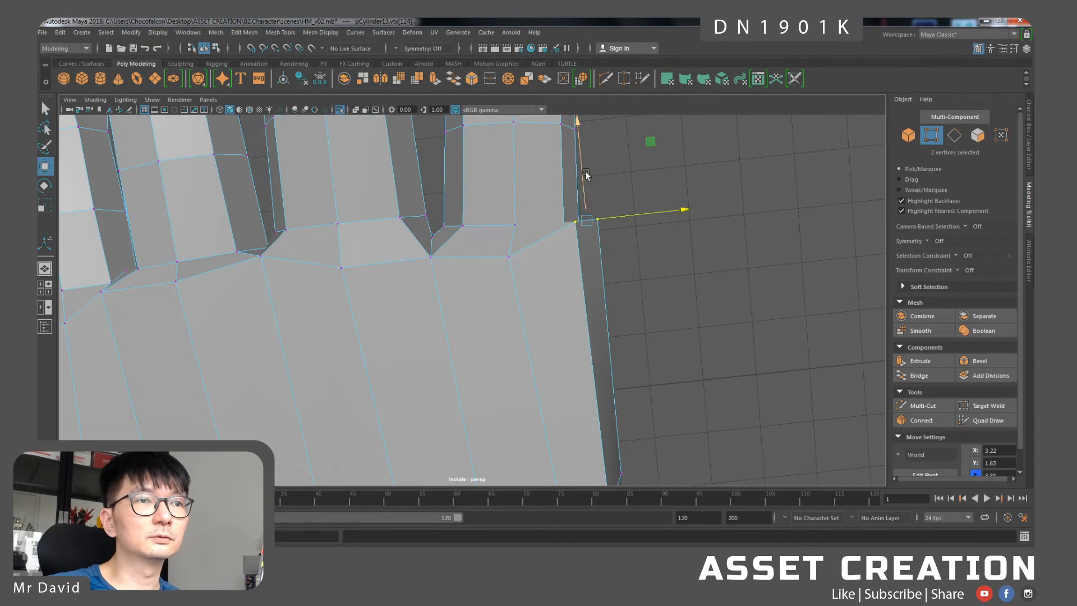
{"action": "left_click_drag", "start_coordinate": [587, 212], "coordinate": [582, 263], "text": "alt"}
- Move the center knuckle vertex of the index finger back onto the top of the palm
{"action": "left_click", "coordinate": [563, 256]}
{"action": "left_click_drag", "start_coordinate": [559, 206], "coordinate": [559, 225]}
{"action": "left_click_drag", "start_coordinate": [633, 200], "coordinate": [638, 205]}
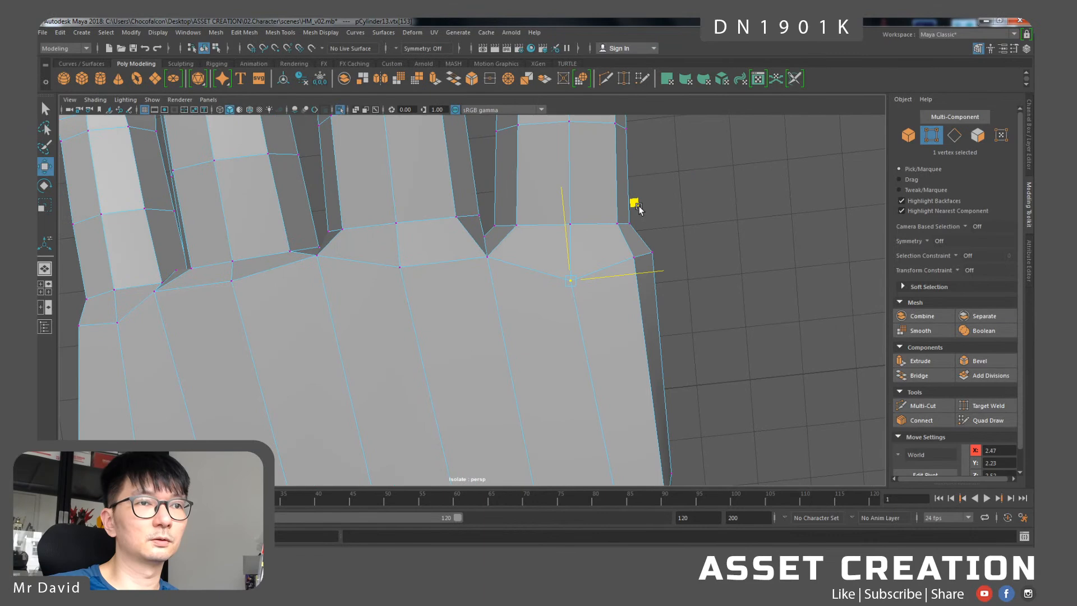
- Pull the middle and ring finger knuckle vertices back and adjust the top vertex between the ring and little fingers
{"action": "left_click_drag", "start_coordinate": [483, 234], "coordinate": [497, 257], "text": "alt"}
{"action": "left_click", "coordinate": [499, 259]}
{"action": "left_click_drag", "start_coordinate": [561, 184], "coordinate": [409, 229]}
{"action": "left_click", "coordinate": [408, 249]}
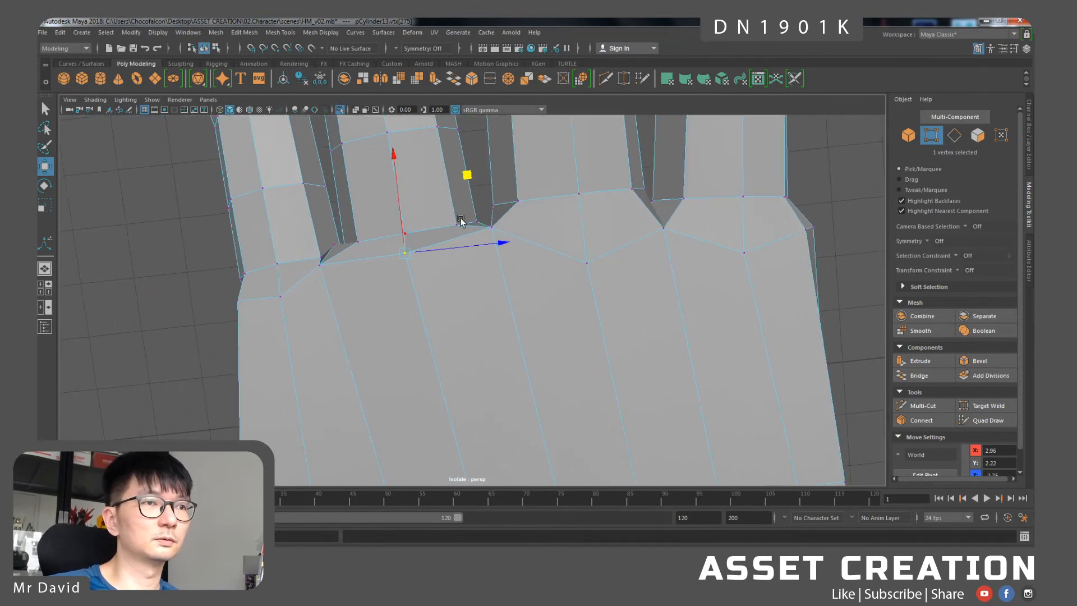
{"action": "left_click_drag", "start_coordinate": [474, 185], "coordinate": [419, 266]}
{"action": "left_click", "coordinate": [412, 258]}
{"action": "left_click_drag", "start_coordinate": [474, 180], "coordinate": [487, 189]}
- Shift two vertices on the little-finger side of the palm along the Z axis
{"action": "left_click_drag", "start_coordinate": [420, 240], "coordinate": [396, 260], "text": "alt"}
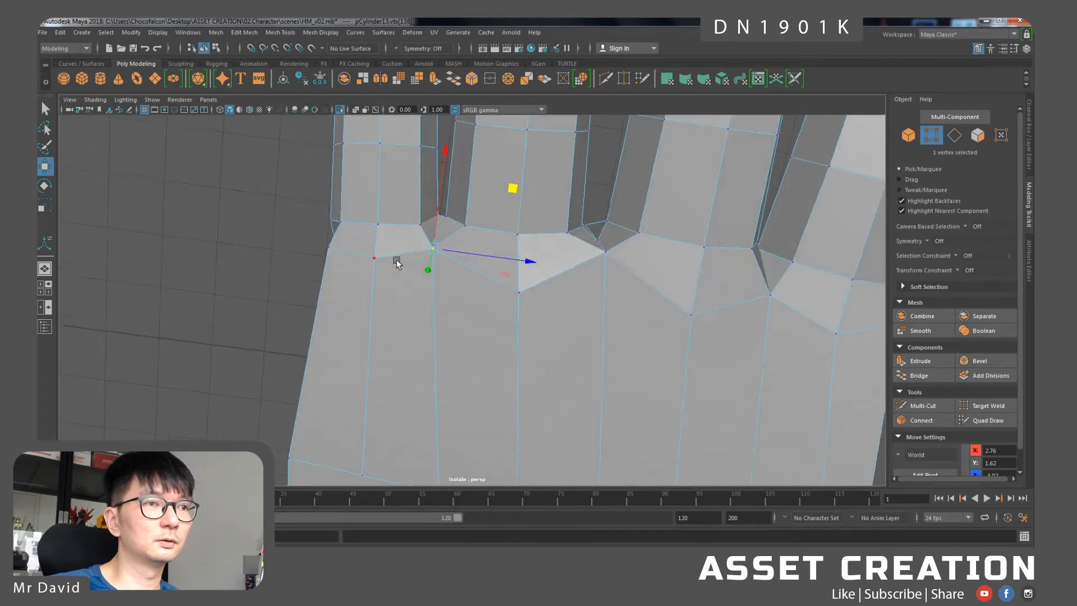
{"action": "left_click", "coordinate": [338, 267]}
{"action": "left_click_drag", "start_coordinate": [308, 270], "coordinate": [352, 241], "text": "alt"}
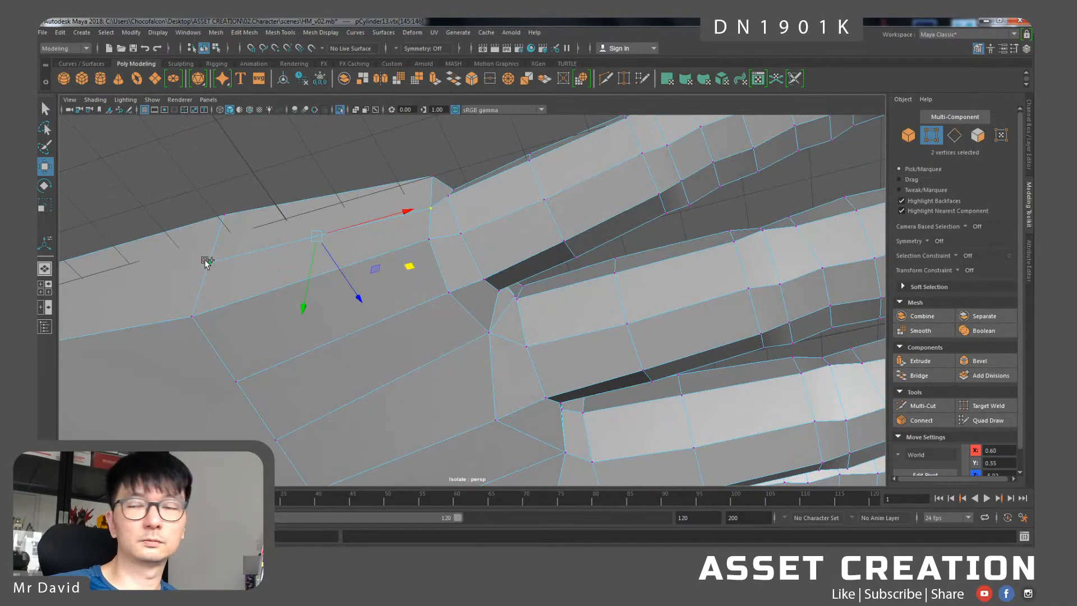
{"action": "left_click", "coordinate": [208, 261], "text": "shift"}
{"action": "scroll", "coordinate": [402, 293], "scroll_direction": "down", "scroll_amount": 3}
{"action": "left_click_drag", "start_coordinate": [402, 294], "coordinate": [478, 281], "text": "alt"}
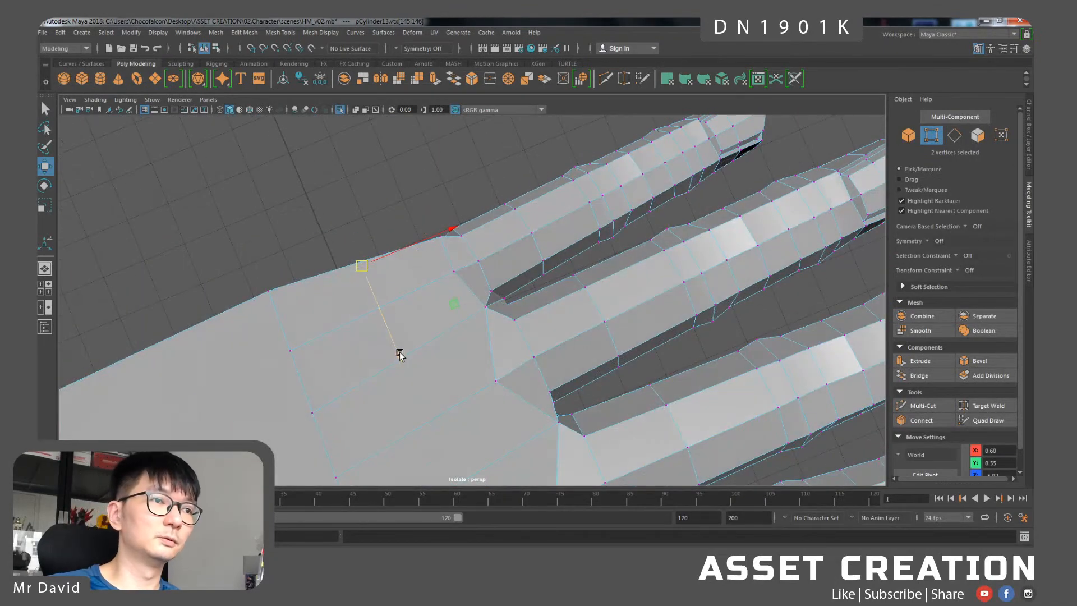
- Examine the hand's finger bases from both sides in smoothed and unsmoothed display
{"action": "left_click_drag", "start_coordinate": [357, 302], "coordinate": [570, 288], "text": "alt"}
{"action": "key", "text": "3"}
{"action": "scroll", "coordinate": [544, 271], "scroll_direction": "down", "scroll_amount": 4}
{"action": "right_click_drag", "start_coordinate": [498, 250], "coordinate": [552, 235]}
{"action": "left_click", "coordinate": [417, 179]}
{"action": "left_click_drag", "start_coordinate": [417, 179], "coordinate": [390, 267], "text": "alt"}
{"action": "left_click", "coordinate": [475, 260]}
{"action": "scroll", "coordinate": [446, 258], "scroll_direction": "up", "scroll_amount": 3}
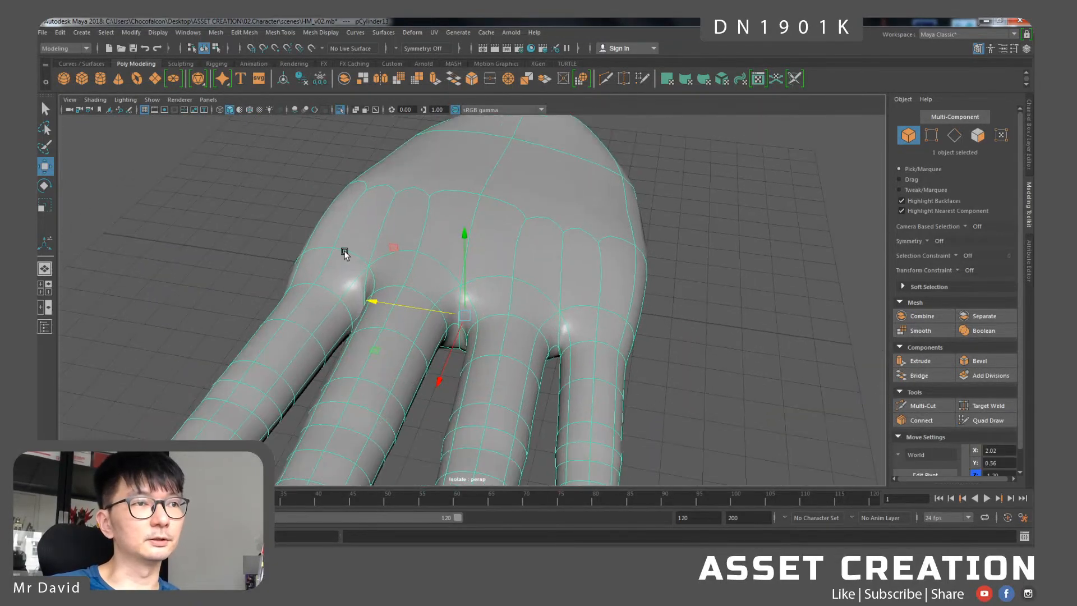
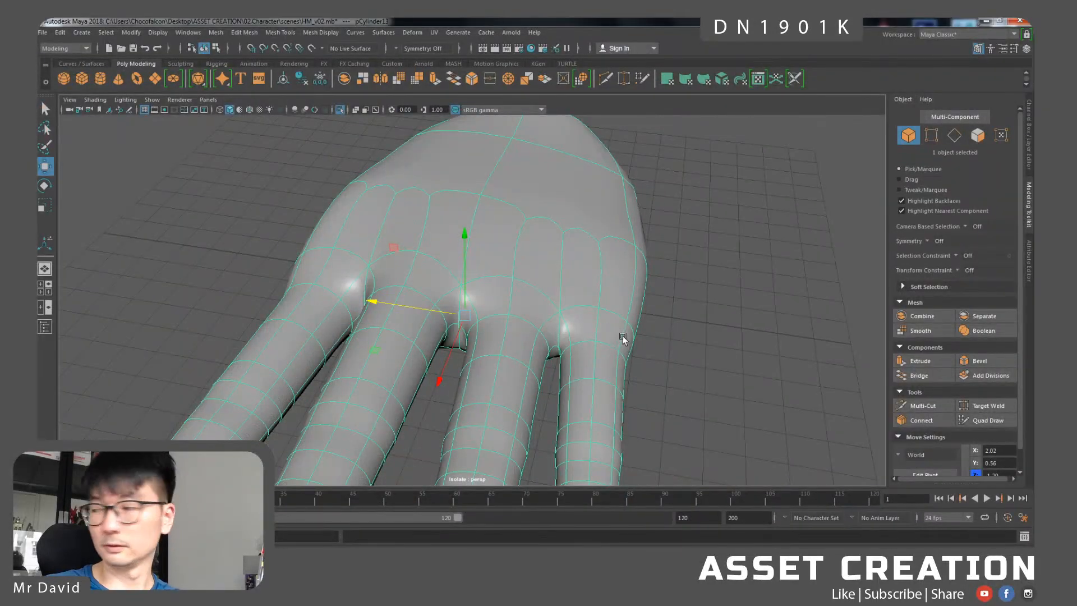
{"action": "left_click_drag", "start_coordinate": [622, 338], "coordinate": [532, 248], "text": "alt"}
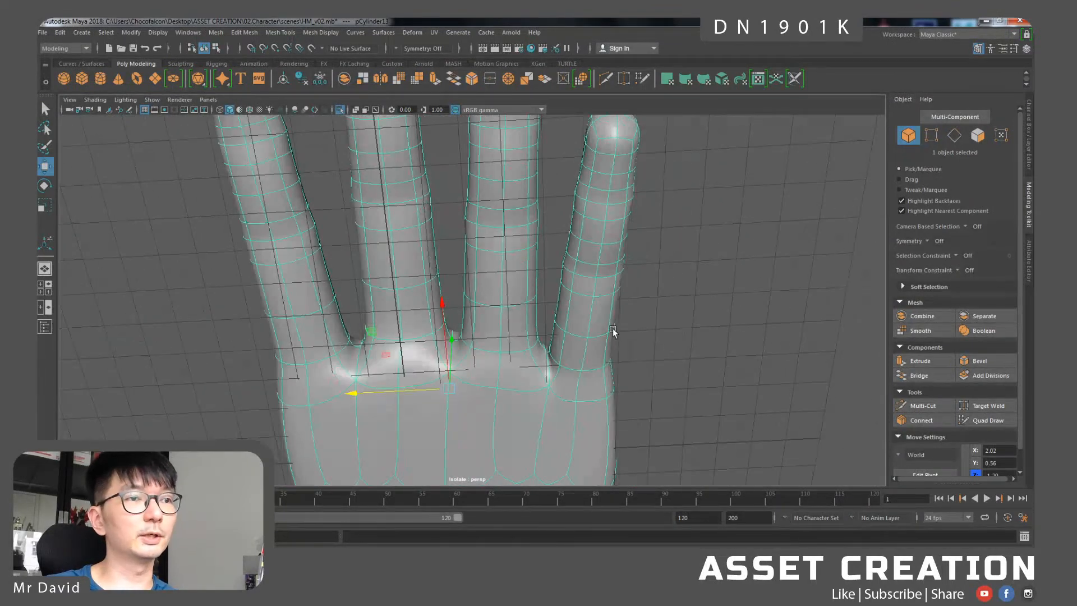
{"action": "left_click_drag", "start_coordinate": [574, 362], "coordinate": [586, 318], "text": "alt"}
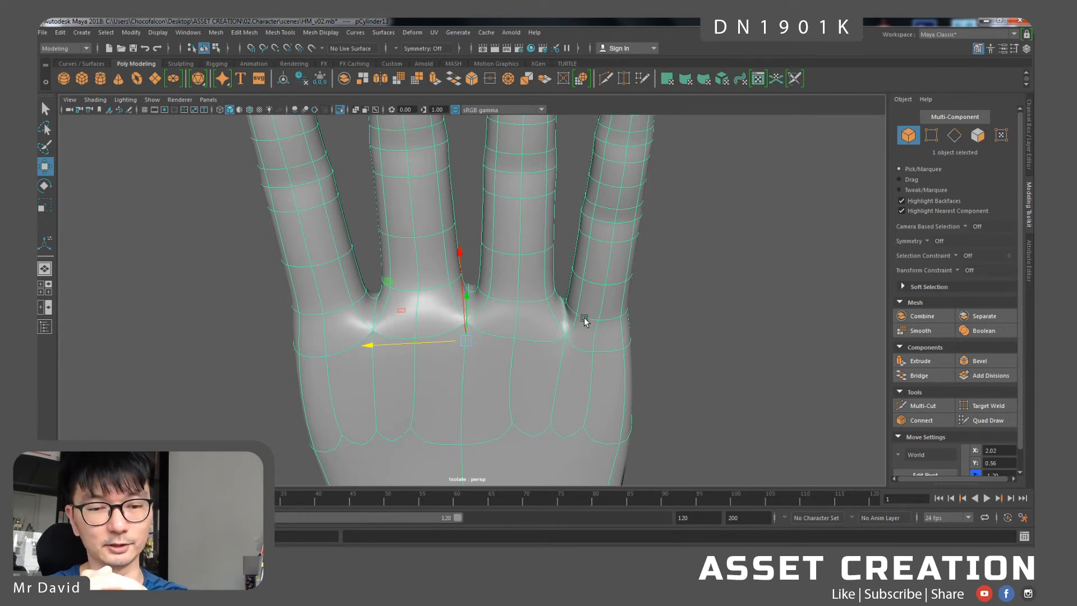
{"action": "left_click_drag", "start_coordinate": [364, 286], "coordinate": [363, 262], "text": "alt"}
{"action": "key", "text": "1"}
{"action": "right_click_drag", "start_coordinate": [390, 267], "coordinate": [431, 296], "text": "alt"}
{"action": "left_click_drag", "start_coordinate": [395, 269], "coordinate": [423, 244], "text": "alt"}
{"action": "key", "text": "3"}
- Move the three palm-side vertices between the four fingers forward along the X axis
{"action": "right_click_drag", "start_coordinate": [422, 292], "coordinate": [389, 299]}
{"action": "left_click_drag", "start_coordinate": [388, 299], "coordinate": [393, 322], "text": "alt"}
{"action": "left_click", "coordinate": [362, 321]}
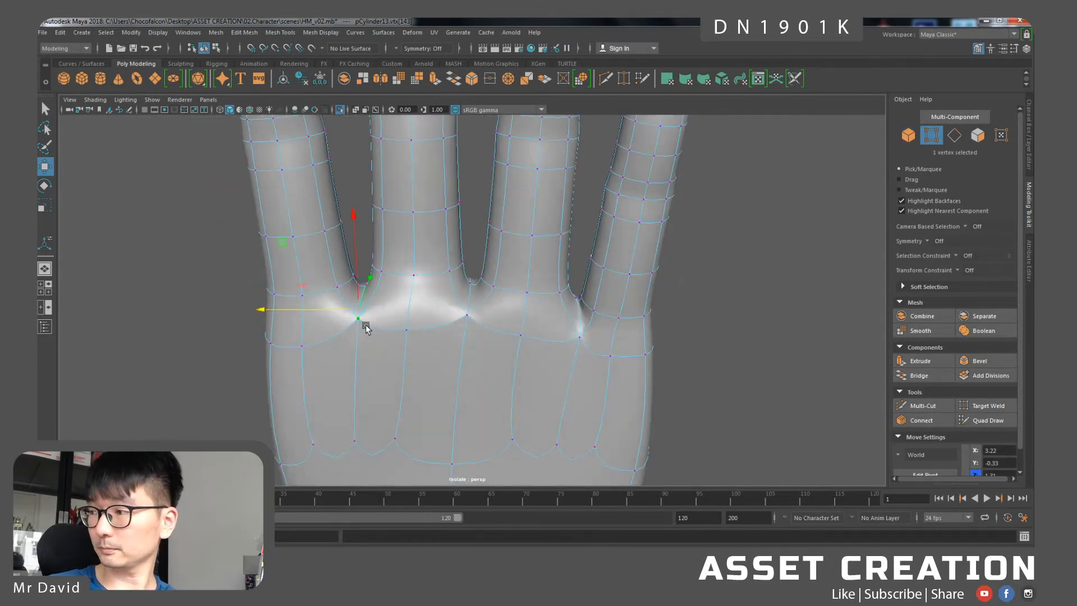
{"action": "left_click_drag", "start_coordinate": [459, 329], "coordinate": [461, 339], "text": "alt"}
{"action": "left_click", "coordinate": [474, 324], "text": "shift"}
{"action": "left_click", "coordinate": [580, 328], "text": "shift"}
{"action": "left_click_drag", "start_coordinate": [555, 362], "coordinate": [548, 354], "text": "alt"}
{"action": "left_click_drag", "start_coordinate": [474, 236], "coordinate": [474, 222]}
- Pull the three palm-side vertices between the fingers slightly back along the X axis in unsmoothed display
{"action": "key", "text": "1"}
{"action": "left_click_drag", "start_coordinate": [499, 315], "coordinate": [484, 298], "text": "alt"}
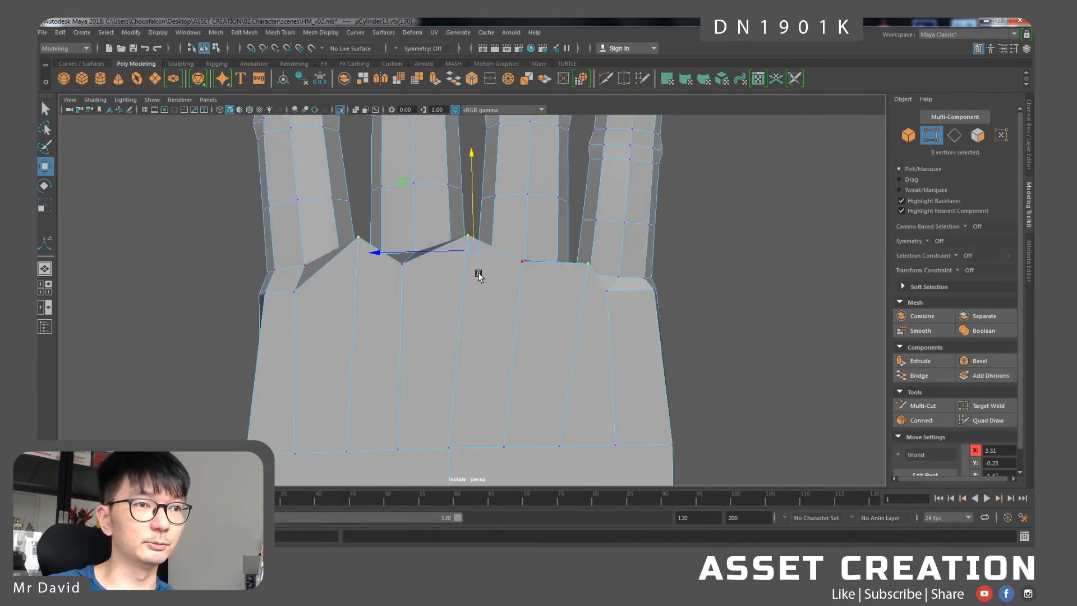
{"action": "left_click_drag", "start_coordinate": [470, 220], "coordinate": [476, 247]}
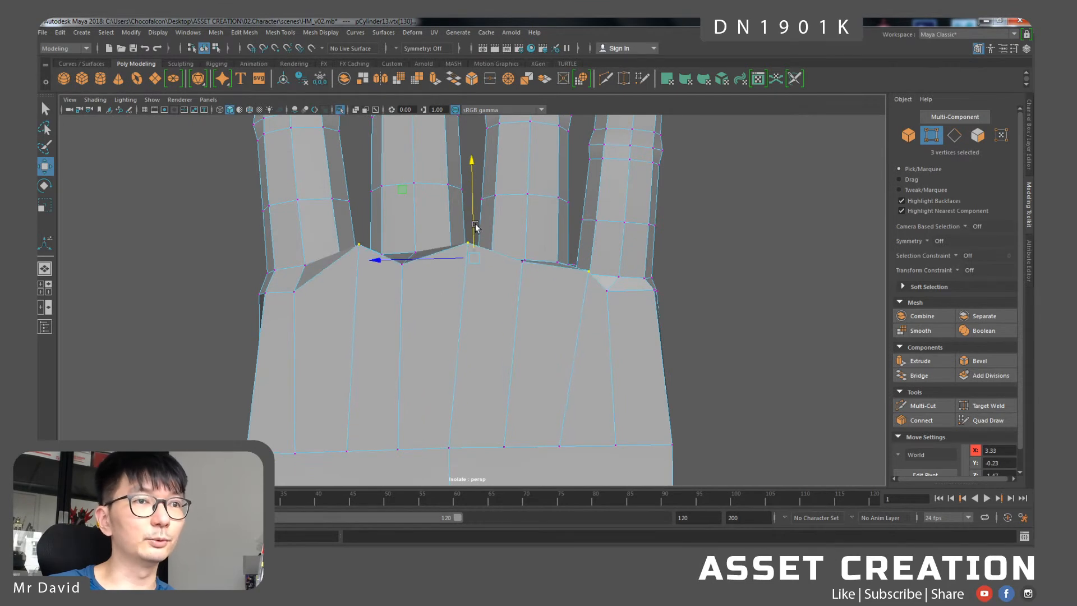
{"action": "key", "text": "ctrl+z"}
{"action": "left_click_drag", "start_coordinate": [474, 213], "coordinate": [476, 220]}
- Lower the three palm-side vertices at the middle finger's base along the Y axis
{"action": "left_click", "coordinate": [420, 250]}
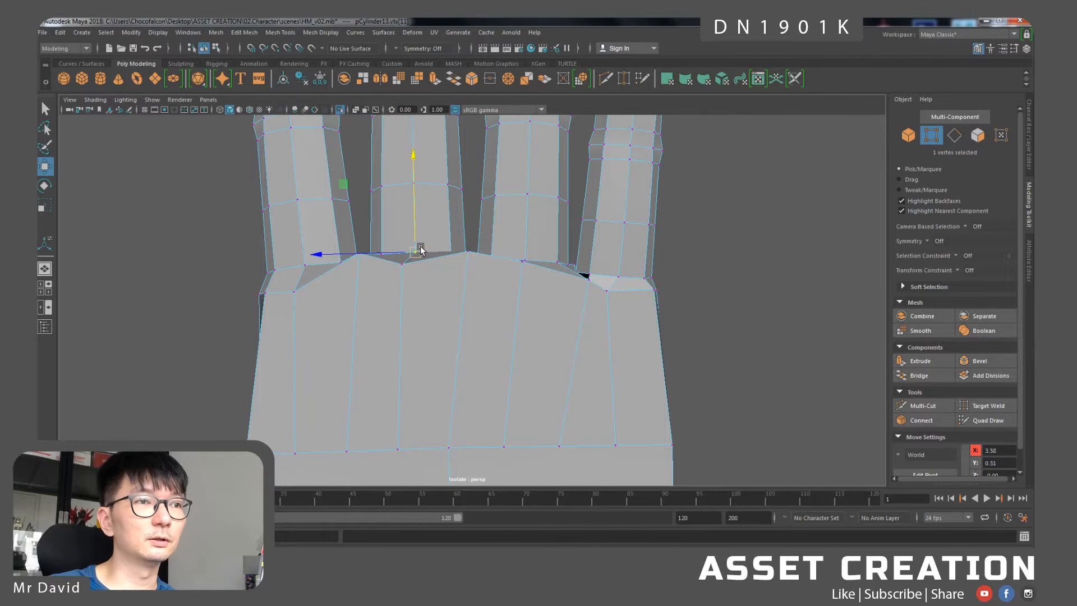
{"action": "middle_click_drag", "start_coordinate": [421, 247], "coordinate": [447, 298], "text": "alt"}
{"action": "left_click_drag", "start_coordinate": [447, 298], "coordinate": [474, 345], "text": "alt"}
{"action": "key", "text": "3"}
{"action": "left_click", "coordinate": [581, 339], "text": "shift"}
{"action": "left_click_drag", "start_coordinate": [510, 265], "coordinate": [509, 245]}
{"action": "left_click_drag", "start_coordinate": [452, 293], "coordinate": [505, 336], "text": "alt"}
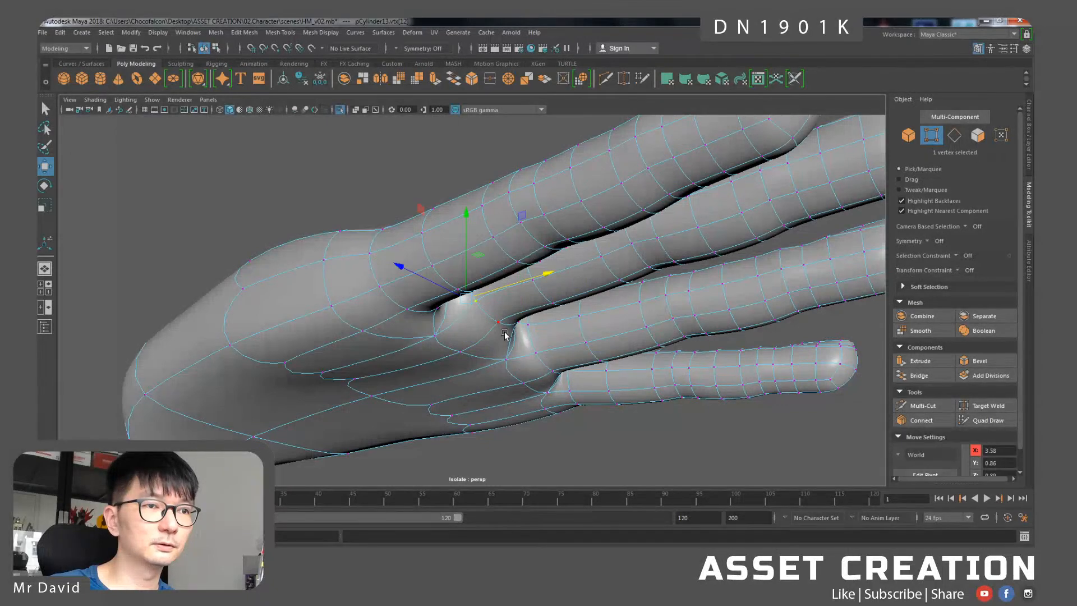
{"action": "left_click_drag", "start_coordinate": [553, 365], "coordinate": [507, 322], "text": "alt"}
{"action": "left_click", "coordinate": [491, 325], "text": "shift"}
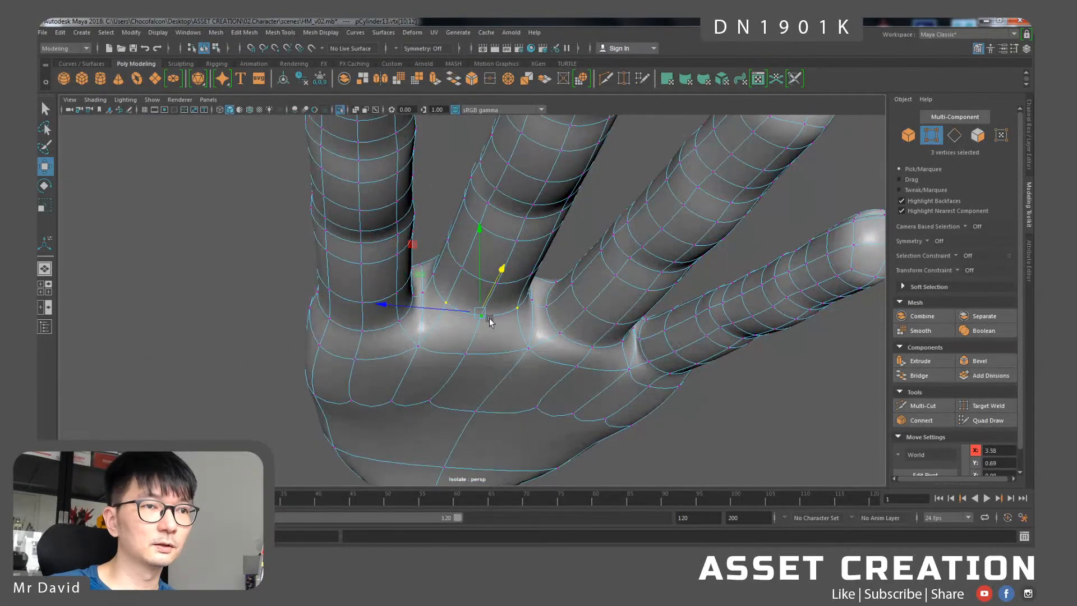
{"action": "left_click_drag", "start_coordinate": [479, 254], "coordinate": [400, 330]}
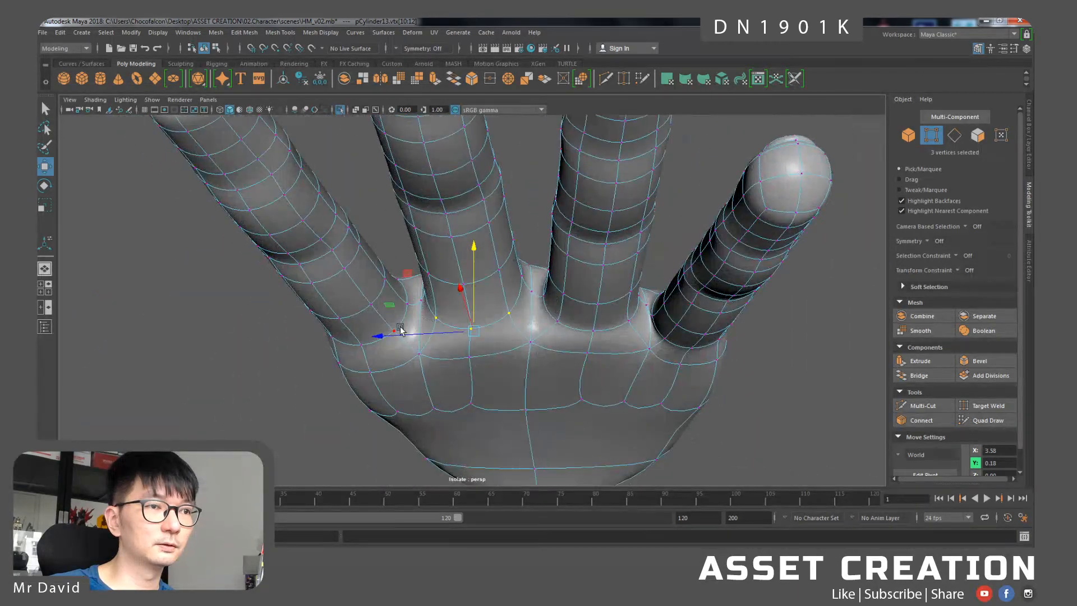
- Lower the three palm-side vertices at the ring finger's base along the Y axis
{"action": "key", "text": "q"}
{"action": "key", "text": "w"}
{"action": "left_click_drag", "start_coordinate": [332, 341], "coordinate": [388, 274], "text": "alt"}
{"action": "left_click_drag", "start_coordinate": [456, 312], "coordinate": [495, 339], "text": "alt"}
{"action": "left_click", "coordinate": [465, 301]}
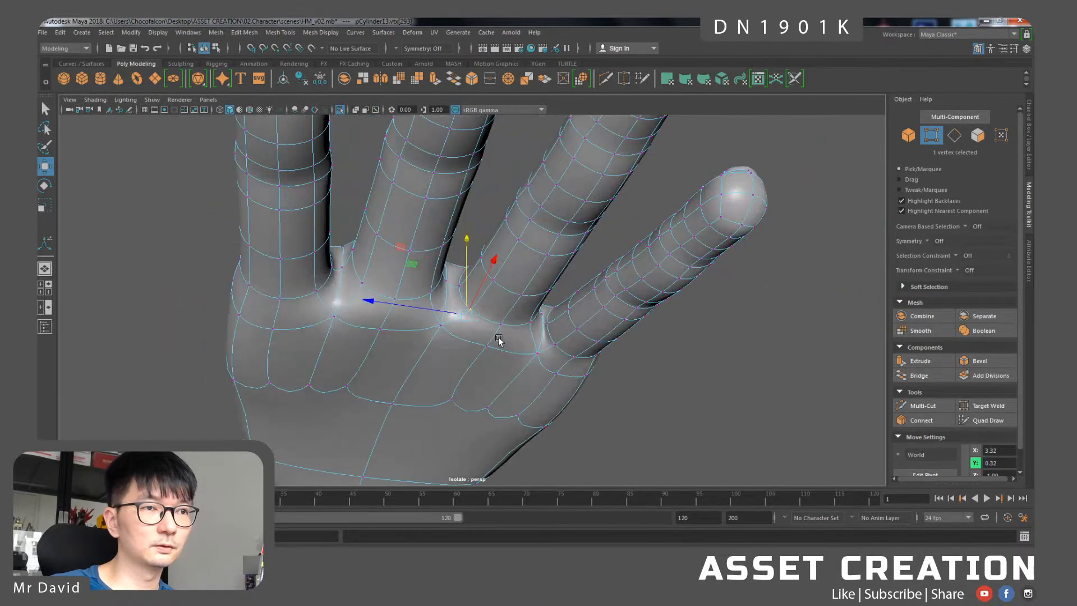
{"action": "left_click", "coordinate": [529, 324], "text": "shift"}
{"action": "left_click_drag", "start_coordinate": [501, 281], "coordinate": [504, 285]}
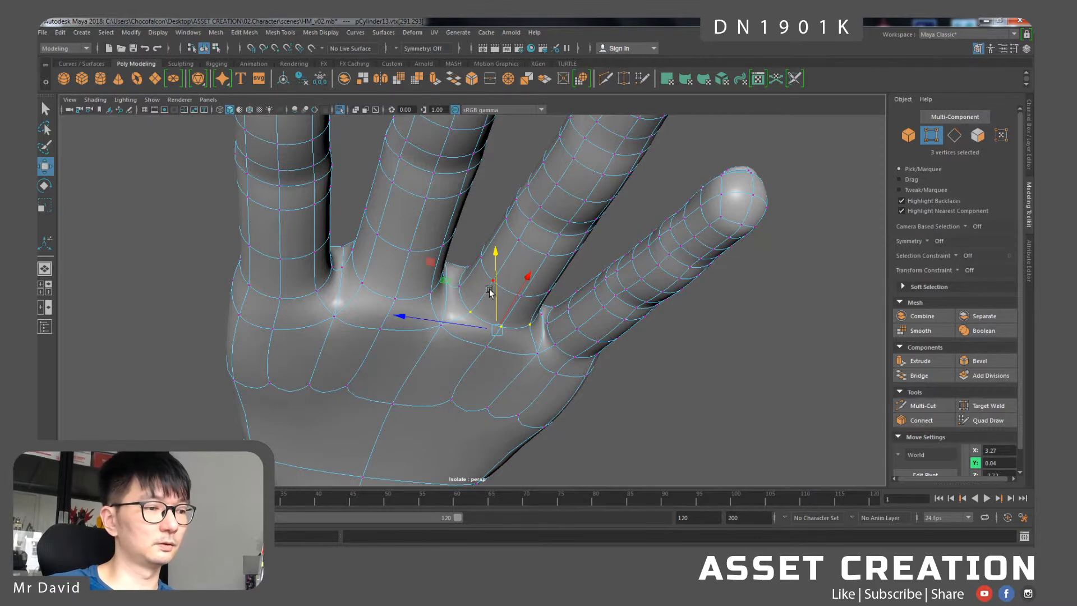
- Lower the three palm-side vertices at the little finger's base along the Y axis
{"action": "left_click_drag", "start_coordinate": [518, 331], "coordinate": [469, 323], "text": "alt"}
{"action": "left_click", "coordinate": [524, 301]}
{"action": "left_click", "coordinate": [546, 308], "text": "shift"}
{"action": "left_click", "coordinate": [570, 303], "text": "shift"}
{"action": "left_click_drag", "start_coordinate": [559, 223], "coordinate": [560, 281]}
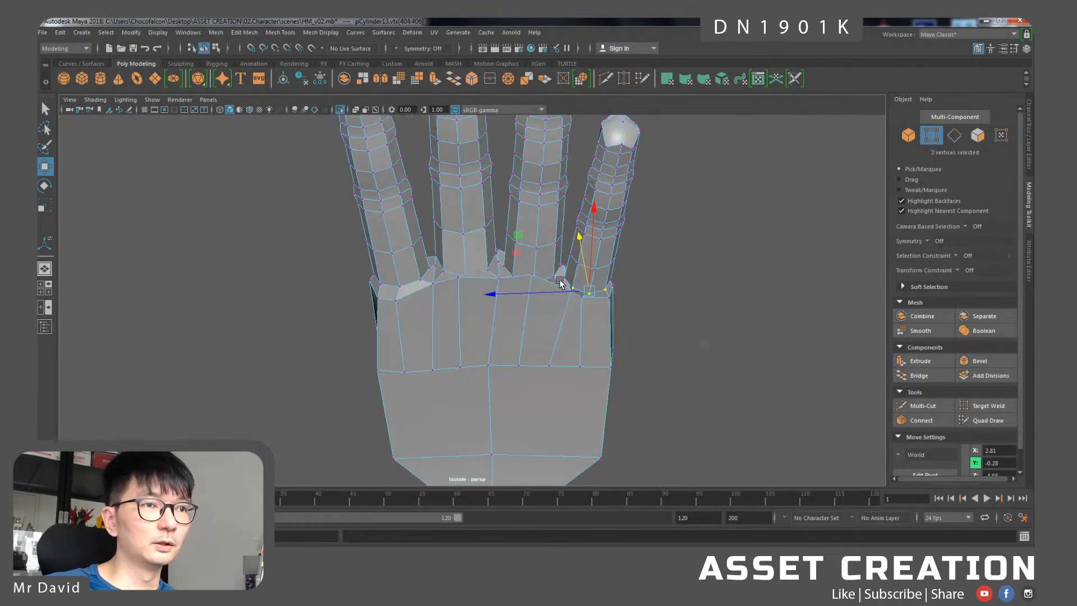
- Pull the two palm-side vertices at the bases of the middle and ring fingers back along X to 3.47
{"action": "left_click", "coordinate": [456, 281]}
{"action": "left_click", "coordinate": [532, 283], "text": "shift"}
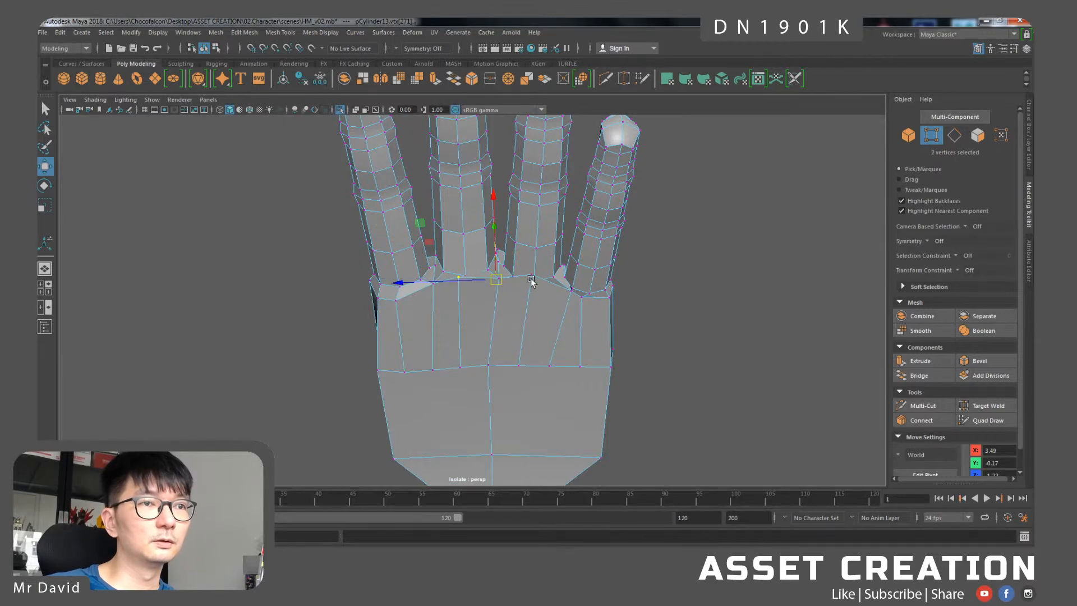
{"action": "left_click", "coordinate": [532, 275]}
{"action": "left_click", "coordinate": [455, 286], "text": "shift"}
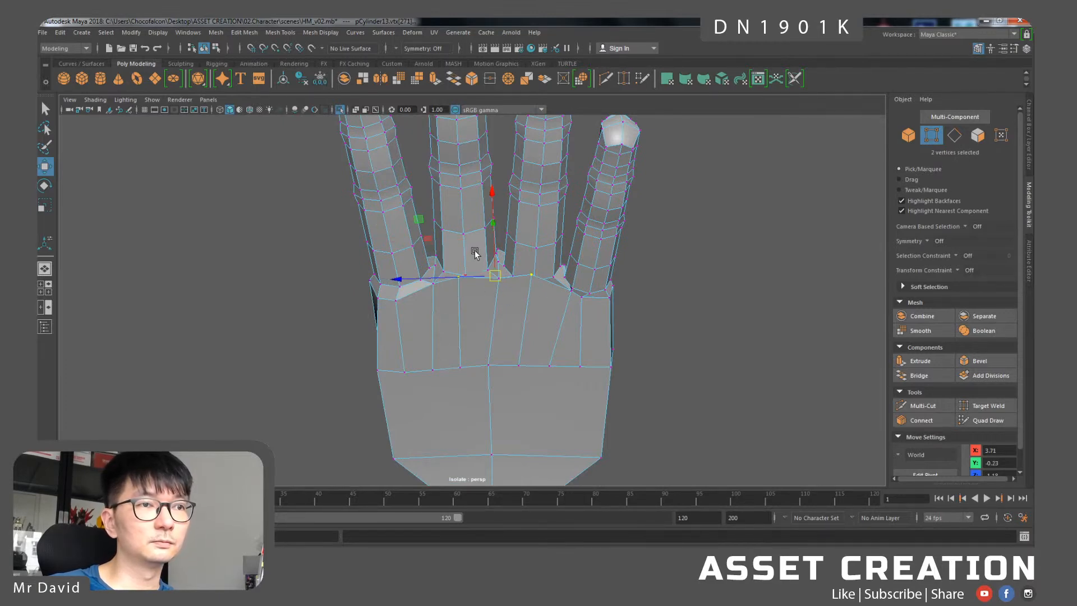
{"action": "left_click_drag", "start_coordinate": [518, 322], "coordinate": [501, 299], "text": "alt"}
{"action": "left_click_drag", "start_coordinate": [499, 236], "coordinate": [501, 240]}
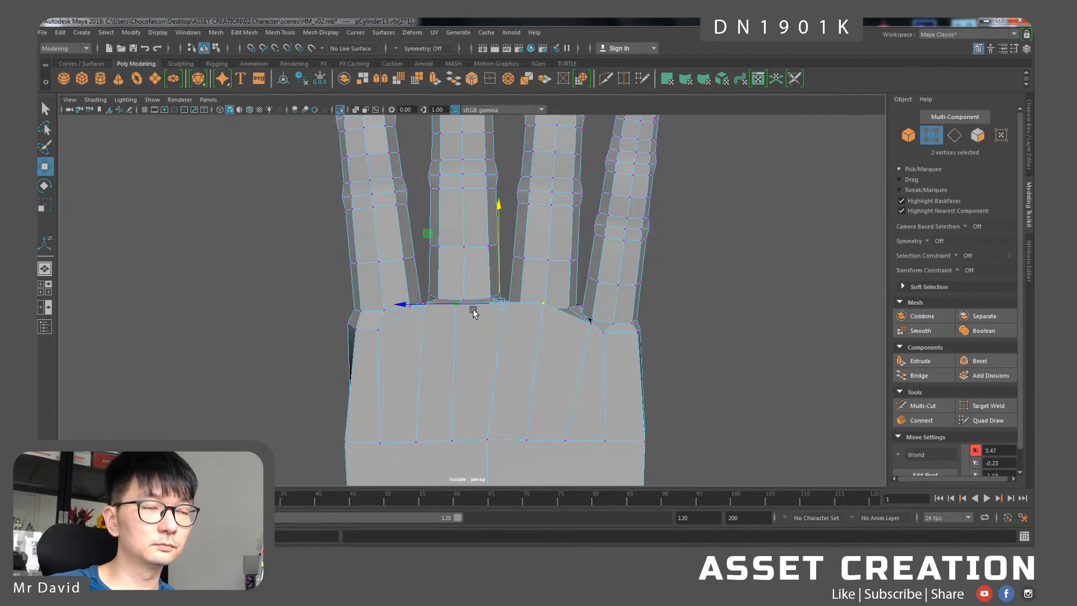
- Nudge the middle and ring fingers' palm-side base vertices individually in the XZ plane, with smoothed display turned on
{"action": "left_click_drag", "start_coordinate": [473, 315], "coordinate": [467, 288], "text": "alt"}
{"action": "left_click", "coordinate": [454, 319]}
{"action": "middle_click_drag", "start_coordinate": [392, 230], "coordinate": [394, 235]}
{"action": "left_click", "coordinate": [538, 314]}
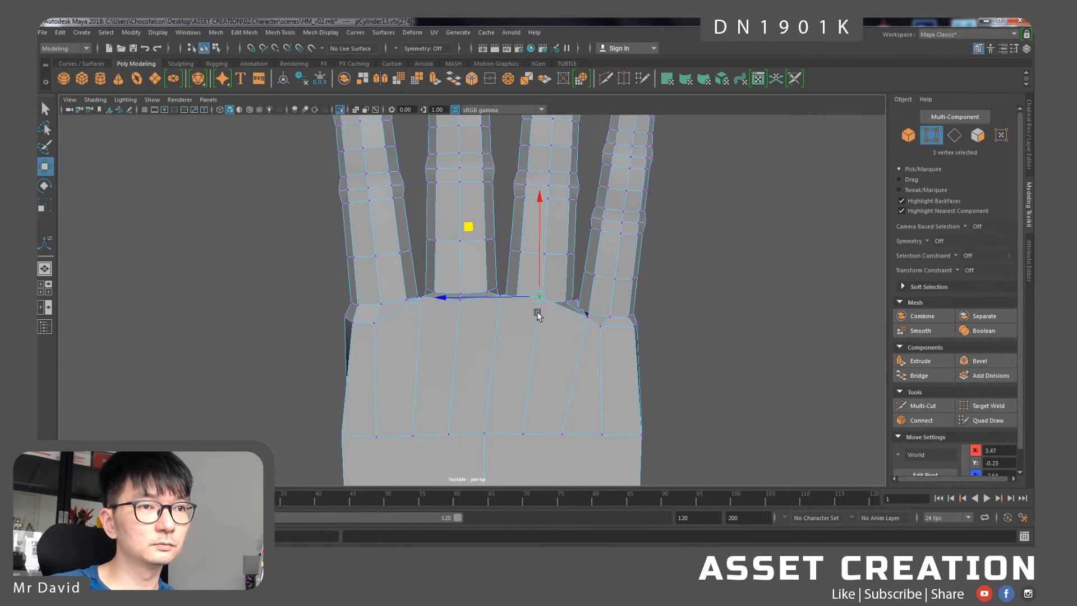
{"action": "key", "text": "3"}
{"action": "middle_click_drag", "start_coordinate": [474, 233], "coordinate": [474, 233]}
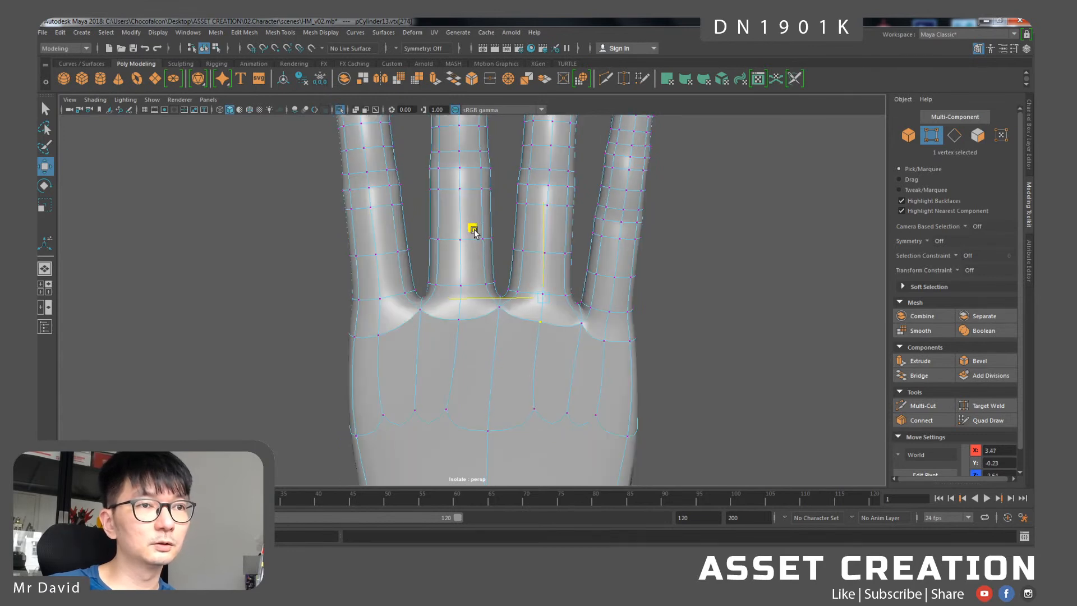
- Move the 20-vertex loop behind the knuckles toward the fingers along X to 0.69
{"action": "left_click_drag", "start_coordinate": [324, 358], "coordinate": [720, 498]}
{"action": "left_click_drag", "start_coordinate": [556, 379], "coordinate": [444, 295], "text": "alt"}
{"action": "key", "text": "1"}
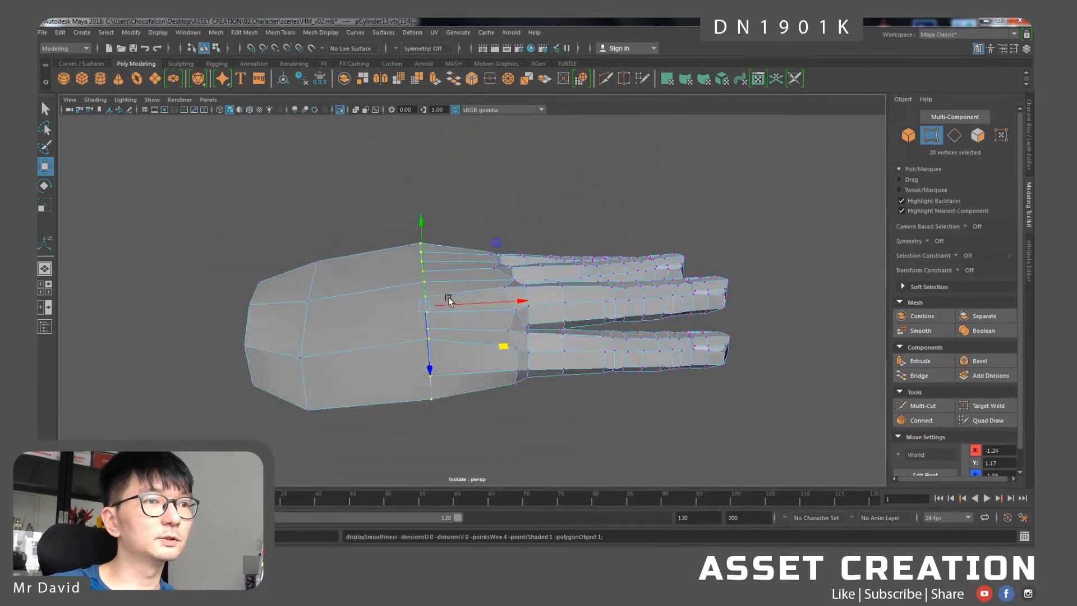
{"action": "left_click_drag", "start_coordinate": [481, 330], "coordinate": [425, 343], "text": "alt"}
{"action": "key", "text": "3"}
{"action": "scroll", "coordinate": [443, 284], "scroll_direction": "up", "scroll_amount": 4}
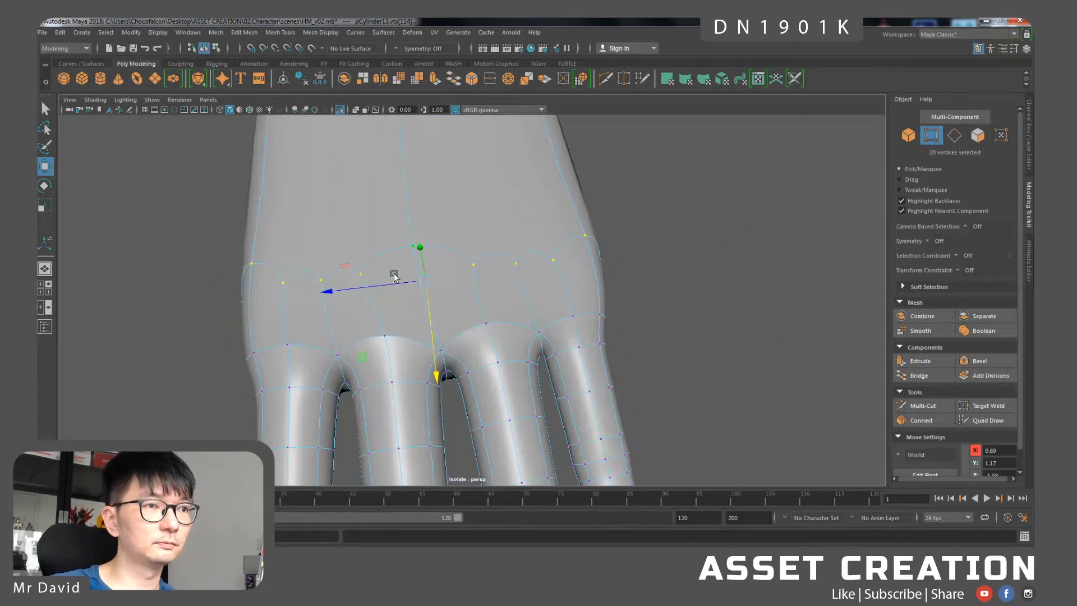
- On the back of the hand, slide the loop's vertices behind the middle and ring fingers along Z in unsmoothed display
{"action": "middle_click_drag", "start_coordinate": [393, 271], "coordinate": [456, 261], "text": "alt"}
{"action": "left_click", "coordinate": [427, 260]}
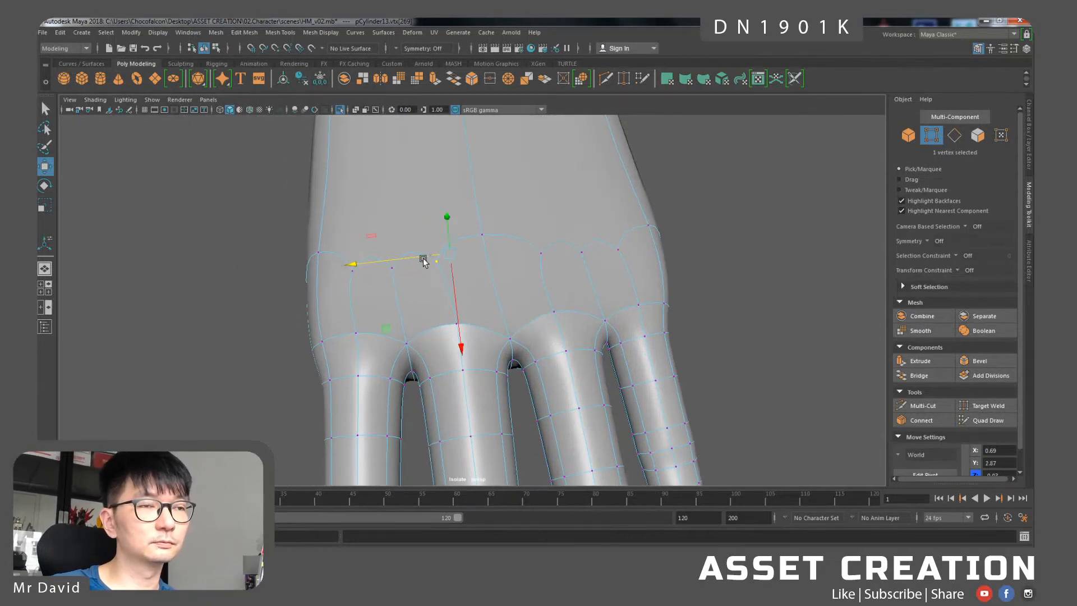
{"action": "key", "text": "1"}
{"action": "scroll", "coordinate": [477, 270], "scroll_direction": "down", "scroll_amount": 3}
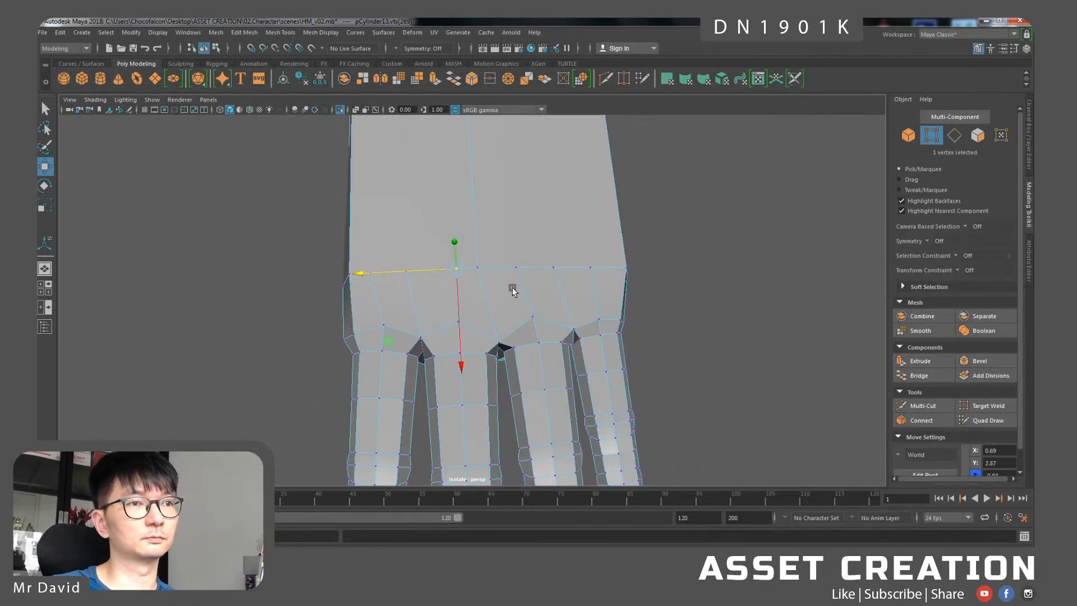
{"action": "middle_click_drag", "start_coordinate": [512, 288], "coordinate": [443, 283], "text": "alt"}
{"action": "left_click", "coordinate": [451, 266]}
{"action": "left_click", "coordinate": [486, 263], "text": "shift"}
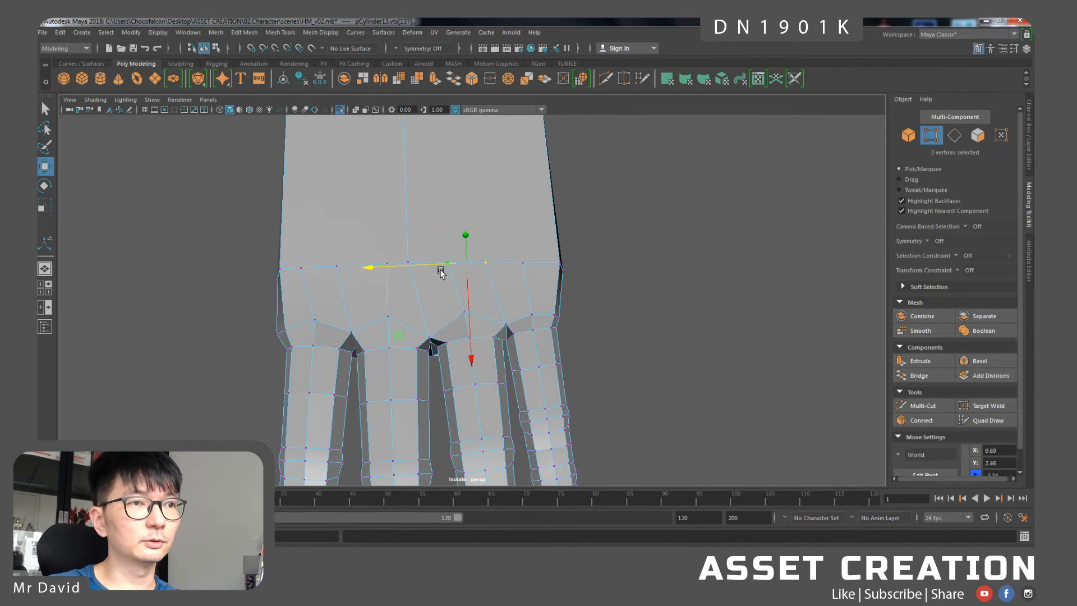
{"action": "left_click_drag", "start_coordinate": [450, 267], "coordinate": [518, 267], "text": "alt"}
- Slide the vertex behind the little finger, the centre vertex and the two index-side vertices along Z on the back of the hand
{"action": "left_click", "coordinate": [515, 269]}
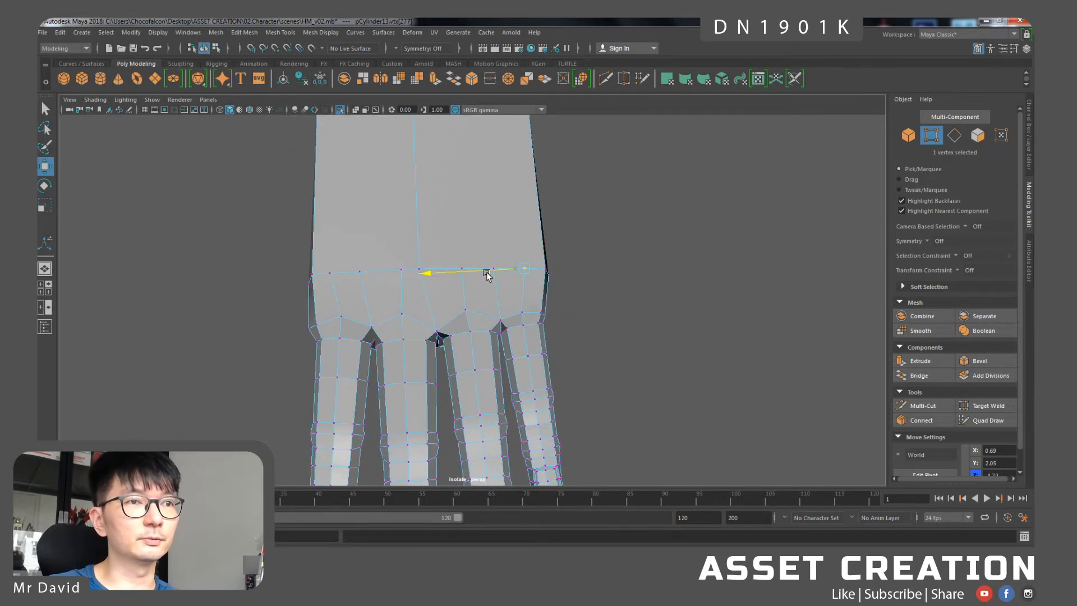
{"action": "left_click", "coordinate": [428, 271]}
{"action": "left_click_drag", "start_coordinate": [429, 270], "coordinate": [381, 299], "text": "alt"}
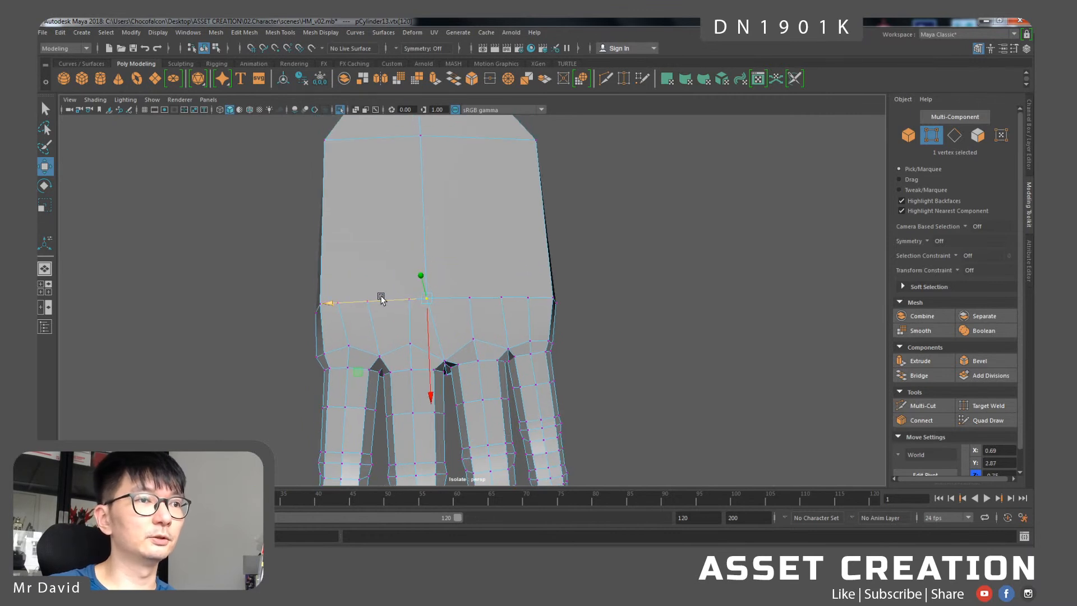
{"action": "left_click", "coordinate": [336, 323]}
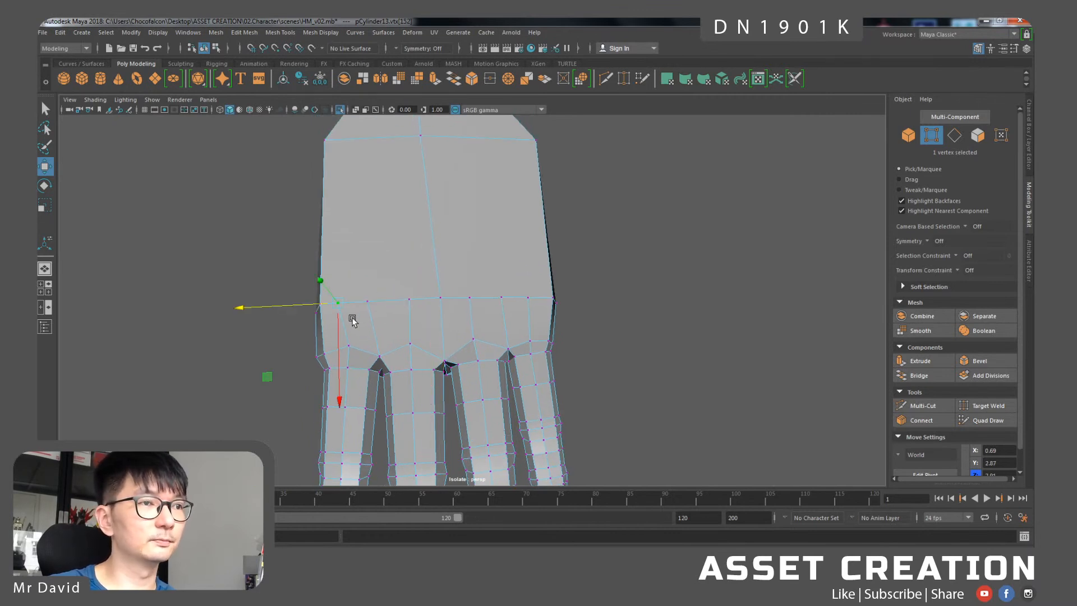
{"action": "left_click", "coordinate": [367, 301], "text": "shift"}
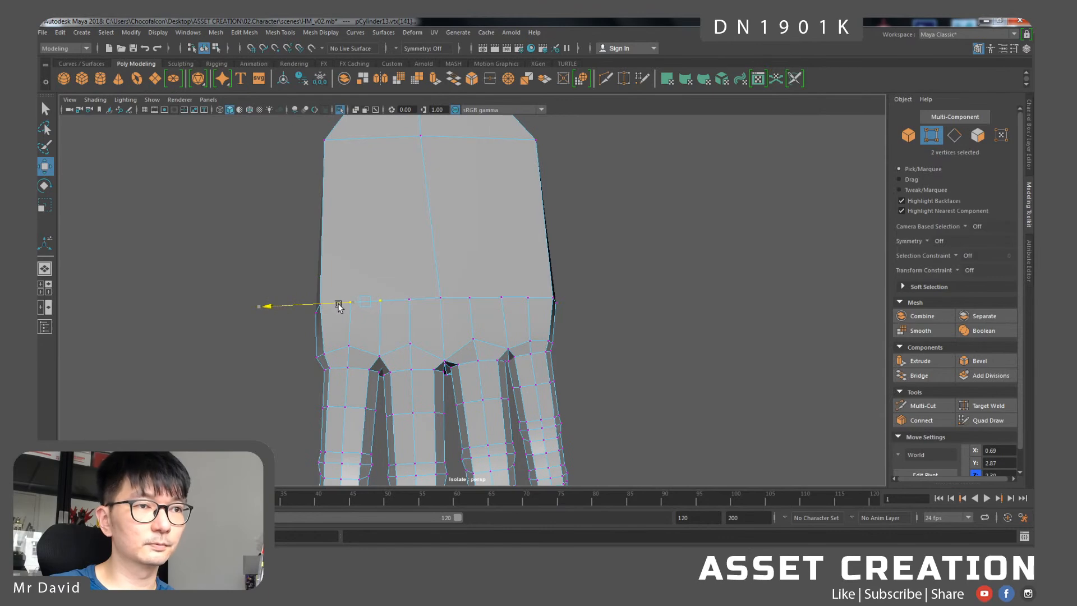
- Turn to the palm side and adjust the vertex at the little finger's base along the Z axis
{"action": "left_click_drag", "start_coordinate": [341, 314], "coordinate": [373, 228], "text": "alt"}
{"action": "mouse_move", "coordinate": [400, 286]}
{"action": "left_mouse_down", "text": "alt"}
{"action": "mouse_move", "coordinate": [421, 269]}
{"action": "mouse_move", "coordinate": [423, 298]}
{"action": "mouse_move", "coordinate": [411, 288]}
{"action": "left_mouse_up", "text": "alt"}
{"action": "key", "text": "3"}
{"action": "key", "text": "1"}
{"action": "left_click", "coordinate": [502, 319]}
{"action": "left_click_drag", "start_coordinate": [474, 324], "coordinate": [515, 291], "text": "alt"}
{"action": "key", "text": "q"}
{"action": "key", "text": "w"}
{"action": "left_click", "coordinate": [533, 289]}
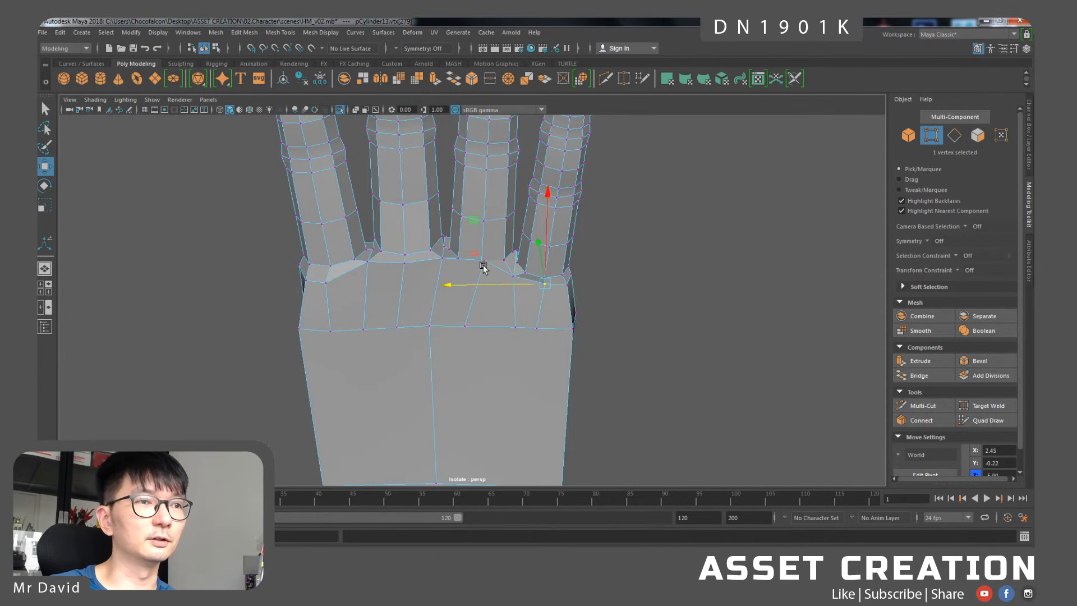
- Slide the palm-side loop vertices behind the ring, middle and index fingers along Z to line up with the finger edges
{"action": "left_click", "coordinate": [470, 327]}
{"action": "left_click_drag", "start_coordinate": [450, 332], "coordinate": [423, 331]}
{"action": "left_click", "coordinate": [428, 326]}
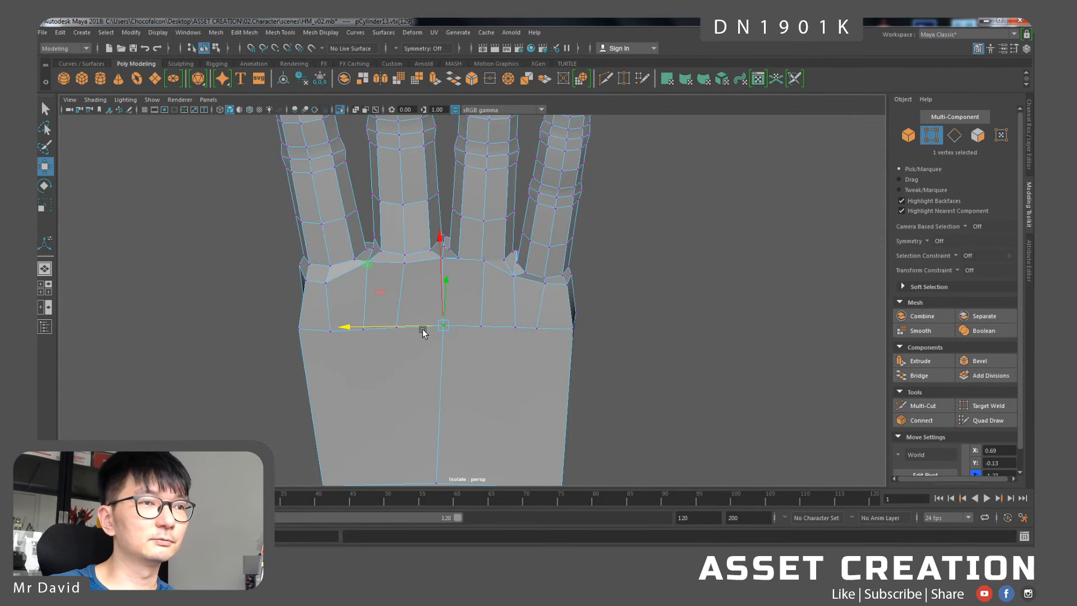
{"action": "left_click", "coordinate": [400, 340]}
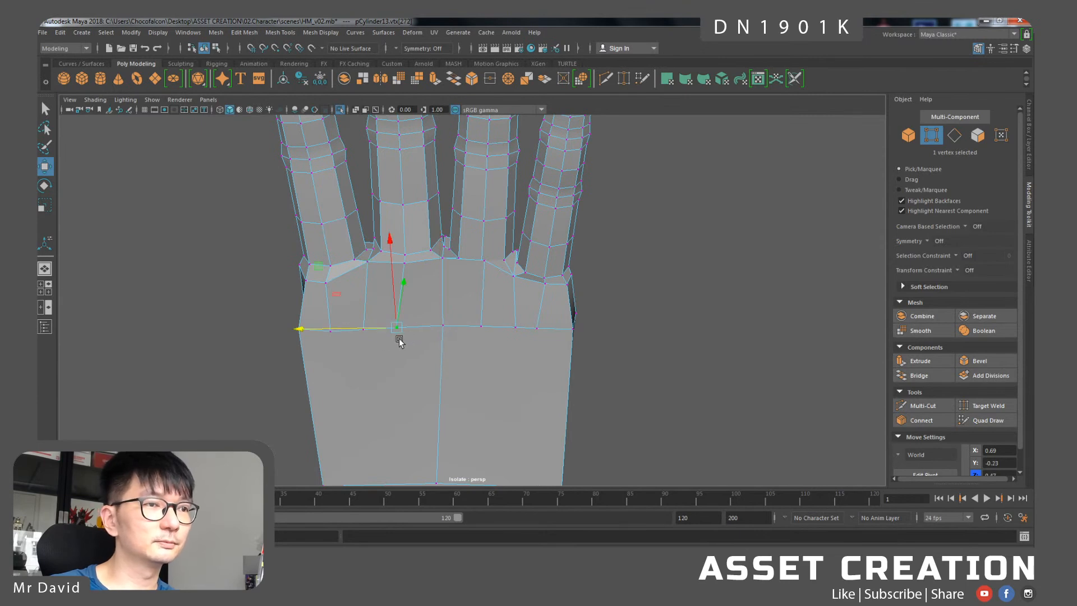
{"action": "left_click", "coordinate": [365, 332]}
{"action": "left_click_drag", "start_coordinate": [359, 331], "coordinate": [343, 330]}
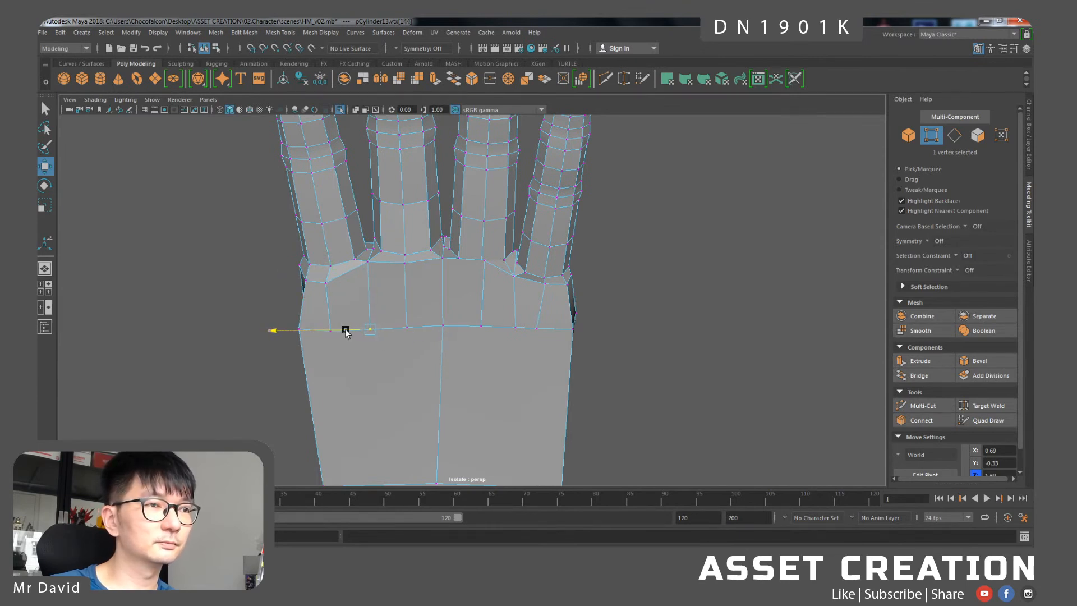
- Pull the palm-side web vertex between the index and middle fingers back along X to 3.18 in smoothed display
{"action": "left_click", "coordinate": [383, 277]}
{"action": "key", "text": "3"}
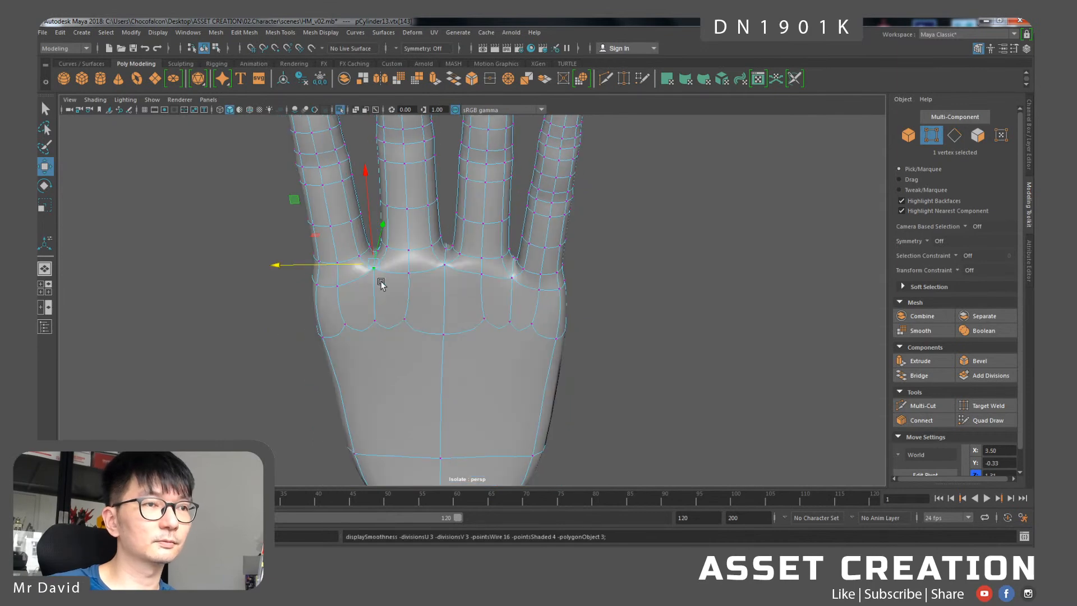
{"action": "left_click_drag", "start_coordinate": [371, 205], "coordinate": [372, 212]}
{"action": "right_click_drag", "start_coordinate": [493, 313], "coordinate": [454, 249], "text": "alt"}
{"action": "left_click_drag", "start_coordinate": [454, 249], "coordinate": [517, 268], "text": "alt"}
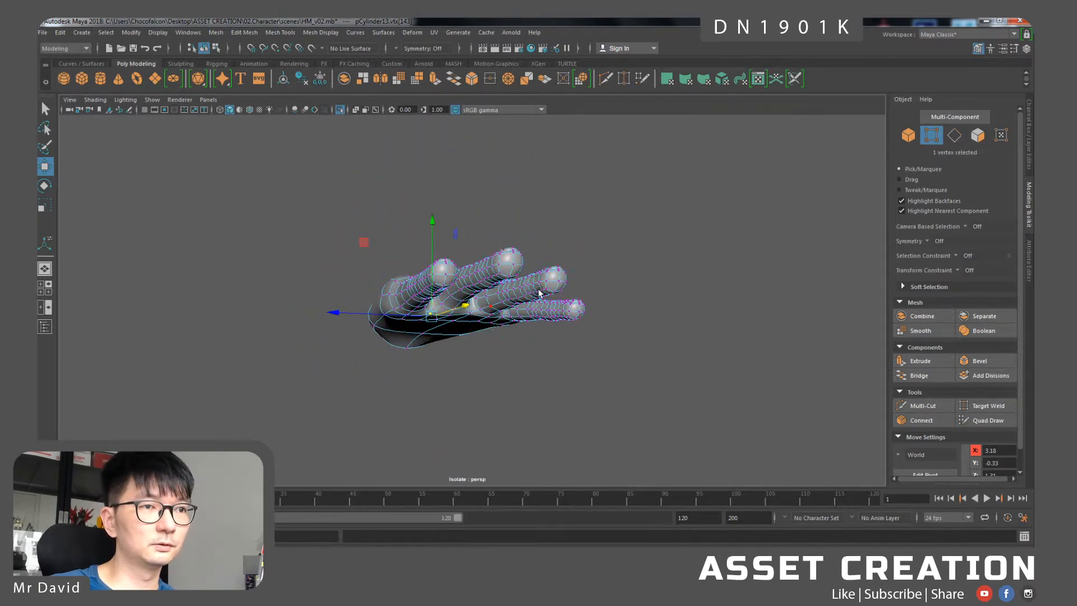
- Examine the smoothed hand's overall shape from several angles in object mode
{"action": "key", "text": "F8"}
{"action": "left_click", "coordinate": [592, 346]}
{"action": "scroll", "coordinate": [591, 346], "scroll_direction": "up", "scroll_amount": 3}
{"action": "mouse_move", "coordinate": [500, 337]}
{"action": "left_mouse_down", "text": "alt"}
{"action": "mouse_move", "coordinate": [423, 321]}
{"action": "mouse_move", "coordinate": [494, 337]}
{"action": "mouse_move", "coordinate": [486, 329]}
{"action": "left_mouse_up", "text": "alt"}
{"action": "left_click", "coordinate": [459, 323]}
{"action": "scroll", "coordinate": [449, 322], "scroll_direction": "up", "scroll_amount": 4}
{"action": "left_click_drag", "start_coordinate": [418, 319], "coordinate": [479, 267], "text": "alt"}
{"action": "scroll", "coordinate": [445, 335], "scroll_direction": "down", "scroll_amount": 4}
- Raise the two edges on the index-finger side of the wrist end along Y to 2.72
{"action": "key", "text": "F10"}
{"action": "left_click", "coordinate": [438, 241]}
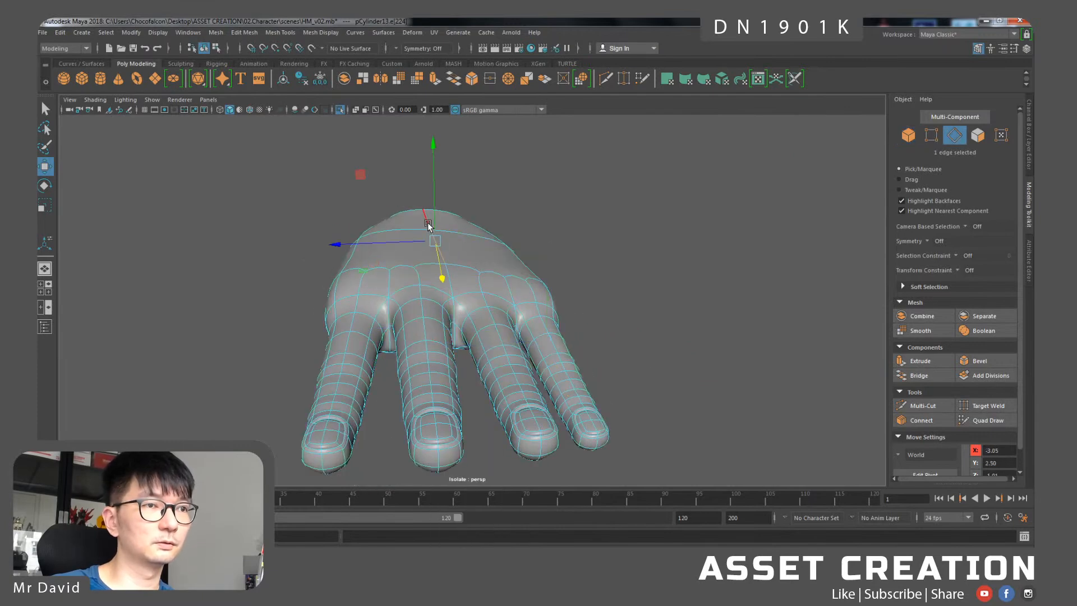
{"action": "left_click", "coordinate": [436, 218], "text": "shift"}
{"action": "left_click_drag", "start_coordinate": [442, 218], "coordinate": [362, 271], "text": "alt"}
{"action": "left_click", "coordinate": [360, 278]}
{"action": "left_click", "coordinate": [349, 281]}
{"action": "key", "text": "q"}
{"action": "left_click", "coordinate": [337, 268], "text": "shift"}
{"action": "key", "text": "w"}
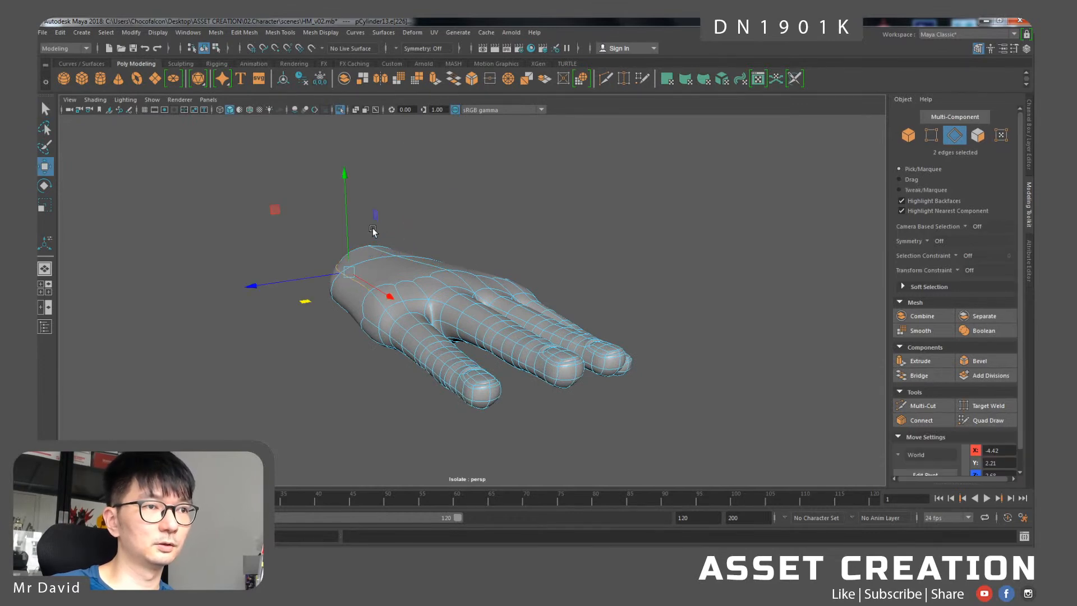
{"action": "left_click_drag", "start_coordinate": [348, 238], "coordinate": [349, 228]}
- Move the three palm-side vertices along the index-finger edge of the palm inward along the Z axis
{"action": "left_click_drag", "start_coordinate": [396, 269], "coordinate": [395, 335], "text": "alt"}
{"action": "key", "text": "1"}
{"action": "scroll", "coordinate": [394, 334], "scroll_direction": "up", "scroll_amount": 2}
{"action": "scroll", "coordinate": [392, 334], "scroll_direction": "up", "scroll_amount": 2}
{"action": "right_click_drag", "start_coordinate": [343, 280], "coordinate": [342, 331]}
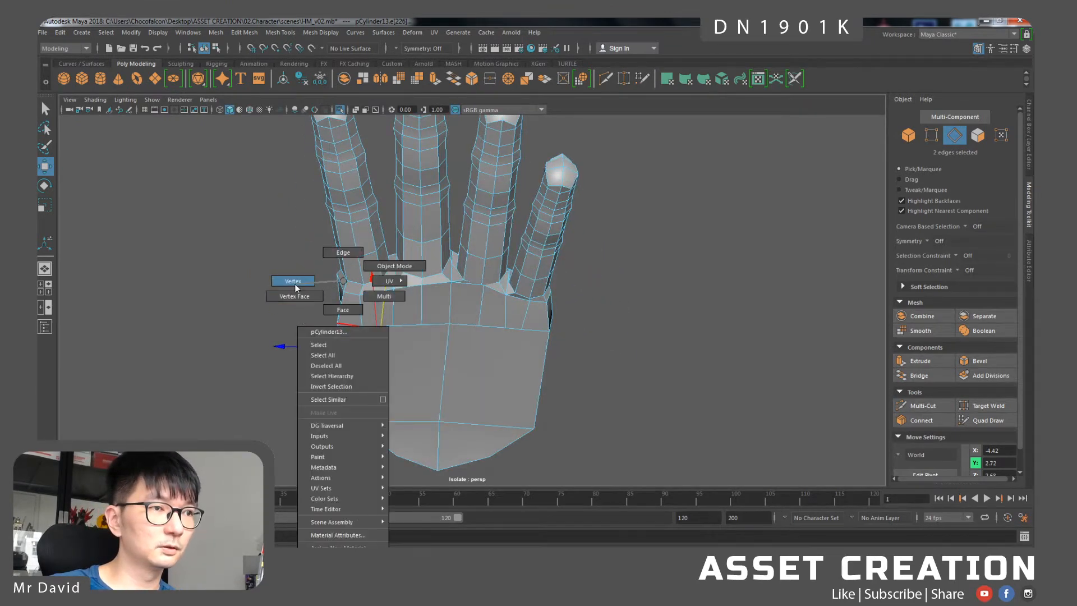
{"action": "right_click_drag", "start_coordinate": [296, 287], "coordinate": [295, 287]}
{"action": "key", "text": "q"}
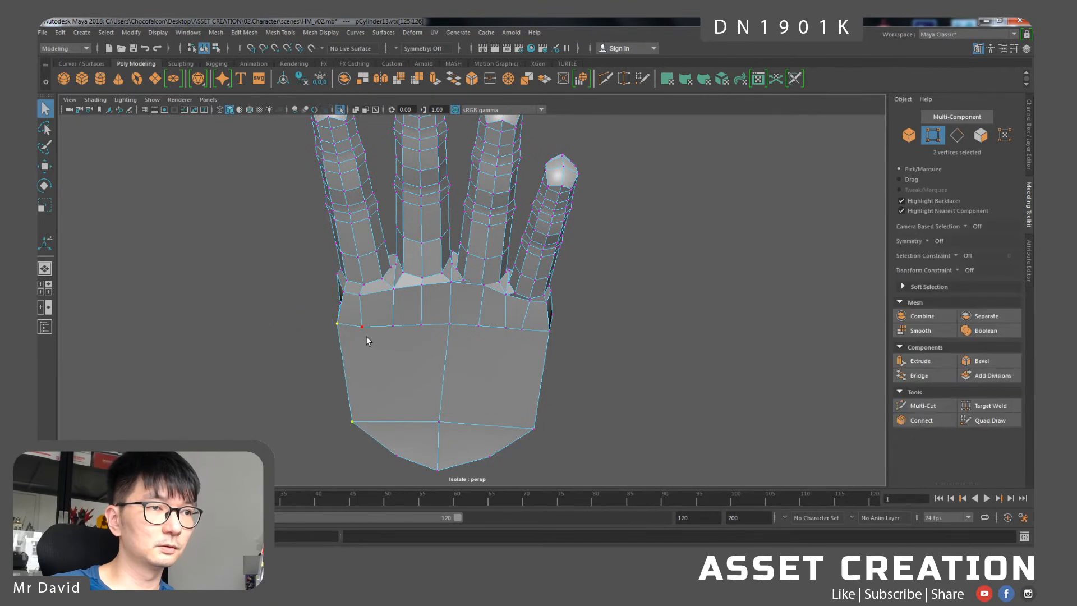
{"action": "key", "text": "w"}
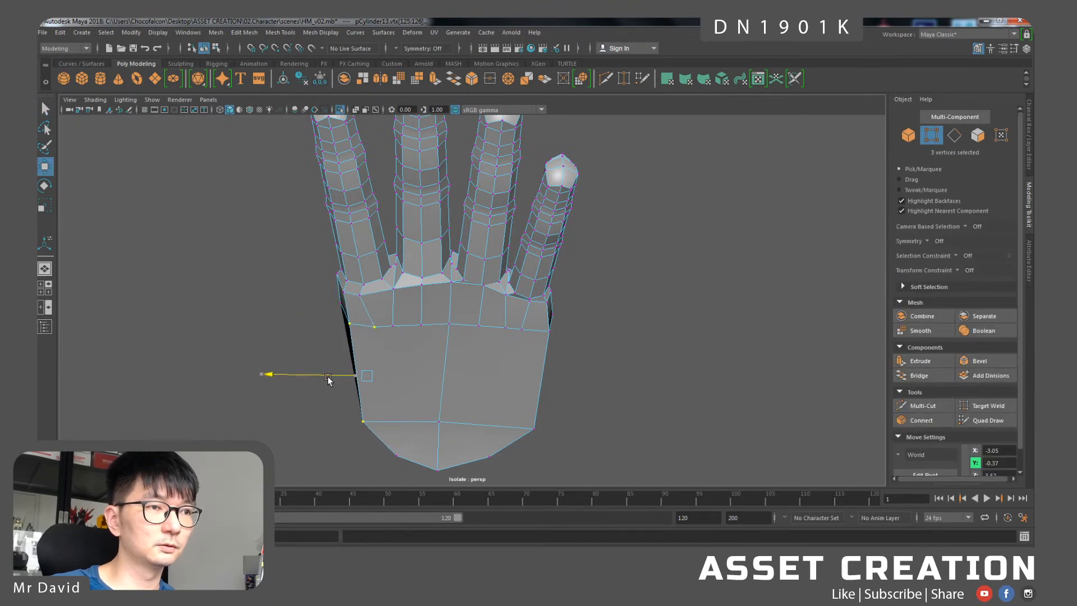
- Reposition two more vertices of the palm and turn the smoothed display back on
{"action": "left_click_drag", "start_coordinate": [329, 374], "coordinate": [453, 328], "text": "alt"}
{"action": "right_click_drag", "start_coordinate": [454, 328], "coordinate": [476, 368], "text": "alt"}
{"action": "left_click", "coordinate": [454, 355]}
{"action": "left_click", "coordinate": [466, 383], "text": "shift"}
{"action": "left_click_drag", "start_coordinate": [486, 330], "coordinate": [481, 344]}
{"action": "right_click_drag", "start_coordinate": [481, 344], "coordinate": [445, 327], "text": "alt"}
{"action": "left_click_drag", "start_coordinate": [445, 327], "coordinate": [462, 343], "text": "alt"}
{"action": "left_click", "coordinate": [498, 344]}
{"action": "left_click_drag", "start_coordinate": [462, 343], "coordinate": [496, 344], "text": "alt"}
{"action": "right_click_drag", "start_coordinate": [496, 344], "coordinate": [561, 356], "text": "alt"}
{"action": "left_click_drag", "start_coordinate": [561, 357], "coordinate": [559, 313], "text": "alt"}
{"action": "left_click", "coordinate": [456, 229]}
{"action": "key", "text": "3"}
{"action": "right_click_drag", "start_coordinate": [498, 279], "coordinate": [474, 251], "text": "alt"}
{"action": "left_click_drag", "start_coordinate": [473, 250], "coordinate": [465, 298], "text": "alt"}
- Insert an edge loop around the middle of the palm by connecting the six lengthwise edges with Connect Components
{"action": "right_click_drag", "start_coordinate": [395, 226], "coordinate": [395, 197]}
{"action": "left_click", "coordinate": [406, 276]}
{"action": "double_click", "coordinate": [360, 344], "text": "shift"}
{"action": "left_click_drag", "start_coordinate": [361, 347], "coordinate": [411, 477], "text": "alt"}
{"action": "left_click_drag", "start_coordinate": [415, 391], "coordinate": [429, 408], "text": "alt"}
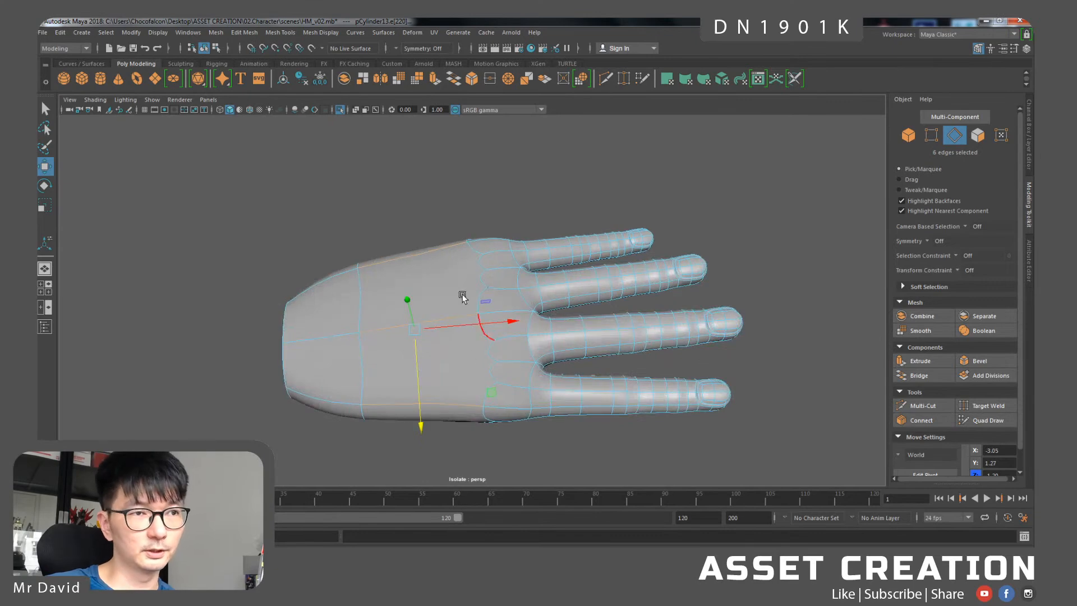
{"action": "middle_click_drag", "start_coordinate": [474, 348], "coordinate": [473, 292], "text": "alt"}
{"action": "right_click_drag", "start_coordinate": [446, 268], "coordinate": [452, 418], "text": "shift"}
- Scale the new palm edge loop wider along the Z axis
{"action": "left_click_drag", "start_coordinate": [466, 337], "coordinate": [439, 230], "text": "alt"}
{"action": "double_click", "coordinate": [386, 242]}
{"action": "key", "text": "r"}
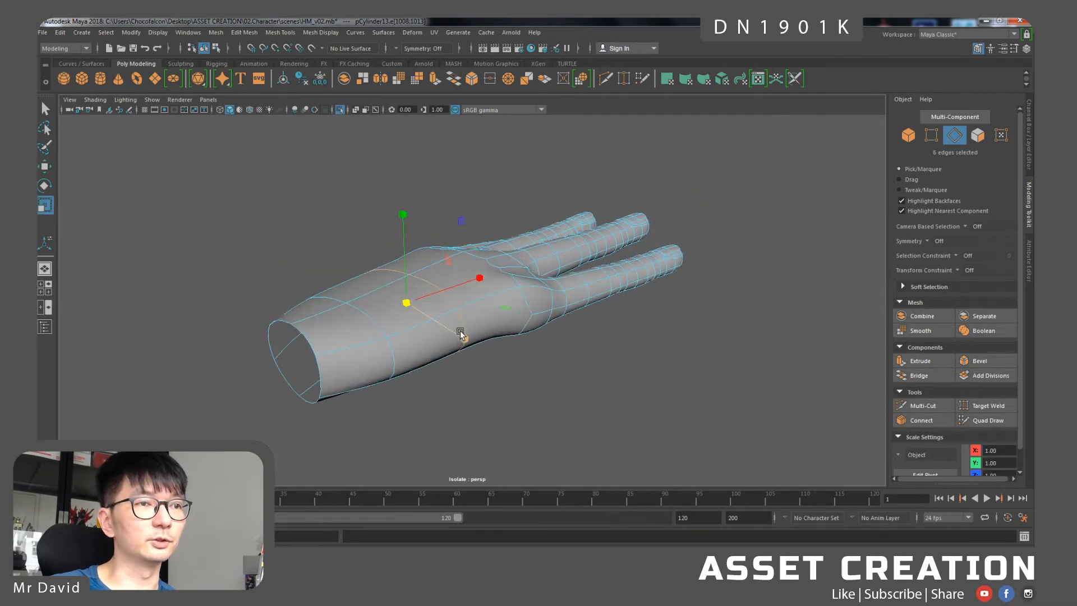
{"action": "left_click_drag", "start_coordinate": [465, 339], "coordinate": [421, 297], "text": "alt"}
- Connect four crosswise edges on the back of the hand to add two lengthwise edges between the mid-hand and wrist-side loops
{"action": "scroll", "coordinate": [428, 300], "scroll_direction": "up", "scroll_amount": 3}
{"action": "scroll", "coordinate": [486, 284], "scroll_direction": "up", "scroll_amount": 2}
{"action": "left_click_drag", "start_coordinate": [485, 284], "coordinate": [344, 260], "text": "alt"}
{"action": "left_click_drag", "start_coordinate": [327, 322], "coordinate": [332, 274], "text": "alt"}
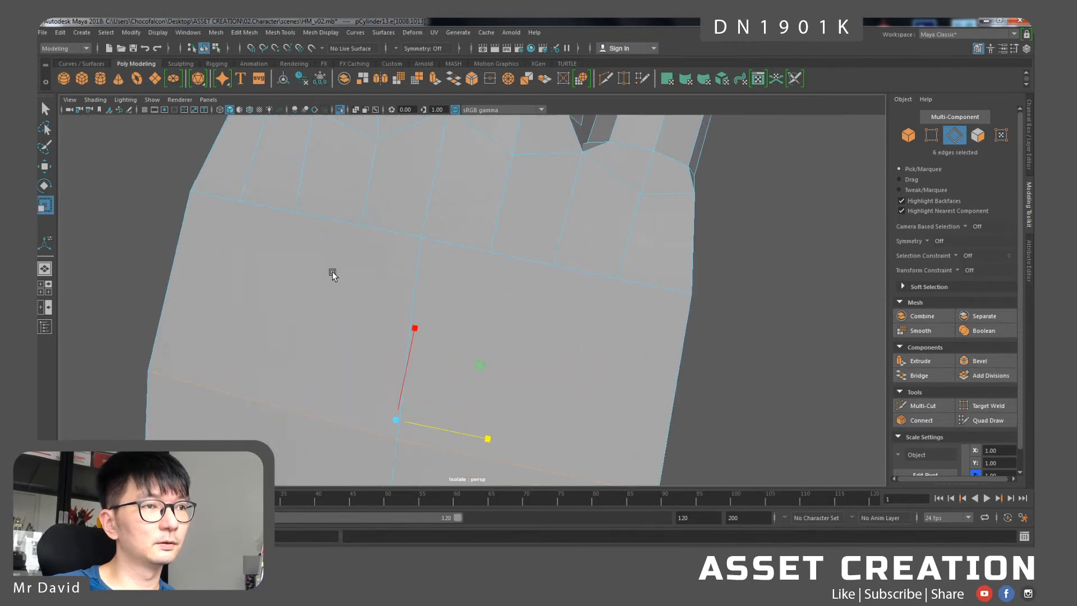
{"action": "scroll", "coordinate": [333, 273], "scroll_direction": "up", "scroll_amount": 1}
{"action": "scroll", "coordinate": [358, 313], "scroll_direction": "down", "scroll_amount": 4}
{"action": "middle_click_drag", "start_coordinate": [377, 350], "coordinate": [395, 259], "text": "alt"}
{"action": "left_click", "coordinate": [394, 261]}
{"action": "left_click", "coordinate": [400, 368], "text": "shift"}
{"action": "left_click", "coordinate": [521, 303], "text": "shift"}
{"action": "right_click_drag", "start_coordinate": [514, 323], "coordinate": [515, 375], "text": "shift"}
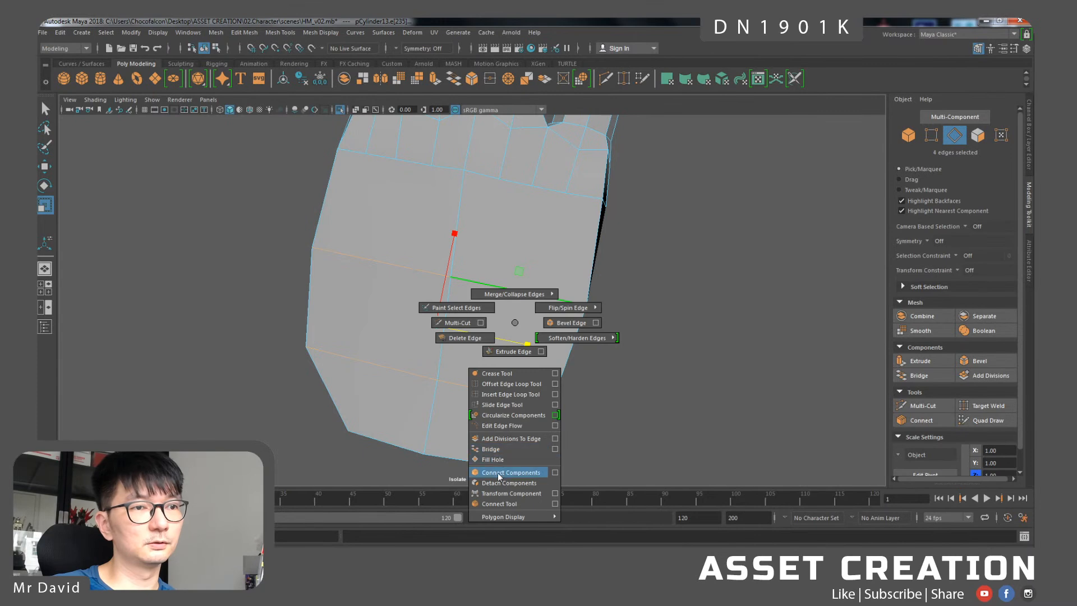
{"action": "right_click_drag", "start_coordinate": [497, 471], "coordinate": [498, 472], "text": "shift"}
- Extend both new lengthwise edges to the knuckle-side loop by connecting their end vertices, and return to object mode
{"action": "left_click_drag", "start_coordinate": [504, 428], "coordinate": [380, 279], "text": "alt"}
{"action": "right_click_drag", "start_coordinate": [402, 274], "coordinate": [348, 268]}
{"action": "left_click", "coordinate": [405, 251]}
{"action": "left_click", "coordinate": [412, 338], "text": "shift"}
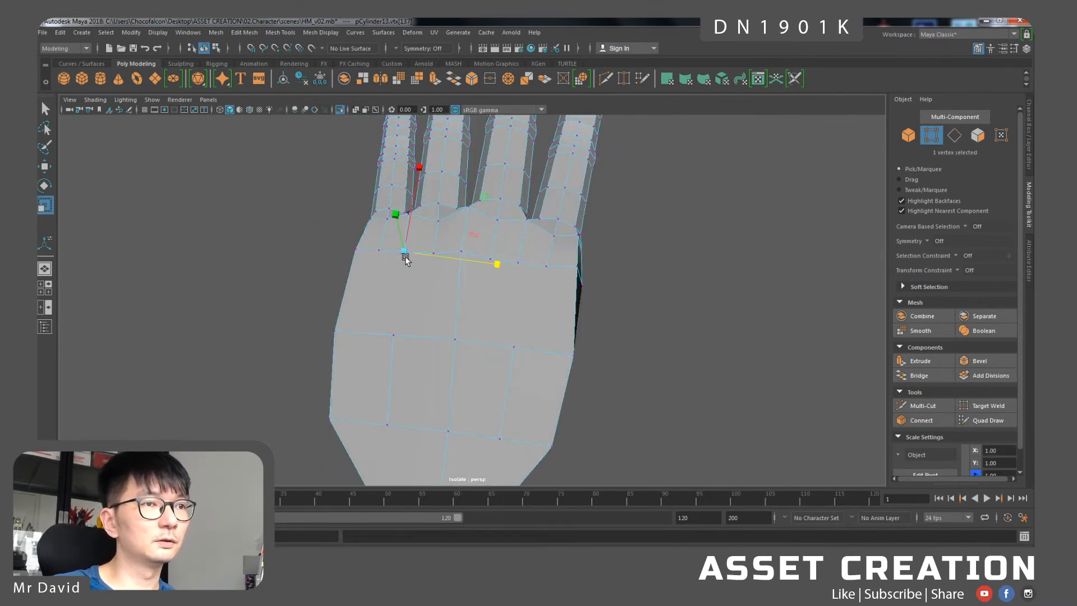
{"action": "key", "text": "g"}
{"action": "left_click", "coordinate": [517, 262]}
{"action": "left_click", "coordinate": [517, 347], "text": "shift"}
{"action": "key", "text": "g"}
{"action": "mouse_move", "coordinate": [469, 349]}
{"action": "left_mouse_down", "text": "alt"}
{"action": "mouse_move", "coordinate": [488, 351]}
{"action": "mouse_move", "coordinate": [478, 347]}
{"action": "left_mouse_up", "text": "alt"}
{"action": "right_click_drag", "start_coordinate": [479, 306], "coordinate": [519, 272]}
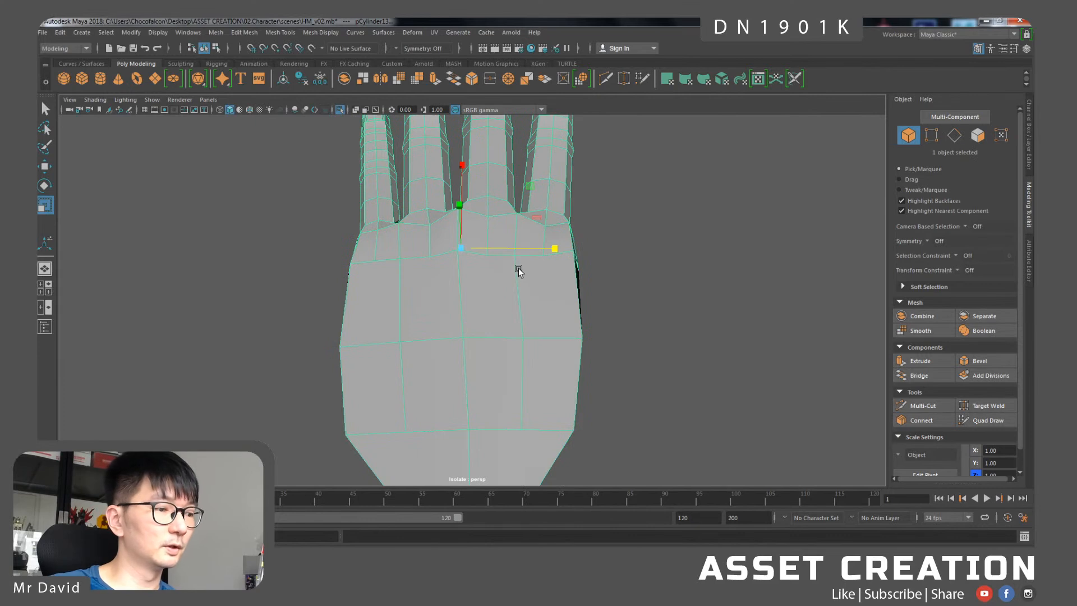
{"action": "left_click_drag", "start_coordinate": [497, 277], "coordinate": [478, 303], "text": "alt"}
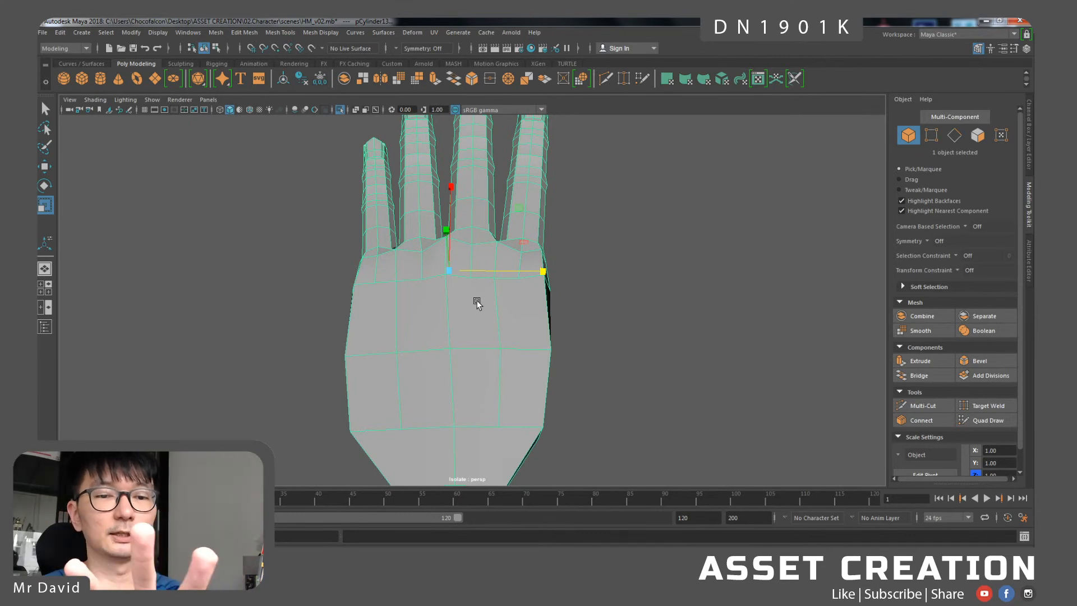
- Scale the inner vertex pairs of the two middle cross rows on the back of the hand closer together
{"action": "left_click_drag", "start_coordinate": [463, 297], "coordinate": [464, 337], "text": "alt"}
{"action": "right_click_drag", "start_coordinate": [387, 280], "coordinate": [339, 281]}
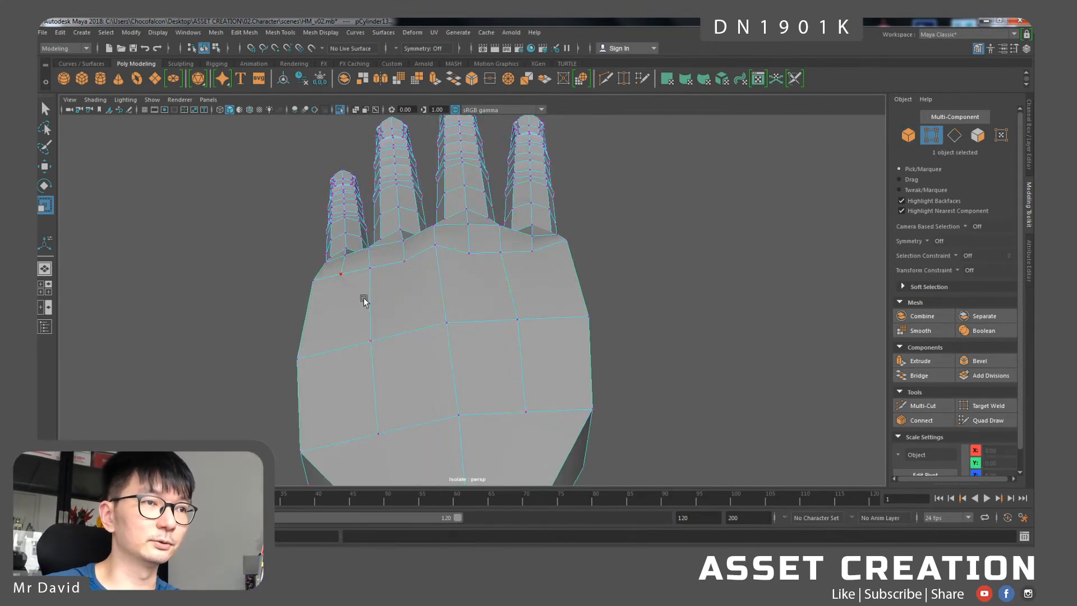
{"action": "left_click_drag", "start_coordinate": [419, 339], "coordinate": [402, 299], "text": "alt"}
{"action": "left_click", "coordinate": [402, 299]}
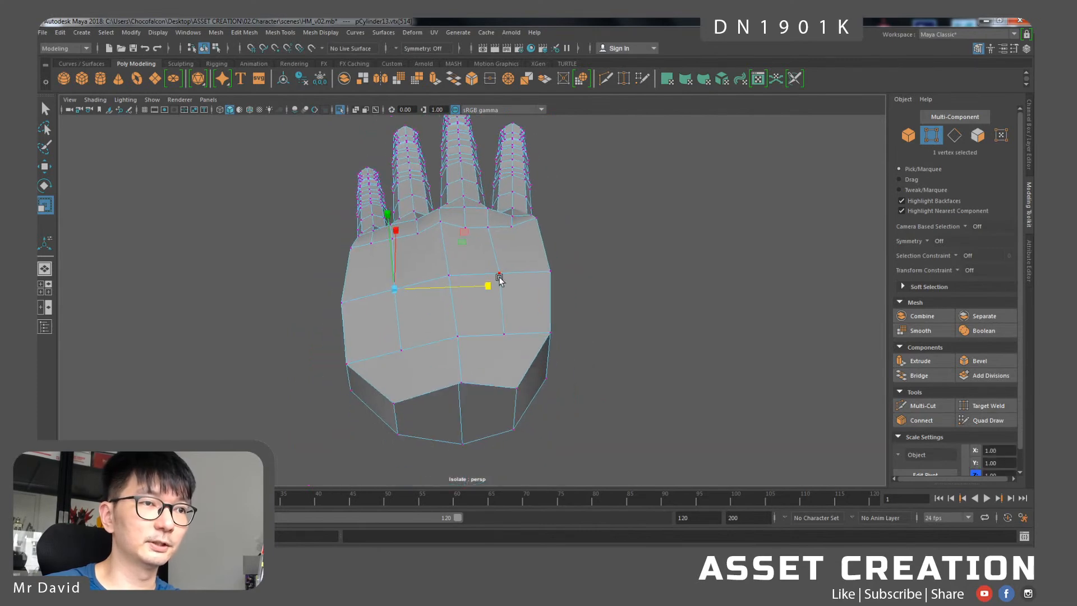
{"action": "left_click", "coordinate": [502, 277], "text": "shift"}
{"action": "left_click_drag", "start_coordinate": [536, 278], "coordinate": [519, 277]}
{"action": "left_click", "coordinate": [499, 333]}
{"action": "left_click", "coordinate": [402, 344], "text": "shift"}
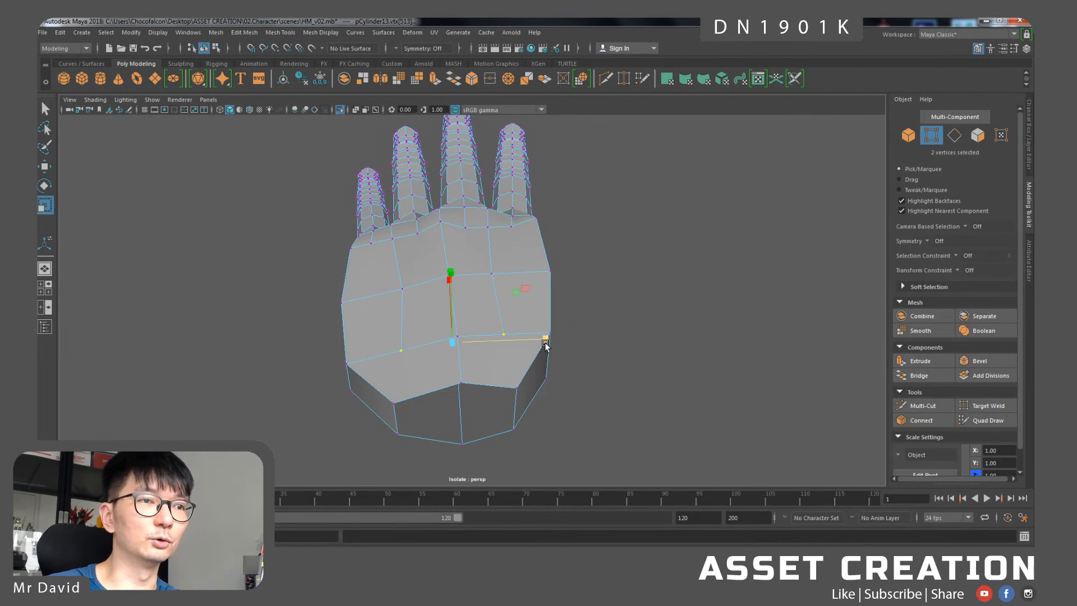
- Try to cut a new edge with Multi-Cut from the knuckle row down the back of the hand to the lower cross row
{"action": "left_click_drag", "start_coordinate": [471, 238], "coordinate": [473, 292], "text": "alt"}
{"action": "left_click", "coordinate": [408, 237]}
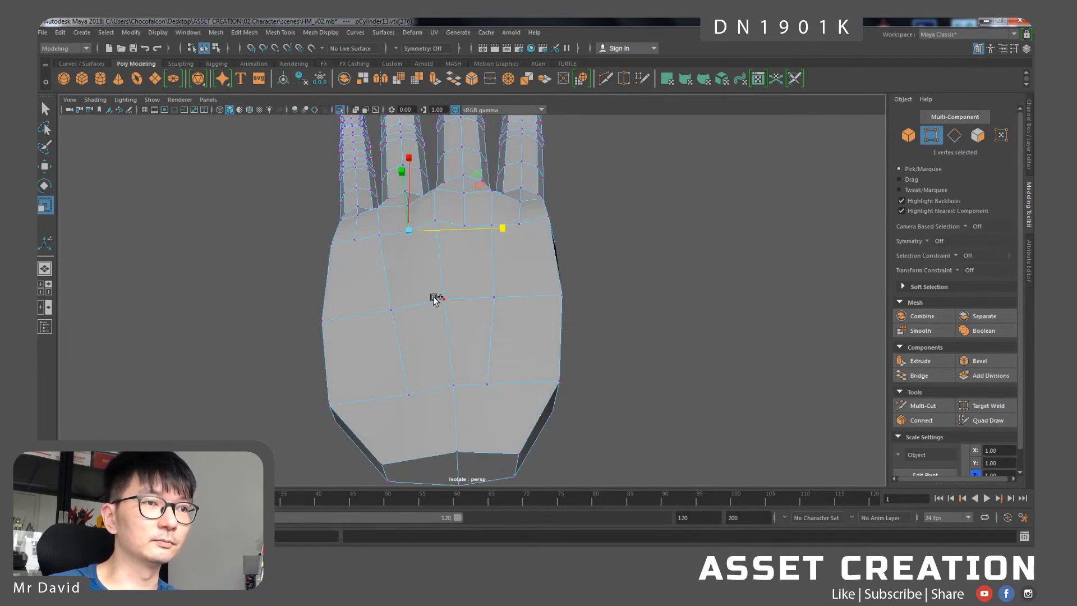
{"action": "left_click", "coordinate": [443, 299], "text": "shift"}
{"action": "right_click_drag", "start_coordinate": [429, 291], "coordinate": [354, 291], "text": "shift"}
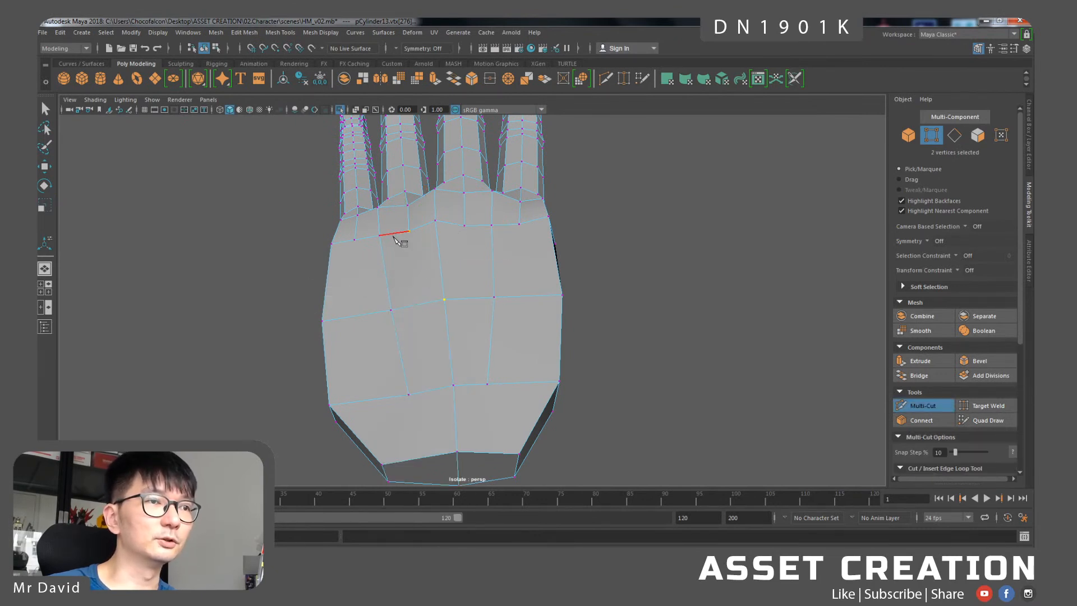
{"action": "left_click", "coordinate": [424, 304]}
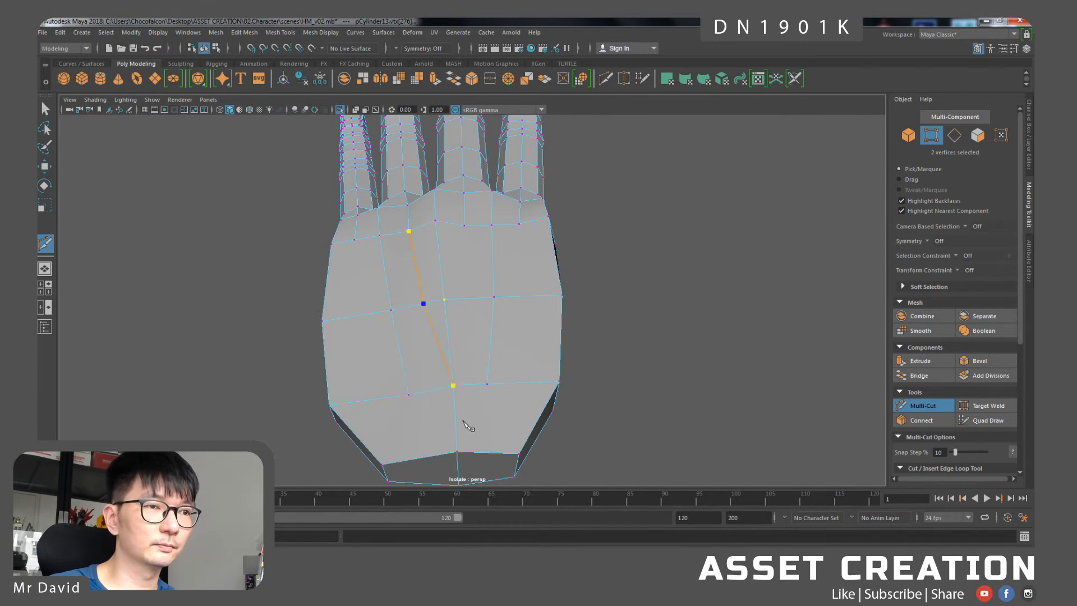
{"action": "key", "text": "w"}
{"action": "left_click_drag", "start_coordinate": [477, 266], "coordinate": [476, 285], "text": "alt"}
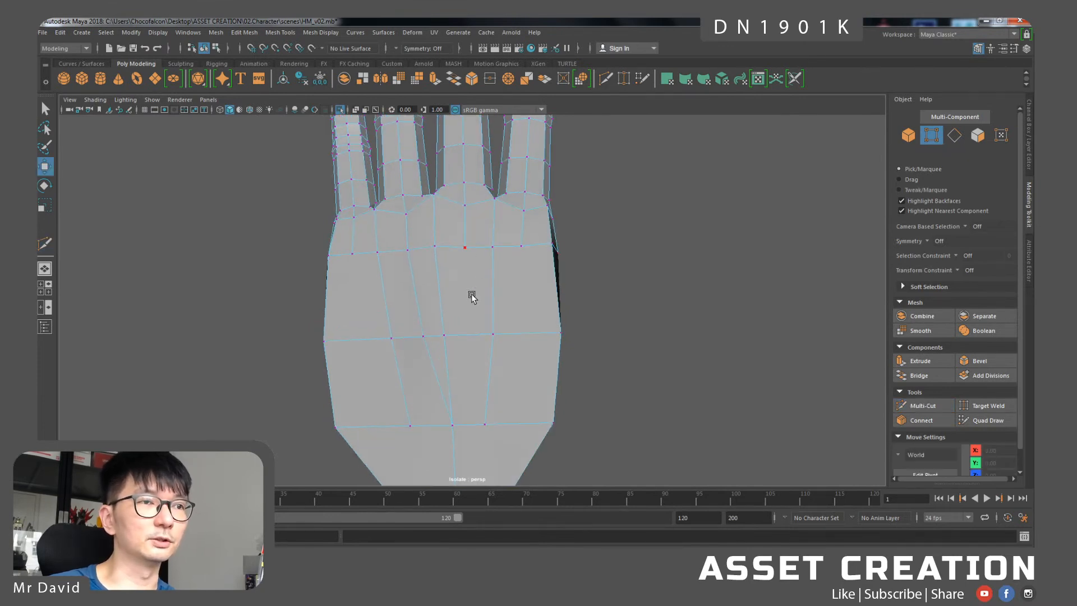
{"action": "middle_click_drag", "start_coordinate": [474, 316], "coordinate": [481, 308], "text": "alt"}
{"action": "key", "text": "ctrl+z"}
{"action": "left_click_drag", "start_coordinate": [463, 328], "coordinate": [477, 304], "text": "alt"}
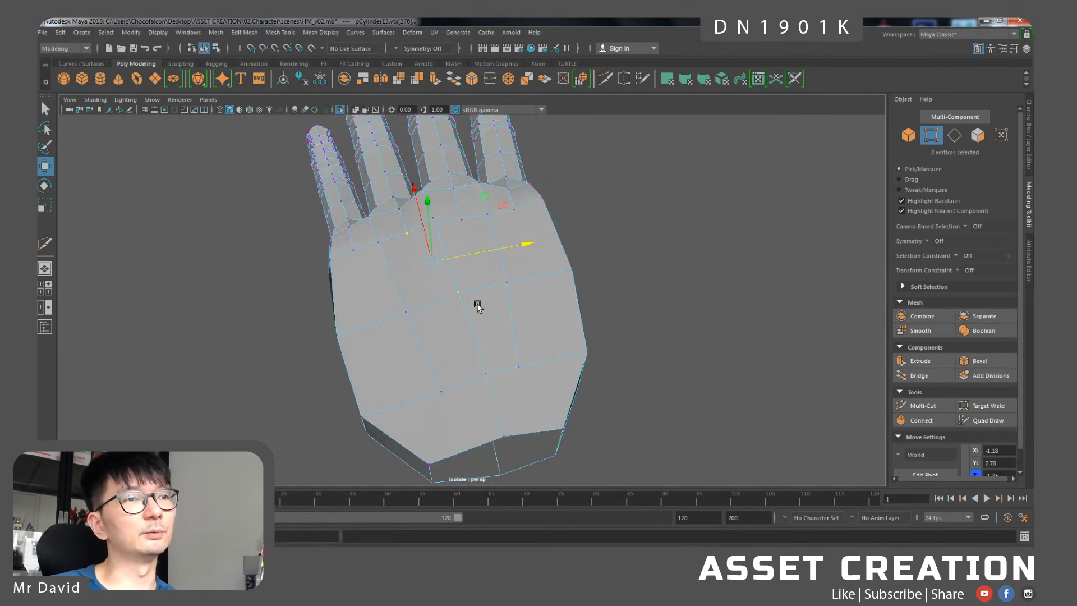
- Display the hand in smooth mesh preview and bring up its vertices on the palm side
{"action": "right_click_drag", "start_coordinate": [473, 280], "coordinate": [494, 256]}
{"action": "scroll", "coordinate": [493, 297], "scroll_direction": "down", "scroll_amount": 5}
{"action": "mouse_move", "coordinate": [492, 296]}
{"action": "left_mouse_down", "text": "alt"}
{"action": "mouse_move", "coordinate": [473, 307]}
{"action": "mouse_move", "coordinate": [500, 313]}
{"action": "mouse_move", "coordinate": [494, 346]}
{"action": "mouse_move", "coordinate": [476, 287]}
{"action": "mouse_move", "coordinate": [466, 317]}
{"action": "mouse_move", "coordinate": [449, 298]}
{"action": "mouse_move", "coordinate": [426, 330]}
{"action": "mouse_move", "coordinate": [505, 305]}
{"action": "mouse_move", "coordinate": [514, 289]}
{"action": "mouse_move", "coordinate": [512, 339]}
{"action": "mouse_move", "coordinate": [527, 330]}
{"action": "mouse_move", "coordinate": [507, 318]}
{"action": "mouse_move", "coordinate": [514, 283]}
{"action": "mouse_move", "coordinate": [488, 373]}
{"action": "mouse_move", "coordinate": [512, 237]}
{"action": "mouse_move", "coordinate": [368, 259]}
{"action": "mouse_move", "coordinate": [416, 264]}
{"action": "mouse_move", "coordinate": [488, 327]}
{"action": "mouse_move", "coordinate": [488, 303]}
{"action": "left_mouse_up", "text": "alt"}
{"action": "key", "text": "3"}
{"action": "scroll", "coordinate": [488, 303], "scroll_direction": "up", "scroll_amount": 2}
{"action": "right_click_drag", "start_coordinate": [448, 278], "coordinate": [404, 279]}
{"action": "key", "text": "1"}
{"action": "left_click_drag", "start_coordinate": [432, 281], "coordinate": [416, 254], "text": "alt"}
{"action": "key", "text": "3"}
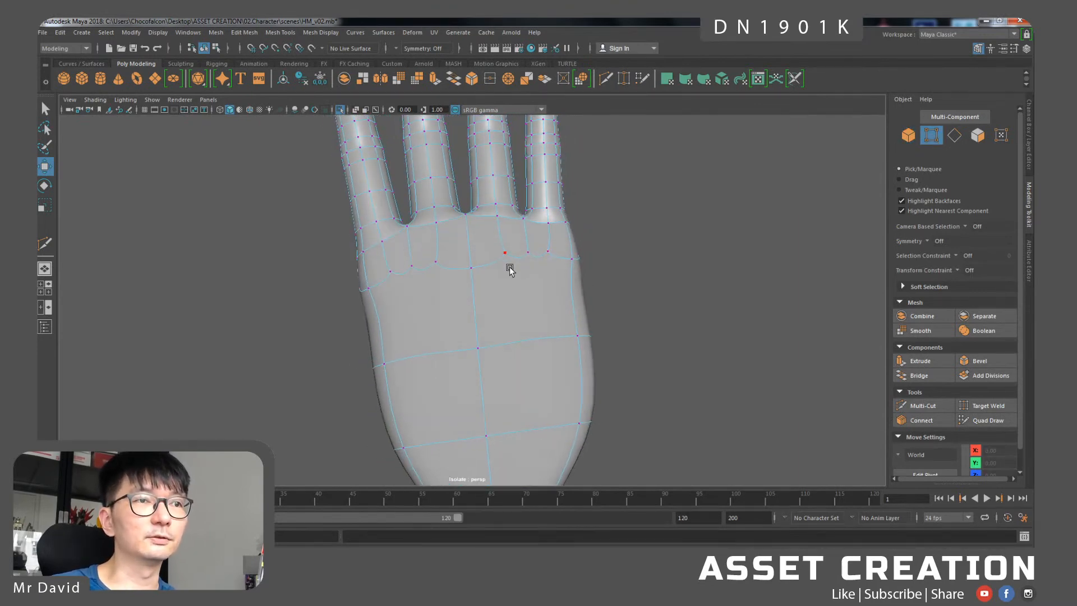
- Scale two neighbouring vertices at the finger base row on the palm side along the row
{"action": "left_click", "coordinate": [472, 273]}
{"action": "left_click", "coordinate": [441, 261], "text": "shift"}
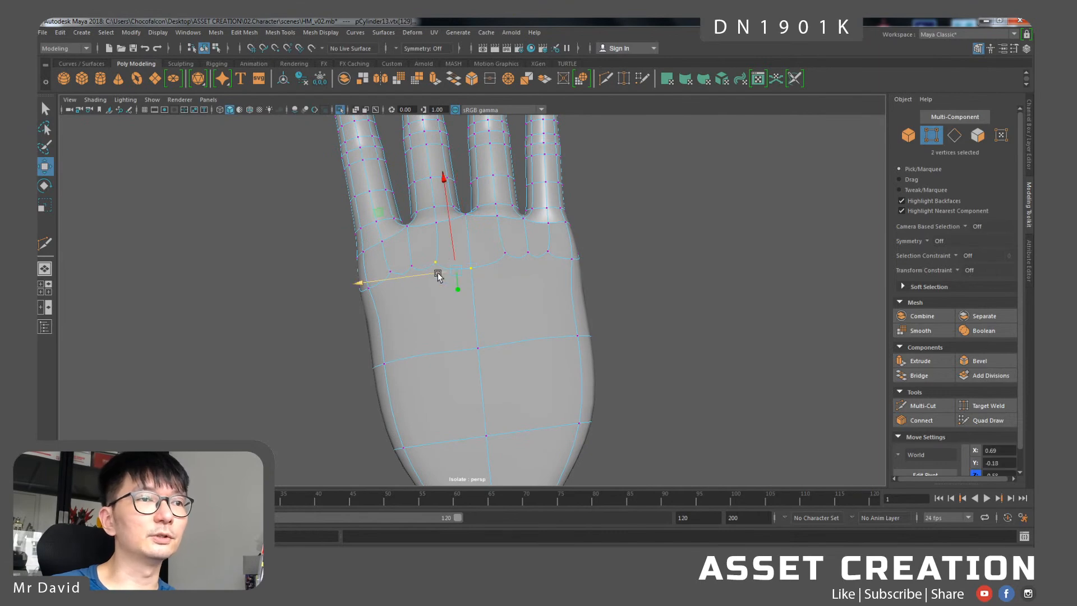
{"action": "key", "text": "r"}
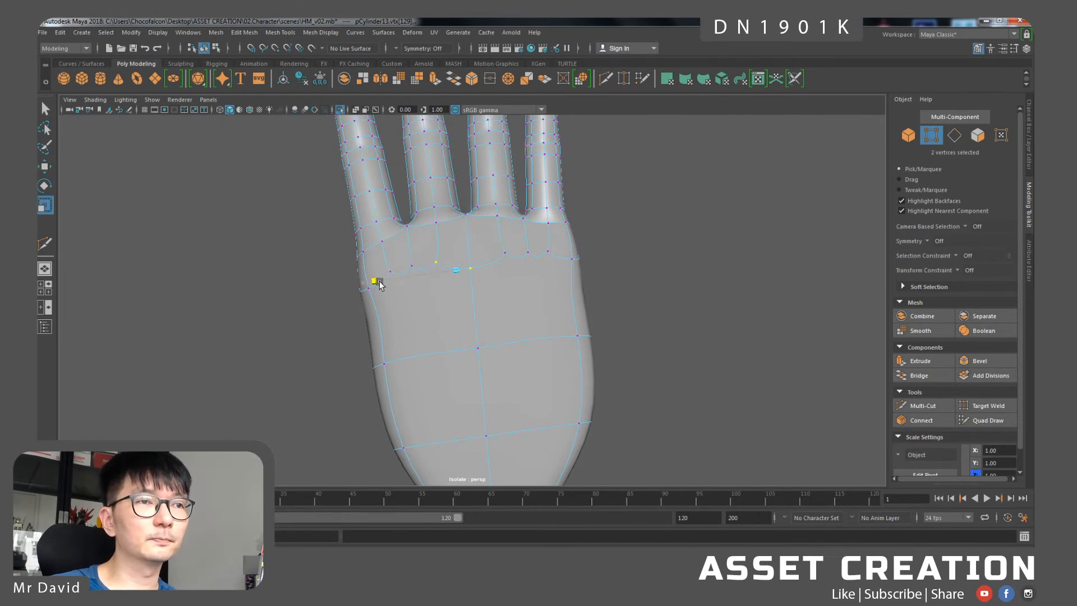
{"action": "key", "text": "w"}
{"action": "left_click_drag", "start_coordinate": [471, 289], "coordinate": [492, 242], "text": "alt"}
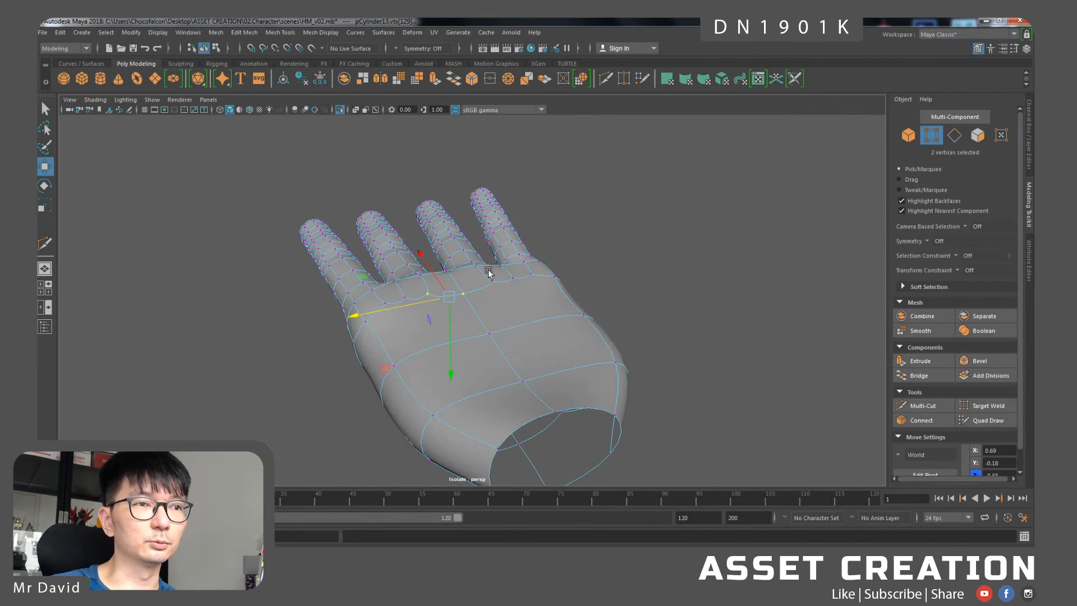
- Duplicate the whole hand and move the copy sideways, clear of the original
{"action": "left_click_drag", "start_coordinate": [537, 318], "coordinate": [632, 301], "text": "alt"}
{"action": "right_click_drag", "start_coordinate": [632, 300], "coordinate": [636, 251]}
{"action": "middle_click_drag", "start_coordinate": [637, 251], "coordinate": [538, 267], "text": "alt"}
{"action": "key", "text": "ctrl+d"}
{"action": "left_click_drag", "start_coordinate": [466, 318], "coordinate": [546, 402]}
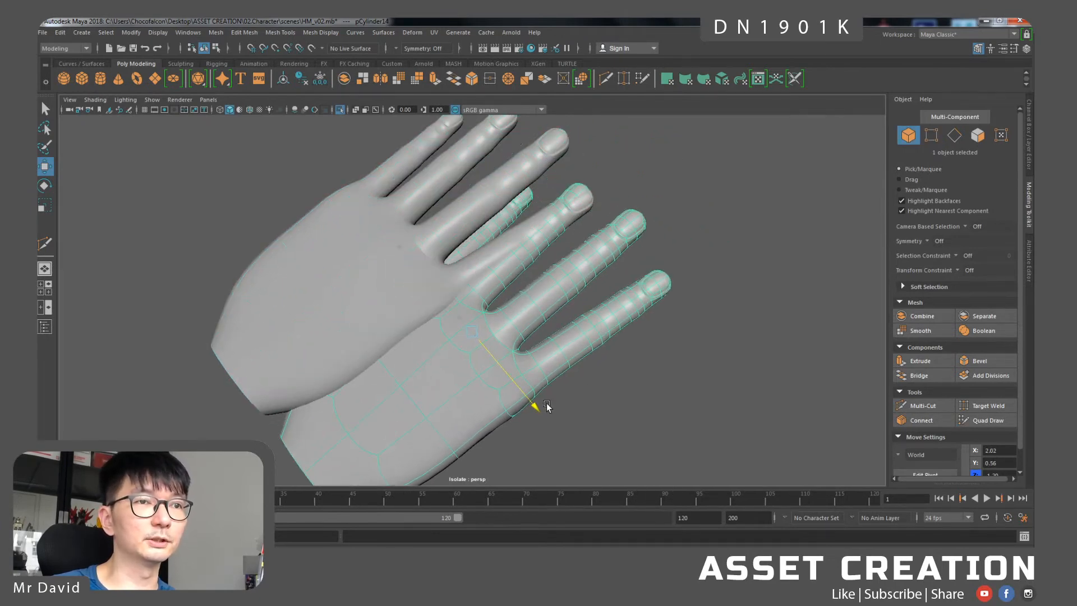
- Delete every face of the duplicated hand except those of the index finger
{"action": "right_click_drag", "start_coordinate": [616, 280], "coordinate": [625, 317]}
{"action": "left_click_drag", "start_coordinate": [674, 356], "coordinate": [671, 354], "text": "alt"}
{"action": "middle_click_drag", "start_coordinate": [671, 354], "coordinate": [513, 310], "text": "alt"}
{"action": "scroll", "coordinate": [512, 310], "scroll_direction": "up", "scroll_amount": 3}
{"action": "left_click_drag", "start_coordinate": [512, 310], "coordinate": [617, 303], "text": "alt"}
{"action": "left_click_drag", "start_coordinate": [651, 296], "coordinate": [409, 421]}
{"action": "middle_click_drag", "start_coordinate": [440, 350], "coordinate": [514, 340], "text": "alt"}
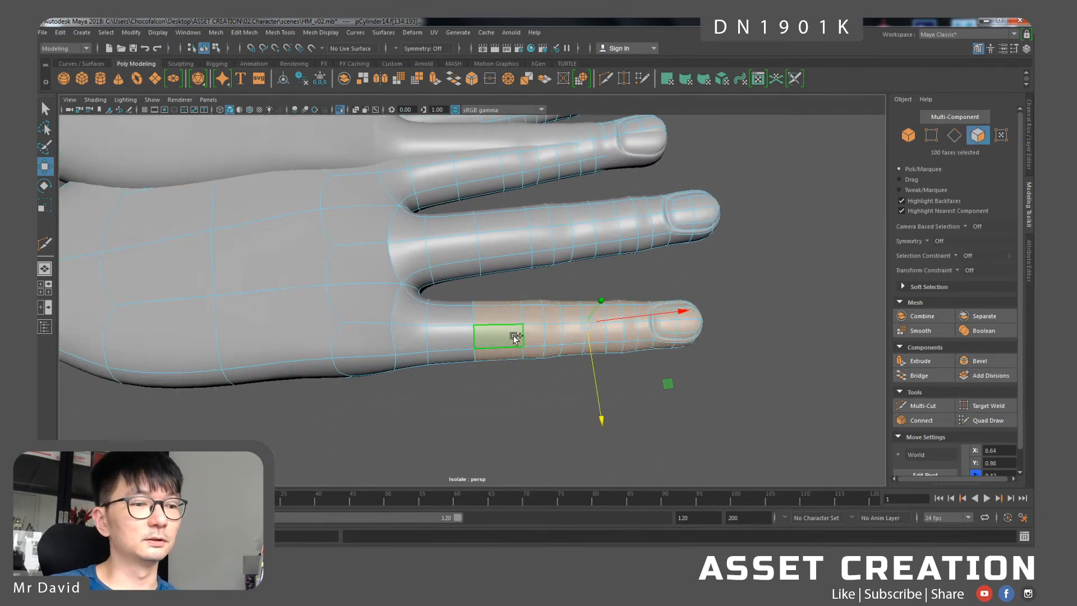
{"action": "key", "text": "ctrl+shift+i"}
{"action": "key", "text": "Delete"}
- Center the pivot of the separated finger and move it beside the palm
{"action": "scroll", "coordinate": [514, 343], "scroll_direction": "down", "scroll_amount": 3}
{"action": "left_click_drag", "start_coordinate": [519, 339], "coordinate": [524, 313], "text": "alt"}
{"action": "right_click_drag", "start_coordinate": [524, 312], "coordinate": [566, 270]}
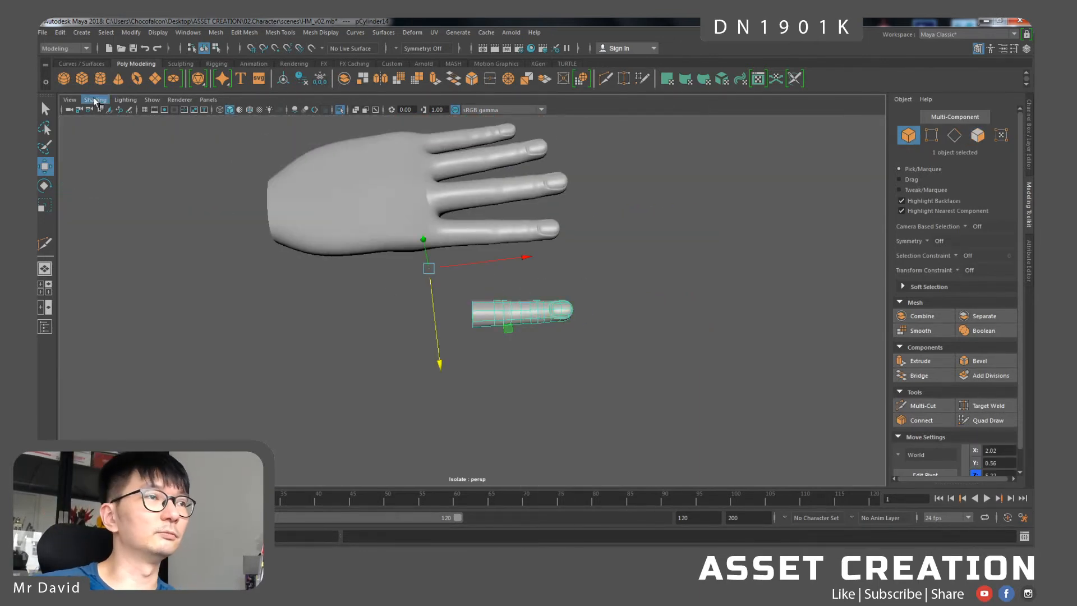
{"action": "left_click", "coordinate": [131, 32]}
{"action": "left_click", "coordinate": [168, 108]}
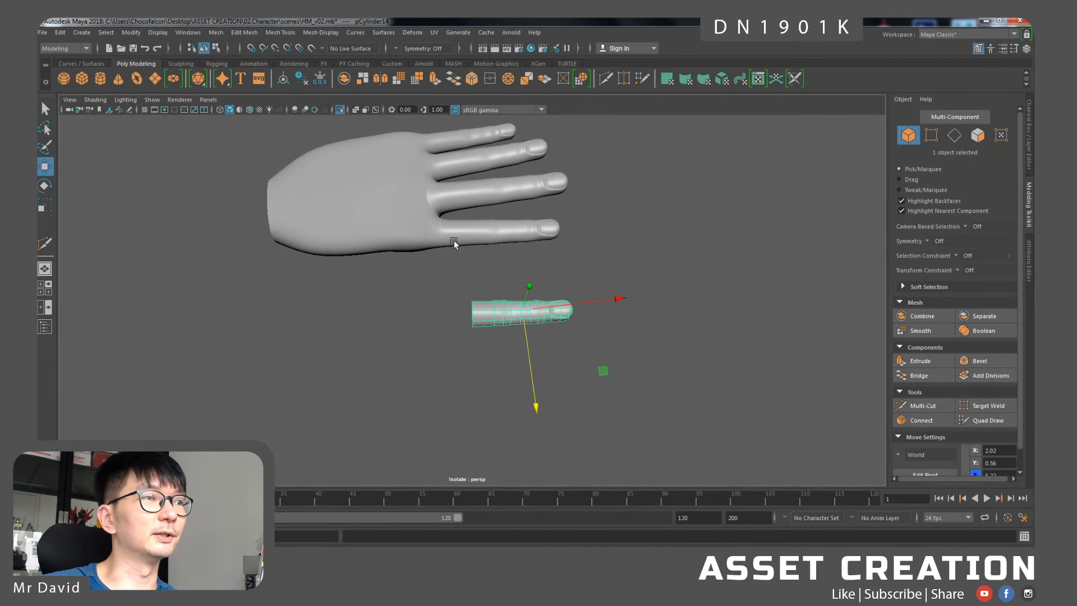
{"action": "left_click_drag", "start_coordinate": [608, 370], "coordinate": [398, 214]}
- Scale the separated finger into a thicker thumb, about 1.5 times in height
{"action": "key", "text": "r"}
{"action": "mouse_move", "coordinate": [401, 259]}
{"action": "left_mouse_down", "text": "alt"}
{"action": "mouse_move", "coordinate": [406, 250]}
{"action": "mouse_move", "coordinate": [389, 291]}
{"action": "mouse_move", "coordinate": [399, 294]}
{"action": "mouse_move", "coordinate": [397, 271]}
{"action": "mouse_move", "coordinate": [430, 256]}
{"action": "mouse_move", "coordinate": [409, 271]}
{"action": "left_mouse_up", "text": "alt"}
{"action": "scroll", "coordinate": [406, 250], "scroll_direction": "up", "scroll_amount": 3}
{"action": "left_click_drag", "start_coordinate": [353, 293], "coordinate": [363, 252], "text": "alt"}
{"action": "middle_click_drag", "start_coordinate": [363, 253], "coordinate": [461, 293], "text": "alt"}
{"action": "mouse_move", "coordinate": [461, 293]}
{"action": "left_mouse_down", "text": "alt"}
{"action": "mouse_move", "coordinate": [453, 317]}
{"action": "mouse_move", "coordinate": [469, 298]}
{"action": "left_mouse_up", "text": "alt"}
- Select the 27 vertices at the thumb's tip and move them to reshape the tip
{"action": "right_click_drag", "start_coordinate": [469, 282], "coordinate": [469, 252]}
{"action": "left_click_drag", "start_coordinate": [524, 312], "coordinate": [516, 345], "text": "alt"}
{"action": "right_click_drag", "start_coordinate": [553, 280], "coordinate": [510, 288]}
{"action": "middle_click_drag", "start_coordinate": [539, 363], "coordinate": [512, 287], "text": "alt"}
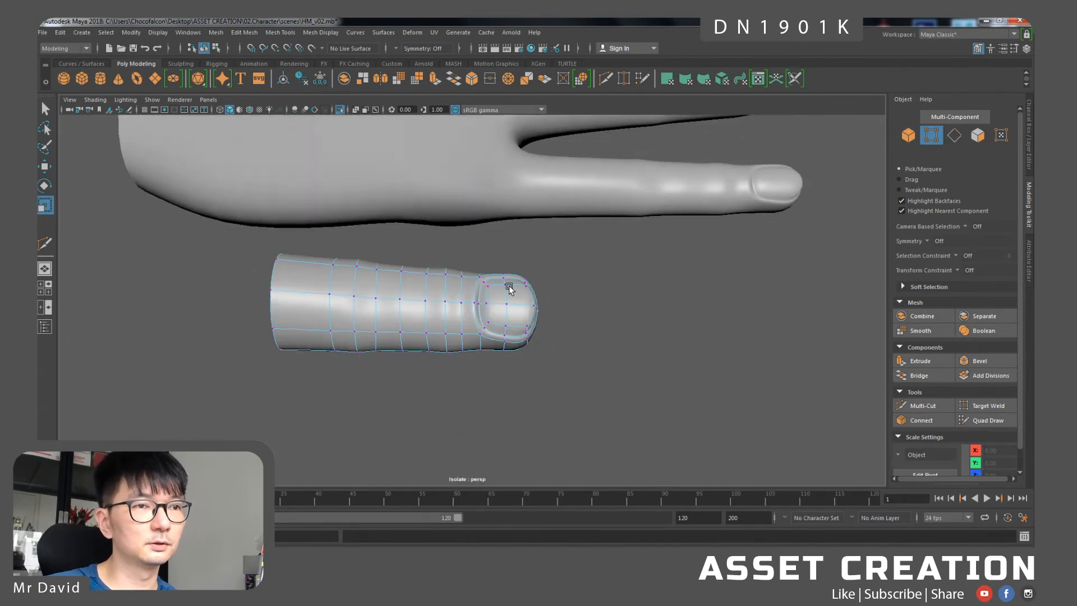
{"action": "scroll", "coordinate": [511, 292], "scroll_direction": "up", "scroll_amount": 2}
{"action": "left_click_drag", "start_coordinate": [560, 341], "coordinate": [507, 399]}
{"action": "key", "text": "w"}
{"action": "left_click_drag", "start_coordinate": [604, 312], "coordinate": [628, 362]}
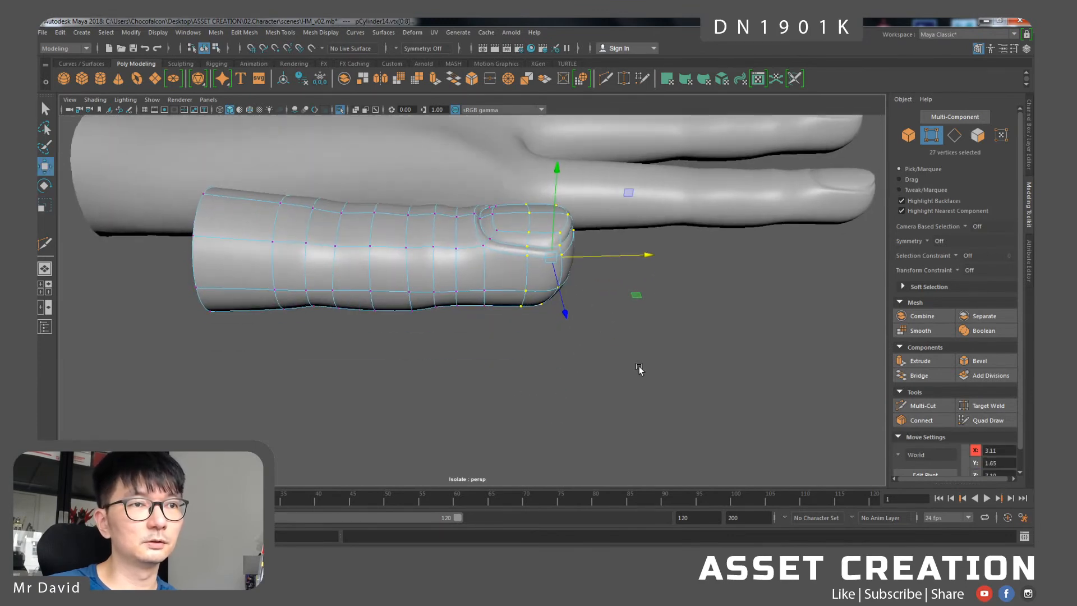
- Reshape the thumb's underside by selecting its lower vertices and moving them vertically
{"action": "left_click_drag", "start_coordinate": [475, 294], "coordinate": [470, 262], "text": "alt"}
{"action": "left_click_drag", "start_coordinate": [614, 341], "coordinate": [301, 264]}
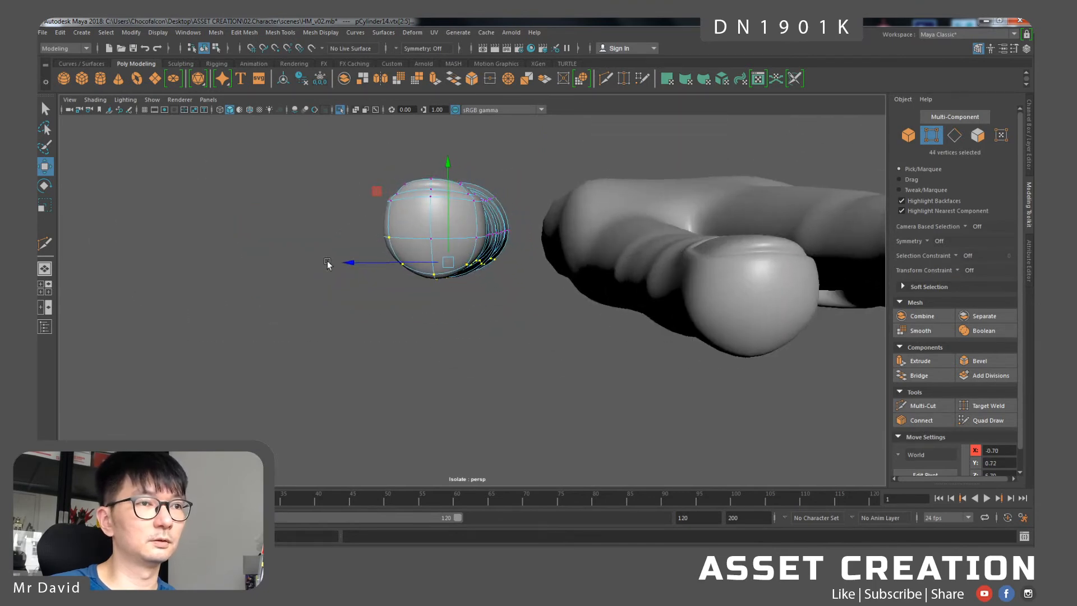
{"action": "left_click_drag", "start_coordinate": [554, 316], "coordinate": [335, 205]}
{"action": "left_click_drag", "start_coordinate": [404, 235], "coordinate": [457, 172], "text": "alt"}
{"action": "left_click_drag", "start_coordinate": [359, 181], "coordinate": [476, 193], "text": "alt"}
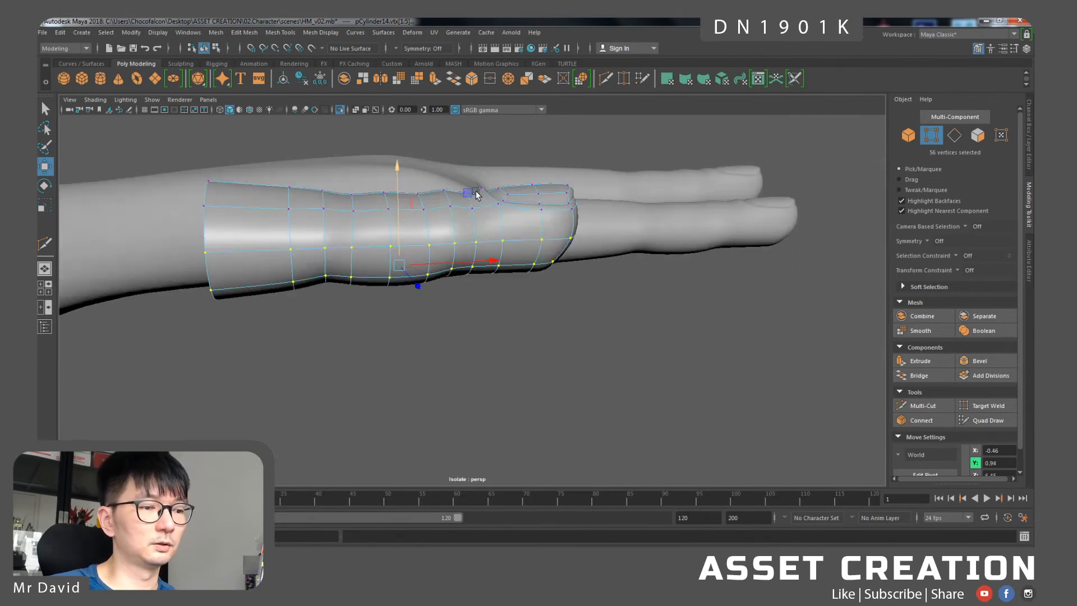
{"action": "key", "text": "e"}
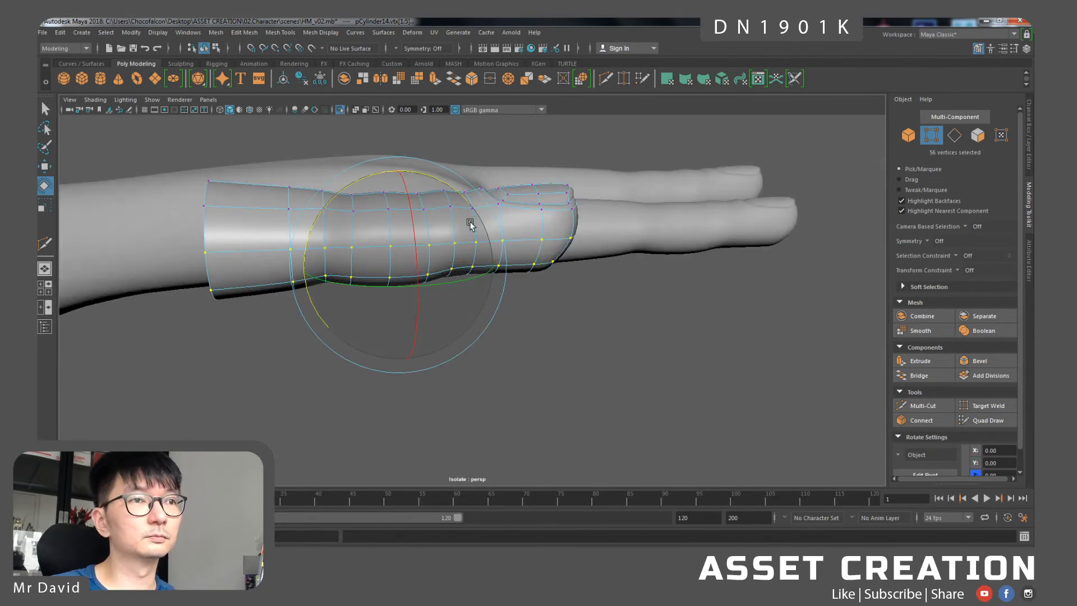
{"action": "key", "text": "w"}
{"action": "left_click_drag", "start_coordinate": [377, 217], "coordinate": [488, 285], "text": "alt"}
{"action": "right_click_drag", "start_coordinate": [526, 264], "coordinate": [579, 246]}
{"action": "left_click", "coordinate": [567, 327]}
{"action": "left_click_drag", "start_coordinate": [567, 328], "coordinate": [589, 309], "text": "alt"}
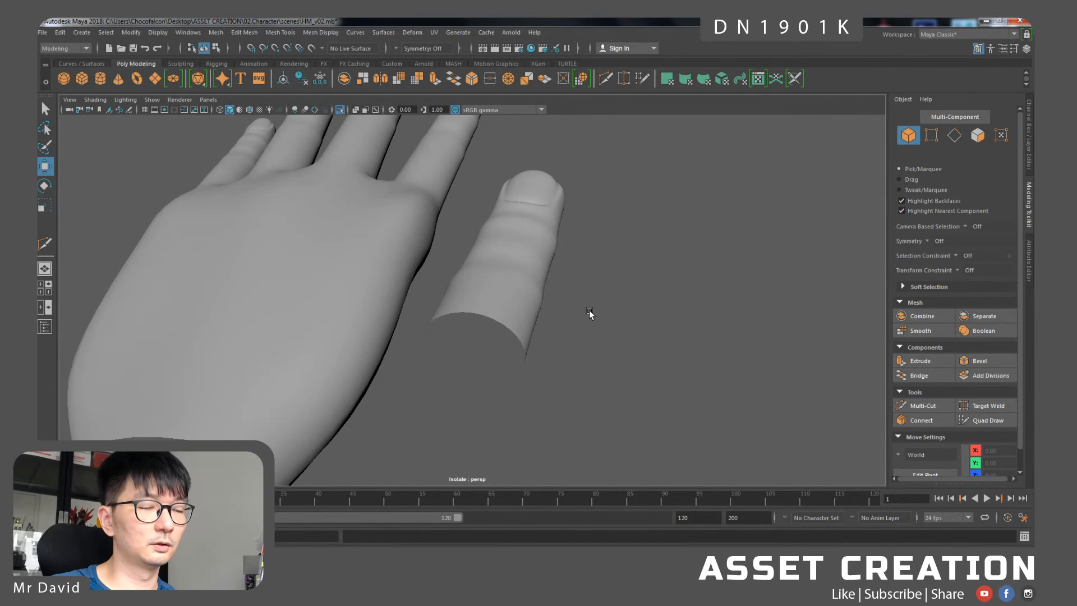
- Adjust the height of the 15 vertices along the thumb's upper centre line
{"action": "left_click", "coordinate": [522, 241]}
{"action": "right_click_drag", "start_coordinate": [522, 242], "coordinate": [466, 230]}
{"action": "left_click_drag", "start_coordinate": [466, 230], "coordinate": [527, 186], "text": "alt"}
{"action": "double_click", "coordinate": [503, 234]}
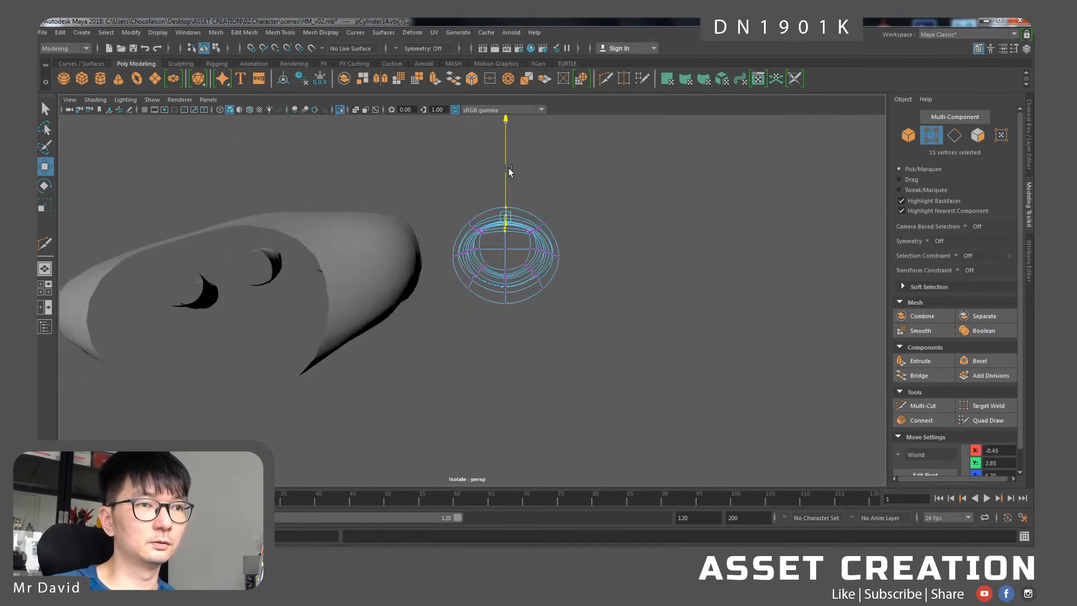
{"action": "left_click_drag", "start_coordinate": [599, 213], "coordinate": [438, 217], "text": "alt"}
{"action": "right_click_drag", "start_coordinate": [439, 217], "coordinate": [484, 198]}
{"action": "left_click", "coordinate": [332, 320]}
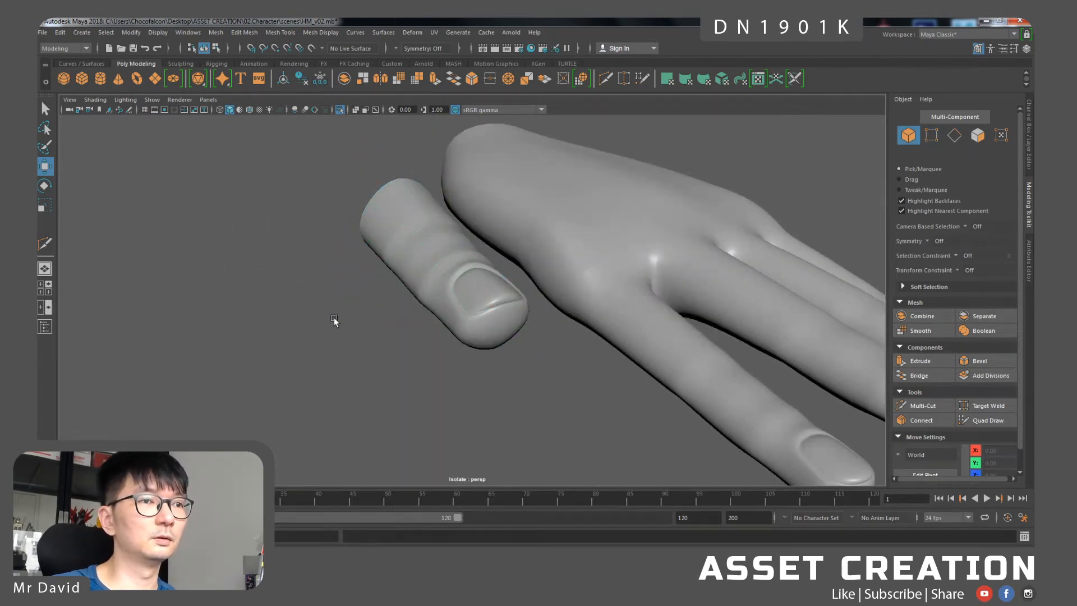
- Pull the six vertices at the thumbnail's front edge outward to lengthen and round the nail
{"action": "scroll", "coordinate": [417, 336], "scroll_direction": "down", "scroll_amount": 5}
{"action": "left_click_drag", "start_coordinate": [419, 336], "coordinate": [582, 341], "text": "alt"}
{"action": "scroll", "coordinate": [550, 322], "scroll_direction": "up", "scroll_amount": 5}
{"action": "left_click", "coordinate": [550, 322]}
{"action": "scroll", "coordinate": [553, 327], "scroll_direction": "up", "scroll_amount": 3}
{"action": "right_click_drag", "start_coordinate": [547, 373], "coordinate": [498, 283]}
{"action": "middle_click_drag", "start_coordinate": [541, 377], "coordinate": [474, 293], "text": "alt"}
{"action": "left_click_drag", "start_coordinate": [473, 293], "coordinate": [470, 414], "text": "alt"}
{"action": "left_click_drag", "start_coordinate": [449, 422], "coordinate": [403, 351]}
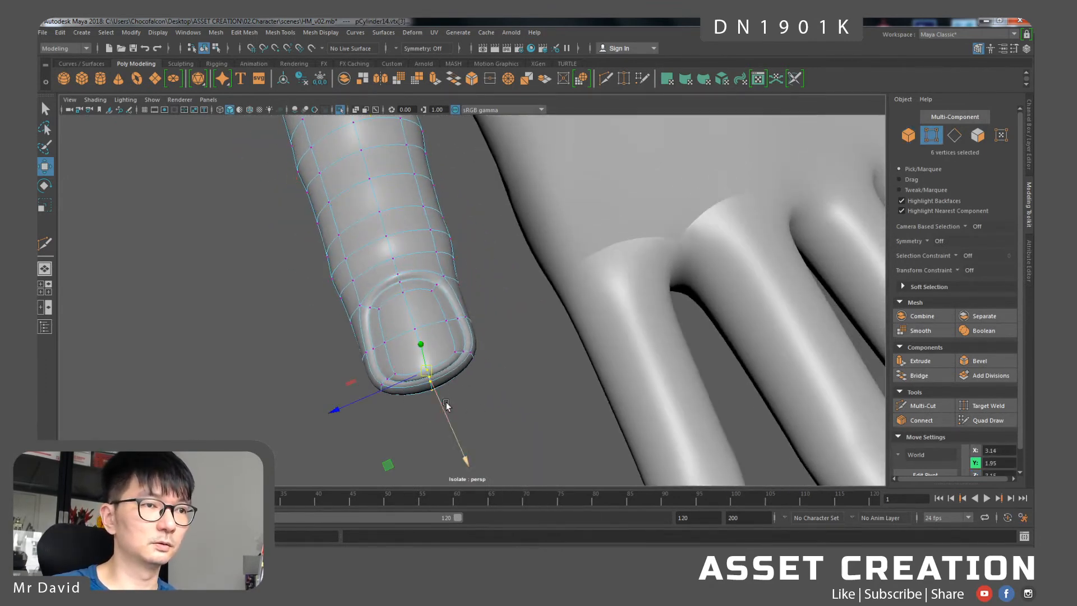
{"action": "left_click_drag", "start_coordinate": [450, 426], "coordinate": [456, 446]}
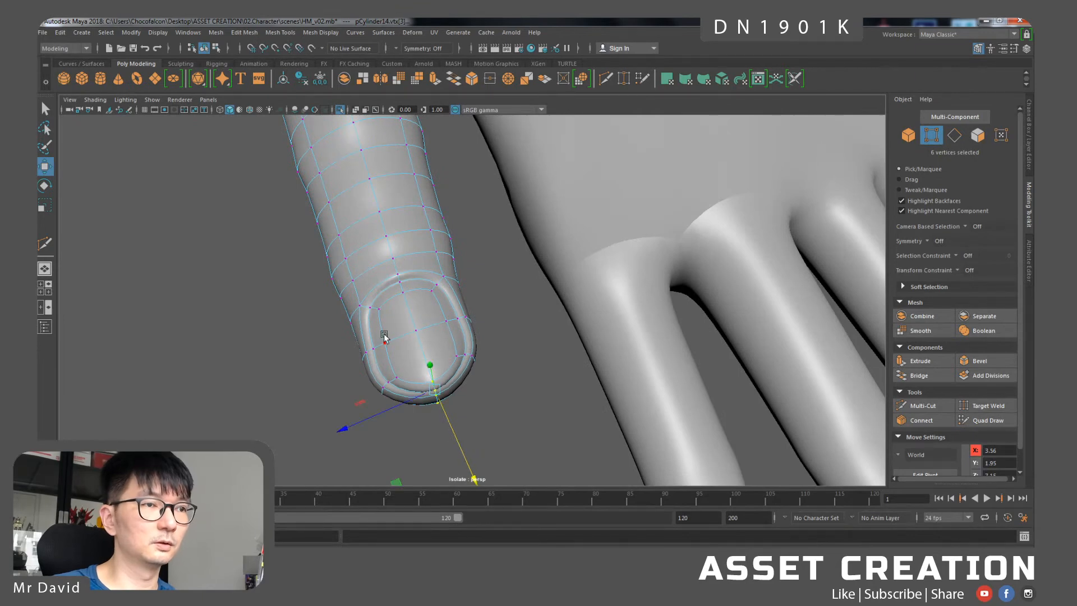
- Select the 18 thumbnail vertices and scale them across the thumb's width
{"action": "left_click_drag", "start_coordinate": [392, 359], "coordinate": [375, 372], "text": "alt"}
{"action": "left_click_drag", "start_coordinate": [303, 352], "coordinate": [465, 439]}
{"action": "left_click_drag", "start_coordinate": [460, 433], "coordinate": [377, 355], "text": "alt"}
{"action": "left_click_drag", "start_coordinate": [385, 291], "coordinate": [351, 286], "text": "ctrl"}
{"action": "key", "text": "ctrl+z"}
{"action": "left_click_drag", "start_coordinate": [352, 286], "coordinate": [382, 334], "text": "alt"}
{"action": "key", "text": "r"}
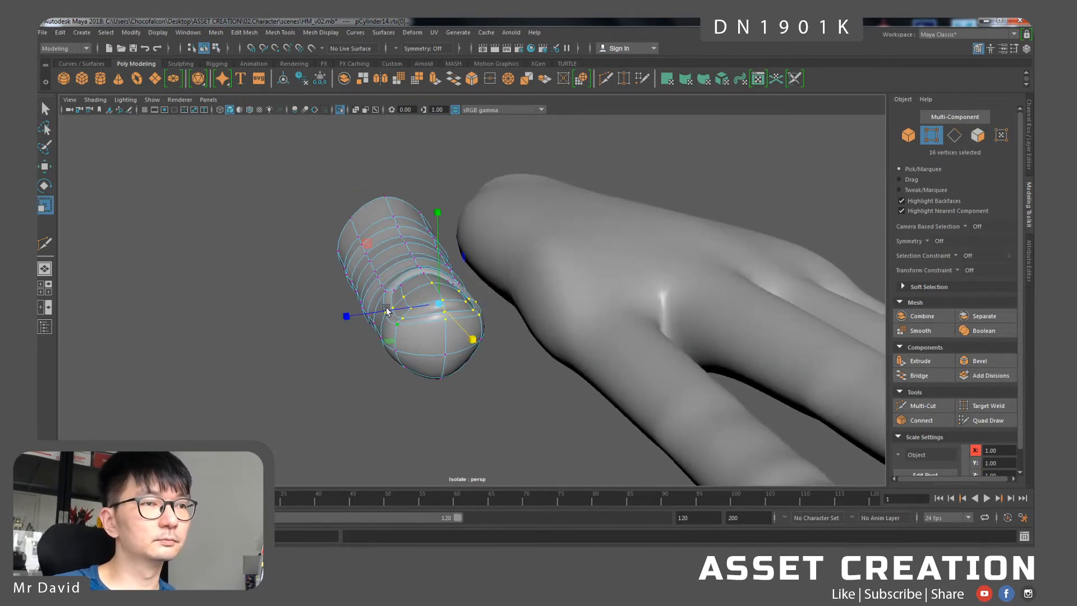
{"action": "left_click", "coordinate": [354, 318]}
{"action": "left_click_drag", "start_coordinate": [400, 360], "coordinate": [406, 345], "text": "alt"}
{"action": "right_click_drag", "start_coordinate": [372, 269], "coordinate": [413, 248]}
{"action": "left_click", "coordinate": [413, 229]}
- Rotate the thumb object and move it back along the side of the palm toward the wrist
{"action": "scroll", "coordinate": [421, 266], "scroll_direction": "down", "scroll_amount": 5}
{"action": "left_click", "coordinate": [368, 238]}
{"action": "left_click_drag", "start_coordinate": [372, 275], "coordinate": [526, 285], "text": "alt"}
{"action": "left_click", "coordinate": [524, 320]}
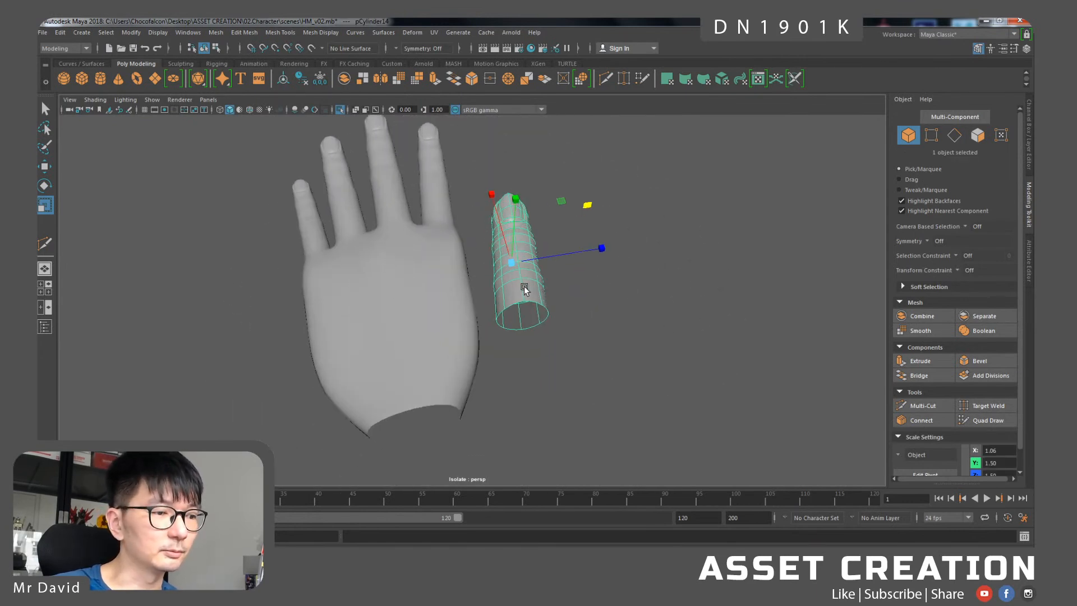
{"action": "key", "text": "e"}
{"action": "left_click_drag", "start_coordinate": [578, 326], "coordinate": [559, 337]}
{"action": "key", "text": "w"}
{"action": "left_click_drag", "start_coordinate": [560, 222], "coordinate": [447, 288]}
{"action": "scroll", "coordinate": [417, 303], "scroll_direction": "up", "scroll_amount": 3}
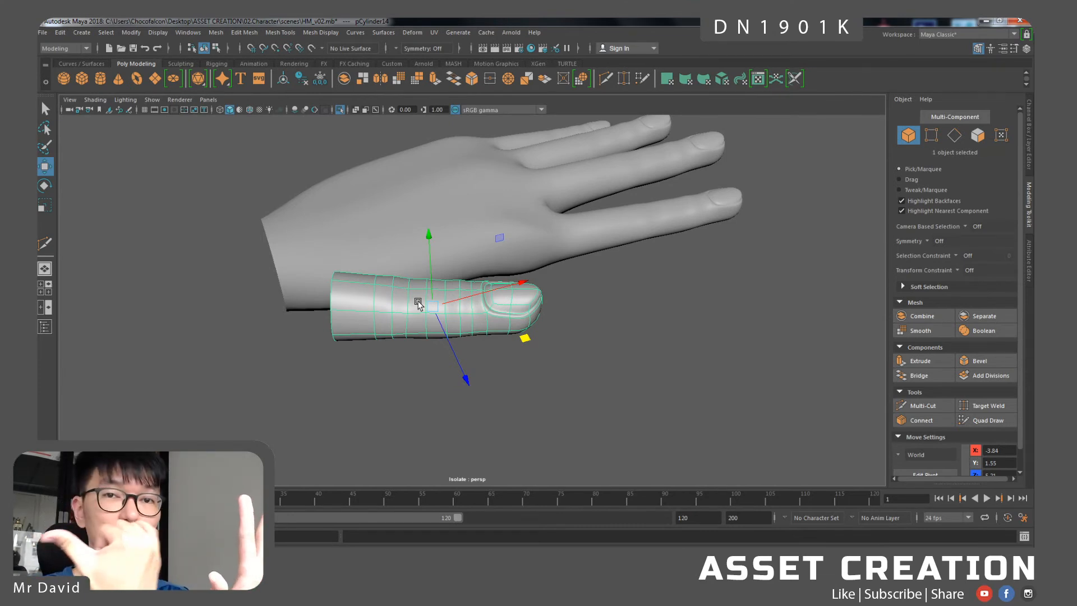
- Rotate the thumb to angle it away from the fingers and move its base against the palm's edge
{"action": "left_click_drag", "start_coordinate": [432, 321], "coordinate": [416, 284], "text": "alt"}
{"action": "key", "text": "e"}
{"action": "left_click_drag", "start_coordinate": [416, 192], "coordinate": [402, 314]}
{"action": "left_click_drag", "start_coordinate": [395, 306], "coordinate": [487, 334], "text": "alt"}
{"action": "key", "text": "w"}
{"action": "scroll", "coordinate": [523, 341], "scroll_direction": "down", "scroll_amount": 5}
{"action": "middle_click_drag", "start_coordinate": [556, 259], "coordinate": [557, 242]}
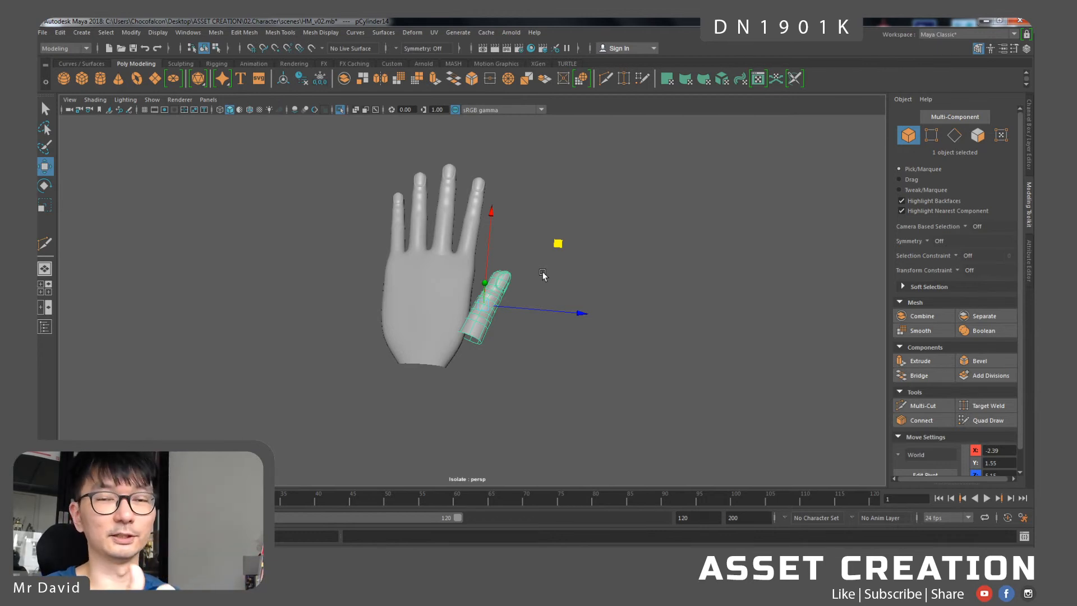
- Lower the thumb to about Y -0.49 and slide it along the palm's side to about X -1.52
{"action": "left_click_drag", "start_coordinate": [506, 306], "coordinate": [575, 254], "text": "alt"}
{"action": "key", "text": "e"}
{"action": "key", "text": "w"}
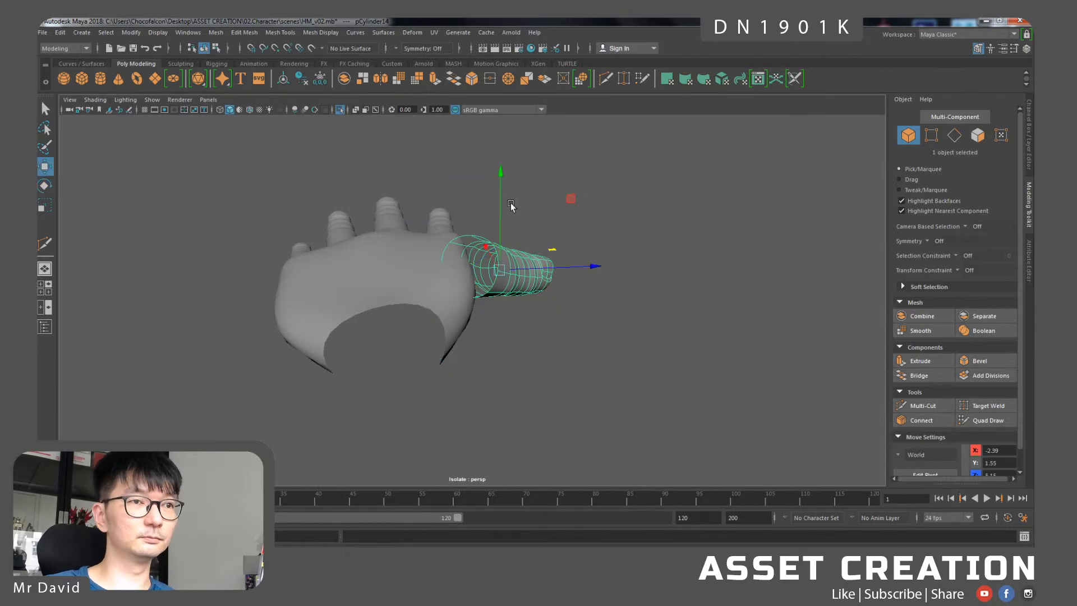
{"action": "left_click_drag", "start_coordinate": [502, 212], "coordinate": [378, 289]}
{"action": "key", "text": "ctrl+z"}
{"action": "left_click_drag", "start_coordinate": [531, 271], "coordinate": [605, 312]}
{"action": "left_click_drag", "start_coordinate": [569, 242], "coordinate": [520, 336], "text": "alt"}
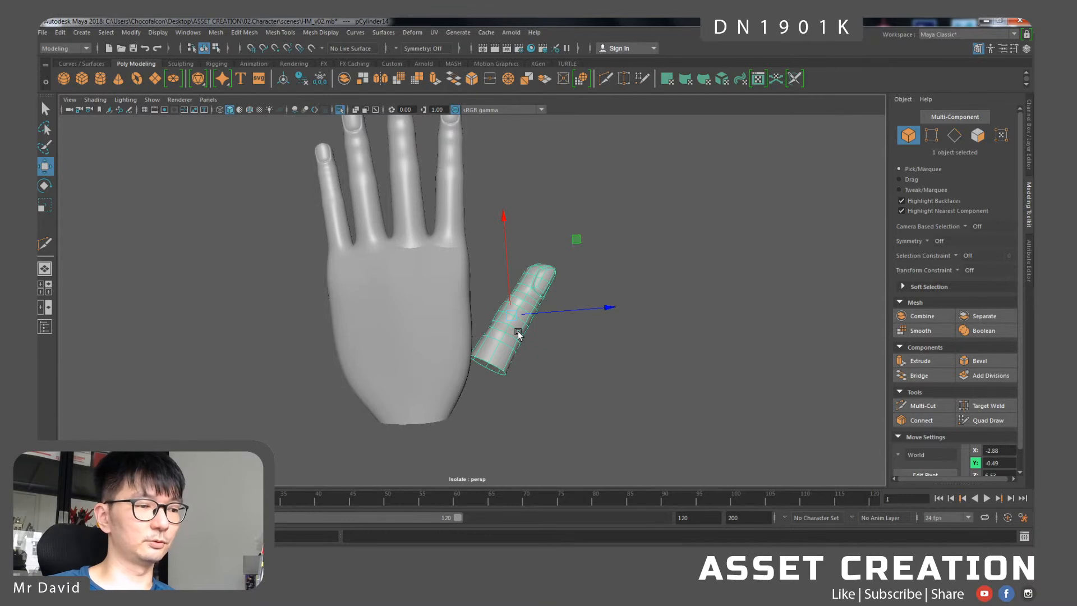
{"action": "scroll", "coordinate": [559, 300], "scroll_direction": "down", "scroll_amount": 3}
{"action": "left_click_drag", "start_coordinate": [499, 247], "coordinate": [497, 232]}
- Select the vertex rows at the wrist end of the hand and move them along the palm's length
{"action": "left_click", "coordinate": [452, 321]}
{"action": "mouse_move", "coordinate": [452, 320]}
{"action": "left_mouse_down", "text": "alt"}
{"action": "mouse_move", "coordinate": [435, 311]}
{"action": "mouse_move", "coordinate": [450, 321]}
{"action": "left_mouse_up", "text": "alt"}
{"action": "scroll", "coordinate": [439, 313], "scroll_direction": "up", "scroll_amount": 3}
{"action": "right_click_drag", "start_coordinate": [450, 321], "coordinate": [399, 277]}
{"action": "left_click_drag", "start_coordinate": [517, 346], "coordinate": [265, 452]}
{"action": "left_click_drag", "start_coordinate": [543, 456], "coordinate": [304, 323]}
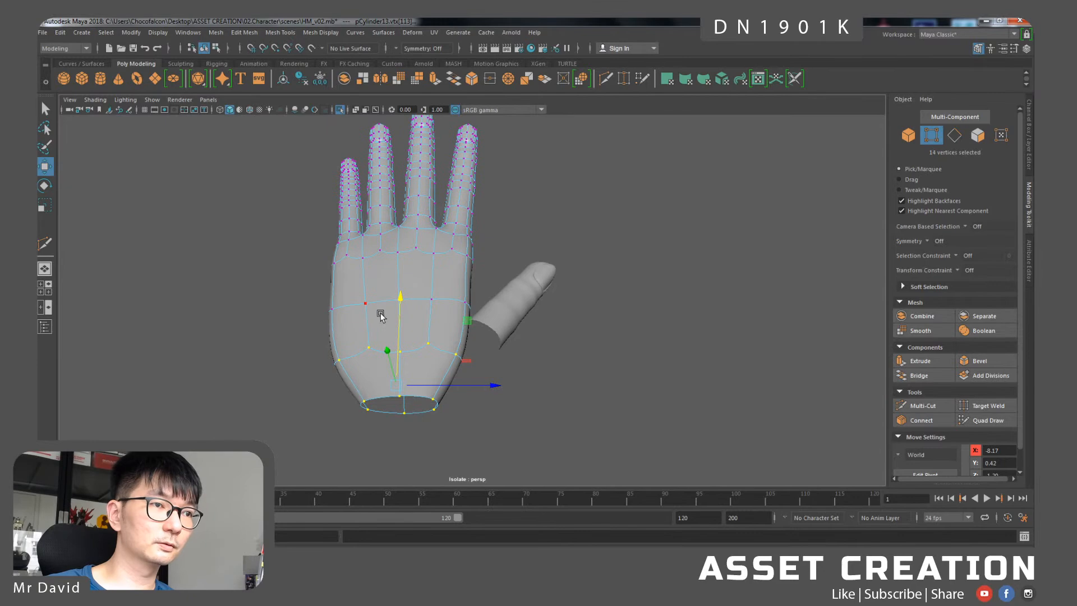
{"action": "left_click_drag", "start_coordinate": [247, 287], "coordinate": [396, 270]}
{"action": "key", "text": "F8"}
- Select the thumb's open base edge loop, scale it up and rotate it to face the palm
{"action": "left_click", "coordinate": [493, 319]}
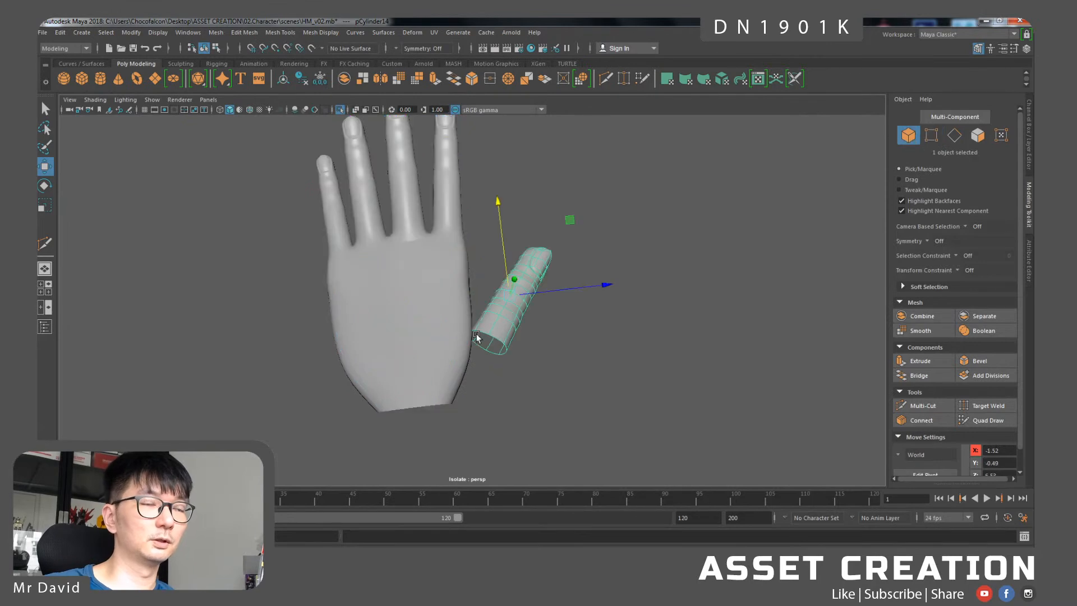
{"action": "scroll", "coordinate": [476, 333], "scroll_direction": "up", "scroll_amount": 3}
{"action": "left_click_drag", "start_coordinate": [528, 321], "coordinate": [525, 247], "text": "alt"}
{"action": "right_click_drag", "start_coordinate": [507, 307], "coordinate": [499, 292]}
{"action": "double_click", "coordinate": [484, 324]}
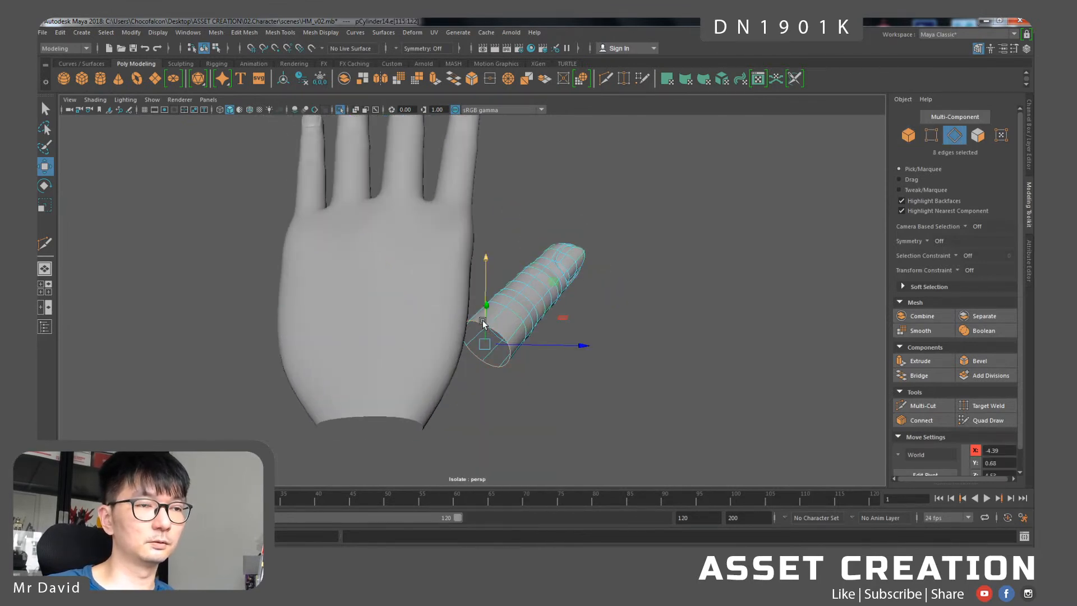
{"action": "key", "text": "r"}
{"action": "left_click_drag", "start_coordinate": [486, 345], "coordinate": [509, 380]}
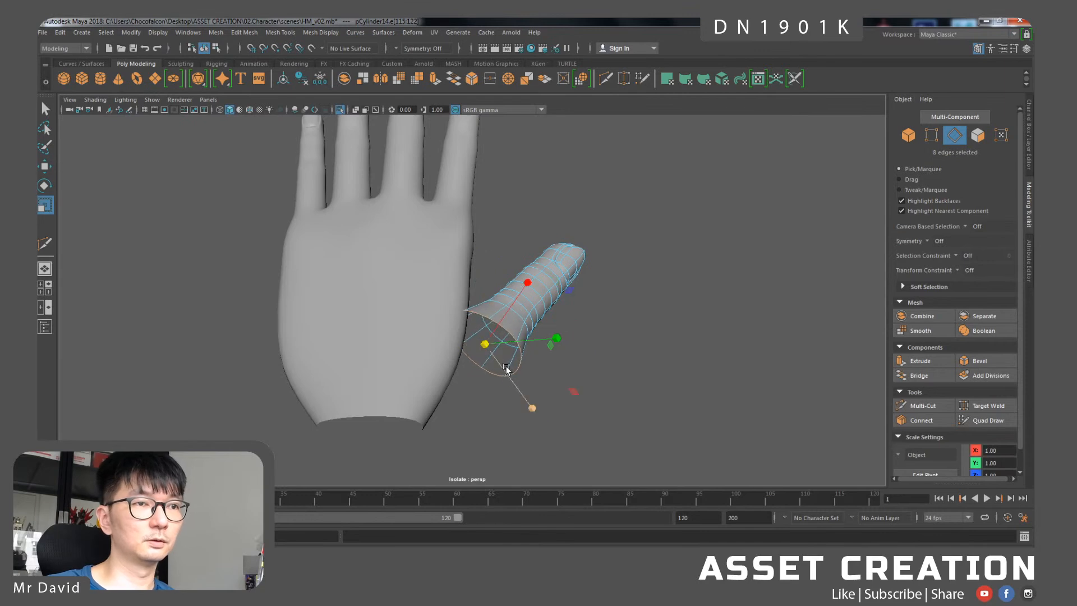
{"action": "key", "text": "e"}
{"action": "left_click_drag", "start_coordinate": [601, 404], "coordinate": [533, 365], "text": "alt"}
{"action": "left_click_drag", "start_coordinate": [514, 293], "coordinate": [499, 344]}
- Extrude the thumb's base edge loop, widen the extruded border and move it over the wrist side of the palm
{"action": "key", "text": "w"}
{"action": "key", "text": "ctrl+e"}
{"action": "key", "text": "r"}
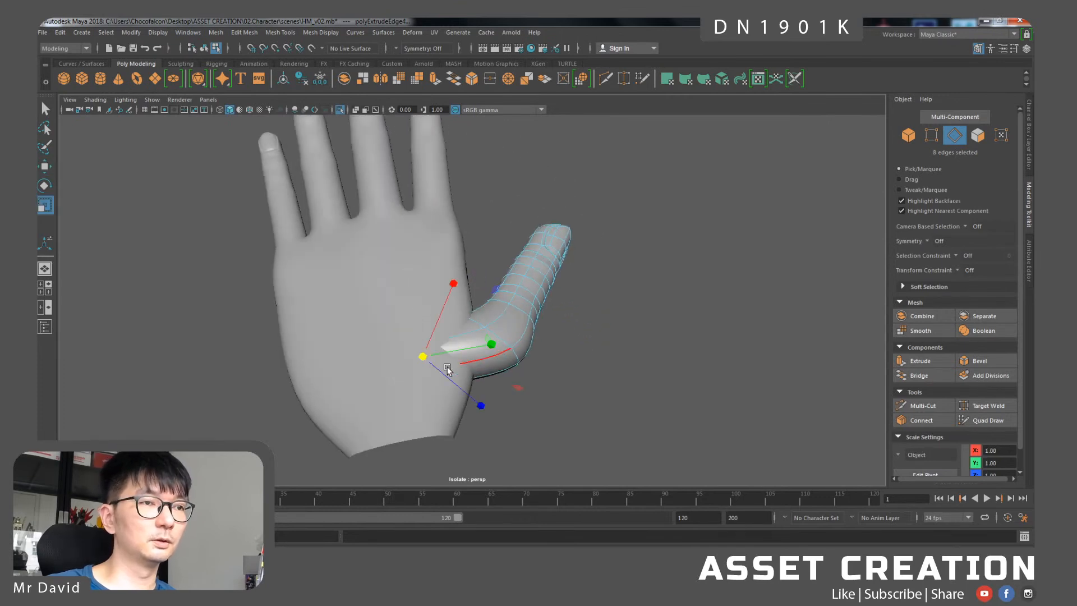
{"action": "left_click_drag", "start_coordinate": [423, 357], "coordinate": [437, 385]}
{"action": "key", "text": "w"}
{"action": "left_click_drag", "start_coordinate": [485, 287], "coordinate": [443, 269]}
{"action": "key", "text": "r"}
{"action": "key", "text": "w"}
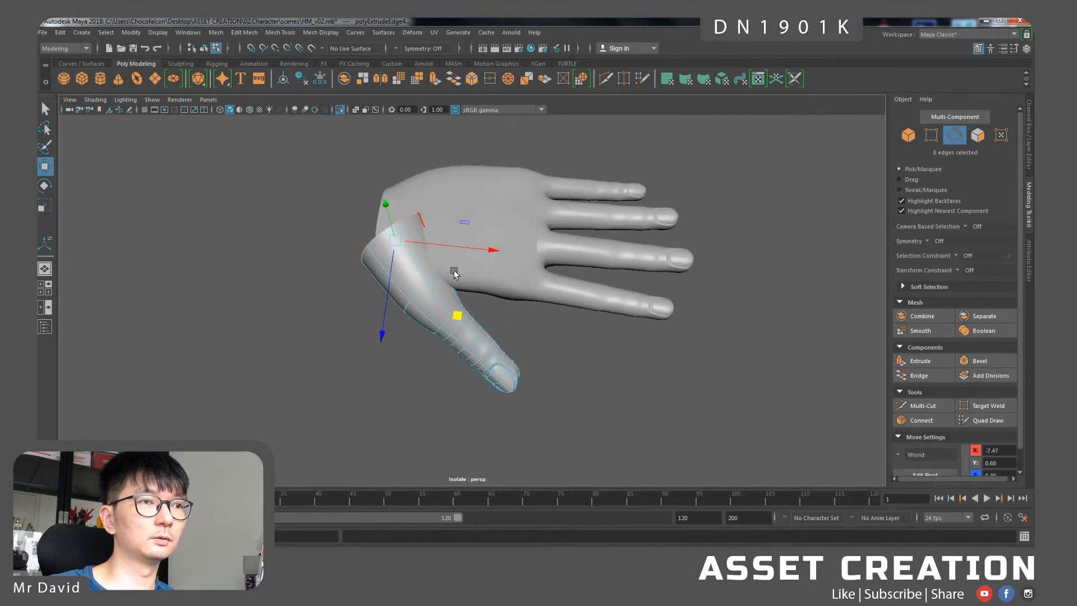
{"action": "mouse_move", "coordinate": [464, 227]}
{"action": "left_mouse_down"}
{"action": "mouse_move", "coordinate": [465, 241]}
{"action": "mouse_move", "coordinate": [458, 224]}
{"action": "left_mouse_up"}
{"action": "key", "text": "ctrl+z"}
{"action": "left_click_drag", "start_coordinate": [452, 290], "coordinate": [397, 325], "text": "alt"}
{"action": "left_click_drag", "start_coordinate": [473, 273], "coordinate": [548, 309]}
- Delete the six faces around the thumb side of the palm to open a hole for the thumb
{"action": "left_click", "coordinate": [464, 292]}
{"action": "left_click_drag", "start_coordinate": [464, 291], "coordinate": [457, 319], "text": "alt"}
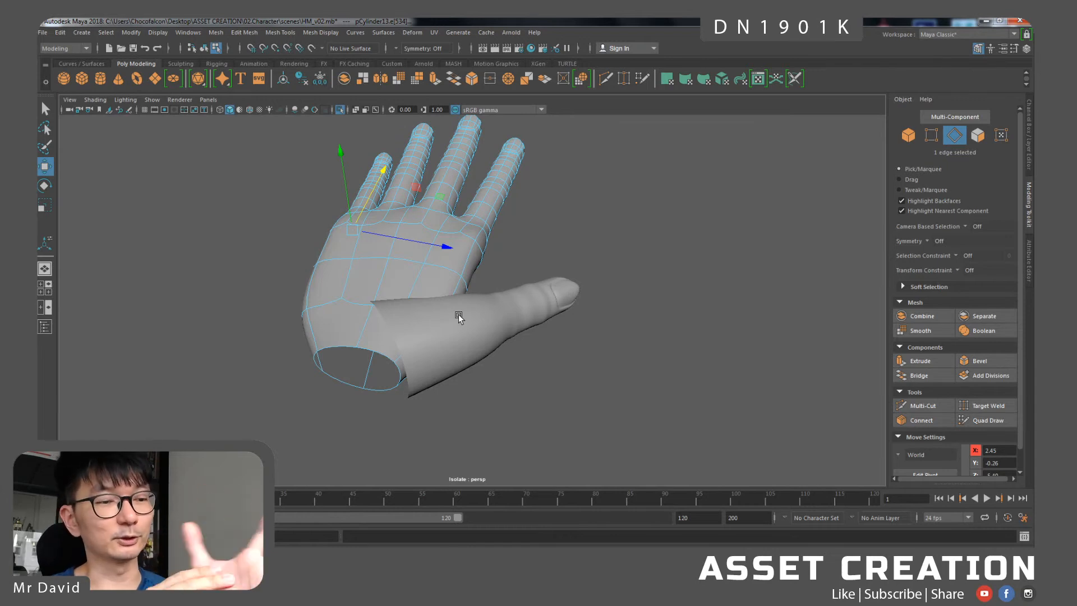
{"action": "scroll", "coordinate": [413, 281], "scroll_direction": "up", "scroll_amount": 3}
{"action": "left_click", "coordinate": [421, 278]}
{"action": "right_click_drag", "start_coordinate": [421, 279], "coordinate": [421, 306]}
{"action": "left_click", "coordinate": [433, 281]}
{"action": "left_click", "coordinate": [382, 274], "text": "shift"}
{"action": "left_click", "coordinate": [342, 349], "text": "shift"}
{"action": "left_click_drag", "start_coordinate": [343, 352], "coordinate": [408, 242], "text": "alt"}
{"action": "left_click", "coordinate": [442, 287], "text": "shift"}
{"action": "left_click", "coordinate": [454, 377], "text": "shift"}
{"action": "left_click", "coordinate": [360, 397], "text": "shift"}
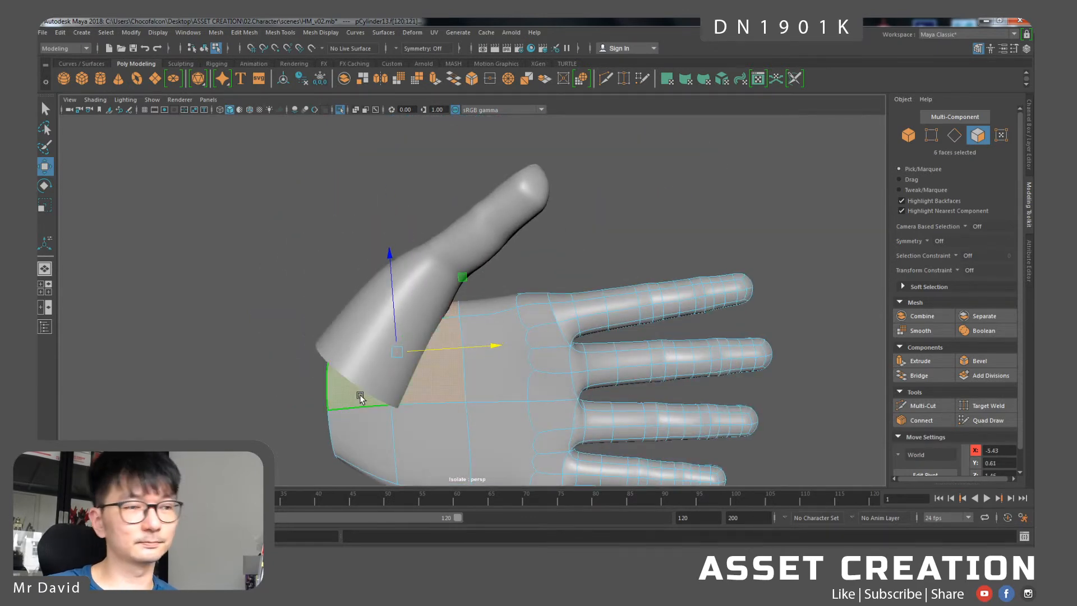
{"action": "key", "text": "Delete"}
{"action": "left_click_drag", "start_coordinate": [476, 356], "coordinate": [364, 348], "text": "alt"}
{"action": "middle_click_drag", "start_coordinate": [478, 343], "coordinate": [426, 319], "text": "alt"}
{"action": "right_click_drag", "start_coordinate": [425, 319], "coordinate": [505, 316], "text": "alt"}
{"action": "left_click", "coordinate": [489, 346]}
{"action": "left_click_drag", "start_coordinate": [495, 339], "coordinate": [502, 297], "text": "alt"}
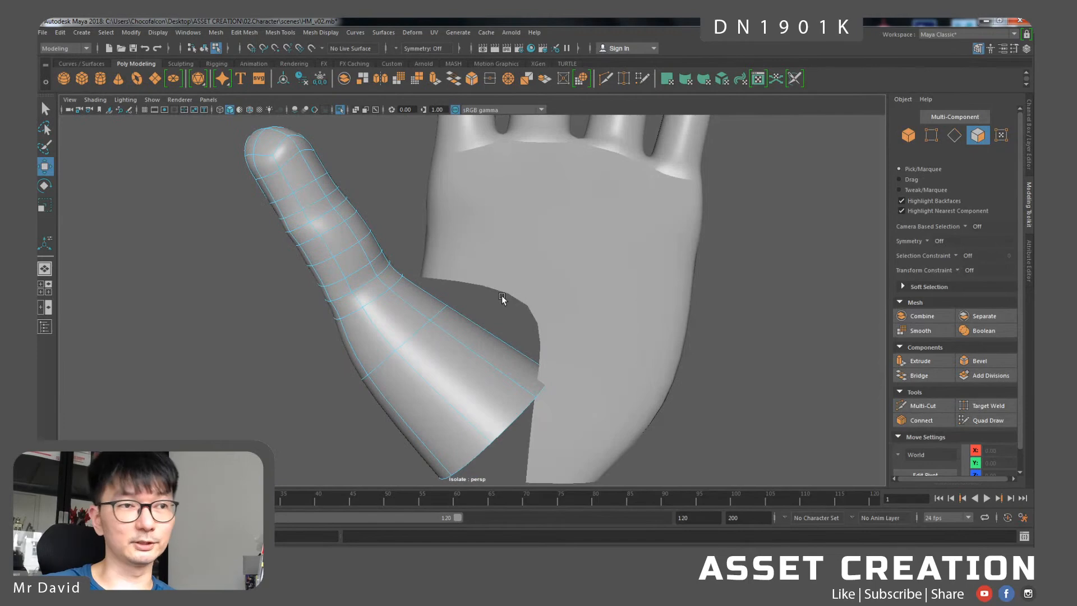
{"action": "right_click_drag", "start_coordinate": [457, 270], "coordinate": [456, 263]}
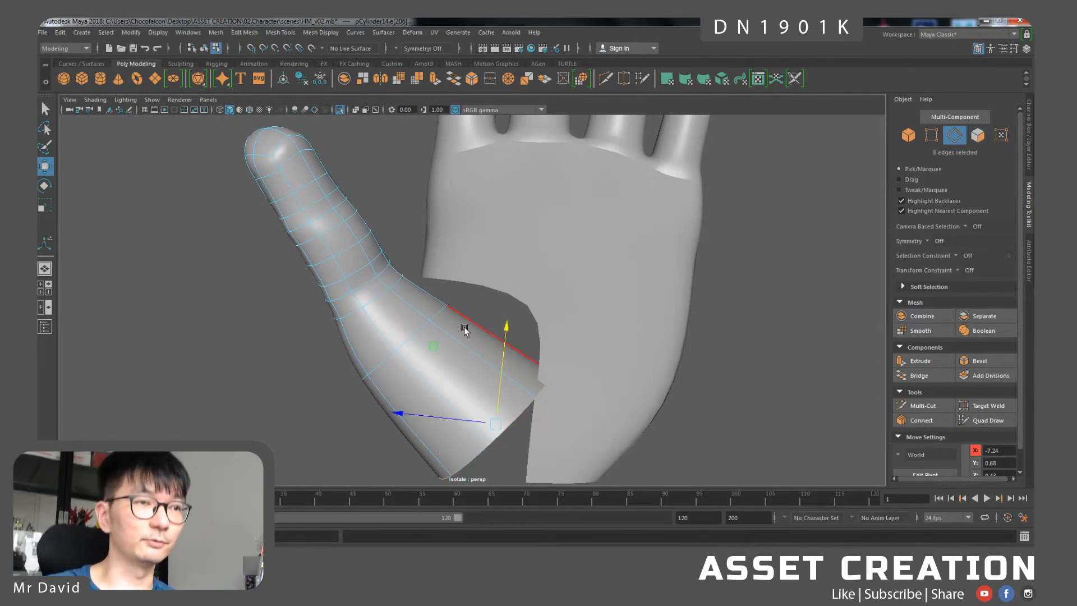
{"action": "double_click", "coordinate": [442, 315]}
{"action": "key", "text": "e"}
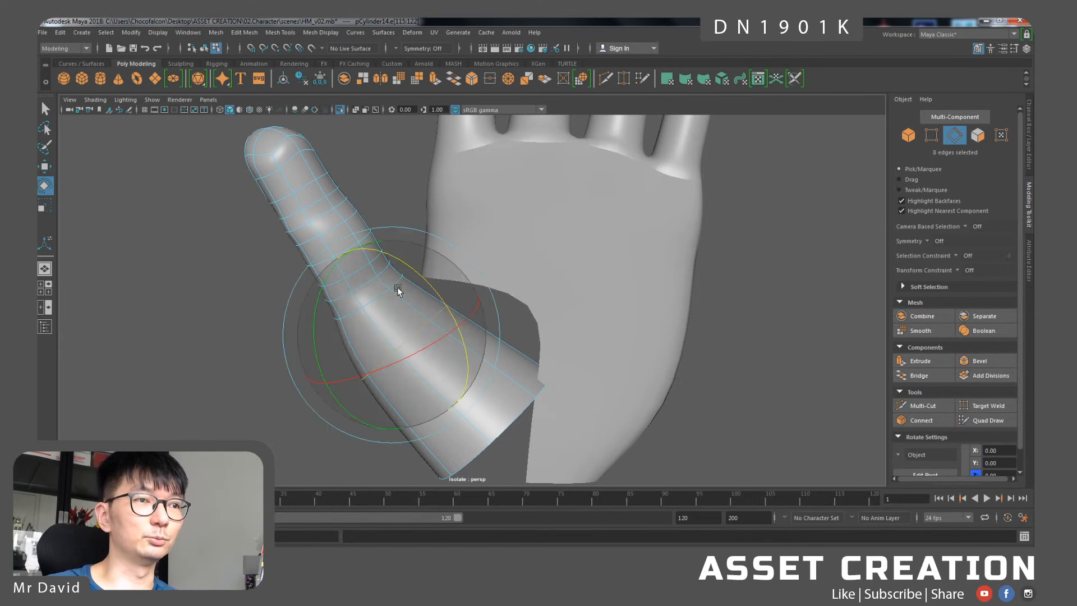
{"action": "left_click_drag", "start_coordinate": [314, 305], "coordinate": [570, 349], "text": "alt"}
{"action": "key", "text": "w"}
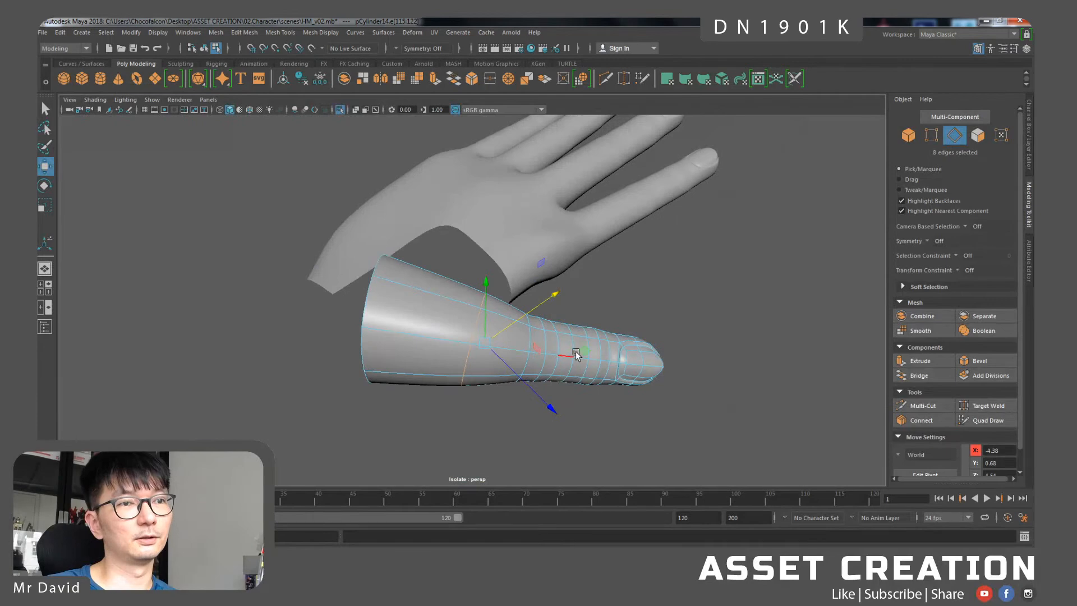
- Delete the extruded ring of faces at the base of the thumb
{"action": "mouse_move", "coordinate": [503, 294]}
{"action": "left_mouse_down", "text": "alt"}
{"action": "mouse_move", "coordinate": [528, 314]}
{"action": "mouse_move", "coordinate": [507, 314]}
{"action": "left_mouse_up", "text": "alt"}
{"action": "left_click", "coordinate": [507, 311]}
{"action": "right_click", "coordinate": [511, 325]}
{"action": "right_click_drag", "start_coordinate": [509, 324], "coordinate": [509, 311]}
{"action": "left_click", "coordinate": [510, 311]}
{"action": "left_click_drag", "start_coordinate": [531, 348], "coordinate": [486, 276], "text": "alt"}
{"action": "left_click", "coordinate": [483, 272], "text": "shift"}
{"action": "double_click", "coordinate": [484, 272], "text": "shift"}
{"action": "left_click", "coordinate": [477, 306], "text": "shift"}
{"action": "double_click", "coordinate": [470, 327], "text": "shift"}
{"action": "key", "text": "Delete"}
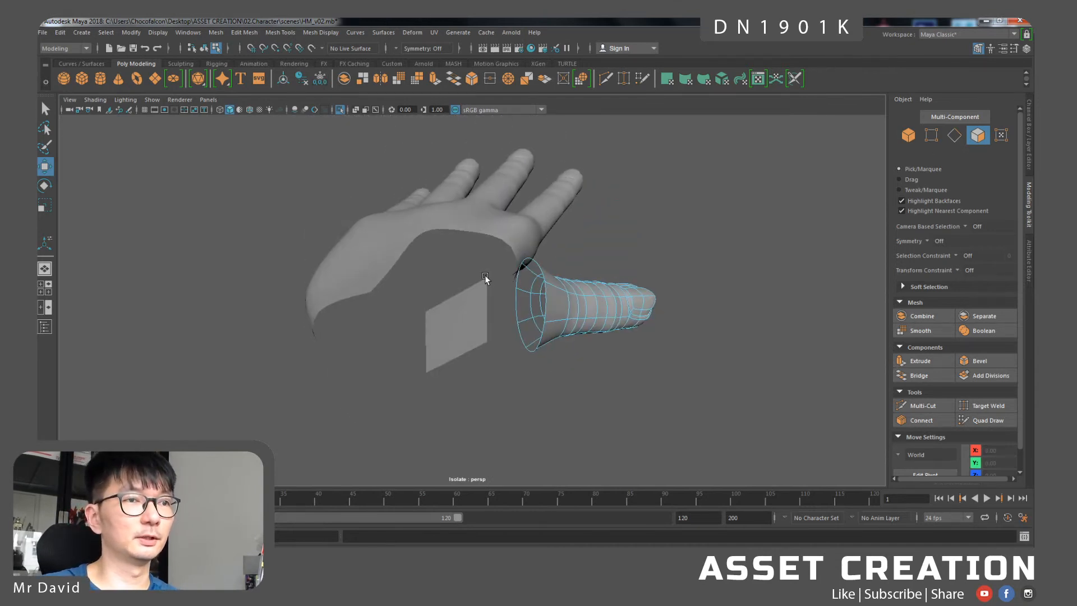
- Delete the isolated leftover face of the hand mesh inside the thumb opening
{"action": "left_click", "coordinate": [464, 305]}
{"action": "right_click_drag", "start_coordinate": [463, 307], "coordinate": [473, 313]}
{"action": "left_click", "coordinate": [471, 318]}
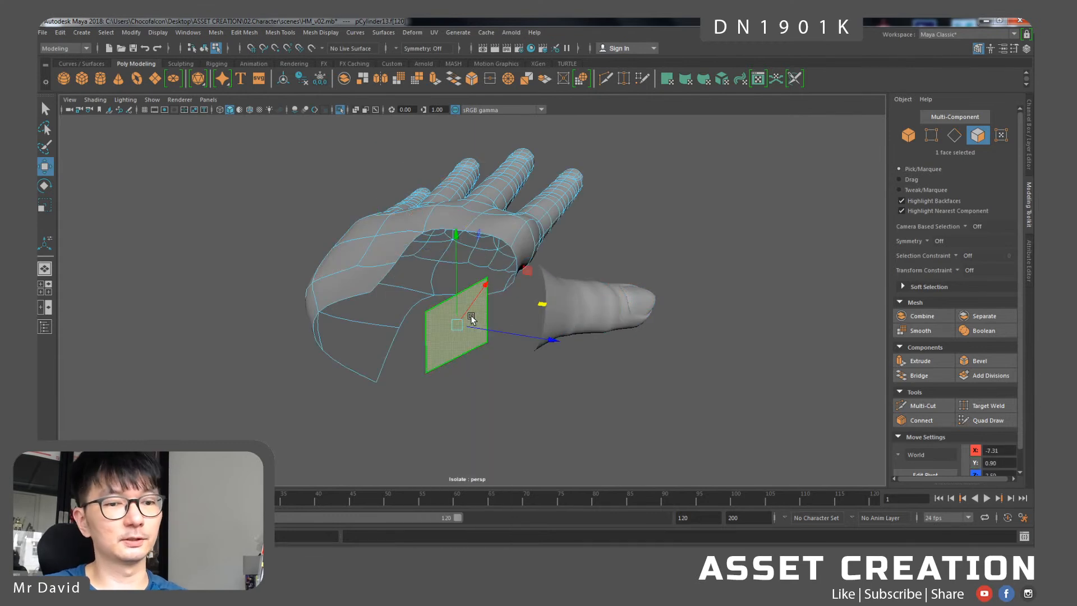
{"action": "key", "text": "Delete"}
{"action": "left_click_drag", "start_coordinate": [469, 320], "coordinate": [502, 270], "text": "alt"}
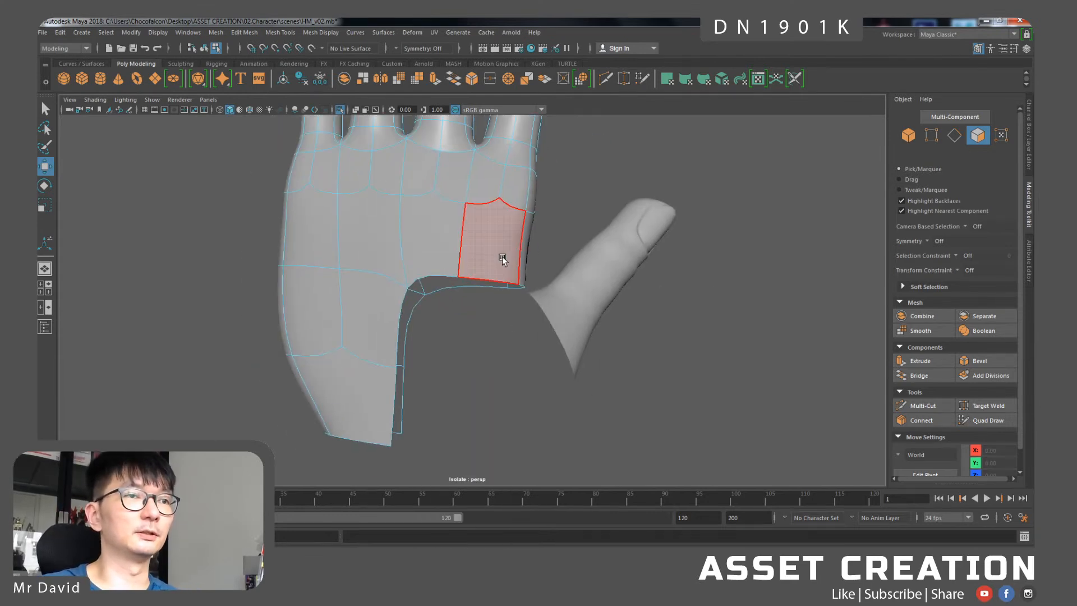
- Select the hand and the thumb as objects and combine them into one mesh
{"action": "left_click", "coordinate": [498, 260]}
{"action": "right_click_drag", "start_coordinate": [498, 260], "coordinate": [505, 250]}
{"action": "left_click", "coordinate": [569, 303], "text": "shift"}
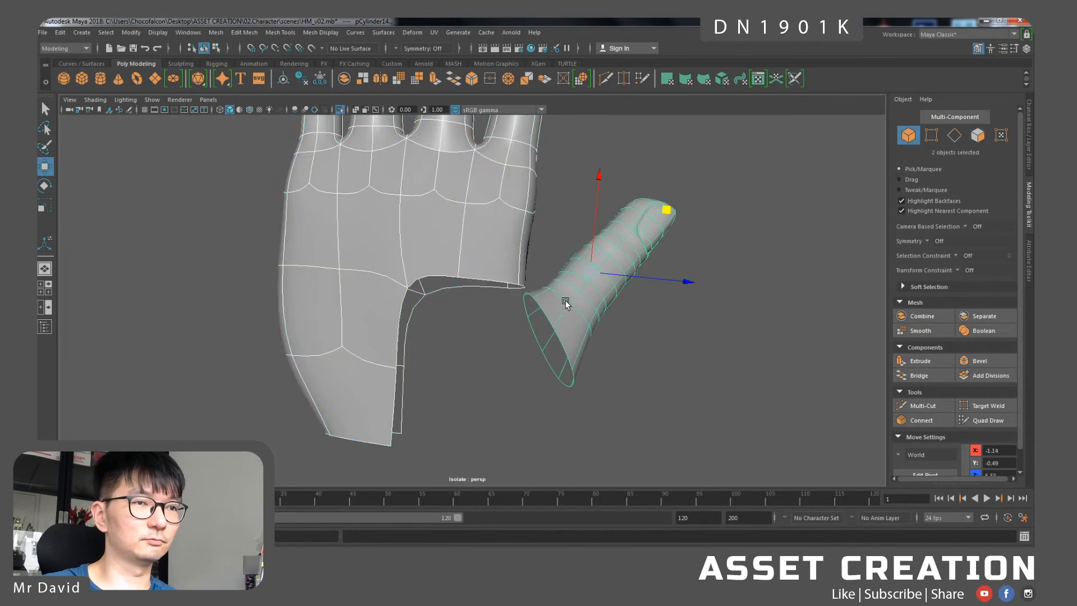
{"action": "scroll", "coordinate": [510, 316], "scroll_direction": "down", "scroll_amount": 3}
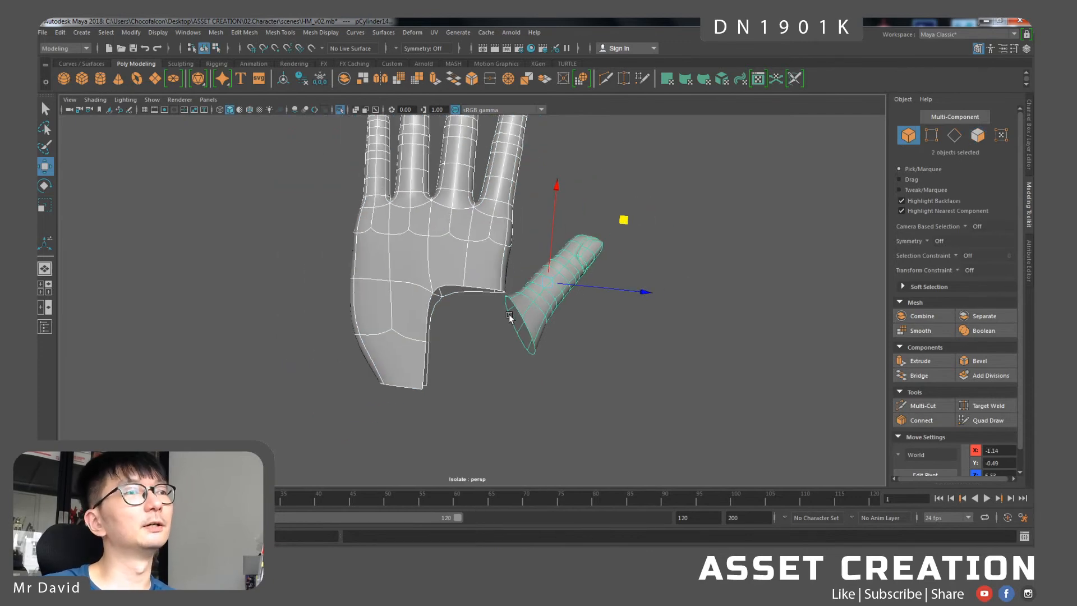
{"action": "left_click", "coordinate": [344, 78]}
- Bridge the thumb's base border edge to the facing border edge of the palm opening
{"action": "left_click_drag", "start_coordinate": [481, 276], "coordinate": [373, 252], "text": "alt"}
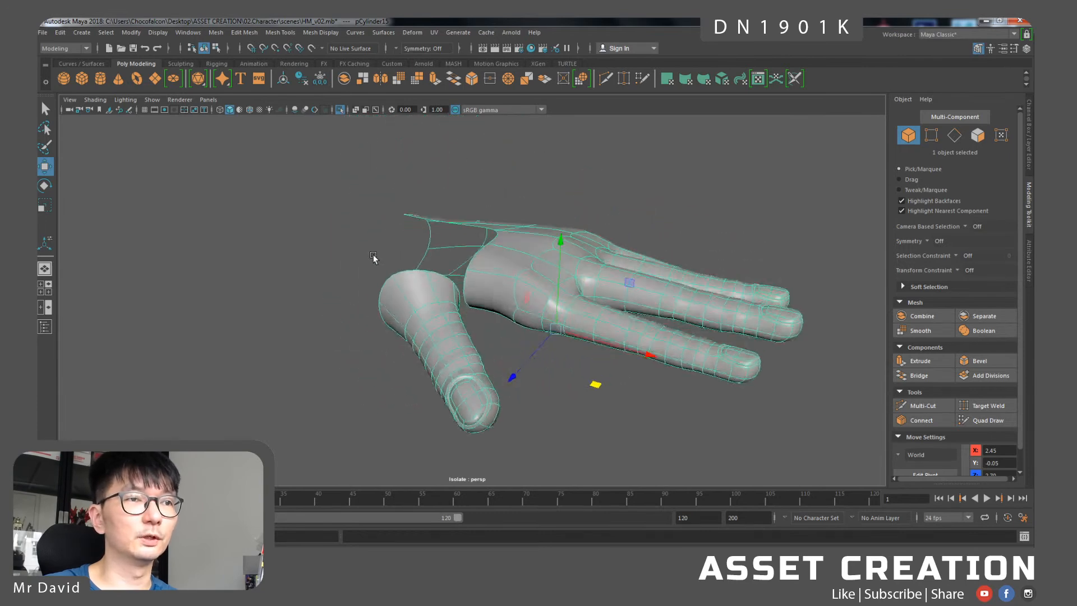
{"action": "scroll", "coordinate": [454, 293], "scroll_direction": "up", "scroll_amount": 5}
{"action": "middle_click_drag", "start_coordinate": [429, 167], "coordinate": [428, 250], "text": "alt"}
{"action": "scroll", "coordinate": [428, 250], "scroll_direction": "down", "scroll_amount": 4}
{"action": "left_click_drag", "start_coordinate": [512, 394], "coordinate": [481, 374], "text": "alt"}
{"action": "right_click_drag", "start_coordinate": [441, 316], "coordinate": [440, 264]}
{"action": "left_click", "coordinate": [446, 353]}
{"action": "left_click", "coordinate": [443, 344], "text": "shift"}
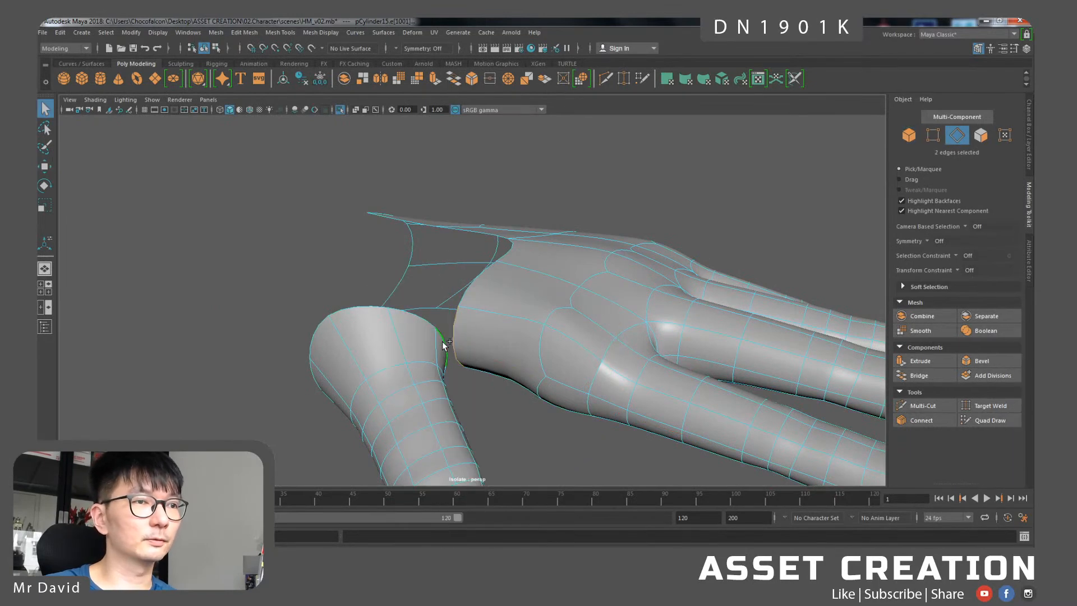
{"action": "right_click_drag", "start_coordinate": [486, 329], "coordinate": [457, 453], "text": "shift"}
{"action": "left_click_drag", "start_coordinate": [475, 323], "coordinate": [477, 292], "text": "alt"}
- Switch to Microsoft Teams in the browser and look in the ASSET CREATION channel's Week06 folder for a hand reference
{"action": "key", "text": "alt+Tab"}
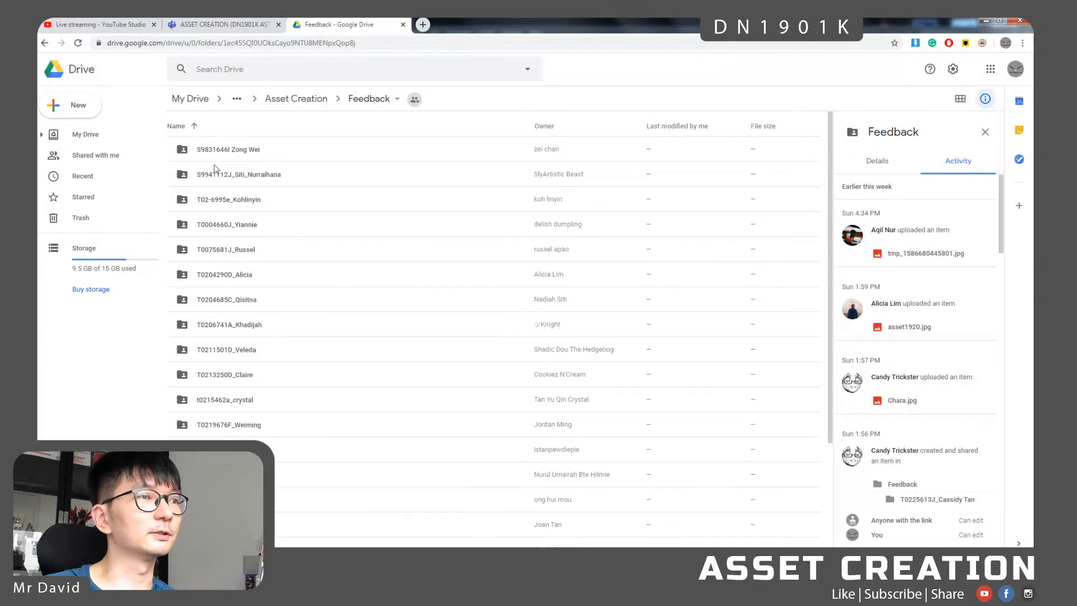
{"action": "left_click", "coordinate": [215, 21]}
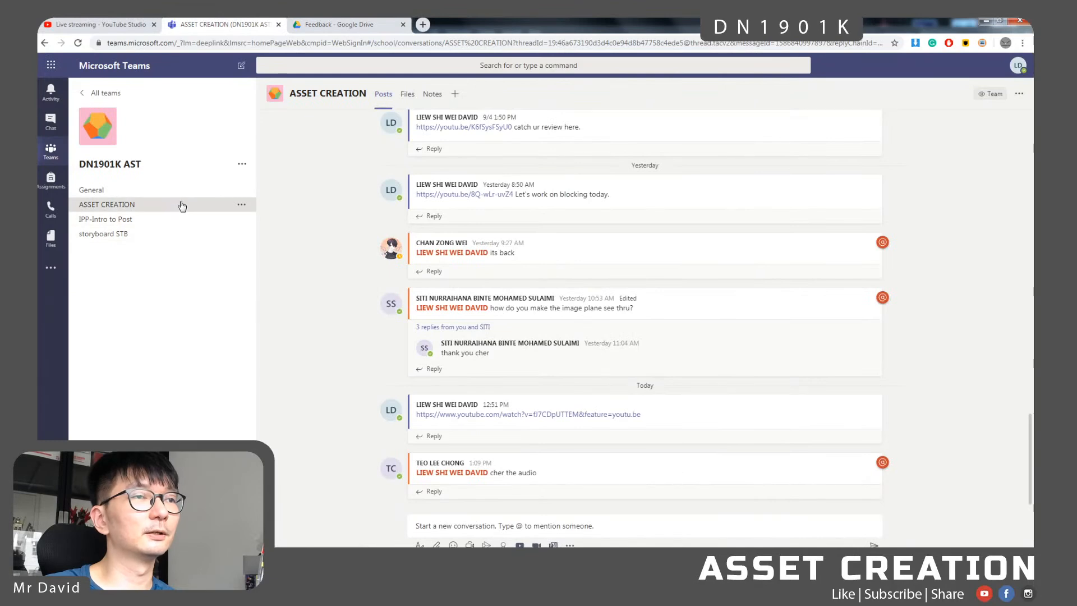
{"action": "left_click", "coordinate": [408, 95]}
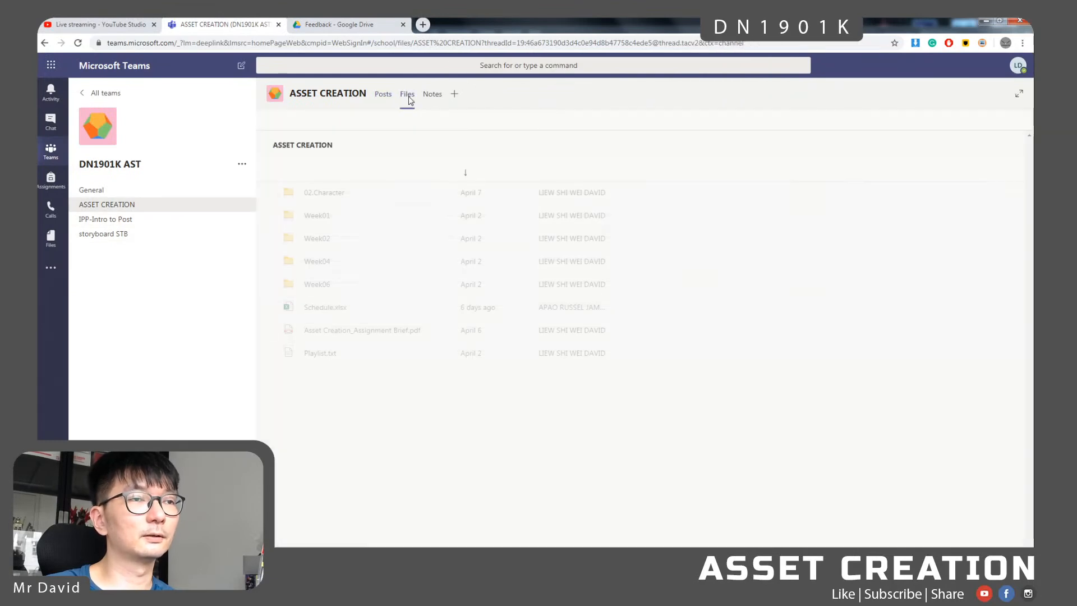
{"action": "left_click", "coordinate": [360, 289]}
{"action": "left_click", "coordinate": [359, 288]}
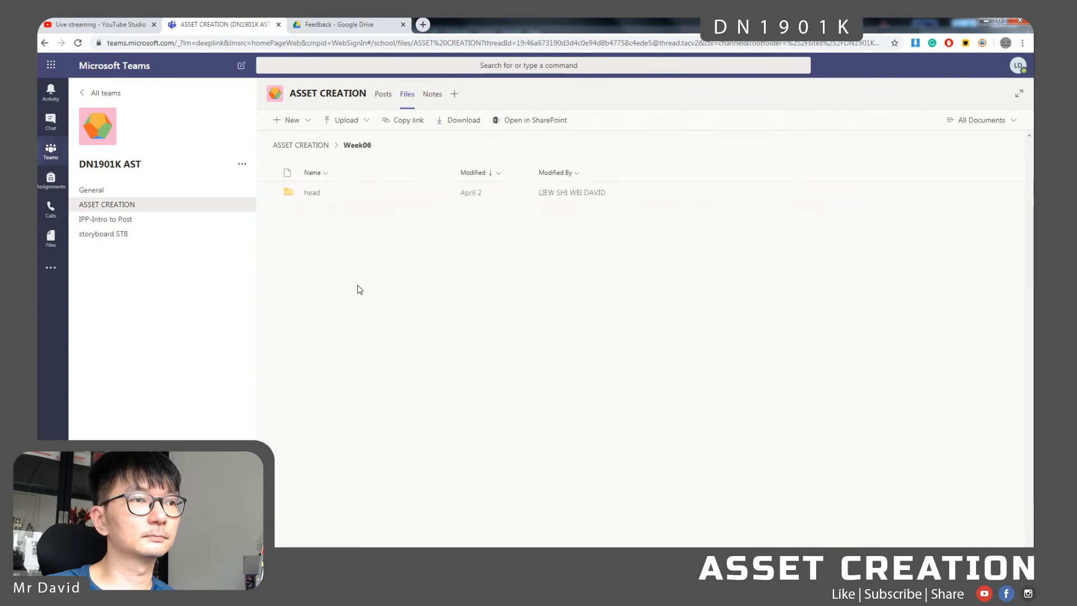
- Return to the channel's files and open the body folder inside Week04
{"action": "left_click", "coordinate": [150, 207]}
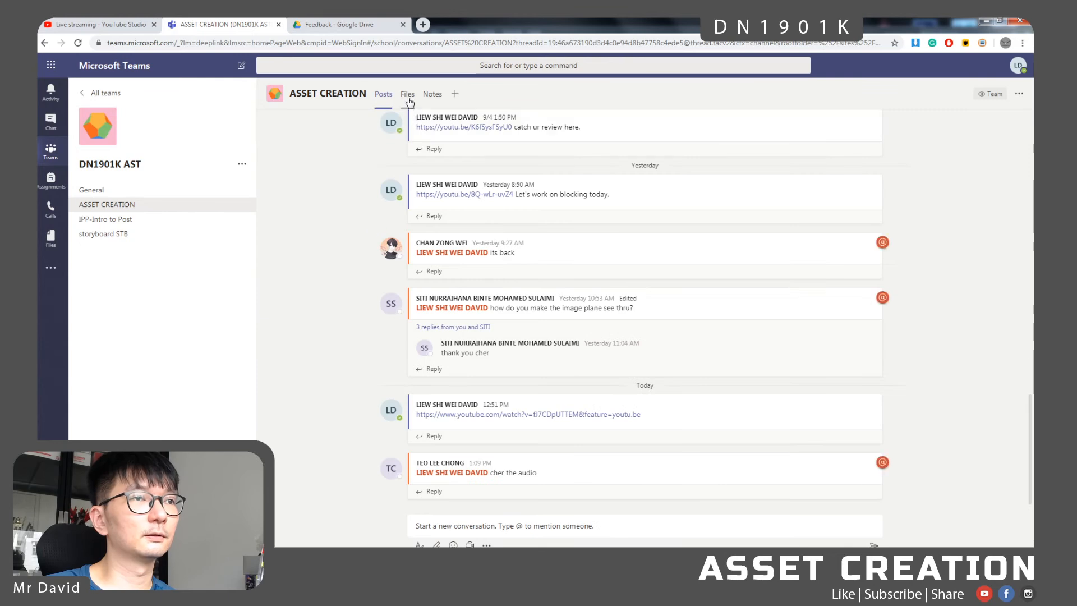
{"action": "left_click", "coordinate": [350, 267]}
{"action": "left_click", "coordinate": [350, 267]}
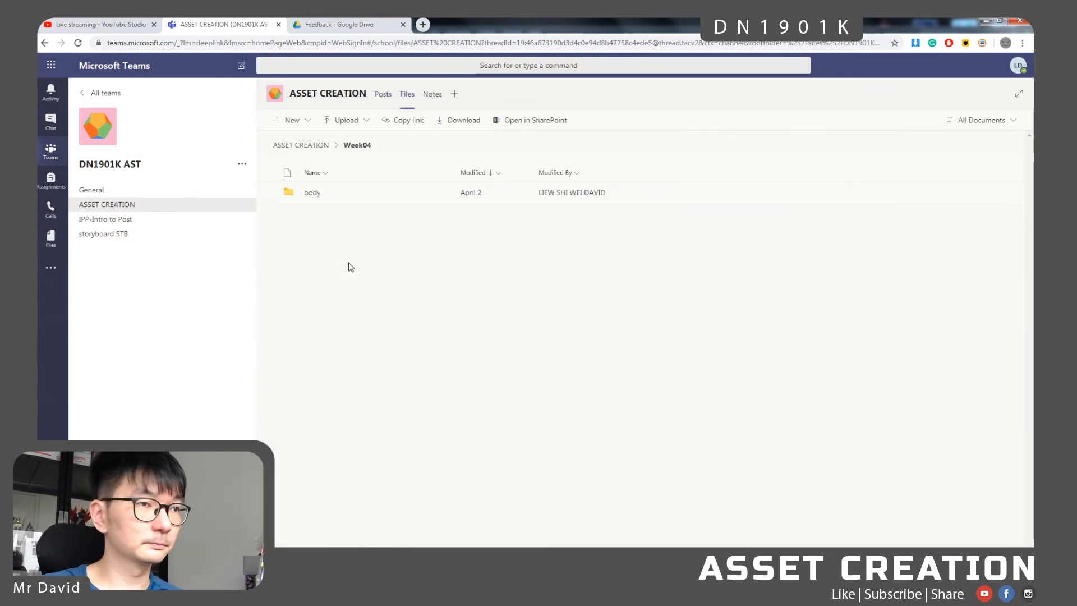
{"action": "left_click", "coordinate": [345, 195]}
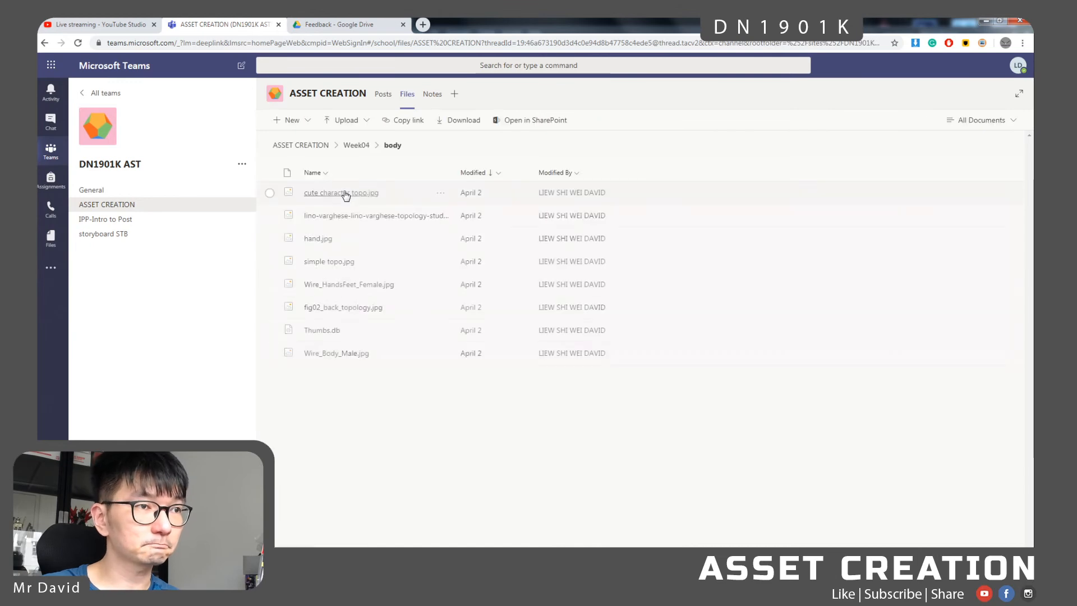
- Show the body folder's files as tiles and open hand.jpg to study the hand topology
{"action": "right_click", "coordinate": [369, 420]}
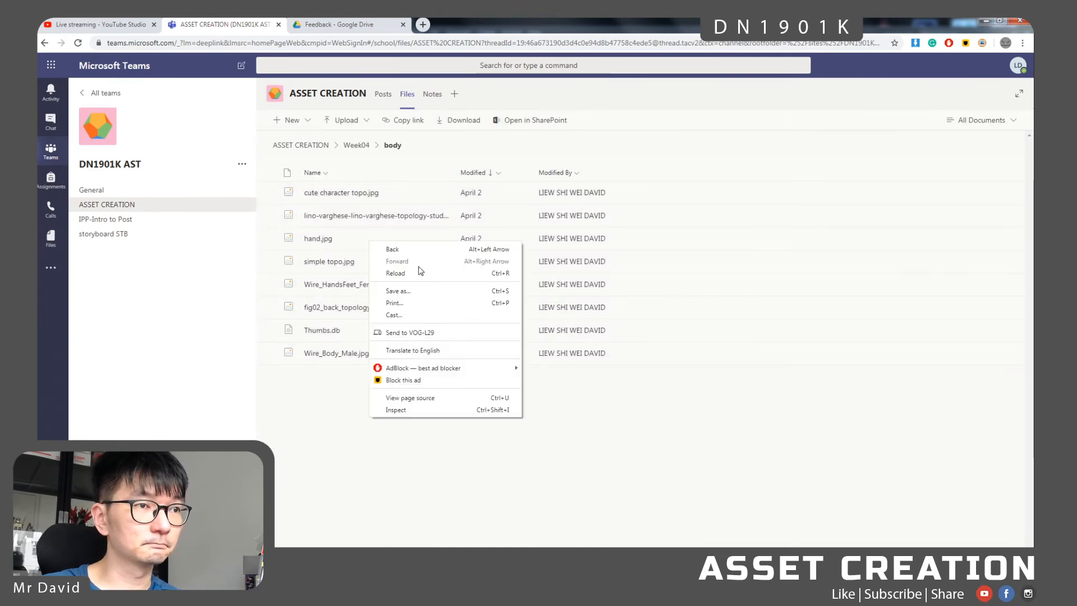
{"action": "left_click", "coordinate": [967, 118]}
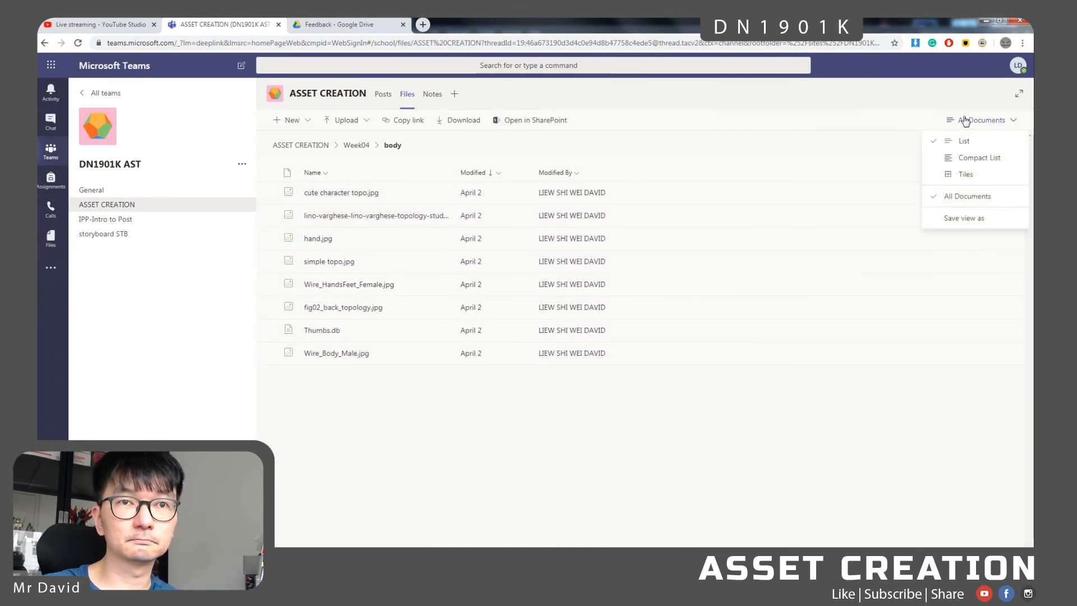
{"action": "left_click", "coordinate": [960, 177]}
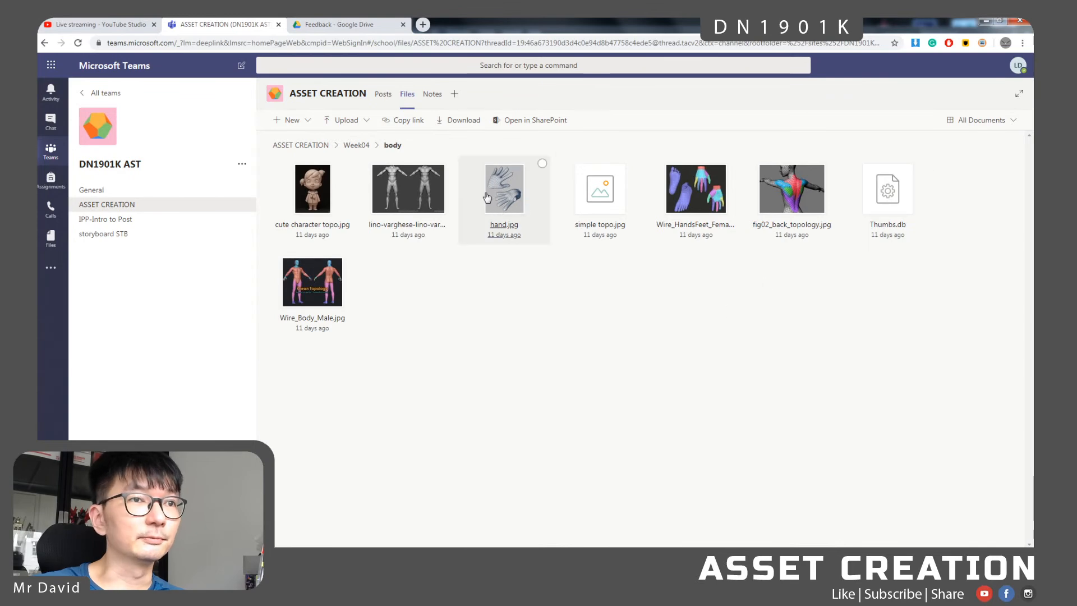
{"action": "left_click", "coordinate": [511, 185]}
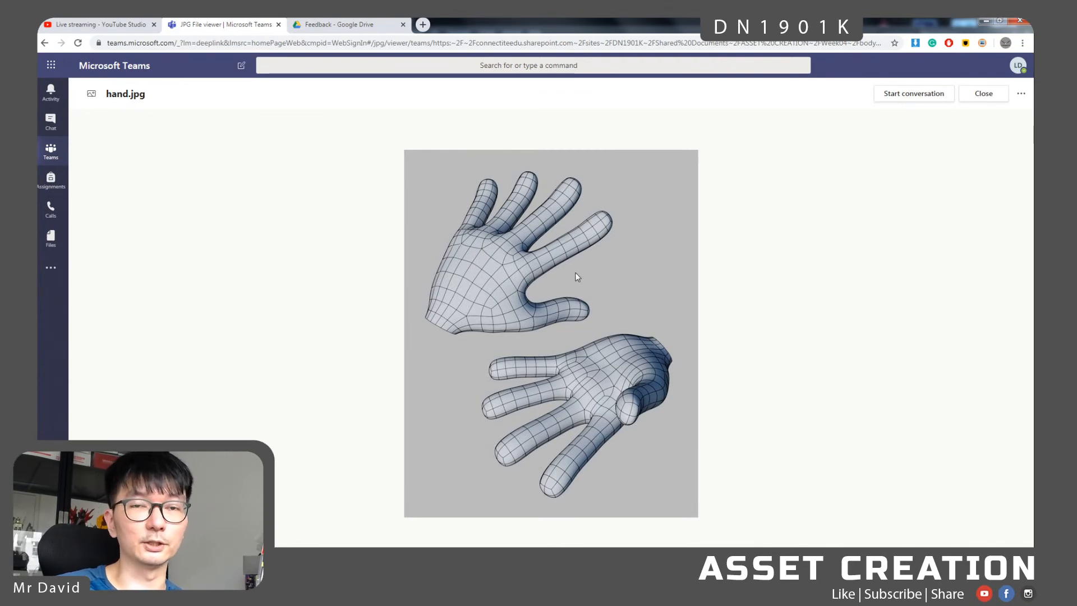
- Switch back to Maya, extrude the thumb's seven open border edges and move the extruded edges toward the wrist
{"action": "key", "text": "alt+Tab"}
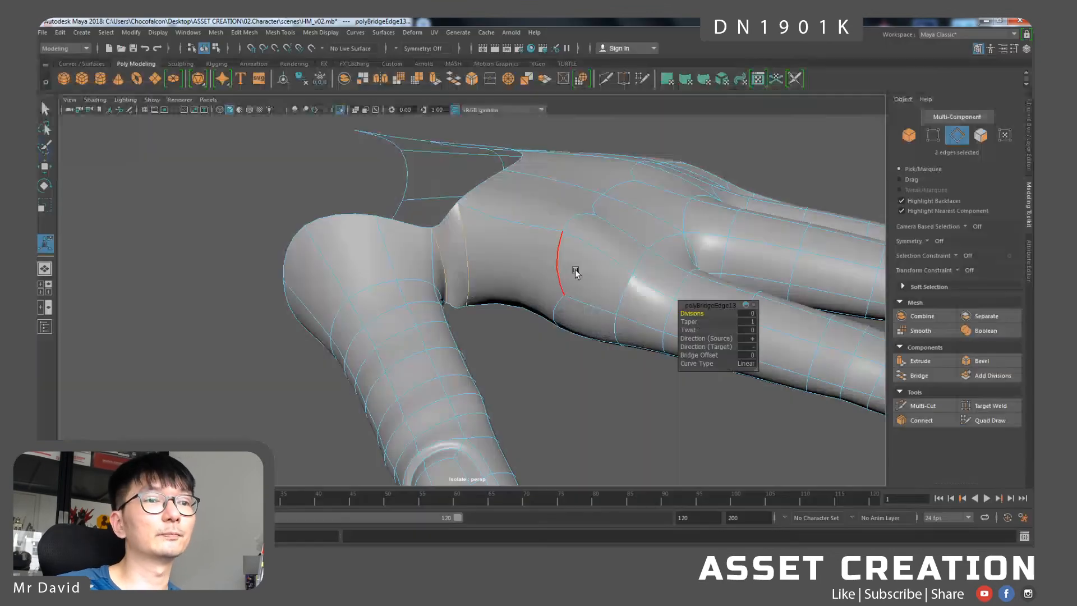
{"action": "left_click_drag", "start_coordinate": [608, 266], "coordinate": [485, 250], "text": "alt"}
{"action": "scroll", "coordinate": [547, 248], "scroll_direction": "down", "scroll_amount": 3}
{"action": "key", "text": "w"}
{"action": "scroll", "coordinate": [511, 257], "scroll_direction": "up", "scroll_amount": 3}
{"action": "right_click_drag", "start_coordinate": [485, 250], "coordinate": [486, 218]}
{"action": "left_click", "coordinate": [493, 263]}
{"action": "left_click_drag", "start_coordinate": [492, 263], "coordinate": [481, 284], "text": "alt"}
{"action": "left_click", "coordinate": [479, 282]}
{"action": "left_click", "coordinate": [480, 282]}
{"action": "left_click", "coordinate": [446, 301], "text": "shift"}
{"action": "left_click", "coordinate": [423, 332], "text": "shift"}
{"action": "left_click_drag", "start_coordinate": [433, 363], "coordinate": [427, 290], "text": "alt"}
{"action": "left_click", "coordinate": [415, 216], "text": "shift"}
{"action": "left_click", "coordinate": [455, 264], "text": "shift"}
{"action": "left_click", "coordinate": [460, 261], "text": "ctrl"}
{"action": "left_click_drag", "start_coordinate": [474, 297], "coordinate": [494, 325], "text": "alt"}
{"action": "left_click", "coordinate": [423, 276], "text": "shift"}
{"action": "key", "text": "r"}
{"action": "key", "text": "w"}
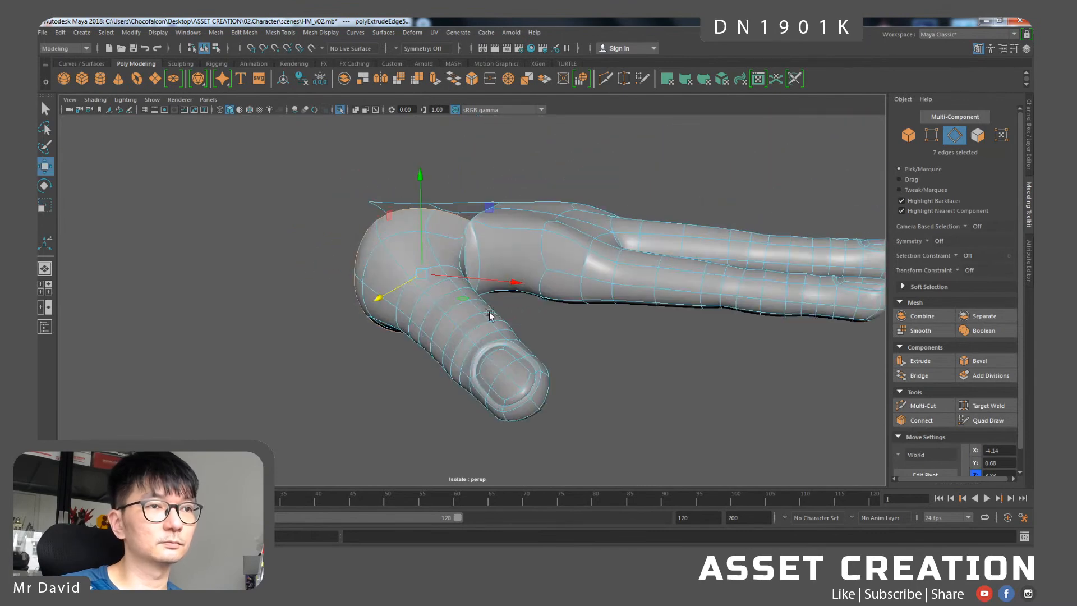
{"action": "left_click_drag", "start_coordinate": [489, 210], "coordinate": [467, 285]}
- Target-weld the corner vertex of the thumb's extruded border onto the adjacent corner vertex of the palm opening
{"action": "scroll", "coordinate": [469, 285], "scroll_direction": "up", "scroll_amount": 2}
{"action": "mouse_move", "coordinate": [441, 267]}
{"action": "right_mouse_down"}
{"action": "mouse_move", "coordinate": [391, 264]}
{"action": "mouse_move", "coordinate": [446, 266]}
{"action": "right_mouse_up"}
{"action": "left_click", "coordinate": [449, 261]}
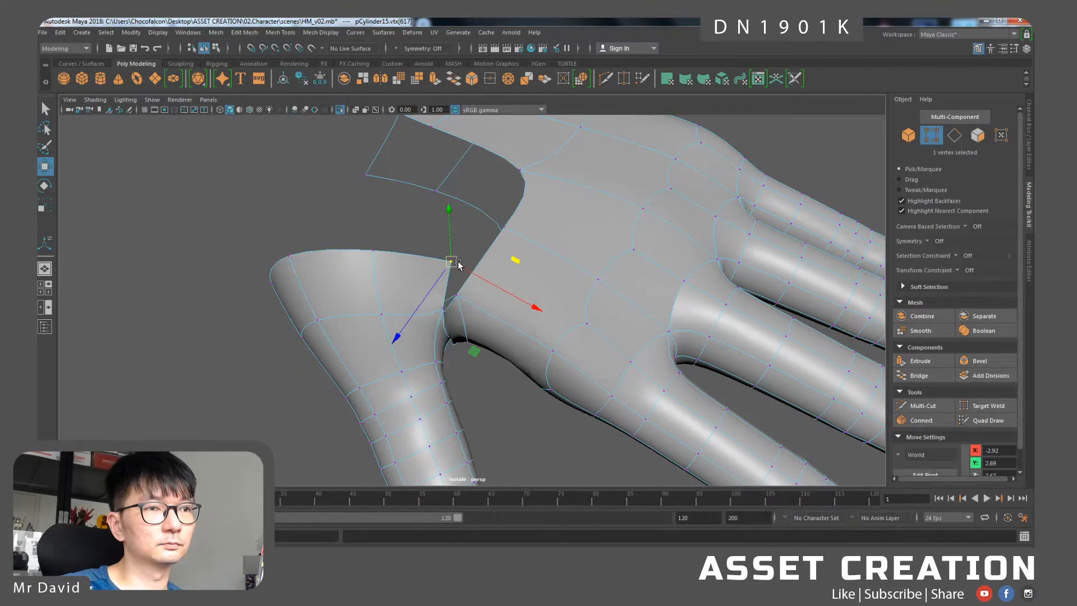
{"action": "left_click_drag", "start_coordinate": [437, 280], "coordinate": [442, 225], "text": "alt"}
{"action": "right_click_drag", "start_coordinate": [443, 225], "coordinate": [450, 198], "text": "shift"}
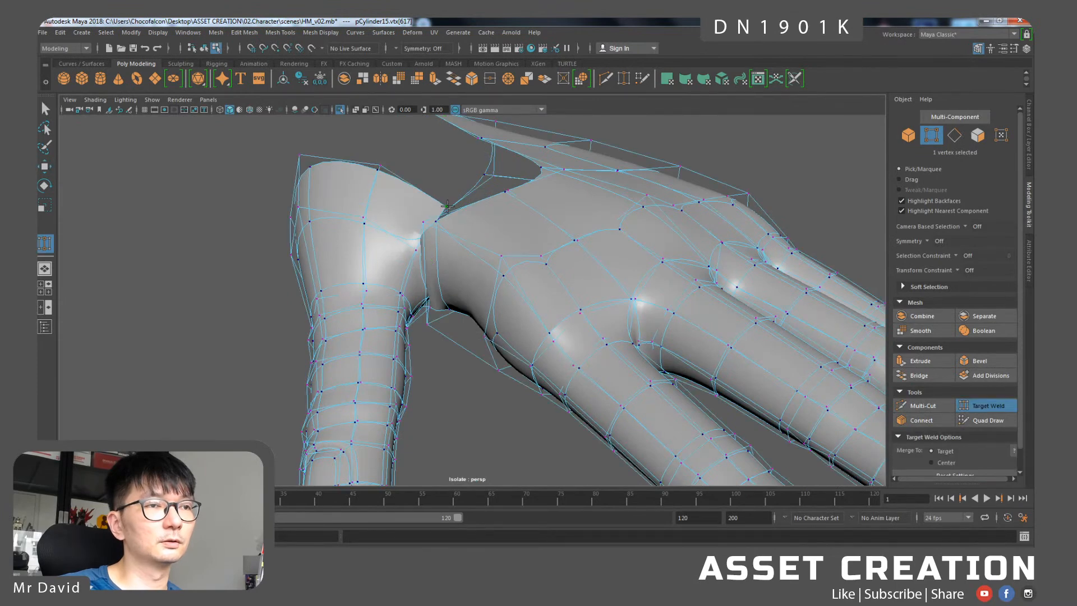
{"action": "key", "text": "1"}
{"action": "left_click_drag", "start_coordinate": [446, 205], "coordinate": [437, 245]}
{"action": "key", "text": "w"}
{"action": "right_click_drag", "start_coordinate": [437, 245], "coordinate": [440, 213]}
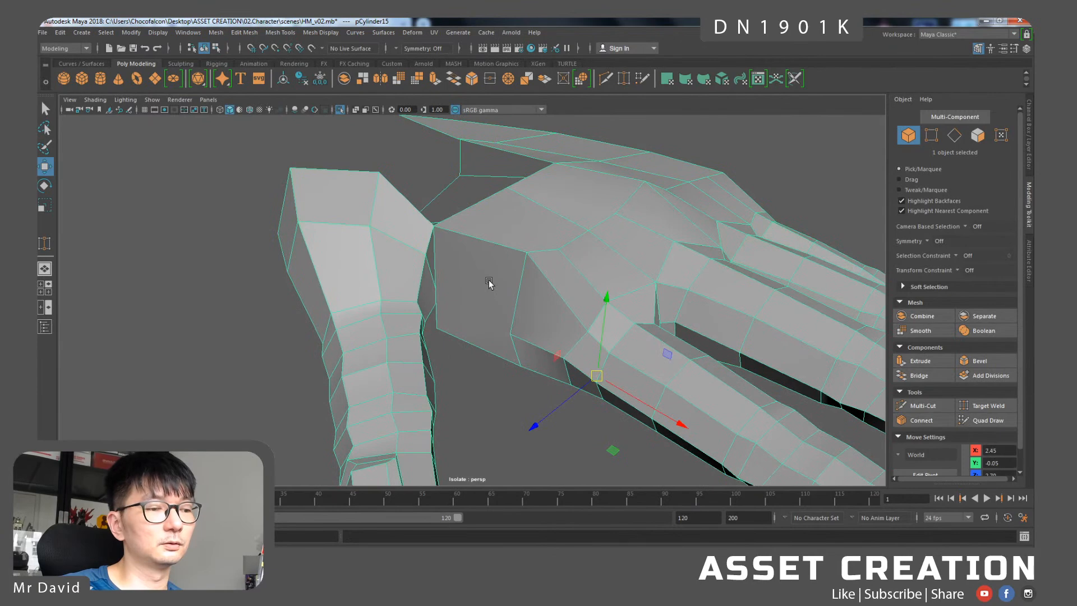
- Preview the hand smoothed, compare it with the hand.jpg reference in the browser, close the stray help page, and switch back to Maya
{"action": "key", "text": "3"}
{"action": "left_click_drag", "start_coordinate": [481, 291], "coordinate": [432, 287], "text": "alt"}
{"action": "right_click_drag", "start_coordinate": [434, 282], "coordinate": [435, 311]}
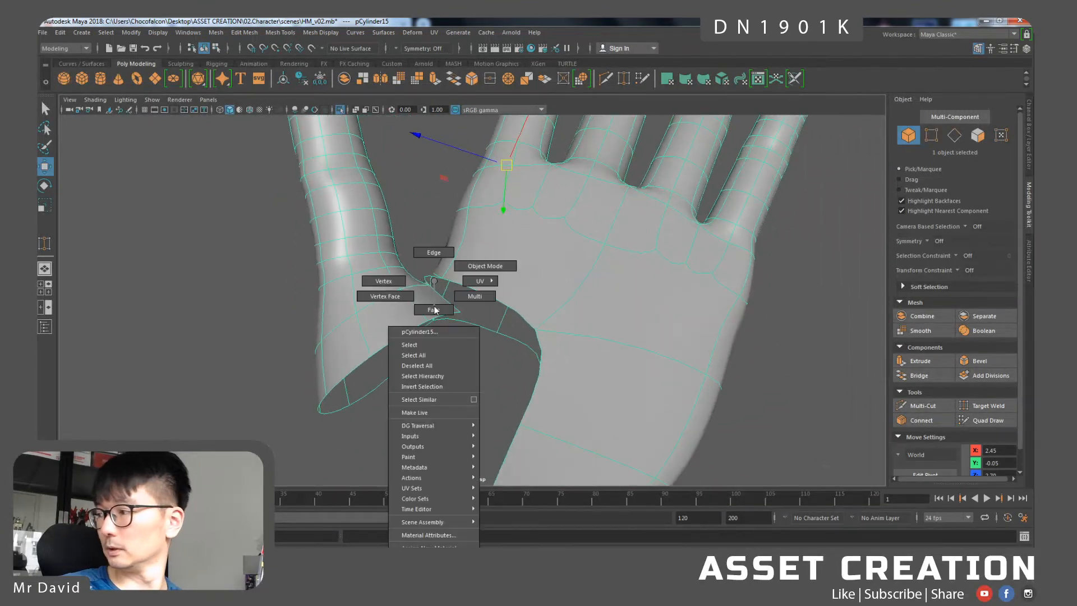
{"action": "right_click_drag", "start_coordinate": [396, 278], "coordinate": [393, 275]}
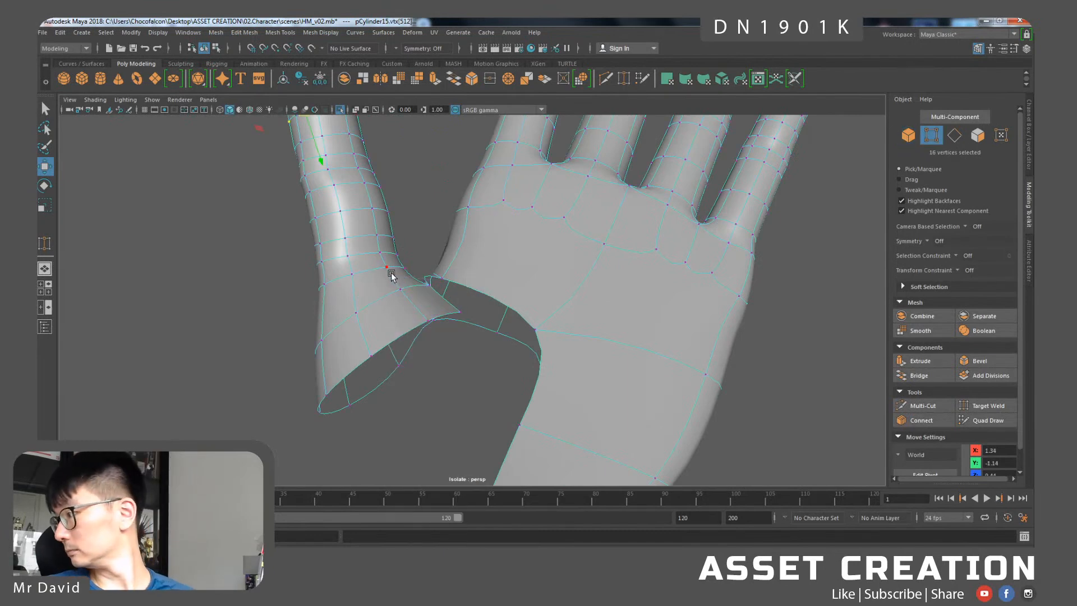
{"action": "key", "text": "F1"}
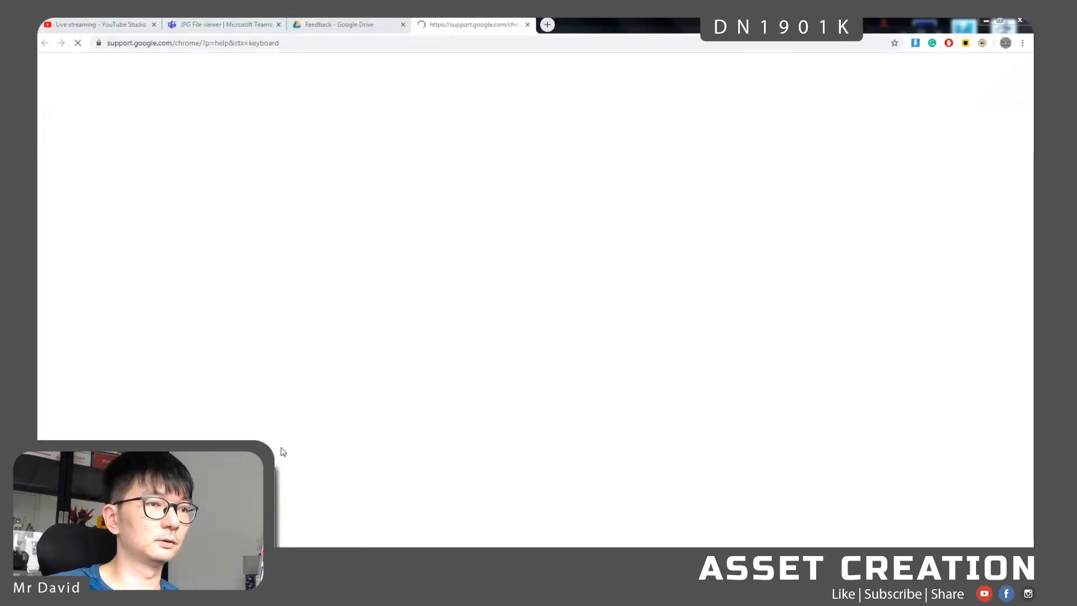
{"action": "middle_click", "coordinate": [459, 29]}
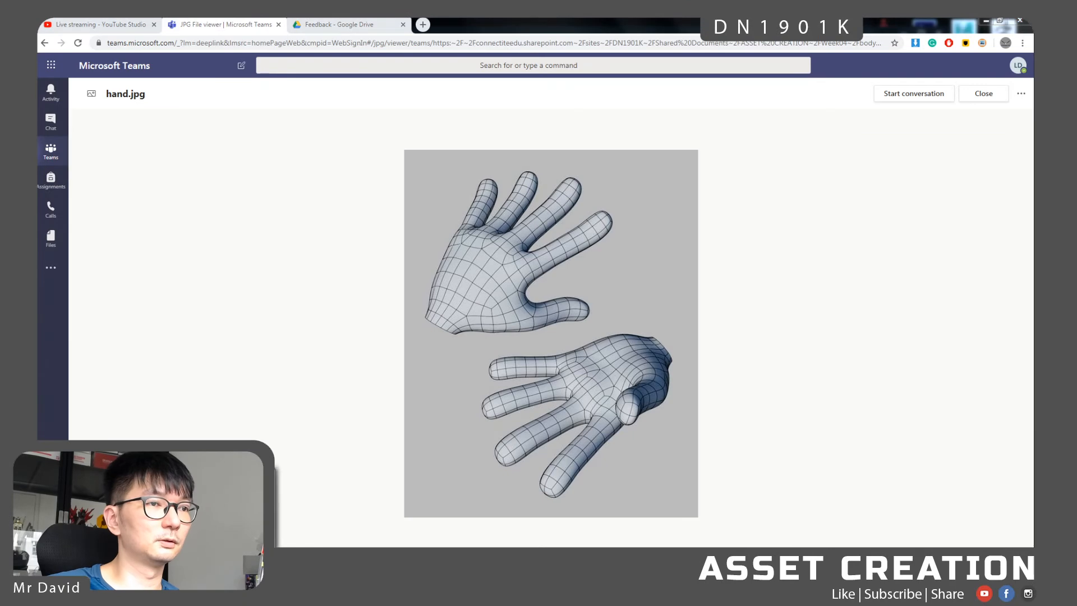
{"action": "key", "text": "alt+Tab"}
- Try to target-weld the thumb's next border vertex onto the palm opening's corner vertex
{"action": "right_click_drag", "start_coordinate": [455, 294], "coordinate": [458, 283], "text": "shift"}
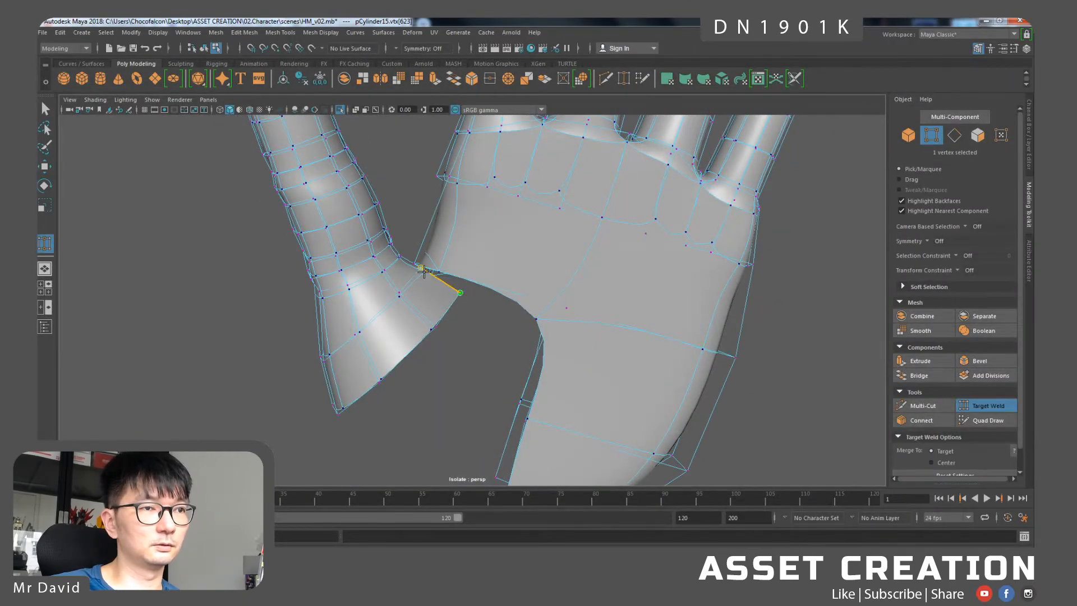
{"action": "left_click_drag", "start_coordinate": [440, 282], "coordinate": [424, 270]}
{"action": "left_click_drag", "start_coordinate": [449, 320], "coordinate": [416, 274], "text": "alt"}
{"action": "key", "text": "ctrl+z"}
- Show the mesh unsmoothed and reposition the thumb's open border vertices facing the palm opening
{"action": "left_click_drag", "start_coordinate": [477, 331], "coordinate": [519, 339], "text": "alt"}
{"action": "key", "text": "1"}
{"action": "key", "text": "2"}
{"action": "key", "text": "3"}
{"action": "key", "text": "w"}
{"action": "key", "text": "1"}
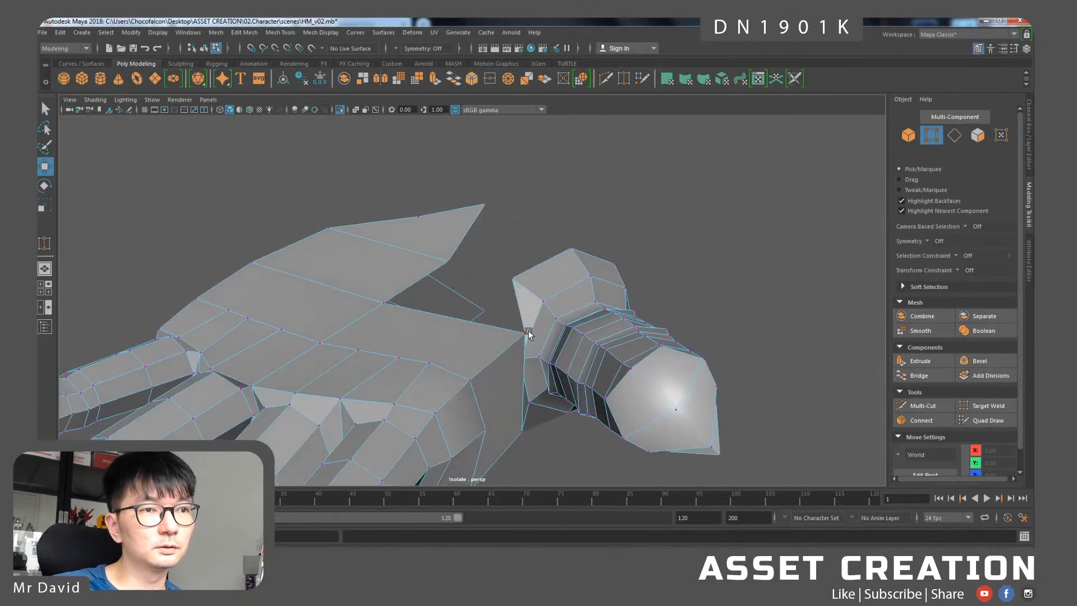
{"action": "left_click", "coordinate": [519, 339]}
{"action": "left_click_drag", "start_coordinate": [582, 346], "coordinate": [348, 317]}
{"action": "left_click_drag", "start_coordinate": [467, 436], "coordinate": [337, 414]}
{"action": "left_click_drag", "start_coordinate": [444, 401], "coordinate": [407, 351], "text": "alt"}
{"action": "left_click_drag", "start_coordinate": [331, 304], "coordinate": [328, 305]}
{"action": "left_click_drag", "start_coordinate": [426, 334], "coordinate": [456, 247], "text": "alt"}
- Select the neighbouring vertices where the thumb meets the palm and move them closer to the joint
{"action": "left_click", "coordinate": [443, 319]}
{"action": "left_click", "coordinate": [431, 301]}
{"action": "key", "text": "q"}
{"action": "left_click", "coordinate": [454, 249], "text": "shift"}
{"action": "key", "text": "w"}
{"action": "left_click_drag", "start_coordinate": [506, 299], "coordinate": [449, 248]}
- Bridge the thumb's palm-side border edges to the matching edges of the palm opening
{"action": "mouse_move", "coordinate": [464, 308]}
{"action": "left_mouse_down", "text": "alt"}
{"action": "mouse_move", "coordinate": [472, 300]}
{"action": "mouse_move", "coordinate": [475, 313]}
{"action": "left_mouse_up", "text": "alt"}
{"action": "right_click_drag", "start_coordinate": [462, 269], "coordinate": [465, 244]}
{"action": "left_click", "coordinate": [459, 282]}
{"action": "left_click", "coordinate": [546, 331], "text": "shift"}
{"action": "right_click_drag", "start_coordinate": [523, 320], "coordinate": [512, 443], "text": "shift"}
{"action": "left_click", "coordinate": [441, 319]}
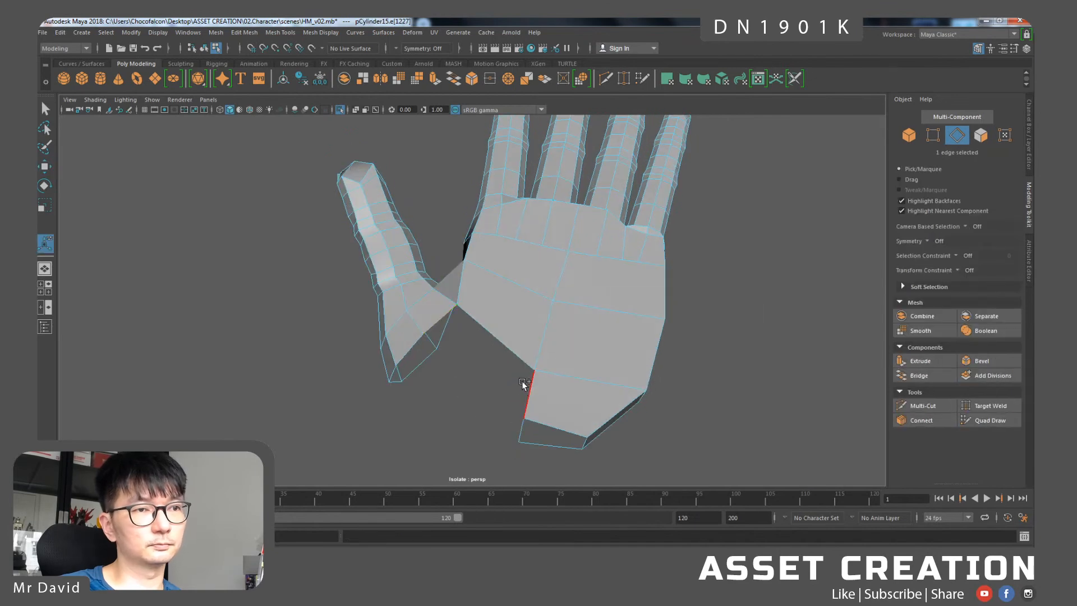
{"action": "key", "text": "g"}
- Extrude the new bridge's lower edge toward the wrist and move its outer corner vertex toward the thumb
{"action": "left_click_drag", "start_coordinate": [482, 382], "coordinate": [564, 387], "text": "alt"}
{"action": "left_click", "coordinate": [495, 368]}
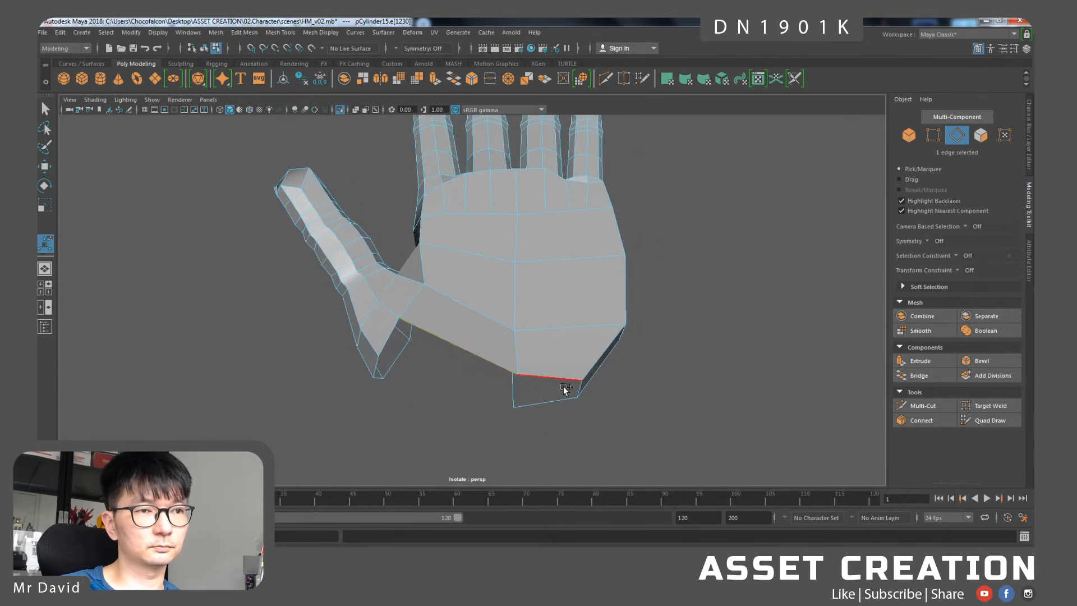
{"action": "key", "text": "w"}
{"action": "left_click_drag", "start_coordinate": [453, 290], "coordinate": [455, 380], "text": "shift"}
{"action": "key", "text": "w"}
{"action": "right_click_drag", "start_coordinate": [406, 366], "coordinate": [359, 282]}
{"action": "left_click", "coordinate": [400, 386]}
{"action": "left_click_drag", "start_coordinate": [366, 382], "coordinate": [387, 379]}
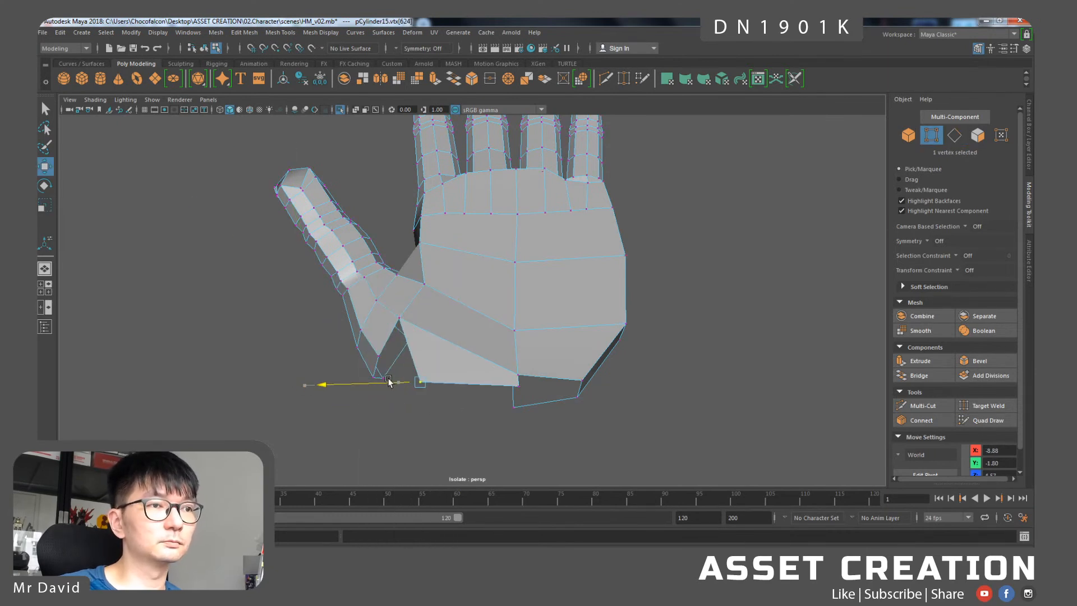
- Bridge the extruded palm strip's side edge to the thumb's facing border edge and show the mesh smoothed
{"action": "right_click_drag", "start_coordinate": [408, 281], "coordinate": [413, 264]}
{"action": "left_click_drag", "start_coordinate": [391, 421], "coordinate": [443, 269], "text": "alt"}
{"action": "left_click", "coordinate": [376, 341]}
{"action": "left_click", "coordinate": [450, 355], "text": "shift"}
{"action": "key", "text": "g"}
{"action": "key", "text": "3"}
- Extrude the thumb's two open border edges on the back of the hand toward the opposite side of the opening
{"action": "left_click", "coordinate": [488, 342]}
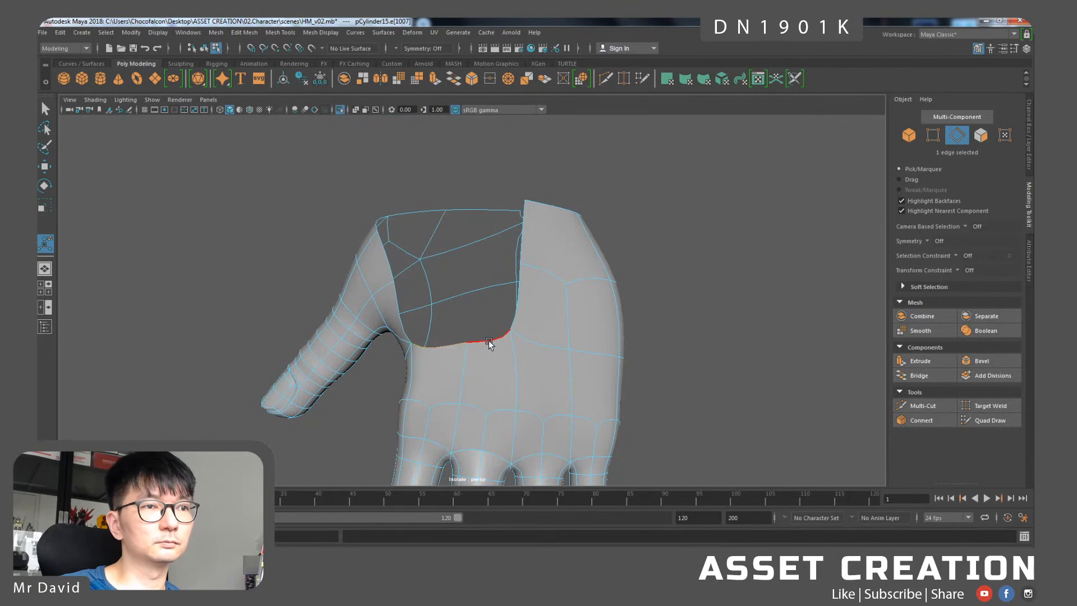
{"action": "left_click_drag", "start_coordinate": [497, 342], "coordinate": [414, 308], "text": "alt"}
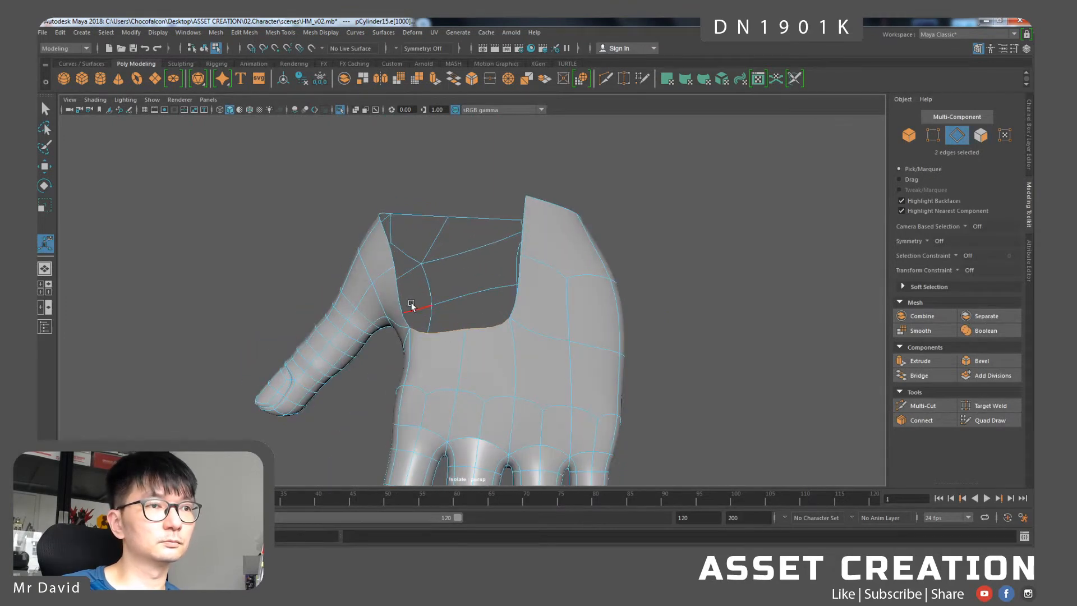
{"action": "key", "text": "q"}
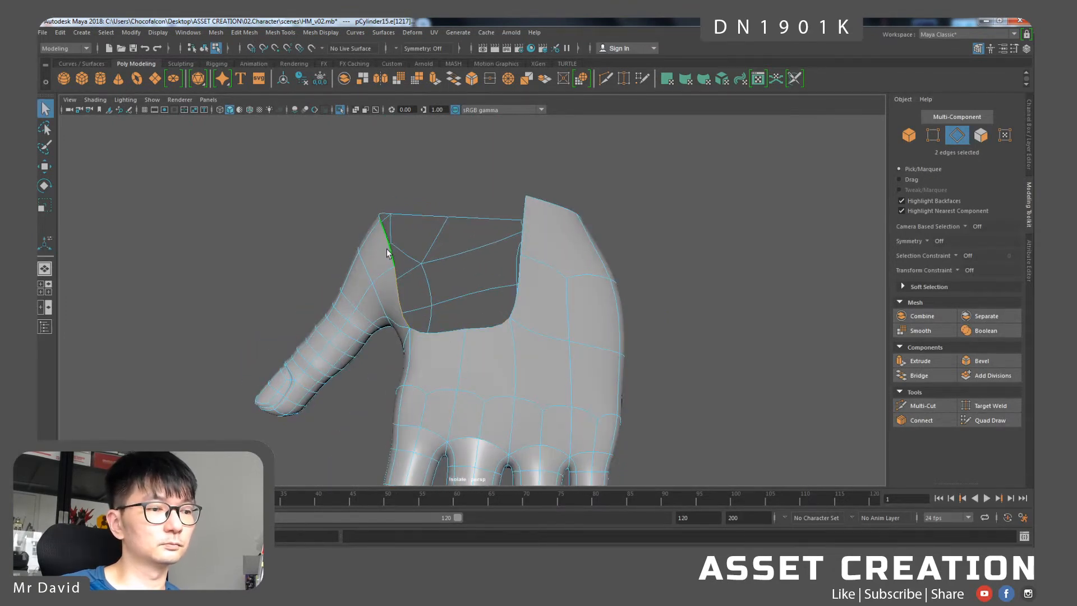
{"action": "key", "text": "w"}
{"action": "left_click_drag", "start_coordinate": [358, 276], "coordinate": [479, 271], "text": "shift"}
{"action": "key", "text": "r"}
{"action": "key", "text": "w"}
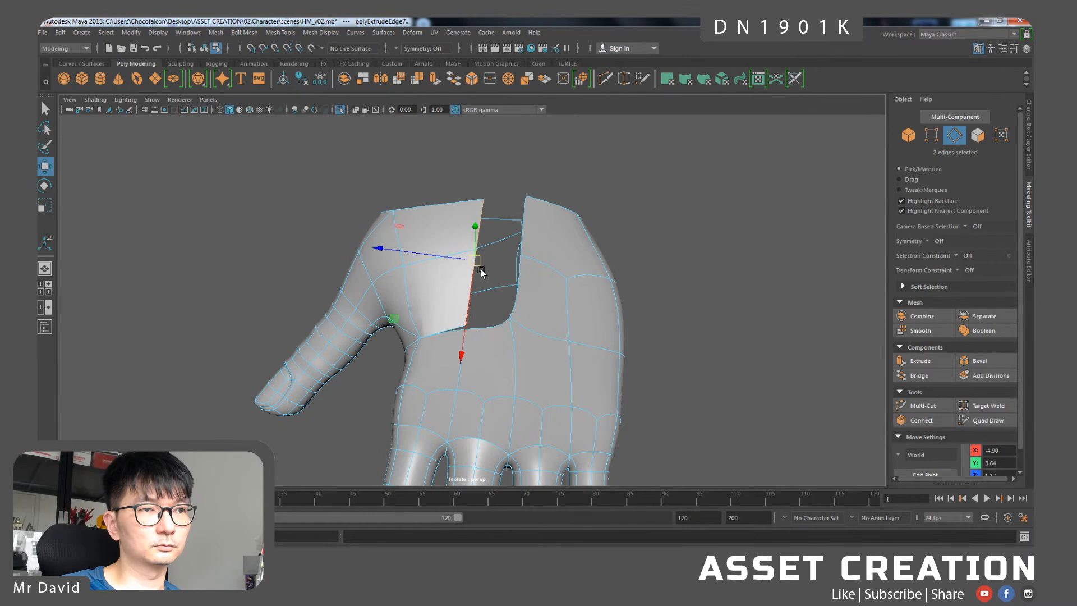
- Bridge both extruded thumb edges to the two facing edges on the back of the hand
{"action": "left_click", "coordinate": [524, 232]}
{"action": "left_click", "coordinate": [476, 231], "text": "shift"}
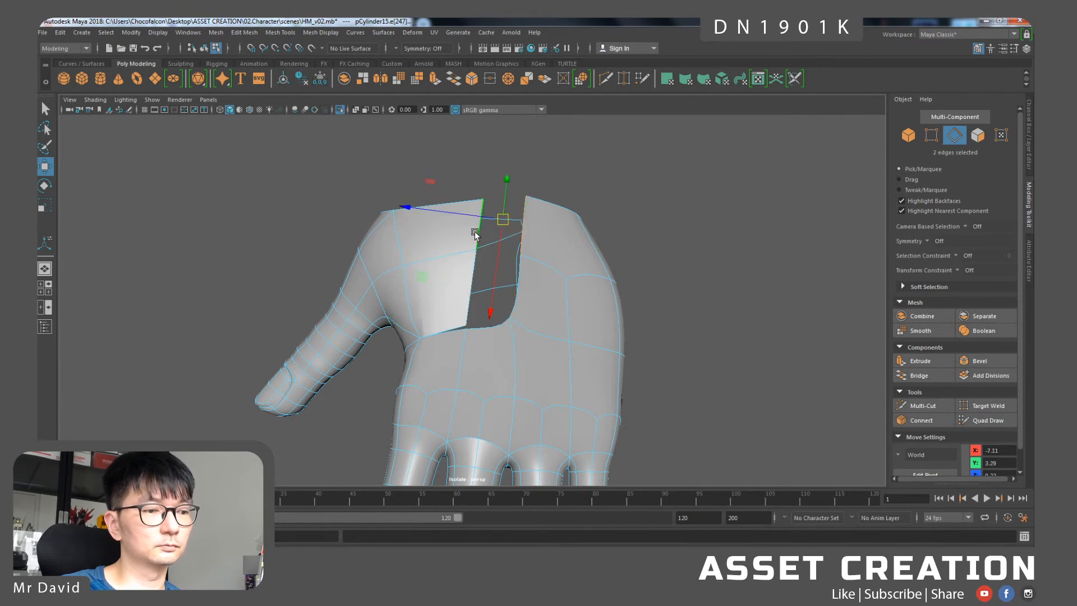
{"action": "key", "text": "g"}
{"action": "left_click", "coordinate": [469, 282]}
{"action": "left_click", "coordinate": [520, 291], "text": "shift"}
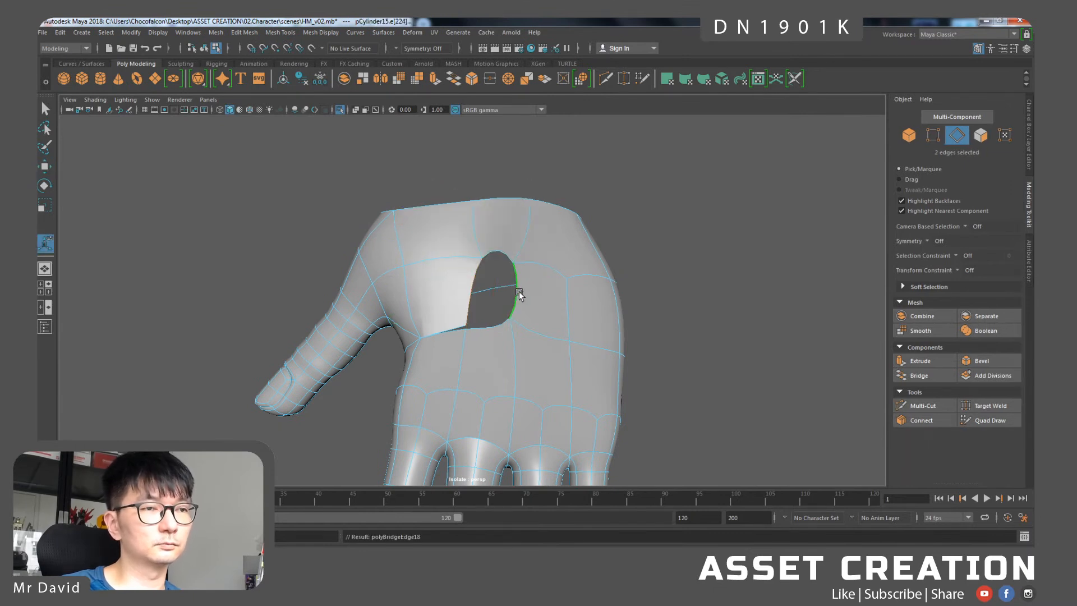
{"action": "key", "text": "g"}
- Merge the loose vertices between the new patch and the back of the hand to close the seam
{"action": "right_click_drag", "start_coordinate": [458, 303], "coordinate": [412, 289]}
{"action": "key", "text": "w"}
{"action": "left_click_drag", "start_coordinate": [445, 342], "coordinate": [504, 266], "text": "alt"}
{"action": "right_click_drag", "start_coordinate": [504, 259], "coordinate": [501, 203], "text": "shift"}
{"action": "scroll", "coordinate": [499, 259], "scroll_direction": "down", "scroll_amount": 3}
{"action": "left_click_drag", "start_coordinate": [499, 261], "coordinate": [435, 231], "text": "alt"}
{"action": "middle_click_drag", "start_coordinate": [436, 231], "coordinate": [444, 353], "text": "alt"}
{"action": "left_click_drag", "start_coordinate": [444, 353], "coordinate": [448, 376], "text": "alt"}
{"action": "middle_click_drag", "start_coordinate": [451, 369], "coordinate": [447, 351], "text": "alt"}
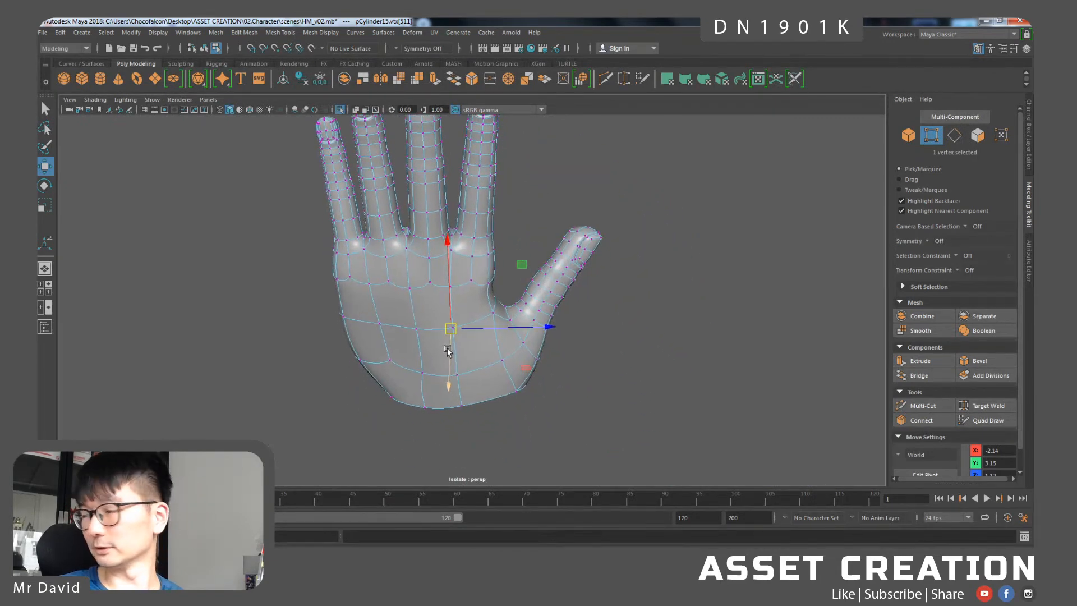
- Adjust the selected components on the back of the hand near the thumb and undo the last change
{"action": "right_click_drag", "start_coordinate": [447, 351], "coordinate": [469, 394], "text": "alt"}
{"action": "left_click_drag", "start_coordinate": [469, 394], "coordinate": [399, 333], "text": "alt"}
{"action": "key", "text": "q"}
{"action": "left_click", "coordinate": [392, 344]}
{"action": "left_click", "coordinate": [393, 324], "text": "shift"}
{"action": "key", "text": "w"}
{"action": "left_click_drag", "start_coordinate": [401, 249], "coordinate": [421, 298]}
{"action": "left_click", "coordinate": [419, 295]}
{"action": "left_click", "coordinate": [413, 249]}
{"action": "key", "text": "ctrl+z"}
- Move the vertices around the thumb's base to smooth its transition into the hand
{"action": "left_click_drag", "start_coordinate": [427, 296], "coordinate": [674, 424], "text": "alt"}
{"action": "left_click_drag", "start_coordinate": [492, 315], "coordinate": [491, 314]}
{"action": "left_click_drag", "start_coordinate": [626, 411], "coordinate": [533, 279]}
{"action": "left_click_drag", "start_coordinate": [587, 352], "coordinate": [452, 307], "text": "alt"}
{"action": "mouse_move", "coordinate": [452, 306]}
{"action": "left_mouse_down", "text": "alt"}
{"action": "mouse_move", "coordinate": [473, 291]}
{"action": "mouse_move", "coordinate": [478, 351]}
{"action": "mouse_move", "coordinate": [467, 370]}
{"action": "left_mouse_up", "text": "alt"}
{"action": "left_click_drag", "start_coordinate": [500, 333], "coordinate": [487, 308]}
{"action": "scroll", "coordinate": [493, 318], "scroll_direction": "up", "scroll_amount": 3}
- Select the two neighbouring edges on the web between thumb and index finger and connect them
{"action": "left_click_drag", "start_coordinate": [495, 361], "coordinate": [447, 358], "text": "alt"}
{"action": "right_click_drag", "start_coordinate": [446, 281], "coordinate": [446, 253]}
{"action": "left_click", "coordinate": [430, 346]}
{"action": "left_click", "coordinate": [389, 351], "text": "shift"}
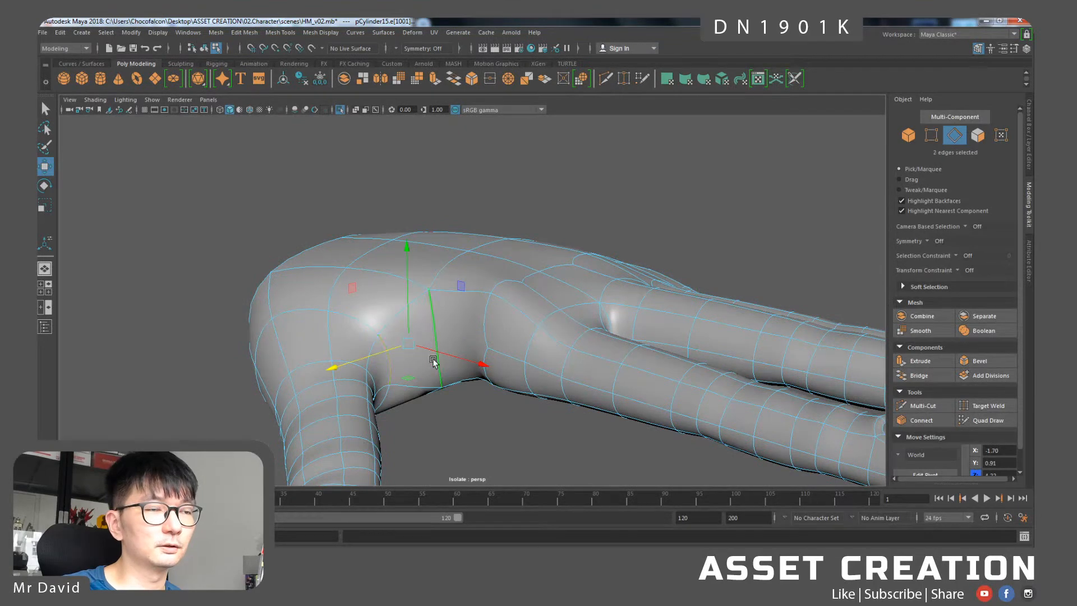
{"action": "left_click_drag", "start_coordinate": [389, 351], "coordinate": [411, 342], "text": "alt"}
{"action": "right_click_drag", "start_coordinate": [419, 337], "coordinate": [414, 485], "text": "shift"}
- Connect the vertices across the thumb web to continue the new edge toward the index knuckle
{"action": "right_click_drag", "start_coordinate": [420, 280], "coordinate": [377, 291]}
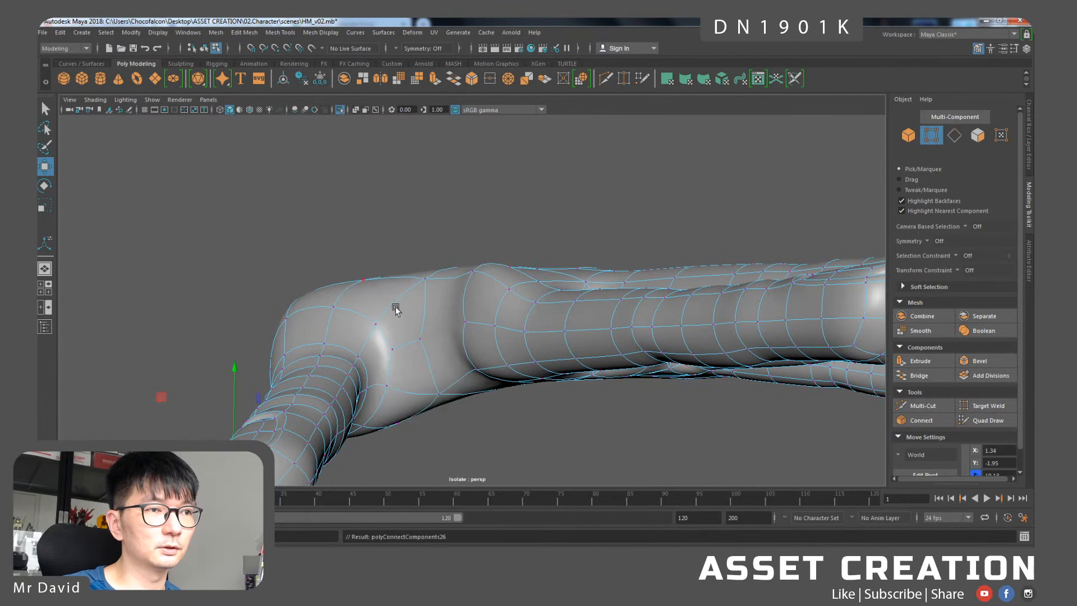
{"action": "left_click", "coordinate": [466, 320], "text": "shift"}
{"action": "key", "text": "g"}
{"action": "left_click_drag", "start_coordinate": [447, 375], "coordinate": [448, 320], "text": "alt"}
{"action": "left_click", "coordinate": [469, 267], "text": "shift"}
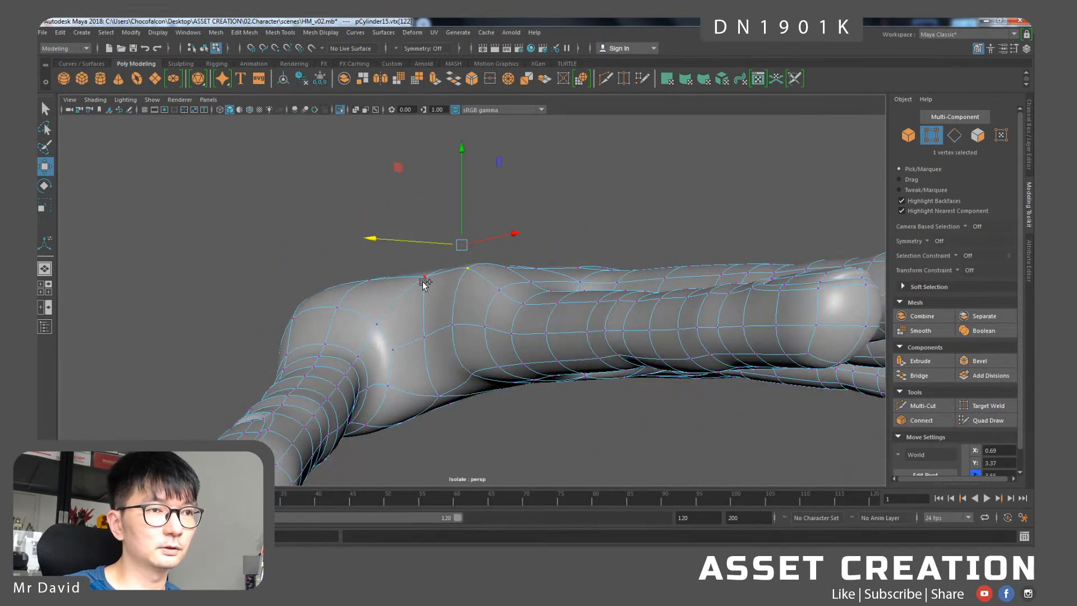
- Move the thumb web vertex outward along the Z axis with the mesh shown unsmoothed
{"action": "left_click_drag", "start_coordinate": [443, 213], "coordinate": [382, 332]}
{"action": "key", "text": "1"}
{"action": "left_click", "coordinate": [422, 296]}
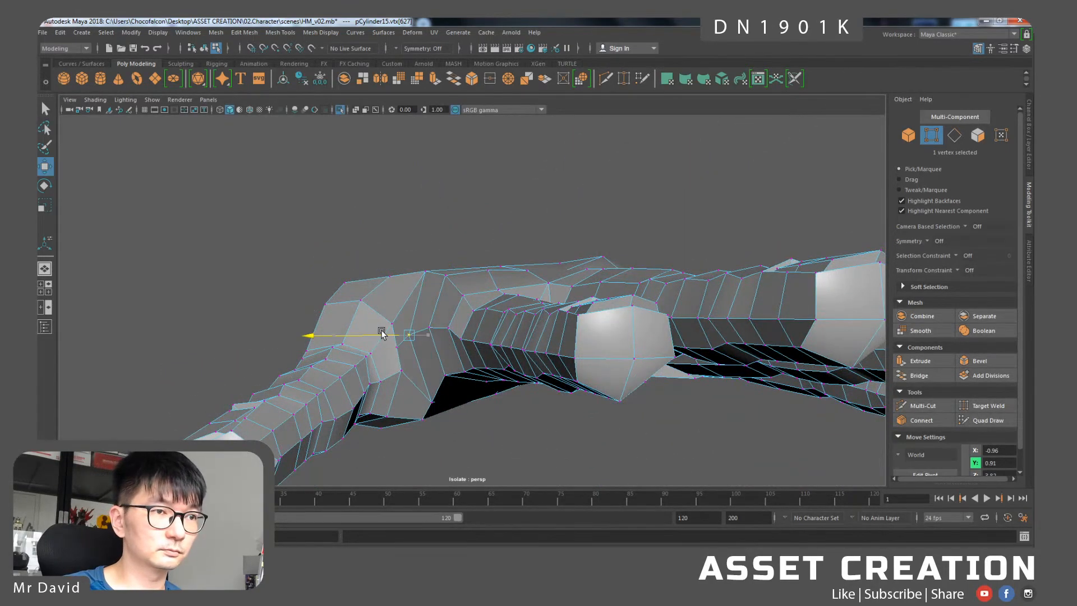
{"action": "left_click_drag", "start_coordinate": [471, 413], "coordinate": [483, 377], "text": "alt"}
{"action": "left_click", "coordinate": [425, 407]}
{"action": "left_click_drag", "start_coordinate": [421, 426], "coordinate": [418, 372], "text": "alt"}
- Connect the vertices below the thumb web and collapse the short edge beside the thumb's base
{"action": "left_click_drag", "start_coordinate": [424, 399], "coordinate": [403, 352], "text": "alt"}
{"action": "left_click", "coordinate": [394, 323], "text": "shift"}
{"action": "right_click_drag", "start_coordinate": [399, 324], "coordinate": [408, 249], "text": "shift"}
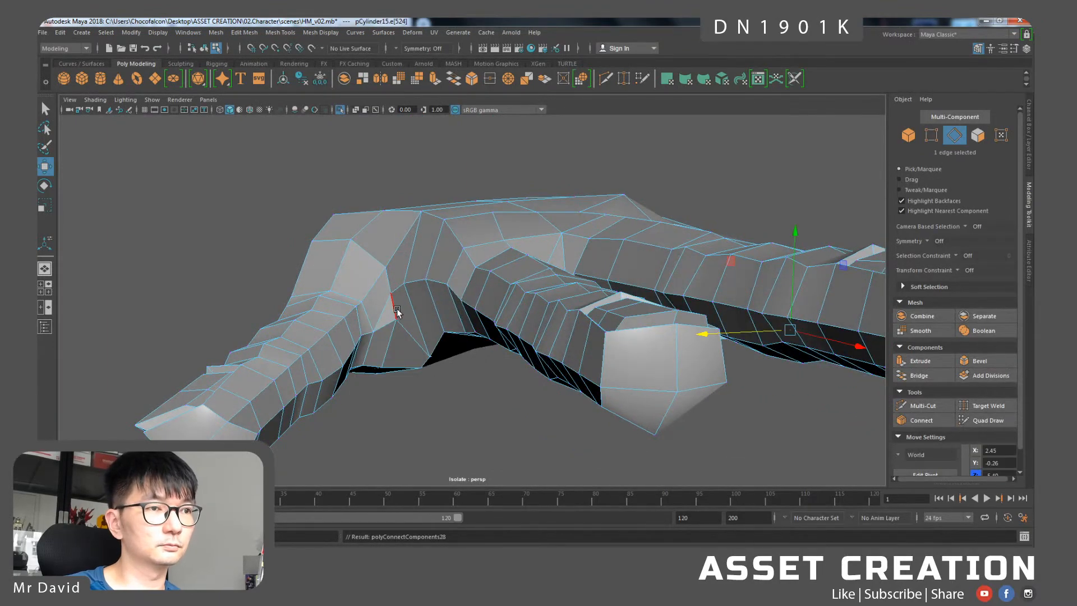
{"action": "left_click_drag", "start_coordinate": [406, 348], "coordinate": [397, 308], "text": "alt"}
{"action": "left_click", "coordinate": [395, 312]}
{"action": "right_click_drag", "start_coordinate": [395, 311], "coordinate": [401, 247], "text": "shift"}
- Select the crosswise palm edges beside the thumb's base and connect them with a new edge
{"action": "left_click_drag", "start_coordinate": [408, 286], "coordinate": [434, 298], "text": "alt"}
{"action": "right_click_drag", "start_coordinate": [433, 281], "coordinate": [437, 237]}
{"action": "left_click", "coordinate": [426, 288]}
{"action": "left_click", "coordinate": [429, 314]}
{"action": "left_click", "coordinate": [530, 410], "text": "shift"}
{"action": "right_click_drag", "start_coordinate": [494, 377], "coordinate": [476, 528], "text": "shift"}
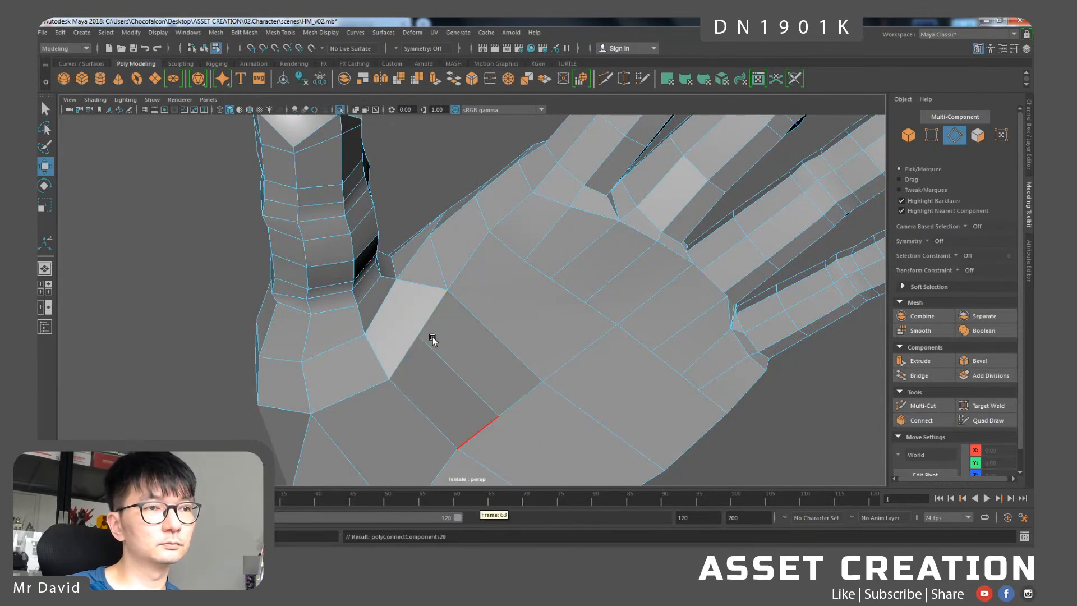
- Connect the new palm edge to the thumb-base face and delete the redundant edge above it
{"action": "right_click_drag", "start_coordinate": [414, 284], "coordinate": [439, 253]}
{"action": "left_click", "coordinate": [425, 334], "text": "shift"}
{"action": "key", "text": "g"}
{"action": "left_click", "coordinate": [431, 285]}
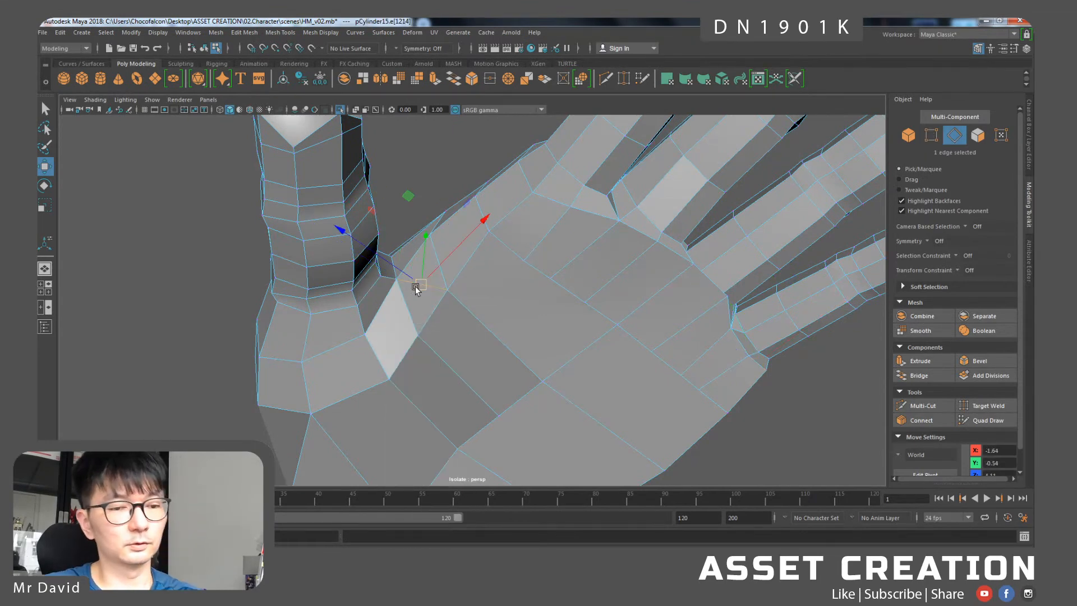
{"action": "key", "text": "Delete"}
{"action": "scroll", "coordinate": [473, 310], "scroll_direction": "down", "scroll_amount": 3}
{"action": "left_click_drag", "start_coordinate": [474, 310], "coordinate": [521, 289], "text": "alt"}
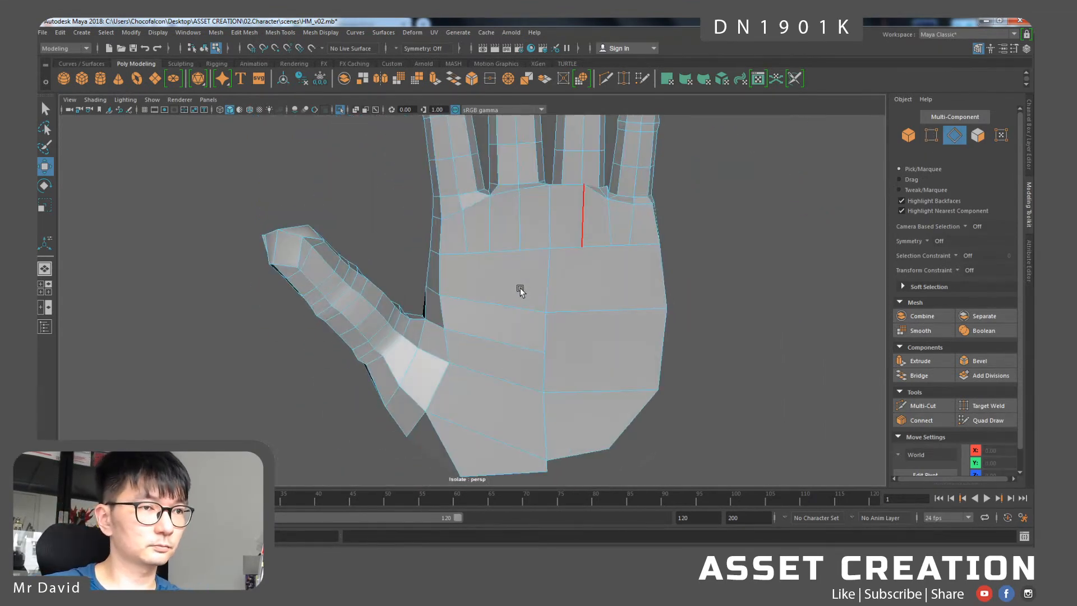
- Show the hand smoothed and move the two crosswise palm edges beside the thumb's base along the X axis
{"action": "key", "text": "3"}
{"action": "right_click_drag", "start_coordinate": [471, 313], "coordinate": [426, 285]}
{"action": "left_click", "coordinate": [454, 295]}
{"action": "mouse_move", "coordinate": [457, 312]}
{"action": "left_mouse_down", "text": "alt"}
{"action": "mouse_move", "coordinate": [497, 329]}
{"action": "mouse_move", "coordinate": [534, 376]}
{"action": "mouse_move", "coordinate": [517, 348]}
{"action": "mouse_move", "coordinate": [465, 334]}
{"action": "mouse_move", "coordinate": [530, 387]}
{"action": "mouse_move", "coordinate": [440, 292]}
{"action": "mouse_move", "coordinate": [427, 297]}
{"action": "mouse_move", "coordinate": [481, 301]}
{"action": "mouse_move", "coordinate": [500, 316]}
{"action": "mouse_move", "coordinate": [452, 293]}
{"action": "left_mouse_up", "text": "alt"}
{"action": "right_click_drag", "start_coordinate": [447, 284], "coordinate": [448, 253]}
{"action": "left_click", "coordinate": [437, 297]}
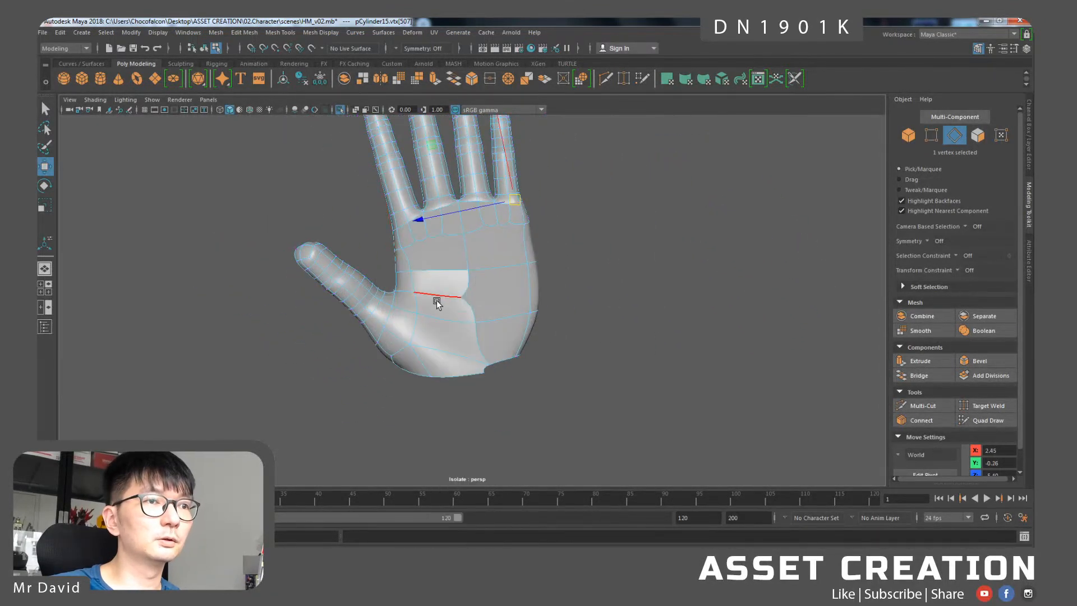
{"action": "left_click", "coordinate": [428, 289]}
{"action": "left_click_drag", "start_coordinate": [424, 238], "coordinate": [427, 237]}
{"action": "left_click_drag", "start_coordinate": [432, 247], "coordinate": [493, 312], "text": "alt"}
{"action": "scroll", "coordinate": [488, 315], "scroll_direction": "up", "scroll_amount": 3}
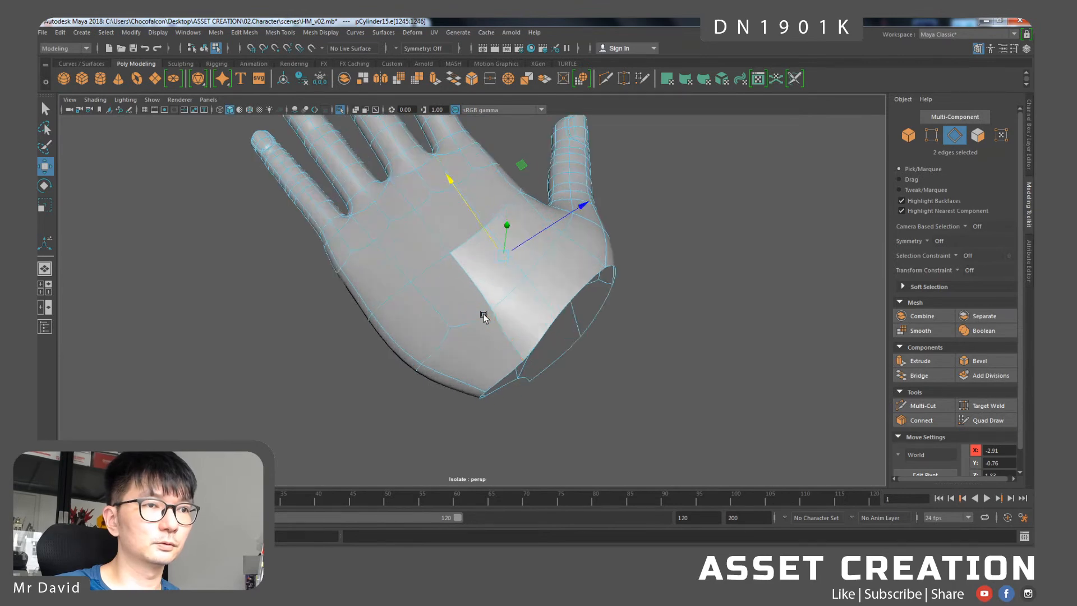
- Join the split vertices where the thumb patch meets the palm at the wrist border
{"action": "right_click_drag", "start_coordinate": [492, 324], "coordinate": [442, 282]}
{"action": "left_click", "coordinate": [450, 327]}
{"action": "left_click", "coordinate": [524, 356], "text": "shift"}
{"action": "left_click", "coordinate": [539, 370]}
{"action": "left_click_drag", "start_coordinate": [539, 370], "coordinate": [471, 269], "text": "alt"}
- Select the wrist opening's border loop, scale it narrower along Z, and move it away from the thumb side
{"action": "left_click", "coordinate": [446, 434]}
{"action": "left_click", "coordinate": [459, 290]}
{"action": "key", "text": "r"}
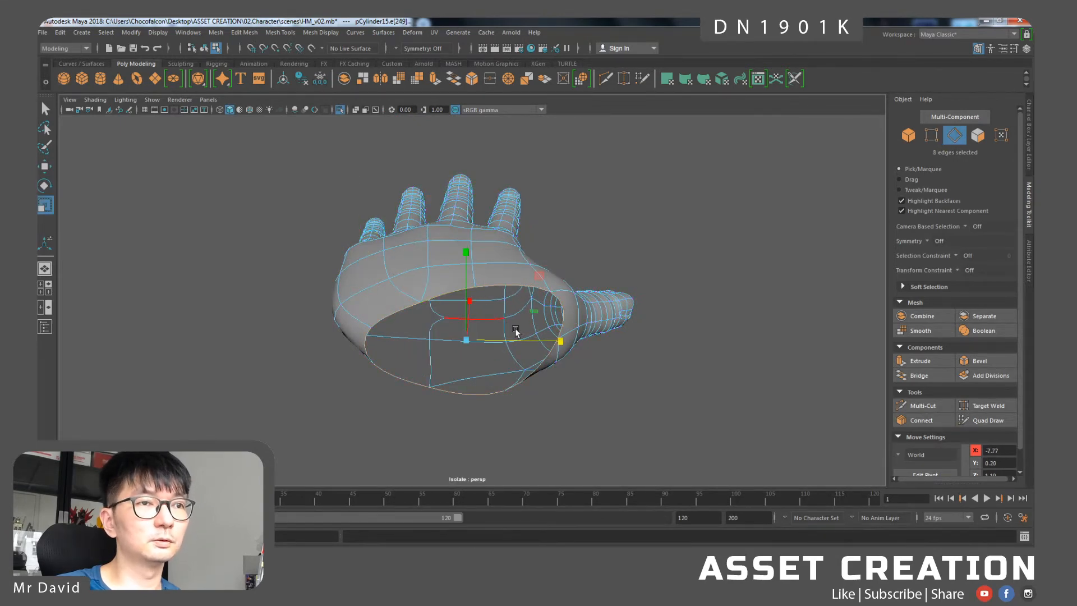
{"action": "double_click", "coordinate": [544, 341]}
{"action": "key", "text": "w"}
{"action": "left_click_drag", "start_coordinate": [529, 344], "coordinate": [519, 343]}
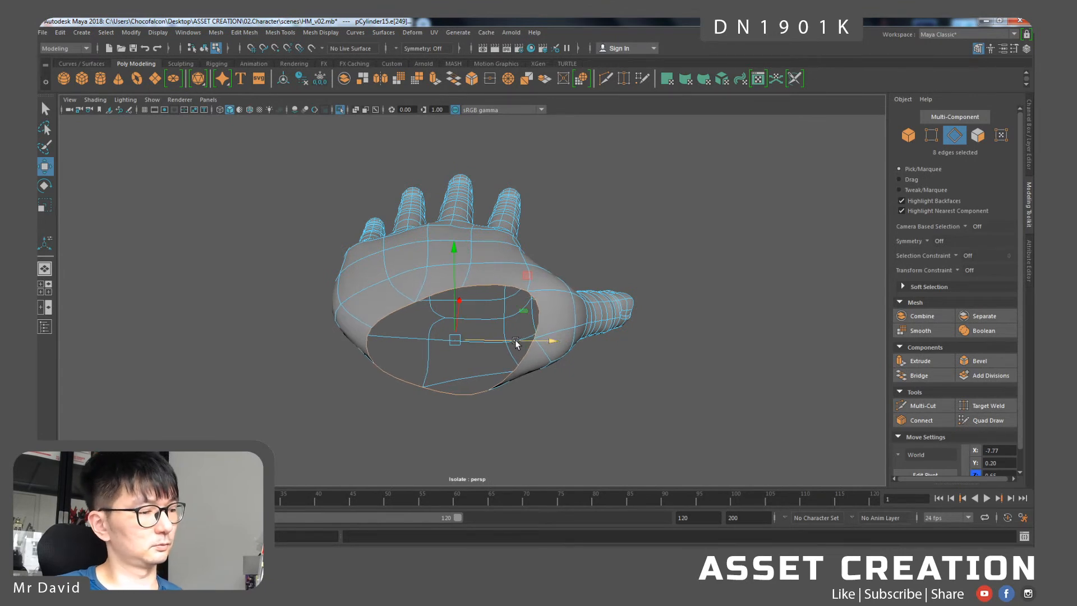
{"action": "left_click_drag", "start_coordinate": [424, 365], "coordinate": [422, 359], "text": "alt"}
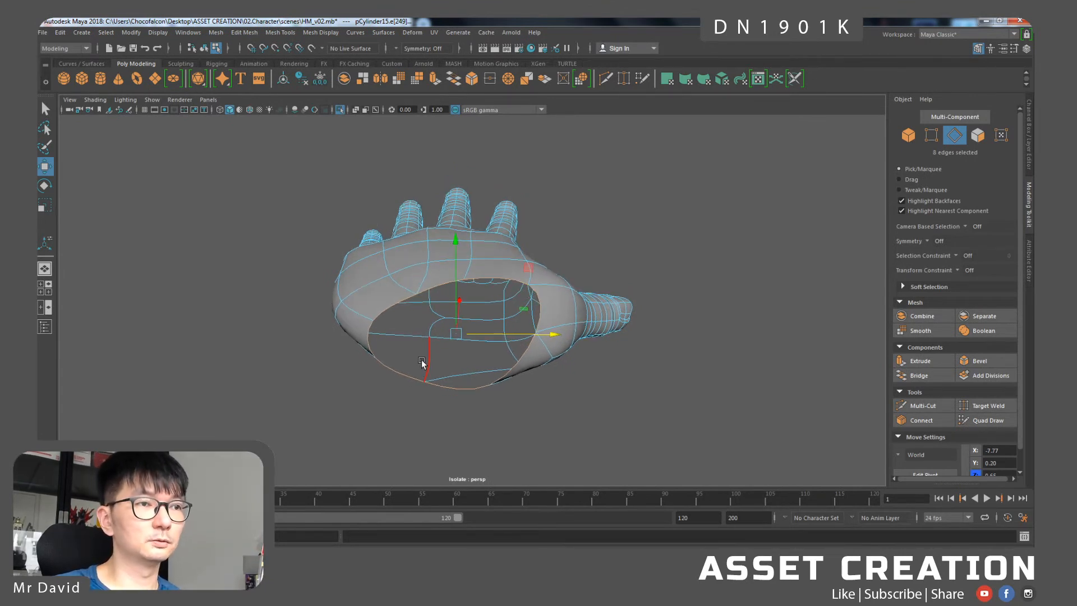
- Scale the wrist opening's border edges vertically to refine the outline of the opening
{"action": "left_click", "coordinate": [368, 328]}
{"action": "key", "text": "r"}
{"action": "left_click_drag", "start_coordinate": [361, 242], "coordinate": [371, 211]}
{"action": "left_click", "coordinate": [439, 288]}
{"action": "left_click_drag", "start_coordinate": [448, 209], "coordinate": [440, 226]}
{"action": "left_click_drag", "start_coordinate": [438, 264], "coordinate": [439, 267]}
{"action": "left_click_drag", "start_coordinate": [448, 303], "coordinate": [454, 331], "text": "alt"}
- Select individual vertices around the wrist opening and move them up along the Y axis to round the surface
{"action": "right_click_drag", "start_coordinate": [455, 331], "coordinate": [401, 281]}
{"action": "left_click", "coordinate": [438, 337]}
{"action": "key", "text": "w"}
{"action": "mouse_move", "coordinate": [408, 316]}
{"action": "left_mouse_down", "text": "alt"}
{"action": "mouse_move", "coordinate": [416, 339]}
{"action": "mouse_move", "coordinate": [419, 321]}
{"action": "left_mouse_up", "text": "alt"}
{"action": "left_click", "coordinate": [420, 340]}
{"action": "left_click", "coordinate": [402, 303]}
{"action": "left_click", "coordinate": [458, 309], "text": "shift"}
{"action": "left_click_drag", "start_coordinate": [421, 253], "coordinate": [469, 283]}
{"action": "left_click", "coordinate": [450, 283]}
{"action": "left_click", "coordinate": [399, 273], "text": "shift"}
{"action": "left_click", "coordinate": [455, 275]}
{"action": "left_click", "coordinate": [443, 270]}
{"action": "left_click_drag", "start_coordinate": [453, 236], "coordinate": [454, 224]}
{"action": "left_click_drag", "start_coordinate": [526, 255], "coordinate": [469, 274], "text": "alt"}
- Return to object selection and assign the existing blinn1 material to the whole hand
{"action": "right_click_drag", "start_coordinate": [469, 275], "coordinate": [502, 250]}
{"action": "left_click", "coordinate": [550, 239]}
{"action": "scroll", "coordinate": [550, 239], "scroll_direction": "down", "scroll_amount": 4}
{"action": "left_click_drag", "start_coordinate": [550, 239], "coordinate": [493, 281], "text": "alt"}
{"action": "scroll", "coordinate": [459, 315], "scroll_direction": "up", "scroll_amount": 3}
{"action": "left_click", "coordinate": [467, 302]}
{"action": "right_click_drag", "start_coordinate": [466, 281], "coordinate": [449, 567]}
{"action": "right_click_drag", "start_coordinate": [553, 544], "coordinate": [550, 535]}
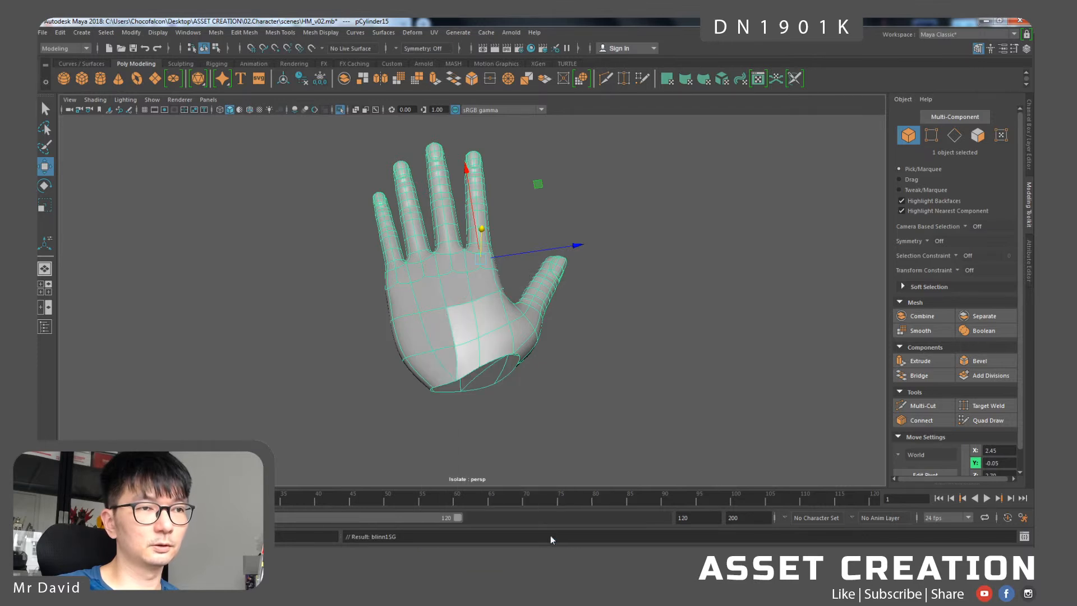
- Examine the smoothed hand from the back, around the fingers and at the wrist, without and with its wireframe
{"action": "left_click", "coordinate": [599, 330]}
{"action": "scroll", "coordinate": [490, 312], "scroll_direction": "up", "scroll_amount": 2}
{"action": "left_click_drag", "start_coordinate": [490, 312], "coordinate": [476, 399], "text": "alt"}
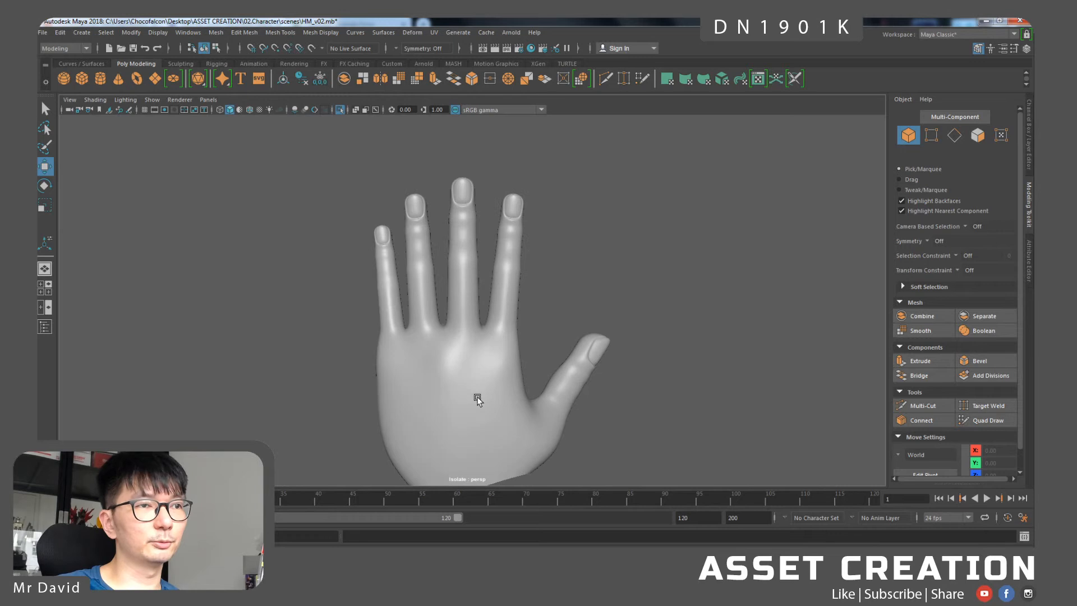
{"action": "middle_click_drag", "start_coordinate": [476, 399], "coordinate": [461, 346], "text": "alt"}
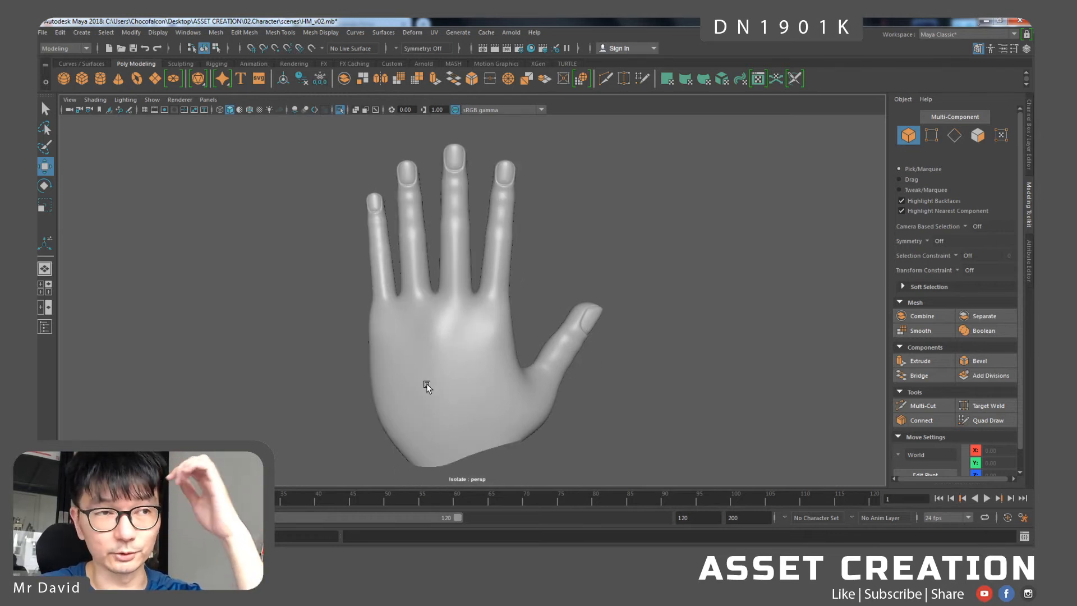
{"action": "scroll", "coordinate": [486, 273], "scroll_direction": "up", "scroll_amount": 3}
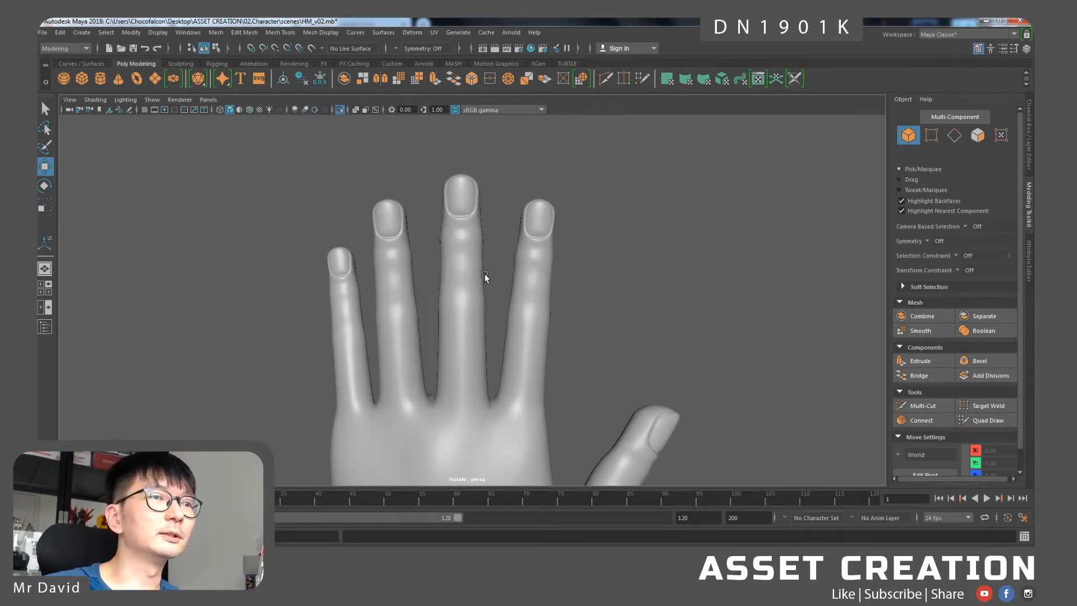
{"action": "mouse_move", "coordinate": [430, 247]}
{"action": "left_mouse_down", "text": "alt"}
{"action": "mouse_move", "coordinate": [469, 257]}
{"action": "mouse_move", "coordinate": [500, 233]}
{"action": "mouse_move", "coordinate": [444, 235]}
{"action": "left_mouse_up", "text": "alt"}
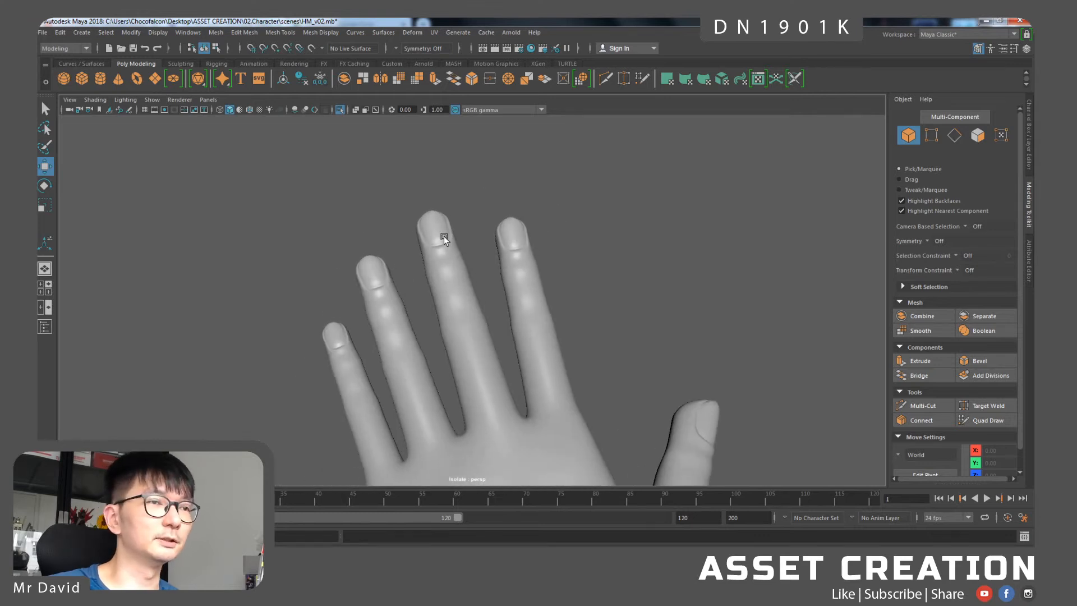
{"action": "scroll", "coordinate": [520, 291], "scroll_direction": "down", "scroll_amount": 3}
{"action": "left_click_drag", "start_coordinate": [521, 291], "coordinate": [500, 304], "text": "alt"}
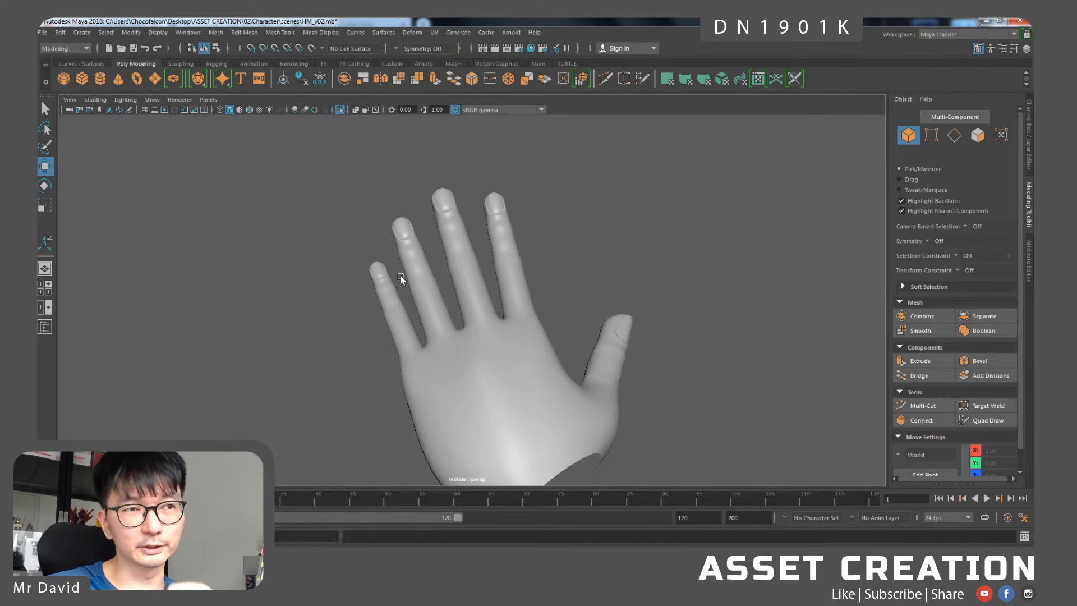
{"action": "left_click_drag", "start_coordinate": [446, 257], "coordinate": [442, 285], "text": "alt"}
{"action": "left_click", "coordinate": [456, 236]}
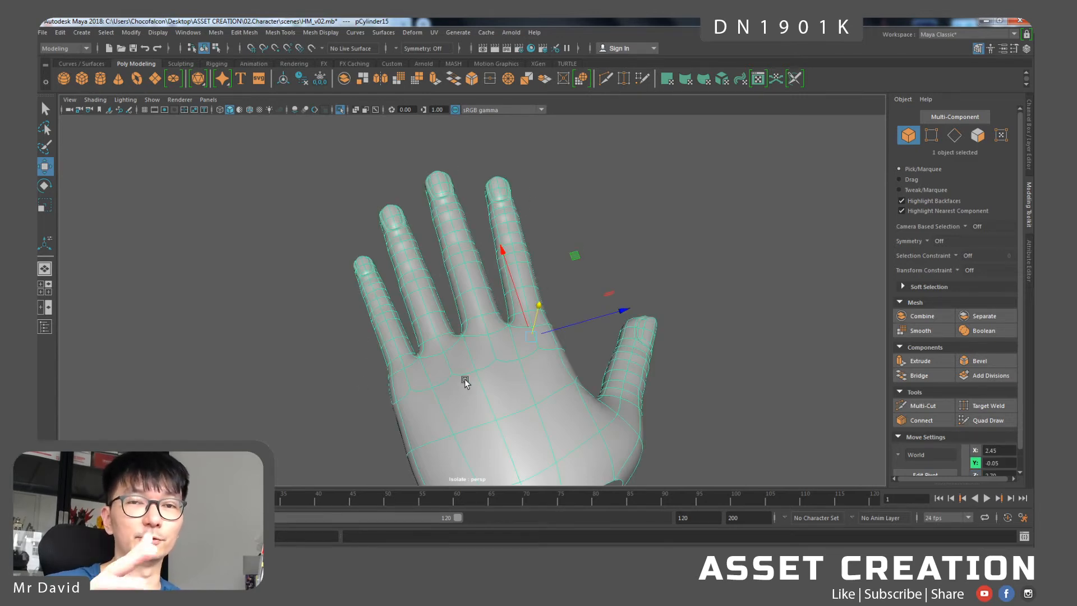
{"action": "left_click_drag", "start_coordinate": [633, 339], "coordinate": [520, 362], "text": "alt"}
{"action": "middle_click_drag", "start_coordinate": [520, 362], "coordinate": [499, 318], "text": "alt"}
{"action": "left_click_drag", "start_coordinate": [499, 317], "coordinate": [490, 341], "text": "alt"}
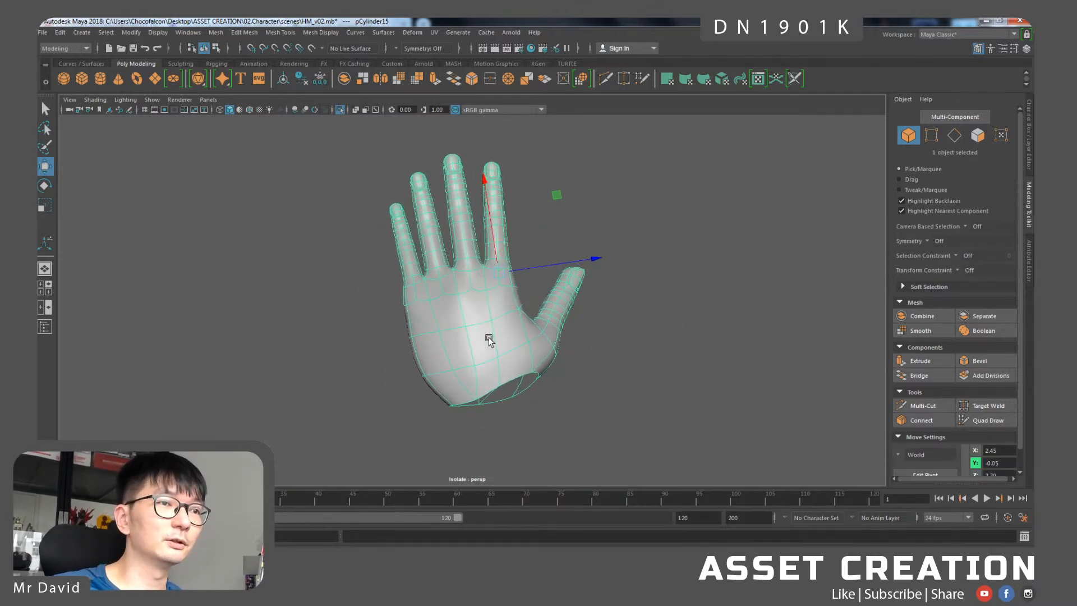
- Move the wrist corner vertices and the hand-edge vertices below the little finger along the Z axis
{"action": "scroll", "coordinate": [486, 340], "scroll_direction": "up", "scroll_amount": 3}
{"action": "right_click_drag", "start_coordinate": [449, 280], "coordinate": [398, 281]}
{"action": "left_click_drag", "start_coordinate": [398, 280], "coordinate": [420, 339], "text": "alt"}
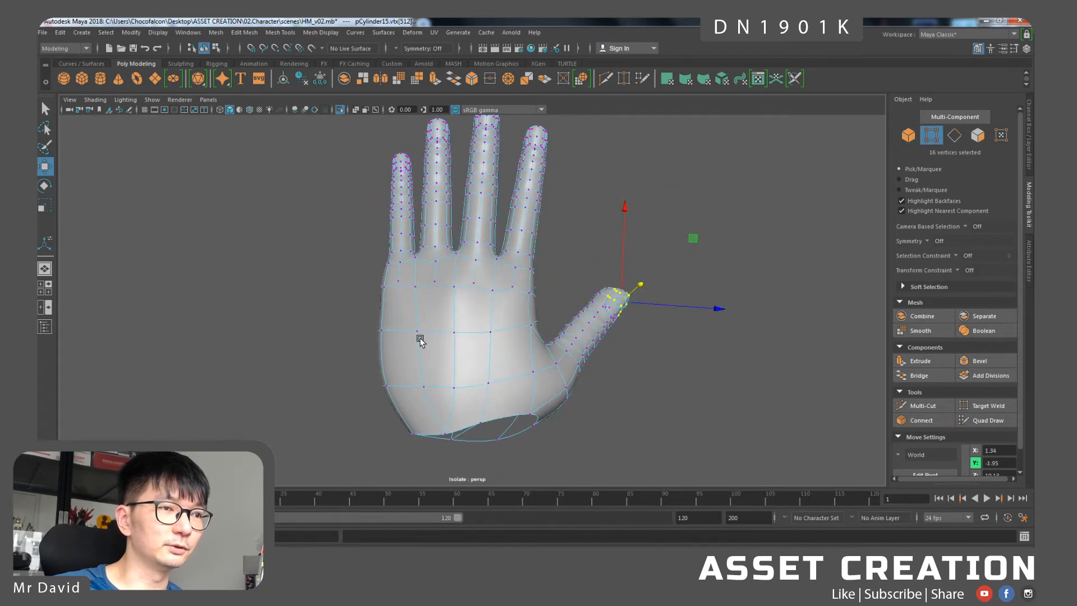
{"action": "left_click_drag", "start_coordinate": [419, 424], "coordinate": [446, 475]}
{"action": "left_click_drag", "start_coordinate": [458, 386], "coordinate": [465, 390]}
{"action": "scroll", "coordinate": [361, 305], "scroll_direction": "up", "scroll_amount": 2}
{"action": "left_click_drag", "start_coordinate": [378, 300], "coordinate": [379, 299]}
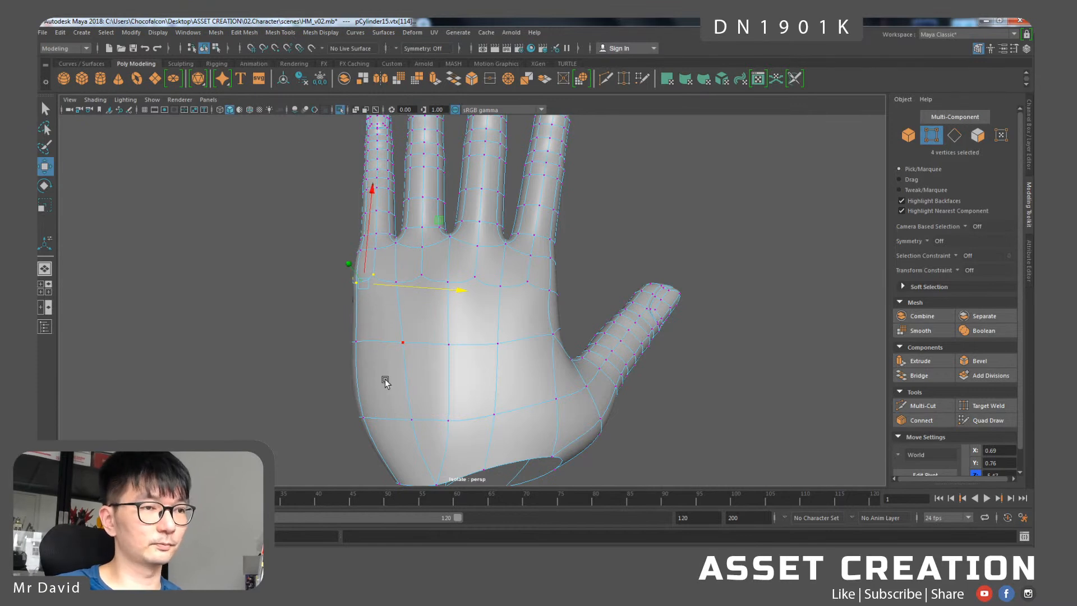
- Select the wrist border's vertex loop and scale it flat along the X axis
{"action": "middle_click_drag", "start_coordinate": [391, 418], "coordinate": [406, 359], "text": "alt"}
{"action": "left_click_drag", "start_coordinate": [392, 421], "coordinate": [469, 343]}
{"action": "left_click", "coordinate": [515, 382]}
{"action": "double_click", "coordinate": [461, 370], "text": "shift"}
{"action": "key", "text": "r"}
{"action": "left_click_drag", "start_coordinate": [489, 307], "coordinate": [368, 375]}
{"action": "key", "text": "w"}
- Extrude the wrist border loop outward along X to form the start of the forearm and scale it slightly smaller
{"action": "left_click_drag", "start_coordinate": [429, 360], "coordinate": [422, 357], "text": "alt"}
{"action": "right_click_drag", "start_coordinate": [405, 303], "coordinate": [404, 250]}
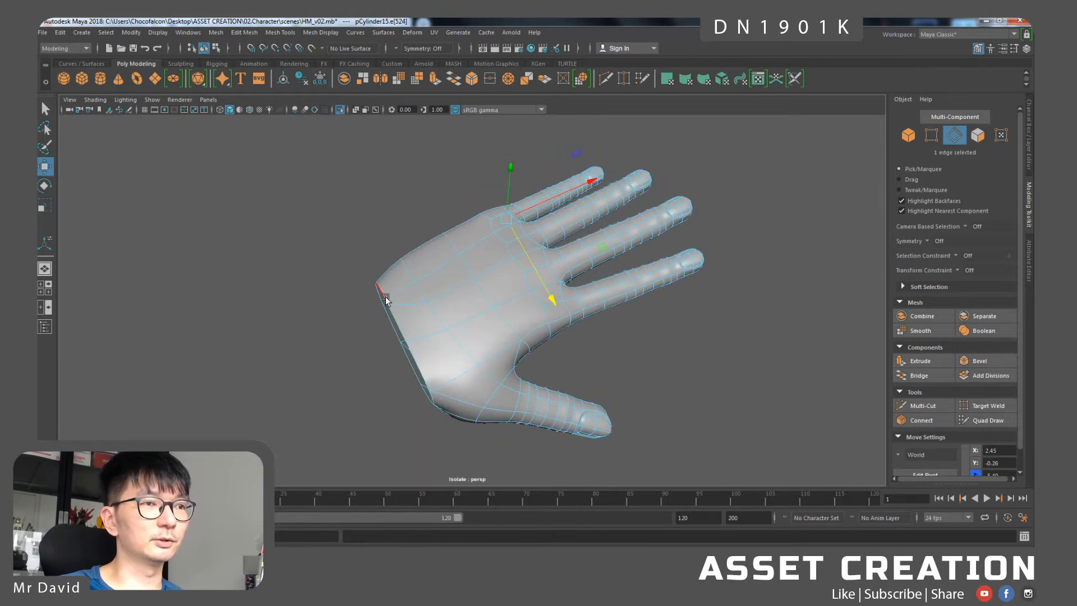
{"action": "left_click_drag", "start_coordinate": [461, 321], "coordinate": [435, 334], "text": "shift"}
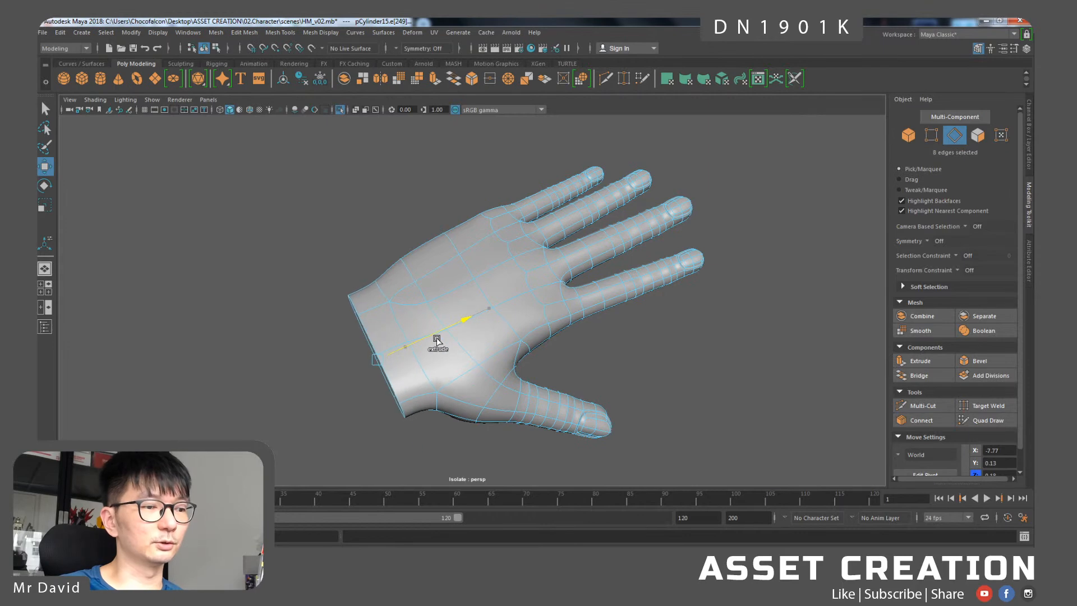
{"action": "key", "text": "r"}
{"action": "left_click_drag", "start_coordinate": [379, 362], "coordinate": [376, 364]}
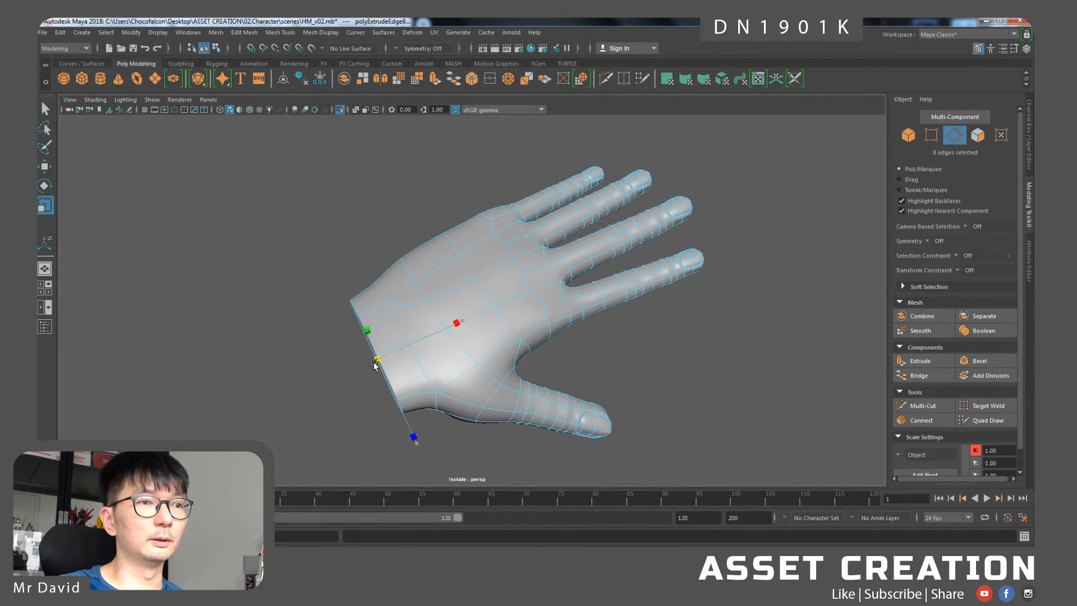
{"action": "key", "text": "w"}
{"action": "left_click_drag", "start_coordinate": [537, 404], "coordinate": [578, 367], "text": "alt"}
{"action": "scroll", "coordinate": [578, 367], "scroll_direction": "up", "scroll_amount": 5}
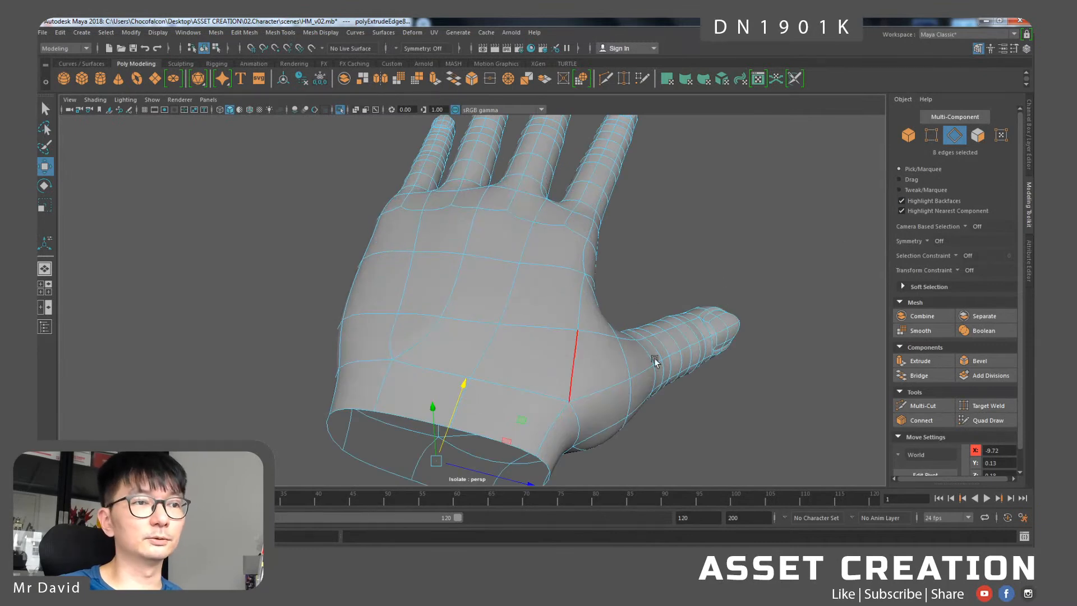
{"action": "left_click", "coordinate": [379, 401]}
{"action": "double_click", "coordinate": [365, 410]}
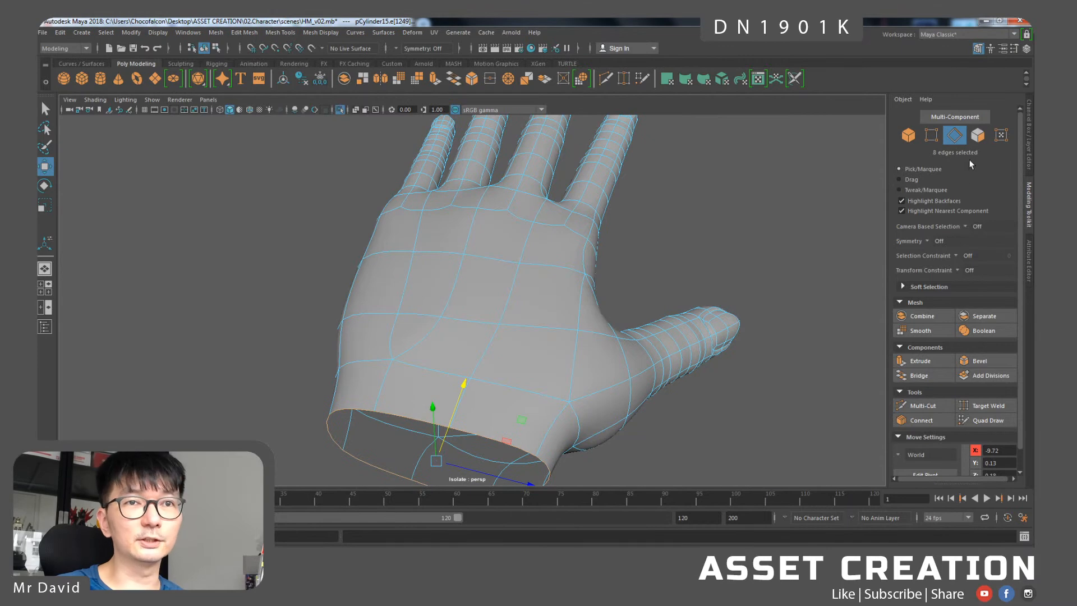
- Examine the edge flow on the back of the hand and compare it with the hand.jpg reference in Microsoft Teams
{"action": "scroll", "coordinate": [549, 301], "scroll_direction": "down", "scroll_amount": 3}
{"action": "left_click_drag", "start_coordinate": [548, 301], "coordinate": [436, 246], "text": "alt"}
{"action": "left_click", "coordinate": [439, 303]}
{"action": "scroll", "coordinate": [440, 296], "scroll_direction": "up", "scroll_amount": 2}
{"action": "left_click_drag", "start_coordinate": [434, 255], "coordinate": [488, 306], "text": "alt"}
{"action": "left_click", "coordinate": [478, 320]}
{"action": "right_click_drag", "start_coordinate": [509, 282], "coordinate": [510, 252]}
{"action": "left_click_drag", "start_coordinate": [510, 302], "coordinate": [465, 238], "text": "alt"}
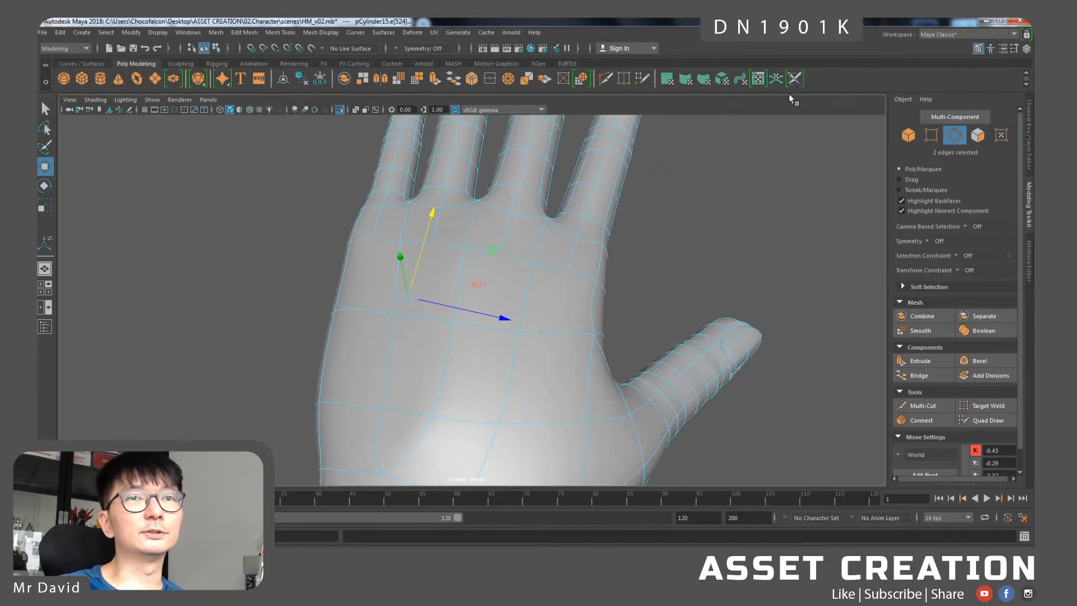
{"action": "key", "text": "alt+Tab"}
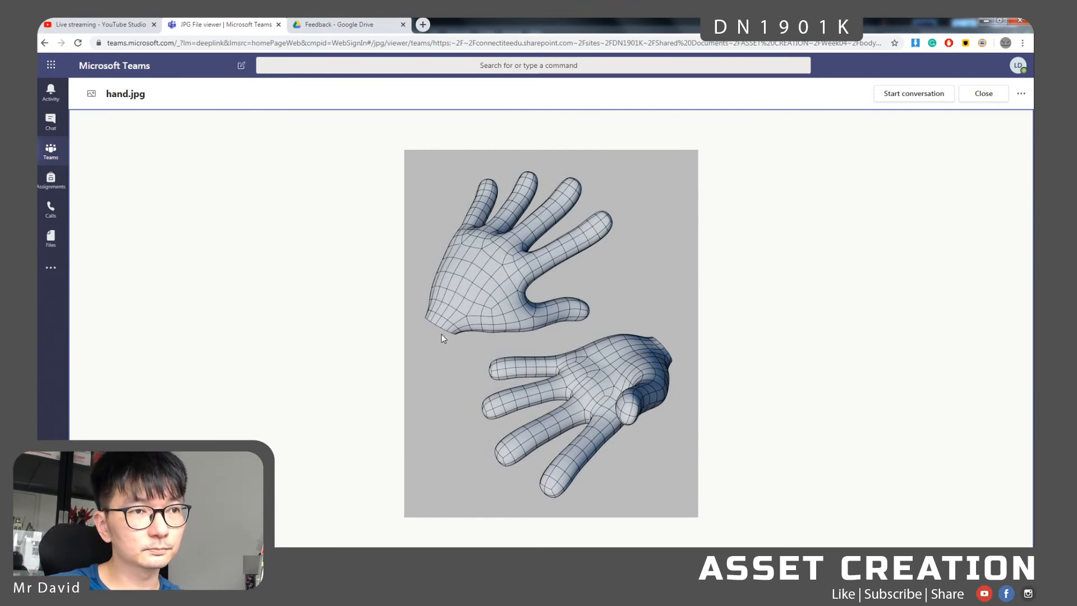
{"action": "key", "text": "alt+Tab"}
{"action": "left_click_drag", "start_coordinate": [488, 272], "coordinate": [435, 265], "text": "alt"}
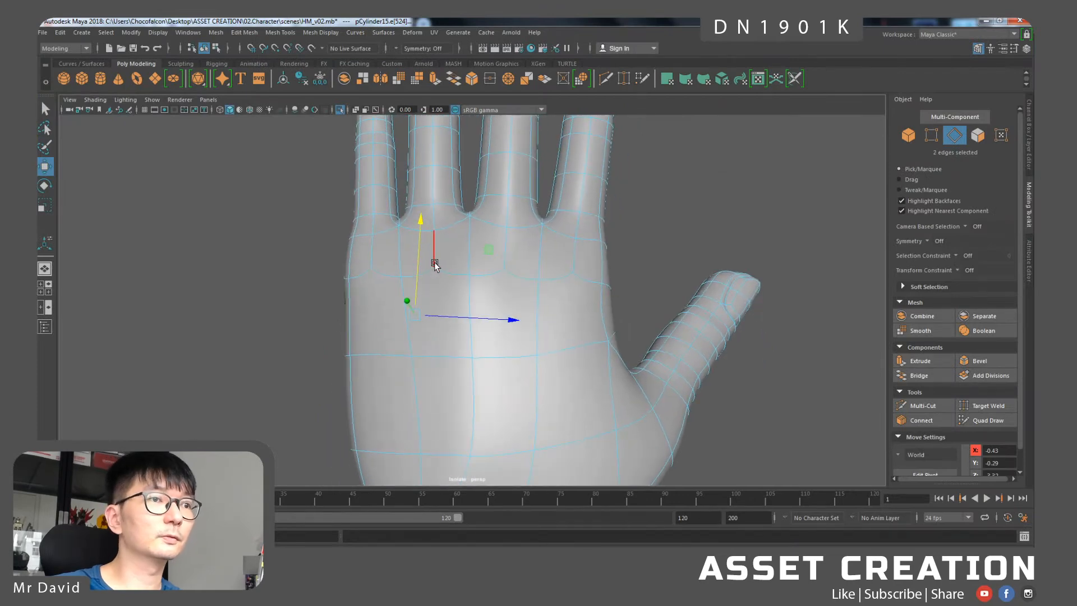
- Extrude the two faces at the base of the little finger on the back of the hand and scale them inward
{"action": "right_click_drag", "start_coordinate": [567, 267], "coordinate": [567, 294]}
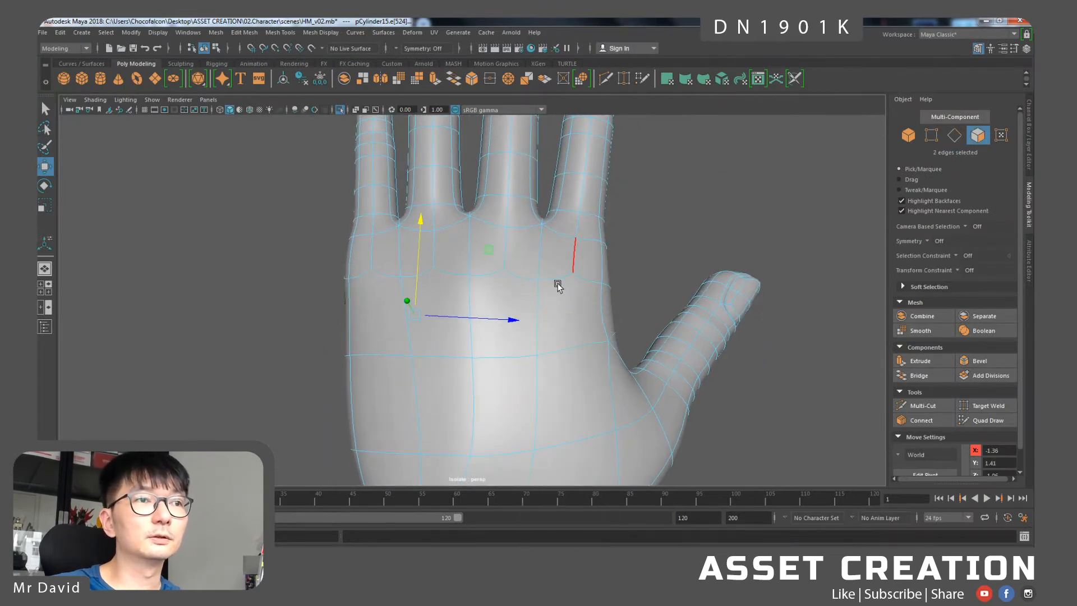
{"action": "left_click", "coordinate": [369, 254]}
{"action": "left_click", "coordinate": [389, 245], "text": "shift"}
{"action": "middle_click_drag", "start_coordinate": [396, 291], "coordinate": [461, 331], "text": "alt"}
{"action": "scroll", "coordinate": [469, 332], "scroll_direction": "up", "scroll_amount": 4}
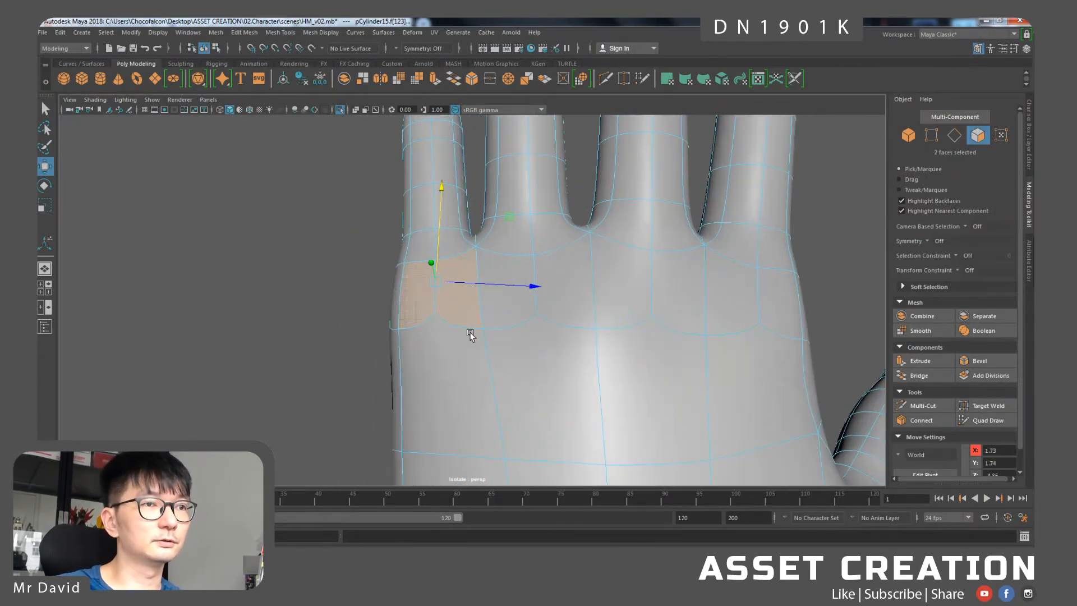
{"action": "key", "text": "ctrl+e"}
{"action": "key", "text": "r"}
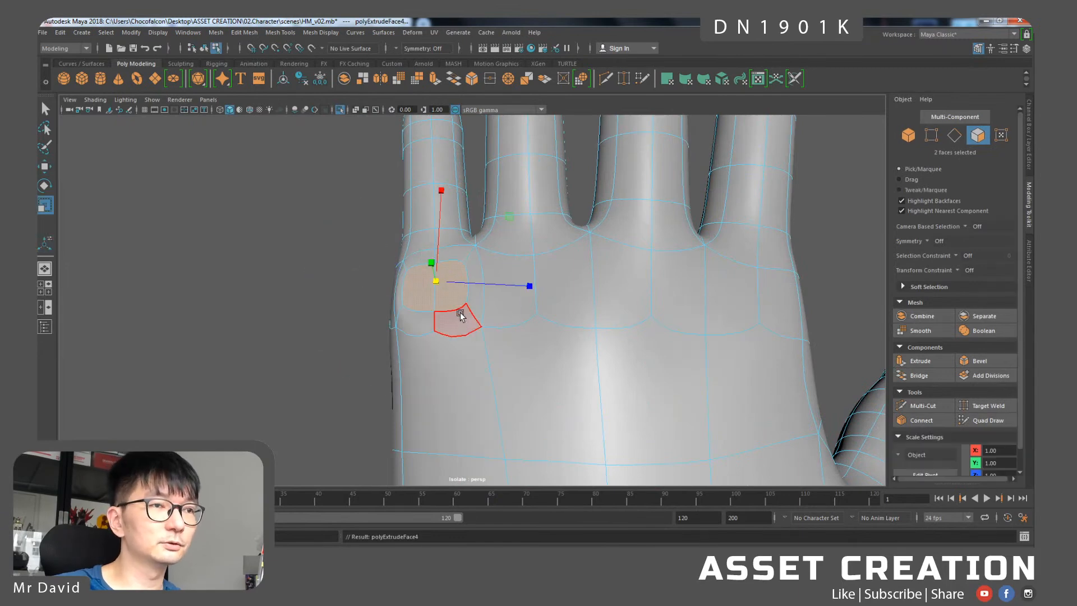
- Raise the inset little-finger knuckle faces along Y and adjust their width along Z
{"action": "key", "text": "w"}
{"action": "left_click_drag", "start_coordinate": [433, 295], "coordinate": [429, 257], "text": "alt"}
{"action": "key", "text": "r"}
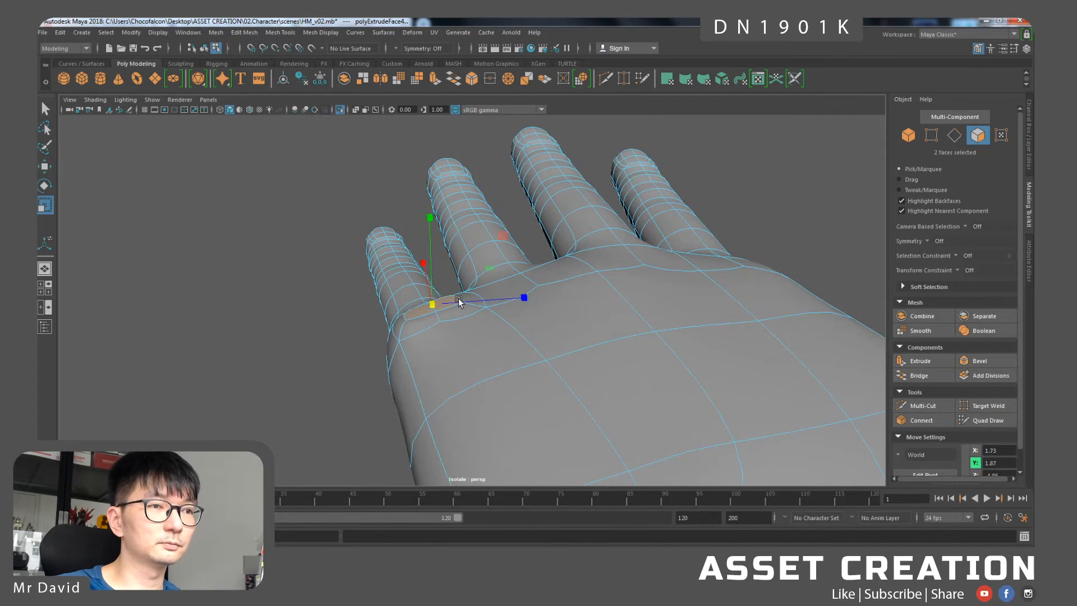
{"action": "left_click_drag", "start_coordinate": [503, 303], "coordinate": [480, 288], "text": "alt"}
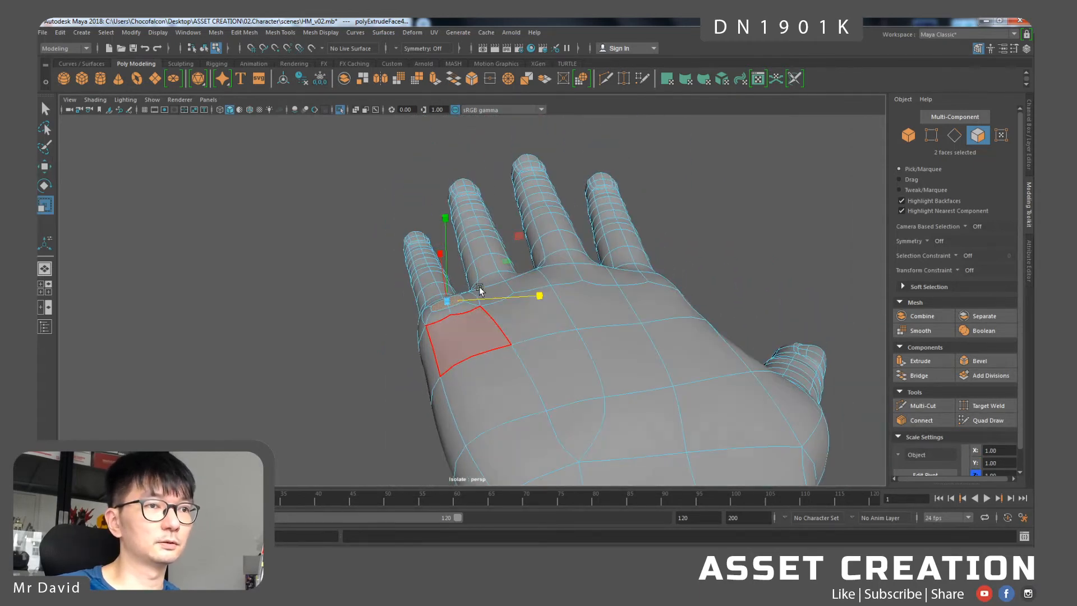
- Select the crosswise edges behind the little-finger knuckle and connect them with a new lengthwise edge
{"action": "right_click_drag", "start_coordinate": [454, 281], "coordinate": [409, 281]}
{"action": "left_click", "coordinate": [449, 314]}
{"action": "left_click_drag", "start_coordinate": [511, 350], "coordinate": [488, 308], "text": "alt"}
{"action": "right_click_drag", "start_coordinate": [487, 276], "coordinate": [448, 304]}
{"action": "left_click", "coordinate": [460, 310]}
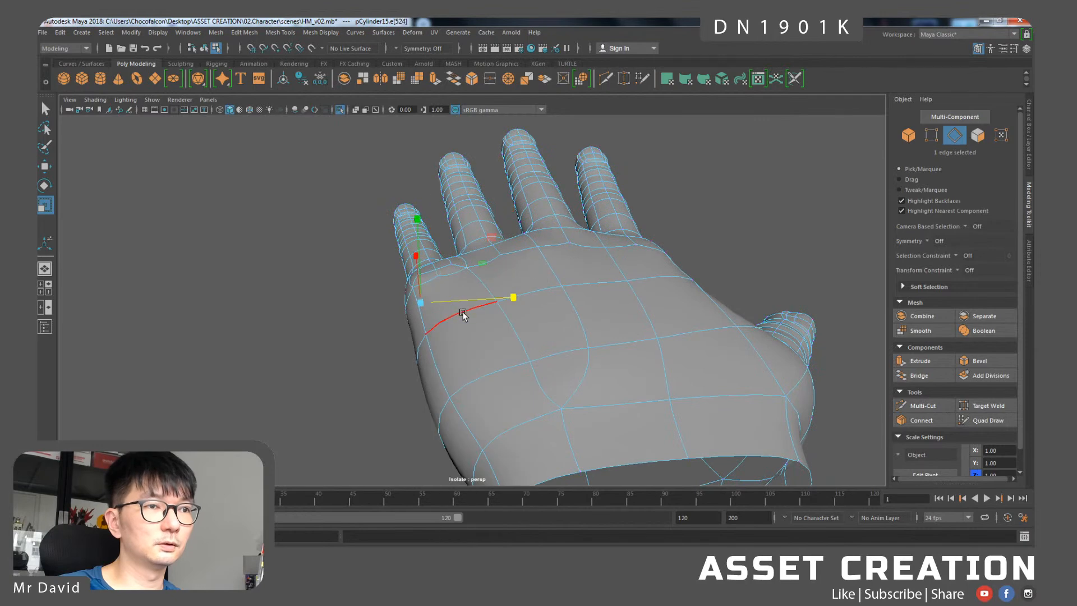
{"action": "left_click", "coordinate": [517, 372], "text": "shift"}
{"action": "right_click_drag", "start_coordinate": [518, 370], "coordinate": [510, 521], "text": "shift"}
- Connect the new edge's end vertices to the little-finger knuckle and to the palm vertex near the wrist
{"action": "right_click_drag", "start_coordinate": [503, 281], "coordinate": [452, 282]}
{"action": "left_click", "coordinate": [438, 277]}
{"action": "left_click", "coordinate": [463, 322], "text": "shift"}
{"action": "left_click", "coordinate": [480, 363]}
{"action": "left_click", "coordinate": [563, 411], "text": "shift"}
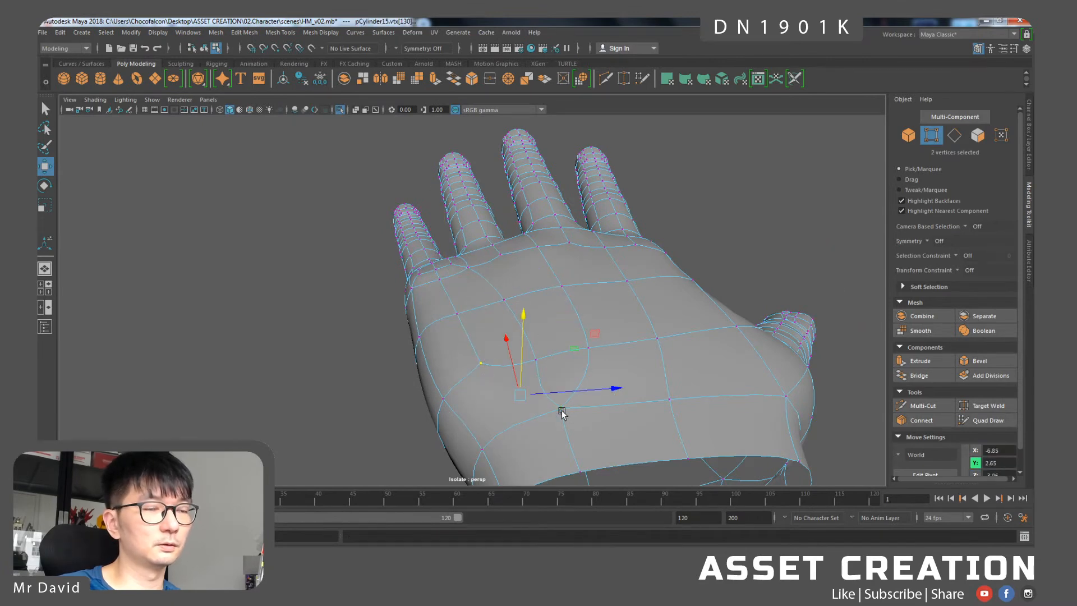
{"action": "key", "text": "g"}
- Adjust the lengthwise edges on the back of the hand behind the little finger
{"action": "right_click_drag", "start_coordinate": [550, 281], "coordinate": [552, 252]}
{"action": "left_click", "coordinate": [544, 370]}
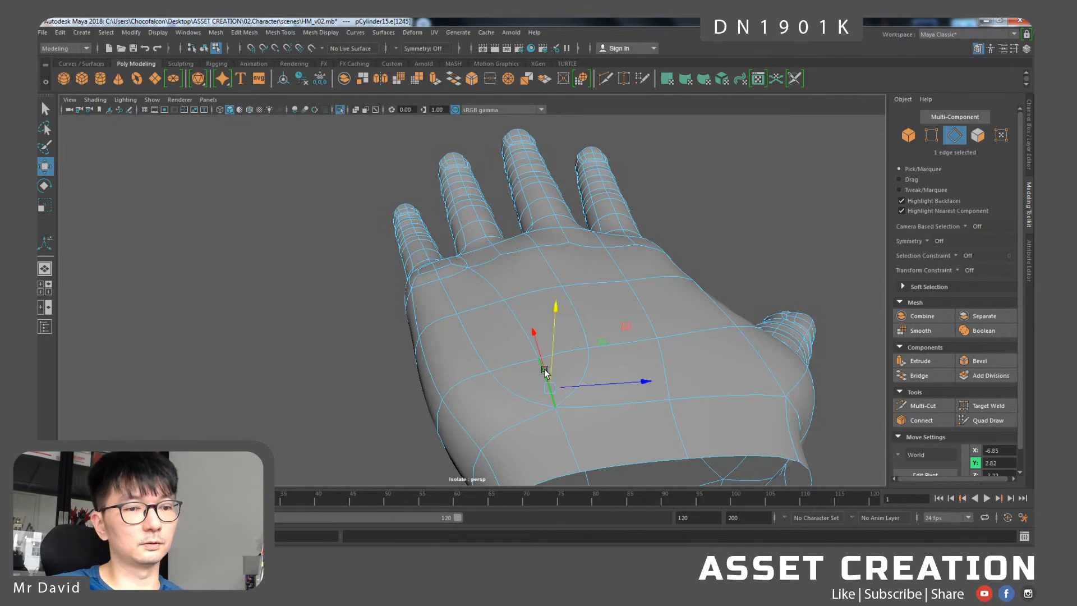
{"action": "left_click", "coordinate": [503, 304]}
{"action": "mouse_move", "coordinate": [486, 307]}
{"action": "left_mouse_down", "text": "alt"}
{"action": "mouse_move", "coordinate": [538, 284]}
{"action": "mouse_move", "coordinate": [478, 317]}
{"action": "mouse_move", "coordinate": [501, 337]}
{"action": "mouse_move", "coordinate": [481, 267]}
{"action": "mouse_move", "coordinate": [548, 276]}
{"action": "mouse_move", "coordinate": [512, 301]}
{"action": "mouse_move", "coordinate": [483, 349]}
{"action": "mouse_move", "coordinate": [452, 325]}
{"action": "mouse_move", "coordinate": [493, 291]}
{"action": "mouse_move", "coordinate": [473, 312]}
{"action": "left_mouse_up", "text": "alt"}
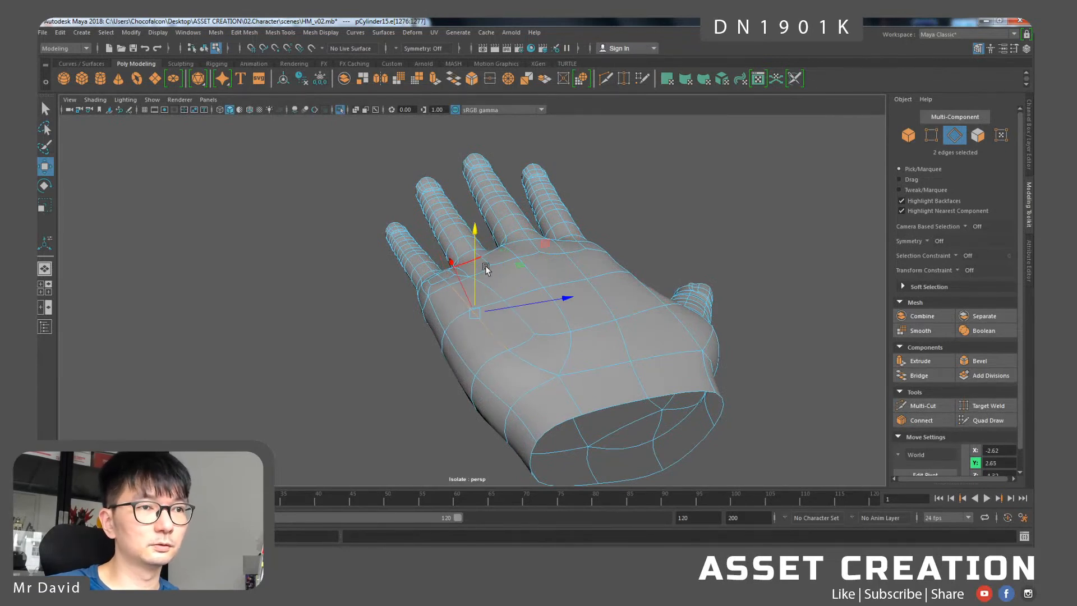
- Show the hand unsmoothed, adjust the two inset little-finger knuckle faces, and restore the smooth preview
{"action": "left_click_drag", "start_coordinate": [519, 358], "coordinate": [452, 291], "text": "alt"}
{"action": "mouse_move", "coordinate": [453, 291]}
{"action": "right_mouse_down", "text": "alt"}
{"action": "mouse_move", "coordinate": [493, 292]}
{"action": "mouse_move", "coordinate": [464, 276]}
{"action": "right_mouse_up", "text": "alt"}
{"action": "key", "text": "1"}
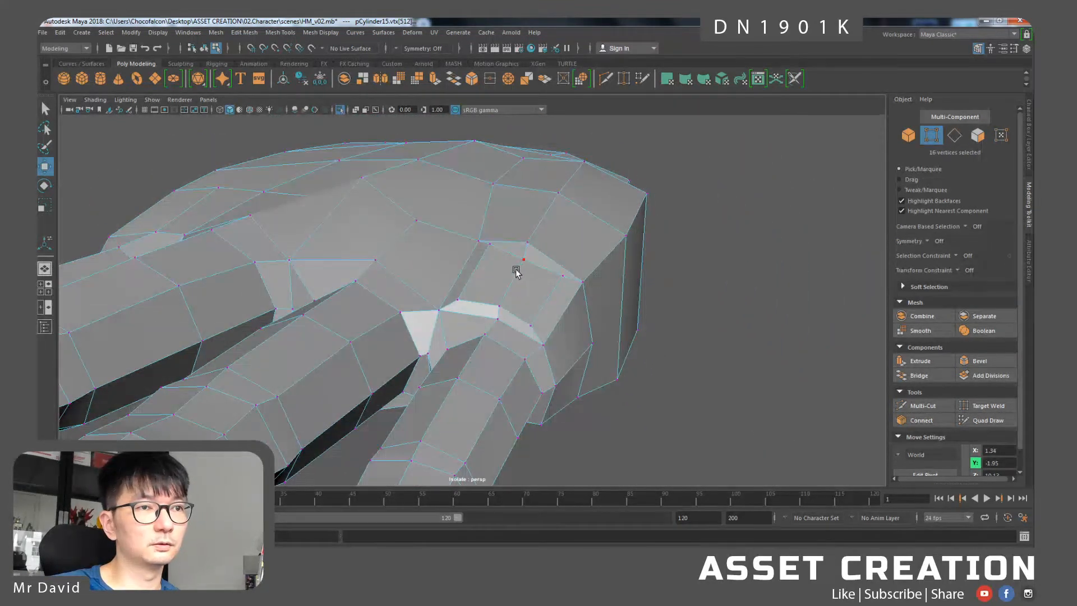
{"action": "right_click_drag", "start_coordinate": [517, 281], "coordinate": [533, 296]}
{"action": "left_click", "coordinate": [487, 278]}
{"action": "key", "text": "r"}
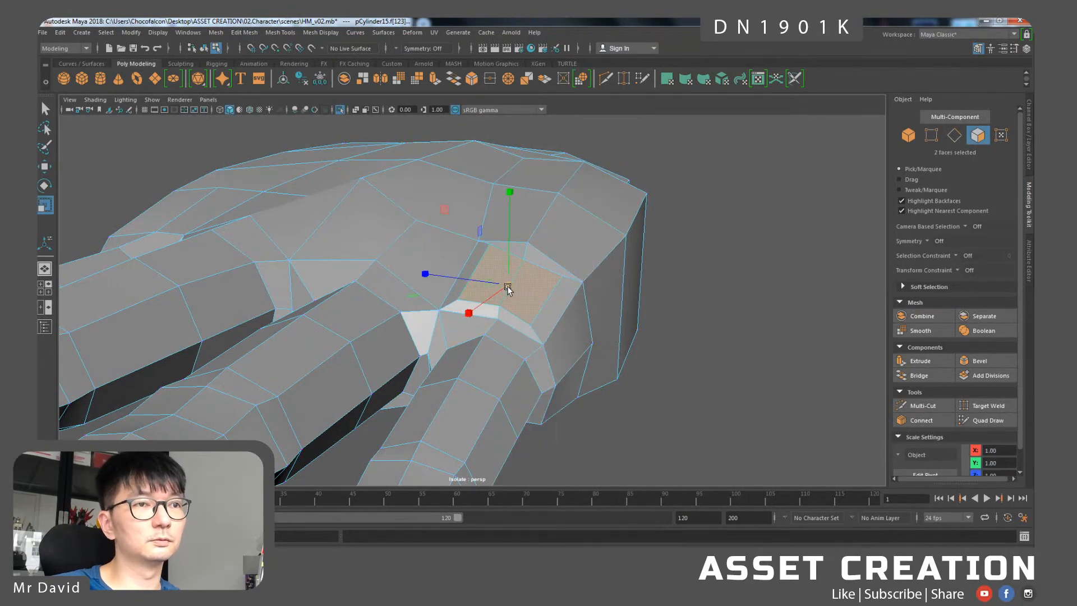
{"action": "key", "text": "w"}
{"action": "left_click_drag", "start_coordinate": [499, 291], "coordinate": [474, 273], "text": "alt"}
{"action": "left_click_drag", "start_coordinate": [446, 238], "coordinate": [550, 301]}
{"action": "key", "text": "3"}
- Deselect the hand to check the smoothed little-finger knuckle, then reselect it to view its wireframe
{"action": "right_click_drag", "start_coordinate": [548, 281], "coordinate": [601, 267]}
{"action": "left_click", "coordinate": [644, 348]}
{"action": "right_click_drag", "start_coordinate": [644, 348], "coordinate": [569, 314], "text": "alt"}
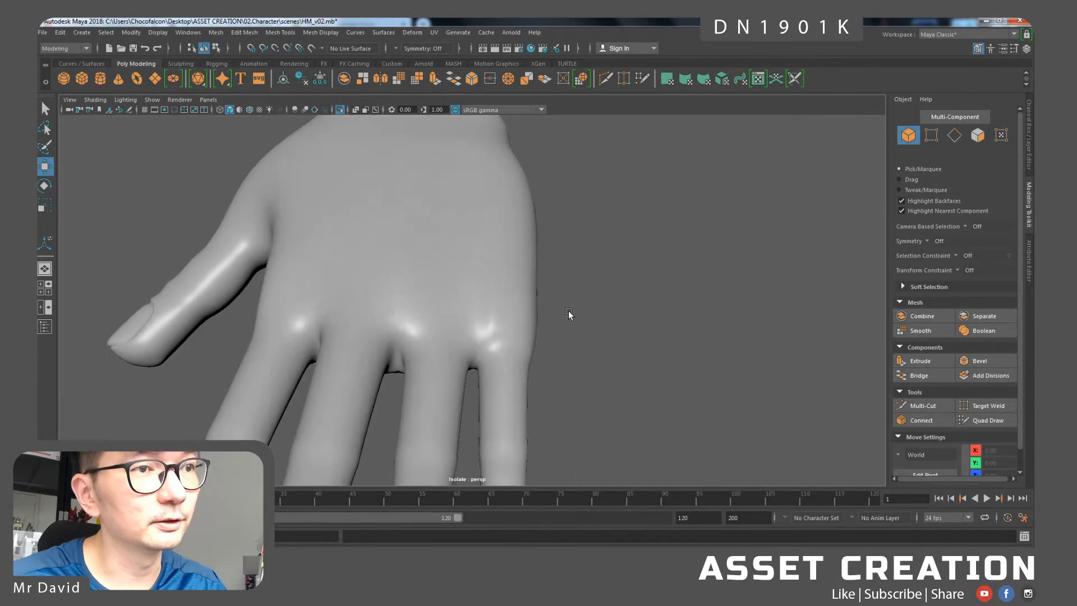
{"action": "scroll", "coordinate": [572, 310], "scroll_direction": "up", "scroll_amount": 2}
{"action": "left_click", "coordinate": [521, 322]}
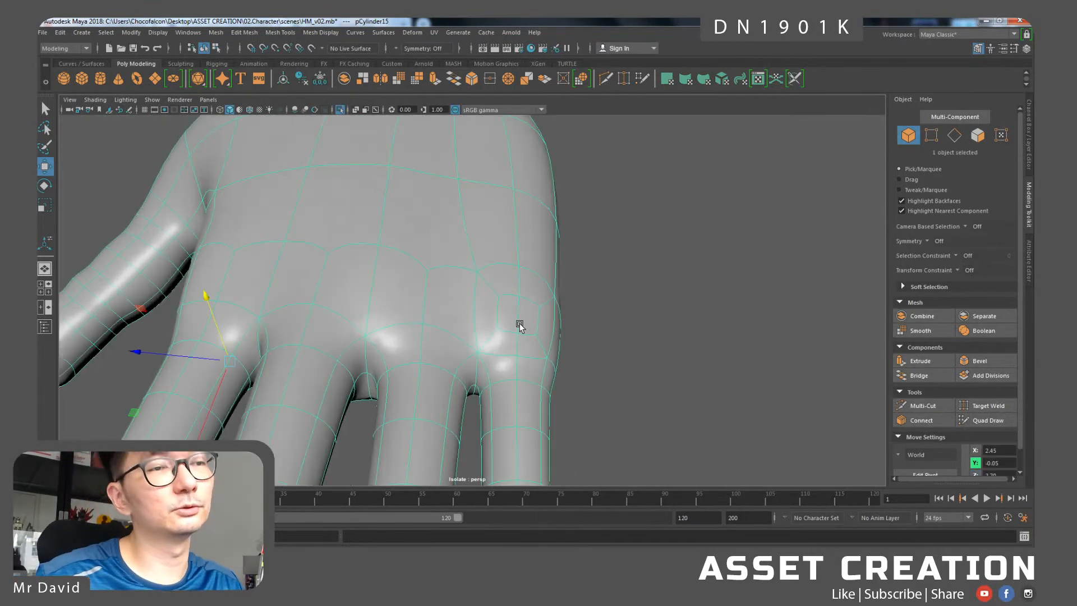
- Select the inset vertices of the little-finger knuckle and scale them narrower along the Z axis
{"action": "scroll", "coordinate": [497, 320], "scroll_direction": "up", "scroll_amount": 2}
{"action": "right_click_drag", "start_coordinate": [497, 281], "coordinate": [449, 282]}
{"action": "left_click", "coordinate": [486, 324]}
{"action": "key", "text": "q"}
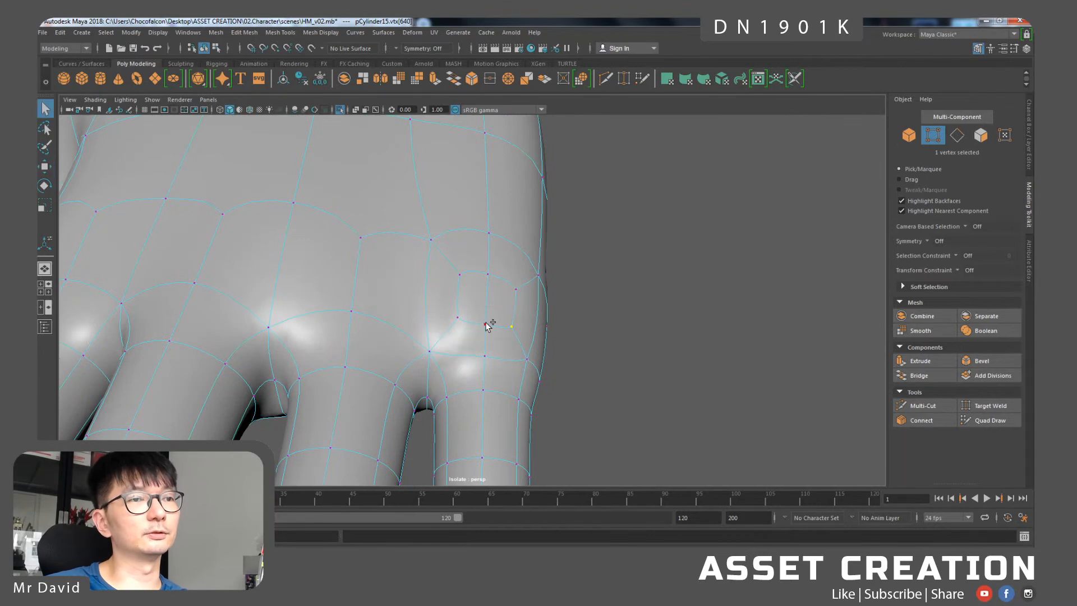
{"action": "key", "text": "w"}
{"action": "mouse_move", "coordinate": [465, 332]}
{"action": "left_mouse_down"}
{"action": "mouse_move", "coordinate": [455, 335]}
{"action": "mouse_move", "coordinate": [480, 337]}
{"action": "left_mouse_up"}
{"action": "key", "text": "ctrl+z"}
{"action": "key", "text": "r"}
{"action": "left_click_drag", "start_coordinate": [403, 335], "coordinate": [471, 327]}
{"action": "key", "text": "w"}
- Show the hand unsmoothed, select the inset vertices of the little-finger knuckle and adjust their height from the side
{"action": "right_click_drag", "start_coordinate": [514, 271], "coordinate": [600, 253]}
{"action": "left_click_drag", "start_coordinate": [587, 271], "coordinate": [539, 330], "text": "alt"}
{"action": "scroll", "coordinate": [520, 328], "scroll_direction": "up", "scroll_amount": 3}
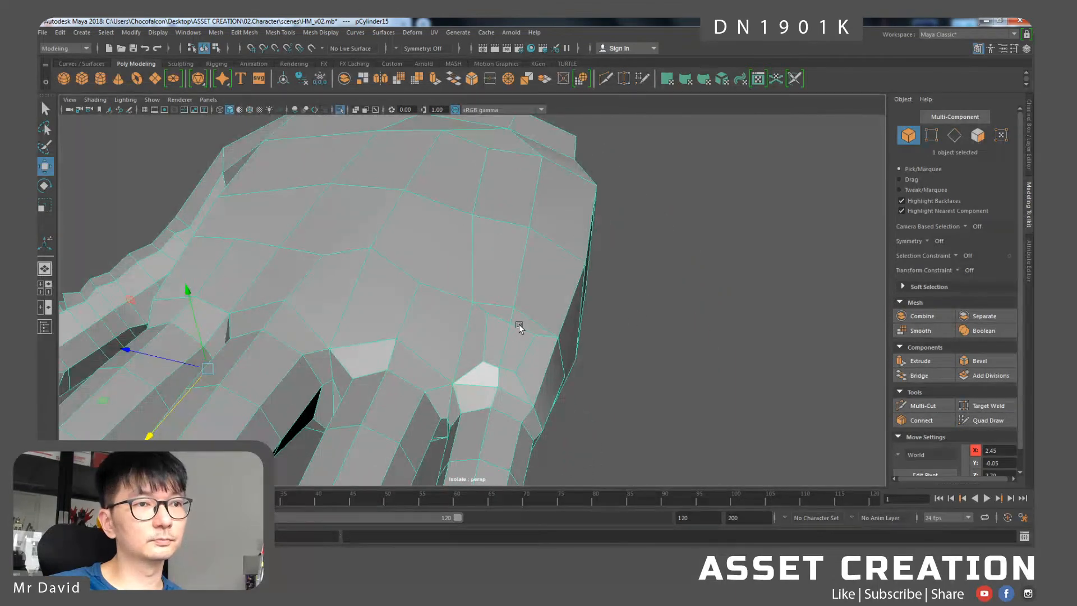
{"action": "right_click_drag", "start_coordinate": [483, 280], "coordinate": [504, 324]}
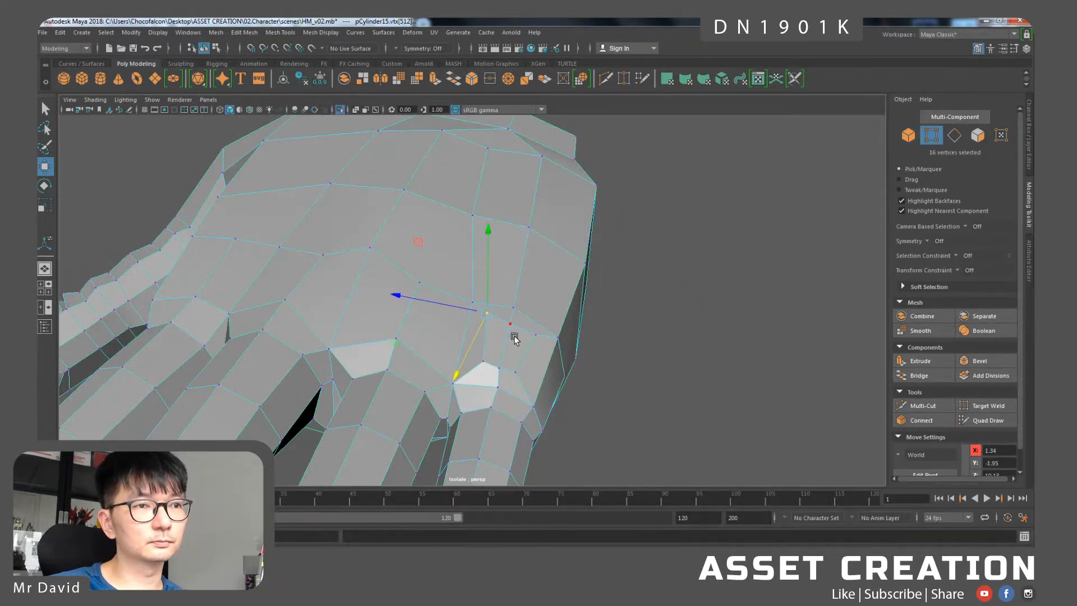
{"action": "left_click", "coordinate": [535, 336], "text": "shift"}
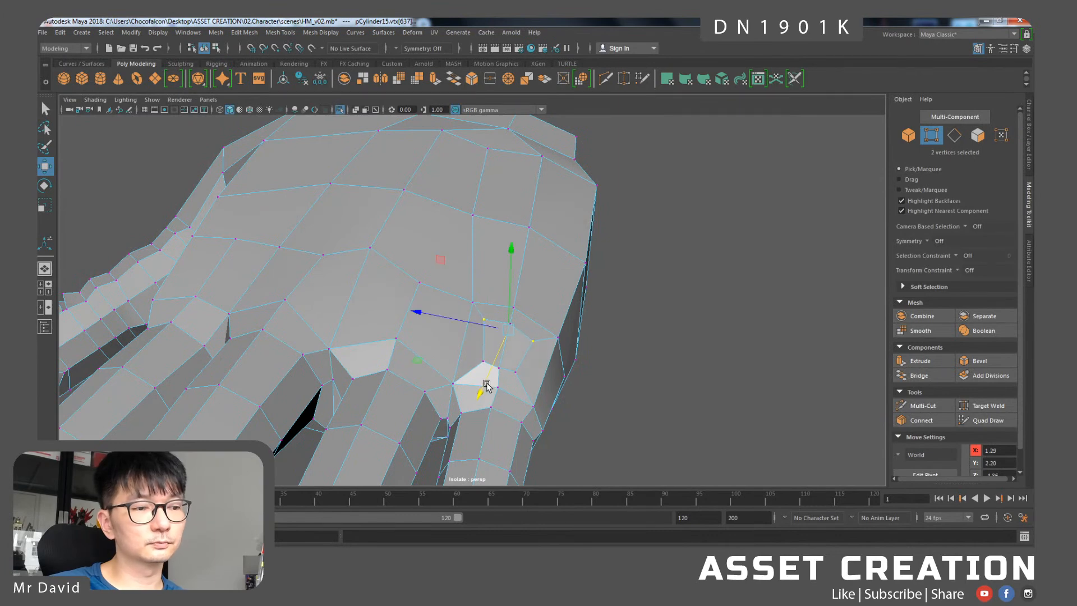
{"action": "key", "text": "r"}
{"action": "left_click_drag", "start_coordinate": [483, 373], "coordinate": [486, 274], "text": "alt"}
{"action": "key", "text": "w"}
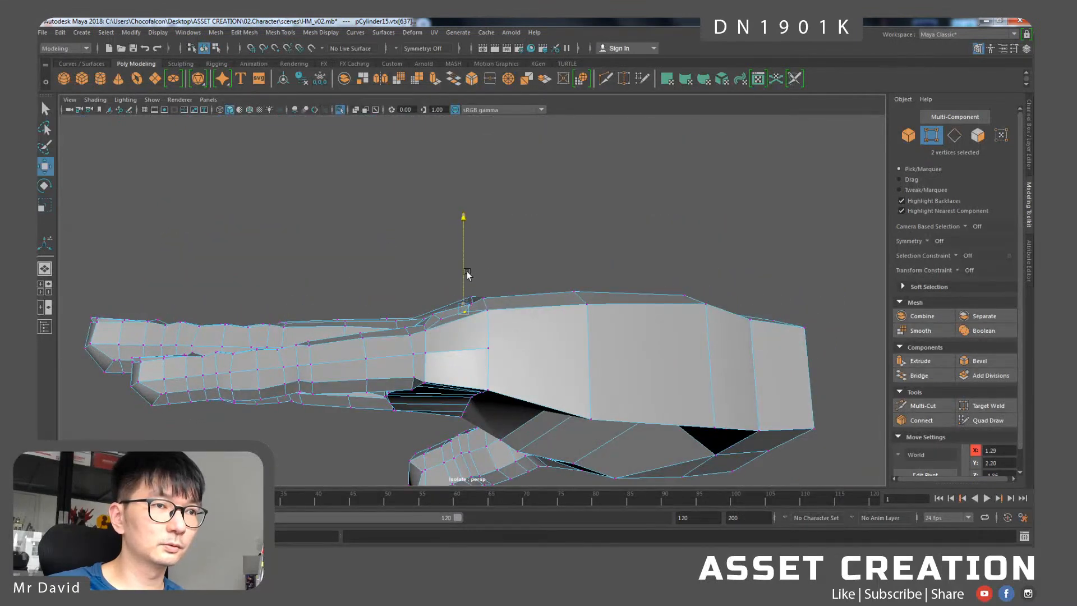
{"action": "scroll", "coordinate": [469, 274], "scroll_direction": "up", "scroll_amount": 4}
{"action": "left_click", "coordinate": [478, 321], "text": "shift"}
{"action": "left_click_drag", "start_coordinate": [479, 322], "coordinate": [435, 372]}
- Select the seven inset edges around the little-finger knuckle and delete them together with their vertices
{"action": "right_click", "coordinate": [467, 281]}
{"action": "left_click", "coordinate": [467, 253]}
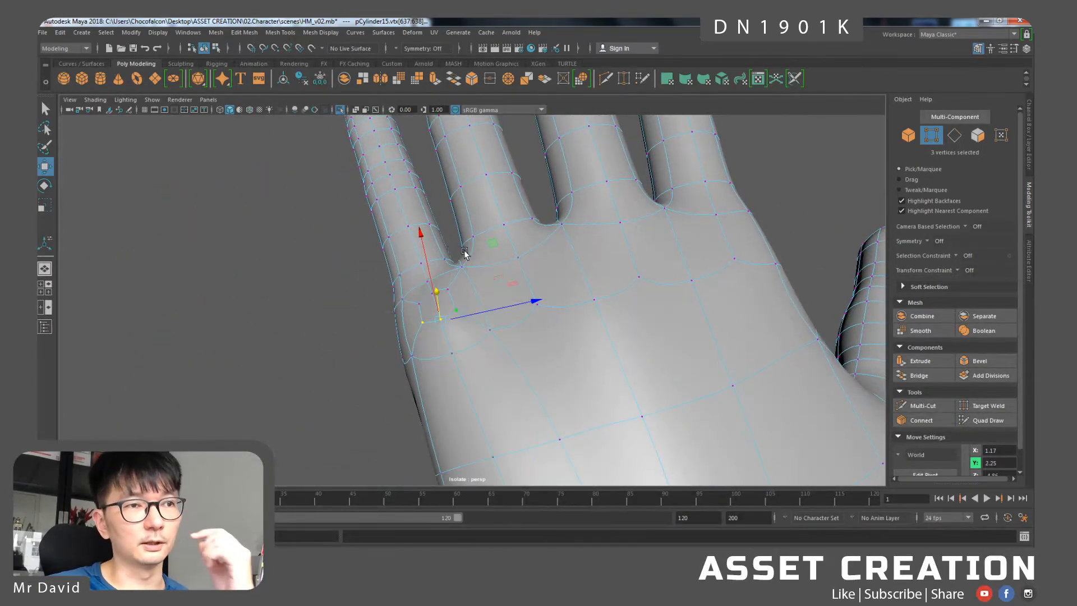
{"action": "left_click", "coordinate": [454, 301]}
{"action": "left_click", "coordinate": [455, 302], "text": "shift"}
{"action": "left_click", "coordinate": [469, 317], "text": "shift"}
{"action": "left_click", "coordinate": [435, 324], "text": "shift"}
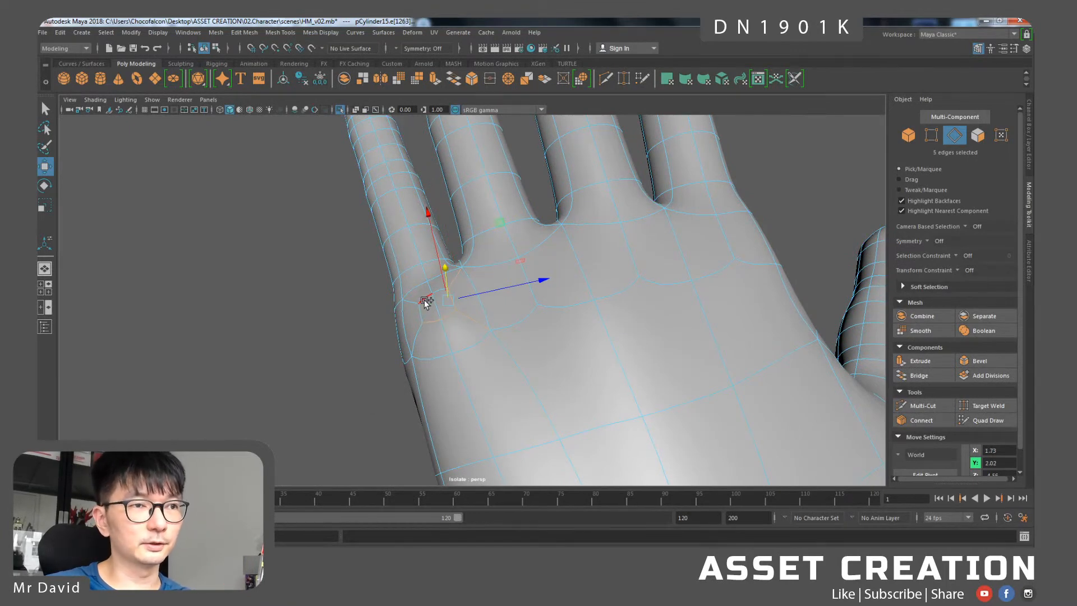
{"action": "key", "text": "q"}
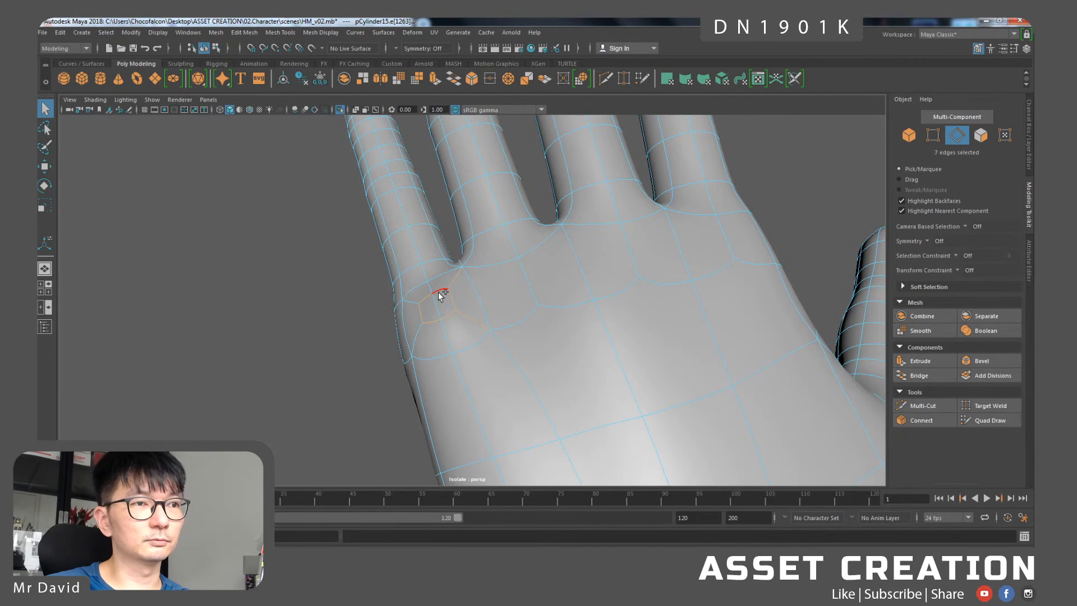
{"action": "key", "text": "ctrl+Delete"}
- Connect the two crosswise edges on the back of the hand behind the middle finger, continuing its centre line towards the wrist
{"action": "scroll", "coordinate": [521, 337], "scroll_direction": "down", "scroll_amount": 8}
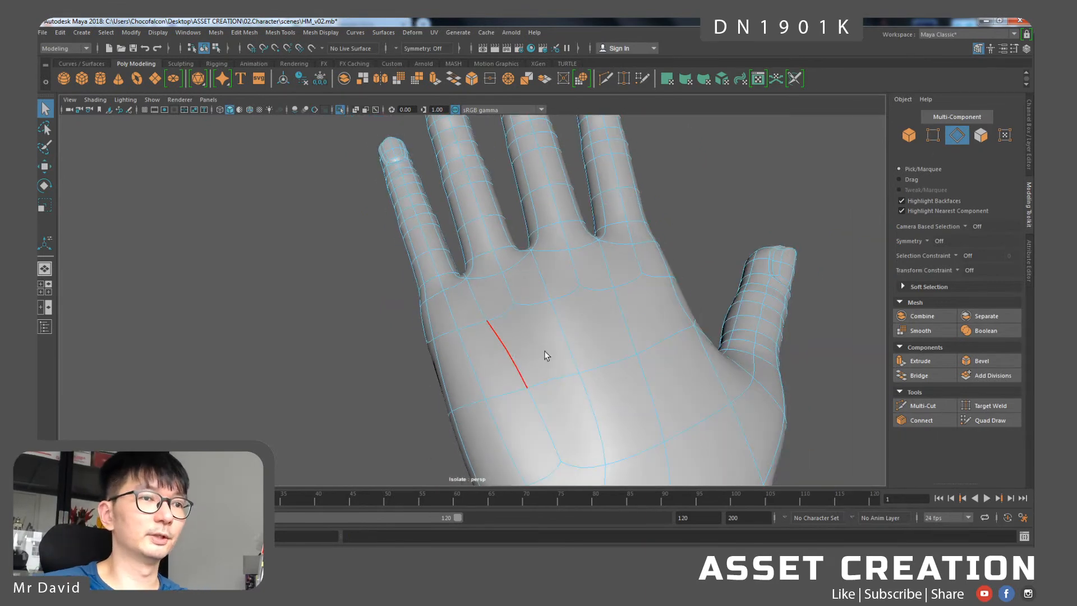
{"action": "left_click_drag", "start_coordinate": [512, 355], "coordinate": [463, 301], "text": "alt"}
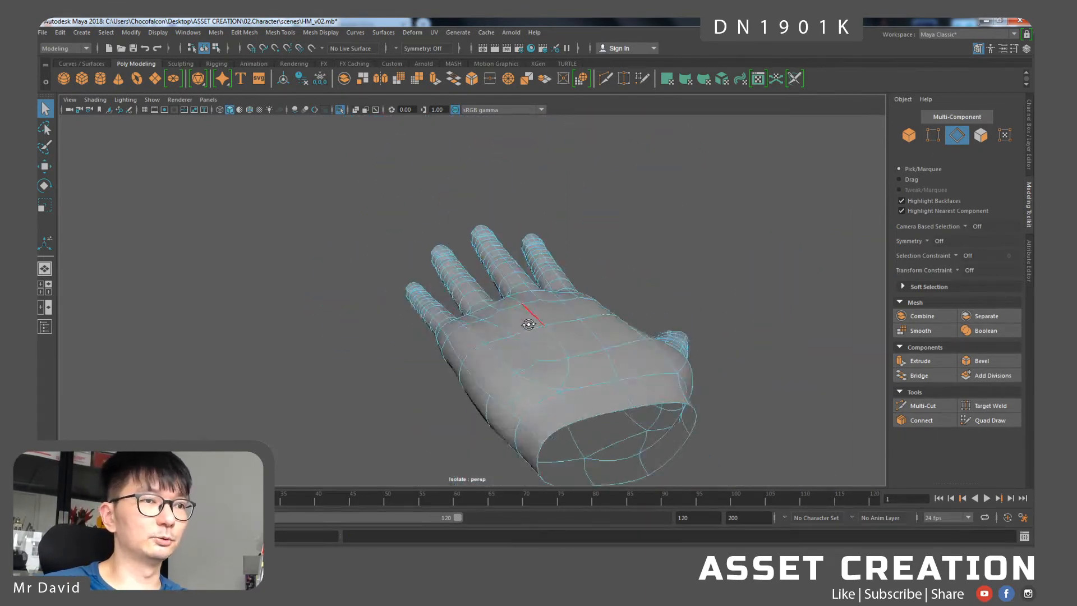
{"action": "left_click_drag", "start_coordinate": [470, 259], "coordinate": [485, 303], "text": "alt"}
{"action": "left_click", "coordinate": [521, 304]}
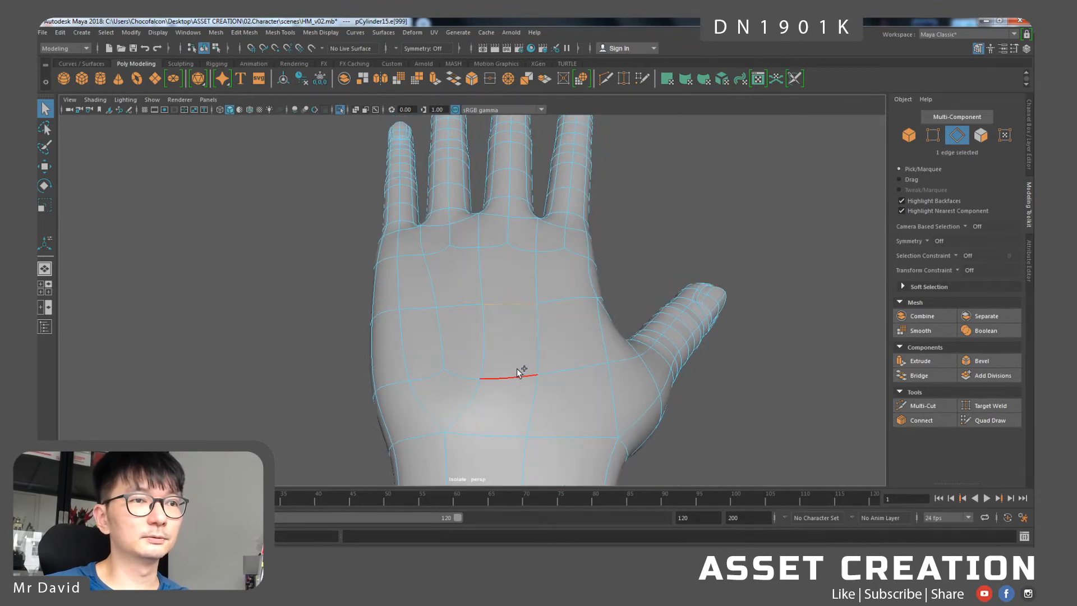
{"action": "right_click_drag", "start_coordinate": [519, 379], "coordinate": [506, 492], "text": "shift"}
{"action": "right_click_drag", "start_coordinate": [504, 282], "coordinate": [505, 249]}
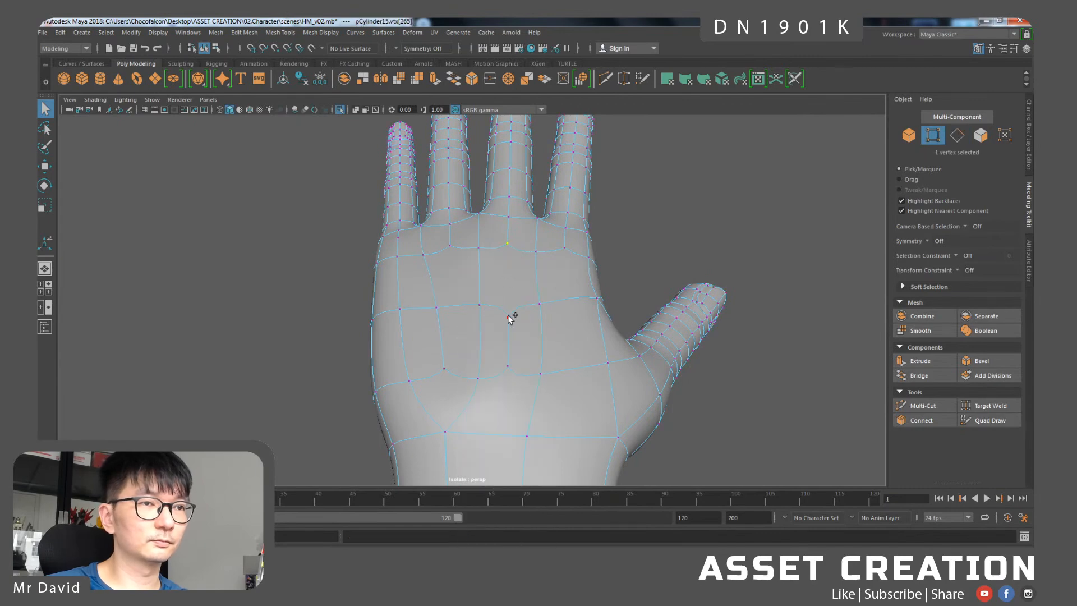
{"action": "left_click_drag", "start_coordinate": [522, 334], "coordinate": [513, 307], "text": "alt"}
{"action": "left_click", "coordinate": [534, 373]}
{"action": "left_click_drag", "start_coordinate": [537, 375], "coordinate": [463, 293], "text": "alt"}
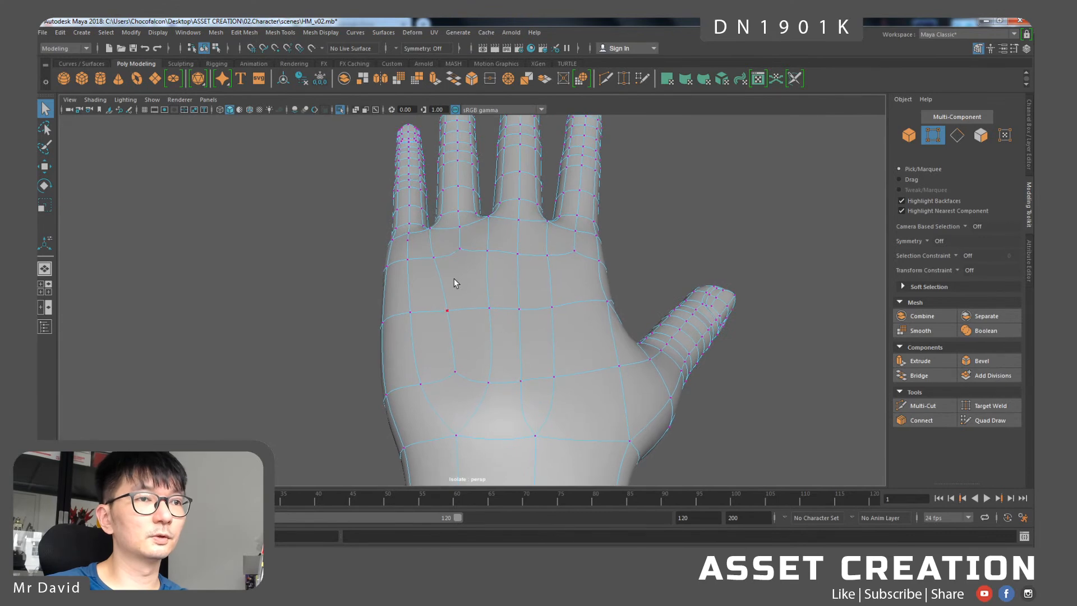
- Connect the crosswise edges behind the ring finger and join the new points to the vertex at the finger's base
{"action": "right_click_drag", "start_coordinate": [471, 307], "coordinate": [474, 281]}
{"action": "left_click", "coordinate": [471, 306]}
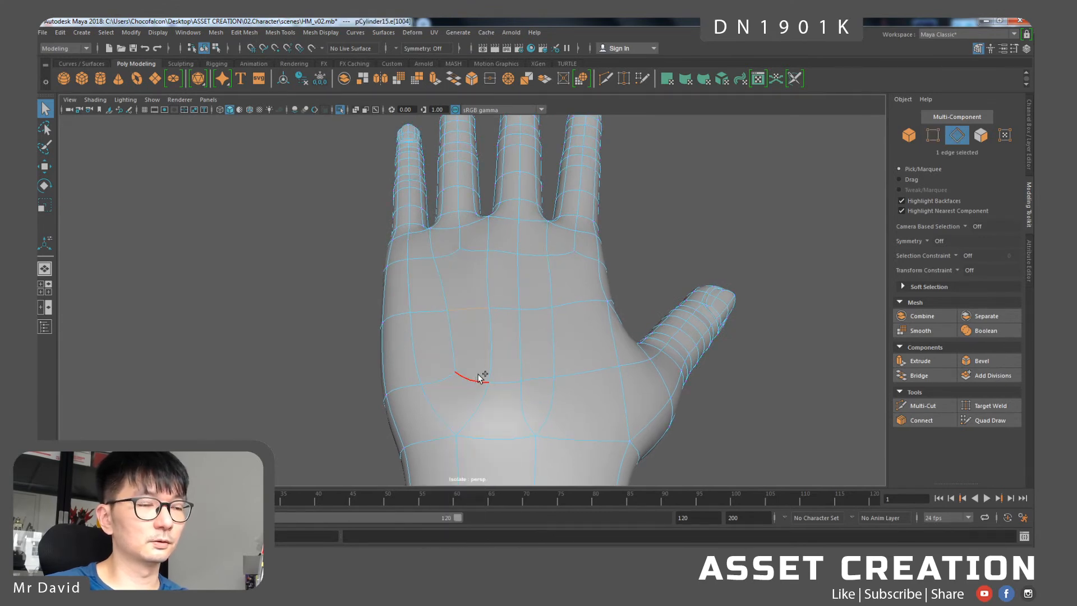
{"action": "right_click_drag", "start_coordinate": [481, 366], "coordinate": [475, 505], "text": "shift"}
{"action": "right_click_drag", "start_coordinate": [464, 288], "coordinate": [462, 272]}
{"action": "left_click", "coordinate": [472, 305]}
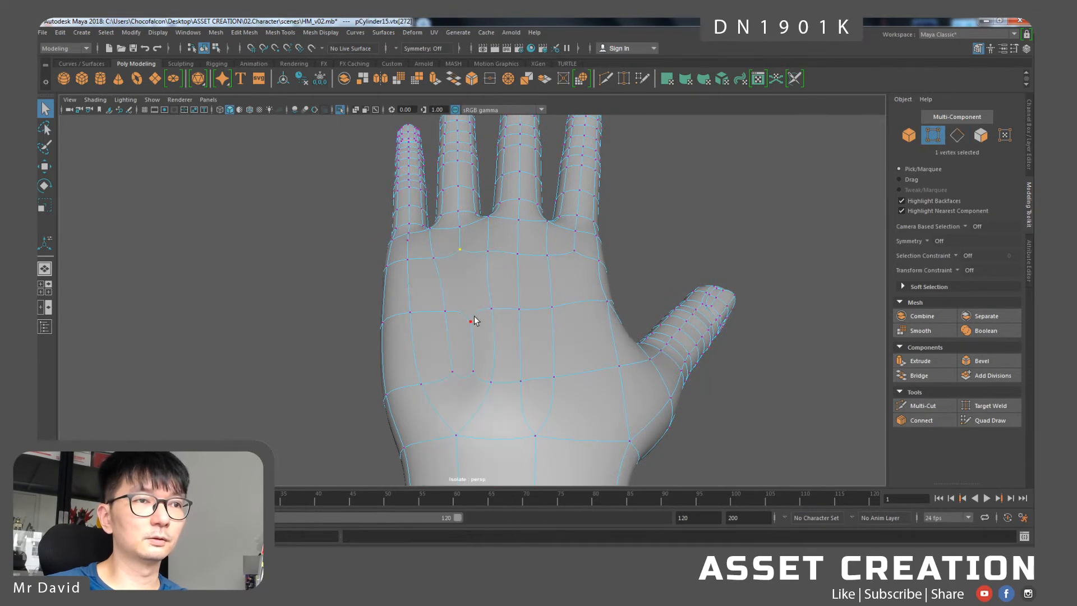
{"action": "key", "text": "g"}
- Connect the crosswise edges behind the index finger and join the new points to the vertex at the finger's base
{"action": "right_click_drag", "start_coordinate": [563, 287], "coordinate": [553, 248]}
{"action": "left_click", "coordinate": [584, 311]}
{"action": "key", "text": "g"}
{"action": "right_click_drag", "start_coordinate": [582, 317], "coordinate": [536, 283]}
{"action": "left_click", "coordinate": [573, 255]}
{"action": "key", "text": "g"}
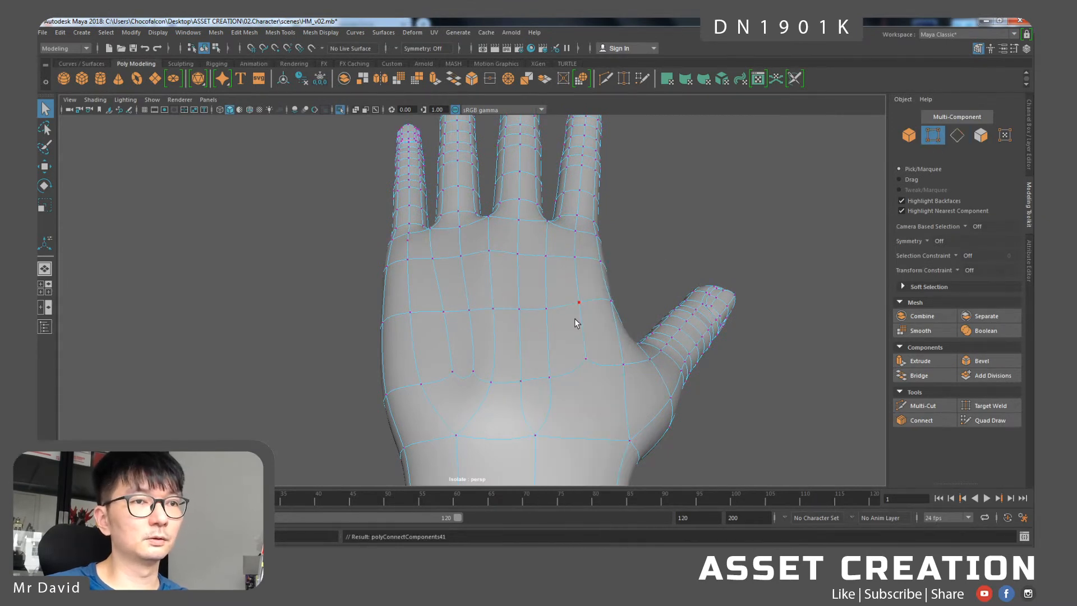
- Cut a new edge line with Multi-Cut from the back of the hand across the thumb side of the wrist on the unsmoothed mesh
{"action": "scroll", "coordinate": [576, 321], "scroll_direction": "down", "scroll_amount": 3}
{"action": "left_click_drag", "start_coordinate": [570, 334], "coordinate": [532, 321], "text": "alt"}
{"action": "left_click", "coordinate": [558, 340]}
{"action": "key", "text": "ctrl+z"}
{"action": "right_click_drag", "start_coordinate": [529, 281], "coordinate": [529, 253]}
{"action": "left_click", "coordinate": [516, 325]}
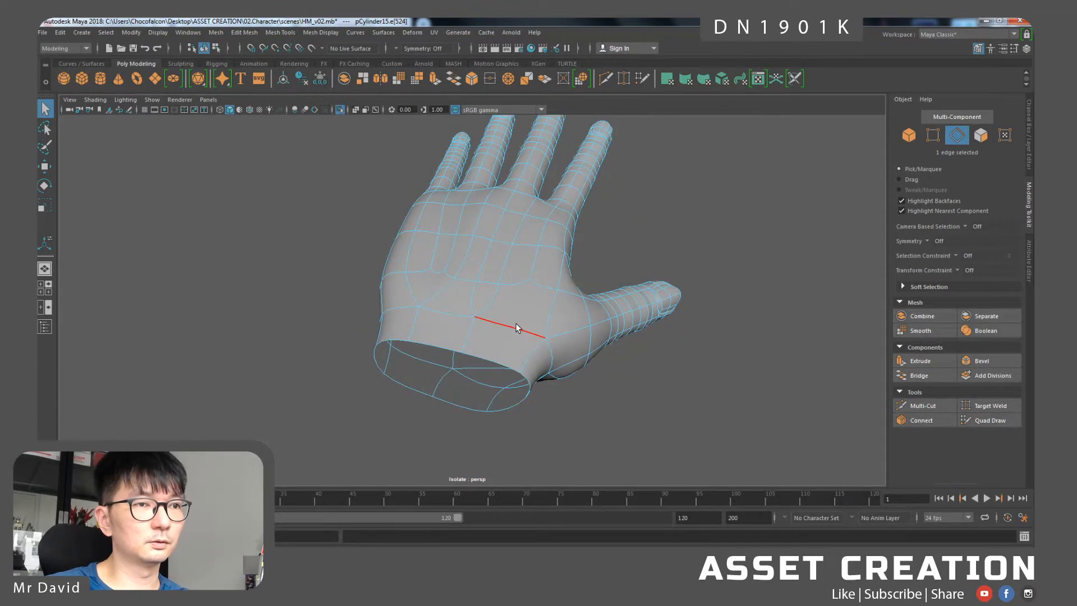
{"action": "right_click_drag", "start_coordinate": [518, 327], "coordinate": [469, 315], "text": "shift"}
{"action": "key", "text": "1"}
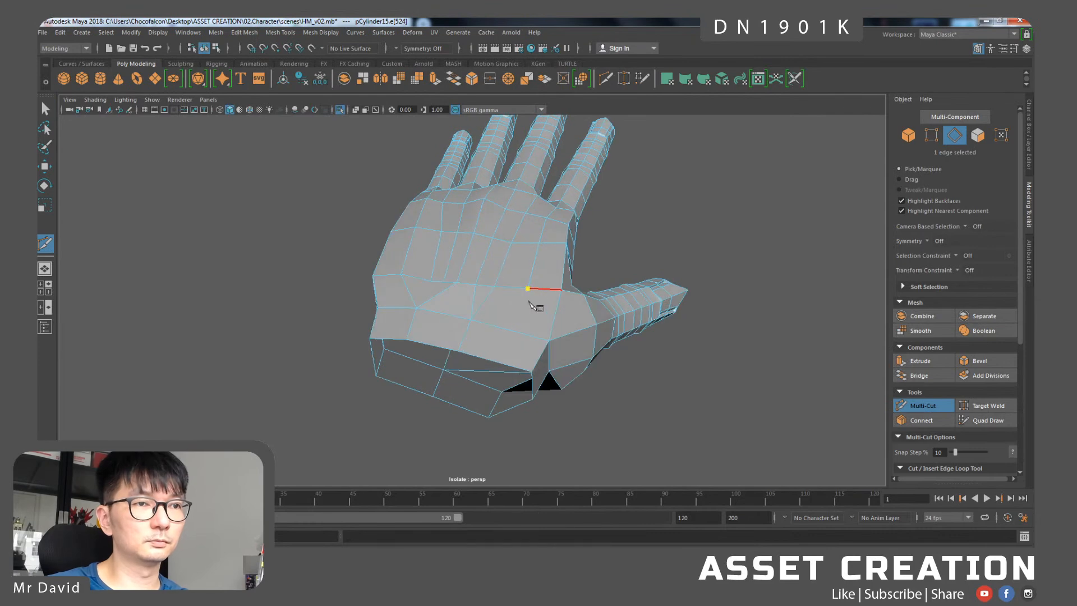
{"action": "left_click_drag", "start_coordinate": [533, 359], "coordinate": [465, 324], "text": "alt"}
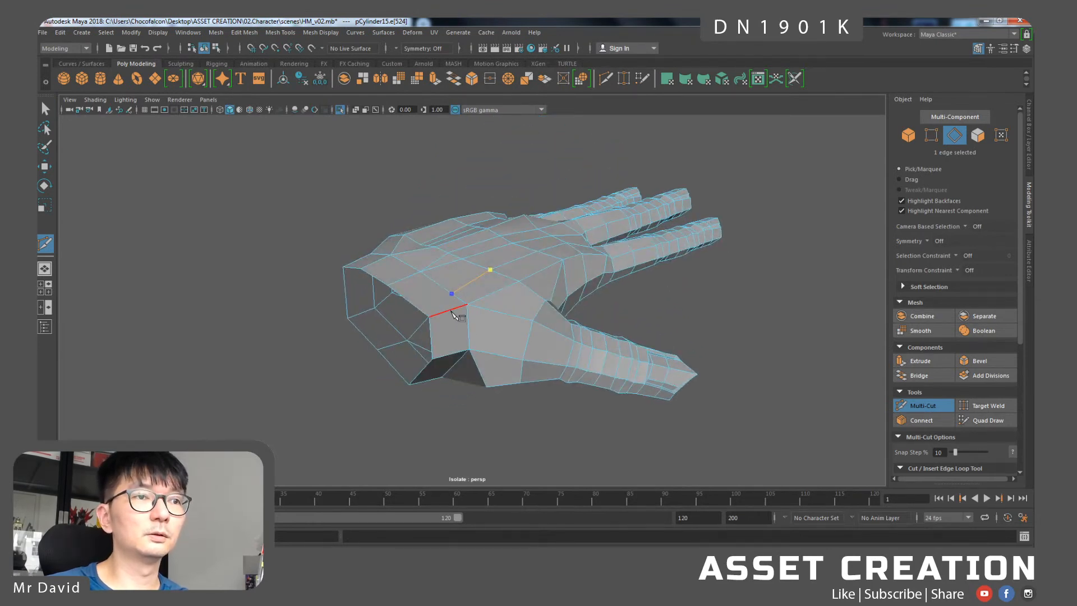
{"action": "left_click", "coordinate": [453, 308]}
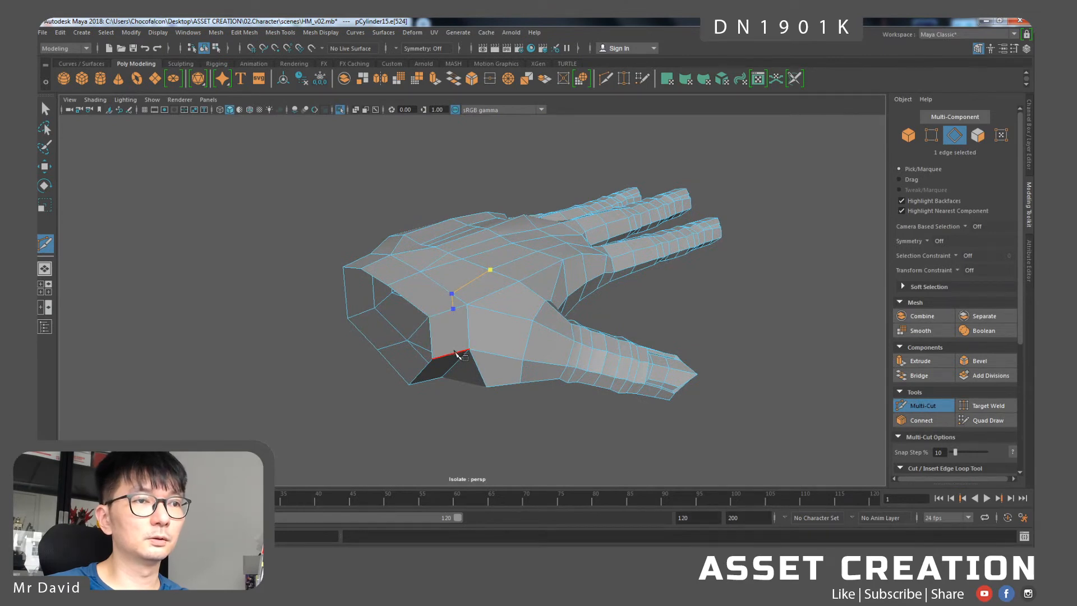
{"action": "left_click", "coordinate": [455, 353]}
{"action": "key", "text": "w"}
- Restore the smooth preview and adjust the vertex at the wrist end of the ring finger's new edge line
{"action": "right_click_drag", "start_coordinate": [449, 281], "coordinate": [455, 243]}
{"action": "left_click", "coordinate": [453, 305]}
{"action": "right_click_drag", "start_coordinate": [455, 301], "coordinate": [457, 231], "text": "shift"}
{"action": "left_click_drag", "start_coordinate": [459, 255], "coordinate": [456, 298], "text": "alt"}
{"action": "key", "text": "3"}
{"action": "left_click", "coordinate": [460, 299]}
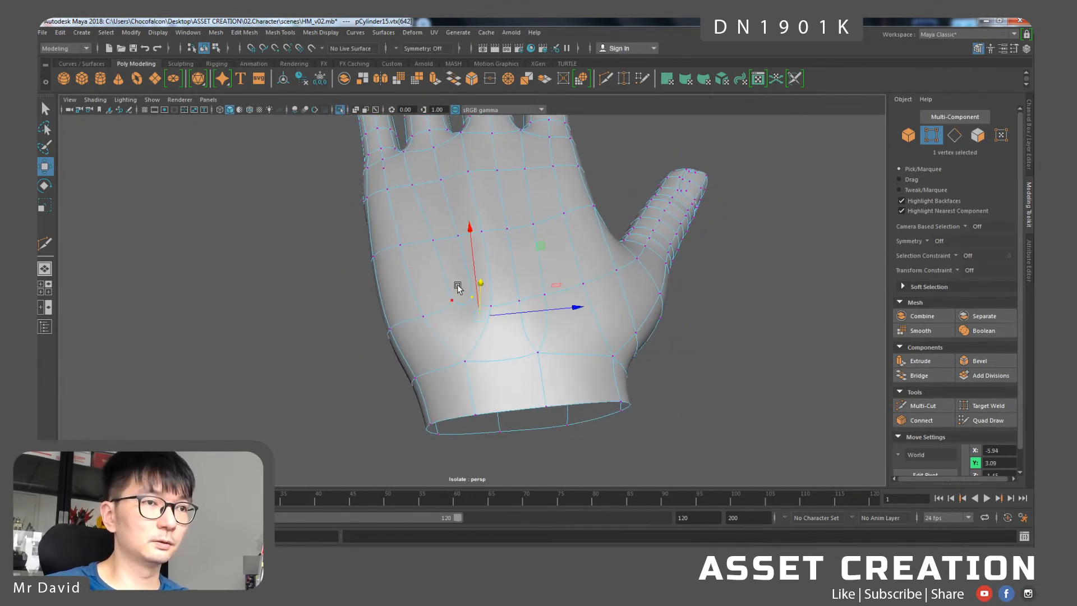
- Select the two lengthwise edges of the new line behind the ring finger and shift them along the Z axis
{"action": "right_click_drag", "start_coordinate": [447, 248], "coordinate": [447, 231]}
{"action": "key", "text": "1"}
{"action": "left_click", "coordinate": [448, 236]}
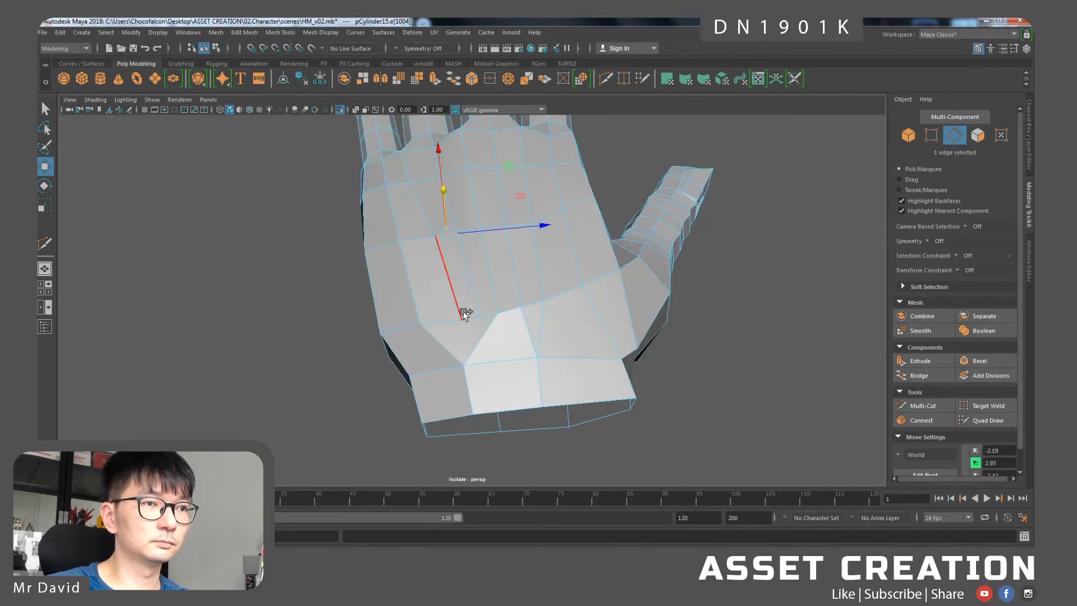
{"action": "left_click", "coordinate": [470, 317], "text": "shift"}
{"action": "key", "text": "3"}
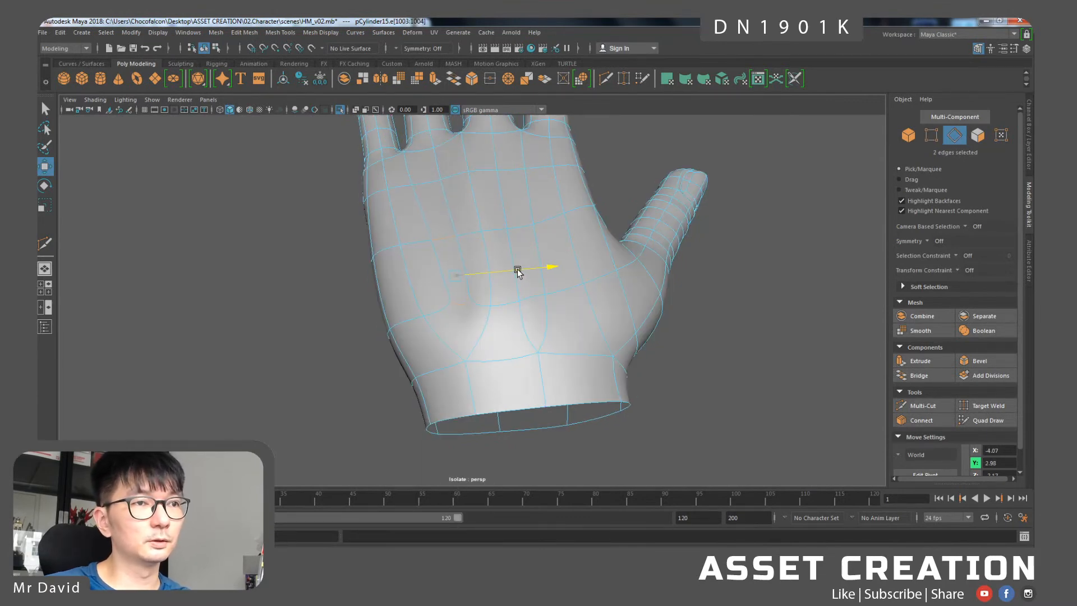
{"action": "left_click_drag", "start_coordinate": [481, 339], "coordinate": [480, 327], "text": "alt"}
- Move the vertices near the wrist behind the ring finger along the Z axis to even out the edge spacing
{"action": "right_click_drag", "start_coordinate": [459, 281], "coordinate": [458, 251]}
{"action": "right_click_drag", "start_coordinate": [442, 293], "coordinate": [385, 280]}
{"action": "left_click", "coordinate": [443, 296]}
{"action": "left_click", "coordinate": [466, 341], "text": "shift"}
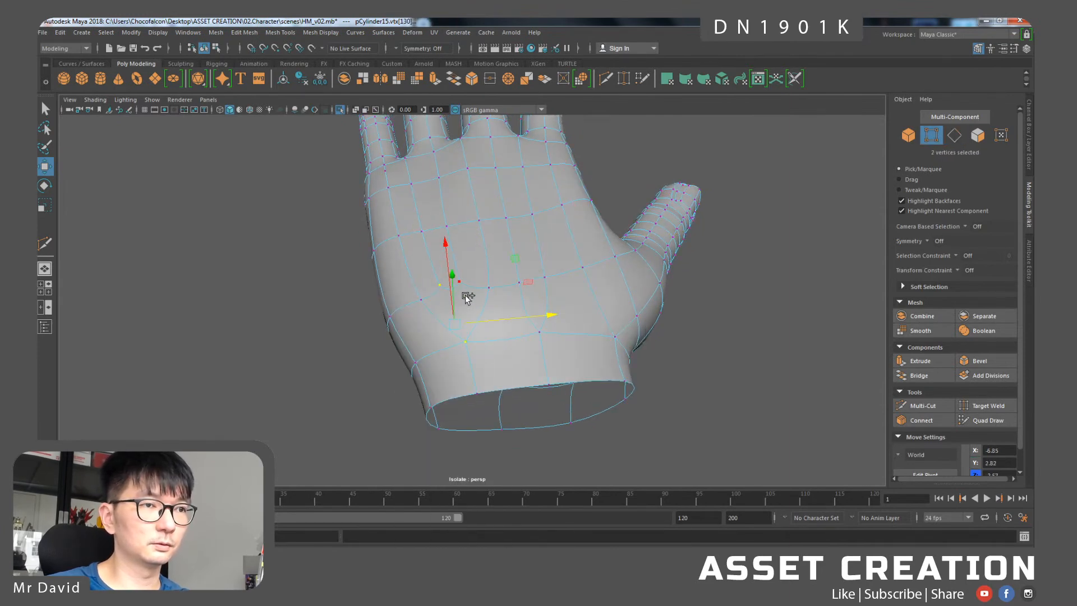
{"action": "left_click_drag", "start_coordinate": [503, 309], "coordinate": [482, 282], "text": "alt"}
{"action": "left_click", "coordinate": [494, 269], "text": "shift"}
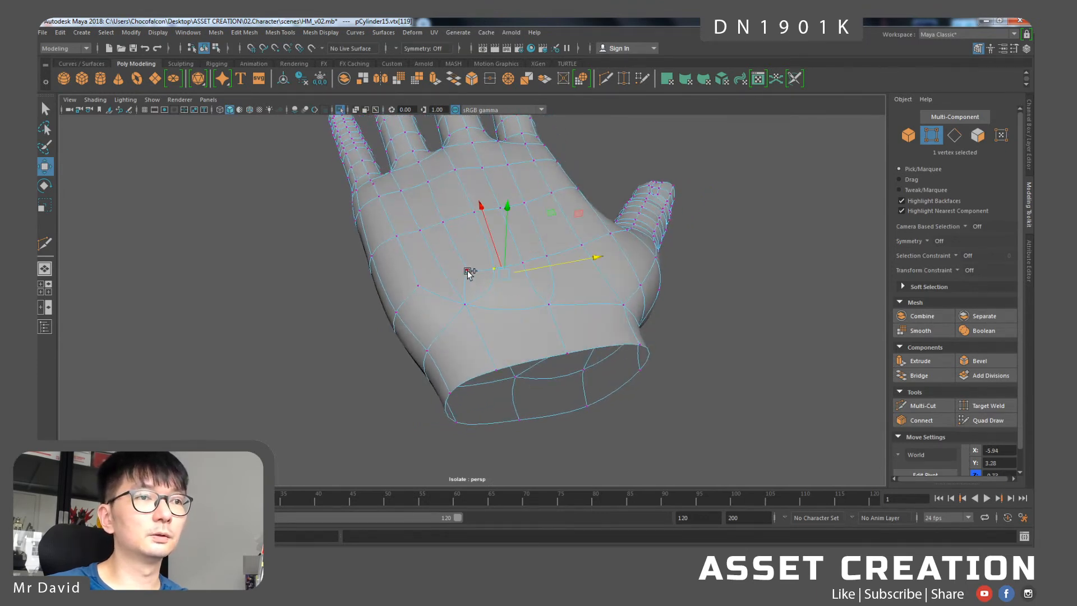
{"action": "left_click_drag", "start_coordinate": [496, 292], "coordinate": [473, 313], "text": "alt"}
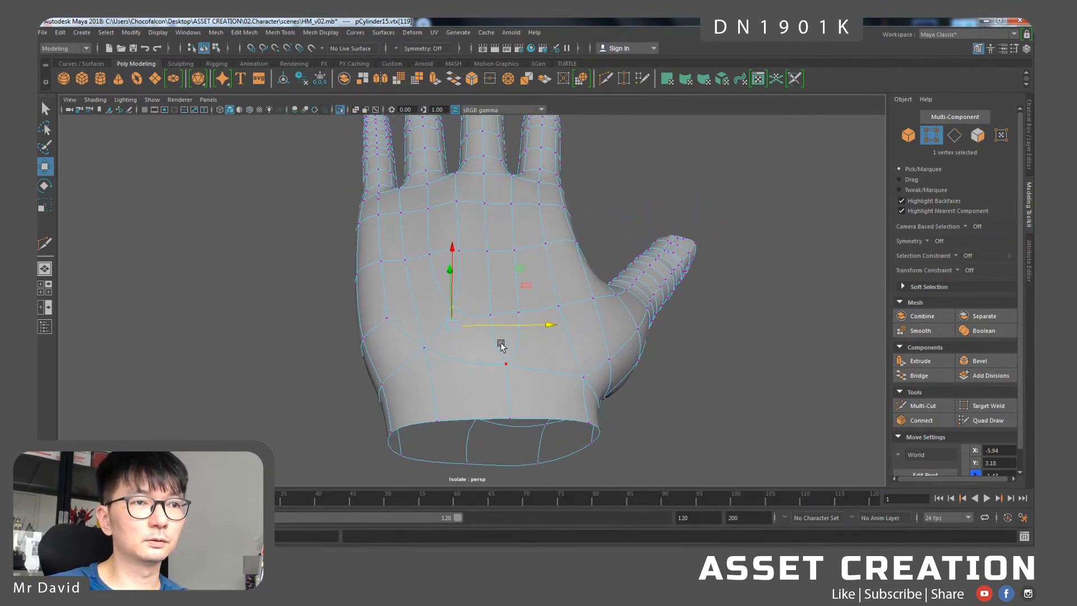
- Try to reposition the vertices along the crosswise loop above the wrist
{"action": "left_click", "coordinate": [490, 314]}
{"action": "key", "text": "q"}
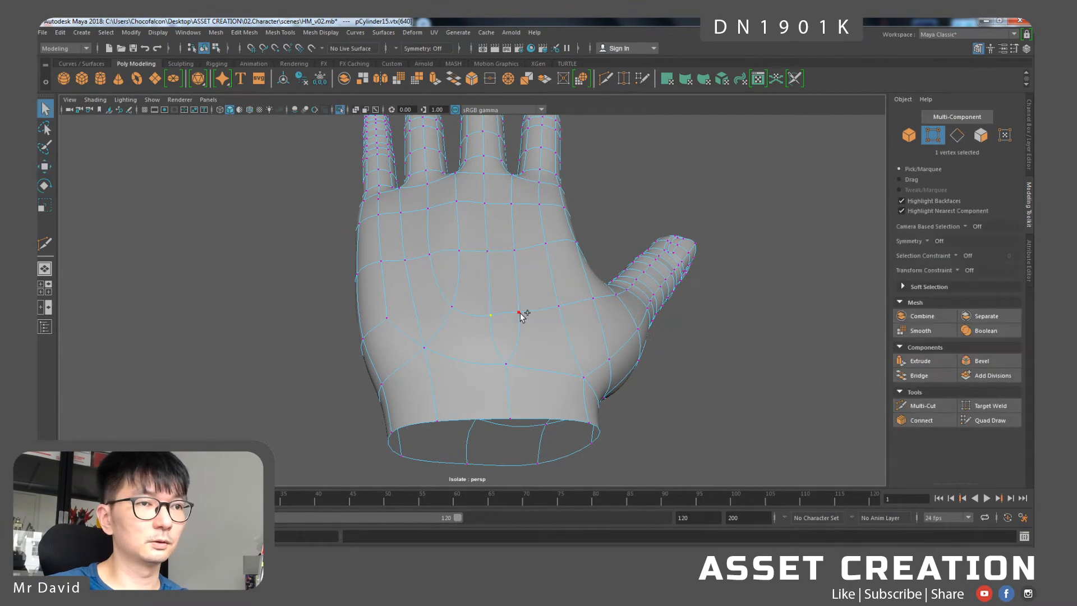
{"action": "mouse_move", "coordinate": [524, 325]}
{"action": "left_mouse_down", "text": "alt"}
{"action": "mouse_move", "coordinate": [522, 301]}
{"action": "mouse_move", "coordinate": [534, 335]}
{"action": "mouse_move", "coordinate": [480, 349]}
{"action": "mouse_move", "coordinate": [529, 315]}
{"action": "mouse_move", "coordinate": [533, 291]}
{"action": "mouse_move", "coordinate": [589, 289]}
{"action": "mouse_move", "coordinate": [495, 313]}
{"action": "mouse_move", "coordinate": [539, 325]}
{"action": "mouse_move", "coordinate": [504, 281]}
{"action": "mouse_move", "coordinate": [500, 308]}
{"action": "mouse_move", "coordinate": [558, 332]}
{"action": "mouse_move", "coordinate": [527, 340]}
{"action": "left_mouse_up", "text": "alt"}
{"action": "key", "text": "w"}
{"action": "left_click", "coordinate": [587, 299], "text": "shift"}
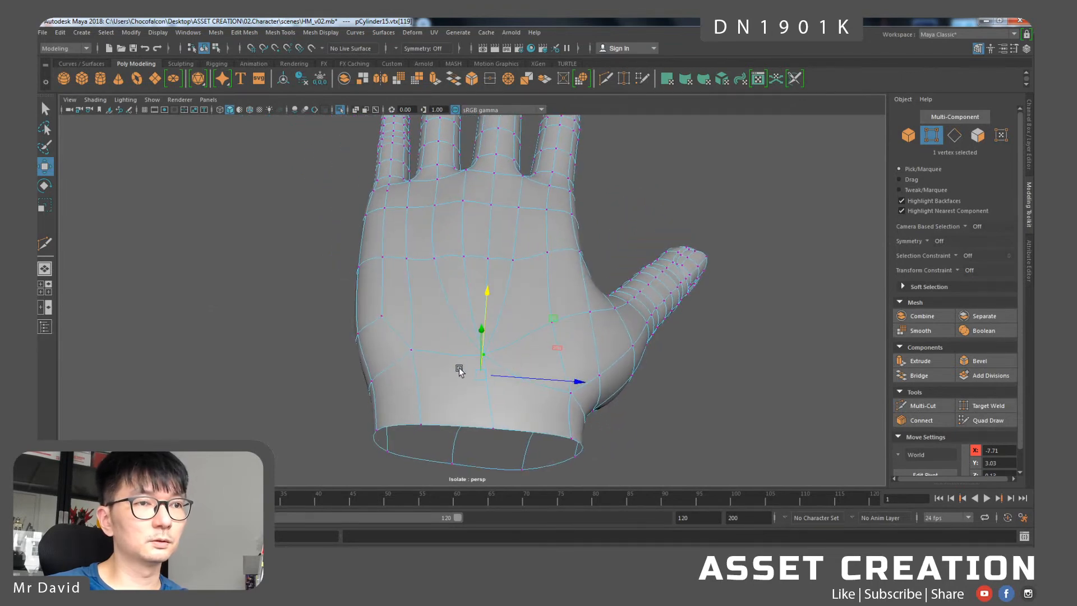
- Undo the last vertex selections and moves above the wrist
{"action": "key", "text": "ctrl+z"}
{"action": "key", "text": "ctrl+z"}
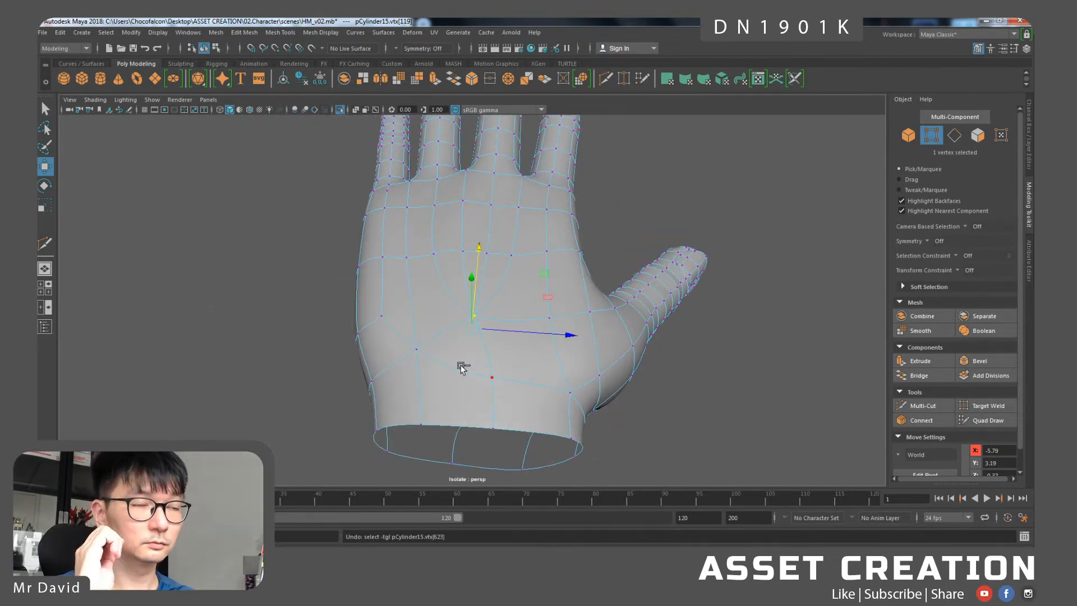
{"action": "key", "text": "ctrl+z"}
{"action": "key", "text": "ctrl+z"}
{"action": "key", "text": "ctrl+z"}
{"action": "key", "text": "ctrl+z"}
{"action": "key", "text": "ctrl+z"}
{"action": "key", "text": "ctrl+z"}
{"action": "key", "text": "ctrl+z"}
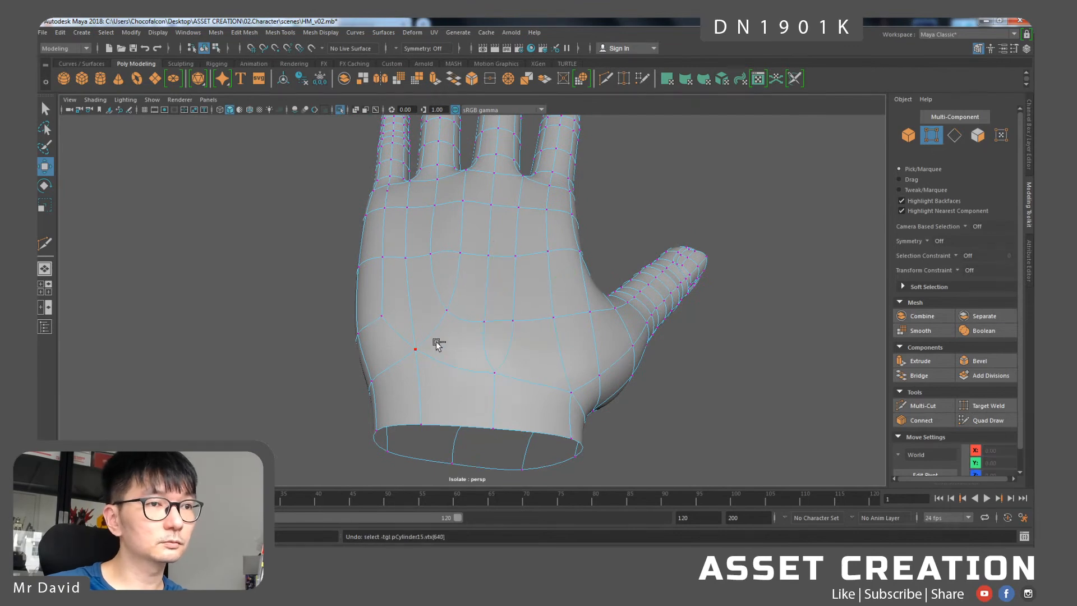
{"action": "key", "text": "ctrl+z"}
- Connect the end vertex of the ring-finger line to the wrist-loop vertex behind it
{"action": "left_click_drag", "start_coordinate": [425, 348], "coordinate": [460, 327], "text": "alt"}
{"action": "key", "text": "w"}
{"action": "key", "text": "q"}
{"action": "left_click", "coordinate": [432, 303]}
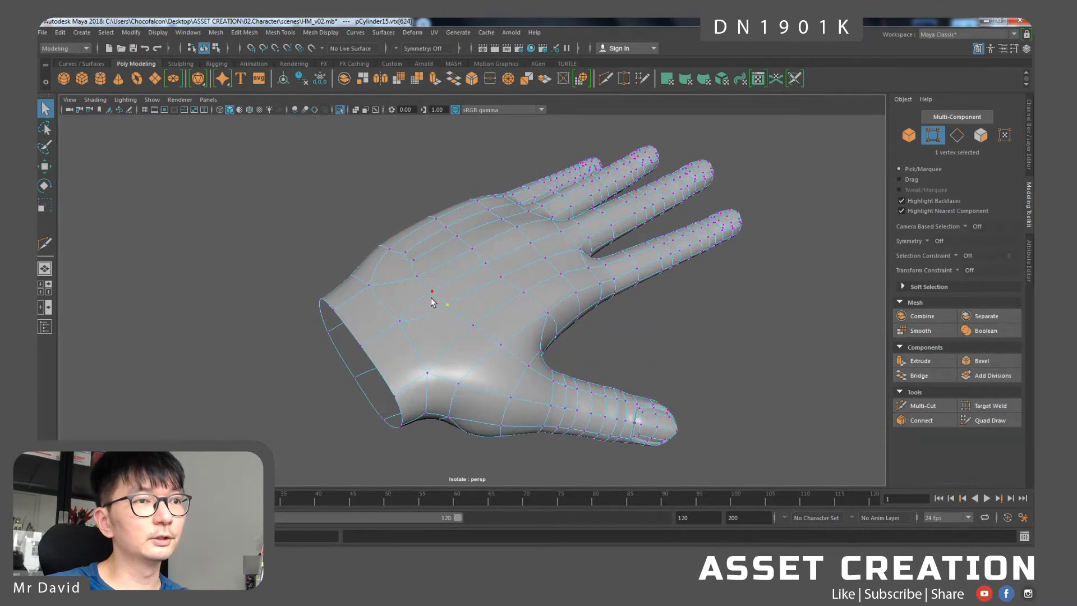
{"action": "key", "text": "r"}
{"action": "left_click_drag", "start_coordinate": [478, 357], "coordinate": [448, 313], "text": "alt"}
{"action": "scroll", "coordinate": [432, 323], "scroll_direction": "up", "scroll_amount": 3}
{"action": "left_click", "coordinate": [422, 312]}
{"action": "left_click", "coordinate": [418, 373], "text": "shift"}
{"action": "right_click_drag", "start_coordinate": [438, 340], "coordinate": [436, 401], "text": "shift"}
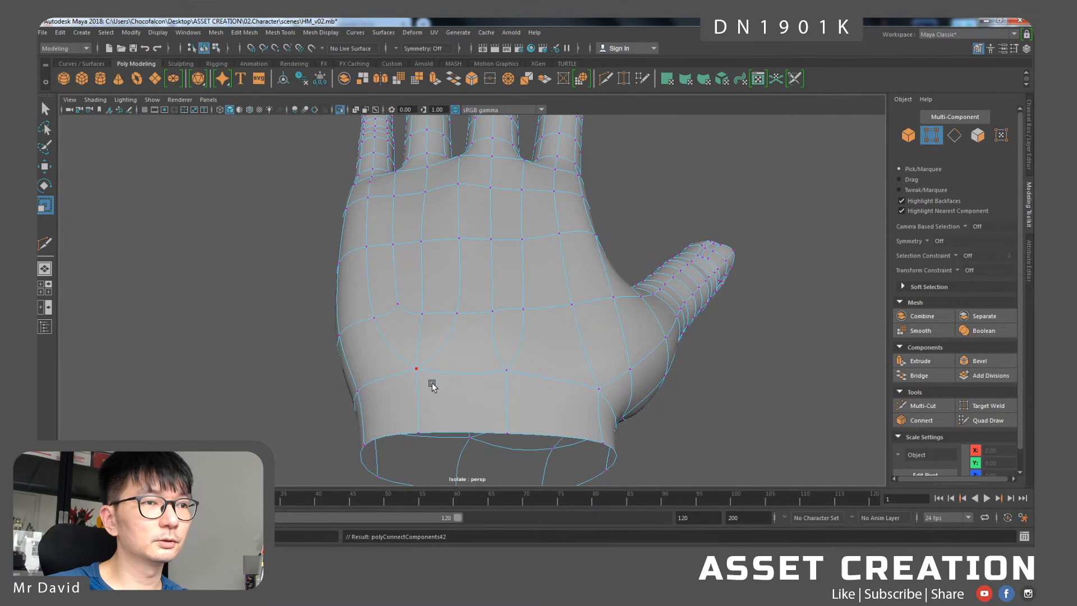
- Adjust the positions of the wrist-loop vertex behind the ring finger and the vertex below it on the wrist opening
{"action": "key", "text": "w"}
{"action": "left_click", "coordinate": [419, 371]}
{"action": "mouse_move", "coordinate": [472, 373]}
{"action": "left_mouse_down"}
{"action": "mouse_move", "coordinate": [497, 380]}
{"action": "mouse_move", "coordinate": [474, 393]}
{"action": "mouse_move", "coordinate": [475, 367]}
{"action": "left_mouse_up"}
{"action": "left_click", "coordinate": [418, 432]}
{"action": "left_click_drag", "start_coordinate": [520, 330], "coordinate": [563, 304]}
- Select the two vertices on the back of the hand behind the gap between index and middle fingers for moving
{"action": "left_click", "coordinate": [438, 300]}
{"action": "mouse_move", "coordinate": [416, 250]}
{"action": "left_mouse_down", "text": "alt"}
{"action": "mouse_move", "coordinate": [453, 291]}
{"action": "mouse_move", "coordinate": [435, 243]}
{"action": "left_mouse_up", "text": "alt"}
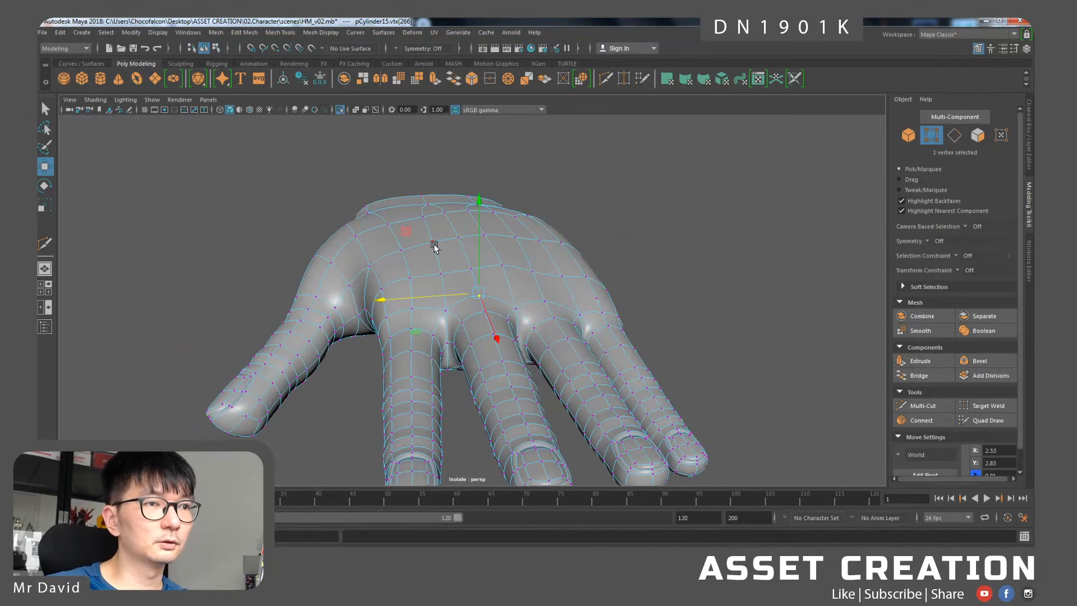
{"action": "left_click", "coordinate": [439, 274], "text": "shift"}
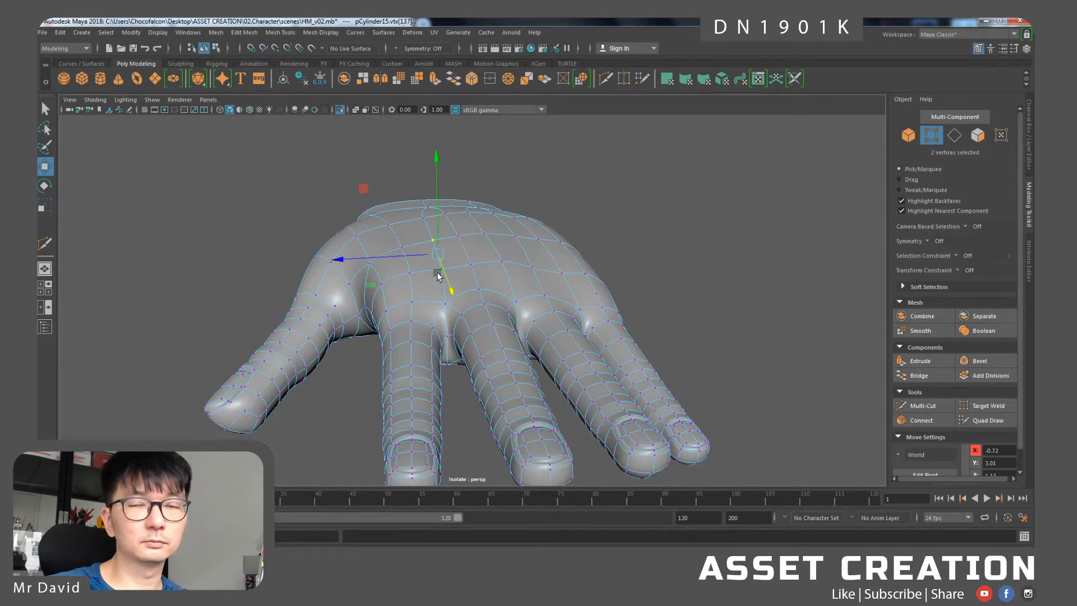
{"action": "left_click_drag", "start_coordinate": [435, 276], "coordinate": [438, 281], "text": "alt"}
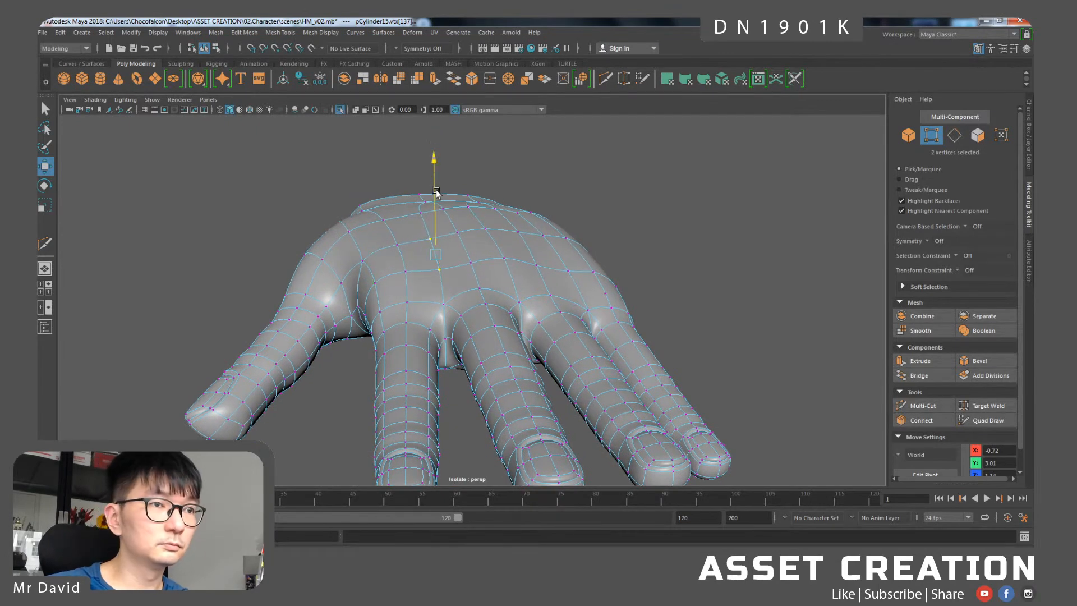
- Adjust the vertices behind the gap between index and middle fingers and beside the thumb base on the back of the hand
{"action": "left_click", "coordinate": [400, 253]}
{"action": "key", "text": "q"}
{"action": "left_click", "coordinate": [406, 271], "text": "shift"}
{"action": "key", "text": "w"}
{"action": "left_click_drag", "start_coordinate": [403, 209], "coordinate": [371, 210]}
{"action": "left_click", "coordinate": [386, 215]}
{"action": "left_click", "coordinate": [441, 164], "text": "shift"}
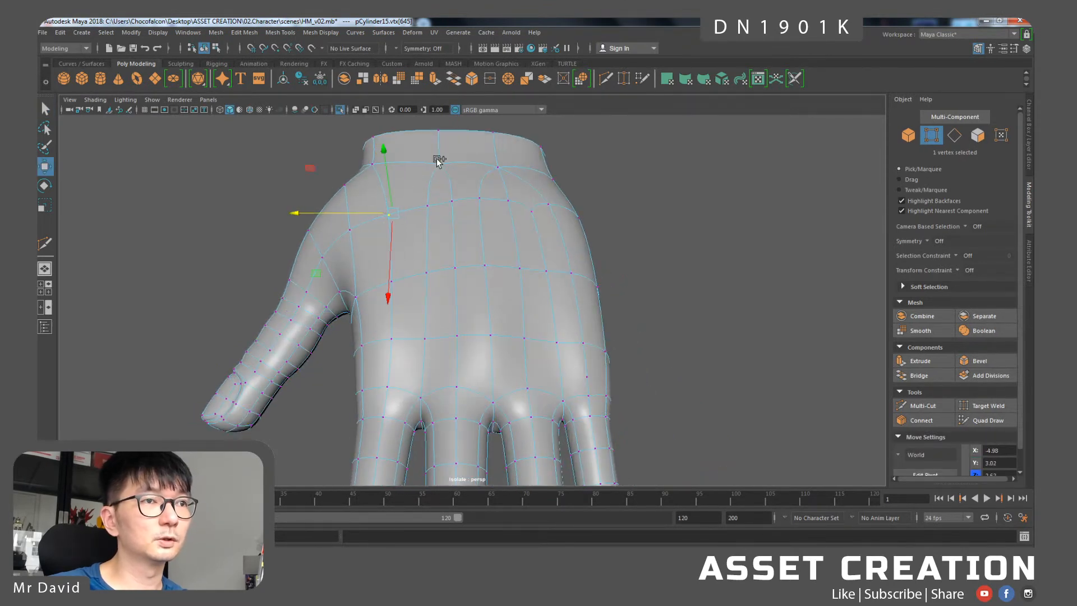
{"action": "left_click", "coordinate": [427, 206]}
- Inspect the smoothed hand from the back and the palm side
{"action": "left_click_drag", "start_coordinate": [365, 233], "coordinate": [522, 327], "text": "alt"}
{"action": "left_click", "coordinate": [536, 339]}
{"action": "right_click_drag", "start_coordinate": [519, 268], "coordinate": [575, 254]}
{"action": "scroll", "coordinate": [569, 256], "scroll_direction": "down", "scroll_amount": 3}
{"action": "left_click_drag", "start_coordinate": [553, 256], "coordinate": [396, 312], "text": "alt"}
{"action": "right_click_drag", "start_coordinate": [417, 280], "coordinate": [469, 270]}
{"action": "left_click_drag", "start_coordinate": [469, 223], "coordinate": [507, 298], "text": "alt"}
{"action": "left_click", "coordinate": [435, 334]}
{"action": "mouse_move", "coordinate": [447, 337]}
{"action": "left_mouse_down", "text": "alt"}
{"action": "mouse_move", "coordinate": [449, 292]}
{"action": "mouse_move", "coordinate": [437, 342]}
{"action": "mouse_move", "coordinate": [497, 351]}
{"action": "mouse_move", "coordinate": [428, 365]}
{"action": "mouse_move", "coordinate": [463, 336]}
{"action": "left_mouse_up", "text": "alt"}
- Move the crosswise palm edge between the thumb web and the centre of the palm
{"action": "right_click_drag", "start_coordinate": [458, 277], "coordinate": [452, 313]}
{"action": "left_click", "coordinate": [452, 311]}
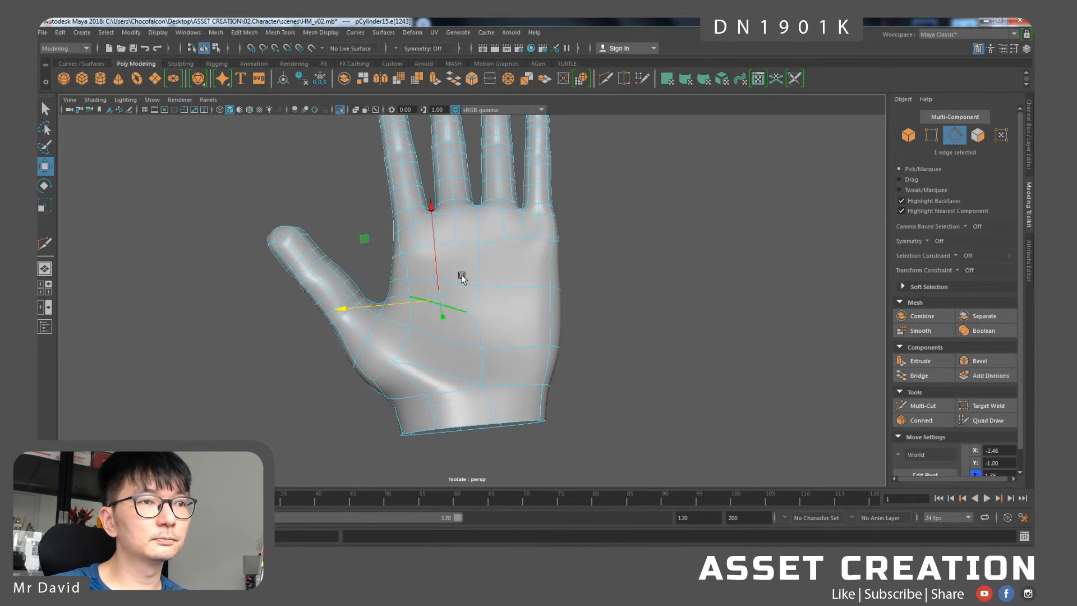
{"action": "left_click", "coordinate": [441, 296]}
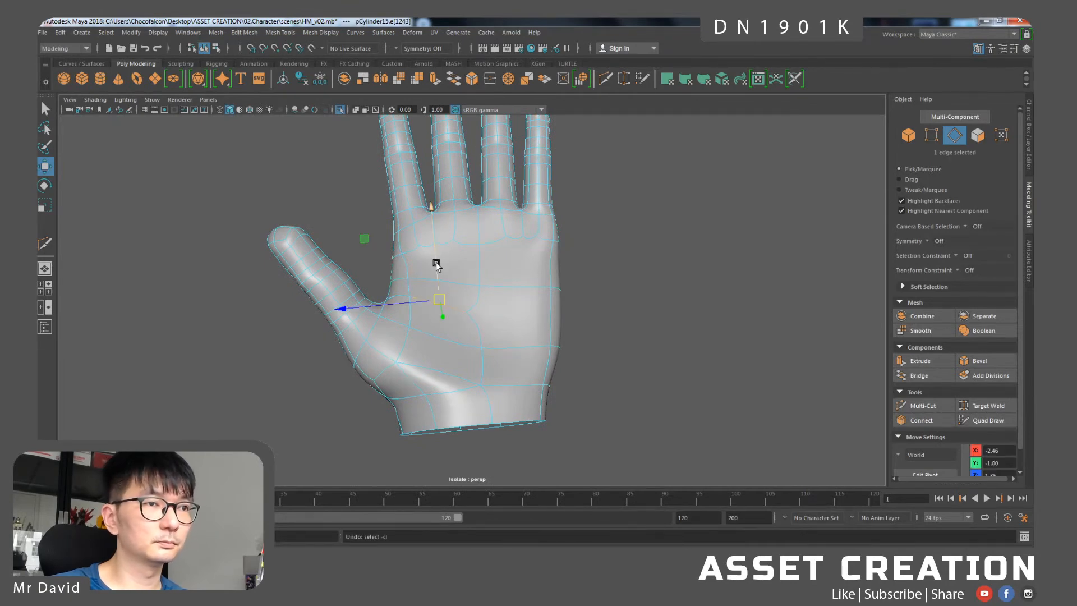
{"action": "left_click_drag", "start_coordinate": [438, 257], "coordinate": [469, 278], "text": "alt"}
{"action": "key", "text": "e"}
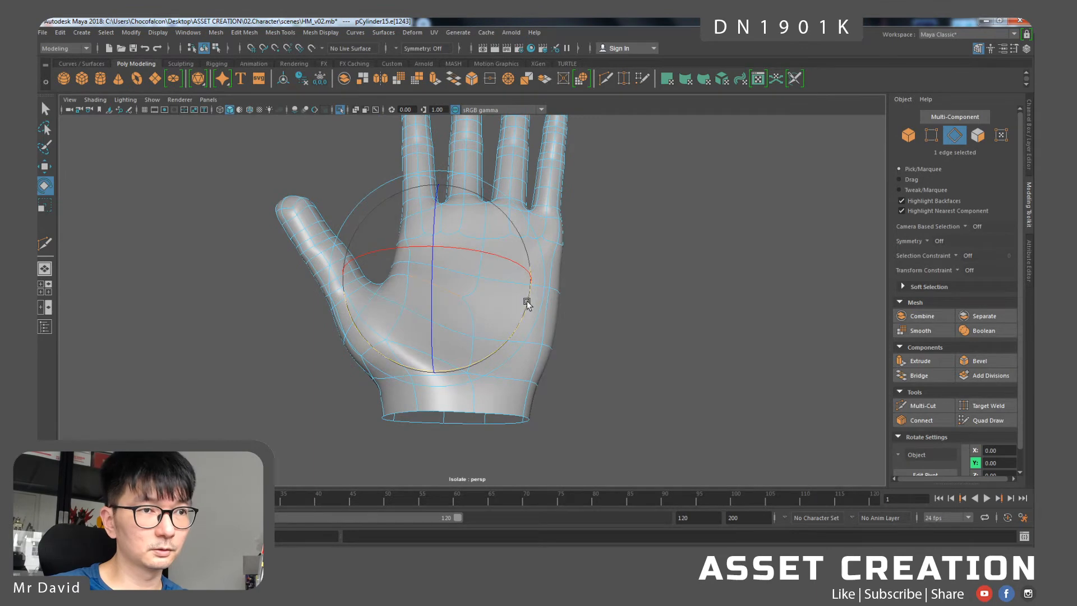
{"action": "key", "text": "w"}
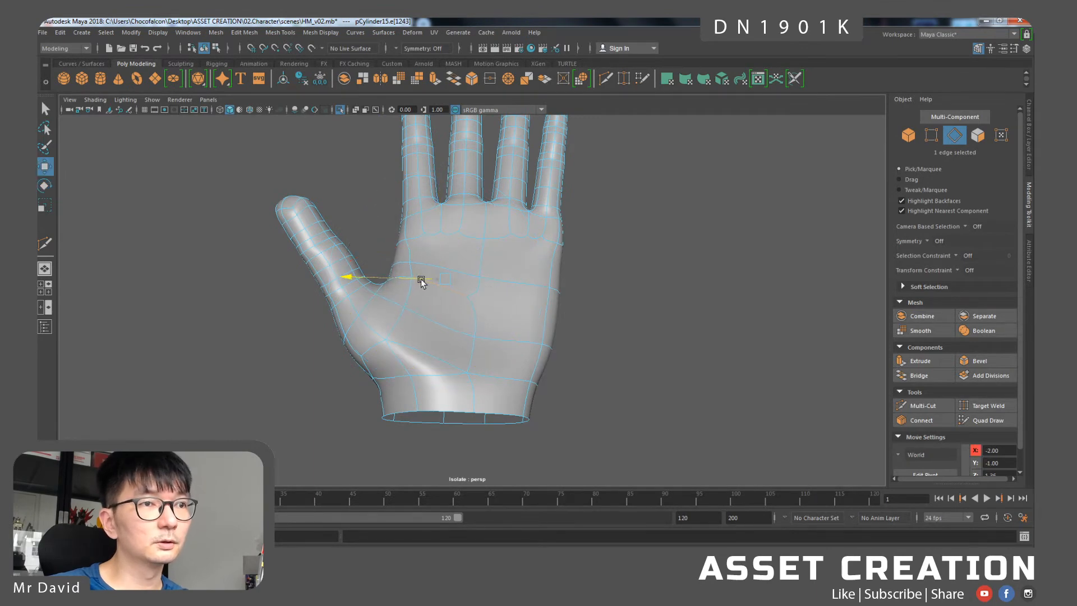
{"action": "right_click_drag", "start_coordinate": [444, 300], "coordinate": [483, 372], "text": "alt"}
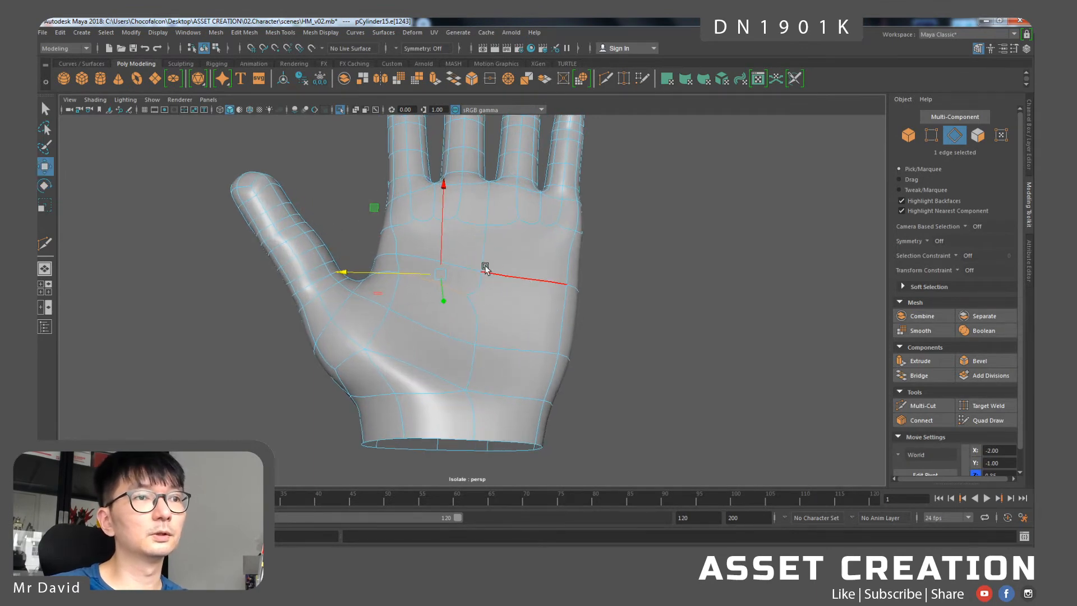
- Connect the three crosswise palm edges on the little-finger side with a new line toward the wrist
{"action": "left_click_drag", "start_coordinate": [457, 211], "coordinate": [486, 234], "text": "alt"}
{"action": "left_click", "coordinate": [512, 289]}
{"action": "left_click", "coordinate": [506, 362], "text": "shift"}
{"action": "left_click", "coordinate": [497, 405], "text": "shift"}
{"action": "key", "text": "g"}
{"action": "scroll", "coordinate": [526, 344], "scroll_direction": "up", "scroll_amount": 3}
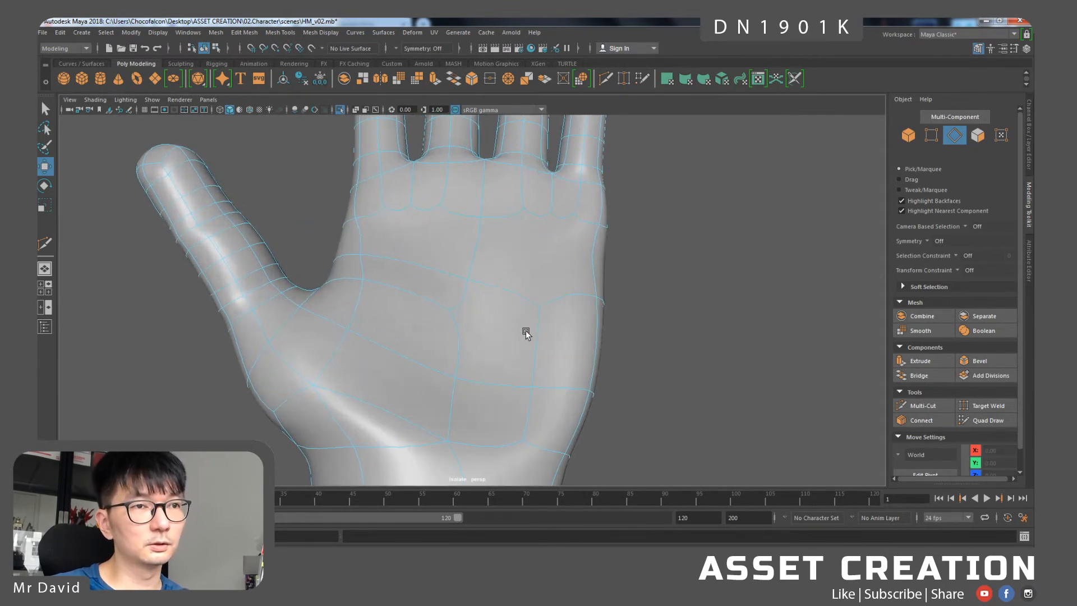
- Connect the upper end of the new palm line to the vertex behind the gap between ring and little fingers
{"action": "right_click_drag", "start_coordinate": [519, 283], "coordinate": [477, 282]}
{"action": "left_click", "coordinate": [558, 212]}
{"action": "left_click", "coordinate": [544, 312], "text": "shift"}
{"action": "key", "text": "g"}
- Connect the two crosswise palm edges between the thumb web and the palm's centre with a short line
{"action": "left_click", "coordinate": [438, 208]}
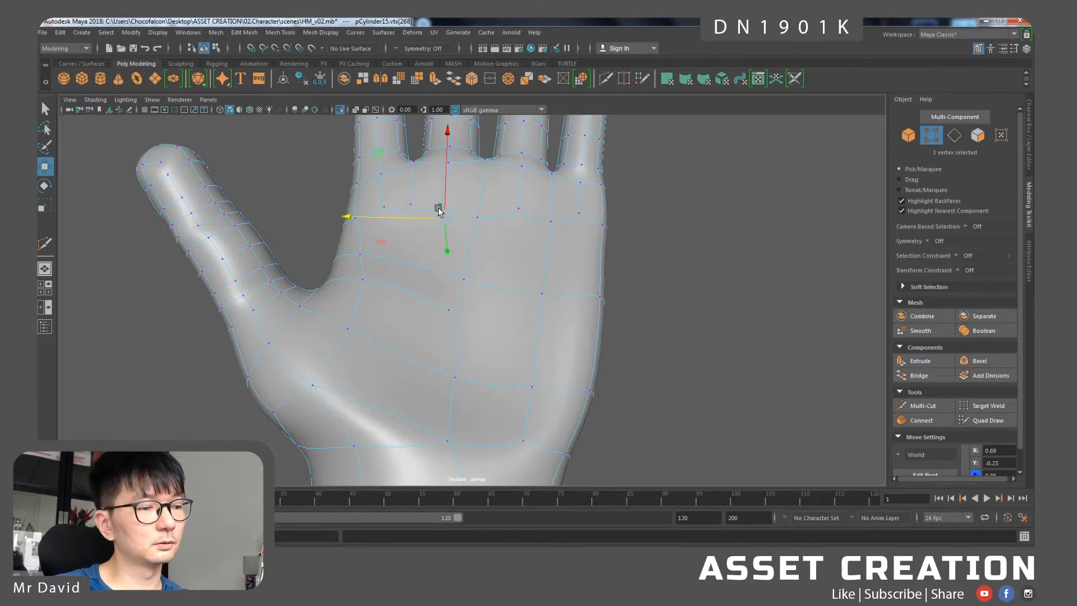
{"action": "scroll", "coordinate": [460, 267], "scroll_direction": "up", "scroll_amount": 2}
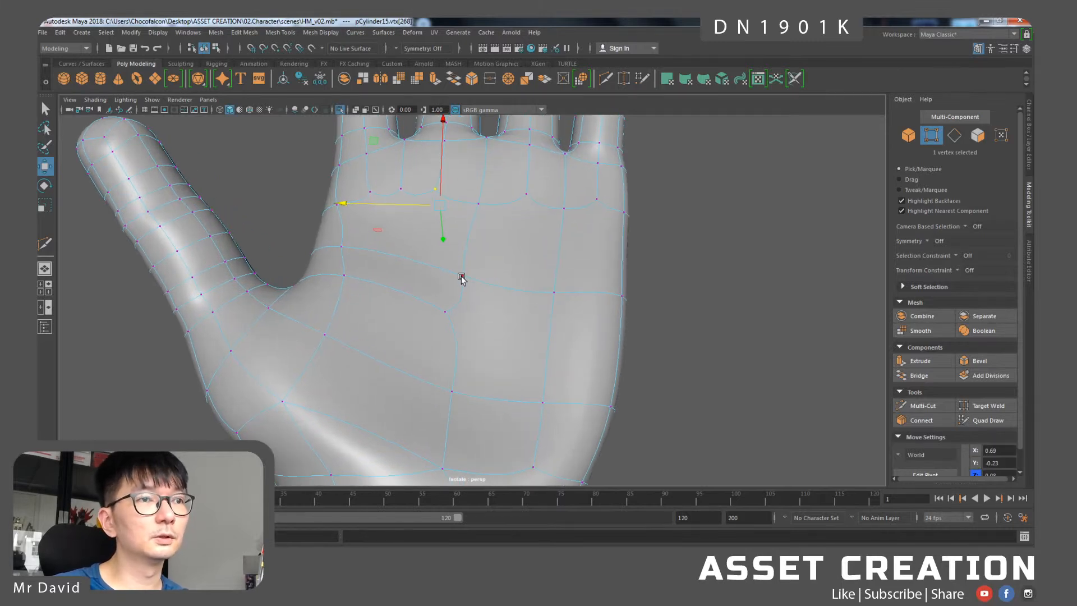
{"action": "left_click", "coordinate": [376, 190]}
{"action": "left_click", "coordinate": [406, 294]}
{"action": "right_click_drag", "start_coordinate": [421, 284], "coordinate": [409, 435], "text": "shift"}
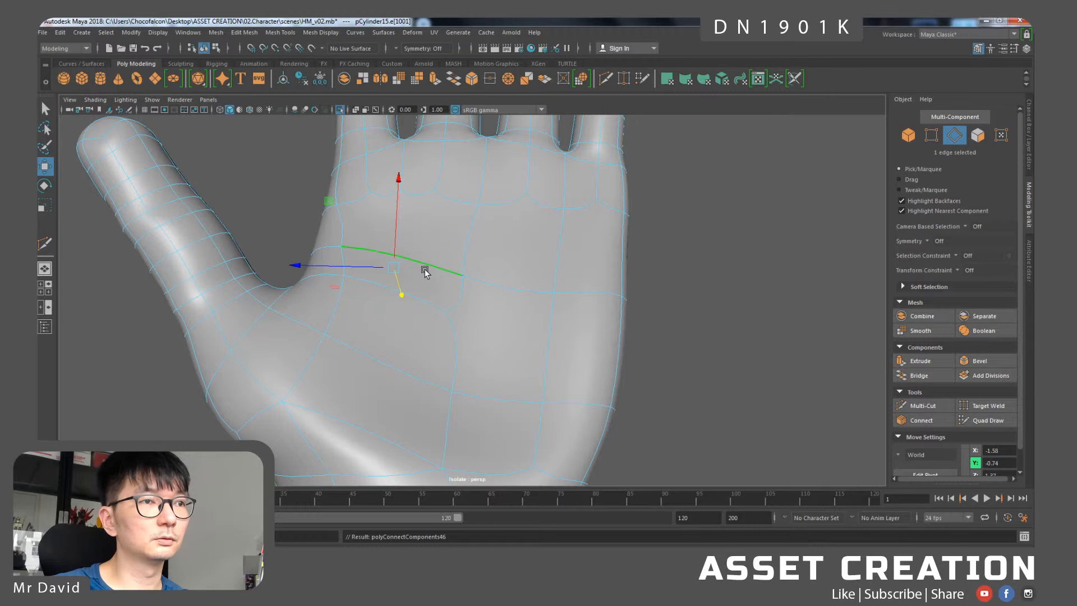
{"action": "left_click", "coordinate": [421, 289]}
- Connect the palm vertex behind the index finger to the upper end of the short line beside the thumb web
{"action": "right_click_drag", "start_coordinate": [427, 267], "coordinate": [400, 260]}
{"action": "left_click", "coordinate": [371, 203]}
{"action": "left_click", "coordinate": [398, 265], "text": "shift"}
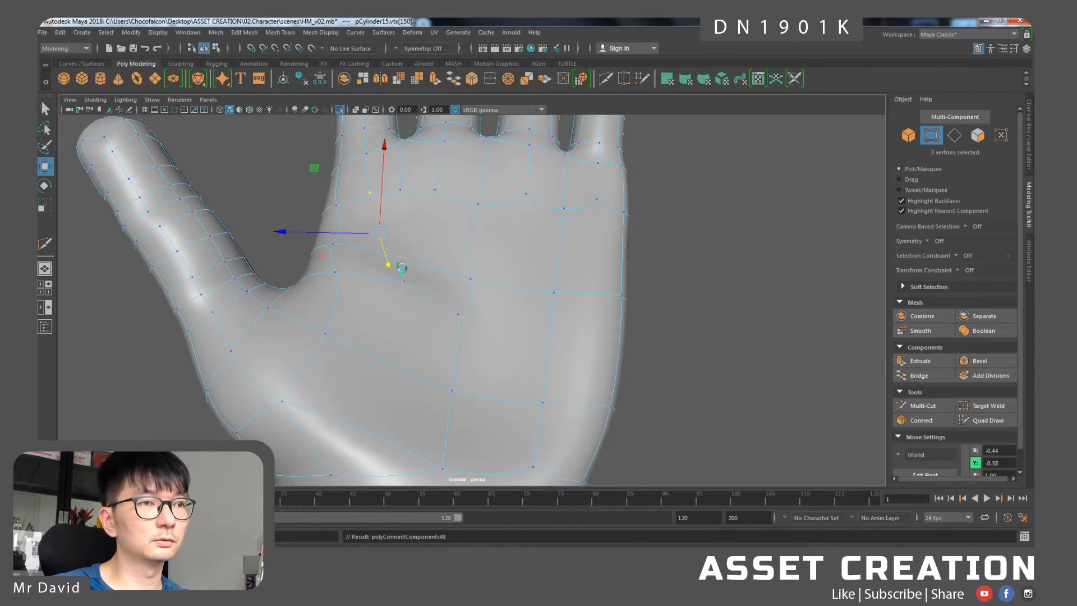
{"action": "key", "text": "g"}
{"action": "left_click_drag", "start_coordinate": [458, 252], "coordinate": [434, 261], "text": "alt"}
- Connect the palm vertex behind the gap between index and middle fingers to the central palm vertex
{"action": "left_click", "coordinate": [407, 252]}
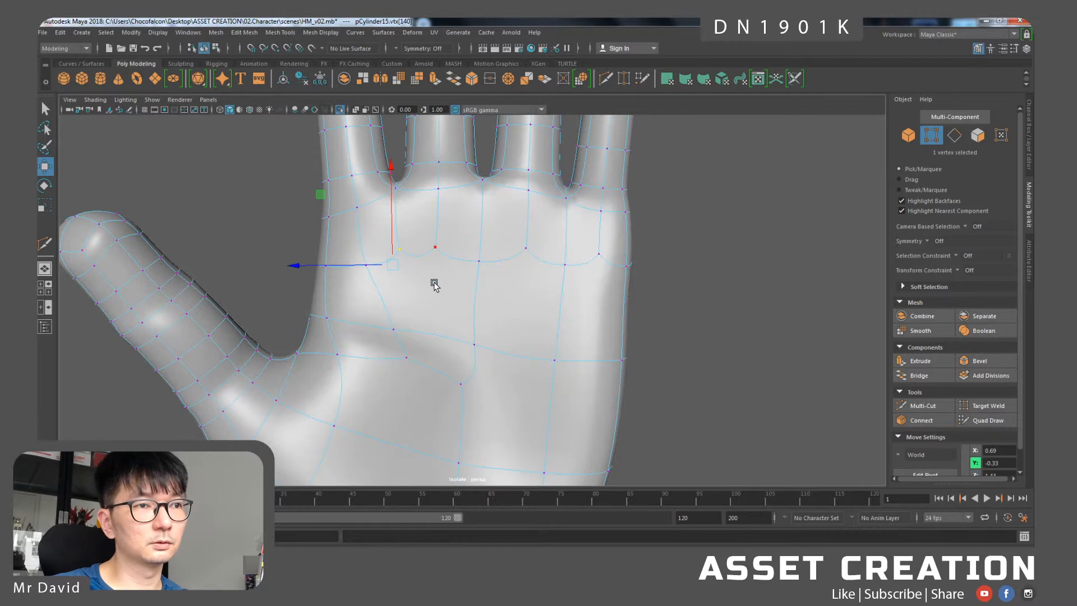
{"action": "left_click", "coordinate": [467, 338]}
{"action": "left_click_drag", "start_coordinate": [467, 339], "coordinate": [469, 290], "text": "alt"}
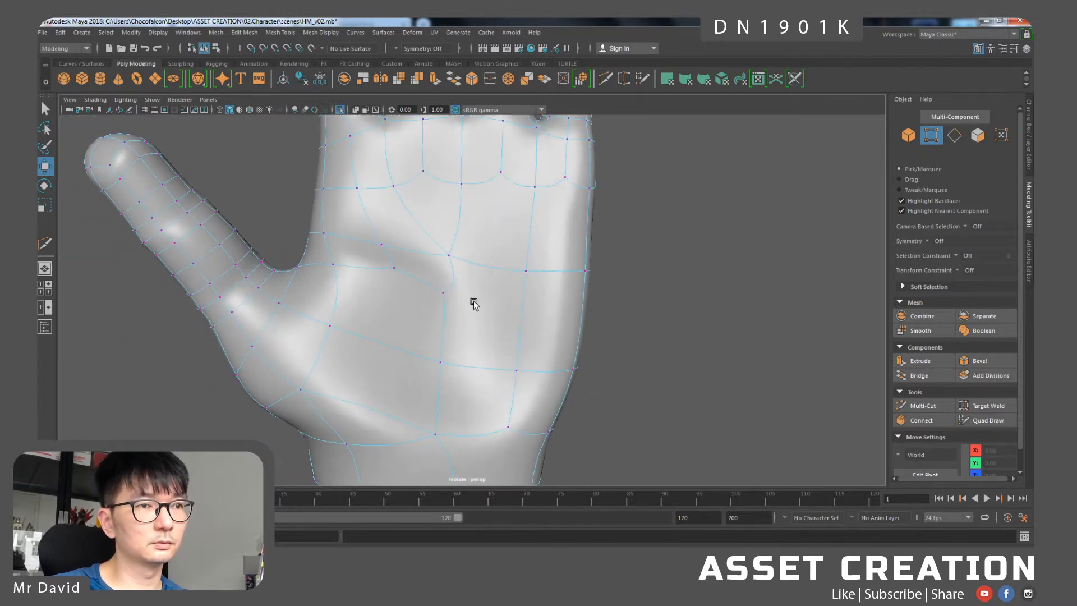
{"action": "left_click", "coordinate": [455, 256]}
- Connect the two crosswise edges in the lower middle of the palm and join the new line to the central palm vertex
{"action": "right_click_drag", "start_coordinate": [475, 308], "coordinate": [474, 271]}
{"action": "left_click", "coordinate": [470, 364]}
{"action": "left_click", "coordinate": [472, 428], "text": "shift"}
{"action": "key", "text": "g"}
{"action": "right_click_drag", "start_coordinate": [476, 360], "coordinate": [441, 275]}
{"action": "left_click", "coordinate": [449, 257]}
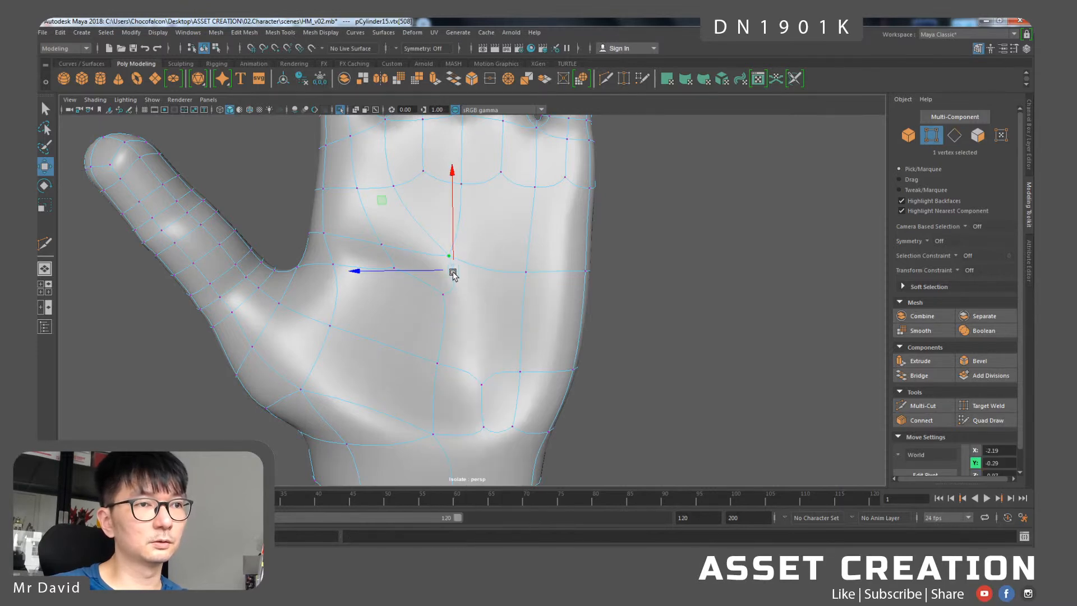
{"action": "left_click", "coordinate": [483, 381], "text": "shift"}
{"action": "key", "text": "g"}
- Connect two crosswise edges on the thumb side of the palm and join the new line to the index-finger line above it
{"action": "left_click_drag", "start_coordinate": [460, 359], "coordinate": [449, 368], "text": "alt"}
{"action": "right_click_drag", "start_coordinate": [403, 361], "coordinate": [402, 252]}
{"action": "left_click", "coordinate": [363, 414]}
{"action": "left_click", "coordinate": [406, 356], "text": "shift"}
{"action": "key", "text": "g"}
{"action": "right_click_drag", "start_coordinate": [405, 353], "coordinate": [365, 282]}
{"action": "left_click", "coordinate": [401, 275]}
{"action": "left_click", "coordinate": [378, 366], "text": "shift"}
{"action": "left_click", "coordinate": [379, 368]}
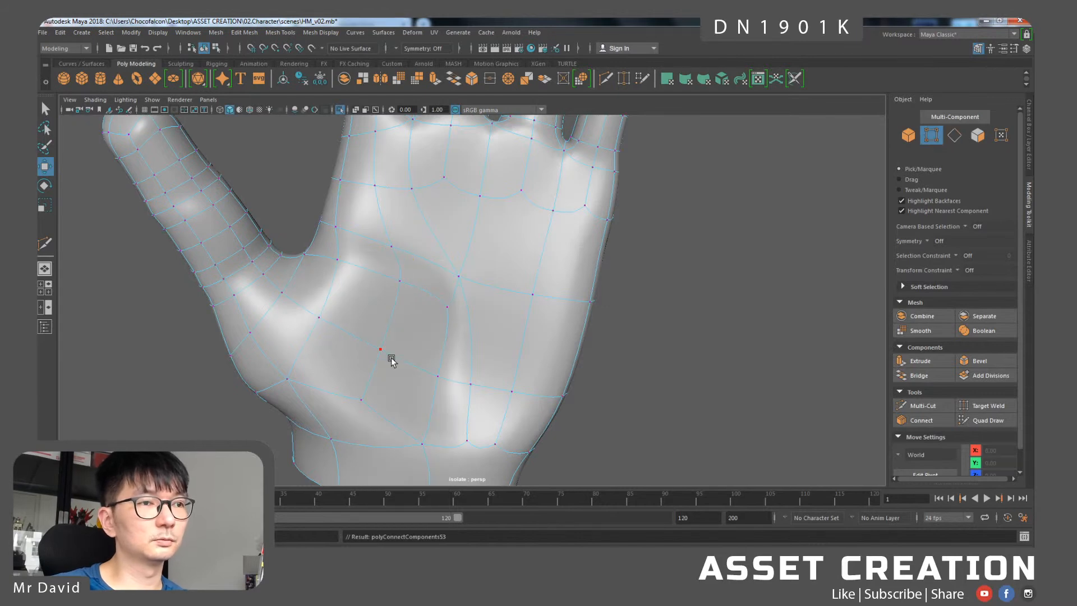
- Adjust the two joined vertices of the index-finger line and shift the vertex below the palm's centre toward the thumb
{"action": "left_click_drag", "start_coordinate": [392, 358], "coordinate": [401, 308], "text": "alt"}
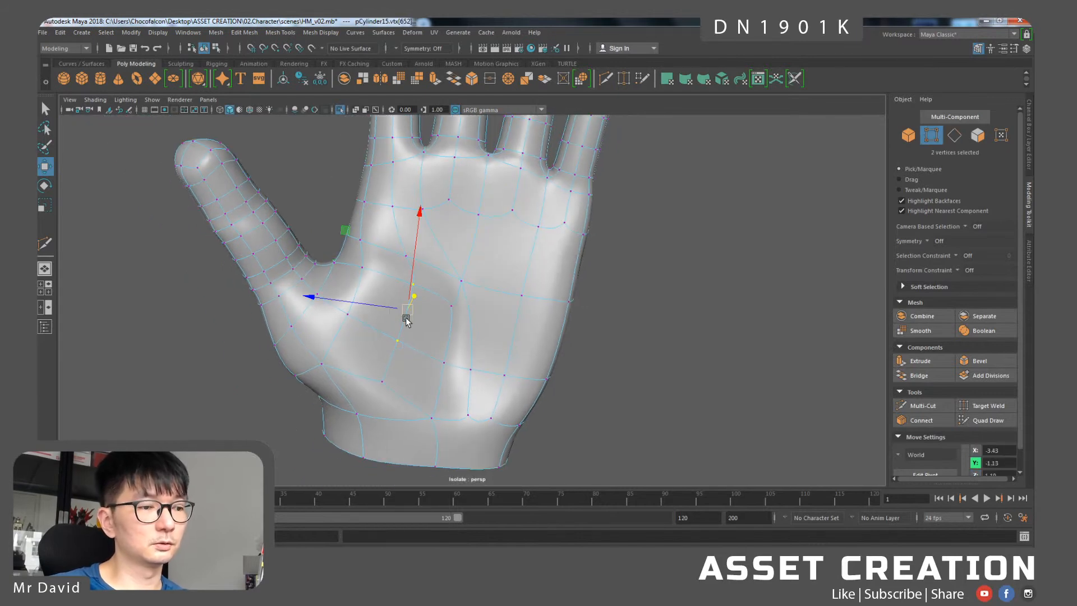
{"action": "key", "text": "r"}
{"action": "left_click", "coordinate": [419, 219], "text": "shift"}
{"action": "key", "text": "w"}
{"action": "left_click_drag", "start_coordinate": [413, 259], "coordinate": [419, 337], "text": "alt"}
{"action": "left_click", "coordinate": [455, 383]}
{"action": "left_click_drag", "start_coordinate": [486, 392], "coordinate": [470, 349], "text": "alt"}
{"action": "left_click_drag", "start_coordinate": [429, 258], "coordinate": [392, 257]}
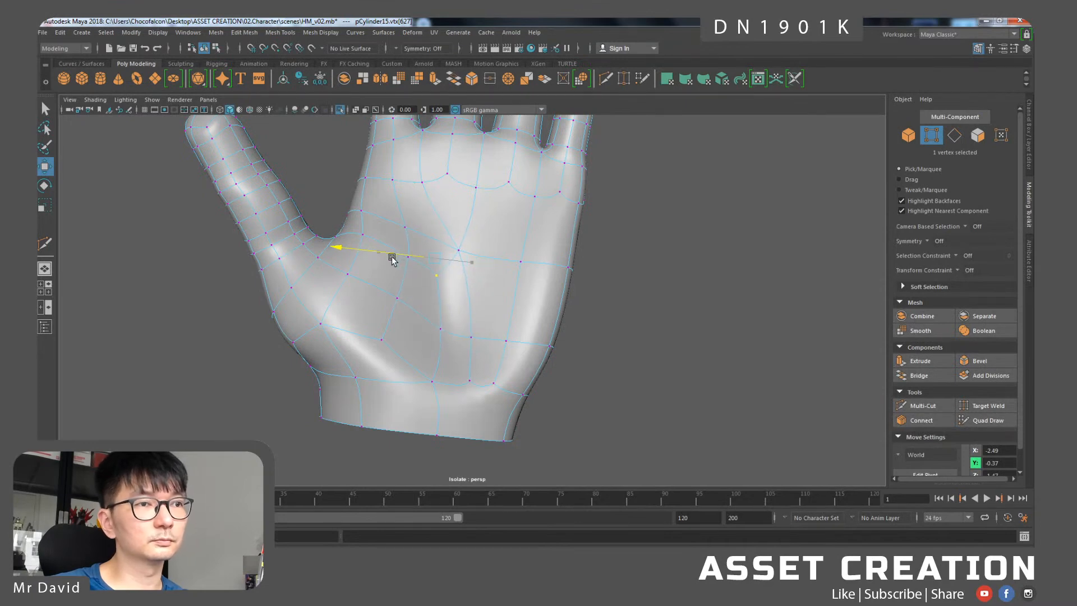
{"action": "mouse_move", "coordinate": [464, 313]}
{"action": "left_mouse_down", "text": "alt"}
{"action": "mouse_move", "coordinate": [473, 288]}
{"action": "mouse_move", "coordinate": [420, 257]}
{"action": "mouse_move", "coordinate": [444, 233]}
{"action": "mouse_move", "coordinate": [449, 325]}
{"action": "left_mouse_up", "text": "alt"}
{"action": "left_click", "coordinate": [505, 261]}
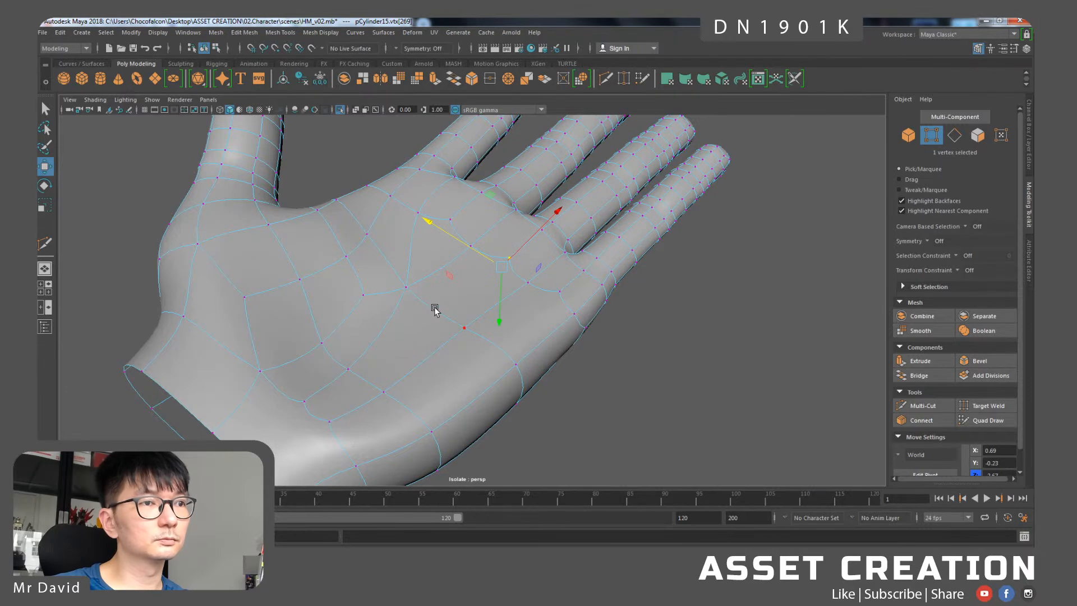
{"action": "left_click", "coordinate": [461, 330]}
{"action": "left_click_drag", "start_coordinate": [462, 330], "coordinate": [512, 315], "text": "alt"}
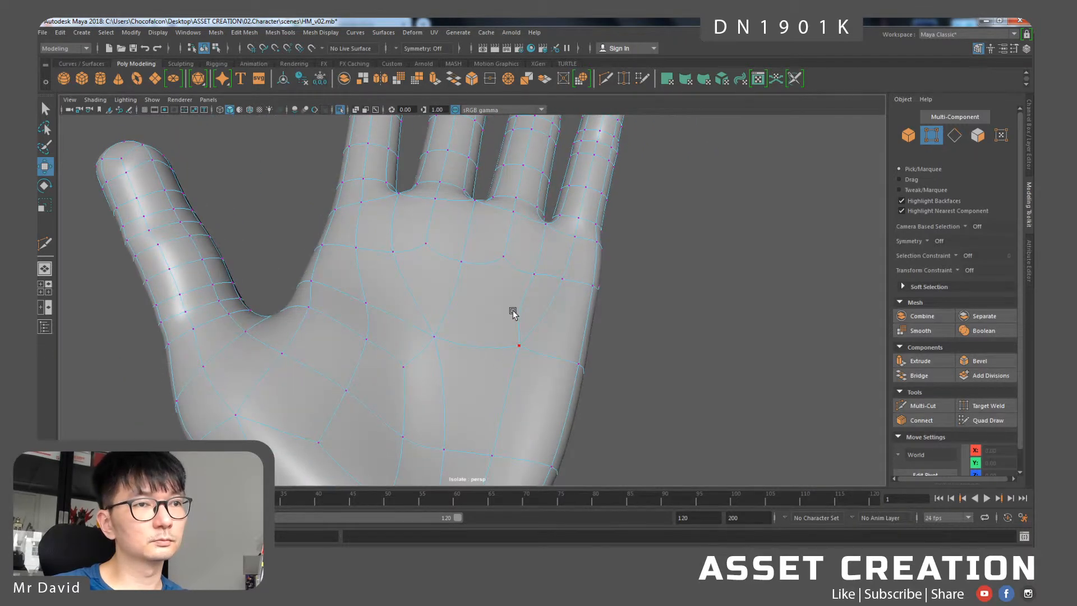
{"action": "right_click_drag", "start_coordinate": [514, 294], "coordinate": [520, 240]}
{"action": "left_click", "coordinate": [527, 308]}
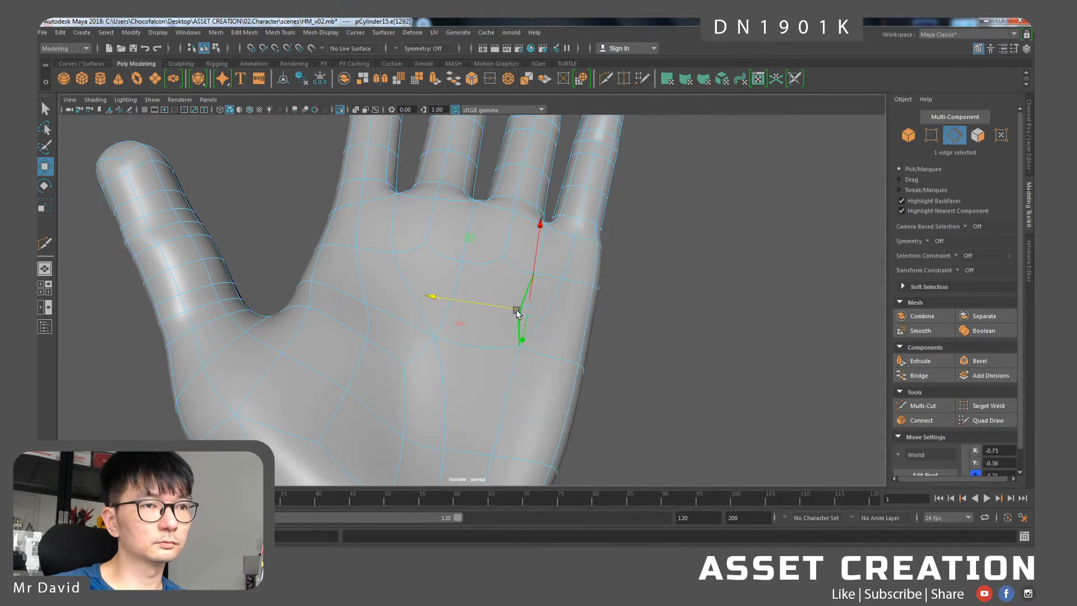
{"action": "key", "text": "ctrl+z"}
- Multi-Cut an edge line across the unsmoothed palm from the vertex behind the ring and little finger gap, then restore the smooth preview
{"action": "right_click_drag", "start_coordinate": [453, 375], "coordinate": [445, 295], "text": "alt"}
{"action": "middle_click_drag", "start_coordinate": [445, 296], "coordinate": [482, 232], "text": "alt"}
{"action": "right_click_drag", "start_coordinate": [482, 233], "coordinate": [482, 200]}
{"action": "left_click", "coordinate": [483, 252]}
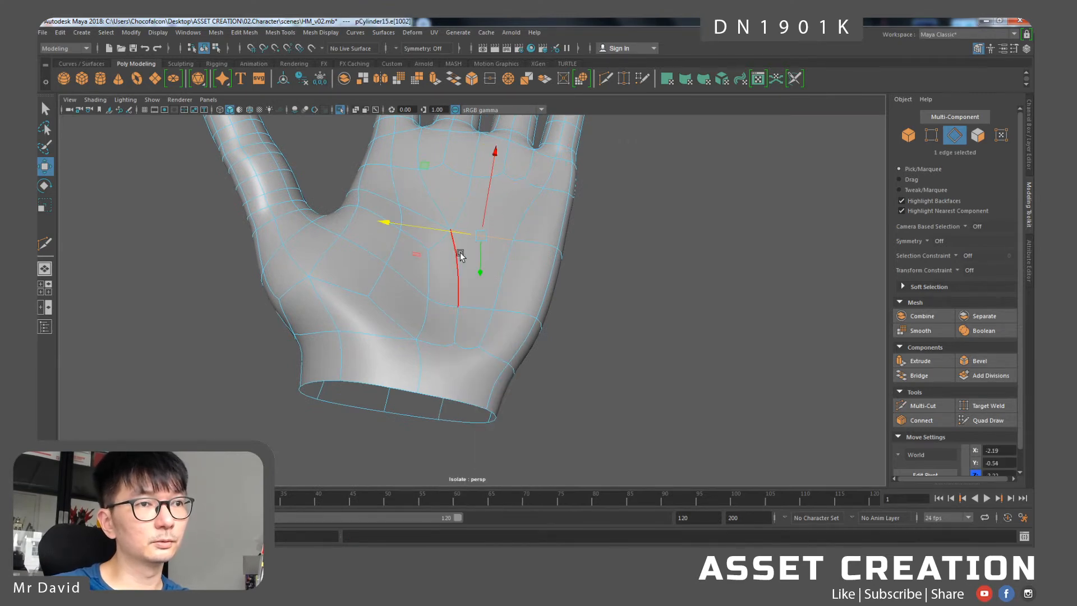
{"action": "mouse_move", "coordinate": [458, 239]}
{"action": "right_mouse_down"}
{"action": "mouse_move", "coordinate": [428, 238]}
{"action": "mouse_move", "coordinate": [463, 240]}
{"action": "mouse_move", "coordinate": [448, 242]}
{"action": "right_mouse_up"}
{"action": "key", "text": "1"}
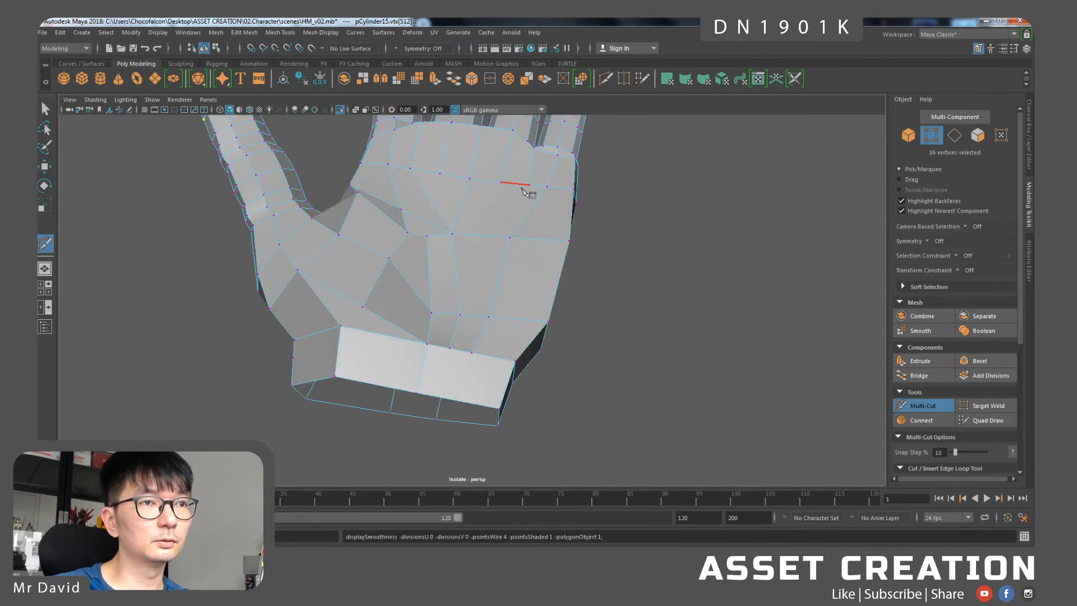
{"action": "left_click", "coordinate": [504, 183]}
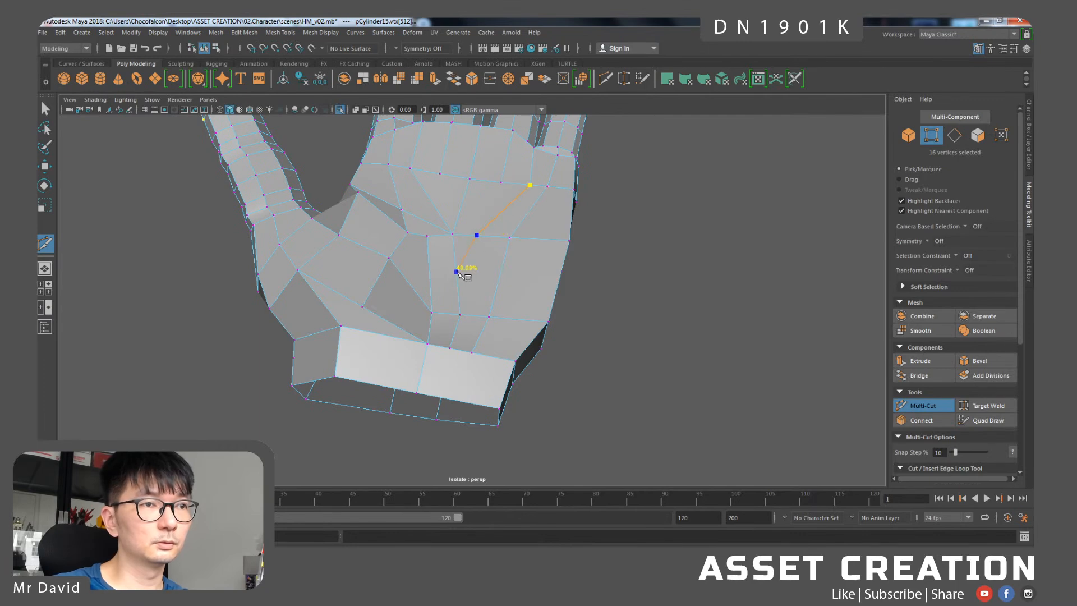
{"action": "key", "text": "w"}
{"action": "key", "text": "3"}
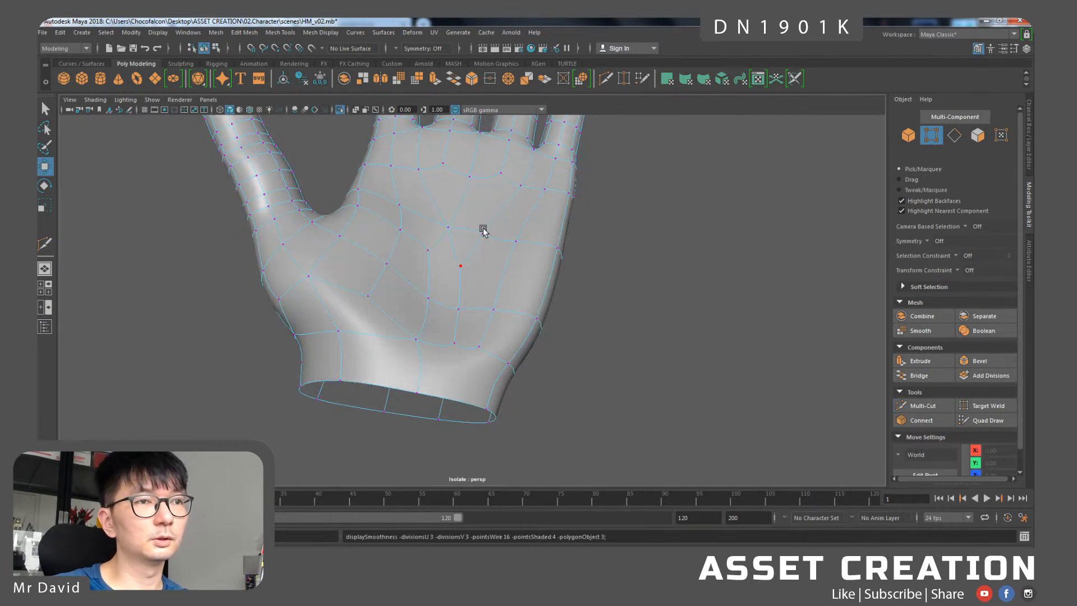
- Shift the two newly cut palm vertices and the vertex below them toward the thumb
{"action": "scroll", "coordinate": [500, 258], "scroll_direction": "down", "scroll_amount": 3}
{"action": "scroll", "coordinate": [499, 250], "scroll_direction": "up", "scroll_amount": 3}
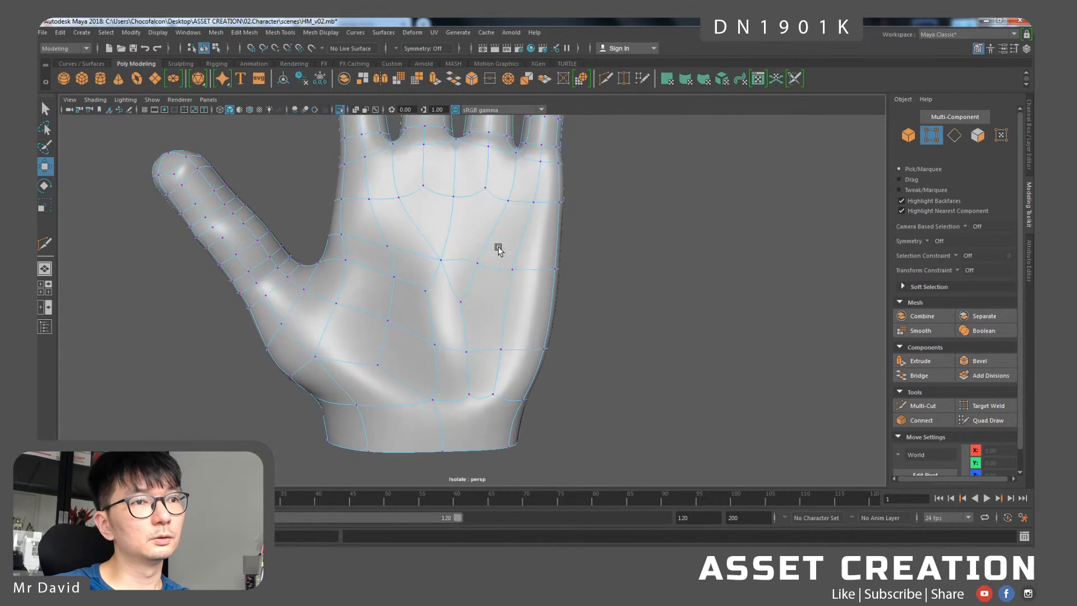
{"action": "left_click", "coordinate": [475, 264]}
{"action": "left_click_drag", "start_coordinate": [451, 271], "coordinate": [429, 269]}
{"action": "left_click", "coordinate": [458, 305]}
{"action": "left_click_drag", "start_coordinate": [452, 308], "coordinate": [427, 309]}
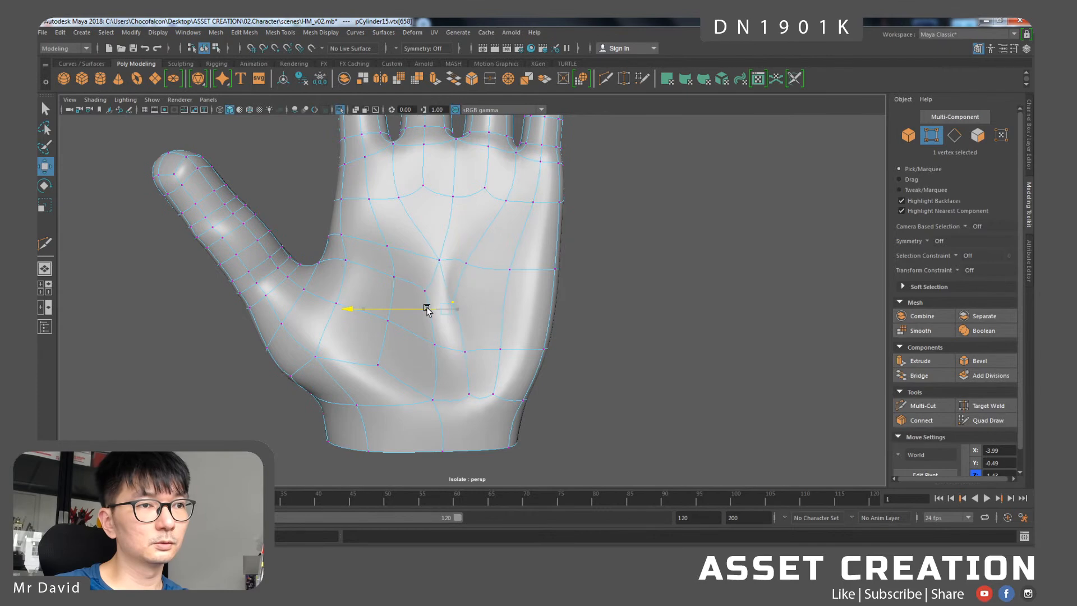
{"action": "left_click", "coordinate": [464, 355]}
{"action": "left_click_drag", "start_coordinate": [428, 353], "coordinate": [380, 354]}
- Adjust the vertices around the centre of the palm to even out their spacing
{"action": "left_click", "coordinate": [431, 346]}
{"action": "left_click", "coordinate": [469, 320]}
{"action": "left_click", "coordinate": [498, 279], "text": "shift"}
{"action": "mouse_move", "coordinate": [479, 304]}
{"action": "left_mouse_down", "text": "alt"}
{"action": "mouse_move", "coordinate": [482, 280]}
{"action": "mouse_move", "coordinate": [482, 293]}
{"action": "left_mouse_up", "text": "alt"}
{"action": "left_click_drag", "start_coordinate": [483, 293], "coordinate": [415, 325], "text": "alt"}
{"action": "left_click", "coordinate": [396, 257]}
{"action": "left_click_drag", "start_coordinate": [405, 266], "coordinate": [419, 315], "text": "alt"}
{"action": "left_click_drag", "start_coordinate": [419, 315], "coordinate": [446, 317]}
{"action": "left_click_drag", "start_coordinate": [419, 241], "coordinate": [380, 282]}
- Shift the central palm vertex and the two neighbouring vertices above the wrist toward the thumb
{"action": "left_click", "coordinate": [390, 310]}
{"action": "left_click", "coordinate": [424, 283]}
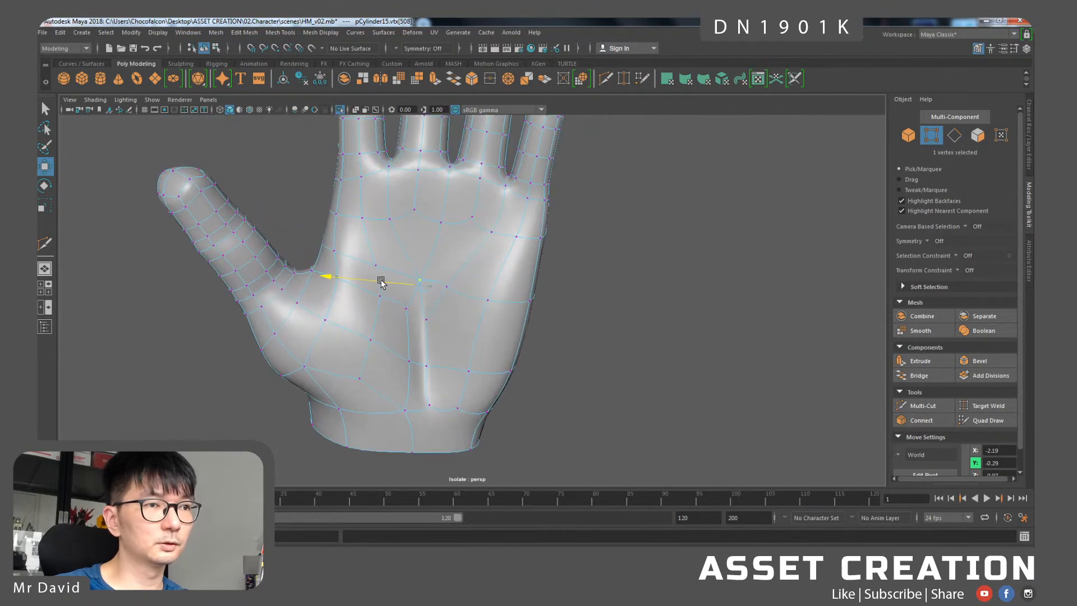
{"action": "left_click", "coordinate": [426, 365]}
{"action": "left_click", "coordinate": [409, 362], "text": "shift"}
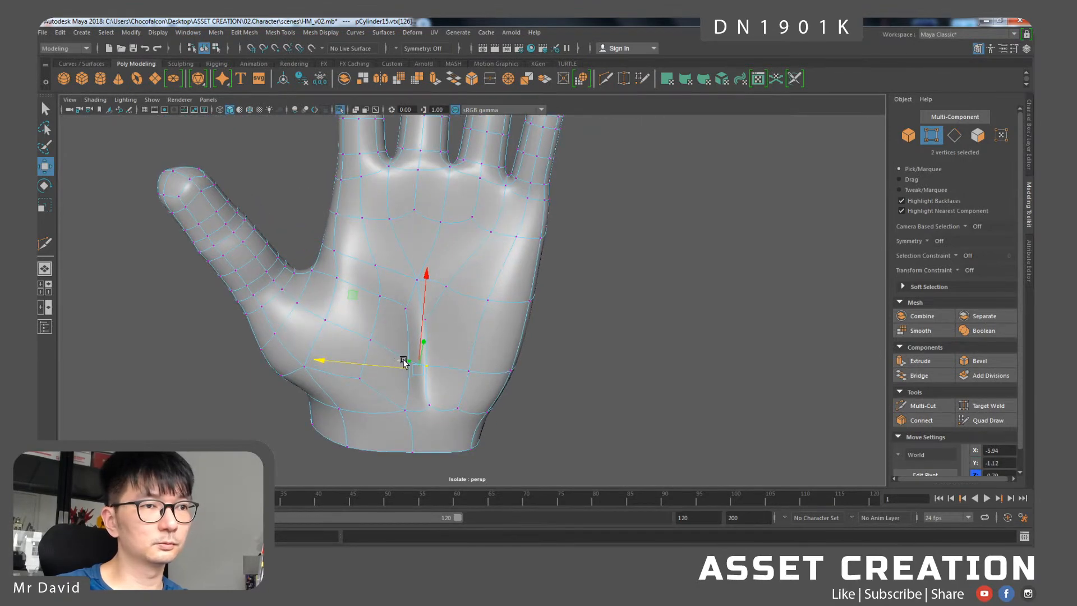
{"action": "mouse_move", "coordinate": [394, 362]}
{"action": "left_mouse_down"}
{"action": "mouse_move", "coordinate": [404, 366]}
{"action": "mouse_move", "coordinate": [395, 367]}
{"action": "left_mouse_up"}
{"action": "right_click_drag", "start_coordinate": [468, 242], "coordinate": [469, 336], "text": "alt"}
- Connect the palm vertex behind the gap between middle and ring fingers to the upper vertex of the newly cut line
{"action": "left_click", "coordinate": [402, 272]}
{"action": "mouse_move", "coordinate": [409, 228]}
{"action": "left_mouse_down", "text": "alt"}
{"action": "mouse_move", "coordinate": [423, 242]}
{"action": "mouse_move", "coordinate": [414, 219]}
{"action": "left_mouse_up", "text": "alt"}
{"action": "left_click", "coordinate": [435, 284], "text": "shift"}
{"action": "right_click_drag", "start_coordinate": [436, 286], "coordinate": [435, 344], "text": "shift"}
{"action": "left_click_drag", "start_coordinate": [433, 277], "coordinate": [408, 277], "text": "alt"}
{"action": "key", "text": "F10"}
{"action": "left_click", "coordinate": [394, 277]}
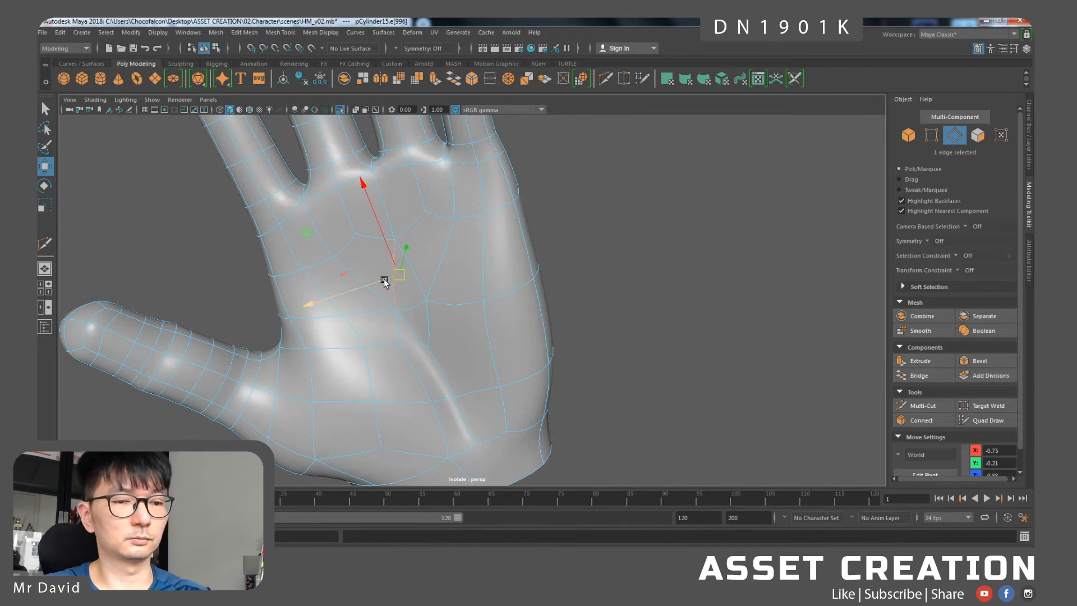
{"action": "key", "text": "ctrl+z"}
{"action": "key", "text": "ctrl+z"}
{"action": "key", "text": "ctrl+z"}
{"action": "key", "text": "shift+z"}
{"action": "key", "text": "ctrl+z"}
- Delete the old edge between the central palm vertex and the vertex behind the gap between middle and ring fingers
{"action": "middle_click_drag", "start_coordinate": [404, 273], "coordinate": [420, 272], "text": "alt"}
{"action": "left_click", "coordinate": [452, 270]}
{"action": "left_click", "coordinate": [408, 251]}
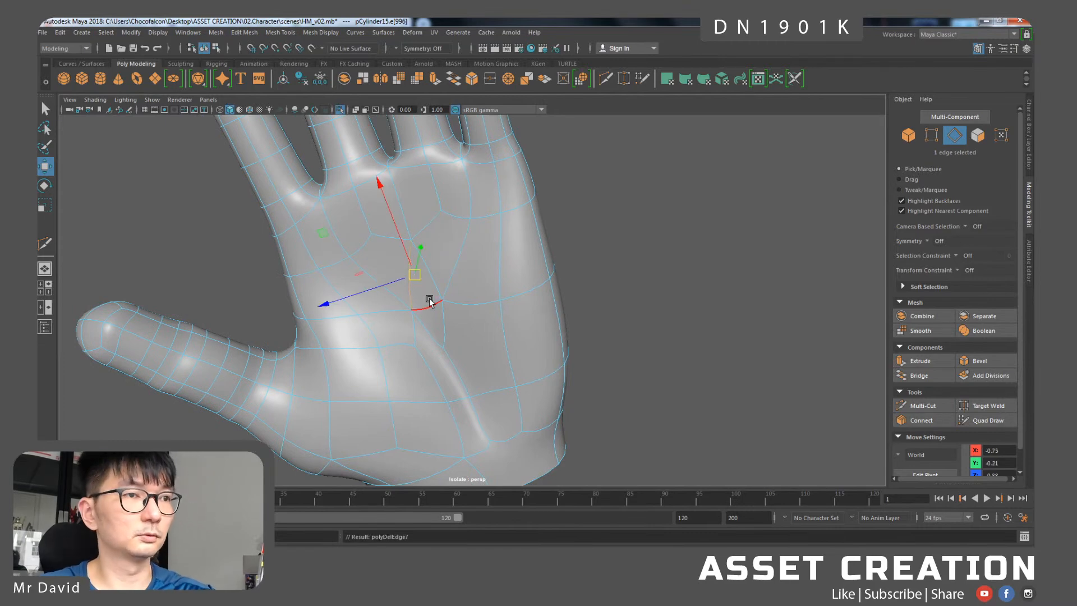
{"action": "key", "text": "ctrl+Delete"}
{"action": "middle_click_drag", "start_coordinate": [408, 287], "coordinate": [464, 271], "text": "alt"}
{"action": "left_click_drag", "start_coordinate": [475, 281], "coordinate": [487, 279], "text": "alt"}
{"action": "right_click_drag", "start_coordinate": [484, 258], "coordinate": [442, 256]}
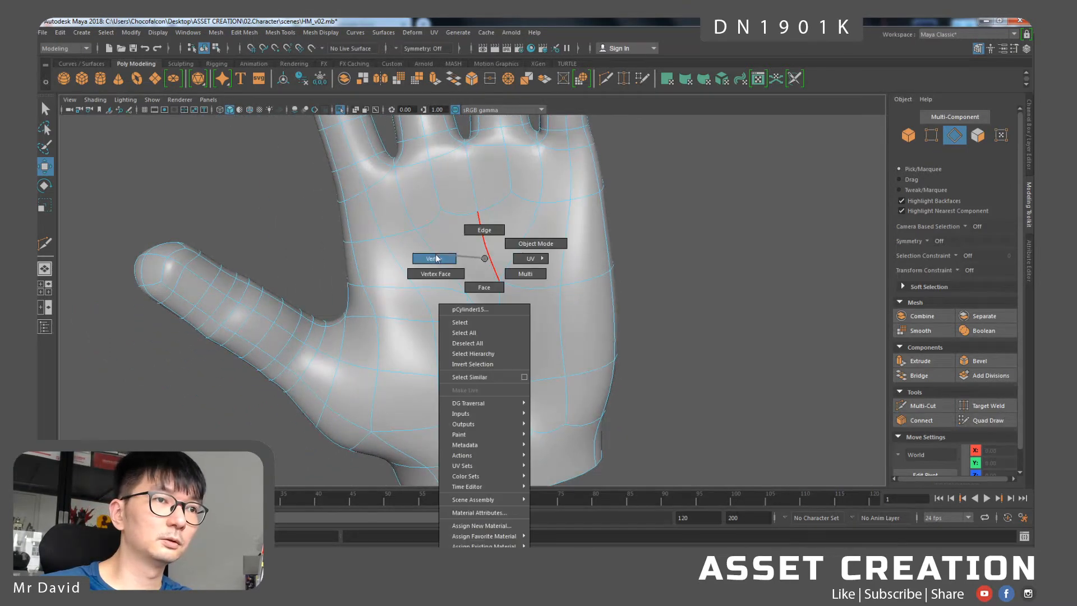
{"action": "left_click", "coordinate": [440, 222]}
{"action": "key", "text": "ctrl+z"}
{"action": "key", "text": "ctrl+z"}
{"action": "key", "text": "ctrl+z"}
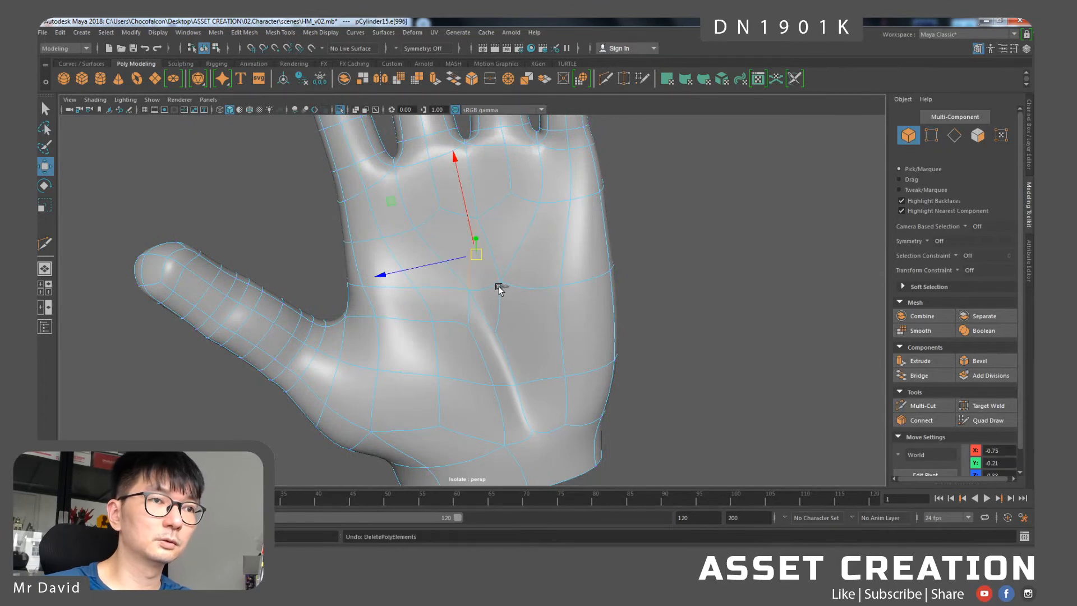
{"action": "key", "text": "shift+z"}
{"action": "key", "text": "shift+z"}
- Connect the palm vertex behind the middle finger to the upper vertex of the newly cut line
{"action": "left_click", "coordinate": [440, 211]}
{"action": "left_click", "coordinate": [499, 280], "text": "shift"}
{"action": "left_click_drag", "start_coordinate": [496, 284], "coordinate": [497, 256], "text": "alt"}
{"action": "key", "text": "g"}
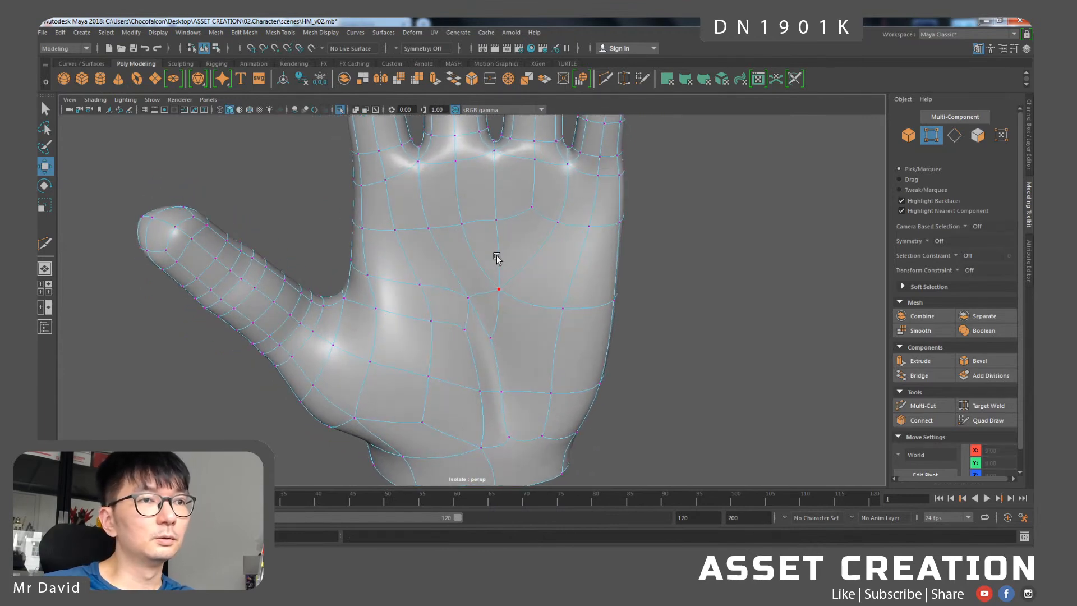
{"action": "left_click", "coordinate": [498, 290]}
- Connect the lower vertex of the newly cut line to the mid-palm vertex on the little-finger side
{"action": "left_click", "coordinate": [493, 330]}
{"action": "left_click", "coordinate": [563, 311], "text": "shift"}
{"action": "key", "text": "g"}
- Delete the short edge at the upper vertex of the newly cut line in the middle of the palm
{"action": "left_click_drag", "start_coordinate": [556, 318], "coordinate": [544, 308], "text": "alt"}
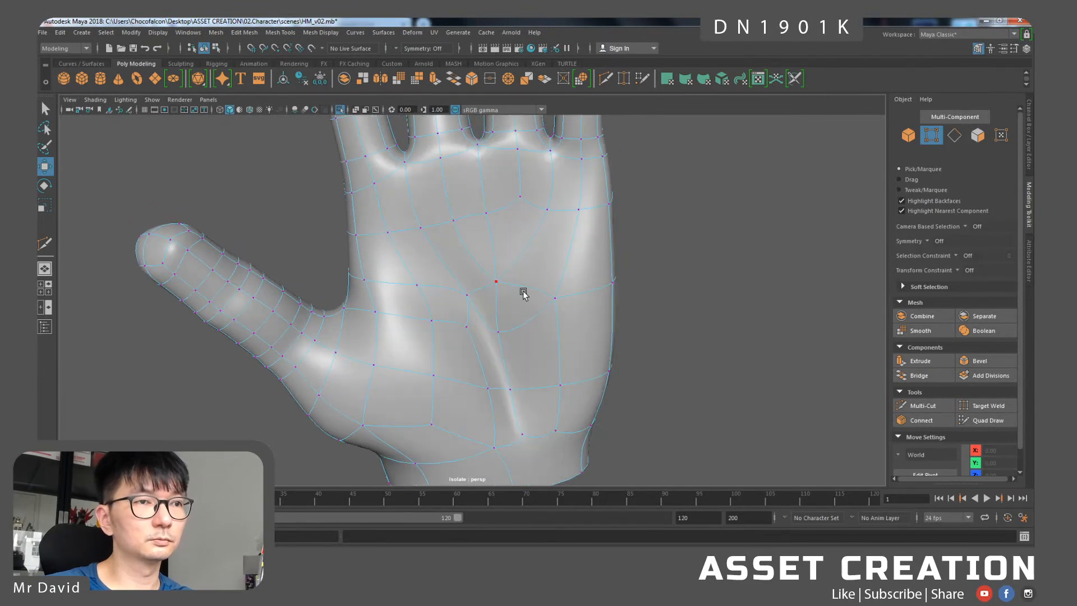
{"action": "left_click", "coordinate": [490, 301]}
{"action": "key", "text": "ctrl+Delete"}
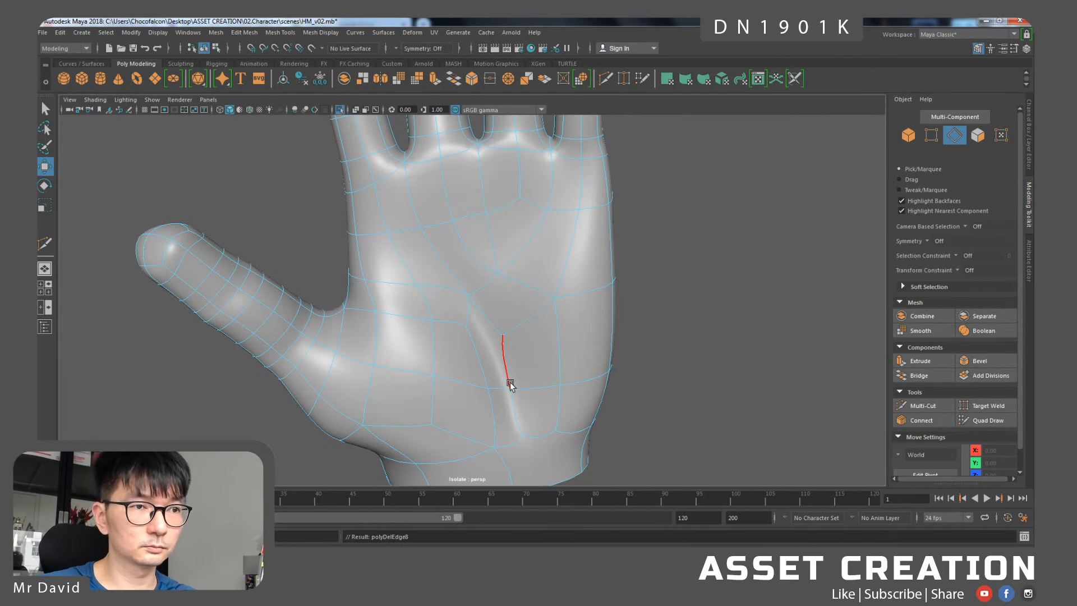
- Connect the vertex at the palm crease's finger-side end to the vertex beside it, then link that one to the central palm vertex
{"action": "right_click_drag", "start_coordinate": [447, 322], "coordinate": [447, 322]}
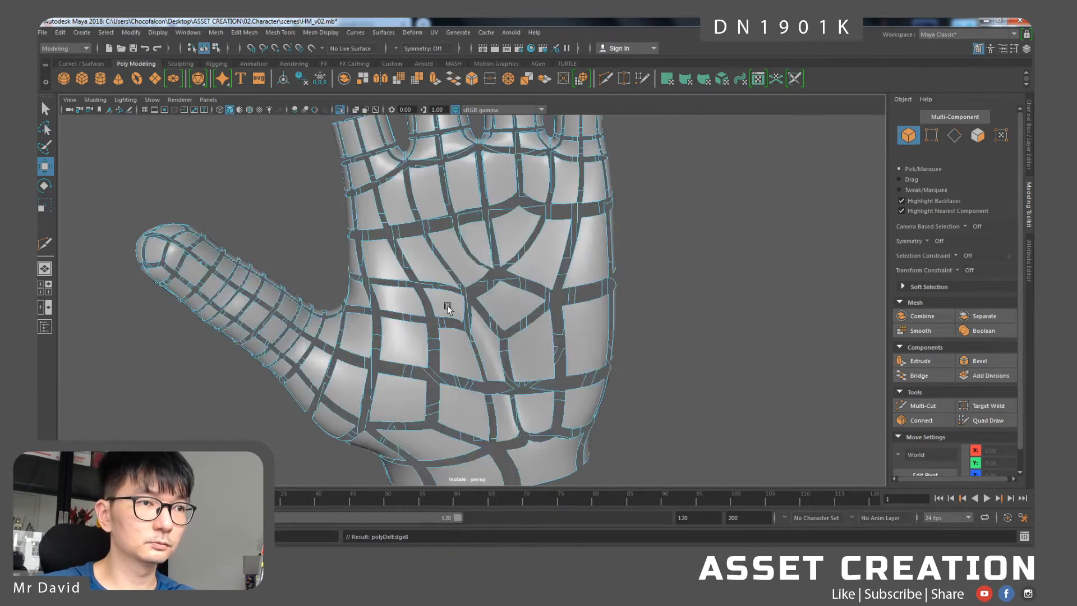
{"action": "right_click_drag", "start_coordinate": [472, 280], "coordinate": [426, 282]}
{"action": "left_click", "coordinate": [467, 331]}
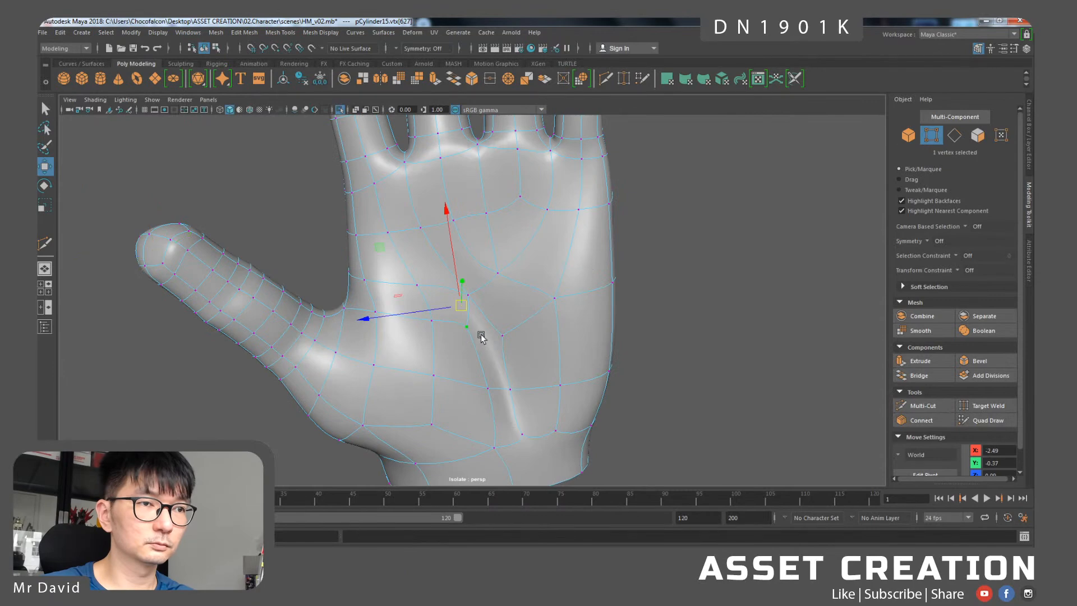
{"action": "left_click", "coordinate": [514, 338], "text": "shift"}
{"action": "key", "text": "g"}
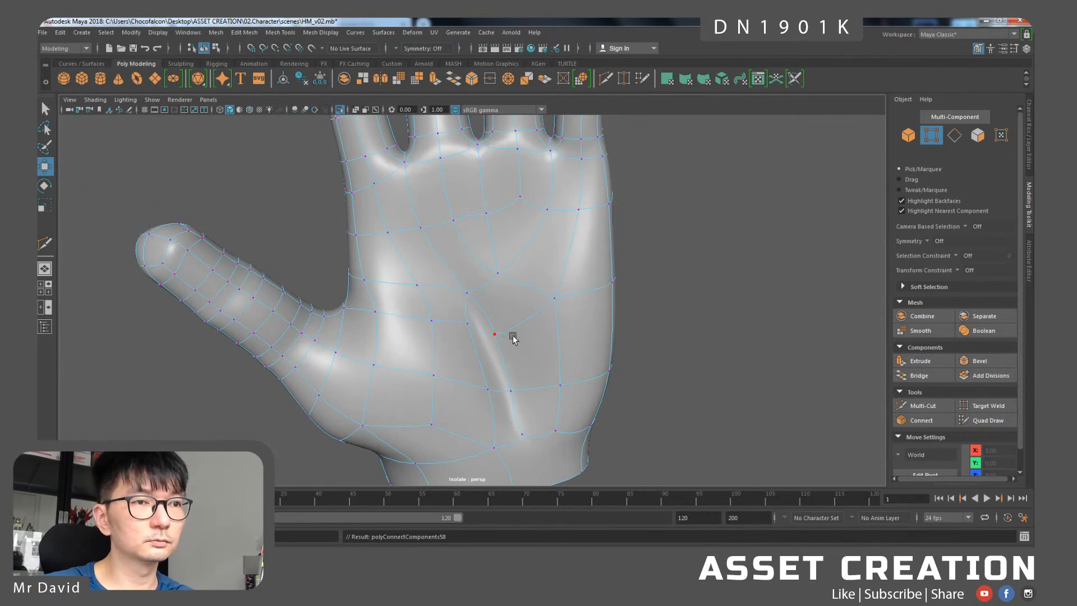
{"action": "left_click_drag", "start_coordinate": [507, 323], "coordinate": [518, 330], "text": "alt"}
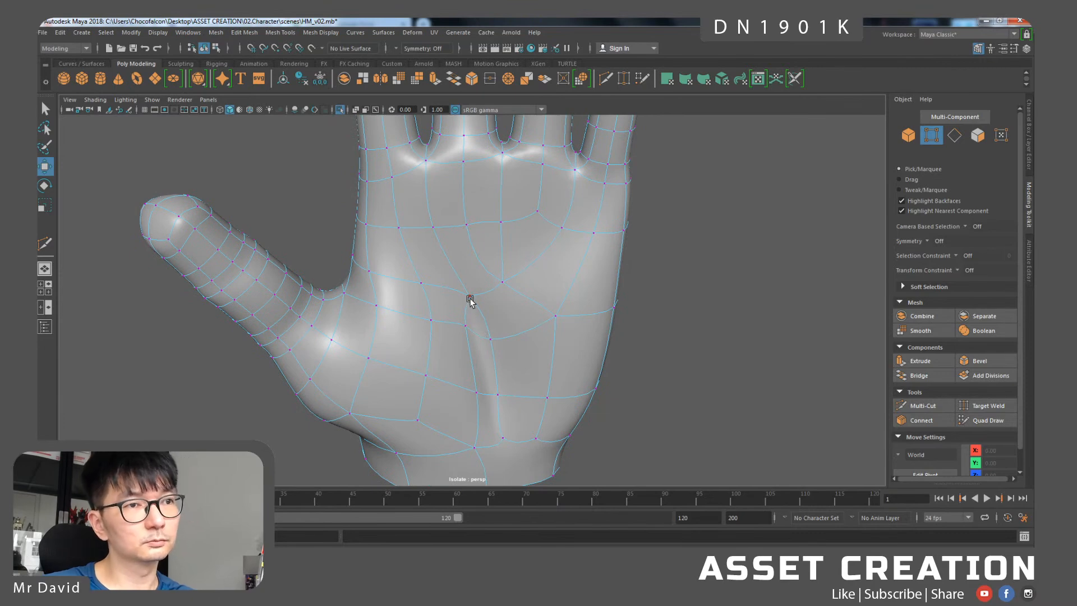
{"action": "left_click", "coordinate": [495, 341]}
{"action": "key", "text": "g"}
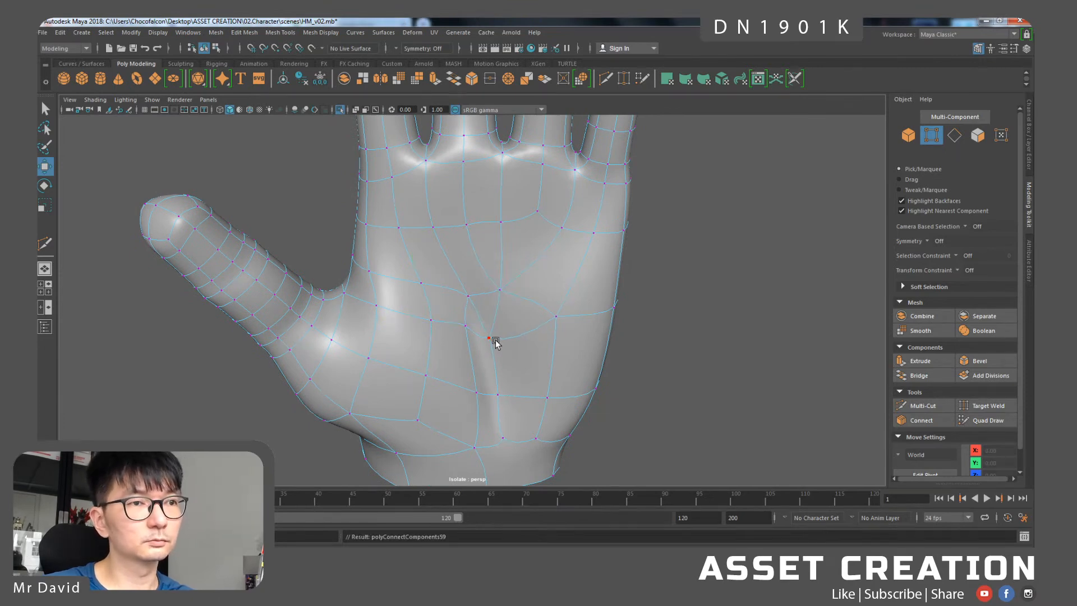
- Connect the vertex behind the little-finger gap to the mid-palm vertex below it, and delete two old edges around the central palm
{"action": "left_click", "coordinate": [562, 231]}
{"action": "left_click", "coordinate": [559, 317], "text": "shift"}
{"action": "key", "text": "g"}
{"action": "right_click_drag", "start_coordinate": [522, 281], "coordinate": [526, 259]}
{"action": "left_click", "coordinate": [480, 318]}
{"action": "left_click", "coordinate": [536, 306], "text": "shift"}
{"action": "key", "text": "ctrl+Delete"}
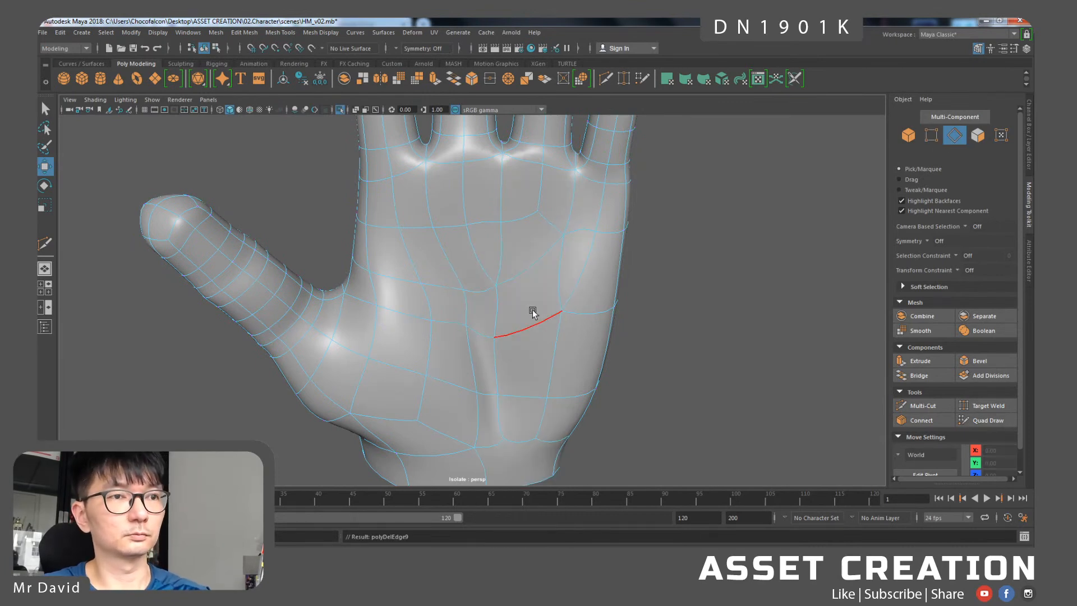
{"action": "left_click_drag", "start_coordinate": [536, 308], "coordinate": [523, 282], "text": "alt"}
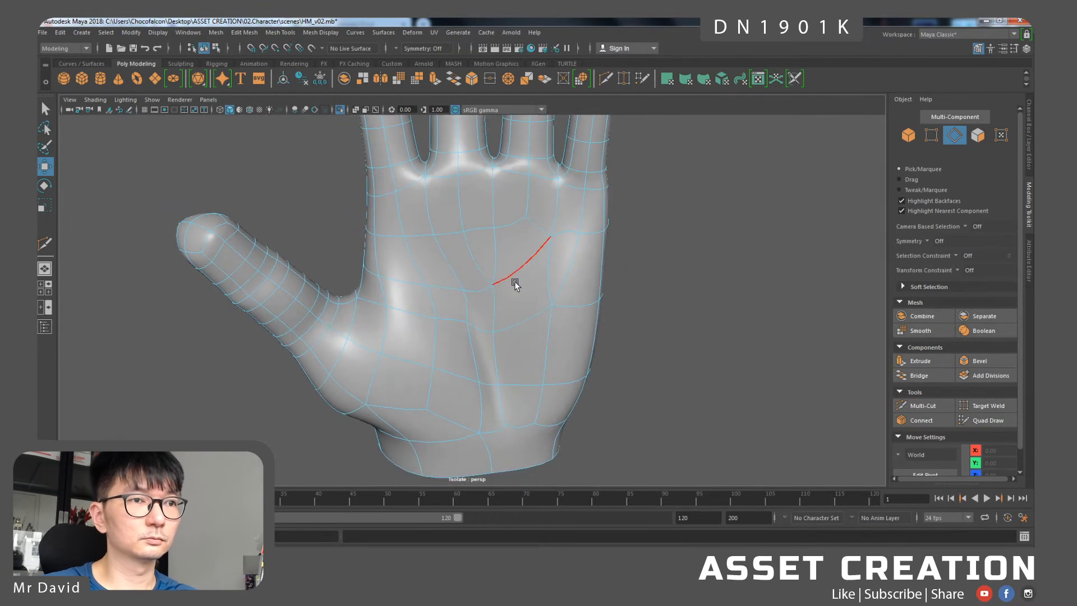
- Connect the central palm vertex to the mid-palm vertex on the little-finger side
{"action": "right_click_drag", "start_coordinate": [537, 285], "coordinate": [505, 285]}
{"action": "left_click", "coordinate": [492, 285]}
{"action": "left_click", "coordinate": [552, 305], "text": "shift"}
{"action": "key", "text": "g"}
- Delete the diagonal edge running from the central palm vertex toward the little-finger gap
{"action": "left_click_drag", "start_coordinate": [544, 312], "coordinate": [542, 310], "text": "alt"}
{"action": "right_click_drag", "start_coordinate": [541, 264], "coordinate": [547, 241]}
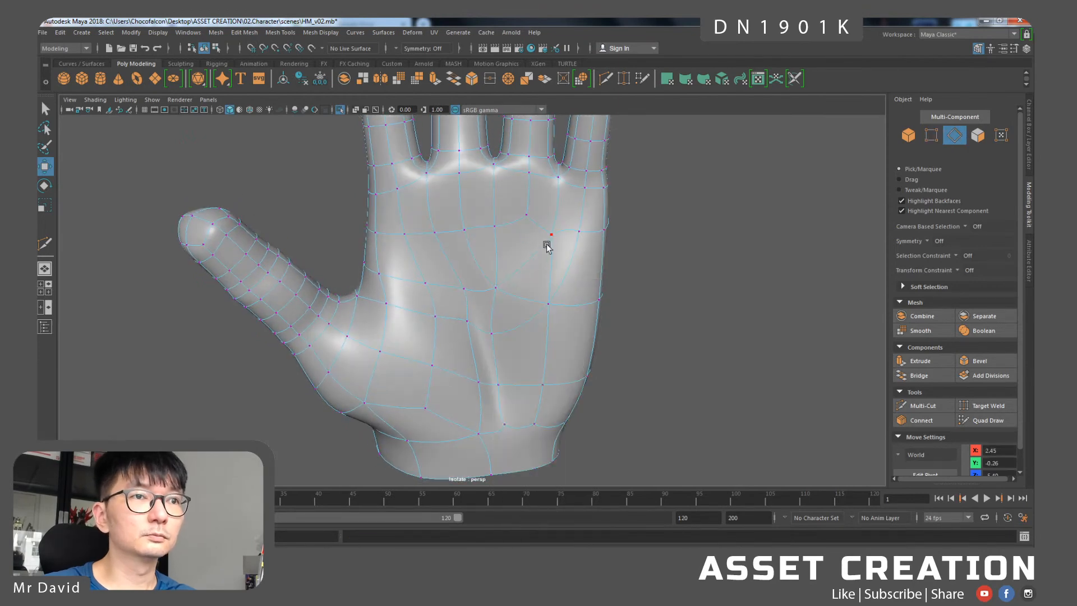
{"action": "left_click", "coordinate": [527, 261]}
{"action": "left_click_drag", "start_coordinate": [553, 276], "coordinate": [548, 313], "text": "alt"}
{"action": "scroll", "coordinate": [533, 320], "scroll_direction": "down", "scroll_amount": 1}
{"action": "middle_click_drag", "start_coordinate": [451, 281], "coordinate": [432, 290], "text": "alt"}
{"action": "right_click_drag", "start_coordinate": [479, 291], "coordinate": [491, 313], "text": "alt"}
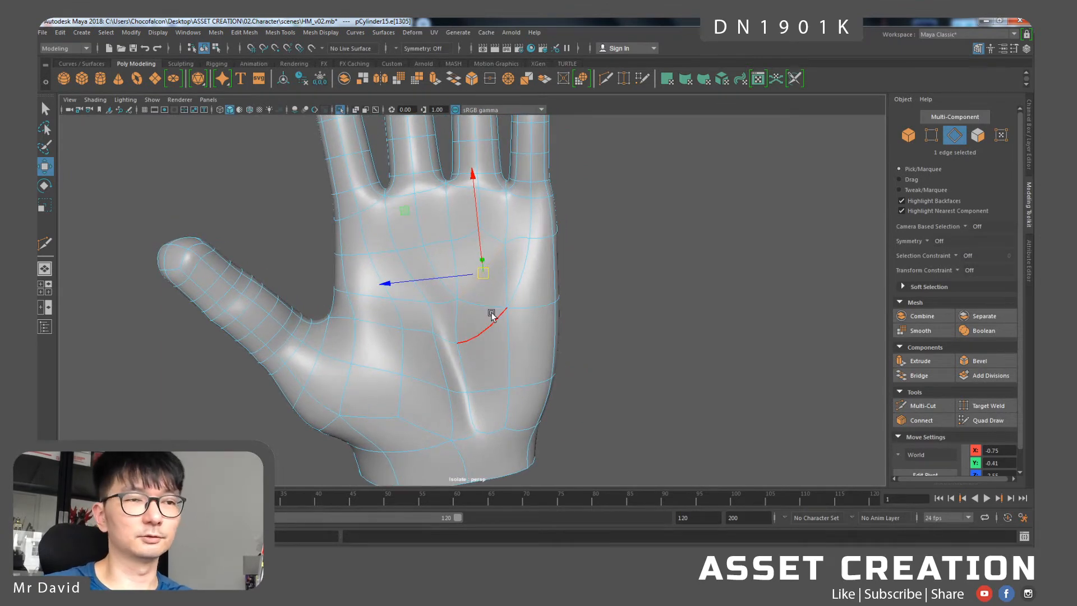
{"action": "middle_click_drag", "start_coordinate": [493, 320], "coordinate": [487, 319], "text": "alt"}
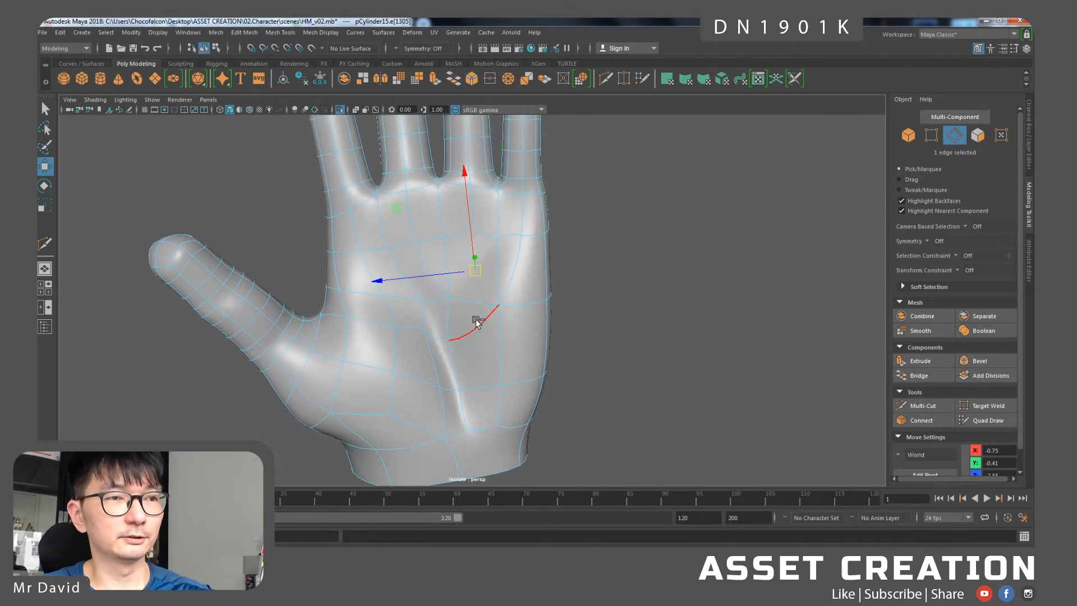
{"action": "key", "text": "ctrl+Delete"}
- Connect the mid-palm cross edge to the cross edge nearer the wrist with a new lengthwise line
{"action": "left_click_drag", "start_coordinate": [490, 293], "coordinate": [490, 272], "text": "alt"}
{"action": "right_click_drag", "start_coordinate": [490, 272], "coordinate": [483, 256]}
{"action": "left_click", "coordinate": [474, 307]}
{"action": "left_click", "coordinate": [487, 384], "text": "shift"}
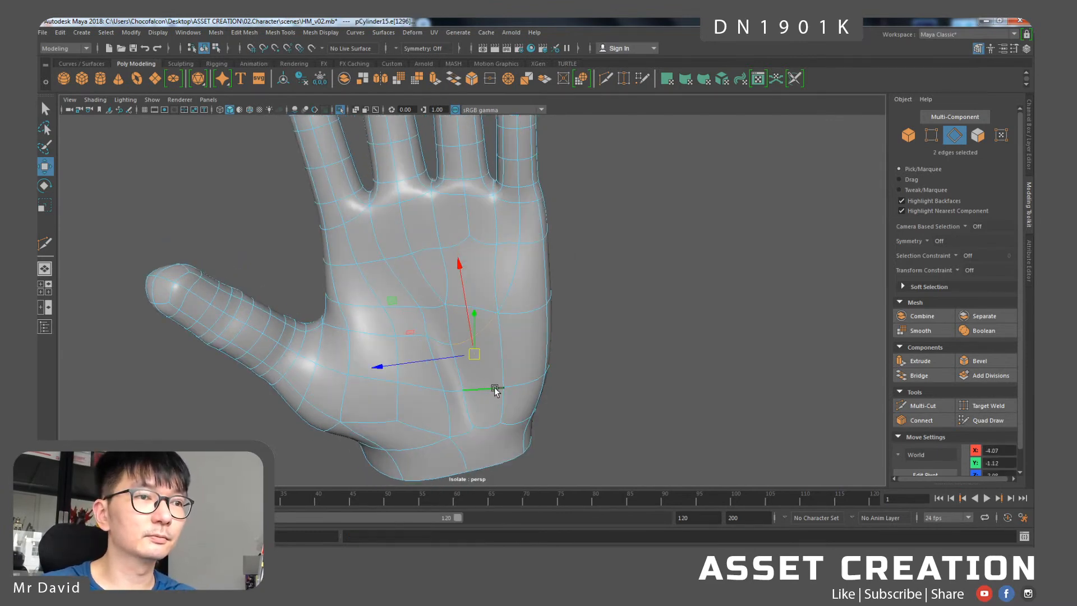
{"action": "key", "text": "g"}
- Extend the new lengthwise line toward the fingers with Multi-Cut, up to the vertex on the next cross line
{"action": "right_click_drag", "start_coordinate": [487, 281], "coordinate": [448, 282]}
{"action": "key", "text": "1"}
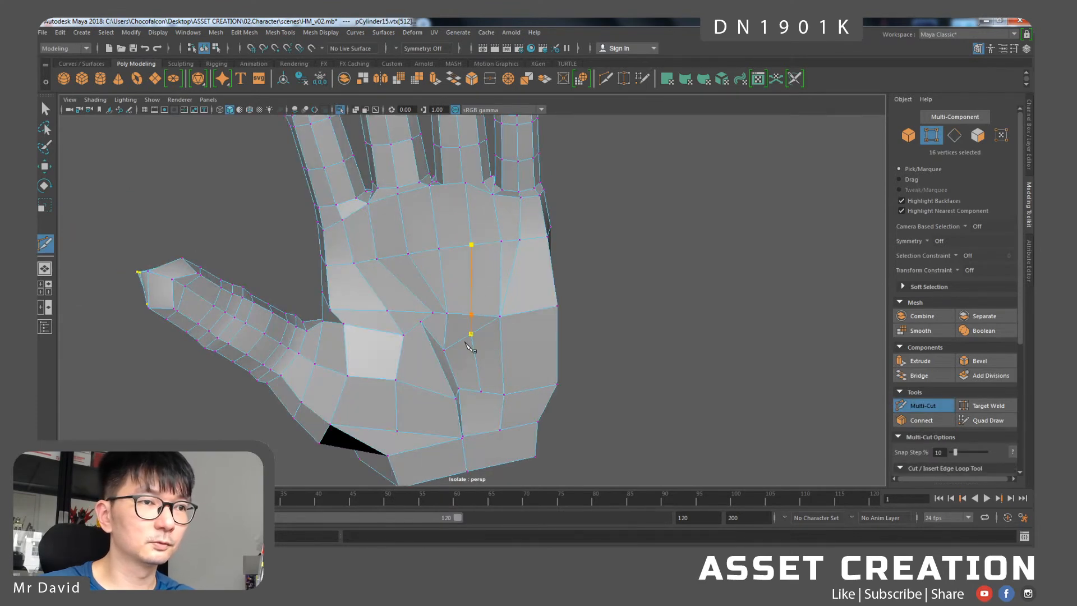
{"action": "key", "text": "w"}
{"action": "key", "text": "e"}
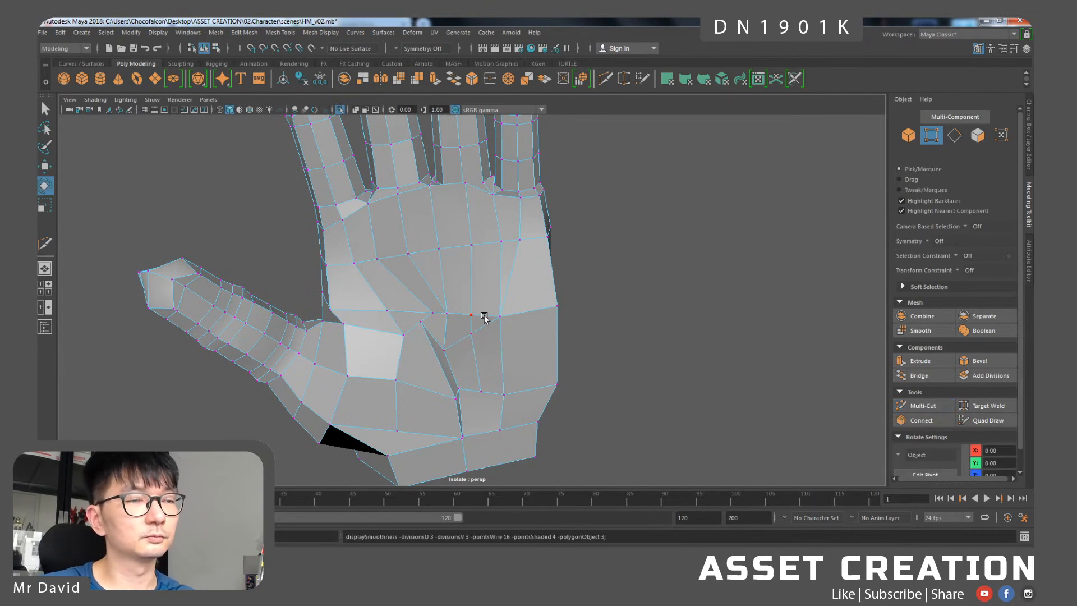
{"action": "key", "text": "3"}
{"action": "mouse_move", "coordinate": [485, 307]}
{"action": "left_mouse_down", "text": "alt"}
{"action": "mouse_move", "coordinate": [506, 314]}
{"action": "mouse_move", "coordinate": [494, 312]}
{"action": "left_mouse_up", "text": "alt"}
- Delete the redundant edge beside the new lengthwise line in the mid-palm and collapse the short edge next to it
{"action": "right_click_drag", "start_coordinate": [489, 315], "coordinate": [482, 252]}
{"action": "left_click", "coordinate": [482, 317]}
{"action": "key", "text": "ctrl+Delete"}
{"action": "left_click_drag", "start_coordinate": [495, 327], "coordinate": [469, 336], "text": "alt"}
{"action": "left_click", "coordinate": [469, 340]}
{"action": "right_click_drag", "start_coordinate": [473, 340], "coordinate": [478, 281], "text": "shift"}
{"action": "right_click_drag", "start_coordinate": [474, 331], "coordinate": [474, 272], "text": "shift"}
{"action": "key", "text": "w"}
- Add a lengthwise line along the little-finger side of the hand by connecting the ring of cross edges up to the wrist
{"action": "mouse_move", "coordinate": [503, 325]}
{"action": "left_mouse_down", "text": "alt"}
{"action": "mouse_move", "coordinate": [499, 348]}
{"action": "mouse_move", "coordinate": [496, 325]}
{"action": "left_mouse_up", "text": "alt"}
{"action": "left_click", "coordinate": [469, 322]}
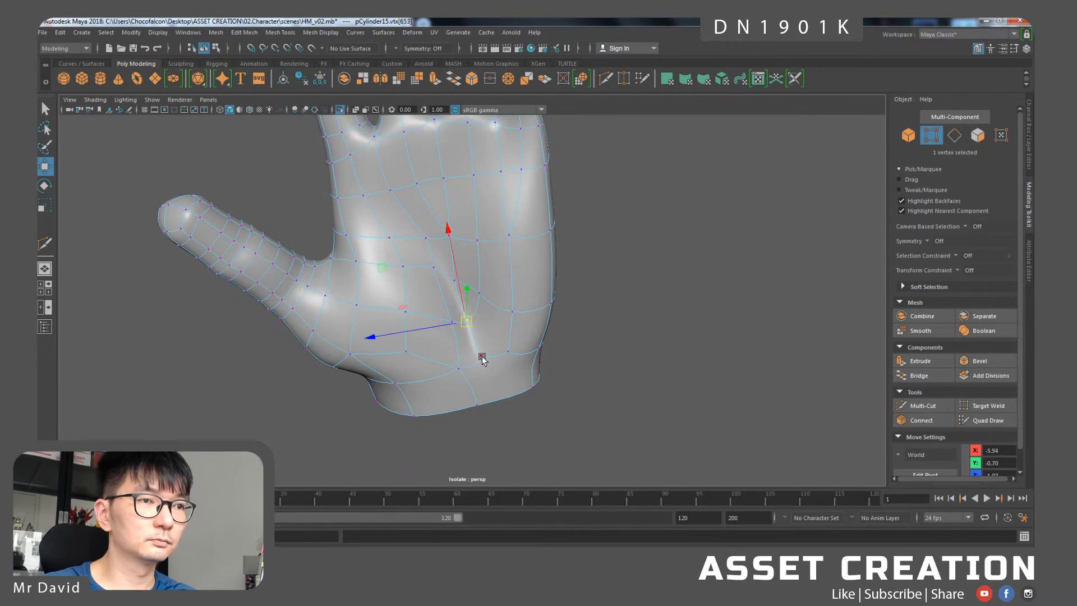
{"action": "right_click_drag", "start_coordinate": [474, 284], "coordinate": [474, 253]}
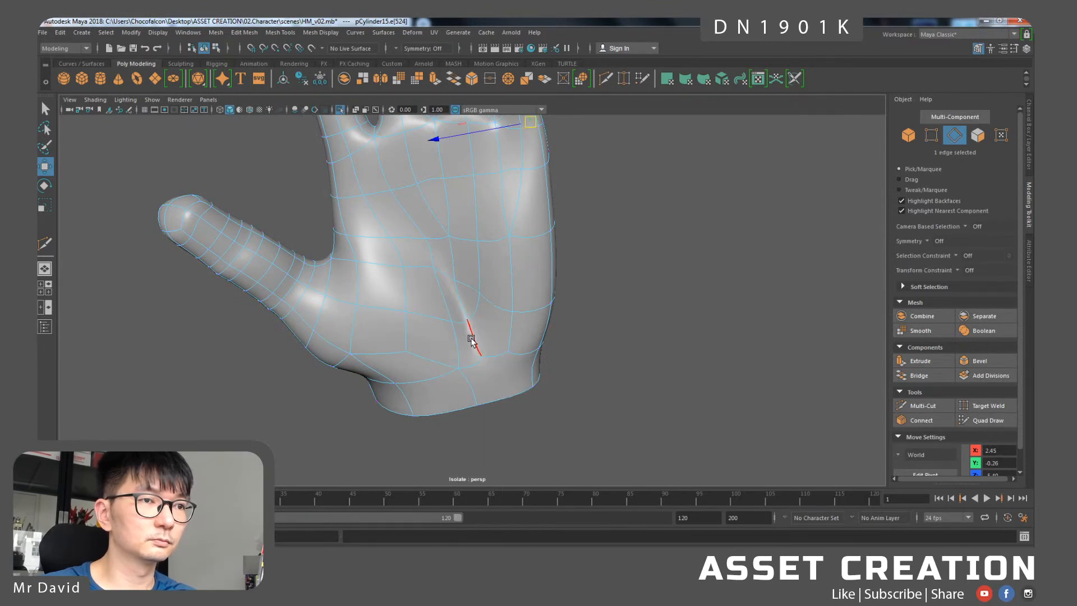
{"action": "left_click_drag", "start_coordinate": [467, 257], "coordinate": [439, 298], "text": "alt"}
{"action": "left_click", "coordinate": [458, 294]}
{"action": "double_click", "coordinate": [525, 291], "text": "shift"}
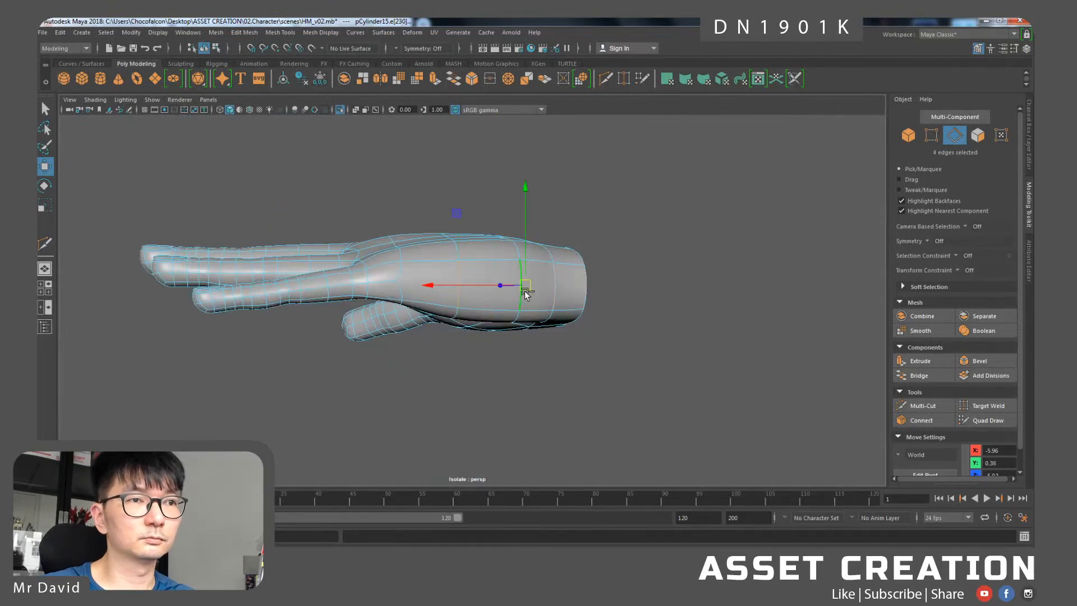
{"action": "right_click", "coordinate": [525, 292], "text": "shift"}
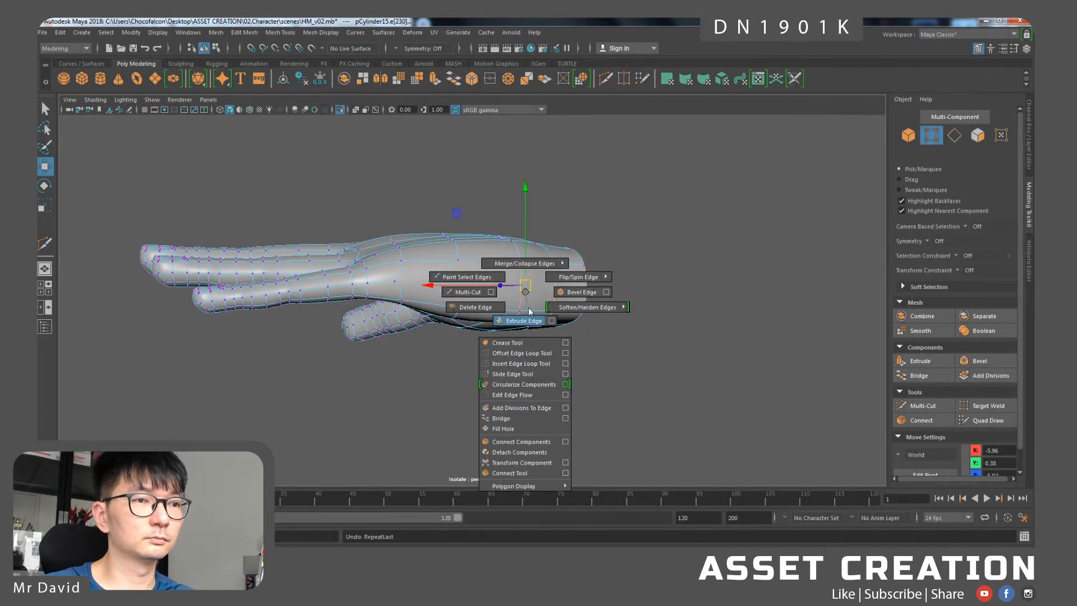
{"action": "right_click_drag", "start_coordinate": [523, 439], "coordinate": [523, 441], "text": "shift"}
- Adjust the vertices of the new line along the little-finger side between the finger base and the wrist
{"action": "right_click_drag", "start_coordinate": [513, 258], "coordinate": [431, 270]}
{"action": "left_click", "coordinate": [396, 282]}
{"action": "key", "text": "q"}
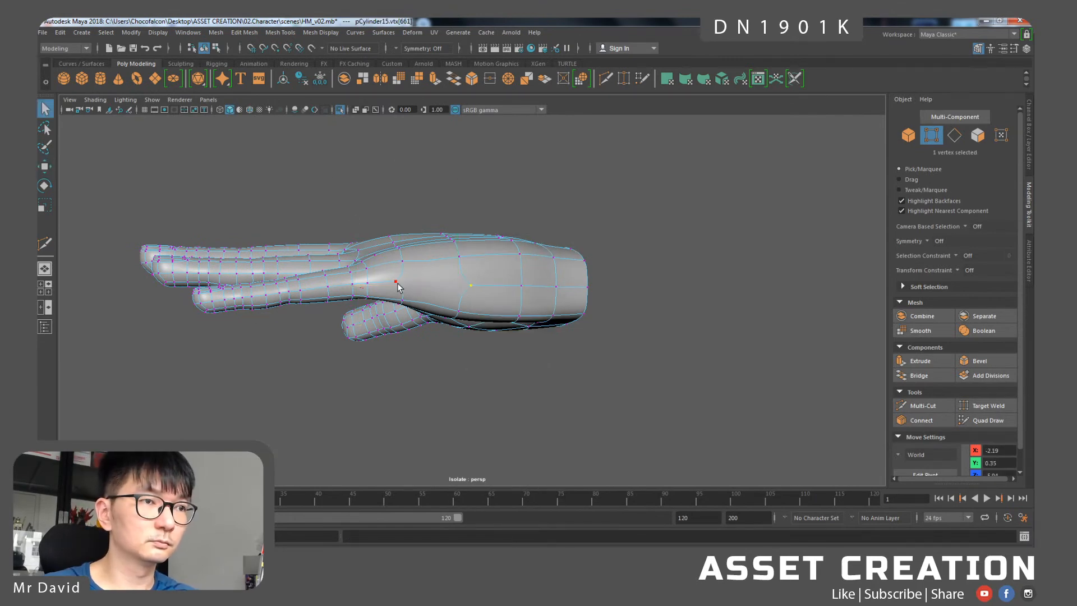
{"action": "left_click_drag", "start_coordinate": [466, 273], "coordinate": [446, 315], "text": "alt"}
{"action": "left_click", "coordinate": [445, 315]}
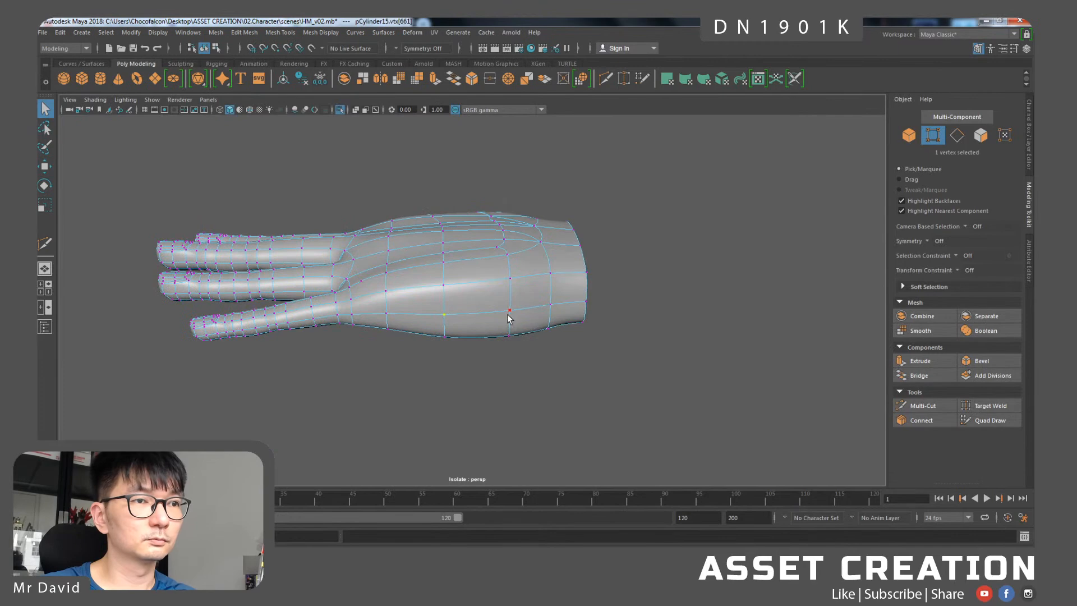
{"action": "left_click", "coordinate": [583, 306], "text": "shift"}
{"action": "key", "text": "w"}
- Move the vertex at the thumb-side heel of the palm closer to the wrist opening
{"action": "left_click_drag", "start_coordinate": [561, 306], "coordinate": [486, 342], "text": "alt"}
{"action": "left_click", "coordinate": [504, 276]}
{"action": "left_click", "coordinate": [545, 270]}
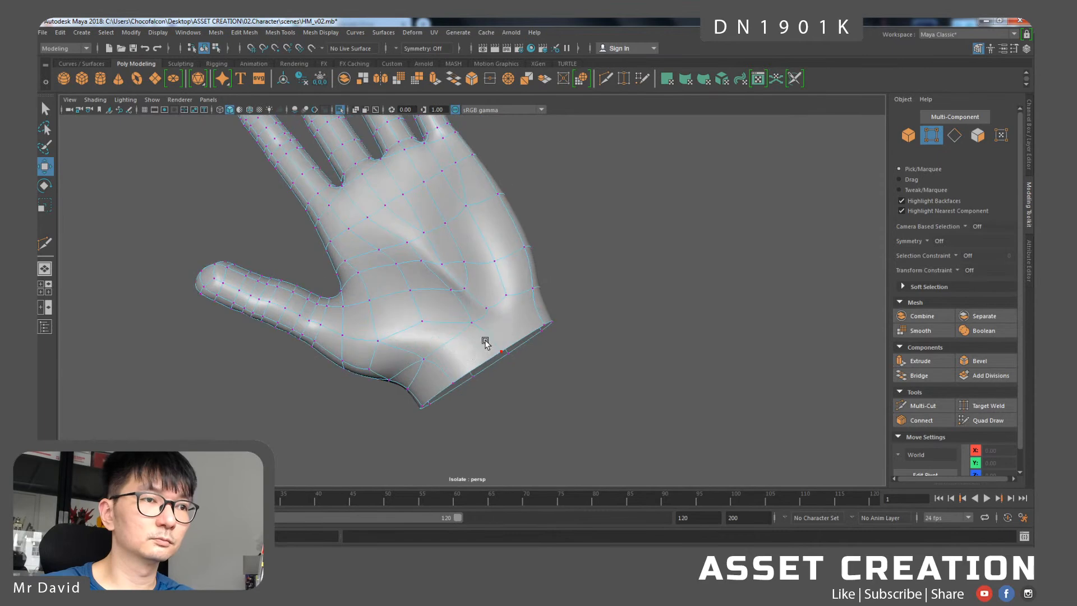
{"action": "left_click", "coordinate": [425, 359]}
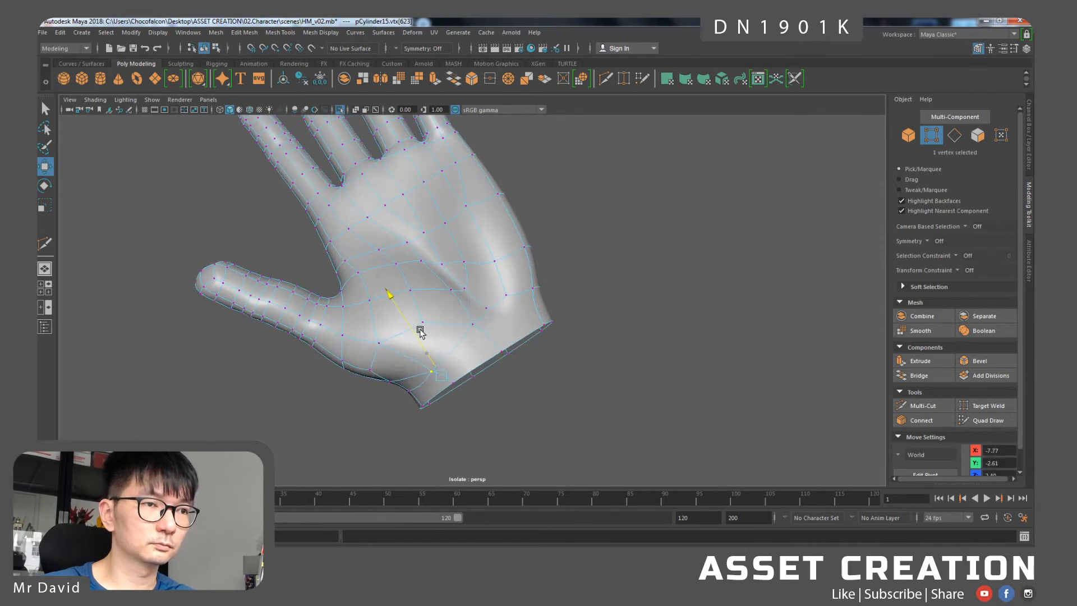
{"action": "left_click_drag", "start_coordinate": [421, 330], "coordinate": [423, 334]}
- Connect the thumb-pad vertex to the vertex near the wrist on the heel of the palm
{"action": "left_click_drag", "start_coordinate": [423, 333], "coordinate": [456, 289], "text": "alt"}
{"action": "left_click", "coordinate": [452, 286]}
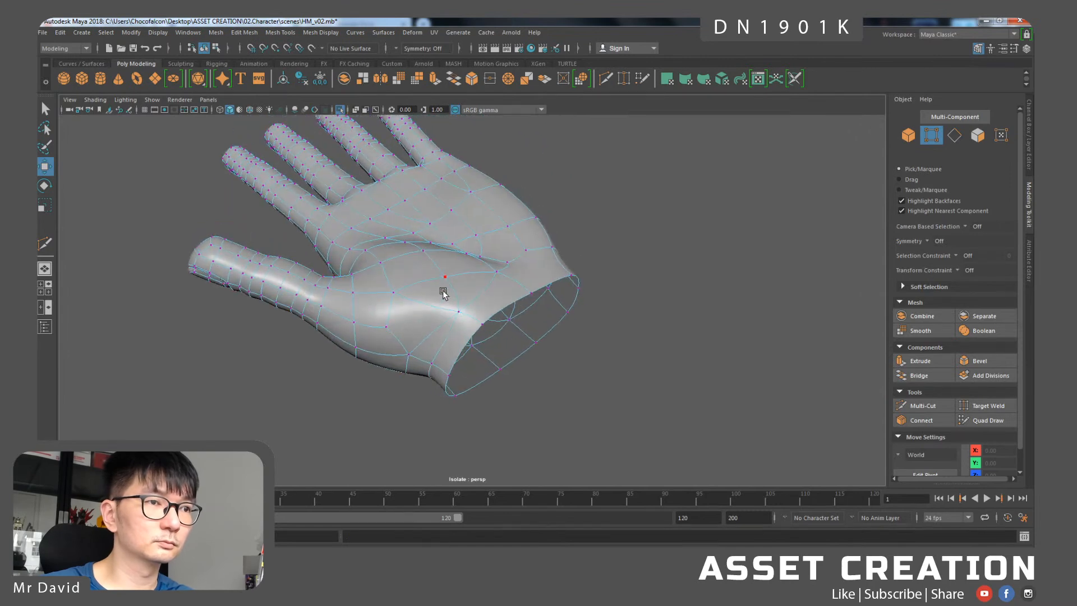
{"action": "left_click", "coordinate": [391, 325]}
{"action": "left_click", "coordinate": [460, 311], "text": "shift"}
{"action": "key", "text": "g"}
- Delete the two old edges next to the new connection on the heel of the palm
{"action": "right_click_drag", "start_coordinate": [452, 281], "coordinate": [450, 257]}
{"action": "left_click", "coordinate": [428, 312]}
{"action": "left_click", "coordinate": [440, 330], "text": "shift"}
{"action": "key", "text": "Delete"}
{"action": "left_click_drag", "start_coordinate": [493, 293], "coordinate": [474, 313], "text": "alt"}
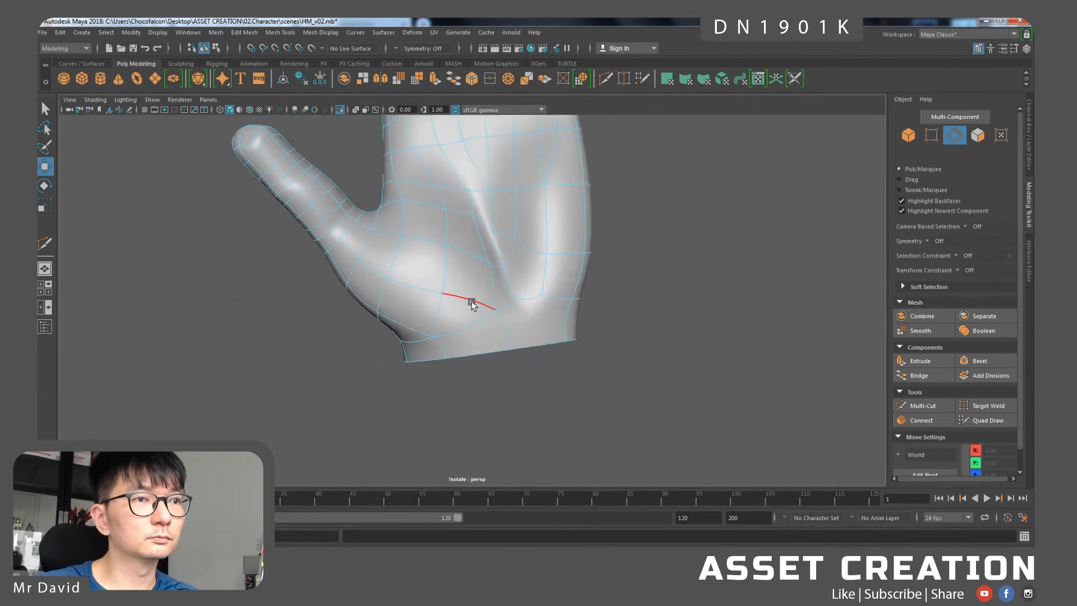
- Adjust the vertices between the thumb pad and the palm crease, and the wrist vertex below them
{"action": "right_click_drag", "start_coordinate": [452, 282], "coordinate": [420, 282]}
{"action": "left_click", "coordinate": [485, 267]}
{"action": "left_click", "coordinate": [445, 293], "text": "shift"}
{"action": "left_click_drag", "start_coordinate": [503, 299], "coordinate": [413, 286], "text": "alt"}
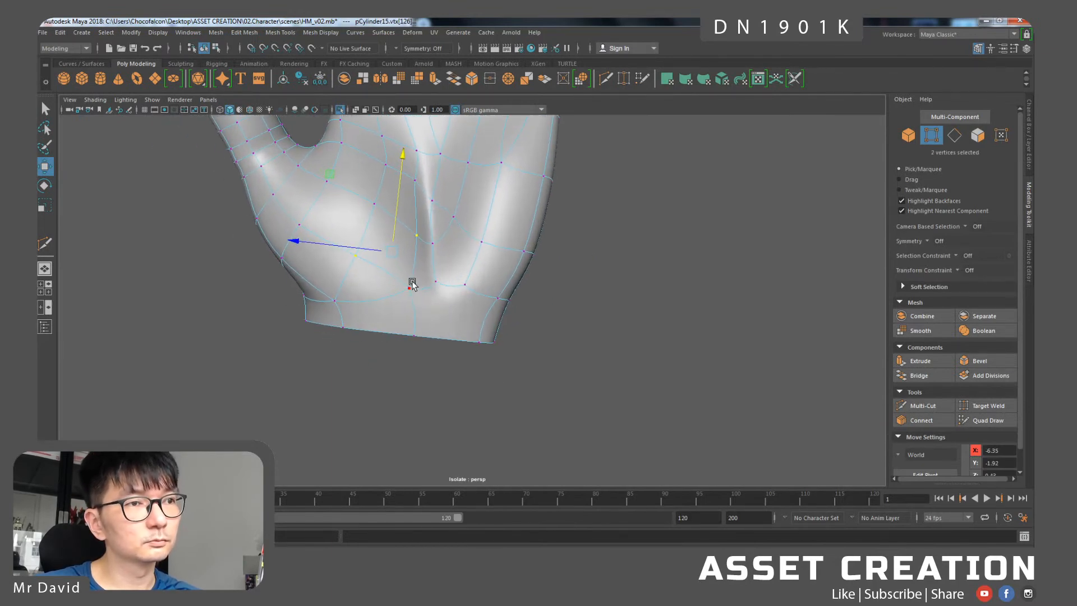
{"action": "scroll", "coordinate": [444, 262], "scroll_direction": "up", "scroll_amount": 1}
{"action": "middle_click_drag", "start_coordinate": [419, 308], "coordinate": [440, 327], "text": "alt"}
{"action": "left_click", "coordinate": [421, 304]}
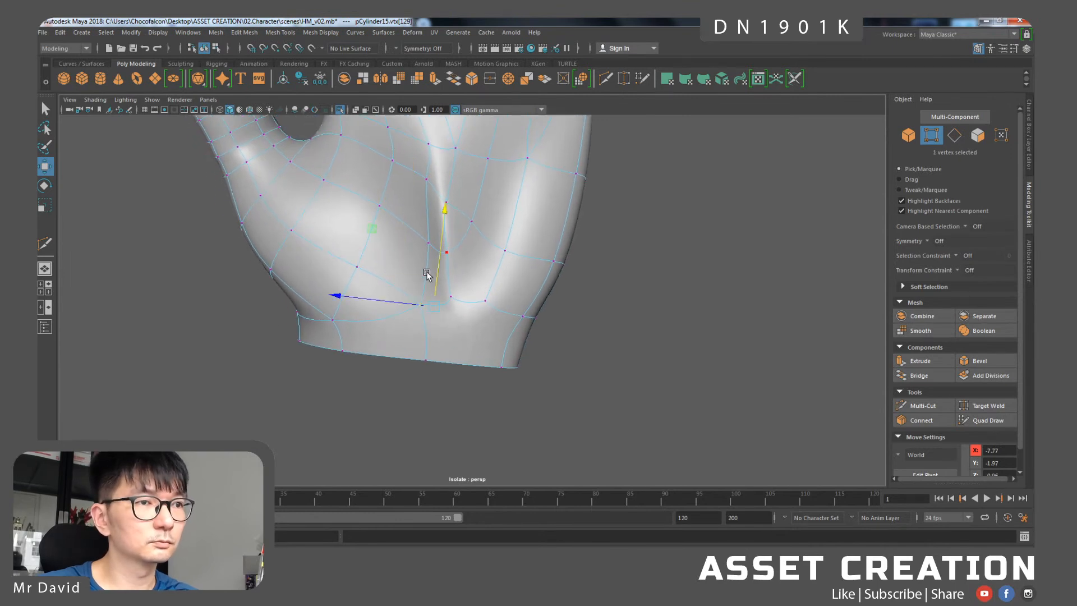
- Cut a new edge with Multi-Cut from the thumb-pad vertex across to the lengthwise edge beside the palm crease
{"action": "left_click", "coordinate": [376, 281]}
{"action": "right_click", "coordinate": [420, 279], "text": "shift"}
{"action": "right_click_drag", "start_coordinate": [421, 282], "coordinate": [375, 282]}
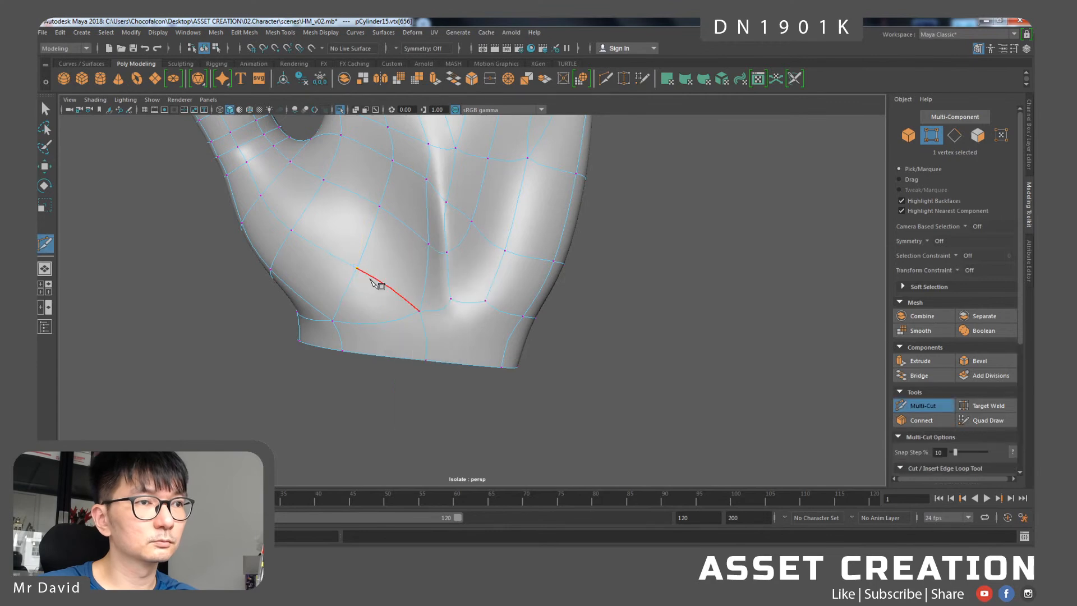
{"action": "key", "text": "1"}
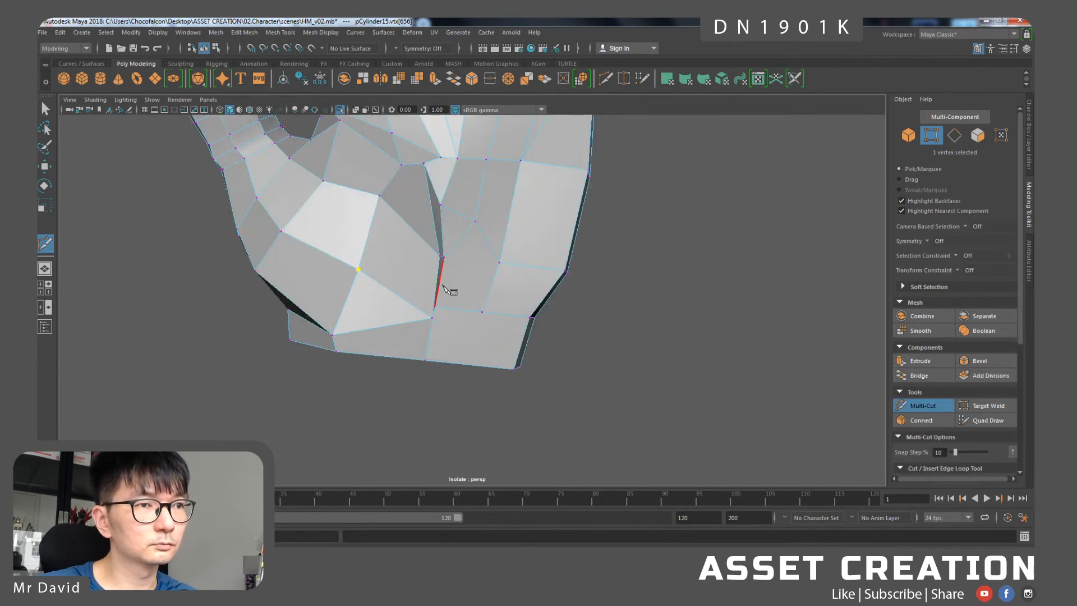
{"action": "key", "text": "w"}
{"action": "key", "text": "3"}
- Delete the old diagonal edge from the thumb-pad vertex to the wrist vertex
{"action": "right_click_drag", "start_coordinate": [392, 275], "coordinate": [392, 247]}
{"action": "left_click", "coordinate": [396, 291]}
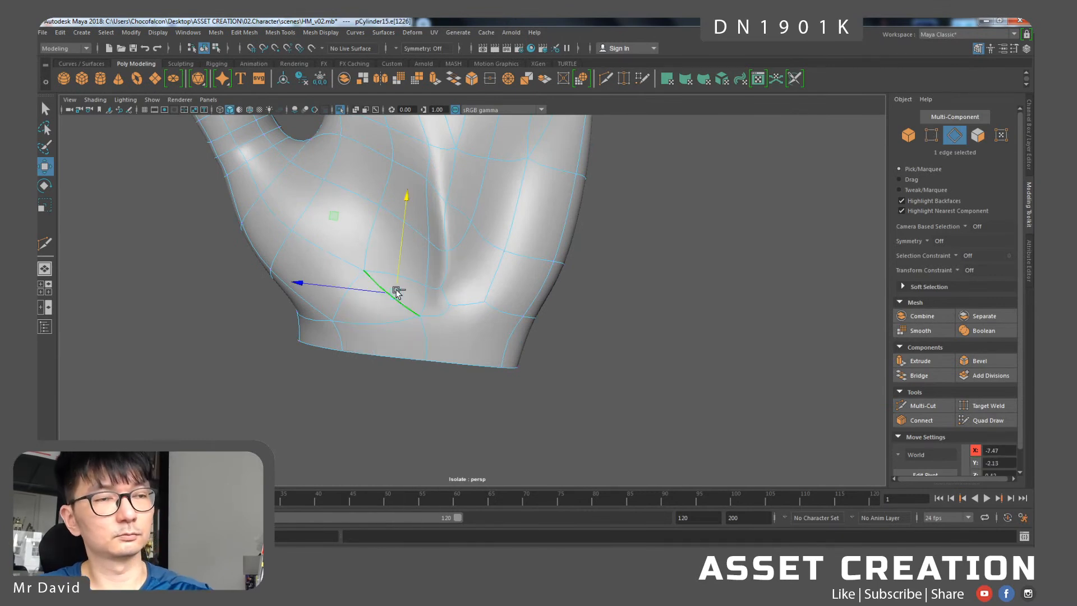
{"action": "key", "text": "Delete"}
- Collapse the short edge at the wrist end of the palm crease and merge the two vertices remaining there
{"action": "mouse_move", "coordinate": [461, 305]}
{"action": "left_mouse_down", "text": "alt"}
{"action": "mouse_move", "coordinate": [464, 334]}
{"action": "mouse_move", "coordinate": [409, 315]}
{"action": "mouse_move", "coordinate": [457, 326]}
{"action": "left_mouse_up", "text": "alt"}
{"action": "left_click", "coordinate": [458, 324]}
{"action": "right_click_drag", "start_coordinate": [460, 323], "coordinate": [461, 267], "text": "shift"}
{"action": "left_click_drag", "start_coordinate": [462, 323], "coordinate": [483, 327], "text": "alt"}
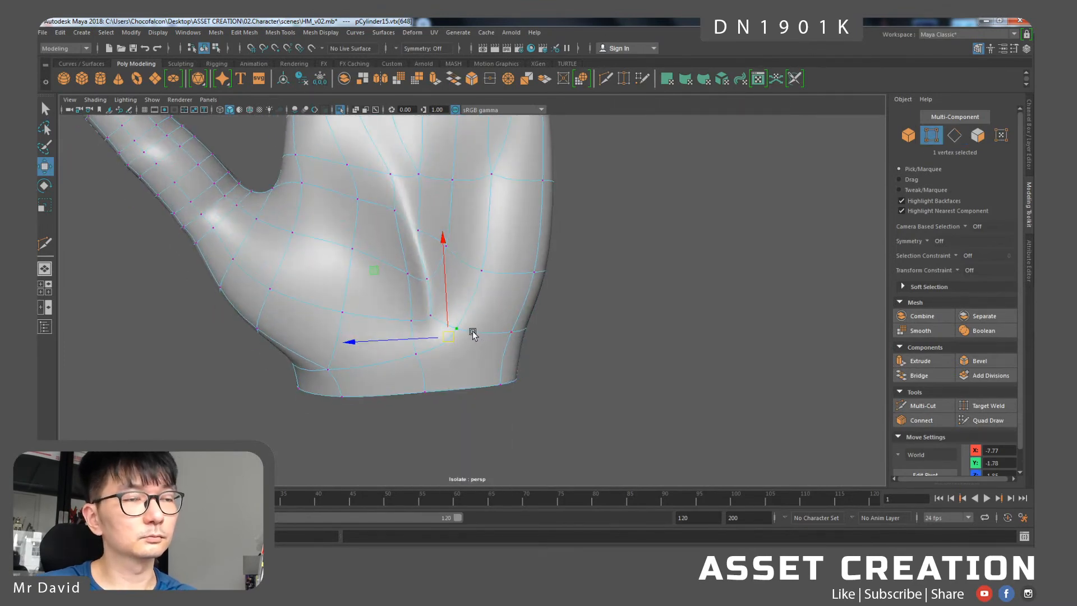
{"action": "left_click", "coordinate": [429, 326], "text": "shift"}
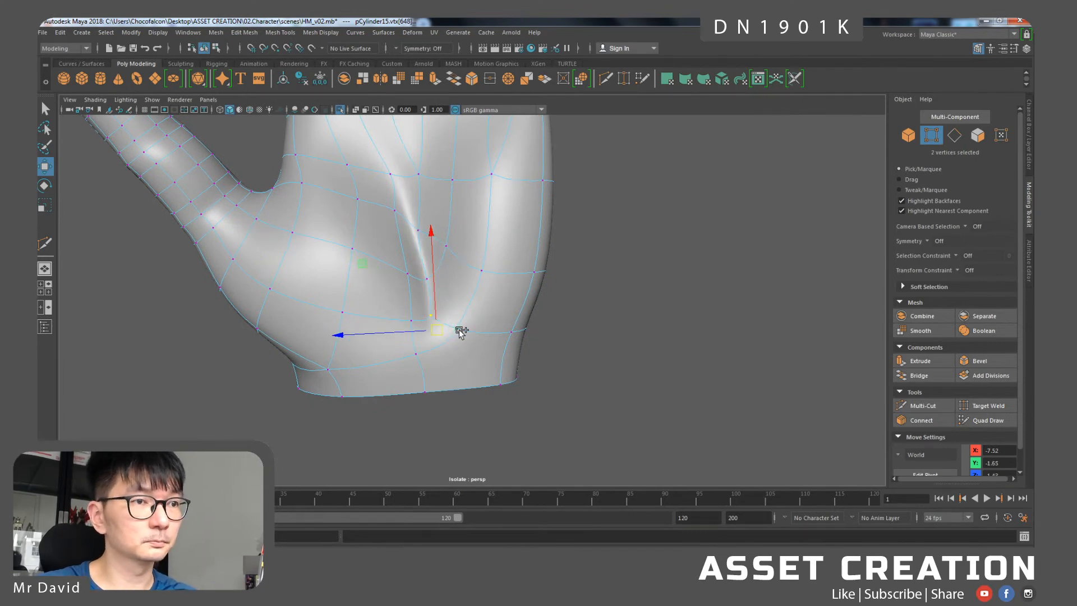
{"action": "key", "text": "g"}
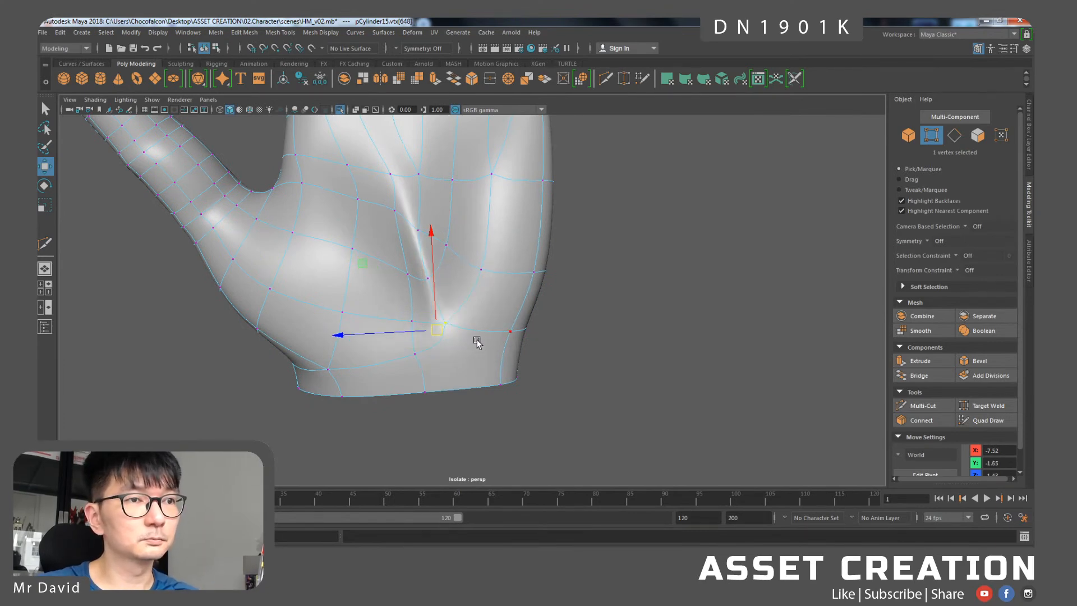
- Connect the central wrist-line vertex to the wrist-line vertex on the little-finger side
{"action": "left_click", "coordinate": [417, 357]}
{"action": "left_click", "coordinate": [511, 335], "text": "shift"}
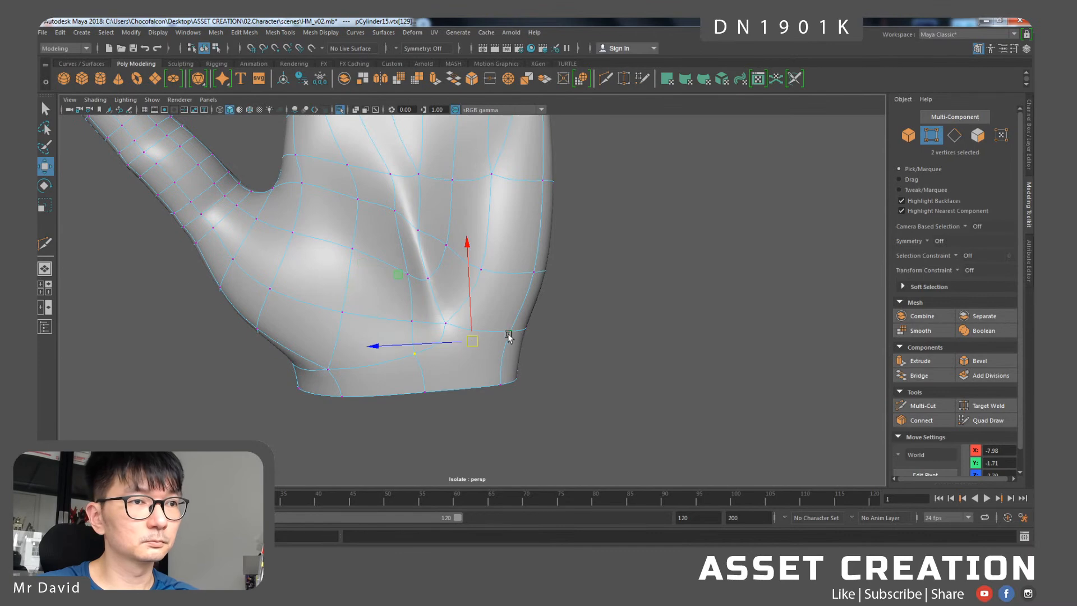
{"action": "key", "text": "g"}
{"action": "right_click", "coordinate": [498, 338]}
{"action": "key", "text": "ctrl+z"}
{"action": "right_click_drag", "start_coordinate": [504, 318], "coordinate": [497, 374], "text": "shift"}
- Delete the leftover short edge between the crease's wrist end and the new wrist-line edge
{"action": "right_click_drag", "start_coordinate": [467, 294], "coordinate": [465, 253]}
{"action": "left_click", "coordinate": [445, 334]}
{"action": "key", "text": "Delete"}
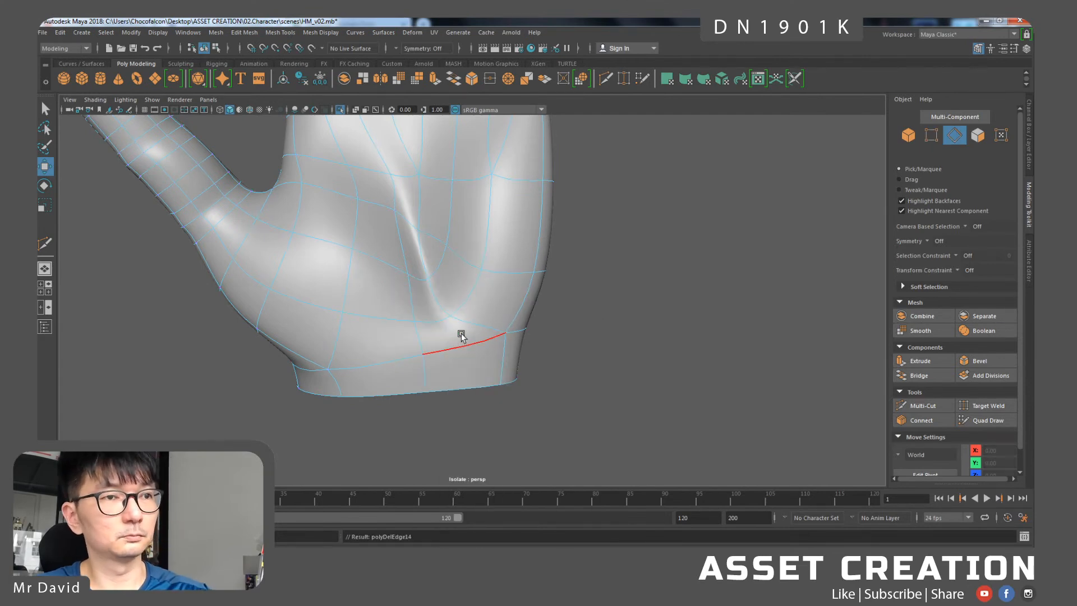
- Shift the lengthwise edge at the wrist opening below the palm crease sideways along the Z axis
{"action": "scroll", "coordinate": [461, 337], "scroll_direction": "down", "scroll_amount": 1}
{"action": "mouse_move", "coordinate": [465, 333]}
{"action": "left_mouse_down", "text": "alt"}
{"action": "mouse_move", "coordinate": [490, 339]}
{"action": "mouse_move", "coordinate": [468, 328]}
{"action": "left_mouse_up", "text": "alt"}
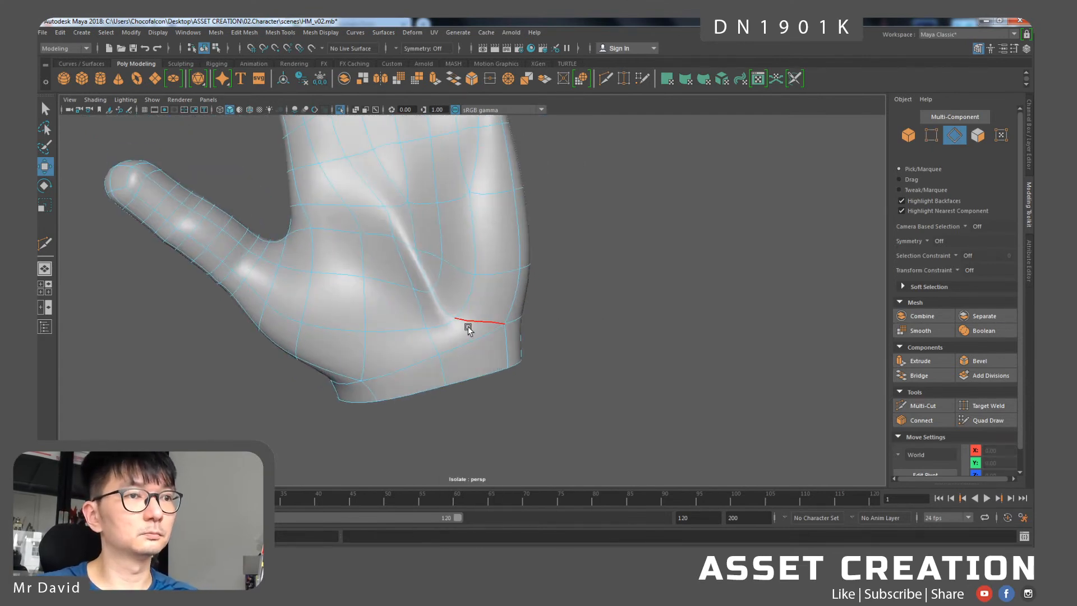
{"action": "left_click", "coordinate": [437, 370]}
{"action": "left_click_drag", "start_coordinate": [389, 380], "coordinate": [400, 379]}
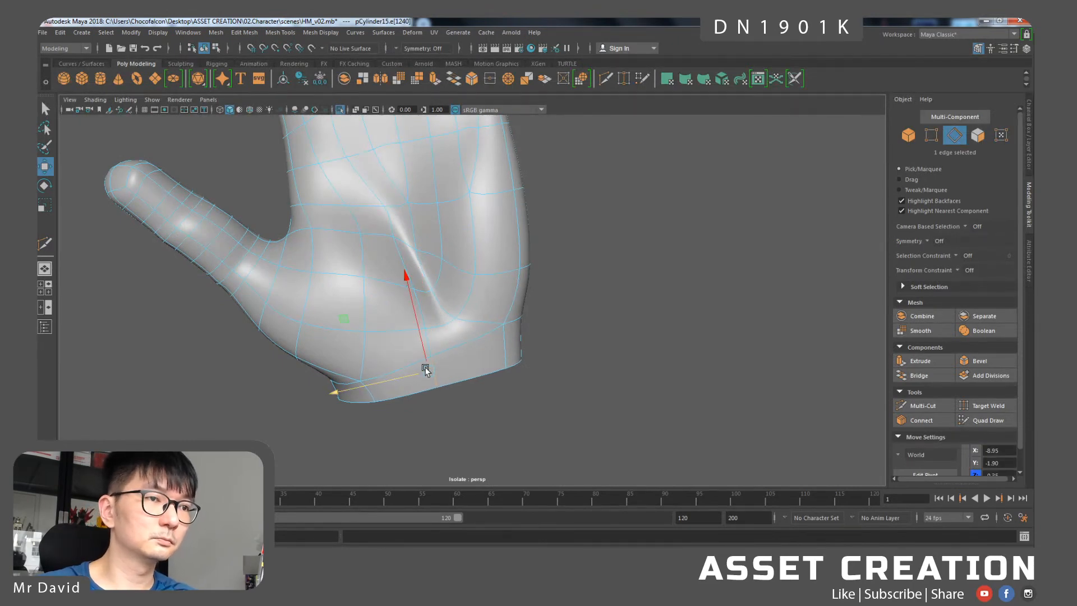
- Cut a new edge from the palm crease's wrist end across the wrist line to the wrist opening
{"action": "left_click_drag", "start_coordinate": [473, 306], "coordinate": [460, 339], "text": "alt"}
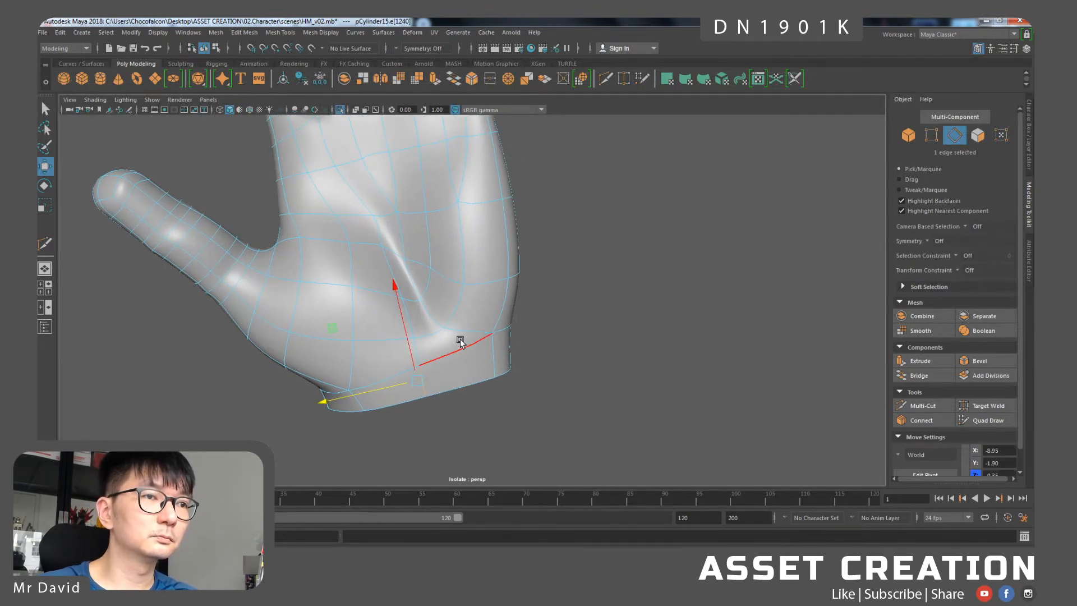
{"action": "right_click_drag", "start_coordinate": [461, 344], "coordinate": [418, 344], "text": "shift"}
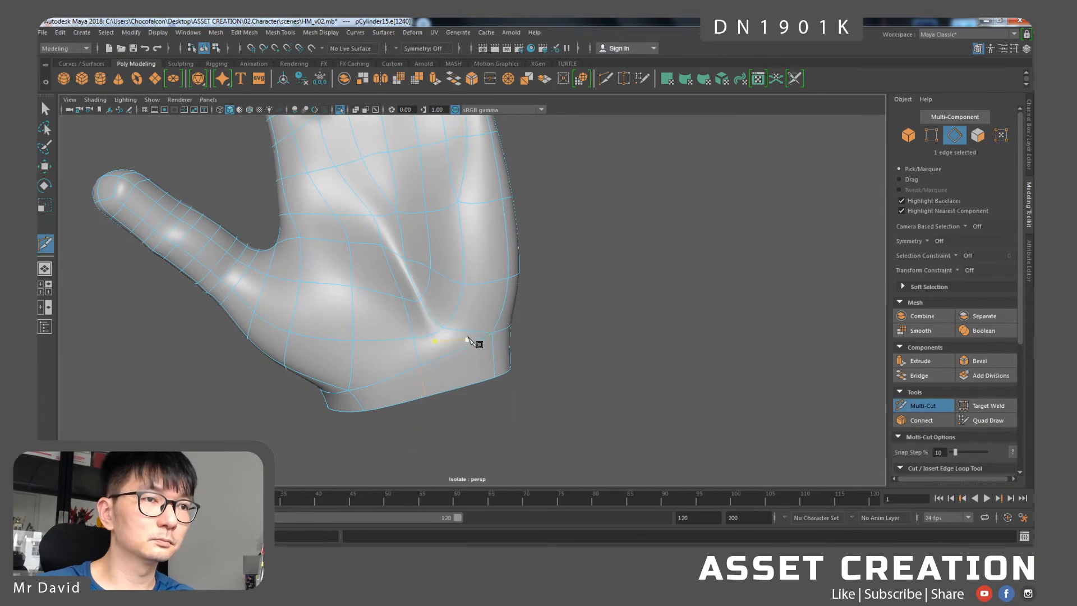
{"action": "key", "text": "1"}
{"action": "left_click", "coordinate": [443, 339]}
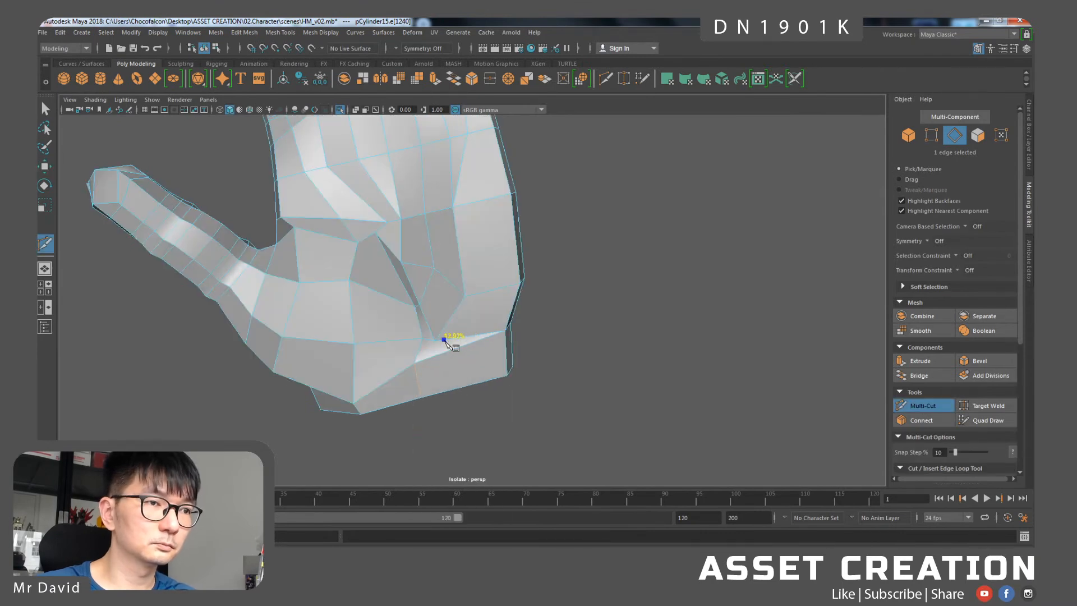
{"action": "left_click", "coordinate": [444, 391]}
{"action": "key", "text": "w"}
{"action": "key", "text": "3"}
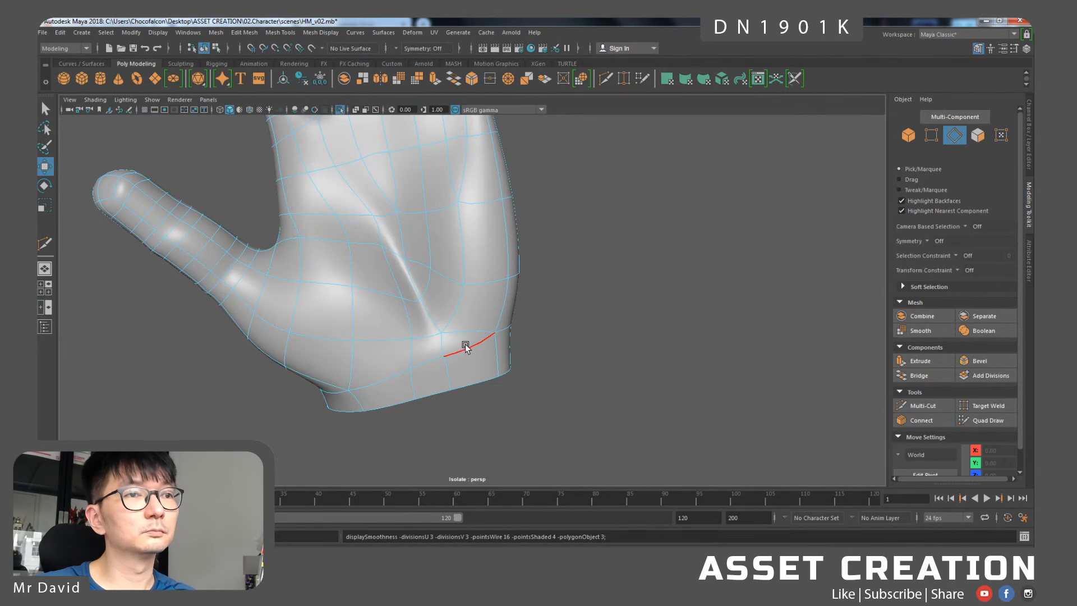
- Select the short palm edge beside the upper part of the crease and shift it sideways along the Z axis
{"action": "right_click_drag", "start_coordinate": [472, 280], "coordinate": [474, 260]}
{"action": "scroll", "coordinate": [474, 286], "scroll_direction": "down", "scroll_amount": 2}
{"action": "left_click_drag", "start_coordinate": [474, 286], "coordinate": [485, 307], "text": "alt"}
{"action": "middle_click_drag", "start_coordinate": [457, 268], "coordinate": [470, 317], "text": "alt"}
{"action": "scroll", "coordinate": [470, 317], "scroll_direction": "up", "scroll_amount": 2}
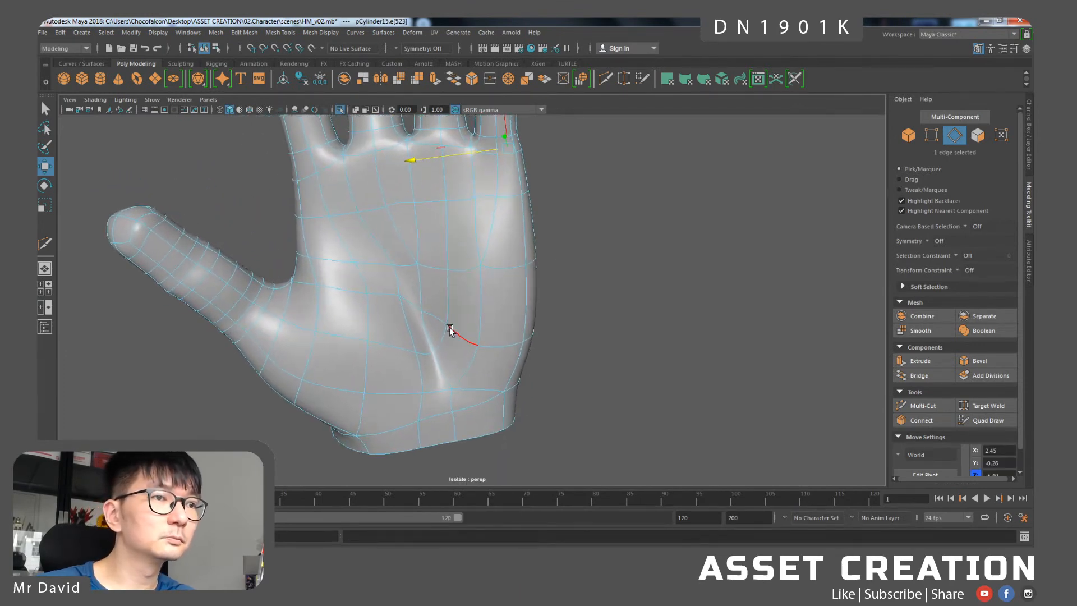
{"action": "left_click", "coordinate": [431, 320]}
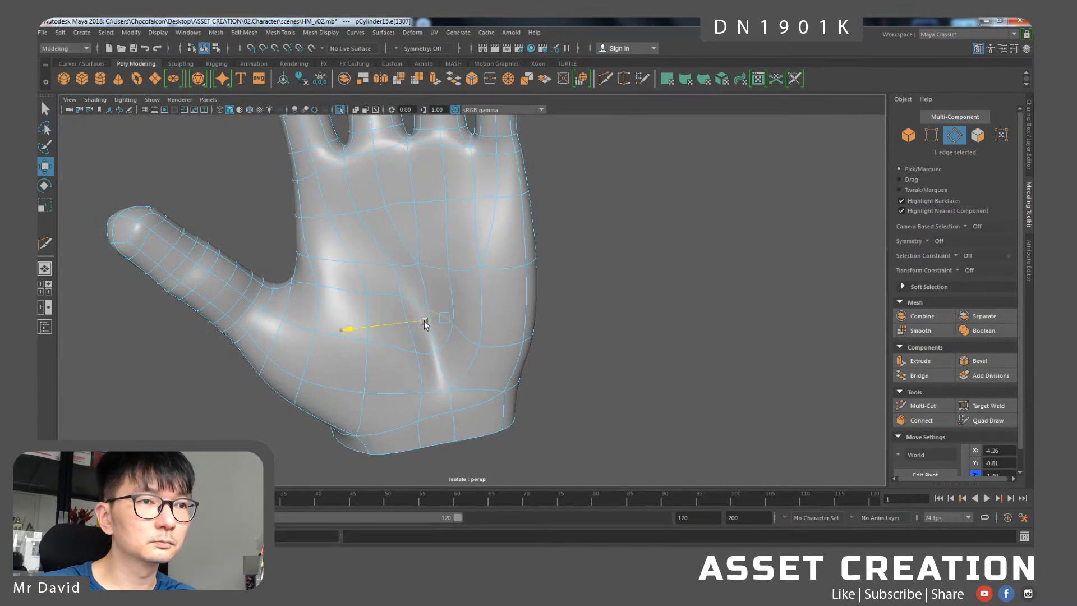
{"action": "mouse_move", "coordinate": [424, 324]}
{"action": "left_mouse_down"}
{"action": "mouse_move", "coordinate": [440, 361]}
{"action": "mouse_move", "coordinate": [445, 280]}
{"action": "mouse_move", "coordinate": [448, 341]}
{"action": "mouse_move", "coordinate": [454, 330]}
{"action": "mouse_move", "coordinate": [471, 395]}
{"action": "mouse_move", "coordinate": [480, 368]}
{"action": "mouse_move", "coordinate": [399, 338]}
{"action": "mouse_move", "coordinate": [447, 309]}
{"action": "mouse_move", "coordinate": [425, 308]}
{"action": "left_mouse_up"}
- Delete the diagonal edge between the palm crease's wrist end and the little-finger side of the wrist
{"action": "left_click", "coordinate": [405, 352]}
{"action": "left_click", "coordinate": [477, 382]}
{"action": "left_click", "coordinate": [432, 356]}
{"action": "left_click_drag", "start_coordinate": [424, 308], "coordinate": [496, 331], "text": "alt"}
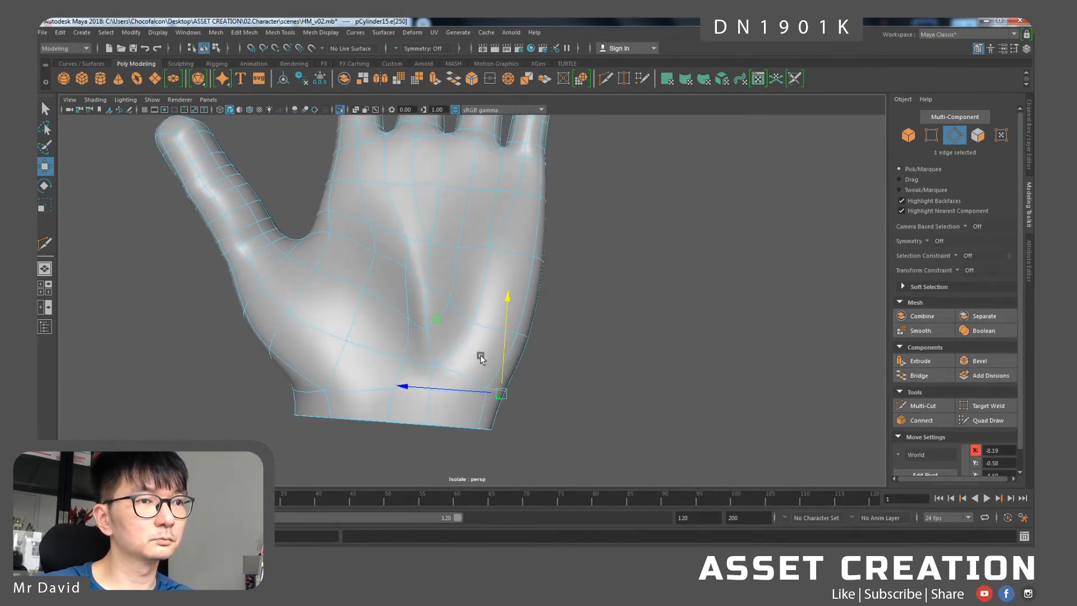
{"action": "left_click", "coordinate": [472, 372]}
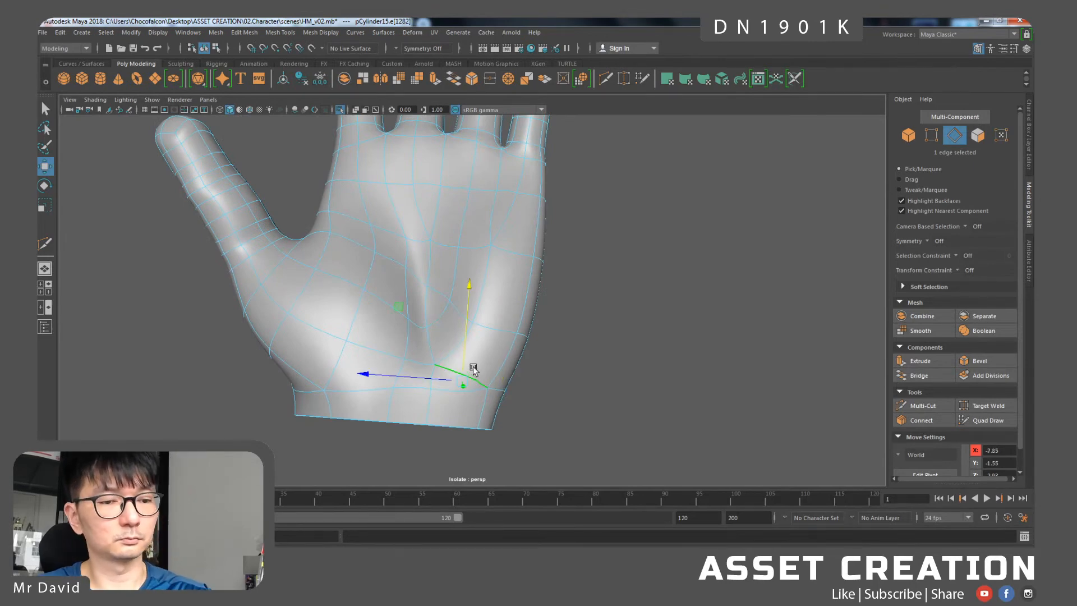
{"action": "key", "text": "ctrl+Delete"}
- Shift the wrist-line vertex just below the crease's wrist end sideways along the Z axis
{"action": "right_click_drag", "start_coordinate": [476, 365], "coordinate": [435, 311]}
{"action": "left_click", "coordinate": [439, 357]}
{"action": "left_click_drag", "start_coordinate": [440, 357], "coordinate": [524, 353], "text": "alt"}
{"action": "left_click_drag", "start_coordinate": [427, 370], "coordinate": [492, 340], "text": "alt"}
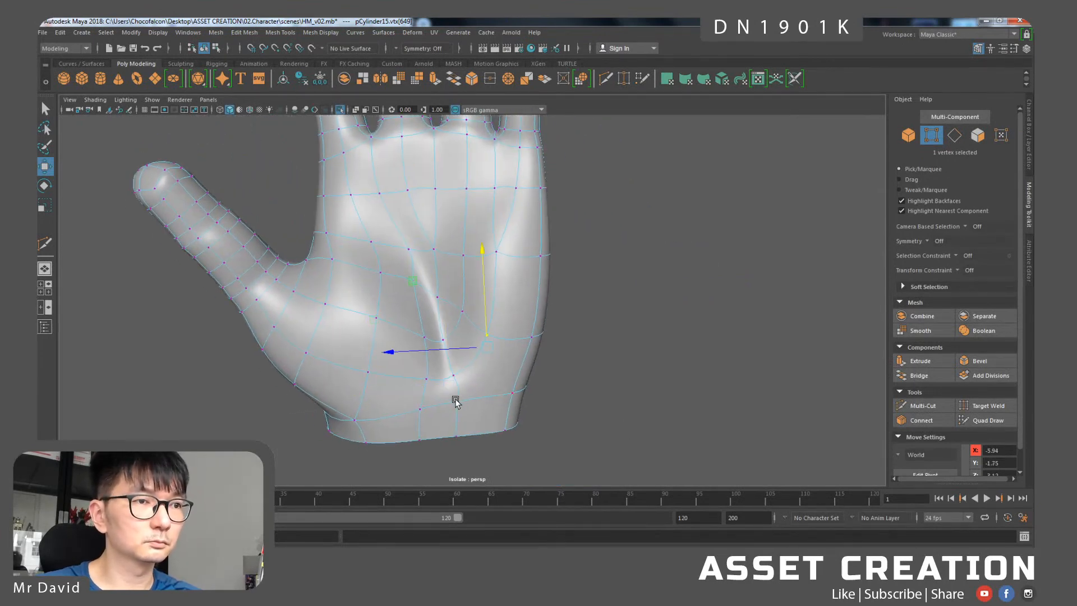
{"action": "key", "text": "ctrl+z"}
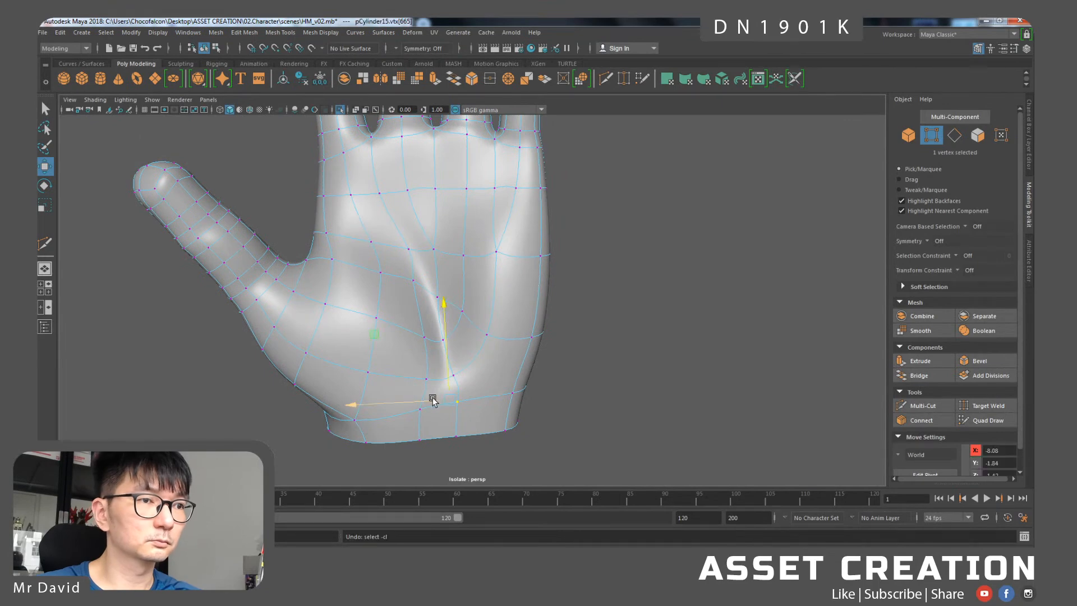
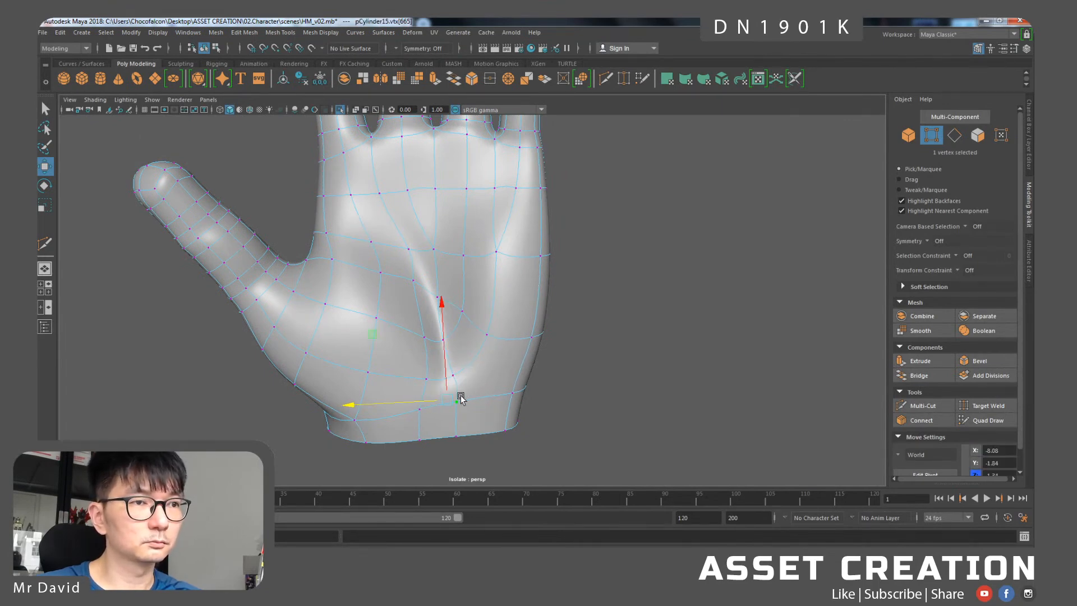
- Delete the short edge joining the crease to the end vertex of the ring-finger line
{"action": "left_click", "coordinate": [466, 311]}
{"action": "middle_click_drag", "start_coordinate": [458, 285], "coordinate": [455, 315], "text": "alt"}
{"action": "right_click_drag", "start_coordinate": [456, 281], "coordinate": [433, 287]}
{"action": "left_click", "coordinate": [451, 358]}
{"action": "key", "text": "Delete"}
- Connect the end vertex of the ring-finger line to the vertex at the crease's wrist end
{"action": "left_click", "coordinate": [459, 335]}
{"action": "left_click", "coordinate": [449, 406], "text": "shift"}
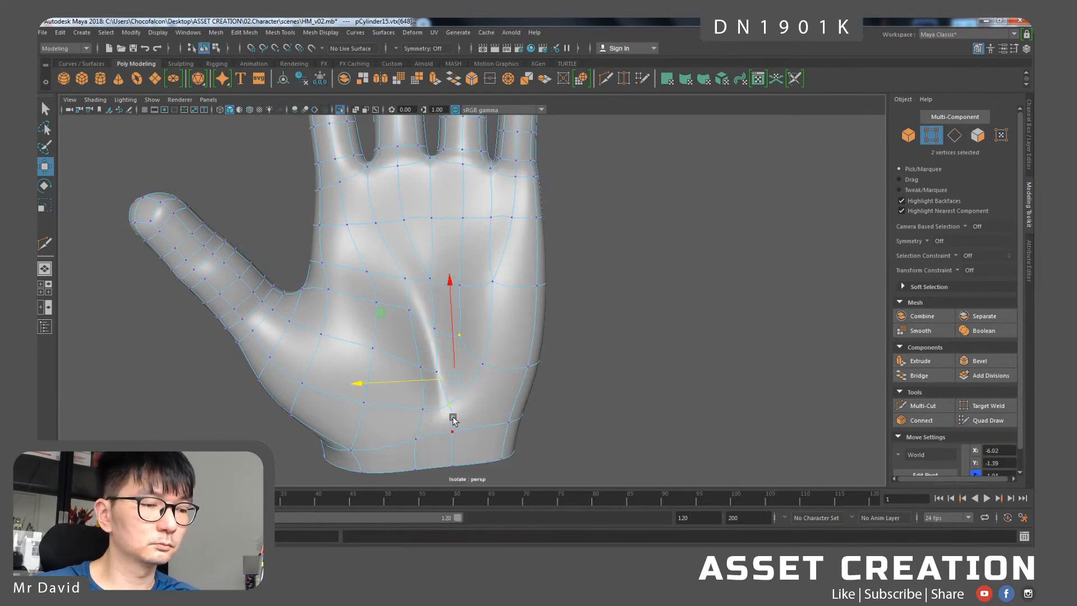
{"action": "key", "text": "y"}
{"action": "mouse_move", "coordinate": [470, 379]}
{"action": "right_mouse_down", "text": "shift"}
{"action": "mouse_move", "coordinate": [469, 419]}
{"action": "mouse_move", "coordinate": [470, 394]}
{"action": "right_mouse_up", "text": "shift"}
{"action": "key", "text": "w"}
{"action": "key", "text": "ctrl+z"}
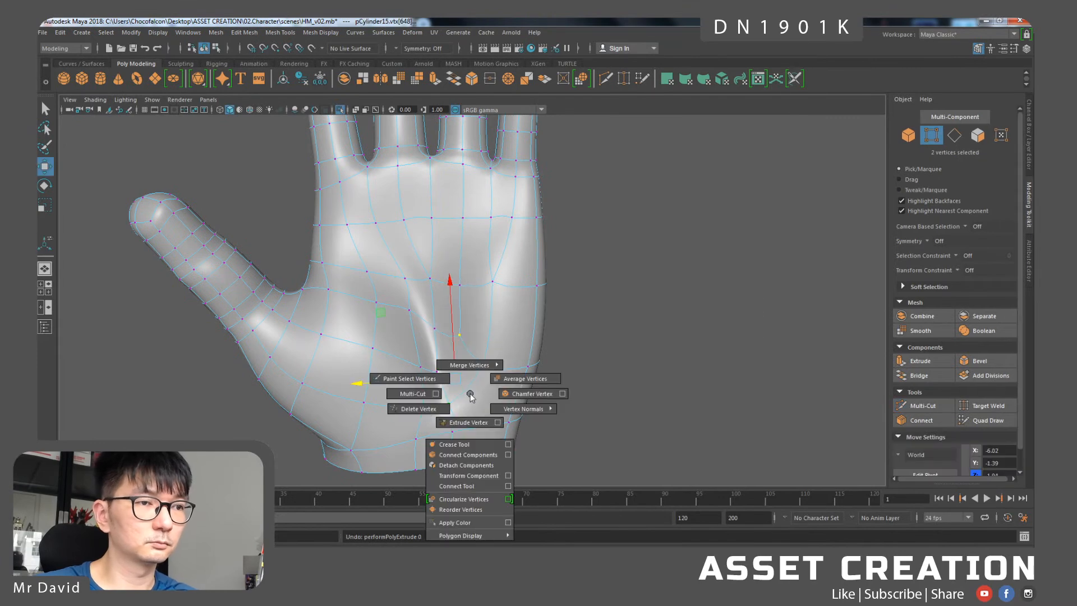
{"action": "left_click", "coordinate": [468, 455]}
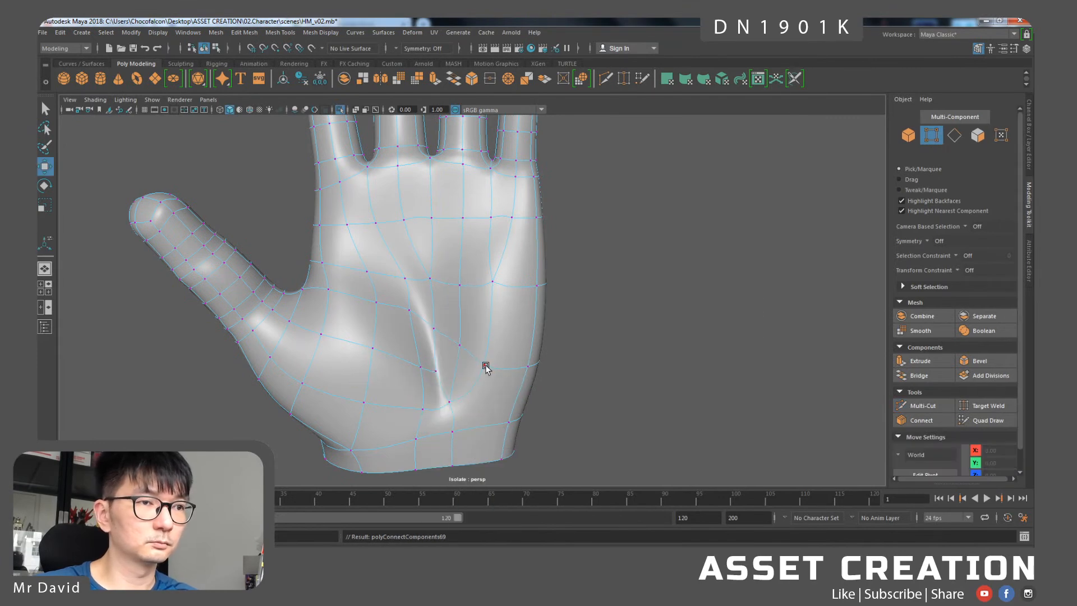
- Connect the palm vertex on the crease's little-finger side to the wrist-line vertex, and delete the diagonal edge from it to the crease's wrist end
{"action": "left_click", "coordinate": [486, 372]}
{"action": "left_click", "coordinate": [462, 430], "text": "shift"}
{"action": "key", "text": "g"}
{"action": "right_click_drag", "start_coordinate": [481, 282], "coordinate": [486, 252]}
{"action": "left_click", "coordinate": [473, 381]}
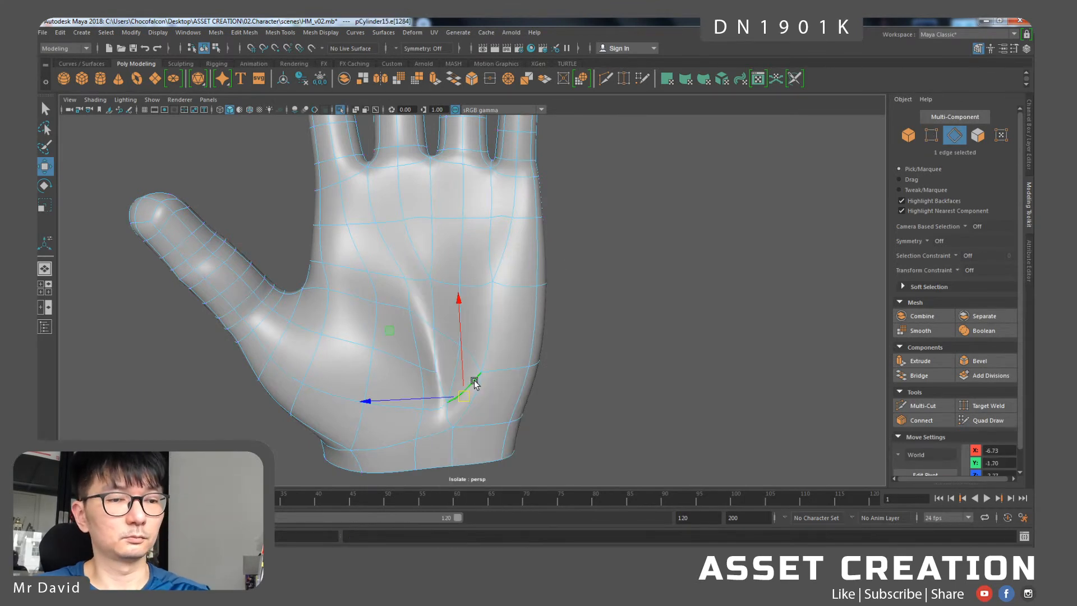
{"action": "key", "text": "ctrl+Delete"}
- Shift the wrist-line edge on the little-finger side lengthwise along the X axis
{"action": "scroll", "coordinate": [491, 374], "scroll_direction": "down", "scroll_amount": 1}
{"action": "mouse_move", "coordinate": [480, 391]}
{"action": "left_mouse_down", "text": "alt"}
{"action": "mouse_move", "coordinate": [478, 376]}
{"action": "mouse_move", "coordinate": [477, 392]}
{"action": "left_mouse_up", "text": "alt"}
{"action": "left_click", "coordinate": [477, 392]}
{"action": "left_click_drag", "start_coordinate": [476, 348], "coordinate": [478, 356]}
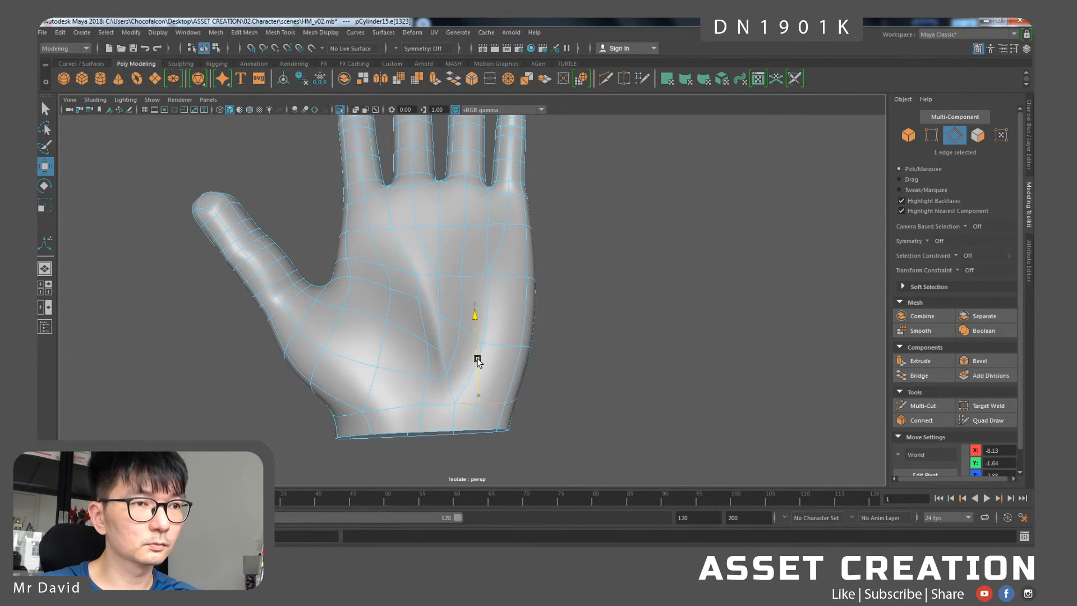
- Try to nudge the edges on the thumb side of the crease's wrist end
{"action": "left_click", "coordinate": [428, 377]}
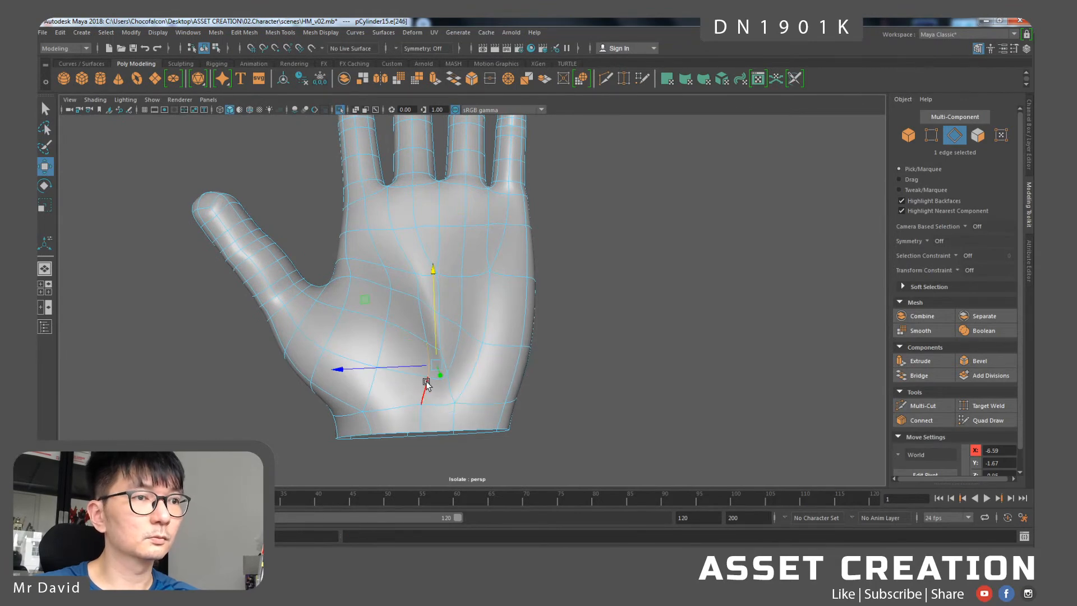
{"action": "left_click", "coordinate": [424, 386], "text": "shift"}
{"action": "mouse_move", "coordinate": [410, 376]}
{"action": "left_mouse_down"}
{"action": "mouse_move", "coordinate": [397, 377]}
{"action": "mouse_move", "coordinate": [409, 376]}
{"action": "left_mouse_up"}
{"action": "key", "text": "ctrl+z"}
- Straighten the crosswise edge row through the middle of the palm by scaling it along X, and offset it along the Y axis
{"action": "left_click_drag", "start_coordinate": [480, 347], "coordinate": [481, 378], "text": "alt"}
{"action": "left_click", "coordinate": [483, 375]}
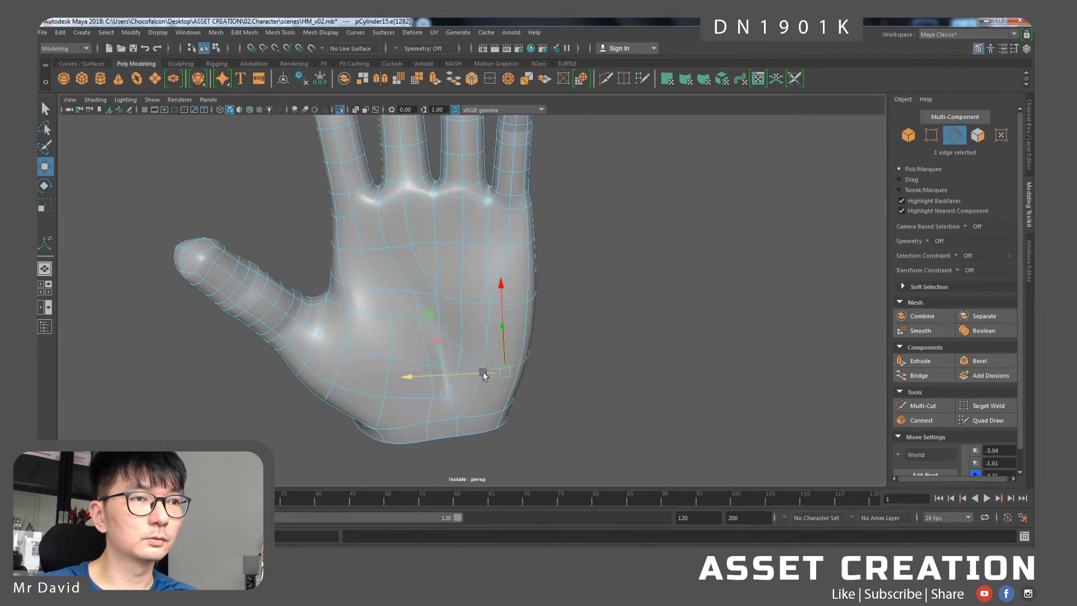
{"action": "double_click", "coordinate": [406, 321]}
{"action": "left_click_drag", "start_coordinate": [423, 349], "coordinate": [440, 333], "text": "alt"}
{"action": "key", "text": "r"}
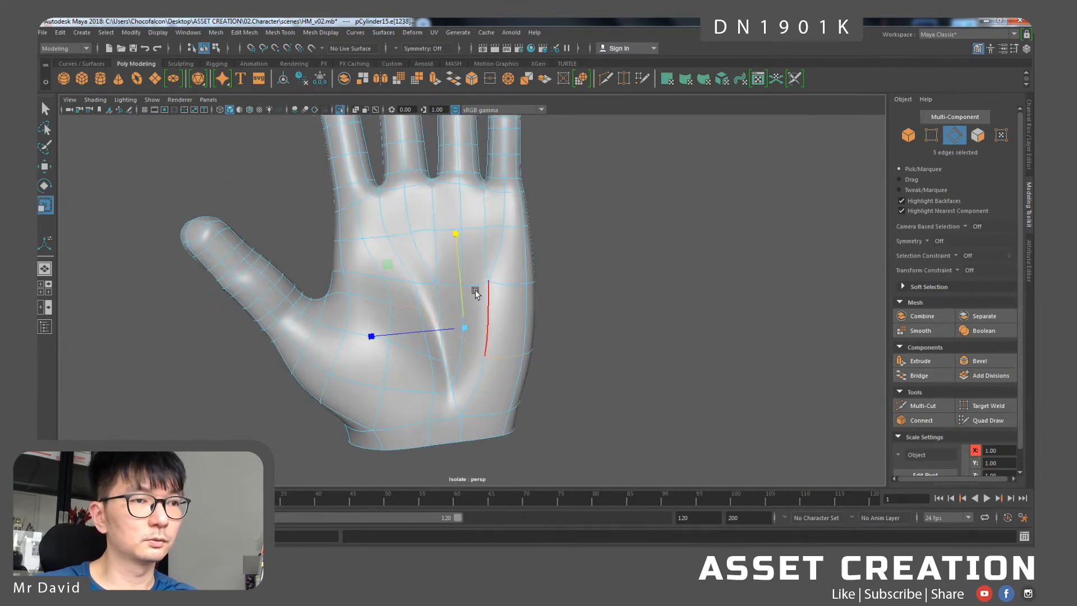
{"action": "left_click_drag", "start_coordinate": [459, 236], "coordinate": [524, 373]}
{"action": "key", "text": "w"}
{"action": "key", "text": "r"}
{"action": "left_click_drag", "start_coordinate": [470, 313], "coordinate": [486, 293], "text": "alt"}
{"action": "left_click_drag", "start_coordinate": [466, 245], "coordinate": [464, 314]}
{"action": "key", "text": "w"}
{"action": "left_click_drag", "start_coordinate": [468, 274], "coordinate": [426, 265]}
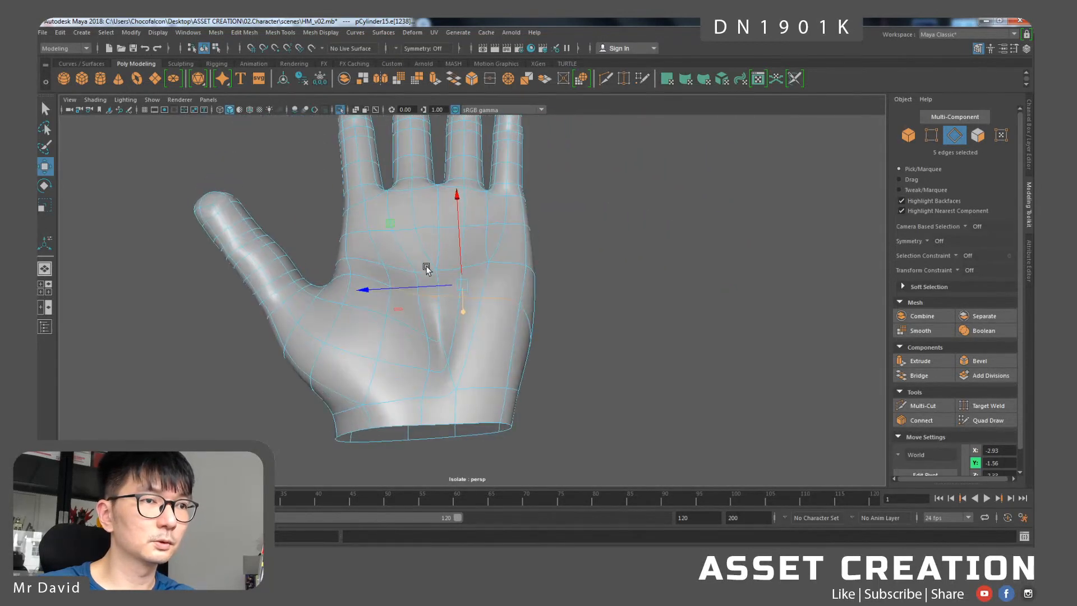
- Select the four edges on the thumb side of the crease and move them outward from the palm along the Y axis
{"action": "mouse_move", "coordinate": [456, 339]}
{"action": "left_mouse_down", "text": "alt"}
{"action": "mouse_move", "coordinate": [466, 364]}
{"action": "mouse_move", "coordinate": [435, 301]}
{"action": "mouse_move", "coordinate": [437, 336]}
{"action": "left_mouse_up", "text": "alt"}
{"action": "left_click", "coordinate": [443, 365]}
{"action": "key", "text": "1"}
{"action": "left_click", "coordinate": [429, 371], "text": "shift"}
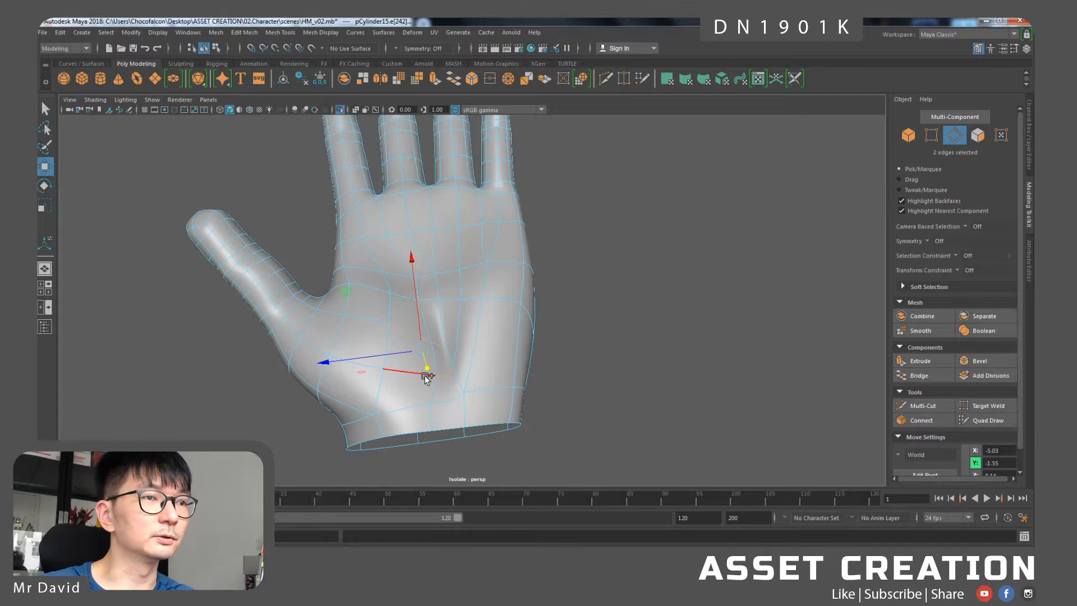
{"action": "key", "text": "r"}
{"action": "left_click_drag", "start_coordinate": [425, 379], "coordinate": [423, 359], "text": "alt"}
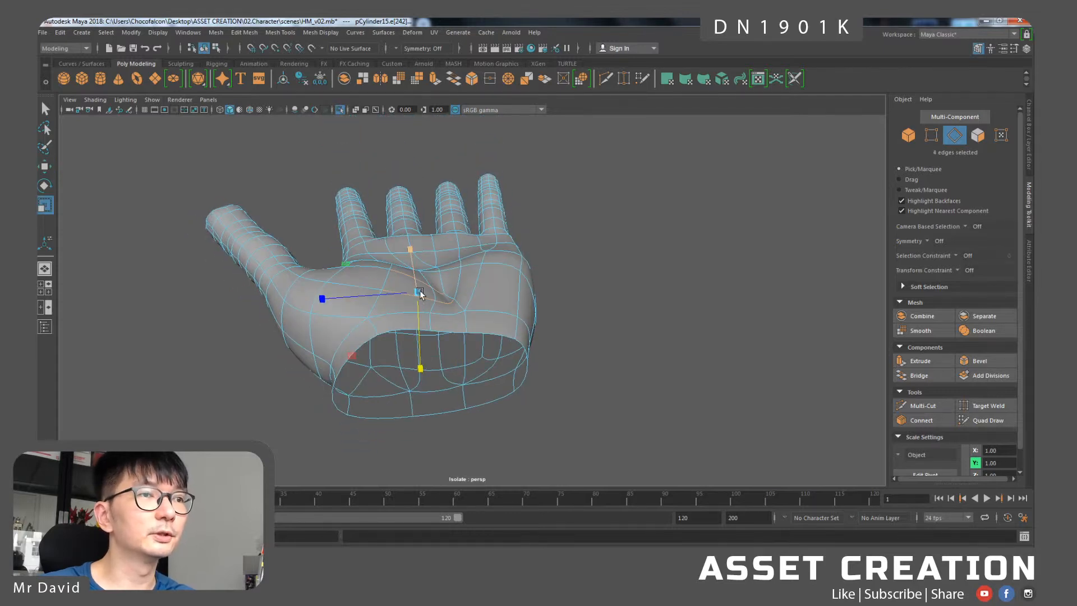
{"action": "left_click_drag", "start_coordinate": [415, 279], "coordinate": [420, 330], "text": "alt"}
{"action": "key", "text": "w"}
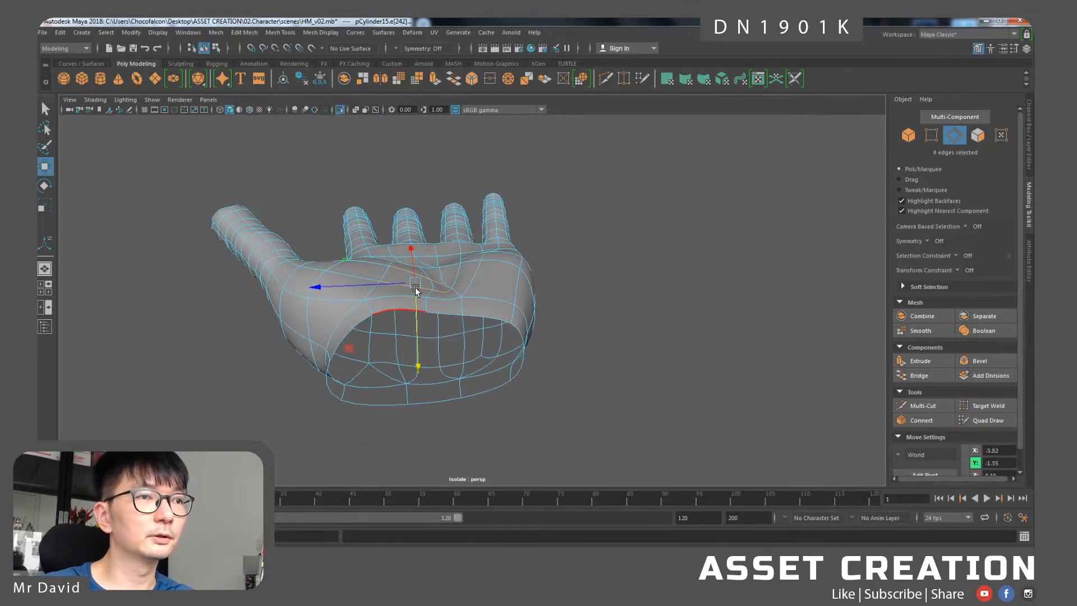
{"action": "left_click_drag", "start_coordinate": [417, 334], "coordinate": [465, 352]}
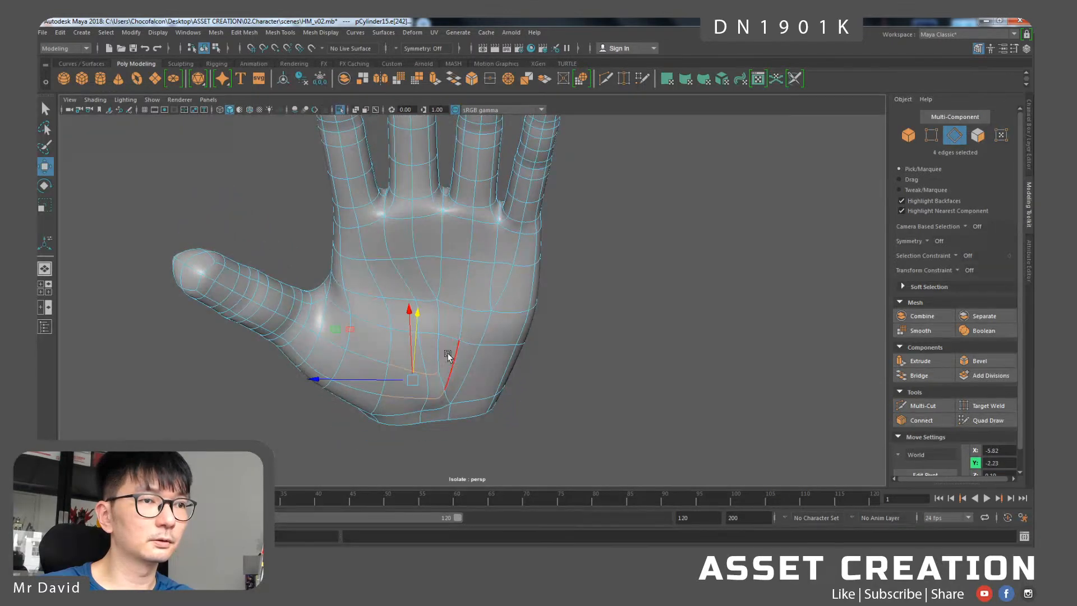
{"action": "left_click_drag", "start_coordinate": [381, 325], "coordinate": [381, 324]}
- Examine the palm's edge flow around the crease in both unsmoothed and smoothed display
{"action": "left_click_drag", "start_coordinate": [380, 323], "coordinate": [428, 346], "text": "alt"}
{"action": "left_click", "coordinate": [425, 332]}
{"action": "middle_click_drag", "start_coordinate": [402, 351], "coordinate": [410, 326], "text": "alt"}
{"action": "key", "text": "1"}
{"action": "left_click_drag", "start_coordinate": [430, 332], "coordinate": [467, 345], "text": "alt"}
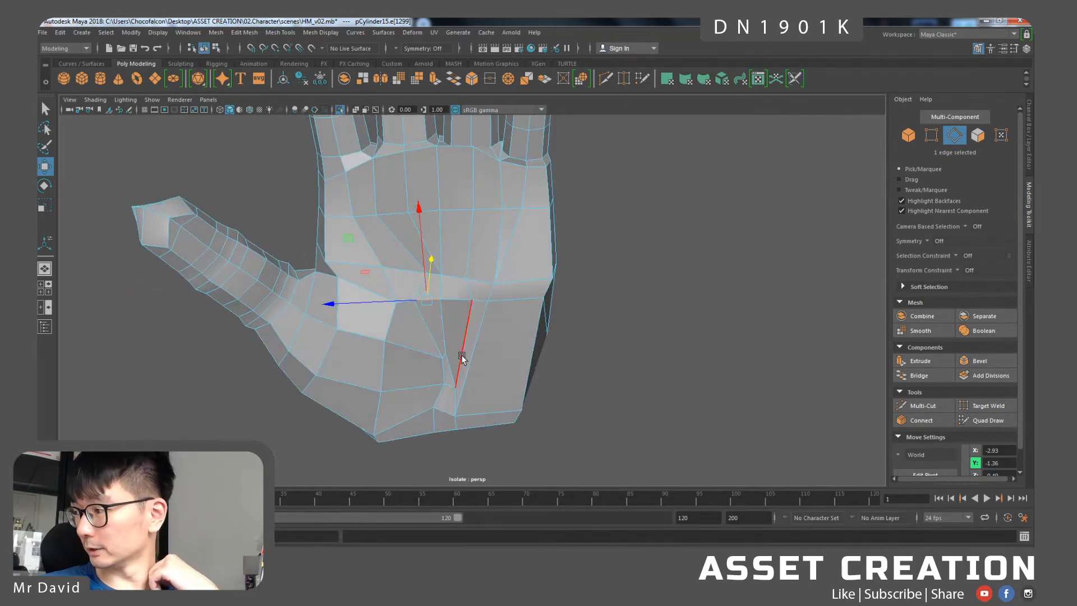
{"action": "left_click_drag", "start_coordinate": [459, 364], "coordinate": [469, 331], "text": "alt"}
{"action": "key", "text": "3"}
{"action": "left_click_drag", "start_coordinate": [389, 257], "coordinate": [464, 301], "text": "alt"}
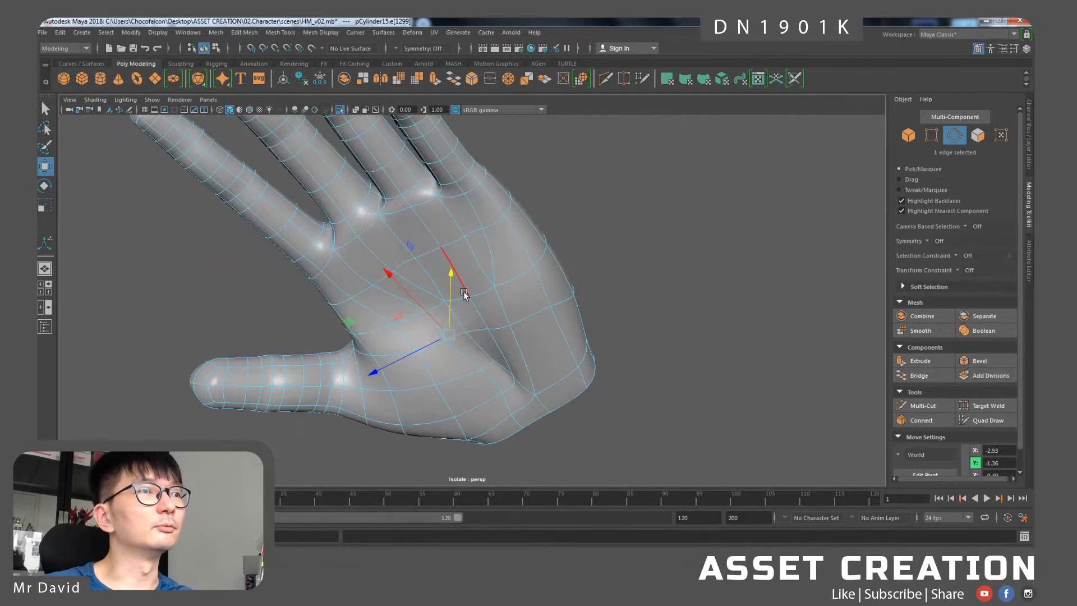
- Even out the palm surface around the crease with a resized sculpting brush, checking the hand from all sides
{"action": "left_click", "coordinate": [189, 65]}
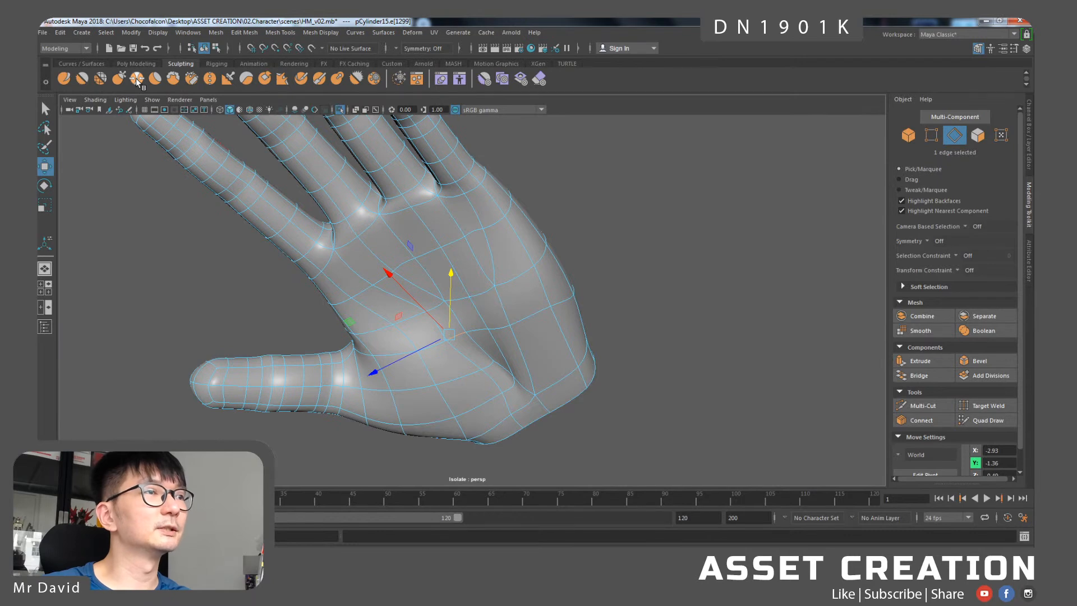
{"action": "left_click", "coordinate": [100, 80]}
{"action": "key", "text": "ctrl+z"}
{"action": "key", "text": "b"}
{"action": "left_click_drag", "start_coordinate": [469, 304], "coordinate": [370, 303]}
{"action": "key", "text": "b"}
{"action": "mouse_move", "coordinate": [609, 304]}
{"action": "left_mouse_down"}
{"action": "mouse_move", "coordinate": [506, 303]}
{"action": "mouse_move", "coordinate": [453, 327]}
{"action": "left_mouse_up"}
{"action": "left_click_drag", "start_coordinate": [505, 348], "coordinate": [494, 350]}
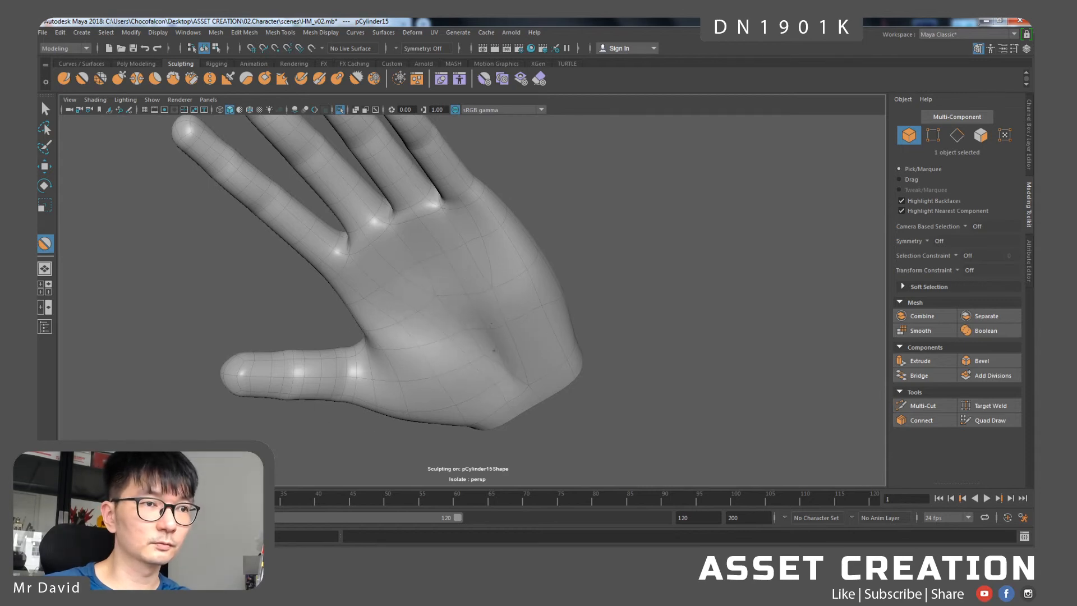
{"action": "mouse_move", "coordinate": [541, 289]}
{"action": "left_mouse_down", "text": "alt"}
{"action": "mouse_move", "coordinate": [554, 279]}
{"action": "mouse_move", "coordinate": [573, 302]}
{"action": "left_mouse_up", "text": "alt"}
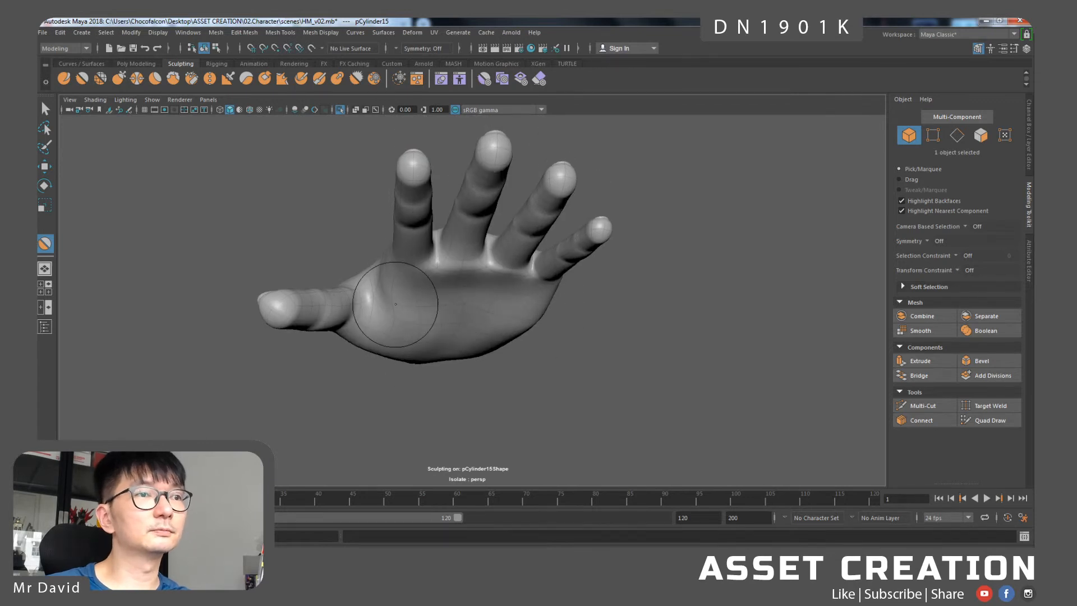
{"action": "left_click_drag", "start_coordinate": [387, 309], "coordinate": [360, 231], "text": "alt"}
{"action": "left_click_drag", "start_coordinate": [396, 298], "coordinate": [402, 313], "text": "alt"}
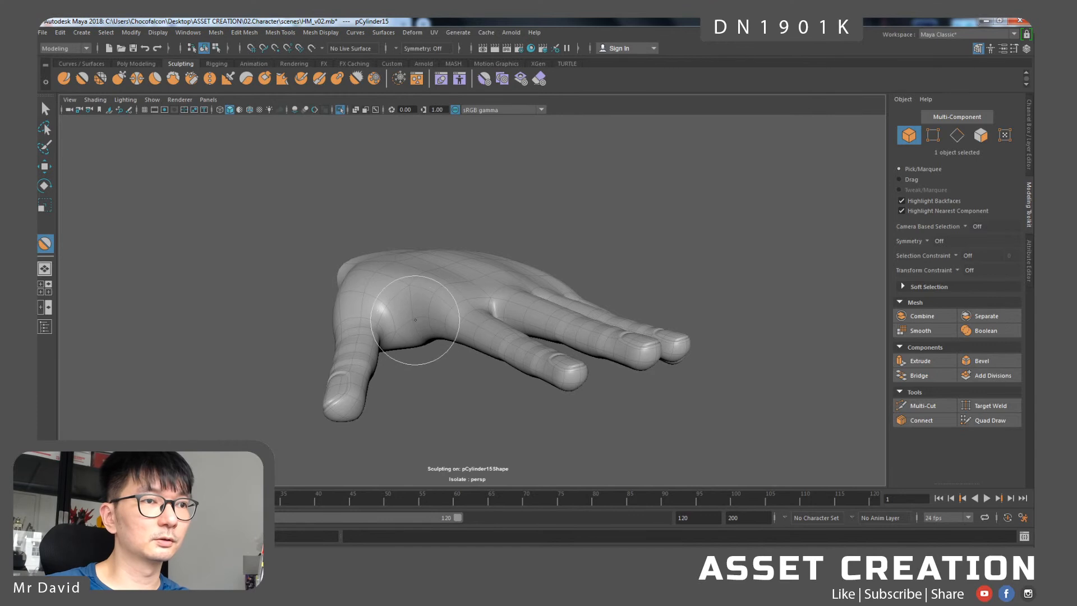
{"action": "left_click_drag", "start_coordinate": [475, 396], "coordinate": [438, 322], "text": "alt"}
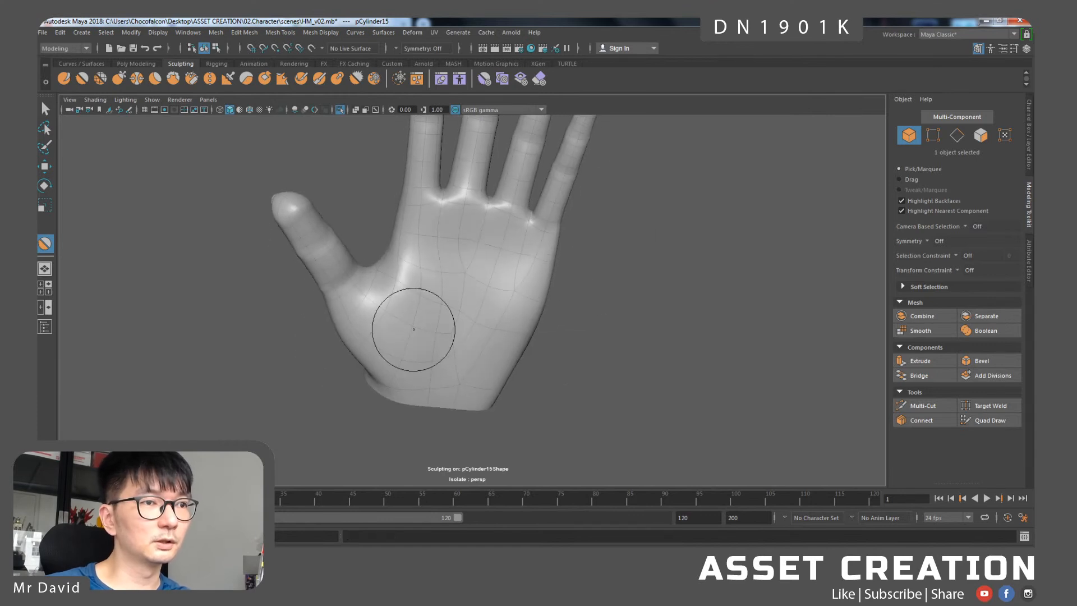
{"action": "left_click_drag", "start_coordinate": [529, 369], "coordinate": [523, 330], "text": "alt"}
{"action": "left_click_drag", "start_coordinate": [515, 278], "coordinate": [581, 310], "text": "alt"}
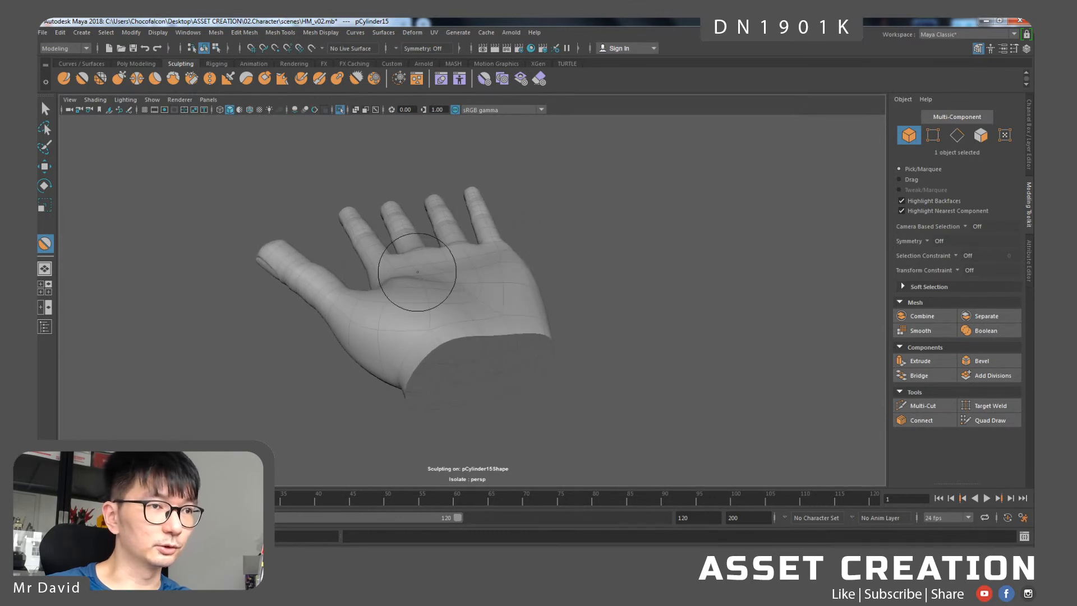
{"action": "left_click_drag", "start_coordinate": [500, 273], "coordinate": [572, 295], "text": "alt"}
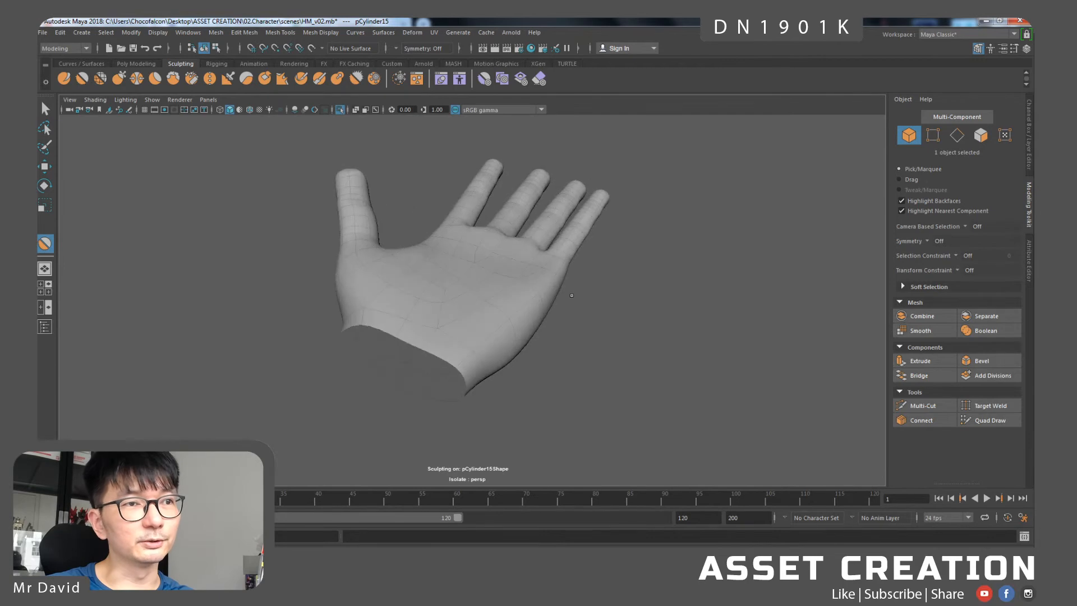
- Show the unsmoothed mesh and move the palm vertex near the thumb web toward the fingers along the X axis
{"action": "scroll", "coordinate": [493, 265], "scroll_direction": "up", "scroll_amount": 5}
{"action": "key", "text": "1"}
{"action": "key", "text": "w"}
{"action": "left_click_drag", "start_coordinate": [454, 325], "coordinate": [476, 339], "text": "alt"}
{"action": "right_click_drag", "start_coordinate": [475, 339], "coordinate": [435, 283]}
{"action": "middle_click_drag", "start_coordinate": [429, 385], "coordinate": [467, 360], "text": "alt"}
{"action": "left_click", "coordinate": [471, 375]}
{"action": "left_click", "coordinate": [433, 378], "text": "shift"}
{"action": "left_click_drag", "start_coordinate": [432, 394], "coordinate": [510, 401], "text": "alt"}
{"action": "left_click_drag", "start_coordinate": [510, 402], "coordinate": [498, 352], "text": "alt"}
{"action": "left_click", "coordinate": [493, 369], "text": "ctrl"}
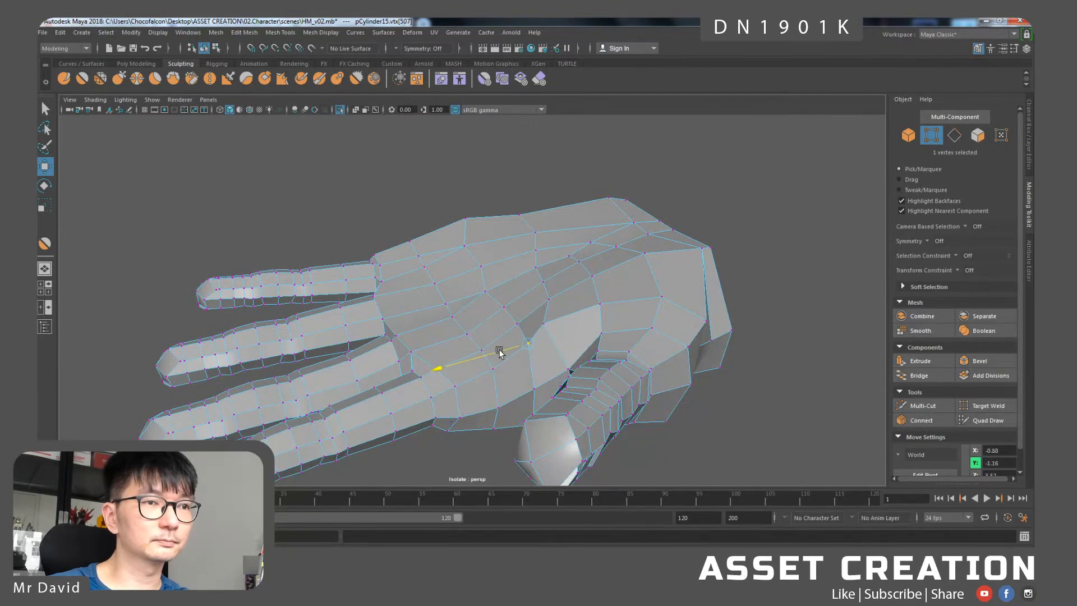
- Switch back to smoothed display and whole-object selection, and frame the entire hand
{"action": "key", "text": "3"}
{"action": "left_click_drag", "start_coordinate": [519, 255], "coordinate": [352, 332], "text": "alt"}
{"action": "right_click_drag", "start_coordinate": [512, 281], "coordinate": [552, 273]}
{"action": "key", "text": "f"}
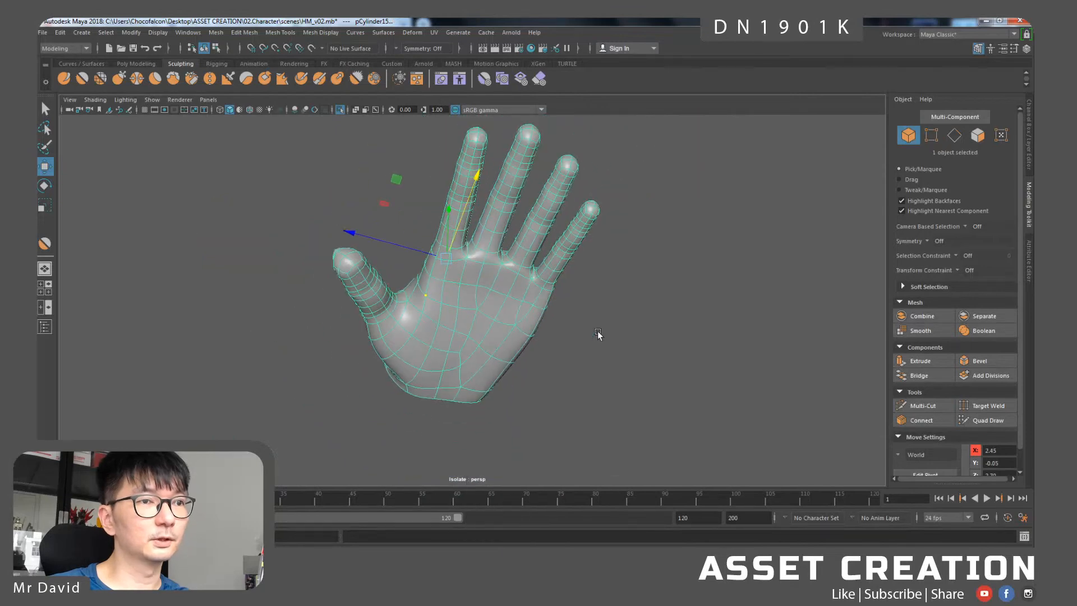
- Examine the smoothed hand's palm and finger edge flow from several angles and distances
{"action": "left_click_drag", "start_coordinate": [579, 339], "coordinate": [471, 296], "text": "alt"}
{"action": "left_click", "coordinate": [569, 289]}
{"action": "left_click", "coordinate": [529, 275]}
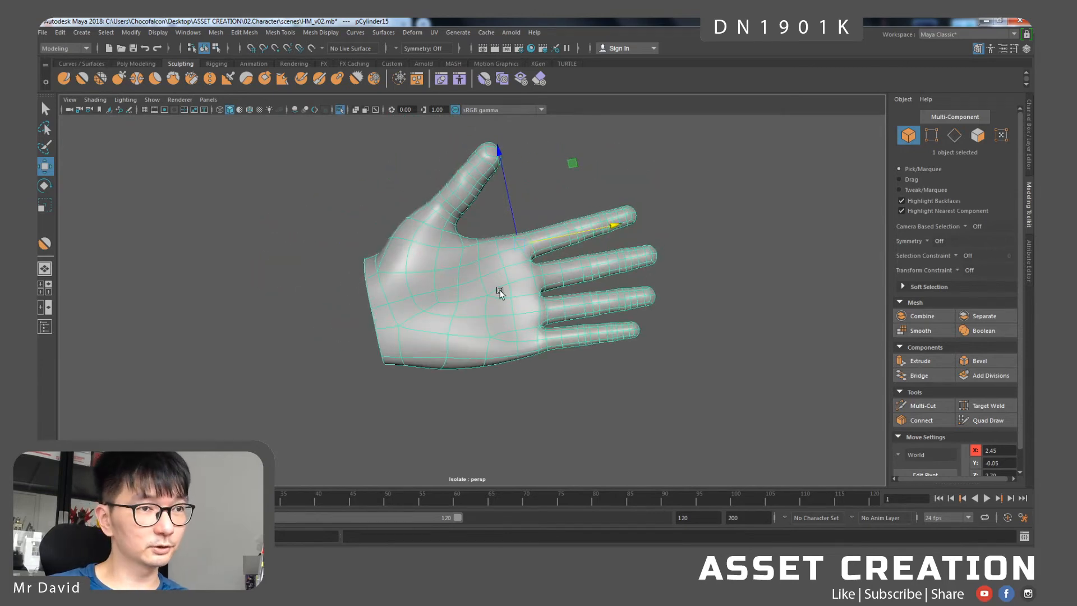
{"action": "scroll", "coordinate": [503, 296], "scroll_direction": "up", "scroll_amount": 4}
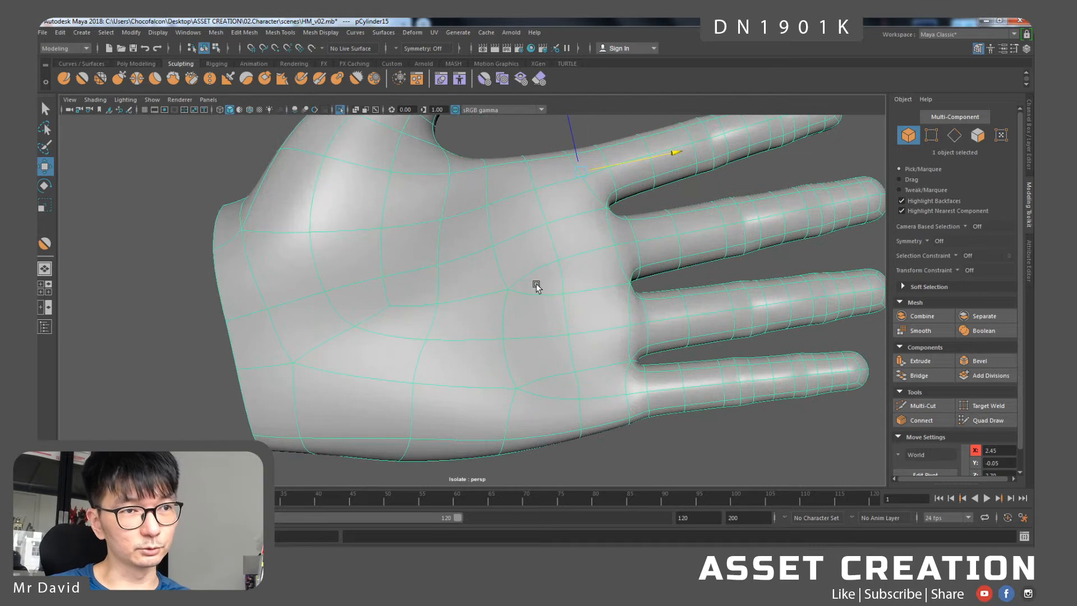
{"action": "scroll", "coordinate": [536, 286], "scroll_direction": "down", "scroll_amount": 2}
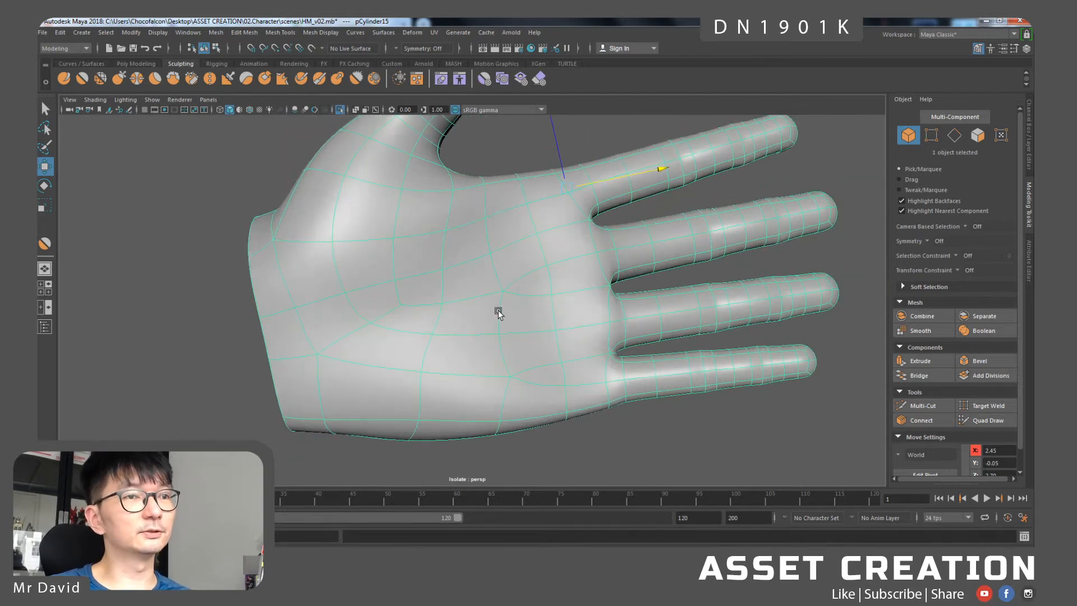
{"action": "scroll", "coordinate": [495, 312], "scroll_direction": "down", "scroll_amount": 2}
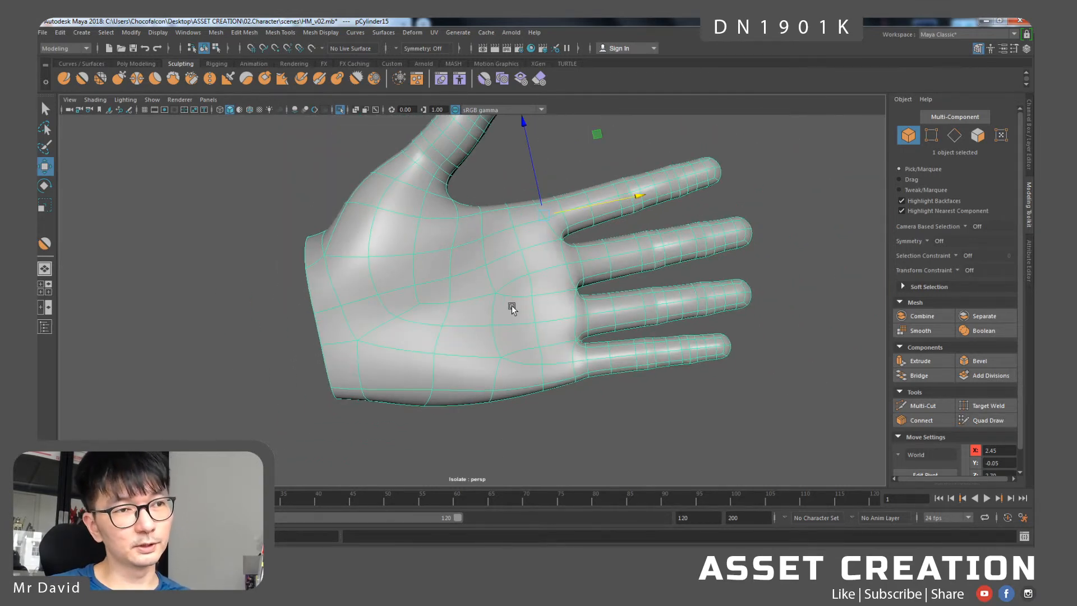
{"action": "left_click_drag", "start_coordinate": [512, 308], "coordinate": [463, 154], "text": "alt"}
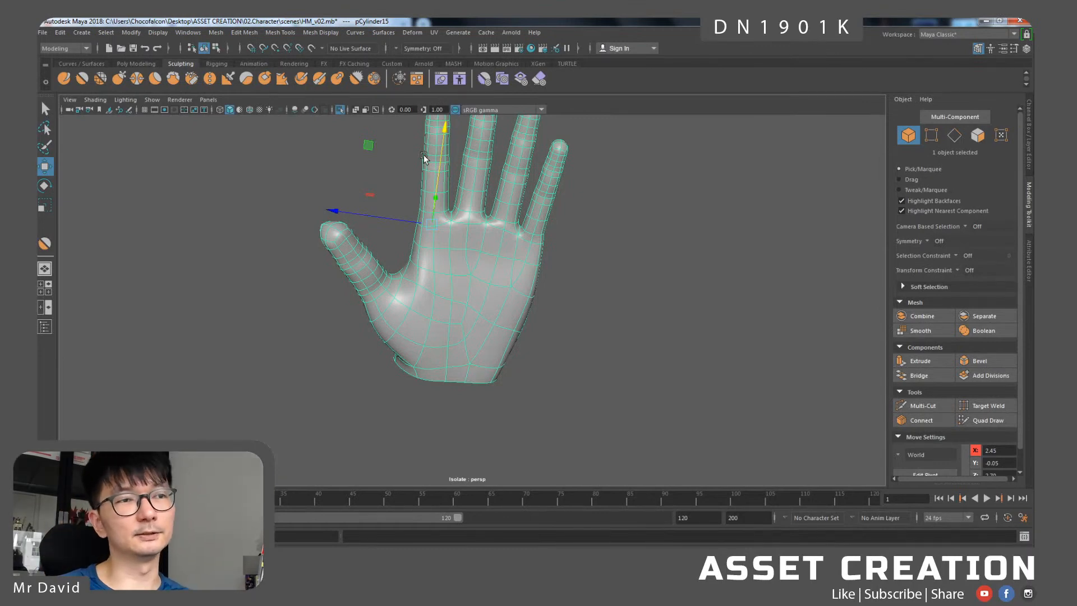
{"action": "scroll", "coordinate": [378, 216], "scroll_direction": "up", "scroll_amount": 1}
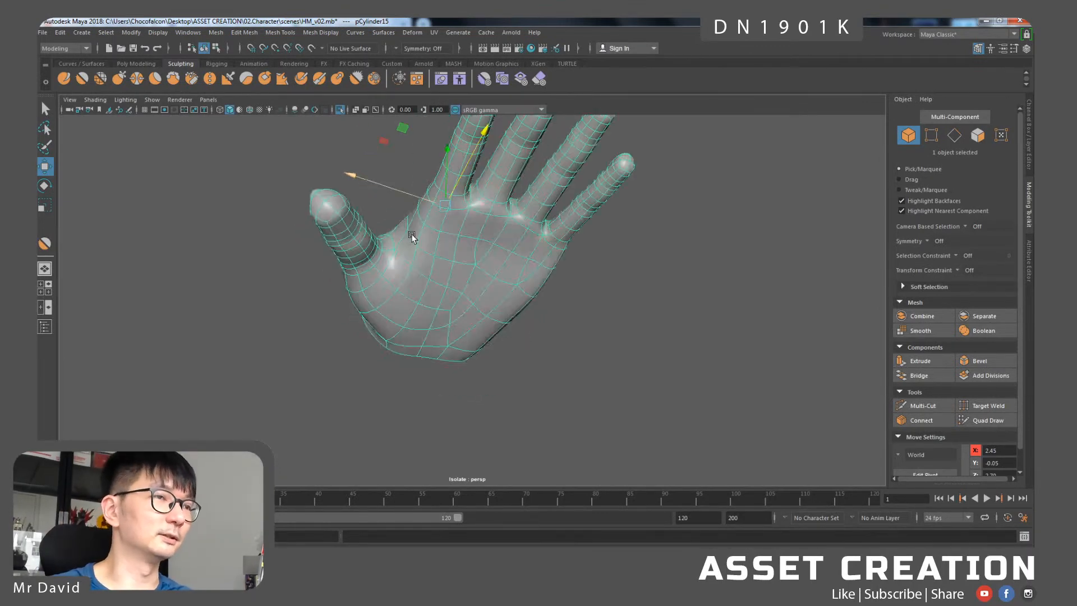
- Compare the hand model's back, fingers and wrist with the hand.jpg reference in the browser, switching back and forth to Maya
{"action": "key", "text": "alt+Tab"}
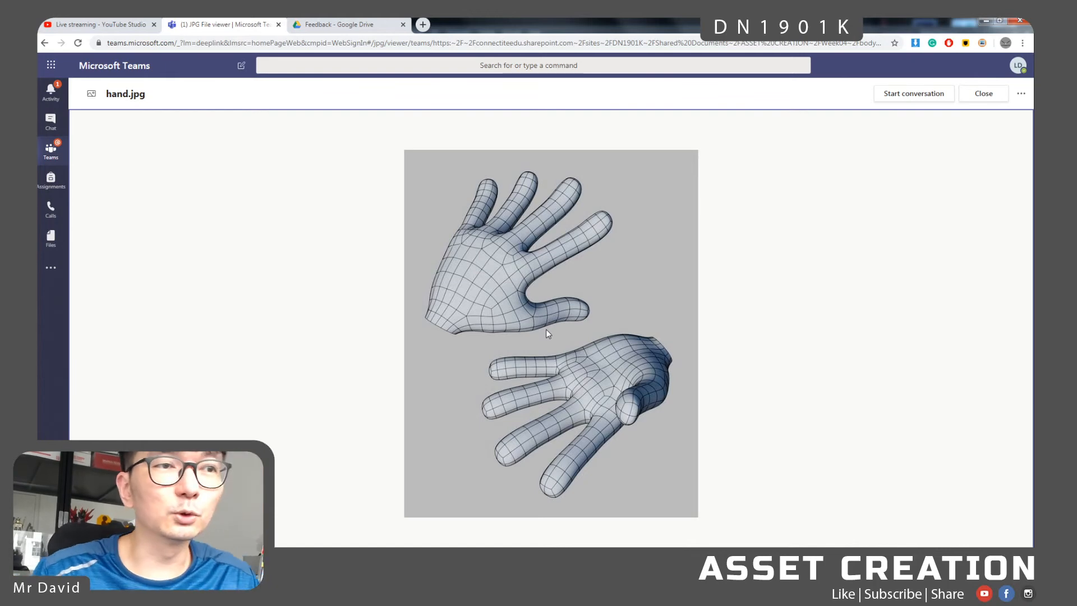
{"action": "key", "text": "alt+Tab"}
{"action": "left_click_drag", "start_coordinate": [502, 308], "coordinate": [545, 366], "text": "alt"}
{"action": "middle_click_drag", "start_coordinate": [562, 346], "coordinate": [471, 332], "text": "alt"}
{"action": "scroll", "coordinate": [547, 346], "scroll_direction": "up", "scroll_amount": 3}
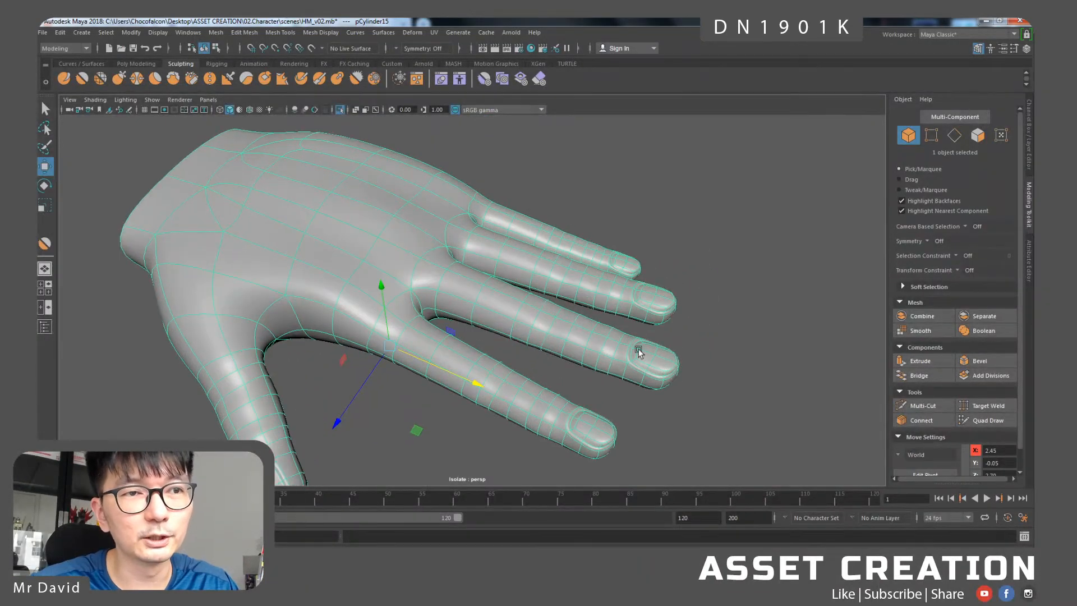
{"action": "scroll", "coordinate": [443, 295], "scroll_direction": "down", "scroll_amount": 4}
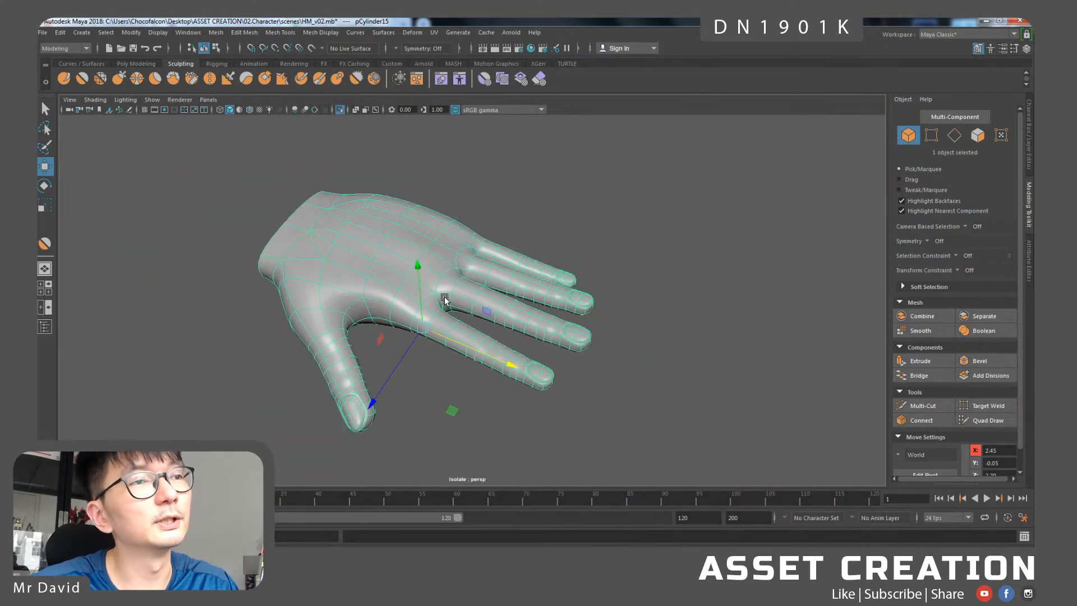
{"action": "key", "text": "alt+Tab"}
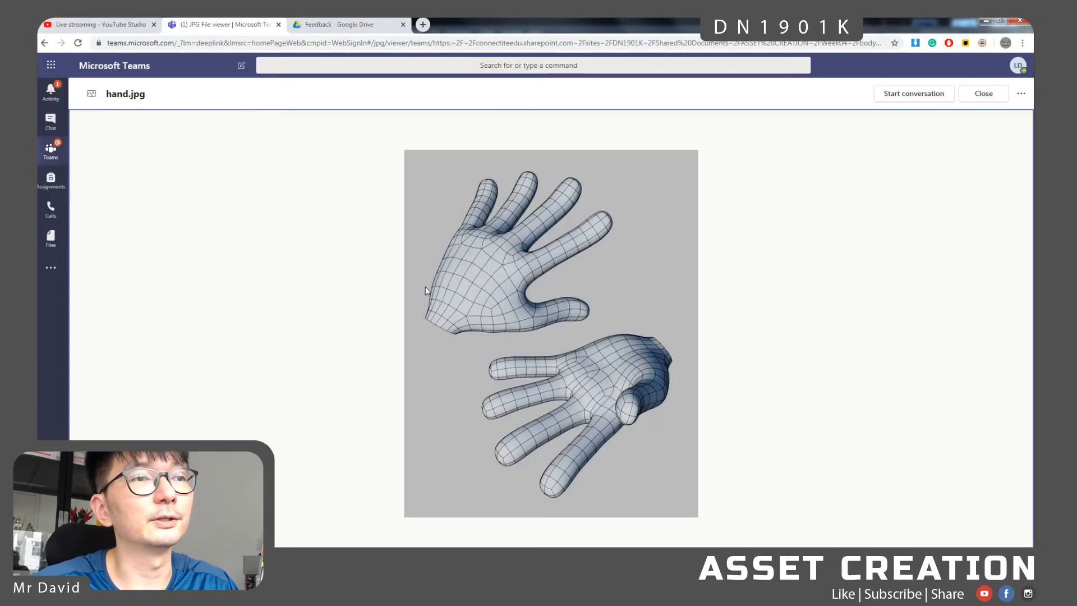
{"action": "key", "text": "alt+Tab"}
{"action": "left_click_drag", "start_coordinate": [477, 314], "coordinate": [483, 288], "text": "alt"}
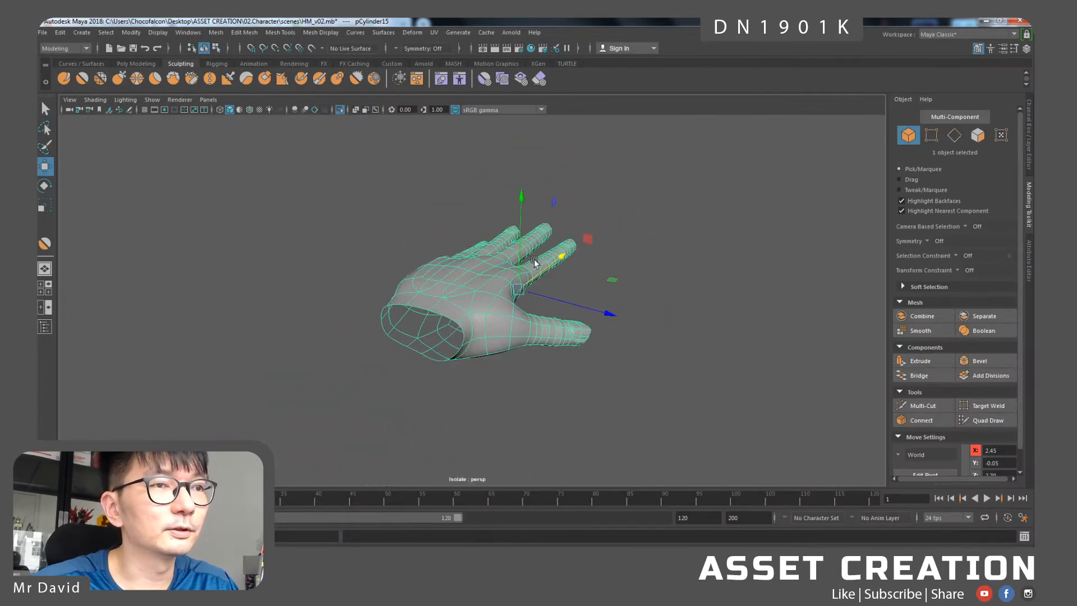
- Deselect the hand and save the scene
{"action": "left_click", "coordinate": [634, 331]}
{"action": "key", "text": "ctrl+s"}
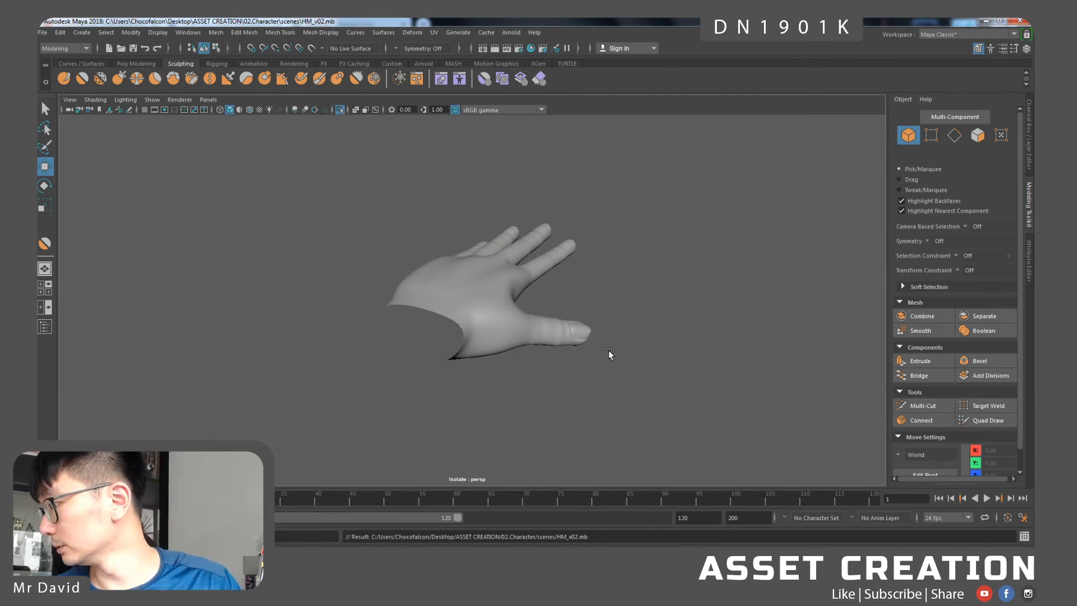
{"action": "key", "text": "F1"}
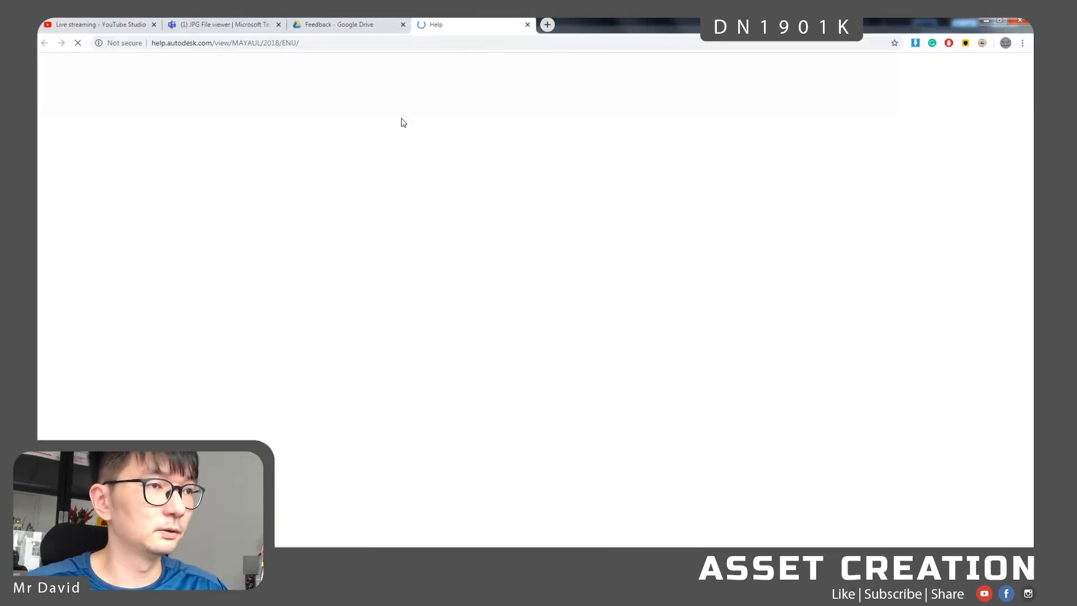
{"action": "left_click", "coordinate": [526, 24]}
{"action": "left_click", "coordinate": [985, 21]}
- Duplicate the hand, raise the copy above the original to about Y 10.27, and exit isolation to show the whole scene
{"action": "left_click_drag", "start_coordinate": [570, 332], "coordinate": [433, 291], "text": "alt"}
{"action": "left_click", "coordinate": [433, 291]}
{"action": "left_click_drag", "start_coordinate": [447, 246], "coordinate": [447, 150]}
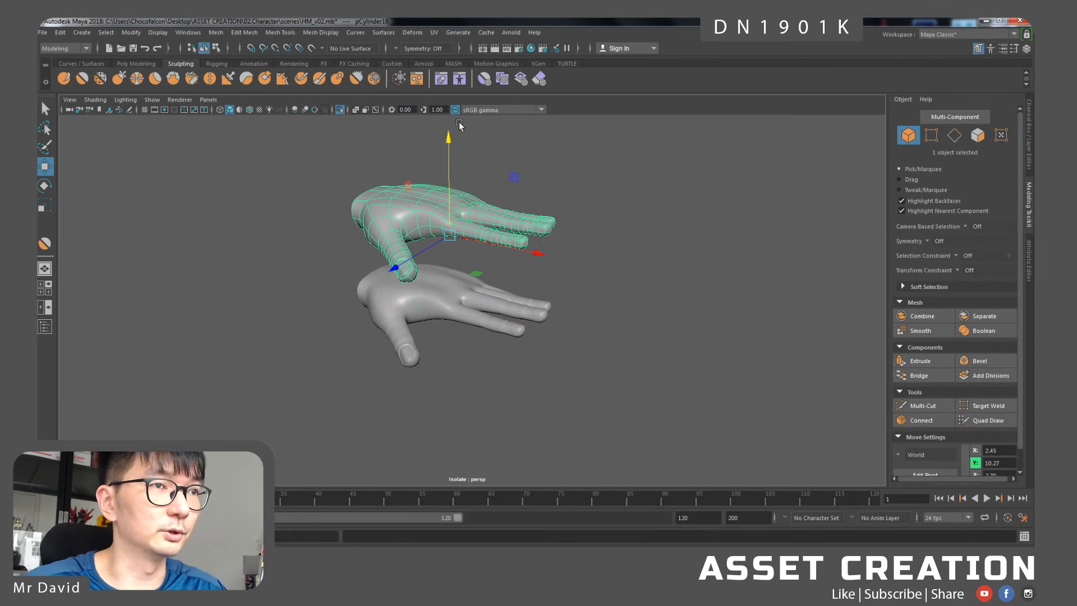
{"action": "left_click", "coordinate": [341, 110]}
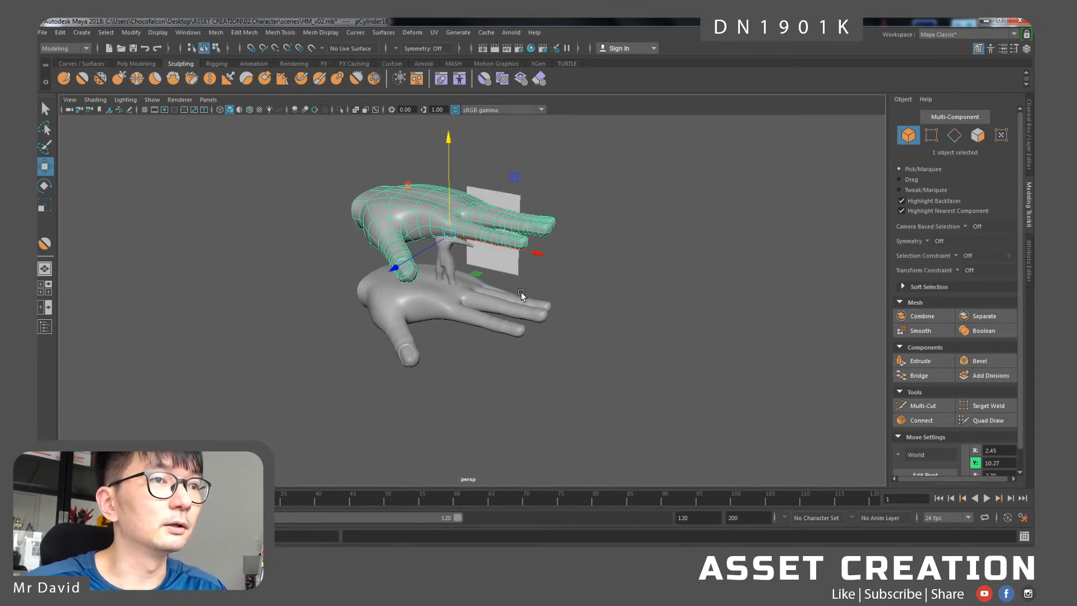
- Scale the duplicated hand down uniformly to suit the small body model and hide the oversized original hand
{"action": "scroll", "coordinate": [488, 281], "scroll_direction": "up", "scroll_amount": 6}
{"action": "left_click", "coordinate": [442, 285]}
{"action": "middle_click_drag", "start_coordinate": [395, 286], "coordinate": [403, 333], "text": "alt"}
{"action": "left_click", "coordinate": [379, 157]}
{"action": "key", "text": "r"}
{"action": "left_click_drag", "start_coordinate": [426, 186], "coordinate": [115, 258]}
{"action": "key", "text": "w"}
{"action": "left_click_drag", "start_coordinate": [471, 163], "coordinate": [480, 212], "text": "alt"}
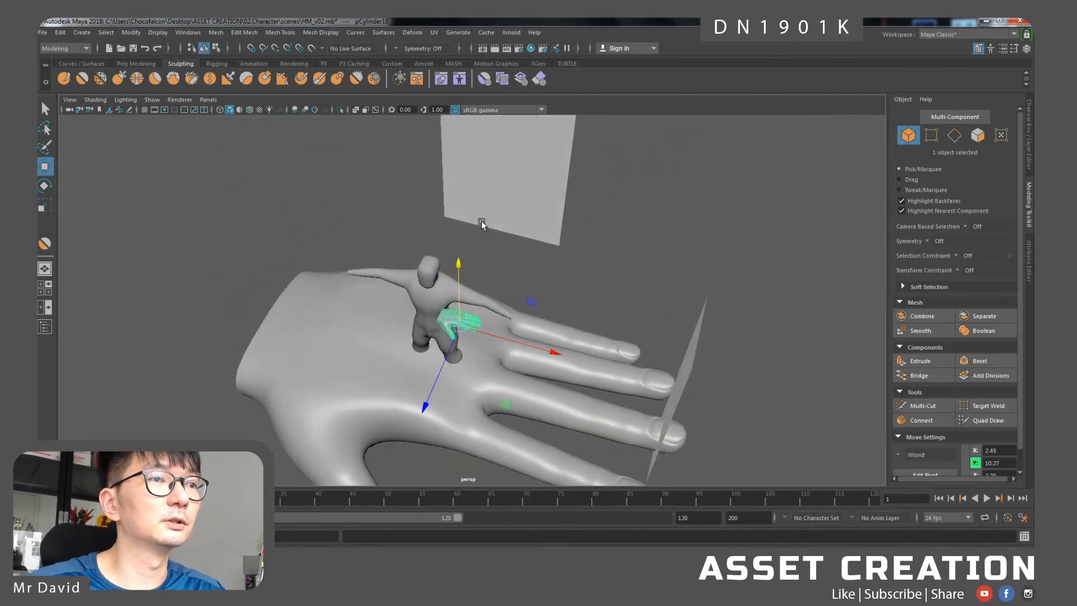
{"action": "left_click", "coordinate": [335, 372]}
{"action": "key", "text": "ctrl+h"}
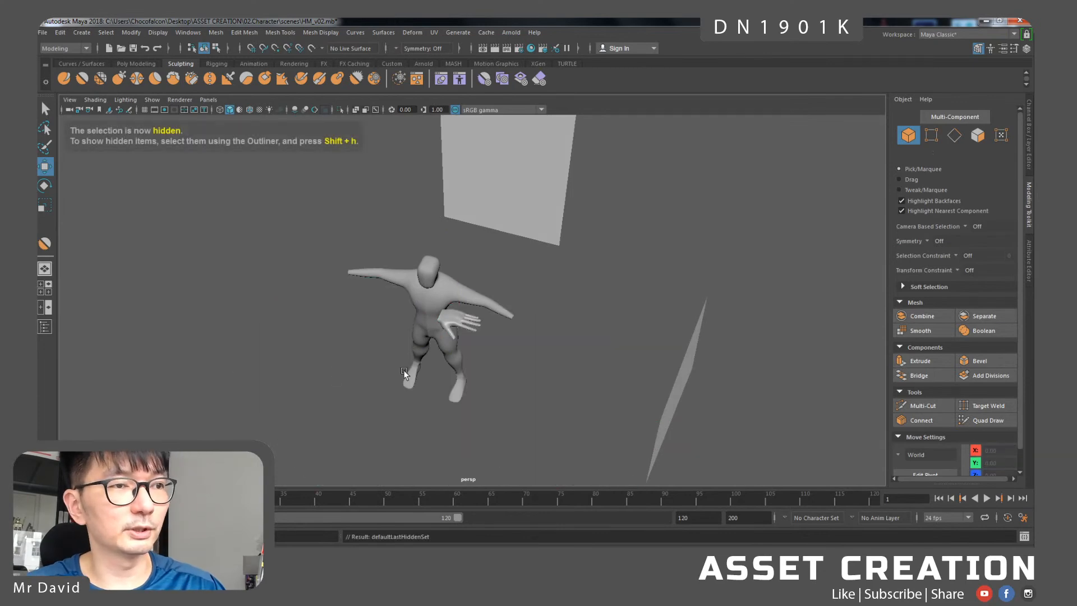
- Move the small hand to the end of the body's arm, at about X 4.84 and Y 8.29
{"action": "key", "text": "f"}
{"action": "left_click_drag", "start_coordinate": [478, 305], "coordinate": [496, 368], "text": "alt"}
{"action": "scroll", "coordinate": [489, 316], "scroll_direction": "down", "scroll_amount": 2}
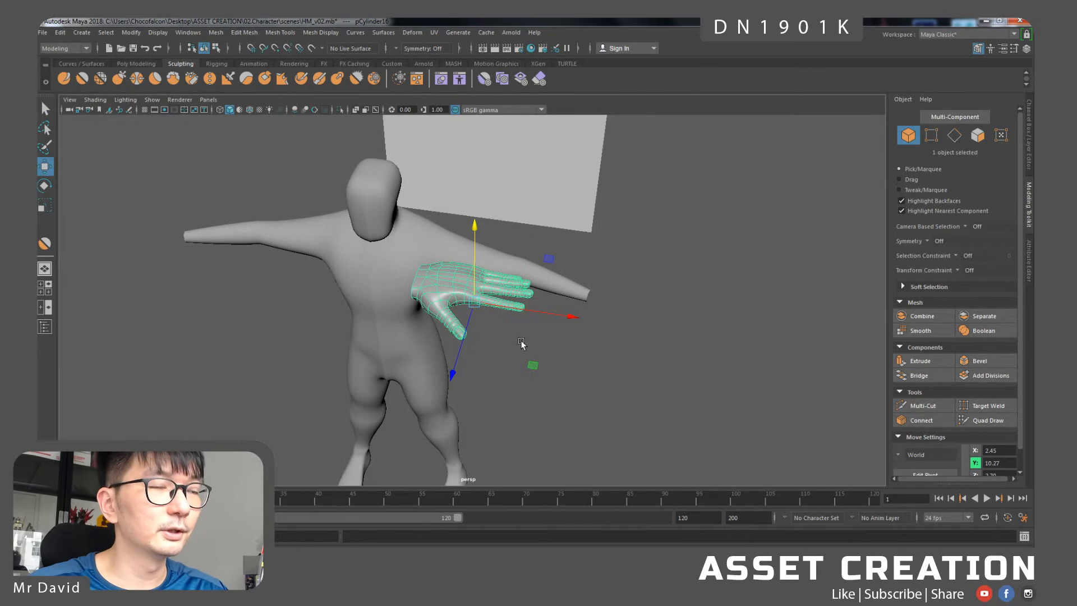
{"action": "left_click_drag", "start_coordinate": [562, 315], "coordinate": [722, 342]}
{"action": "left_click_drag", "start_coordinate": [409, 320], "coordinate": [478, 334], "text": "alt"}
{"action": "key", "text": "f"}
{"action": "scroll", "coordinate": [471, 334], "scroll_direction": "down", "scroll_amount": 3}
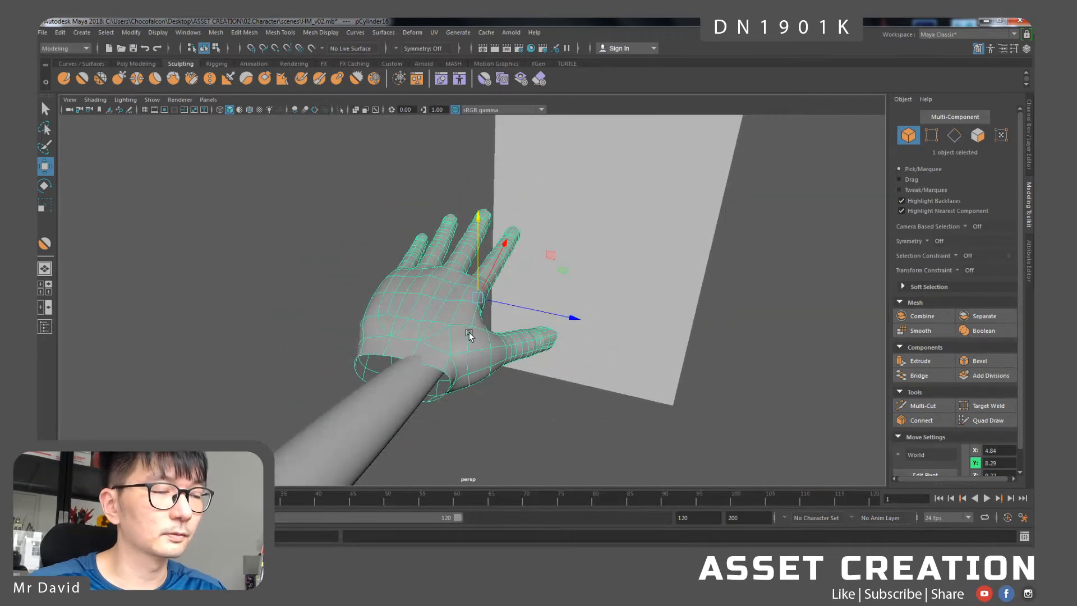
- Scale the hand down uniformly so it is in proportion to the forearm and body
{"action": "key", "text": "r"}
{"action": "left_click_drag", "start_coordinate": [481, 298], "coordinate": [425, 303]}
{"action": "key", "text": "w"}
{"action": "scroll", "coordinate": [445, 354], "scroll_direction": "down", "scroll_amount": 3}
{"action": "left_click_drag", "start_coordinate": [445, 354], "coordinate": [475, 309], "text": "alt"}
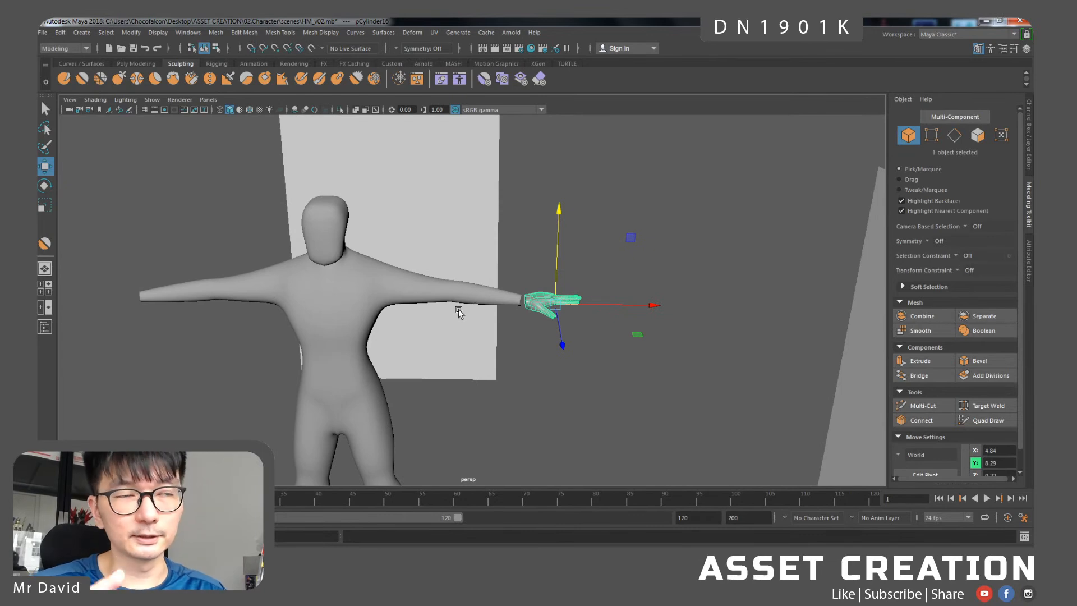
- Rotate the hand about the Y axis to follow the direction of the arm
{"action": "scroll", "coordinate": [567, 312], "scroll_direction": "up", "scroll_amount": 5}
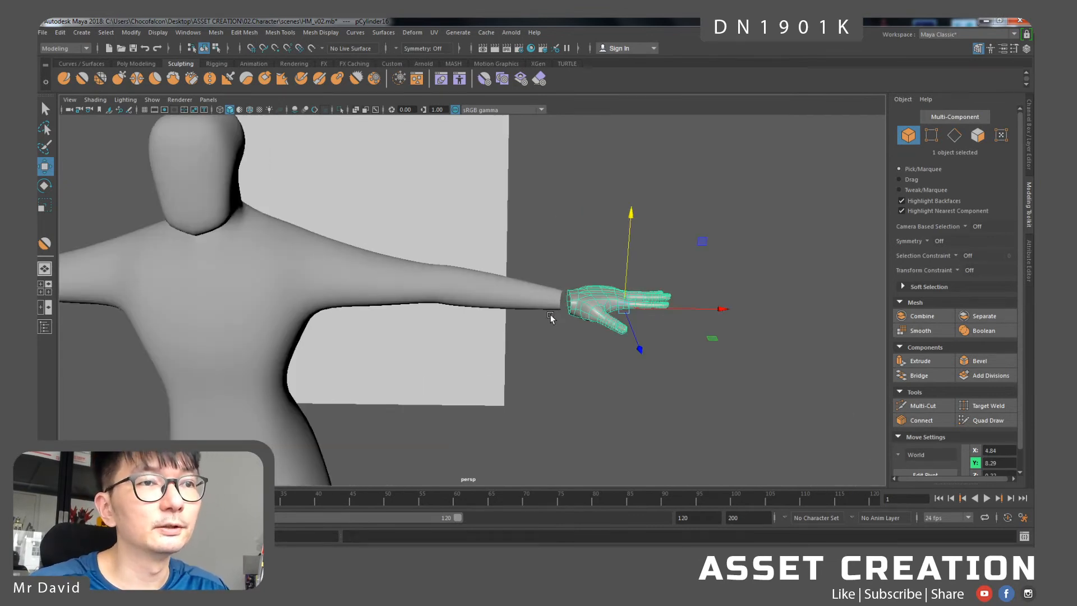
{"action": "scroll", "coordinate": [553, 314], "scroll_direction": "up", "scroll_amount": 1}
{"action": "left_click_drag", "start_coordinate": [563, 308], "coordinate": [570, 287], "text": "alt"}
{"action": "key", "text": "e"}
{"action": "key", "text": "f"}
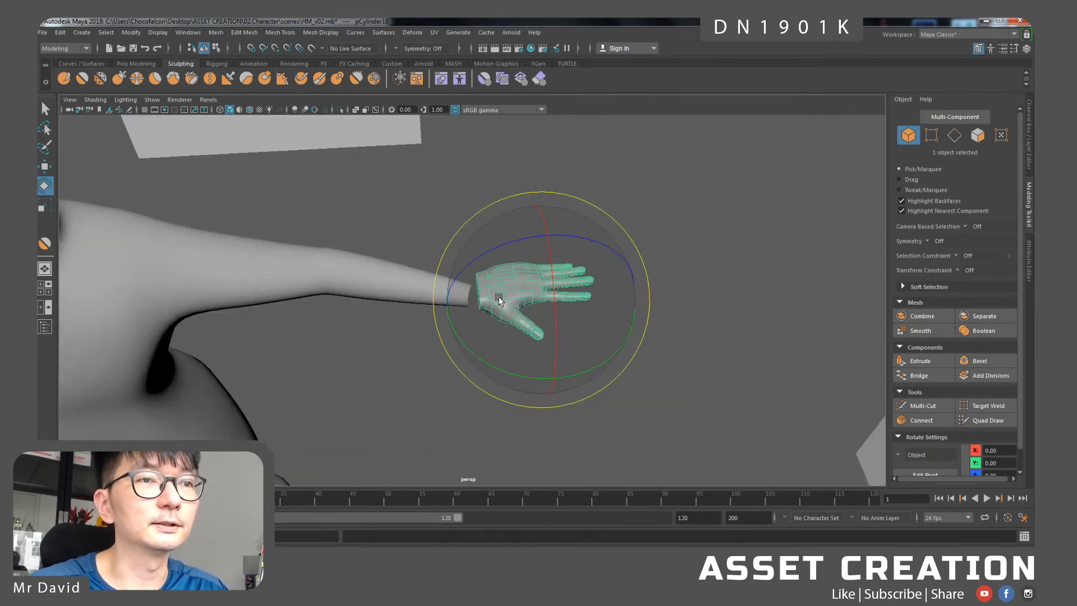
{"action": "left_click_drag", "start_coordinate": [589, 368], "coordinate": [547, 311]}
{"action": "key", "text": "w"}
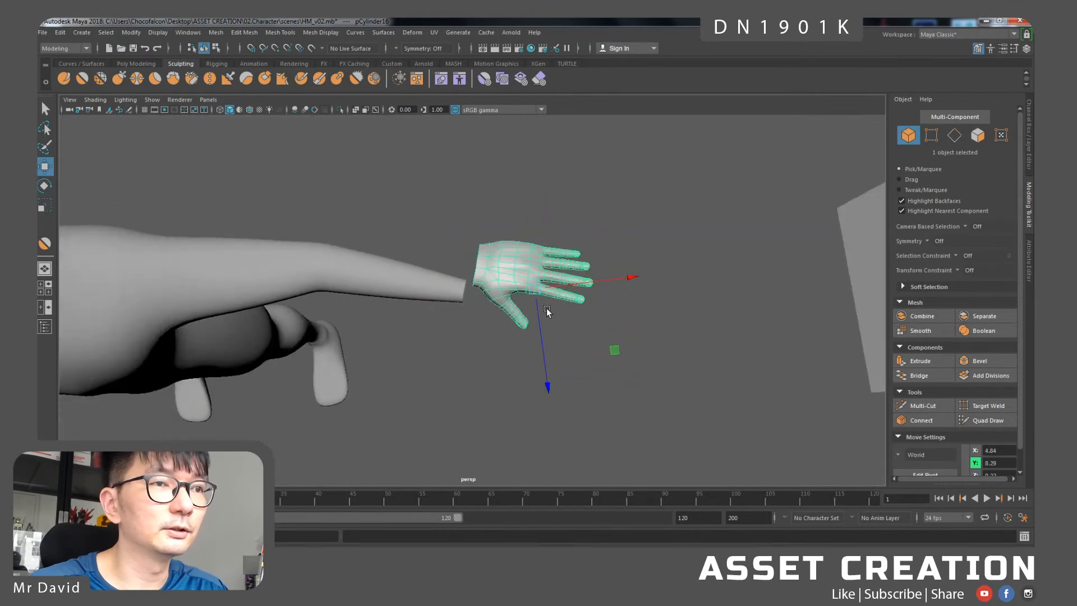
- Shift the hand along Z and X to about X 4.72 and raise it to about Y 8.35 to line up with the forearm
{"action": "left_click_drag", "start_coordinate": [540, 349], "coordinate": [529, 376]}
{"action": "left_click_drag", "start_coordinate": [619, 378], "coordinate": [608, 382]}
{"action": "scroll", "coordinate": [507, 320], "scroll_direction": "up", "scroll_amount": 3}
{"action": "left_click_drag", "start_coordinate": [507, 320], "coordinate": [544, 241], "text": "alt"}
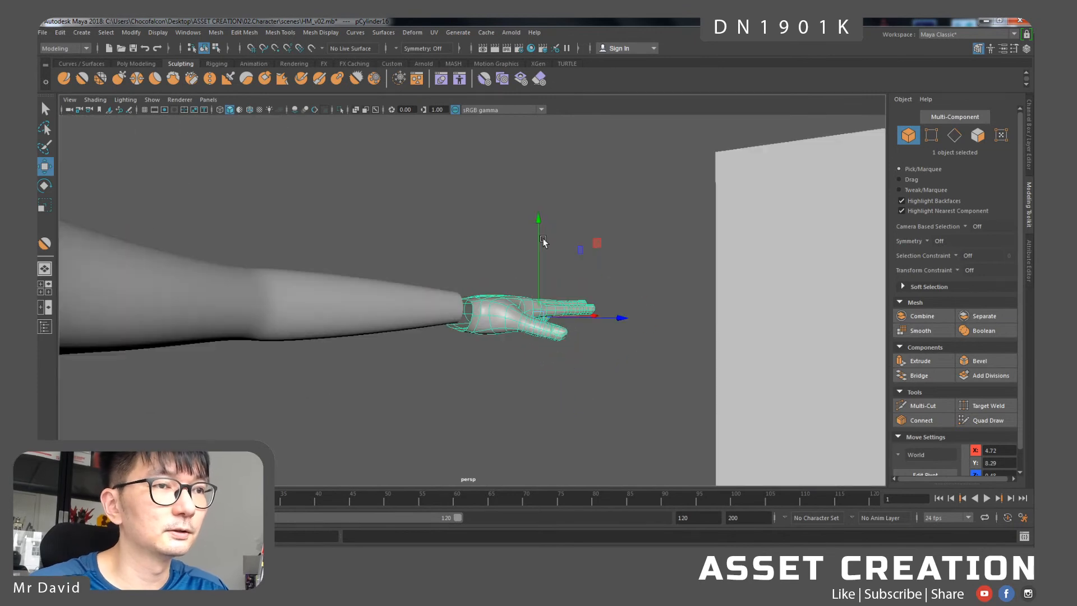
{"action": "scroll", "coordinate": [456, 308], "scroll_direction": "up", "scroll_amount": 5}
{"action": "scroll", "coordinate": [455, 308], "scroll_direction": "up", "scroll_amount": 1}
{"action": "left_click_drag", "start_coordinate": [626, 284], "coordinate": [630, 264]}
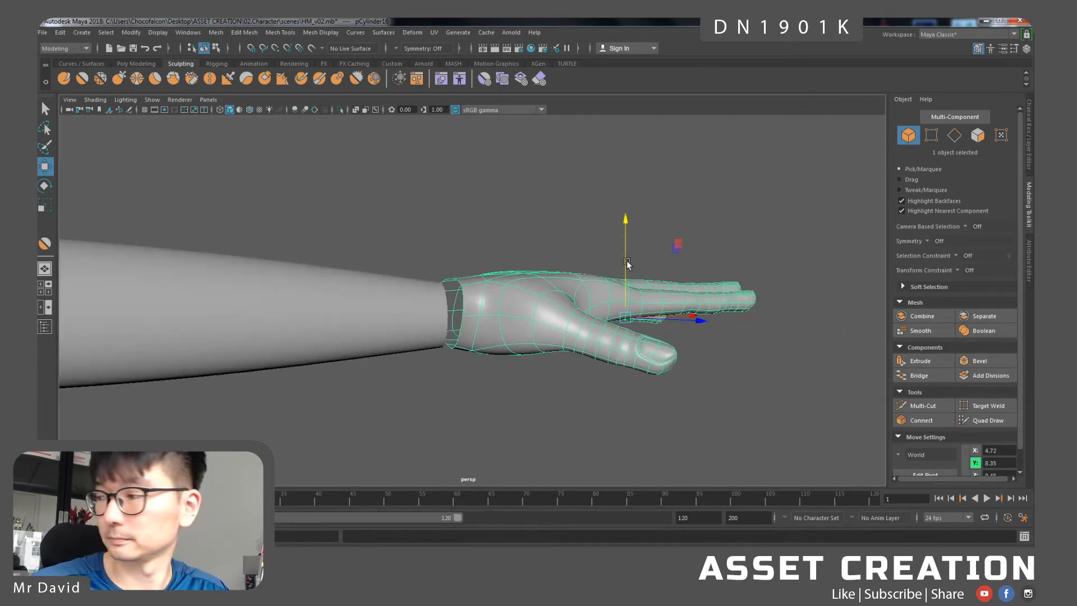
- Select the edge loop around the hand's wrist opening and shift it along the Z axis to suit the forearm
{"action": "scroll", "coordinate": [581, 370], "scroll_direction": "up", "scroll_amount": 2}
{"action": "right_click_drag", "start_coordinate": [566, 281], "coordinate": [565, 246]}
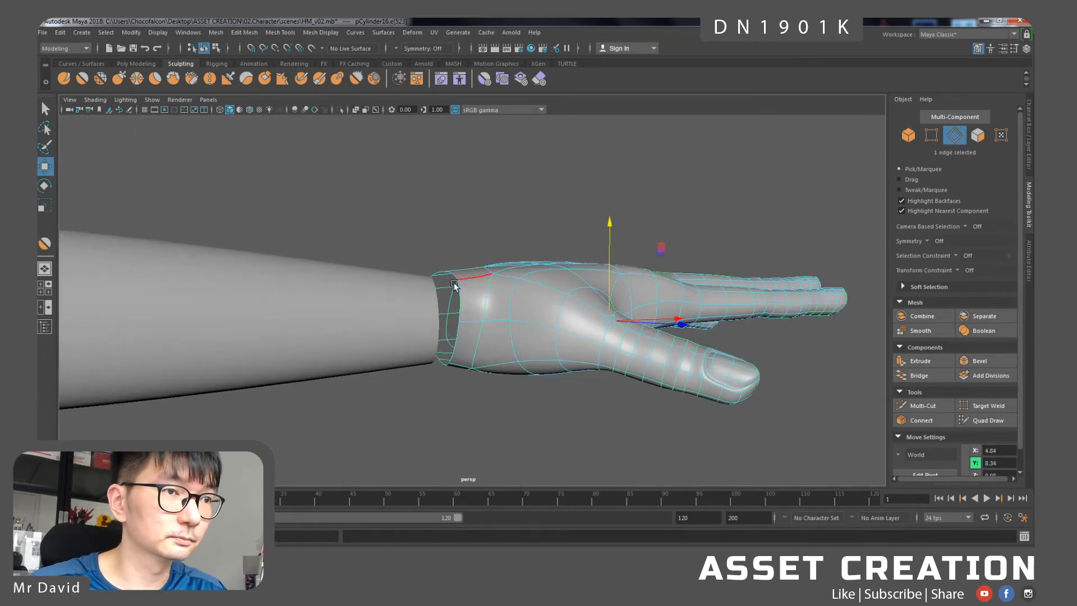
{"action": "double_click", "coordinate": [469, 299]}
{"action": "scroll", "coordinate": [469, 299], "scroll_direction": "down", "scroll_amount": 2}
{"action": "left_click_drag", "start_coordinate": [469, 299], "coordinate": [383, 286], "text": "alt"}
{"action": "key", "text": "r"}
{"action": "left_click", "coordinate": [346, 369], "text": "shift"}
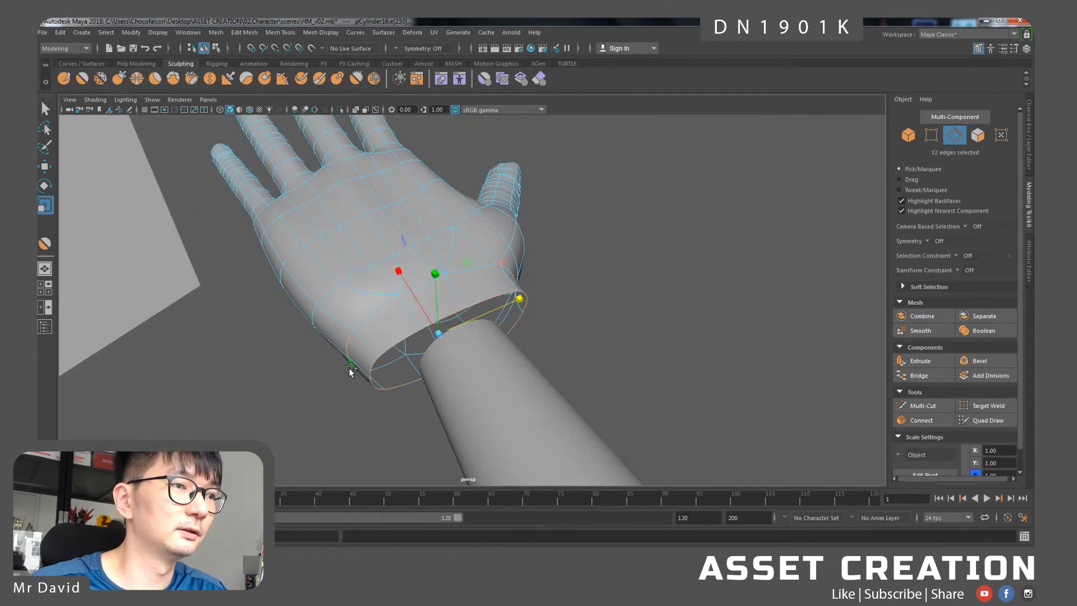
{"action": "key", "text": "w"}
{"action": "left_click_drag", "start_coordinate": [505, 285], "coordinate": [371, 327]}
{"action": "right_click_drag", "start_coordinate": [446, 239], "coordinate": [484, 222]}
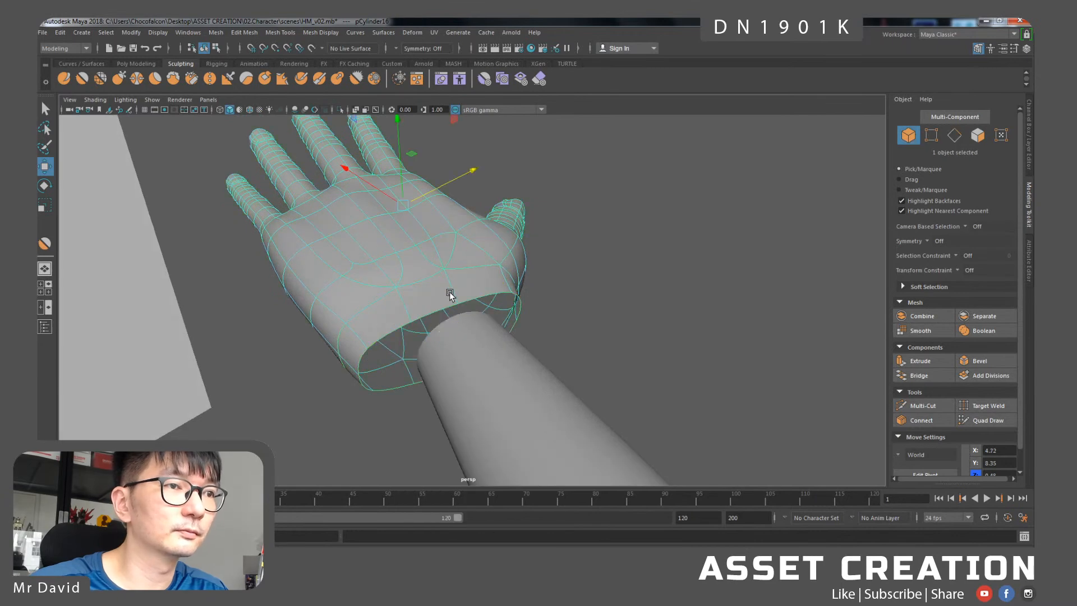
- Select the body and the hand and combine them into one mesh
{"action": "left_click_drag", "start_coordinate": [447, 280], "coordinate": [458, 308], "text": "alt"}
{"action": "left_click", "coordinate": [465, 330]}
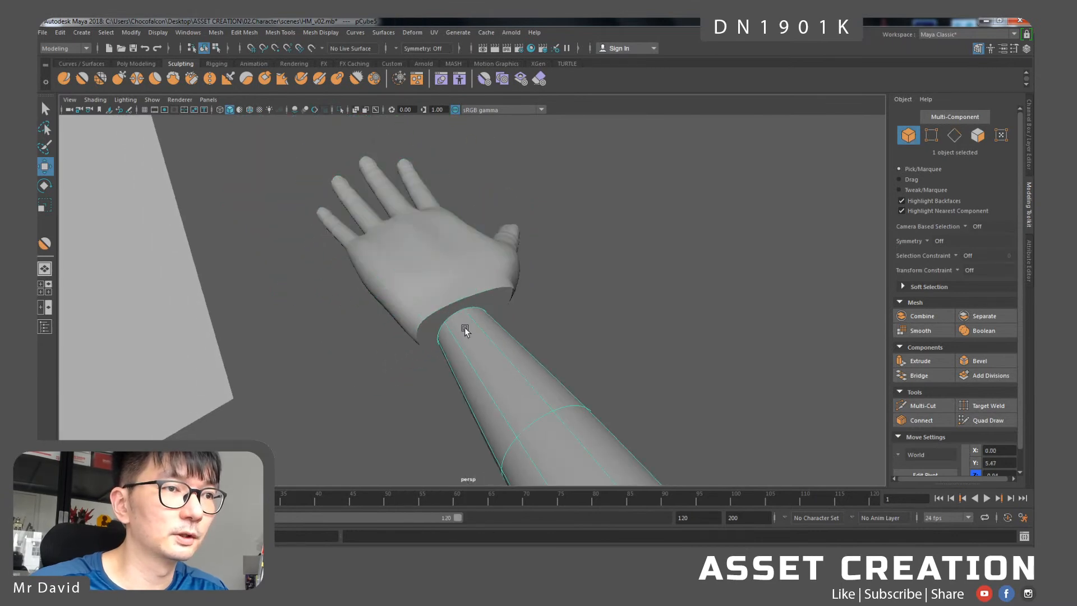
{"action": "left_click", "coordinate": [427, 242], "text": "shift"}
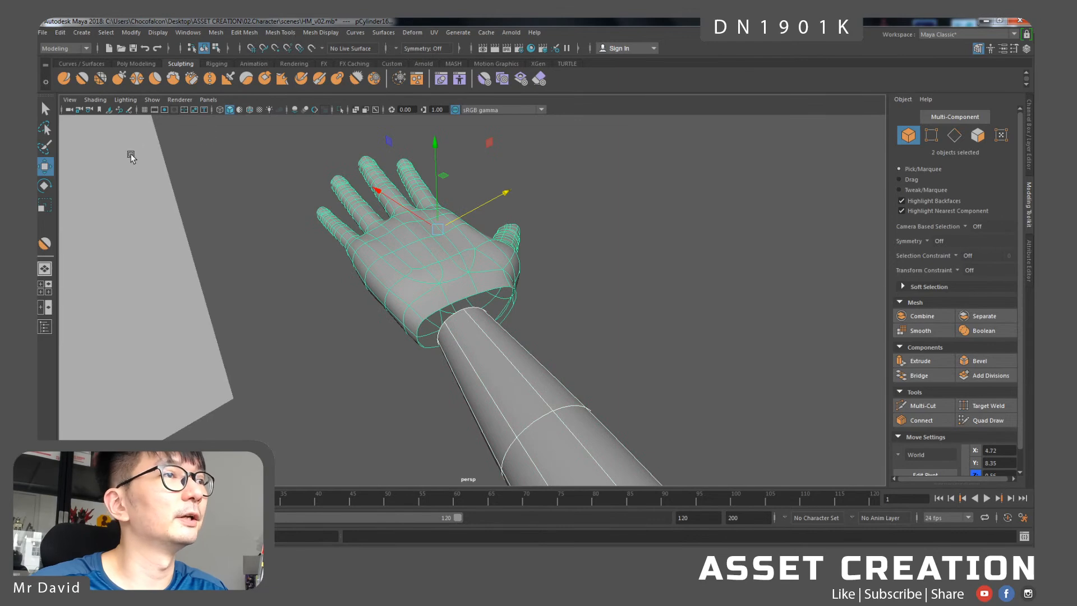
{"action": "mouse_move", "coordinate": [365, 174]}
{"action": "left_mouse_down", "text": "alt"}
{"action": "mouse_move", "coordinate": [429, 280]}
{"action": "mouse_move", "coordinate": [464, 283]}
{"action": "left_mouse_up", "text": "alt"}
{"action": "left_click", "coordinate": [150, 64]}
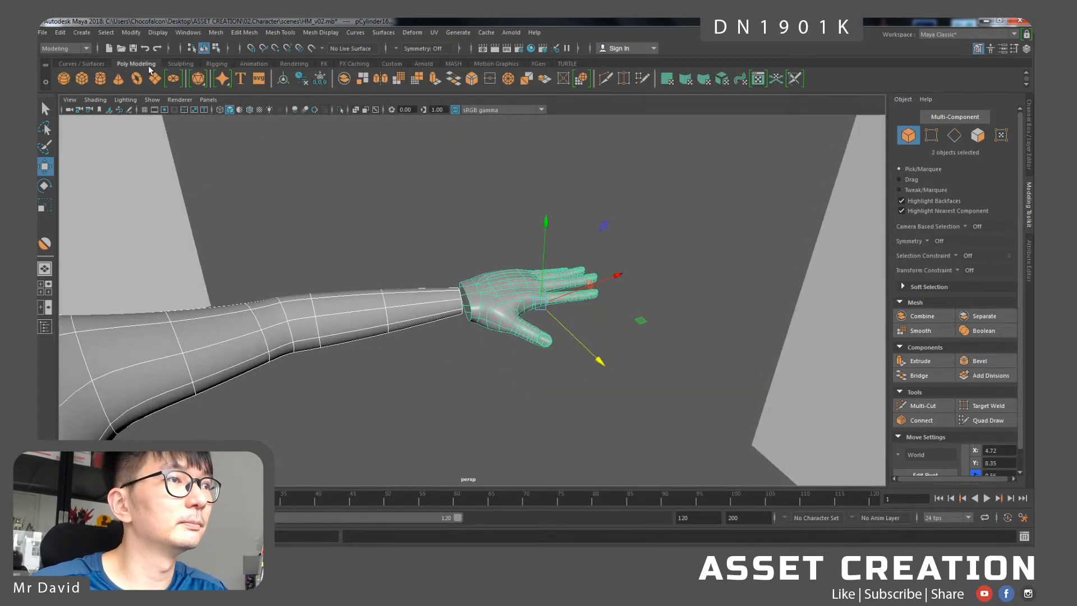
{"action": "left_click", "coordinate": [344, 79]}
- Pull the forearm's end edge loop back from the hand to about X 4.13 and widen it along Z
{"action": "scroll", "coordinate": [549, 274], "scroll_direction": "up", "scroll_amount": 6}
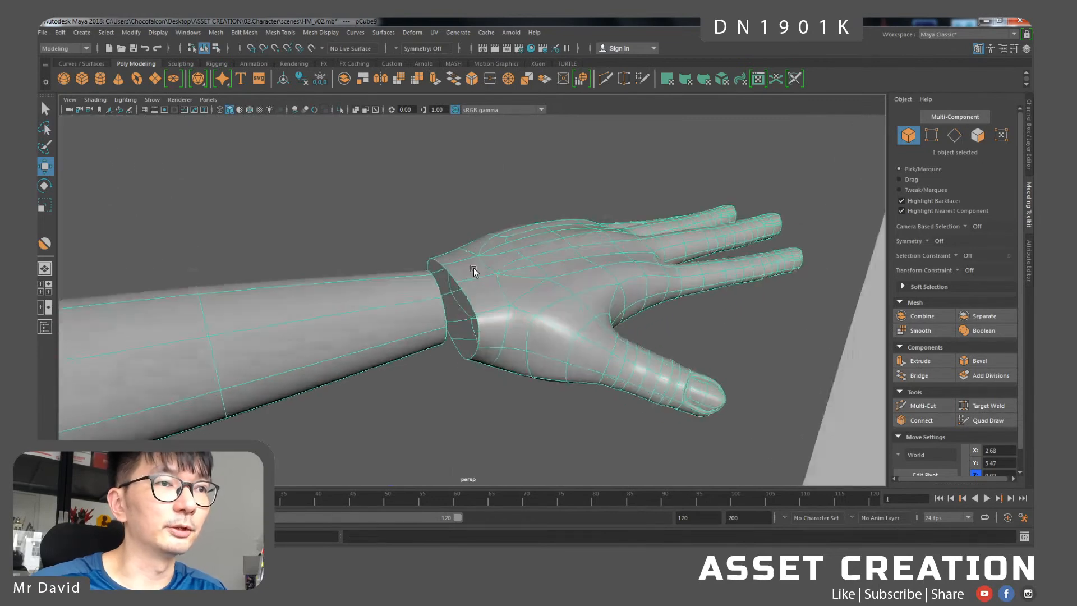
{"action": "scroll", "coordinate": [420, 266], "scroll_direction": "up", "scroll_amount": 3}
{"action": "right_click_drag", "start_coordinate": [427, 277], "coordinate": [427, 247]}
{"action": "double_click", "coordinate": [424, 283]}
{"action": "left_click_drag", "start_coordinate": [471, 291], "coordinate": [448, 300]}
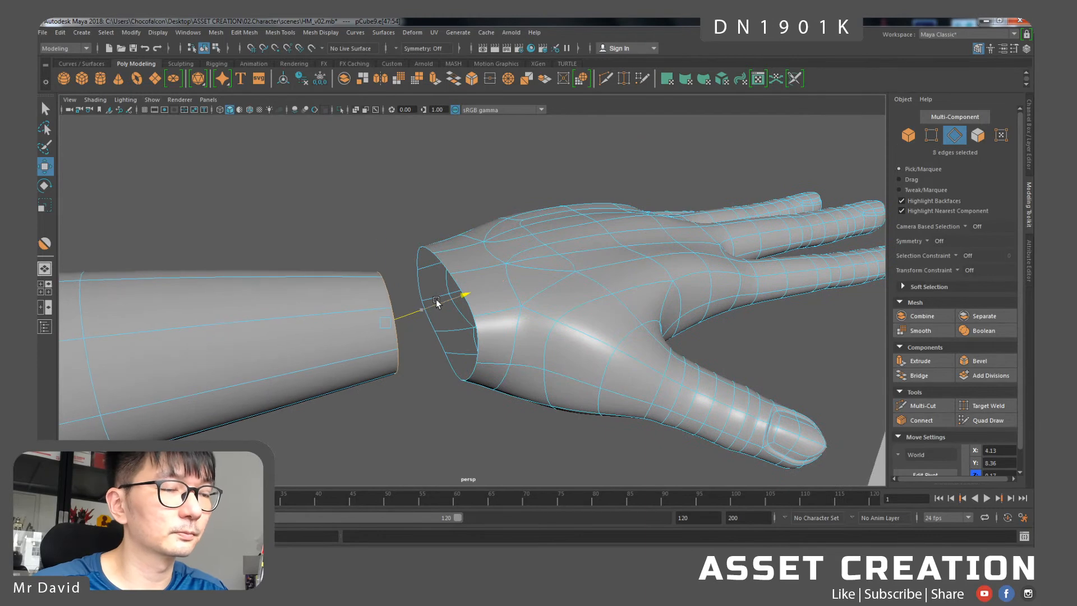
{"action": "key", "text": "r"}
{"action": "left_click_drag", "start_coordinate": [437, 362], "coordinate": [456, 384]}
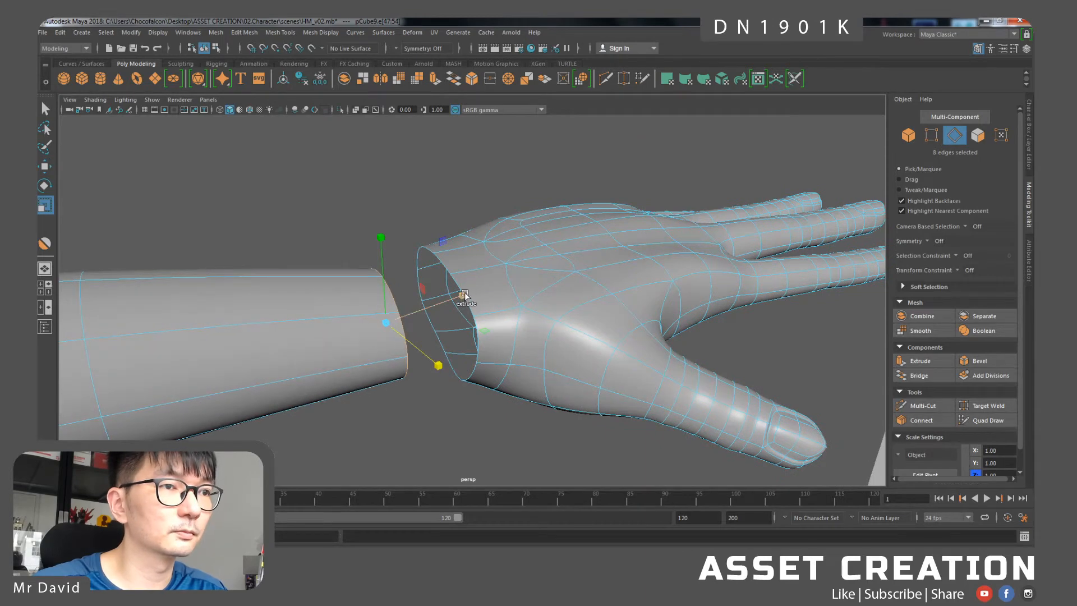
- Compare the edge counts of the hand's wrist loop and the forearm's end loop by selecting each loop
{"action": "double_click", "coordinate": [435, 257], "text": "shift"}
{"action": "mouse_move", "coordinate": [435, 257]}
{"action": "left_mouse_down", "text": "alt"}
{"action": "mouse_move", "coordinate": [459, 314]}
{"action": "mouse_move", "coordinate": [441, 278]}
{"action": "left_mouse_up", "text": "alt"}
{"action": "key", "text": "q"}
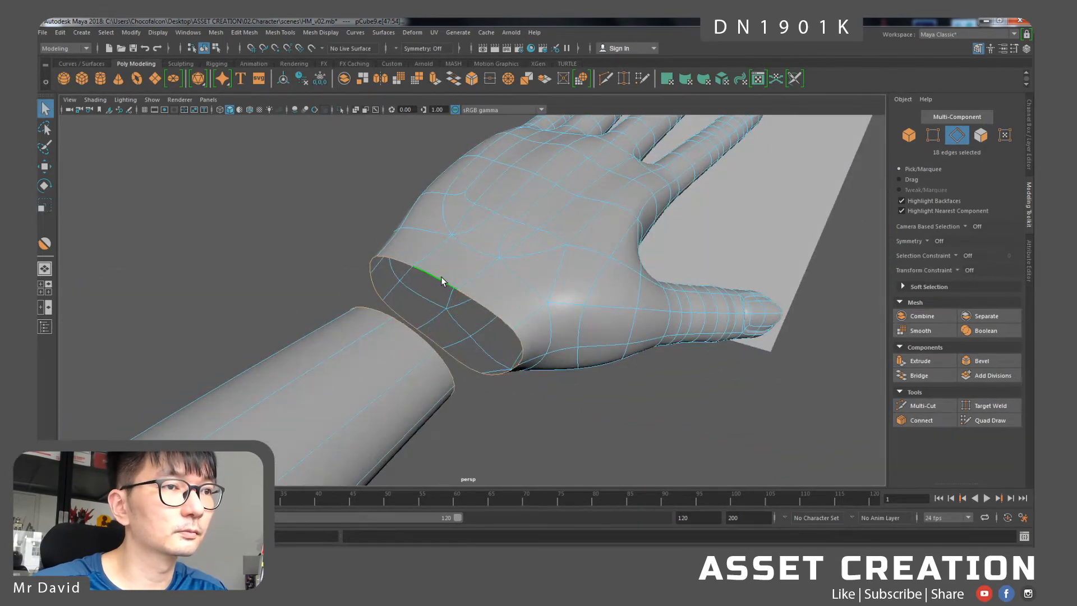
{"action": "left_click_drag", "start_coordinate": [400, 338], "coordinate": [486, 299], "text": "alt"}
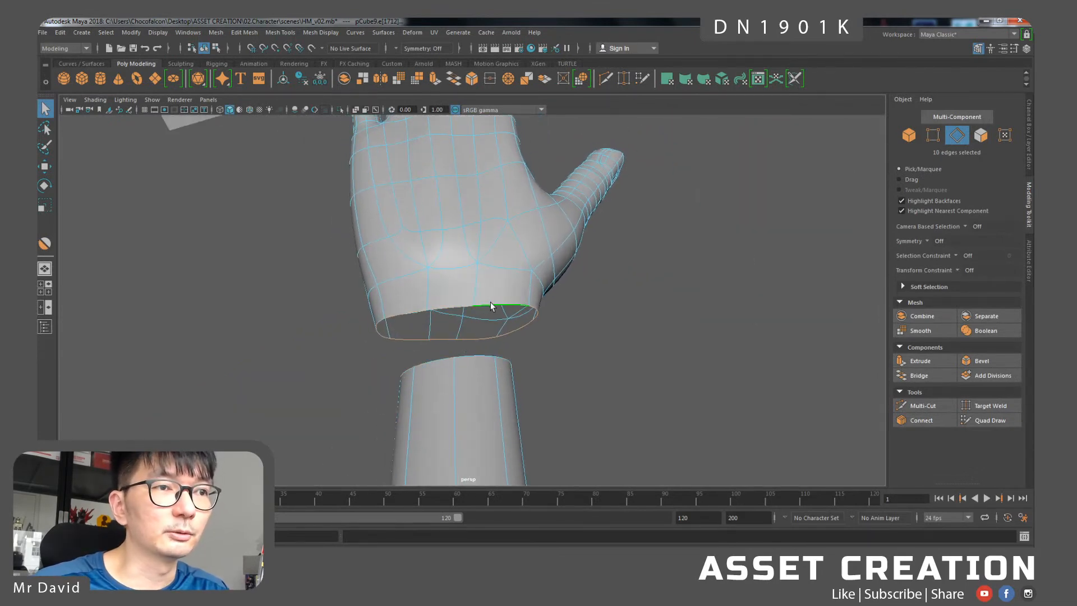
{"action": "double_click", "coordinate": [460, 357]}
{"action": "mouse_move", "coordinate": [468, 337]}
{"action": "left_mouse_down", "text": "alt"}
{"action": "mouse_move", "coordinate": [471, 348]}
{"action": "mouse_move", "coordinate": [463, 335]}
{"action": "left_mouse_up", "text": "alt"}
- Collapse one edge of the hand's wrist opening into a single point and select the remaining border loop
{"action": "left_click", "coordinate": [452, 308]}
{"action": "right_click_drag", "start_coordinate": [472, 306], "coordinate": [476, 250], "text": "shift"}
{"action": "left_click_drag", "start_coordinate": [490, 340], "coordinate": [491, 201], "text": "alt"}
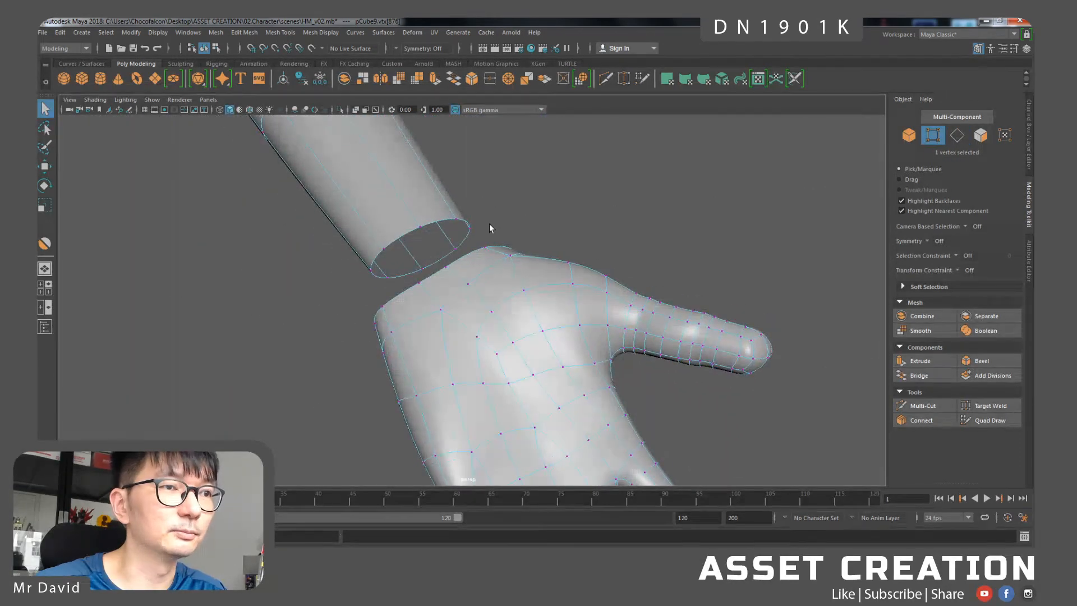
{"action": "right_click_drag", "start_coordinate": [470, 259], "coordinate": [467, 234]}
{"action": "double_click", "coordinate": [466, 258]}
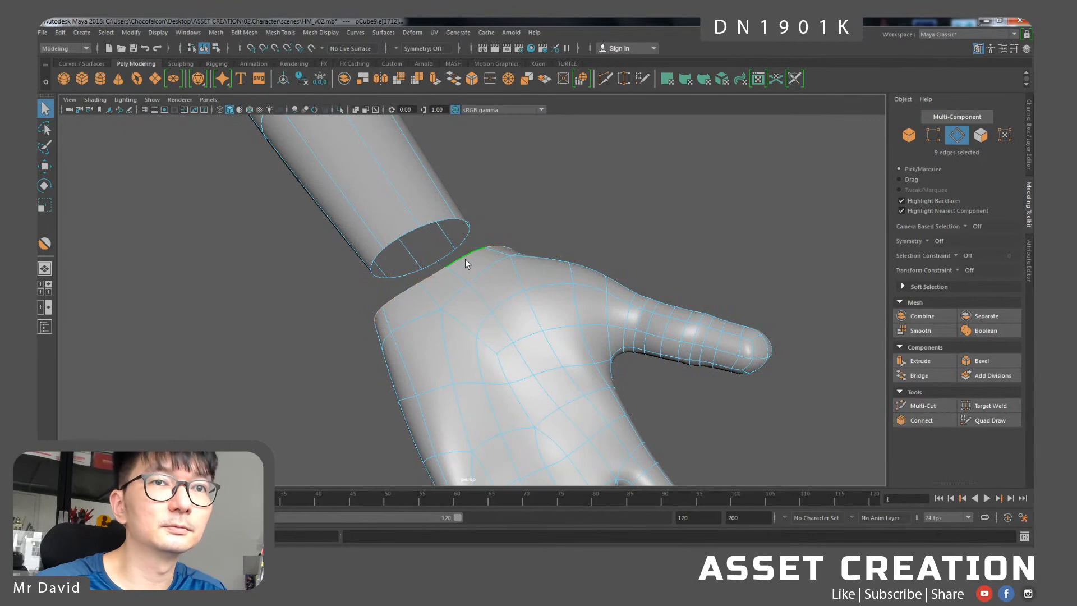
- Collapse a second edge on the underside of the hand's wrist opening and reselect its border loop
{"action": "left_click_drag", "start_coordinate": [465, 258], "coordinate": [482, 305], "text": "alt"}
{"action": "right_click", "coordinate": [482, 309]}
{"action": "left_click", "coordinate": [437, 331]}
{"action": "right_click", "coordinate": [440, 326], "text": "shift"}
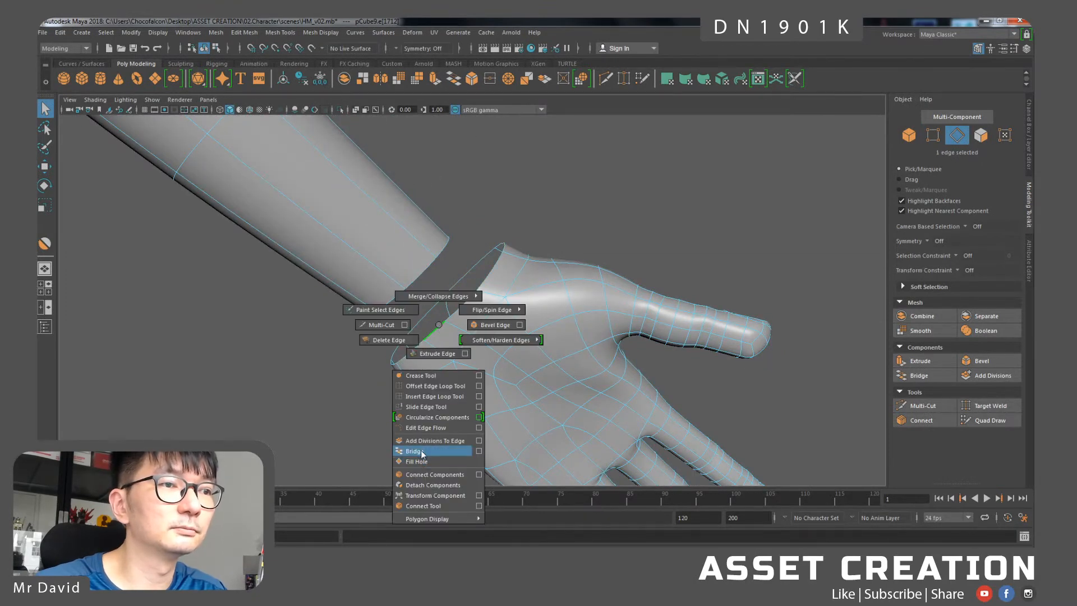
{"action": "right_click_drag", "start_coordinate": [437, 331], "coordinate": [483, 228], "text": "shift"}
{"action": "double_click", "coordinate": [489, 271]}
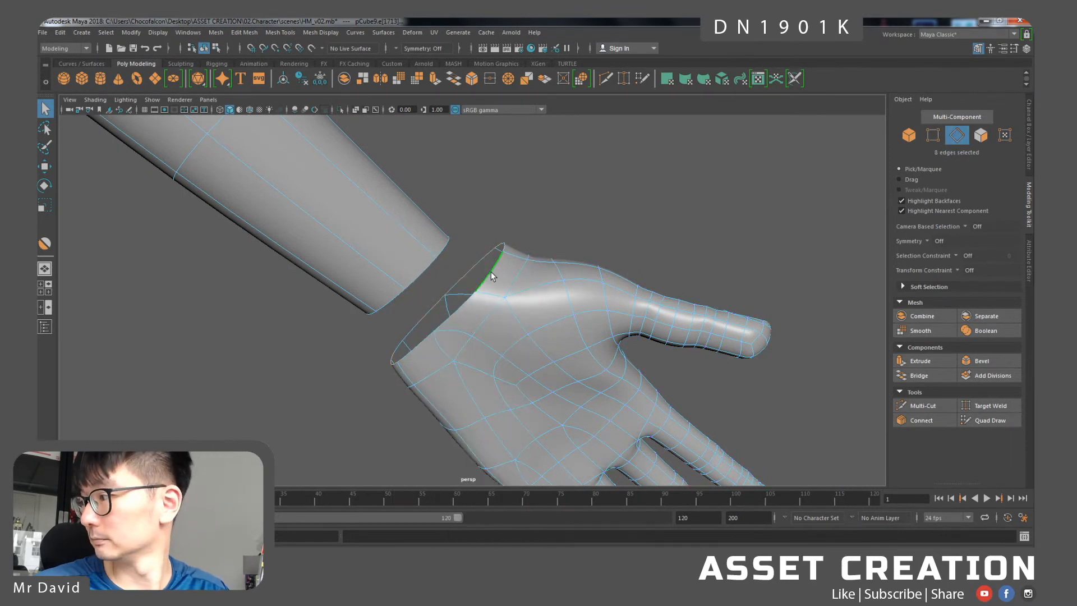
- Bridge the forearm's end edges to the hand's wrist edges with 0 divisions to close the gap
{"action": "left_click_drag", "start_coordinate": [480, 273], "coordinate": [419, 339], "text": "alt"}
{"action": "double_click", "coordinate": [419, 339], "text": "shift"}
{"action": "right_click_drag", "start_coordinate": [420, 294], "coordinate": [413, 423], "text": "shift"}
{"action": "left_click", "coordinate": [413, 309], "text": "shift"}
{"action": "key", "text": "g"}
{"action": "right_click_drag", "start_coordinate": [413, 308], "coordinate": [394, 207], "text": "alt"}
{"action": "left_click_drag", "start_coordinate": [394, 207], "coordinate": [389, 280], "text": "alt"}
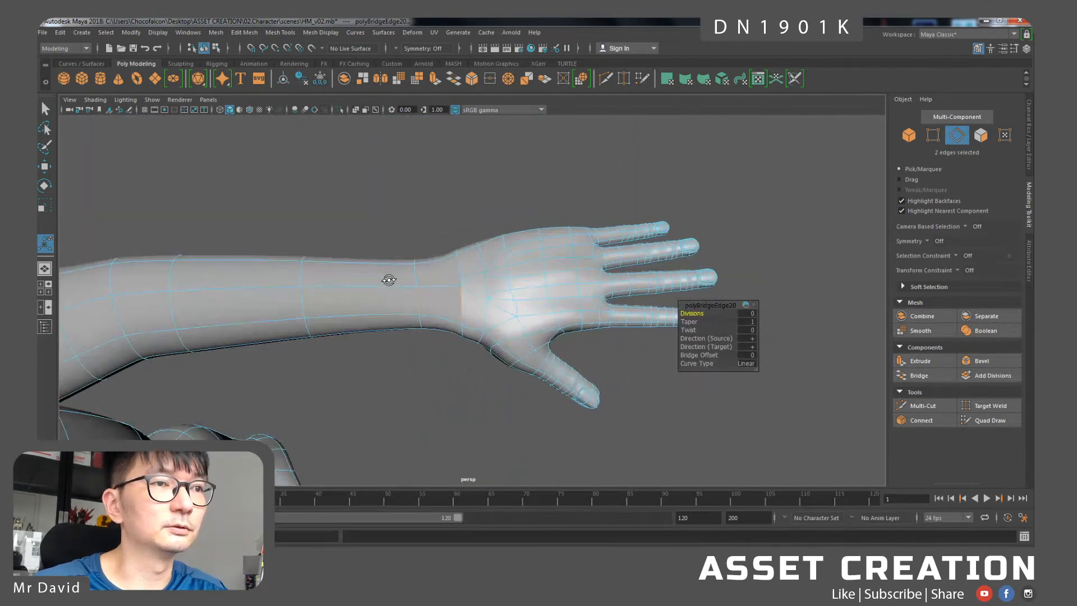
- Return to object mode and examine the joined hand, arm and whole body from several angles
{"action": "right_click_drag", "start_coordinate": [449, 301], "coordinate": [457, 308]}
{"action": "left_click_drag", "start_coordinate": [457, 308], "coordinate": [473, 259], "text": "alt"}
{"action": "scroll", "coordinate": [469, 339], "scroll_direction": "down", "scroll_amount": 4}
{"action": "scroll", "coordinate": [485, 358], "scroll_direction": "up", "scroll_amount": 4}
{"action": "left_click_drag", "start_coordinate": [486, 358], "coordinate": [517, 331], "text": "alt"}
{"action": "left_click_drag", "start_coordinate": [488, 175], "coordinate": [491, 253], "text": "alt"}
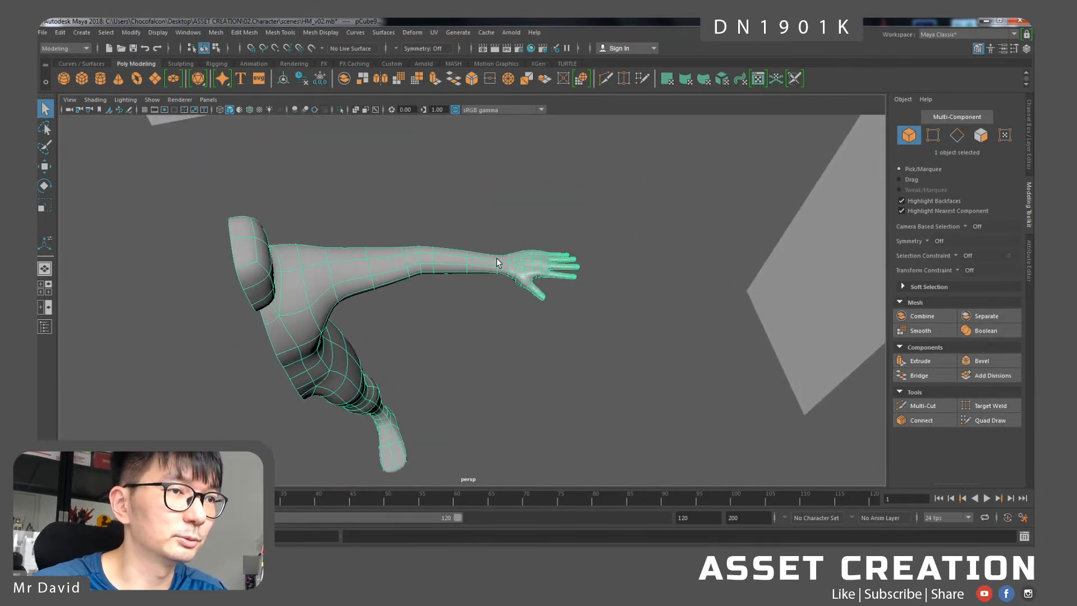
{"action": "left_click_drag", "start_coordinate": [485, 318], "coordinate": [456, 202], "text": "alt"}
{"action": "scroll", "coordinate": [573, 315], "scroll_direction": "up", "scroll_amount": 3}
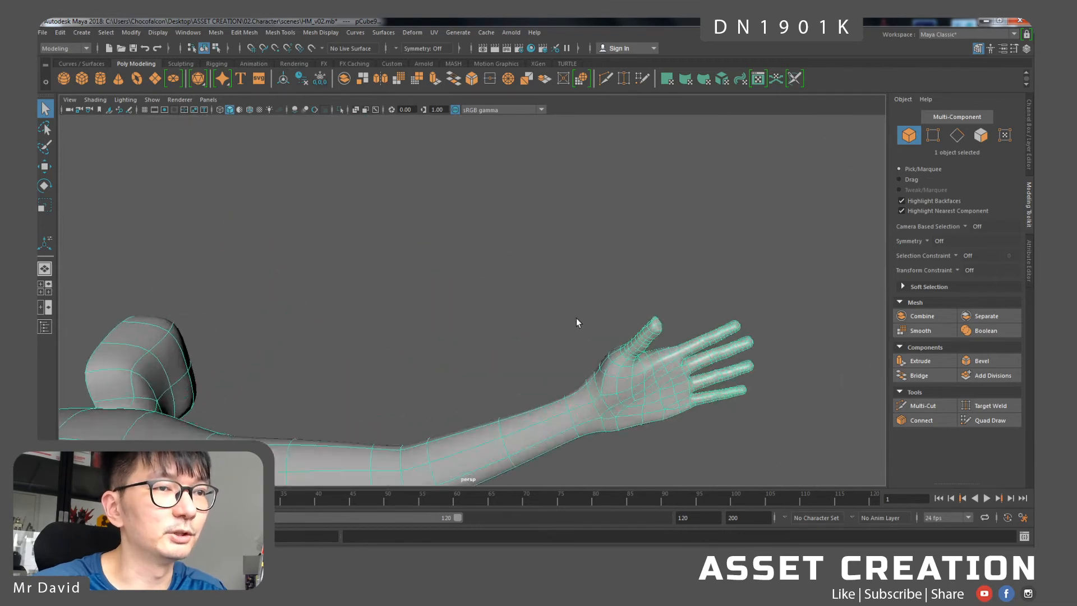
{"action": "scroll", "coordinate": [583, 303], "scroll_direction": "up", "scroll_amount": 3}
{"action": "scroll", "coordinate": [583, 362], "scroll_direction": "down", "scroll_amount": 5}
{"action": "left_click_drag", "start_coordinate": [582, 363], "coordinate": [472, 321], "text": "alt"}
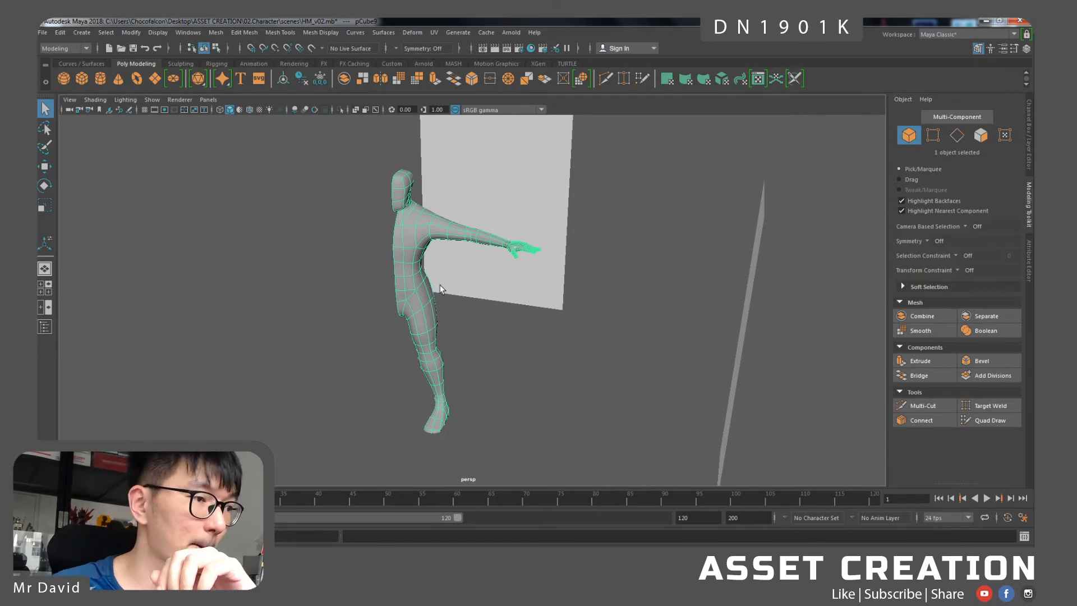
{"action": "left_click", "coordinate": [281, 419]}
{"action": "left_click", "coordinate": [401, 289]}
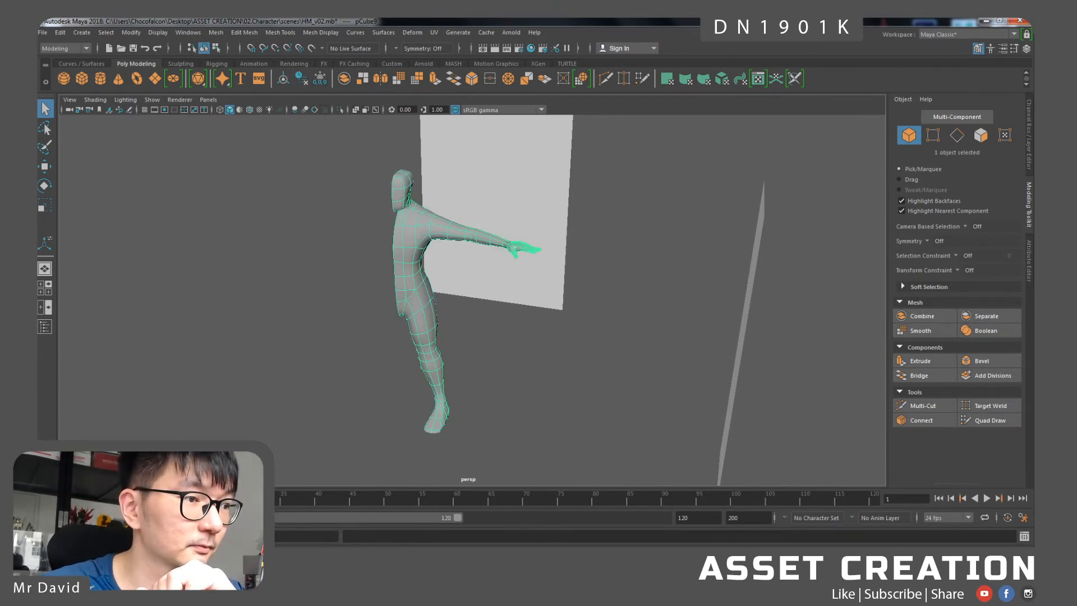
- Switch to Streamlabs OBS, review its Stream, Output, Audio and Video settings, and return to Maya
{"action": "key", "text": "alt+Tab"}
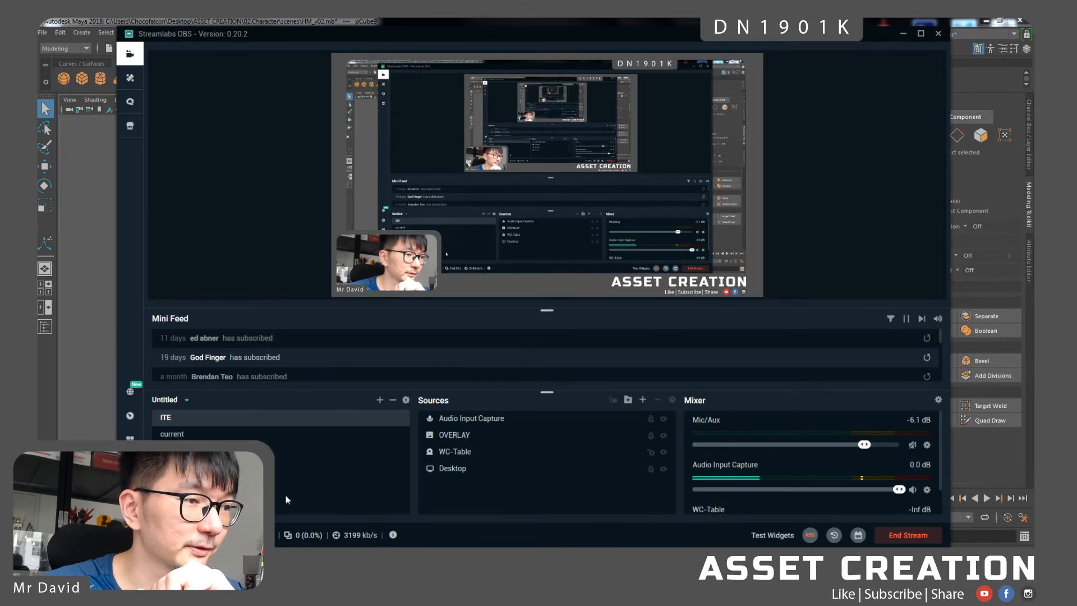
{"action": "left_click", "coordinate": [130, 533]}
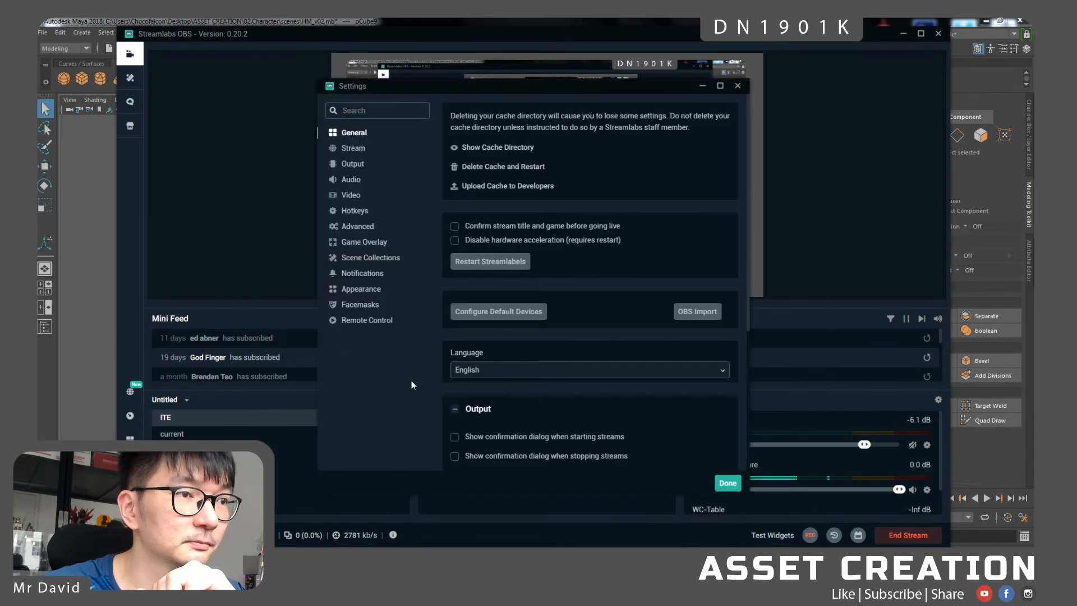
{"action": "left_click", "coordinate": [367, 156]}
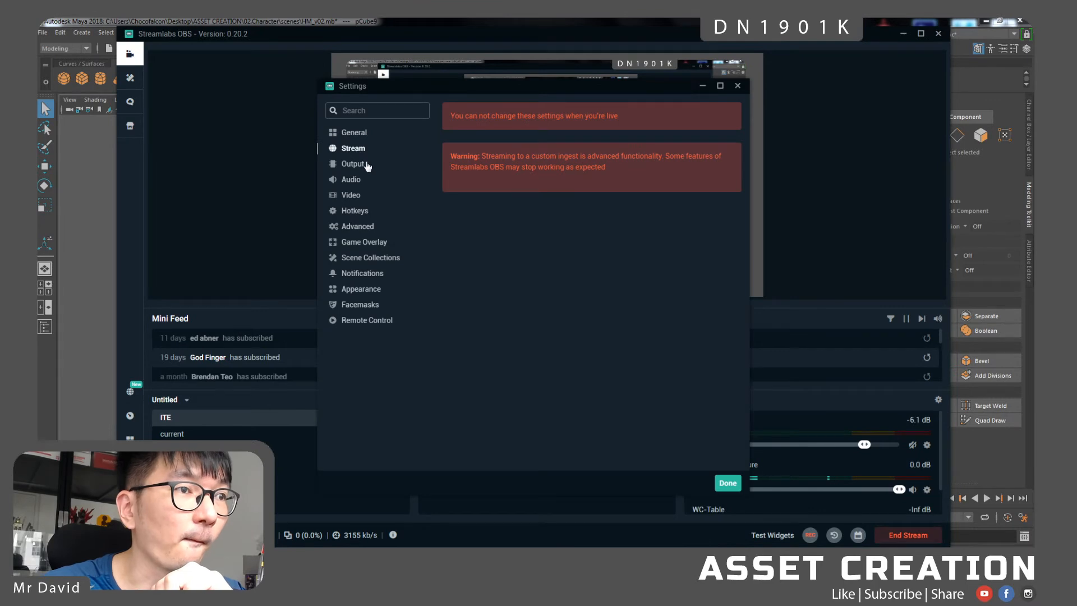
{"action": "left_click", "coordinate": [359, 163]}
{"action": "scroll", "coordinate": [654, 282], "scroll_direction": "down", "scroll_amount": 3}
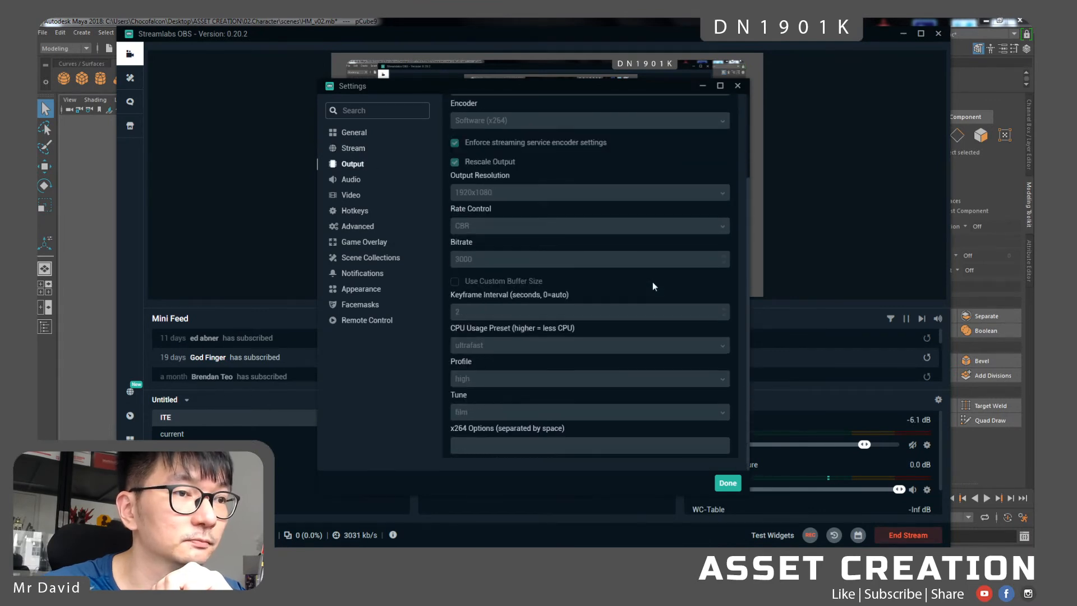
{"action": "left_click", "coordinate": [366, 183]}
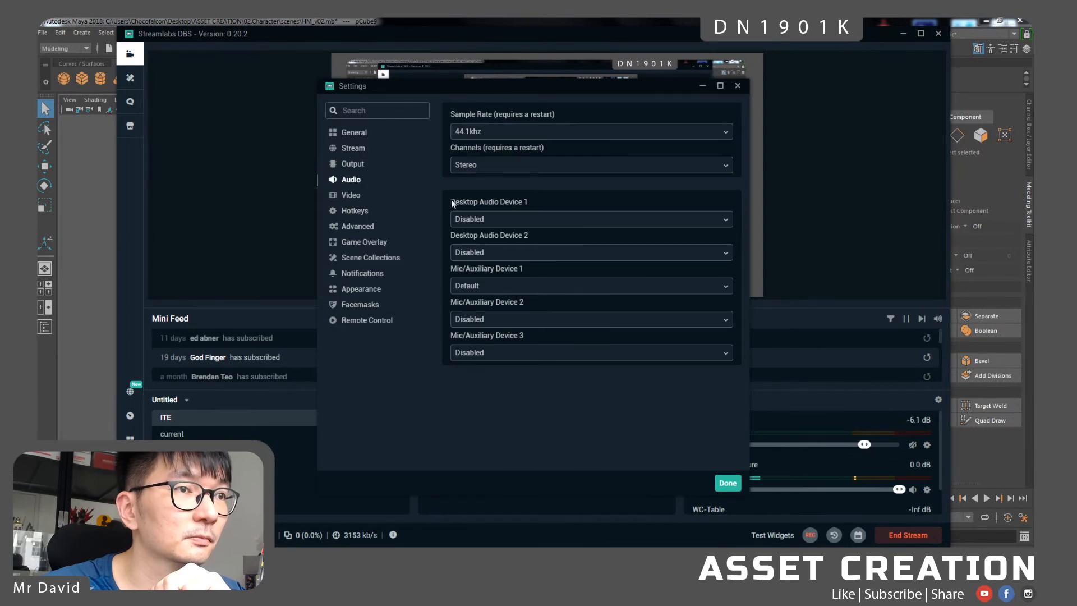
{"action": "left_click", "coordinate": [380, 197]}
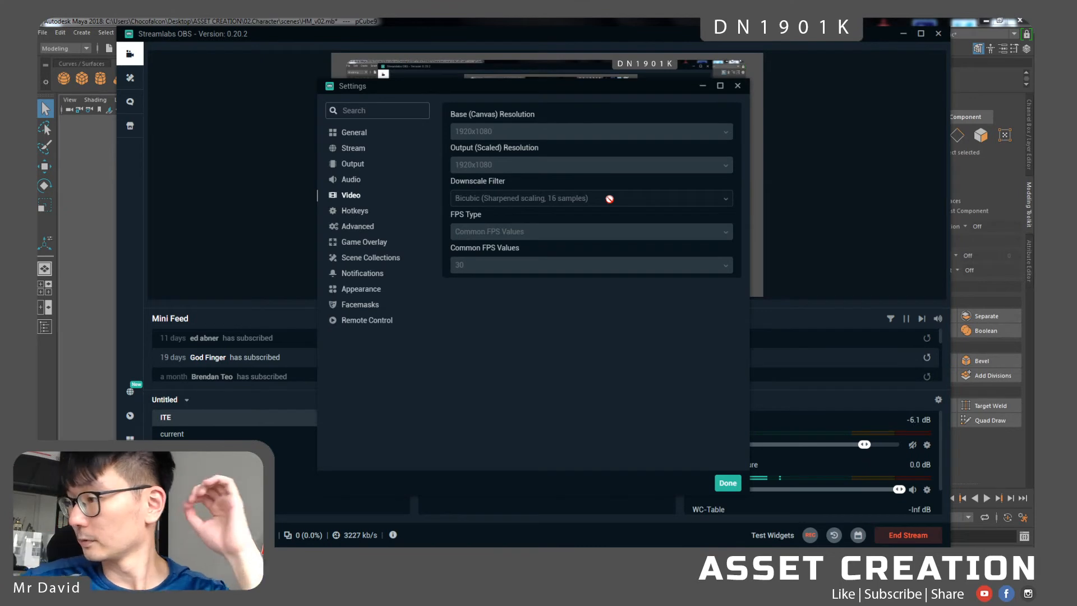
{"action": "left_click", "coordinate": [702, 86]}
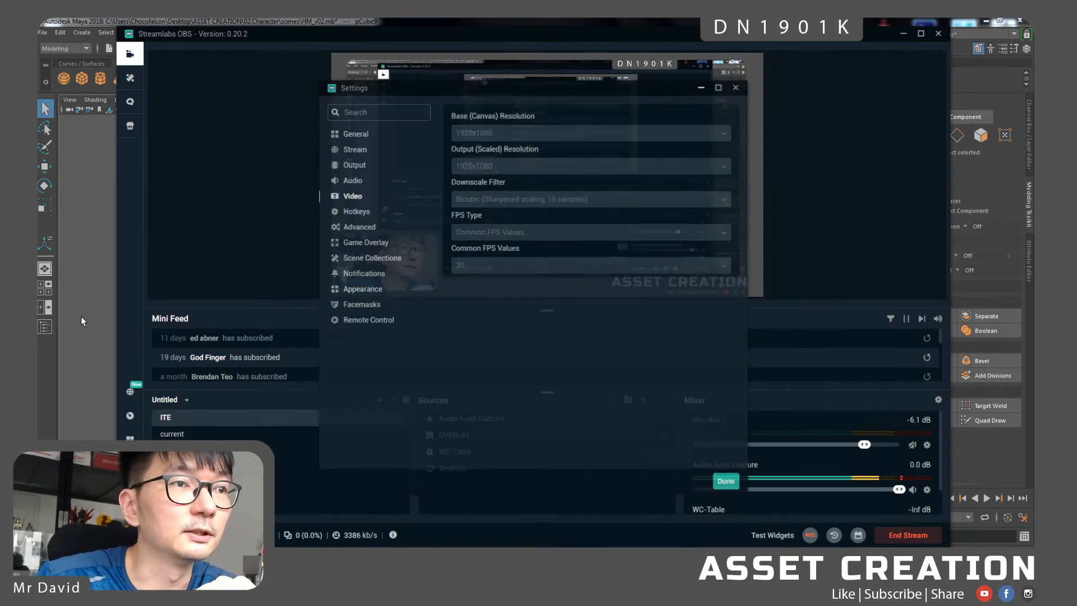
{"action": "left_click", "coordinate": [87, 252]}
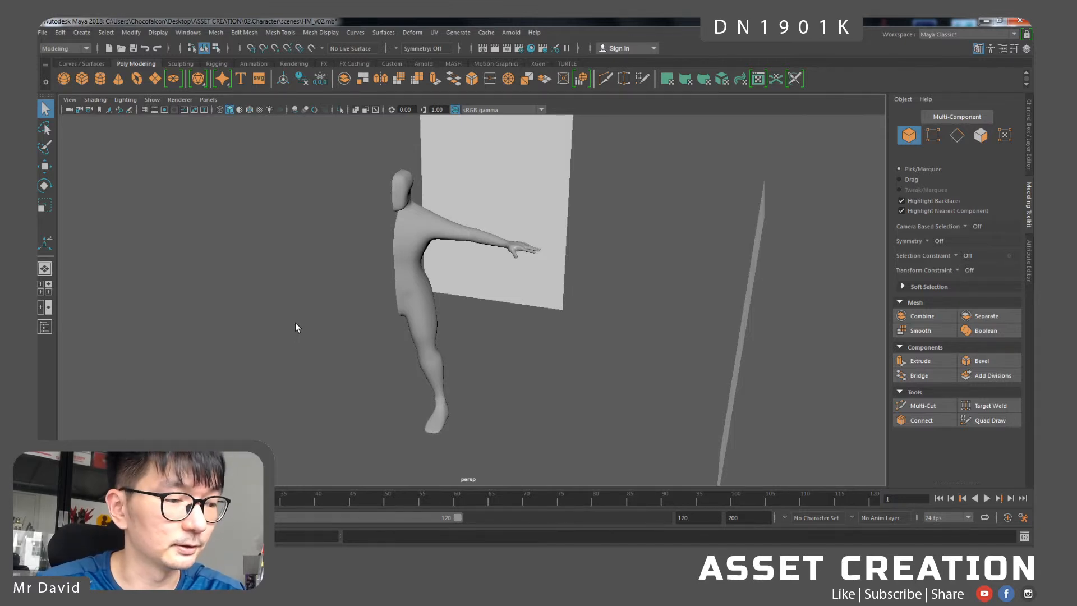
- Switch to Microsoft Teams in the browser and open sketch fab.txt from the ASSET CREATION channel's Week01 folder
{"action": "left_click", "coordinate": [405, 296]}
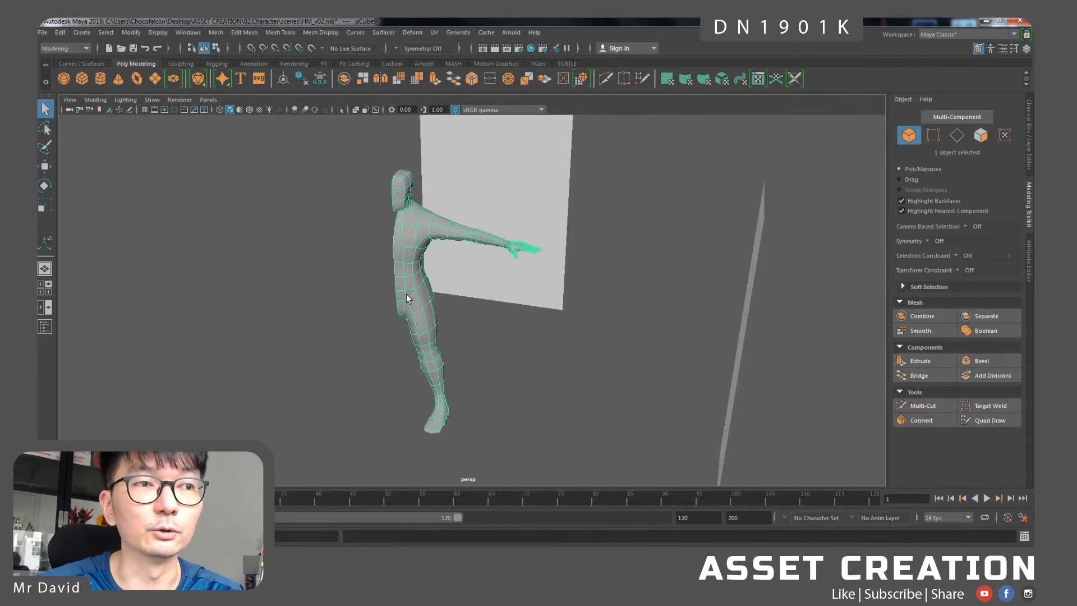
{"action": "key", "text": "alt+Tab"}
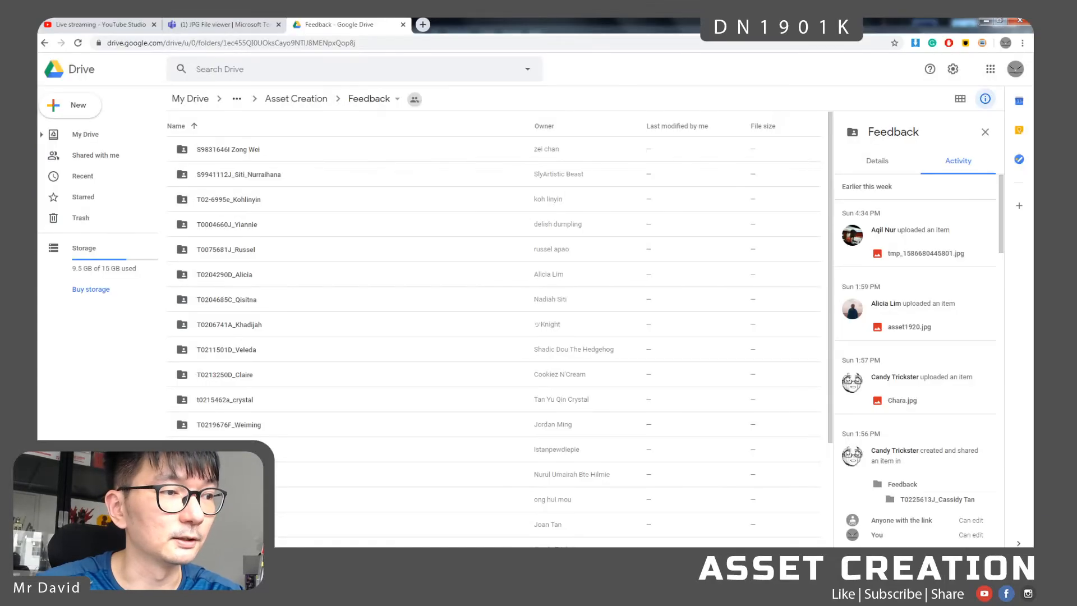
{"action": "left_click", "coordinate": [253, 23]}
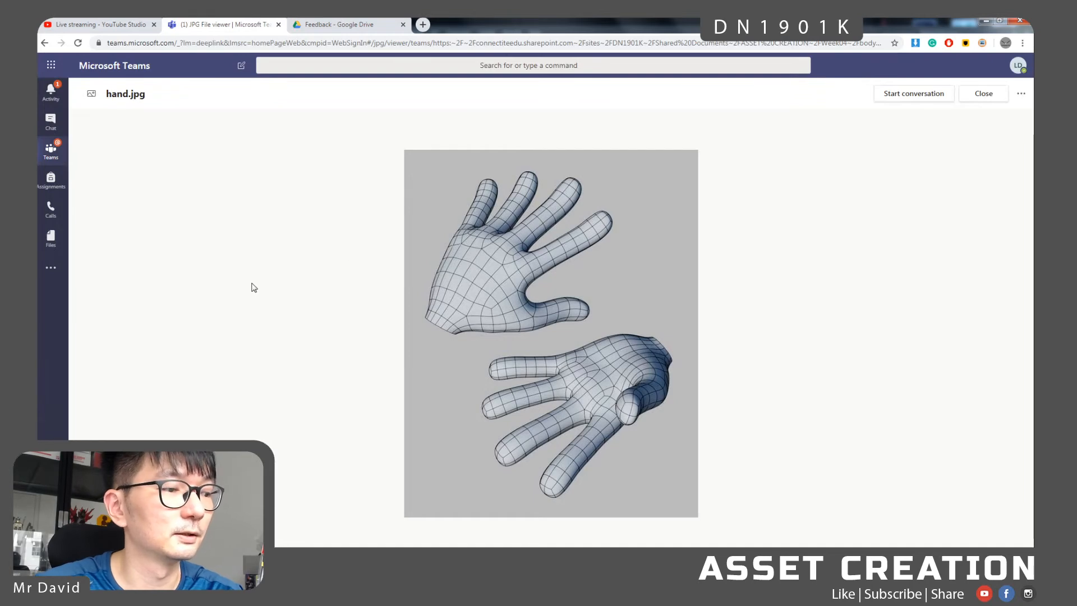
{"action": "left_click", "coordinate": [52, 152]}
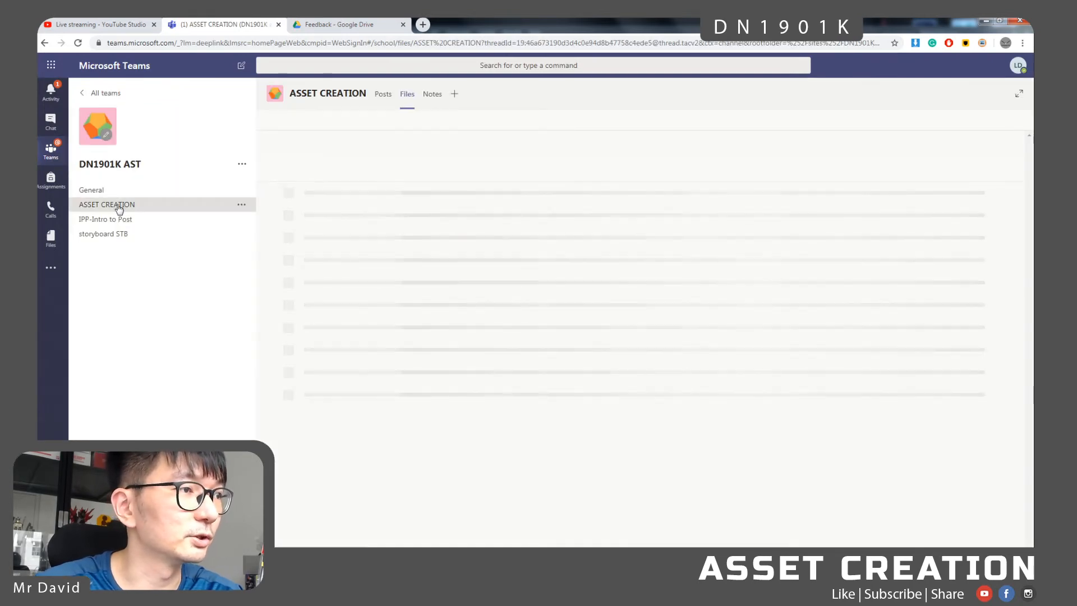
{"action": "left_click", "coordinate": [383, 95]}
{"action": "left_click", "coordinate": [407, 94]}
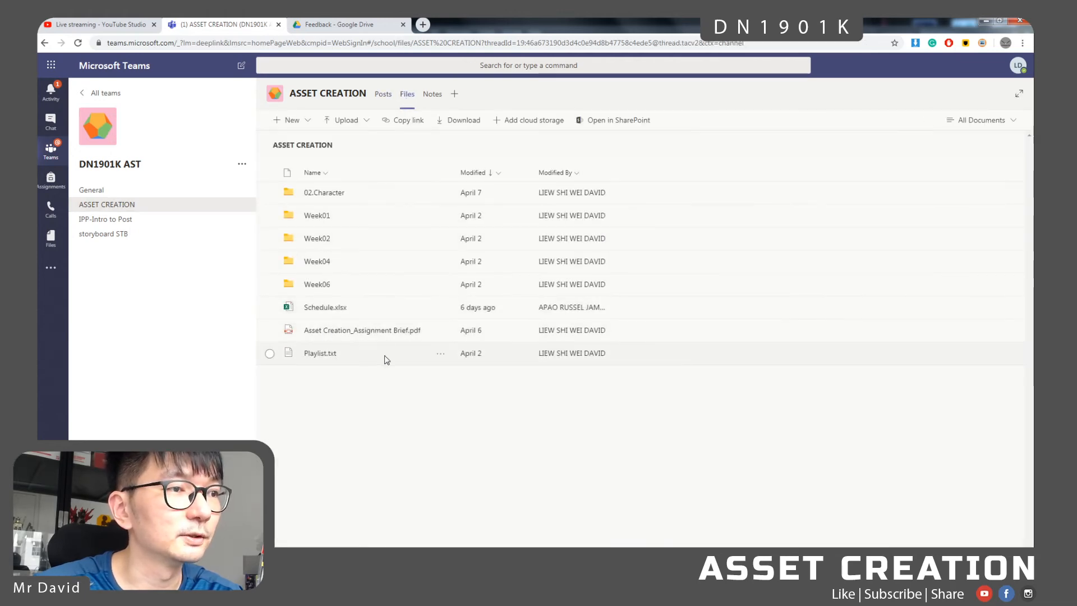
{"action": "left_click", "coordinate": [343, 218]}
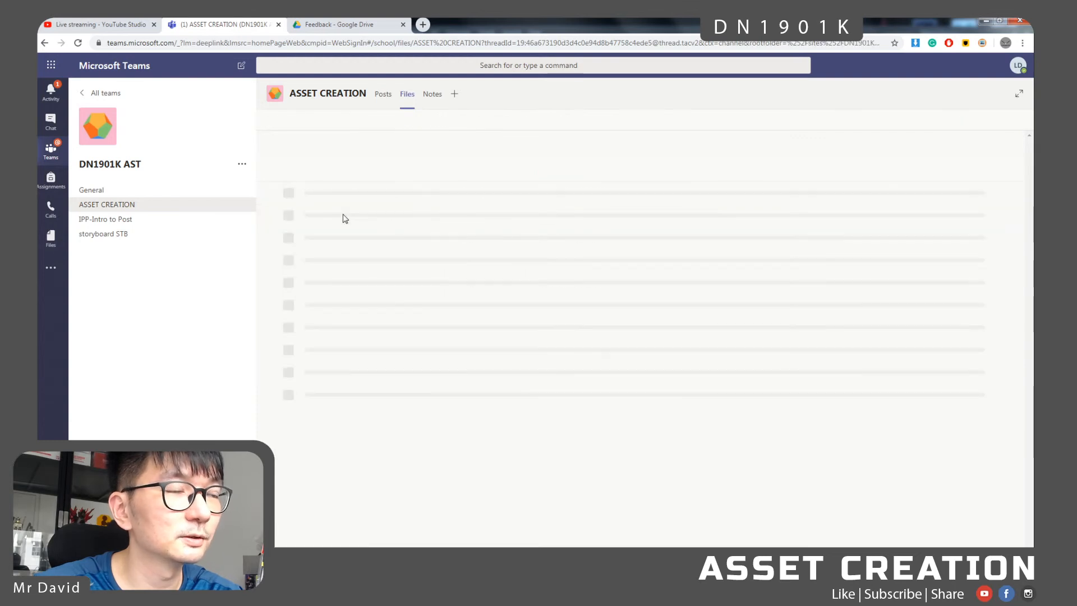
{"action": "left_click", "coordinate": [326, 238]}
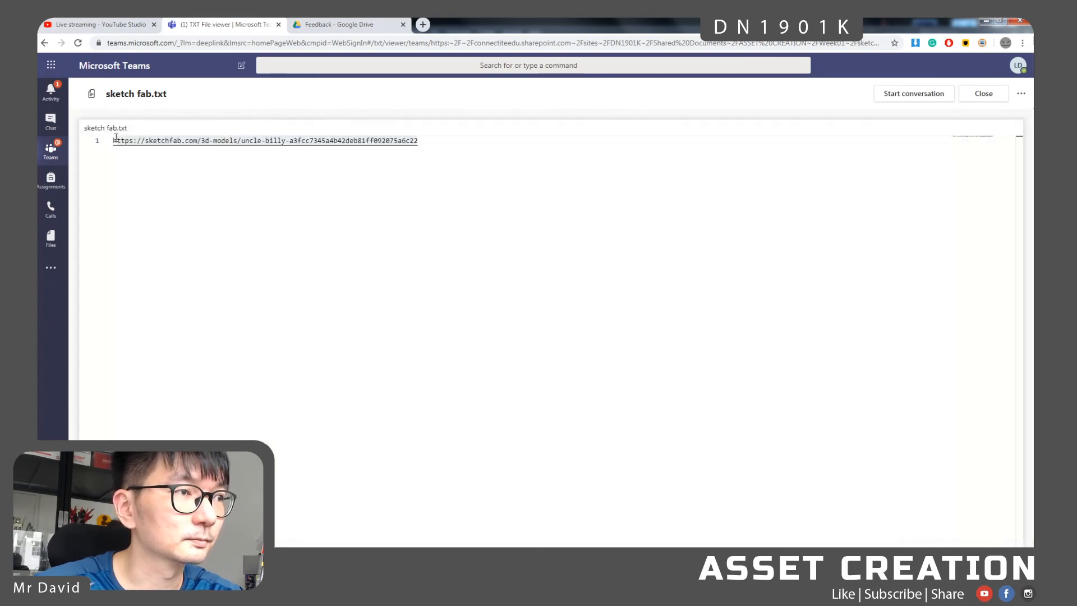
- Copy the Sketchfab link from the text file and open it in a new browser tab
{"action": "right_click", "coordinate": [140, 147]}
{"action": "left_click", "coordinate": [151, 157]}
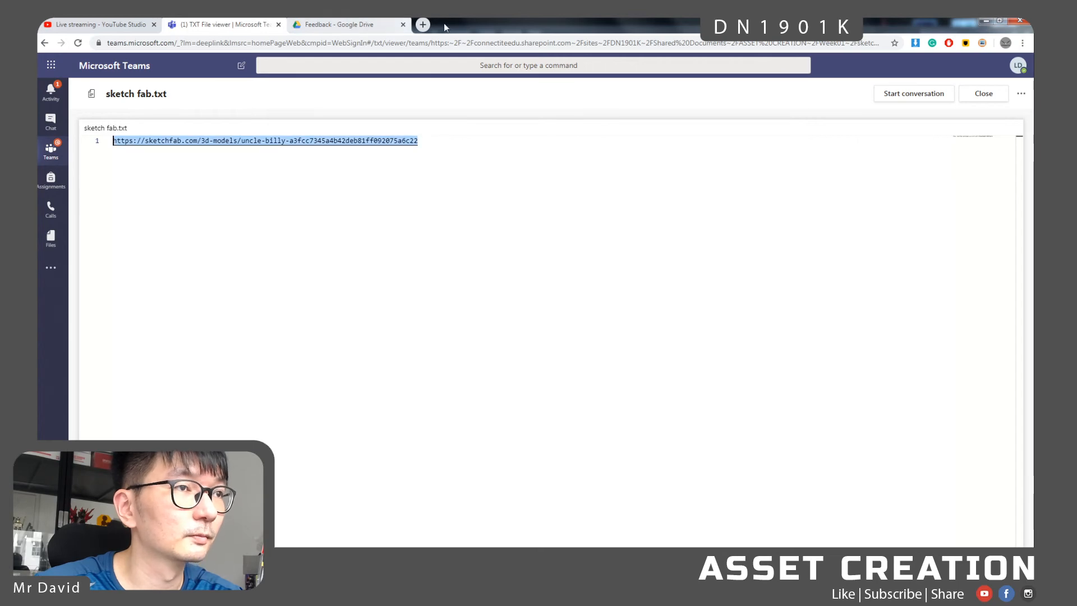
{"action": "left_click", "coordinate": [424, 25]}
{"action": "right_click", "coordinate": [415, 42]}
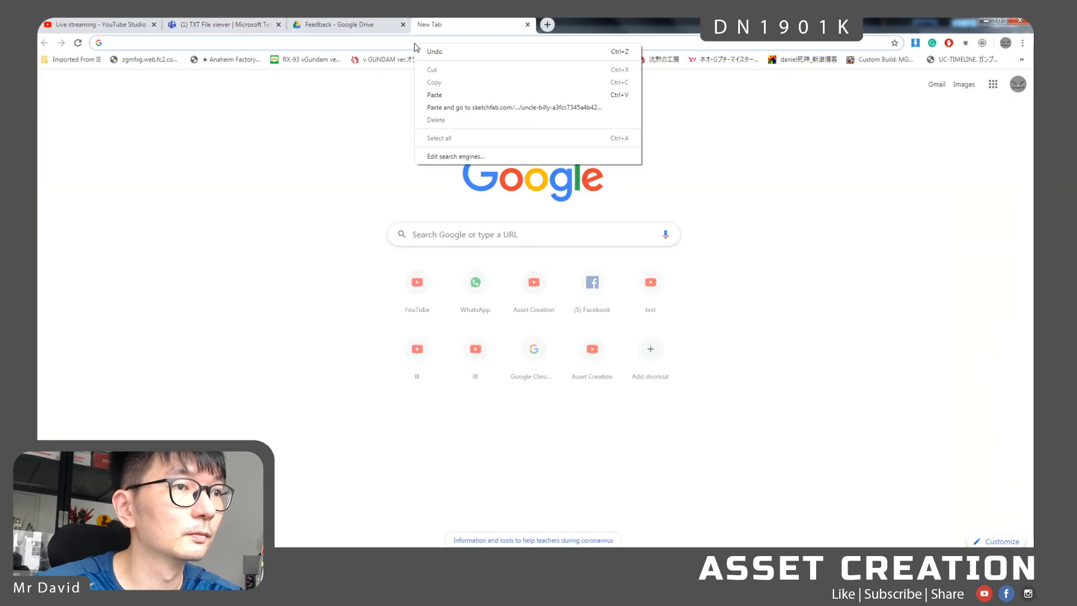
{"action": "left_click", "coordinate": [432, 107]}
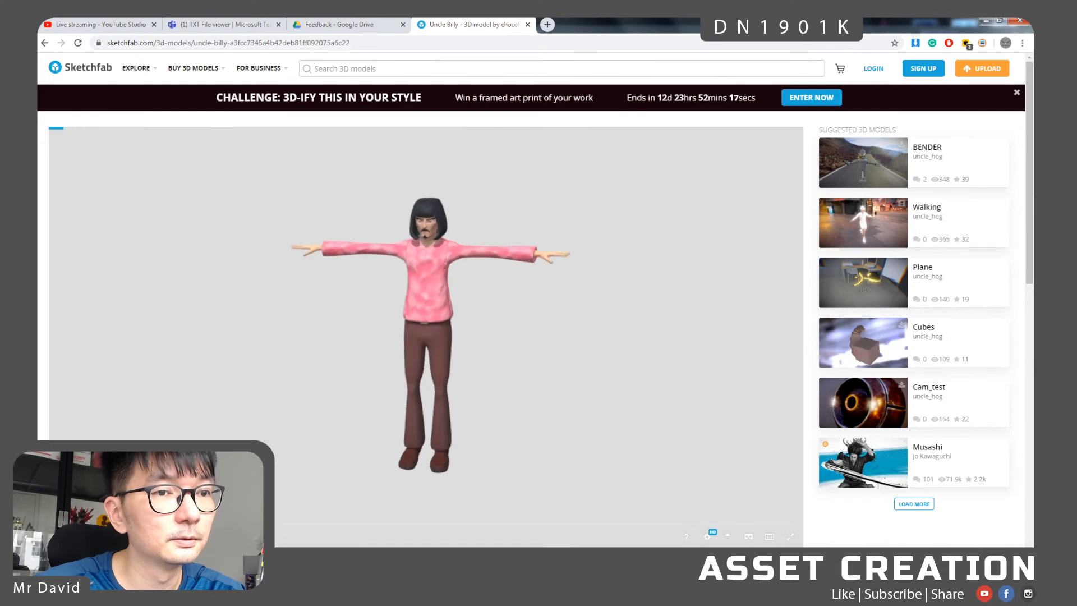
- Display the Uncle Billy model as a wireframe and examine the topology of its hand and wrist
{"action": "left_click", "coordinate": [728, 537]}
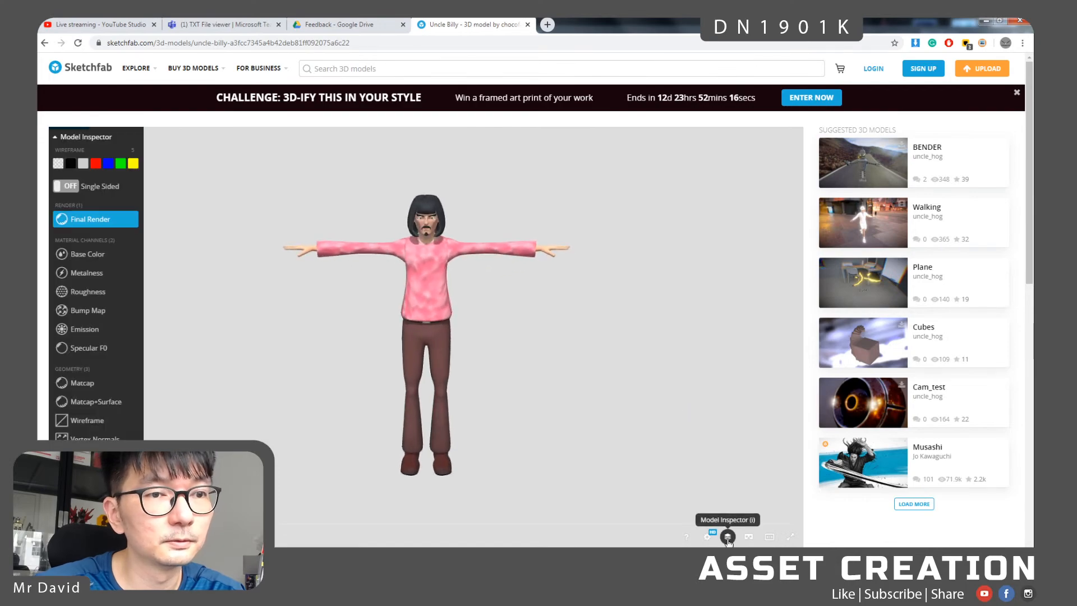
{"action": "left_click", "coordinate": [106, 426]}
{"action": "scroll", "coordinate": [567, 301], "scroll_direction": "up", "scroll_amount": 5}
{"action": "scroll", "coordinate": [563, 302], "scroll_direction": "up", "scroll_amount": 2}
{"action": "left_click_drag", "start_coordinate": [591, 272], "coordinate": [606, 301]}
{"action": "right_click_drag", "start_coordinate": [606, 301], "coordinate": [520, 331]}
{"action": "scroll", "coordinate": [520, 331], "scroll_direction": "up", "scroll_amount": 6}
{"action": "left_click_drag", "start_coordinate": [566, 377], "coordinate": [552, 349]}
{"action": "scroll", "coordinate": [552, 348], "scroll_direction": "down", "scroll_amount": 3}
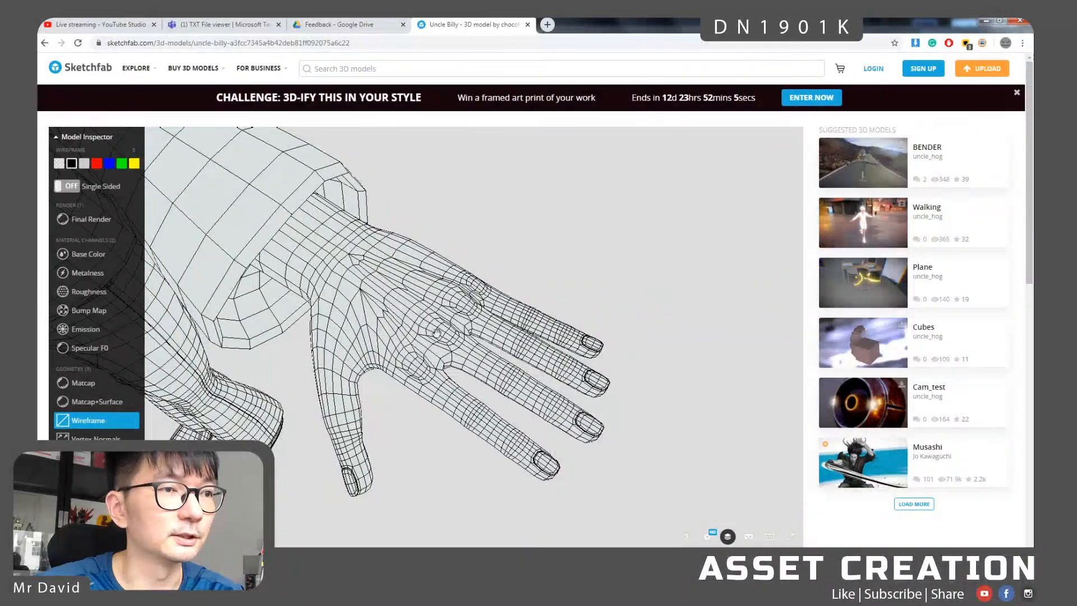
{"action": "mouse_move", "coordinate": [452, 314]}
{"action": "left_mouse_down"}
{"action": "mouse_move", "coordinate": [423, 385]}
{"action": "mouse_move", "coordinate": [423, 253]}
{"action": "mouse_move", "coordinate": [433, 368]}
{"action": "mouse_move", "coordinate": [423, 286]}
{"action": "mouse_move", "coordinate": [476, 416]}
{"action": "mouse_move", "coordinate": [525, 417]}
{"action": "mouse_move", "coordinate": [508, 468]}
{"action": "left_mouse_up"}
{"action": "scroll", "coordinate": [525, 417], "scroll_direction": "up", "scroll_amount": 5}
{"action": "left_click_drag", "start_coordinate": [464, 334], "coordinate": [500, 404]}
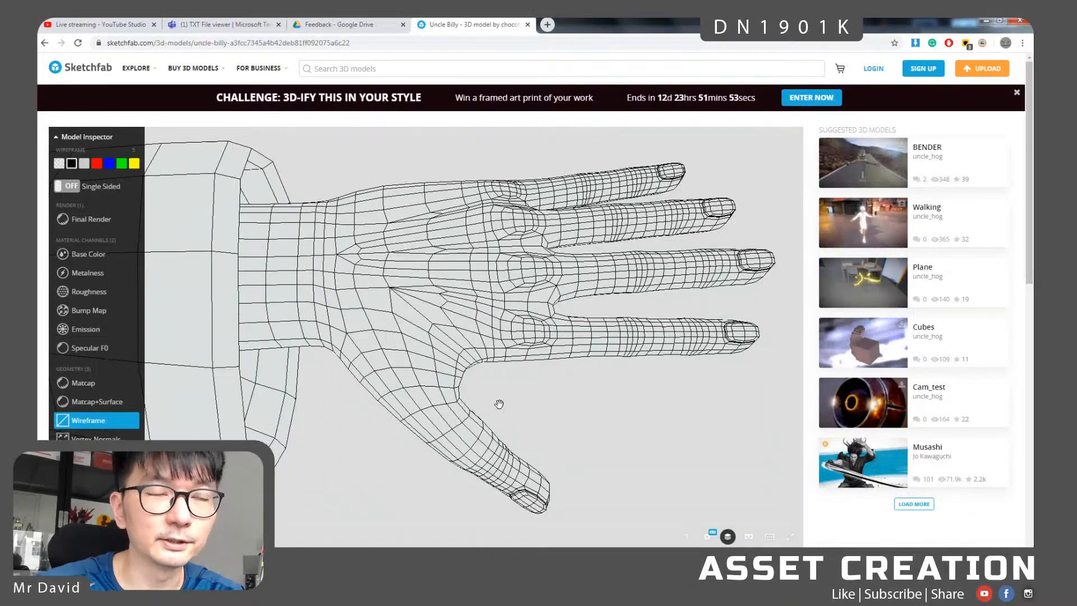